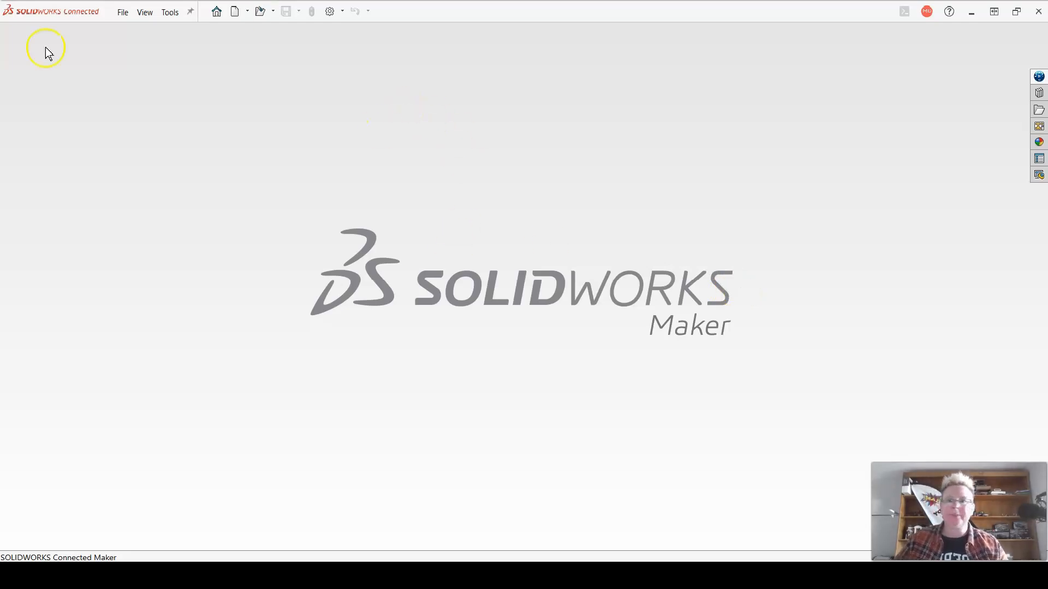
Create a new part document and start a sketch on the Top Plane
{"action": "left_click", "coordinate": [235, 12]}
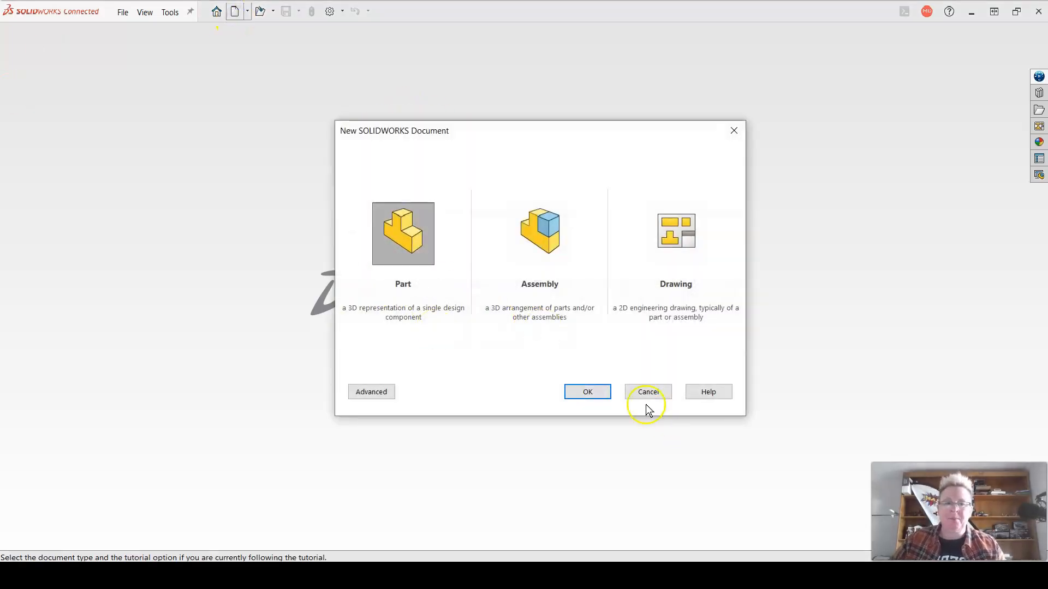
{"action": "left_click", "coordinate": [595, 397]}
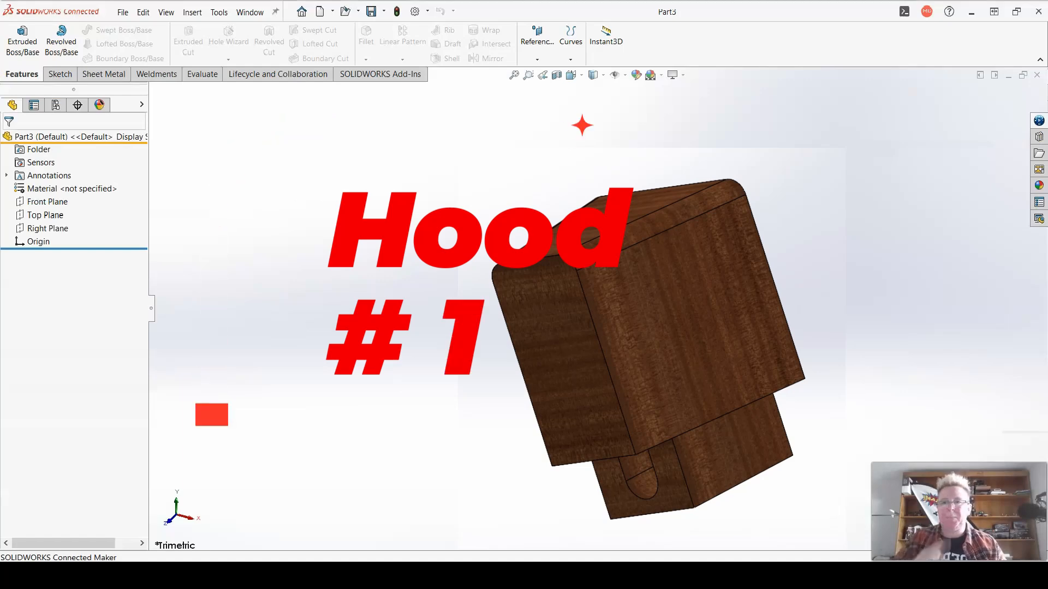
{"action": "left_click", "coordinate": [61, 74]}
{"action": "left_click", "coordinate": [16, 38]}
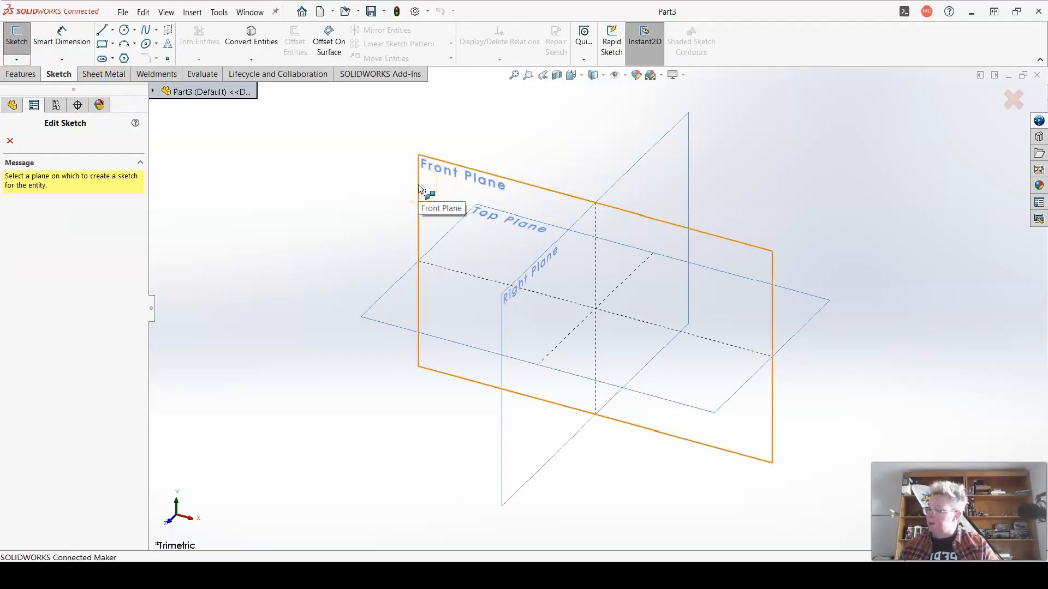
{"action": "left_click", "coordinate": [385, 307]}
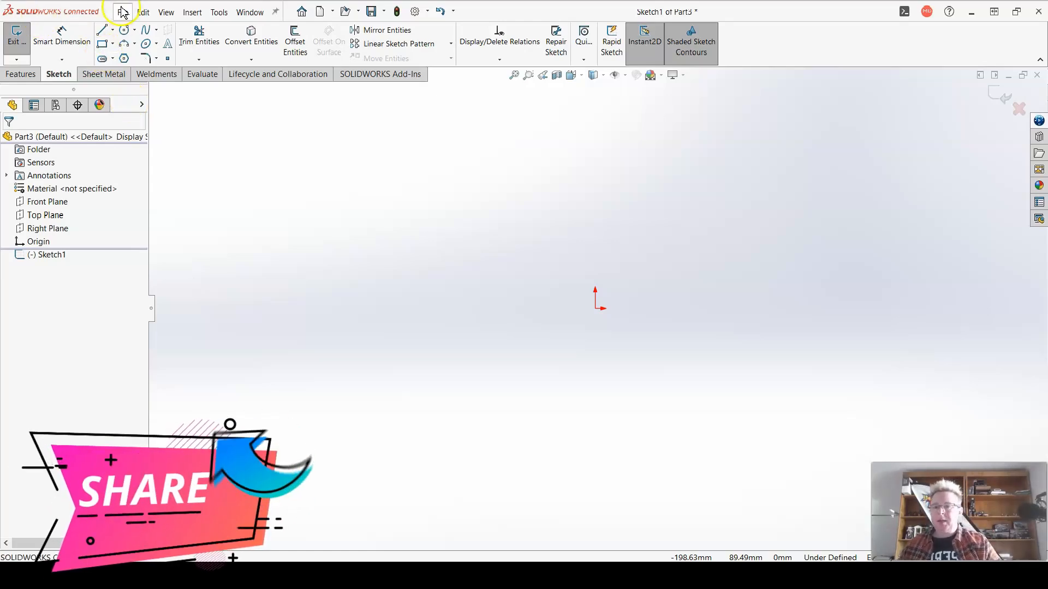
Sketch a horizontal midpoint line centred on the origin, about 113 mm long overall
{"action": "left_click", "coordinate": [113, 30]}
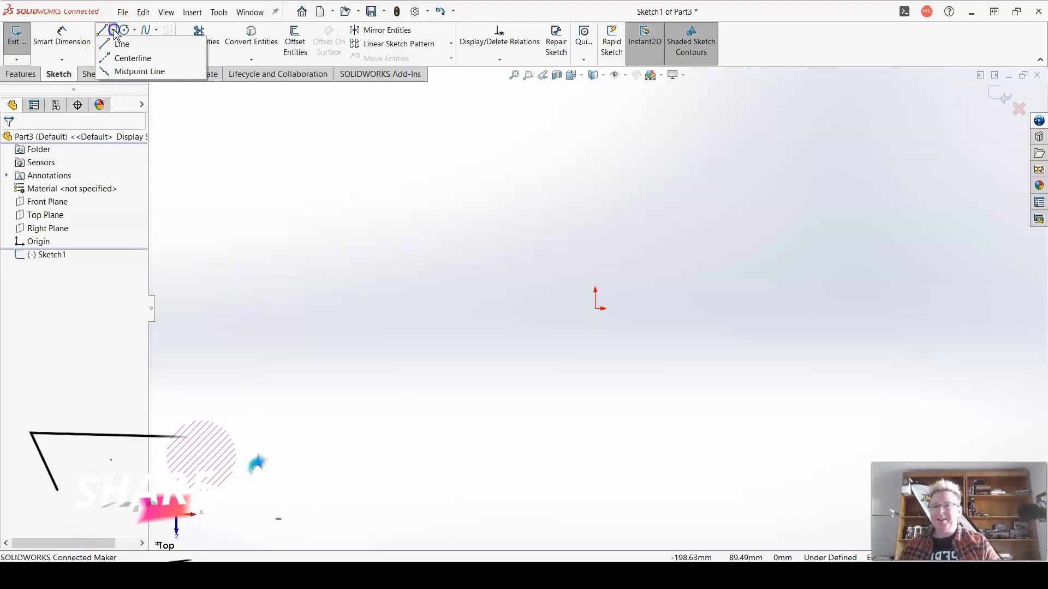
{"action": "left_click", "coordinate": [130, 72]}
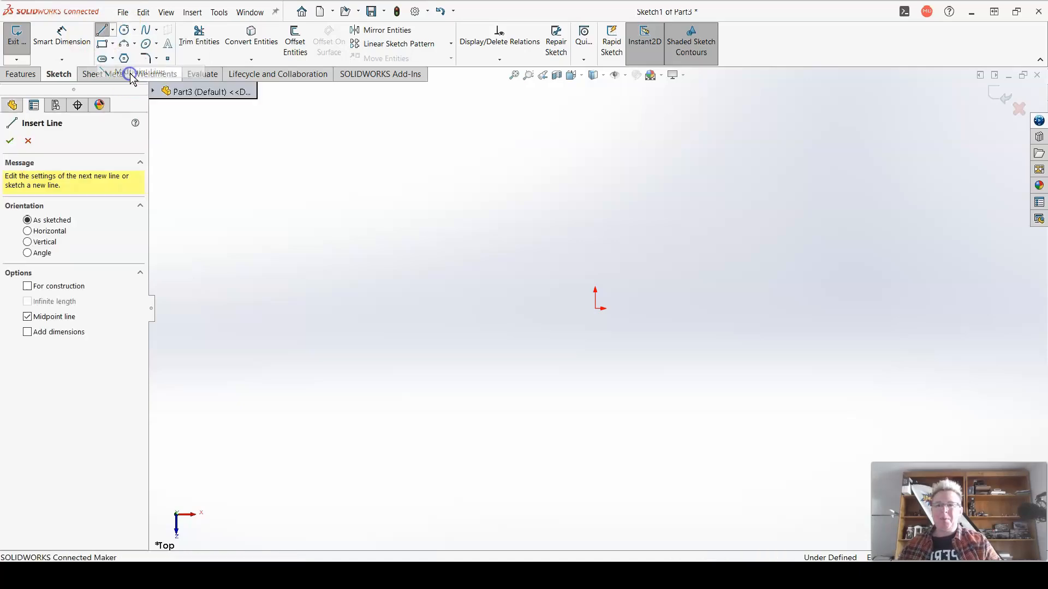
{"action": "left_click", "coordinate": [595, 309]}
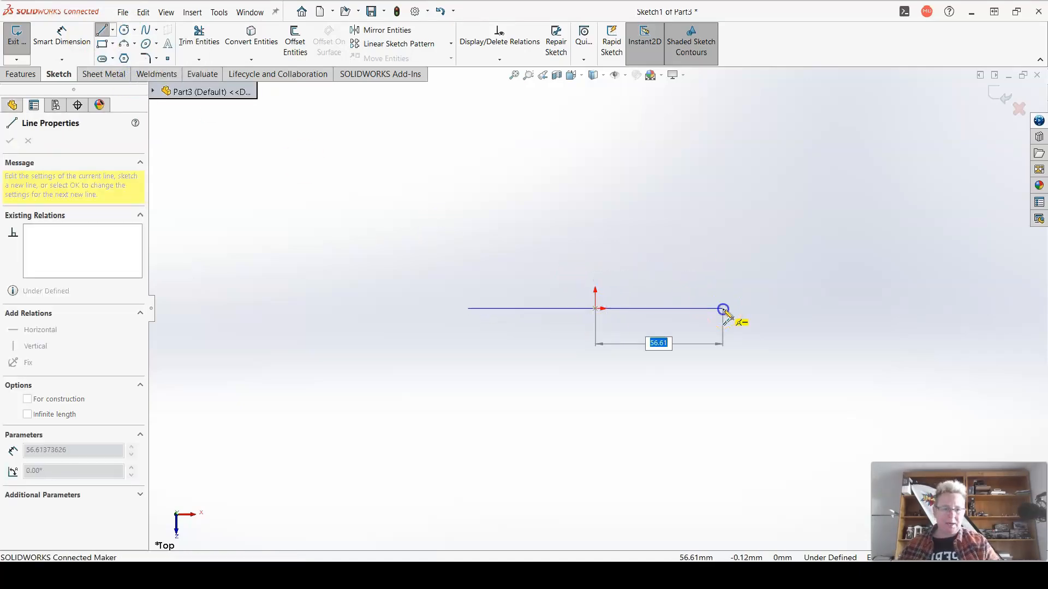
{"action": "left_click", "coordinate": [724, 309]}
{"action": "key", "text": "Escape"}
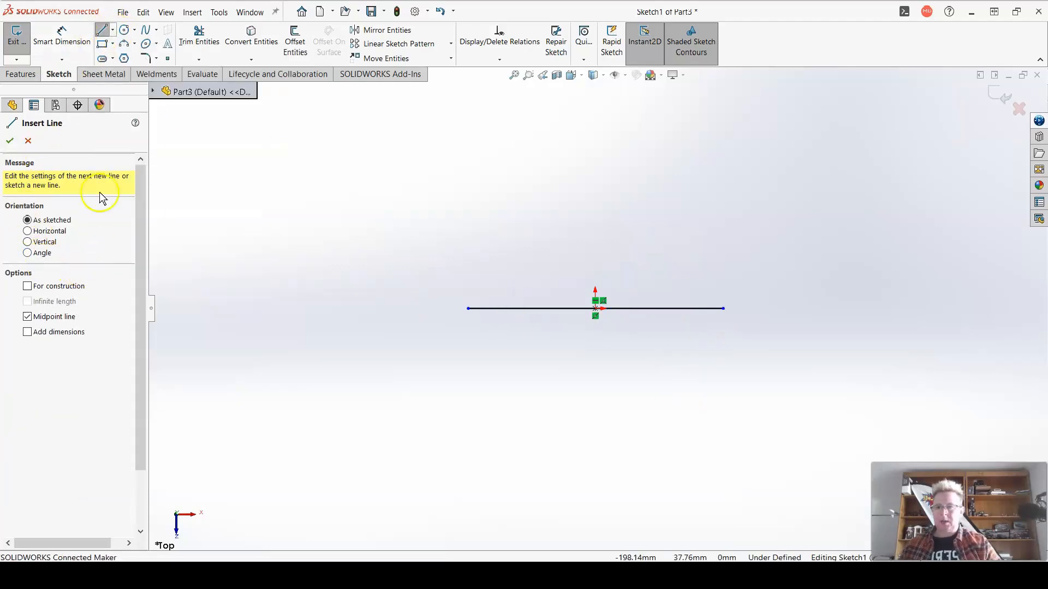
Close a trapezoid on the base line with two inward-slanting sides and a horizontal upper edge about 60 mm long, using ordinary lines
{"action": "left_click", "coordinate": [28, 317]}
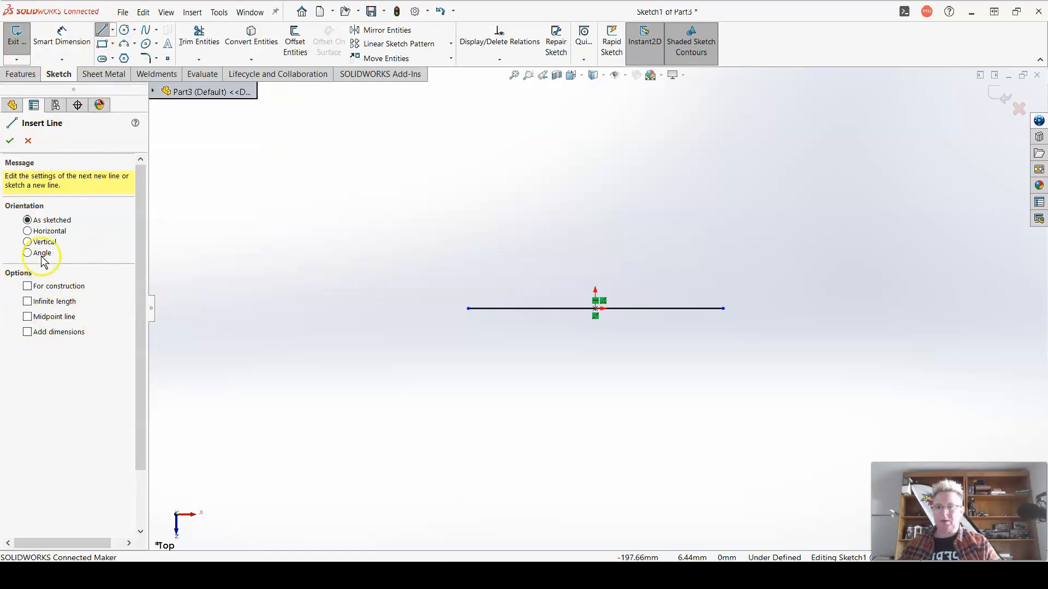
{"action": "left_click", "coordinate": [468, 308]}
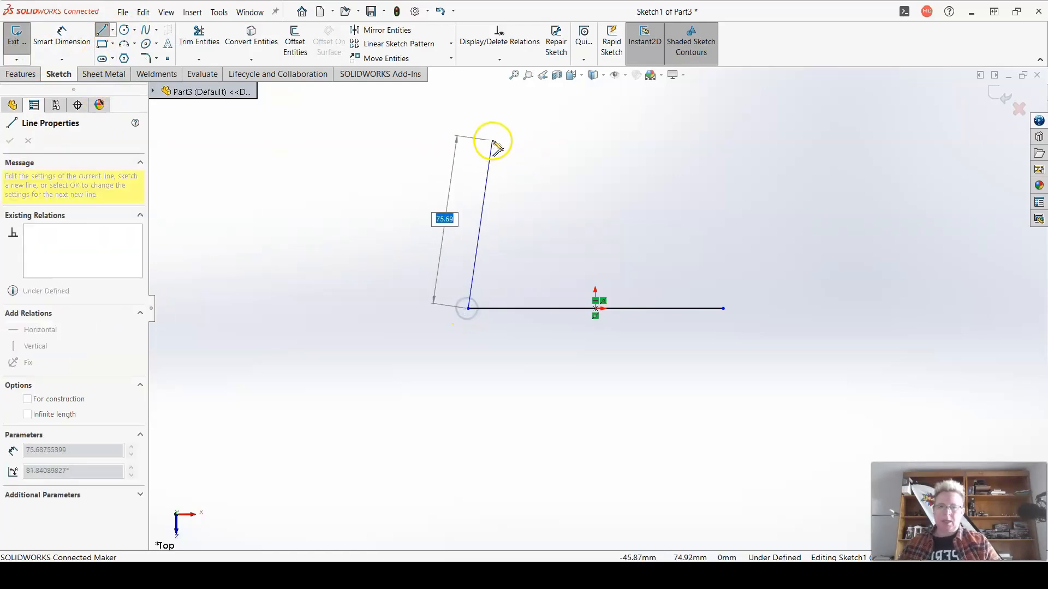
{"action": "left_click", "coordinate": [510, 138]}
{"action": "left_click", "coordinate": [644, 138]}
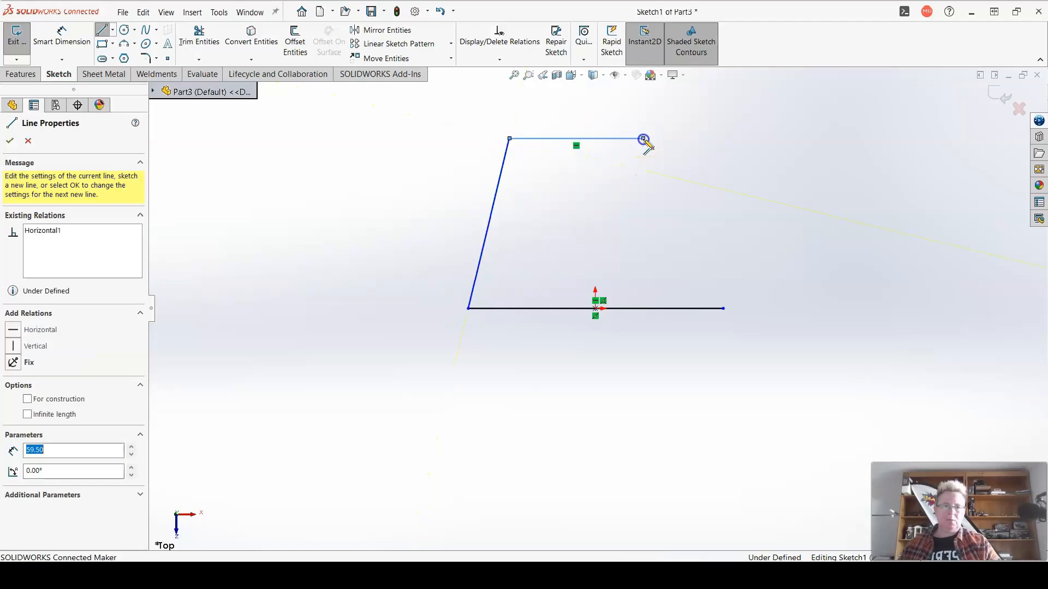
{"action": "left_click", "coordinate": [723, 308]}
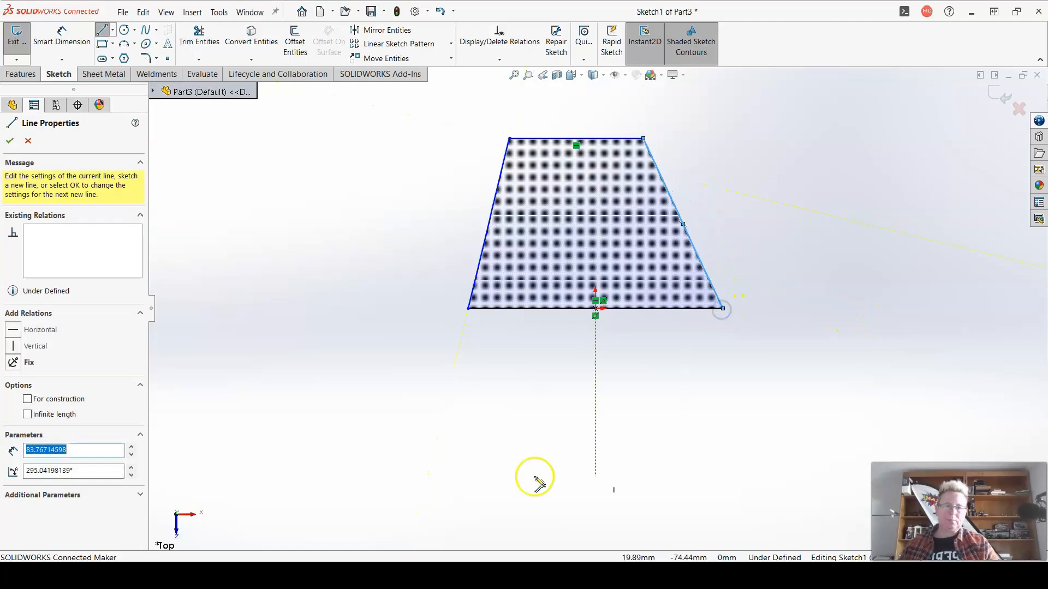
{"action": "left_click", "coordinate": [63, 37]}
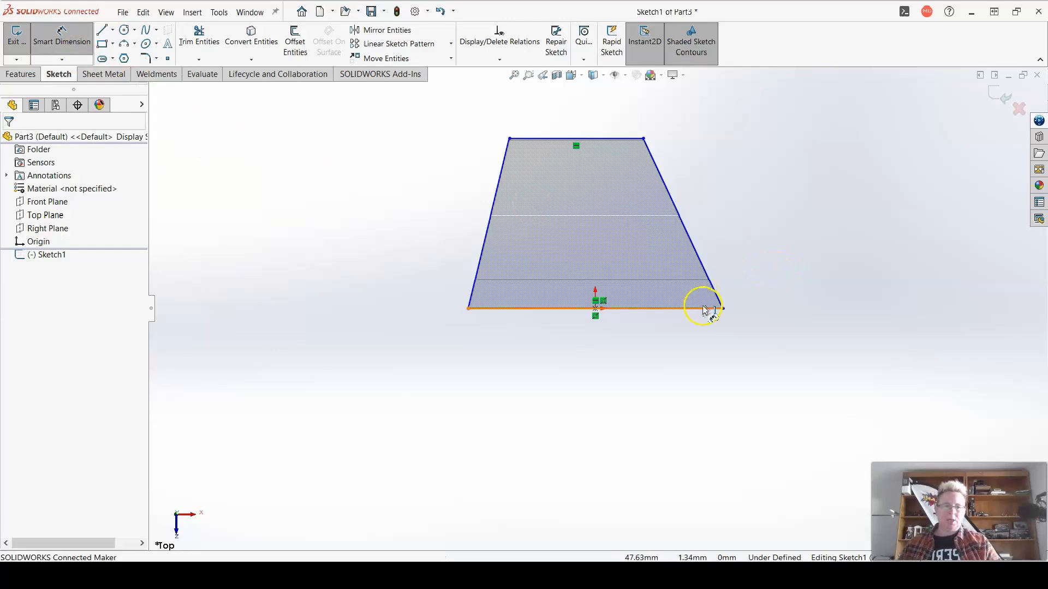
{"action": "left_click", "coordinate": [704, 309]}
{"action": "left_click", "coordinate": [710, 281]}
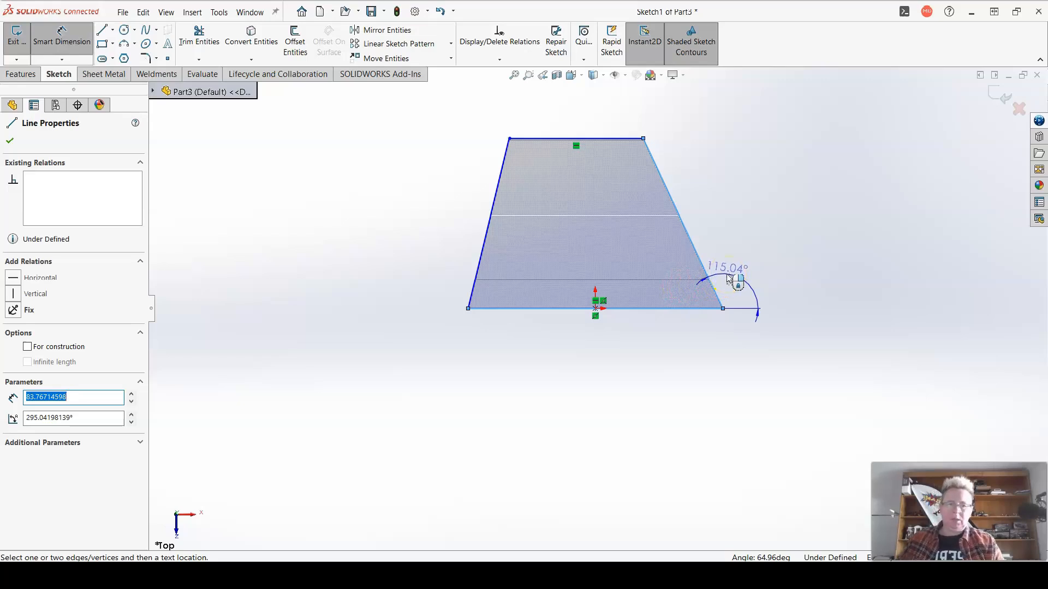
{"action": "key", "text": "Escape"}
{"action": "left_click", "coordinate": [46, 38]}
{"action": "key", "text": "Escape"}
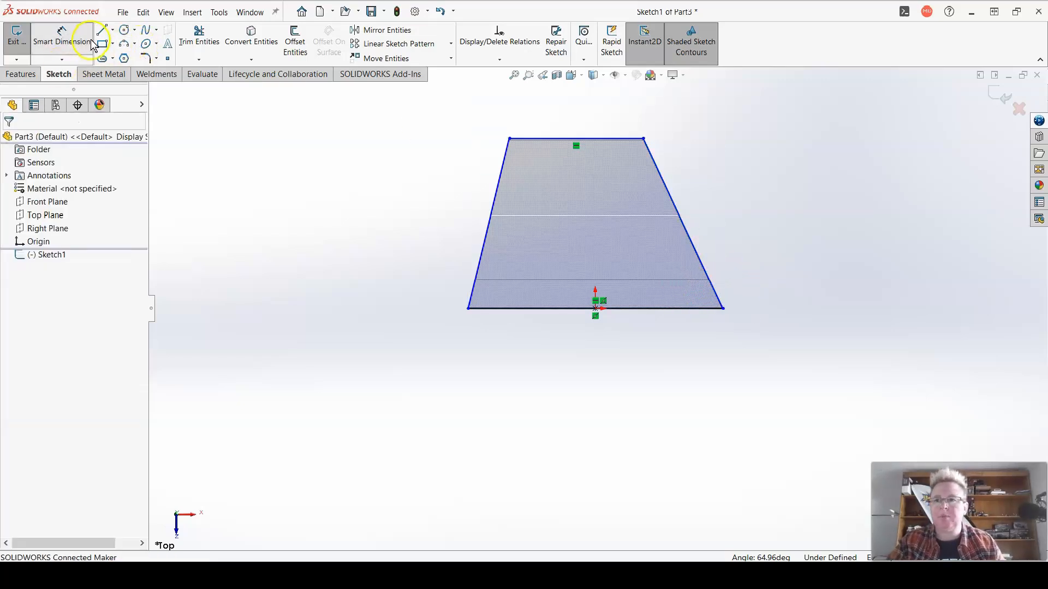
Sketch a vertical construction line about 55 mm long upward from the trapezoid's lower right corner
{"action": "left_click", "coordinate": [102, 29]}
{"action": "left_click", "coordinate": [28, 286]}
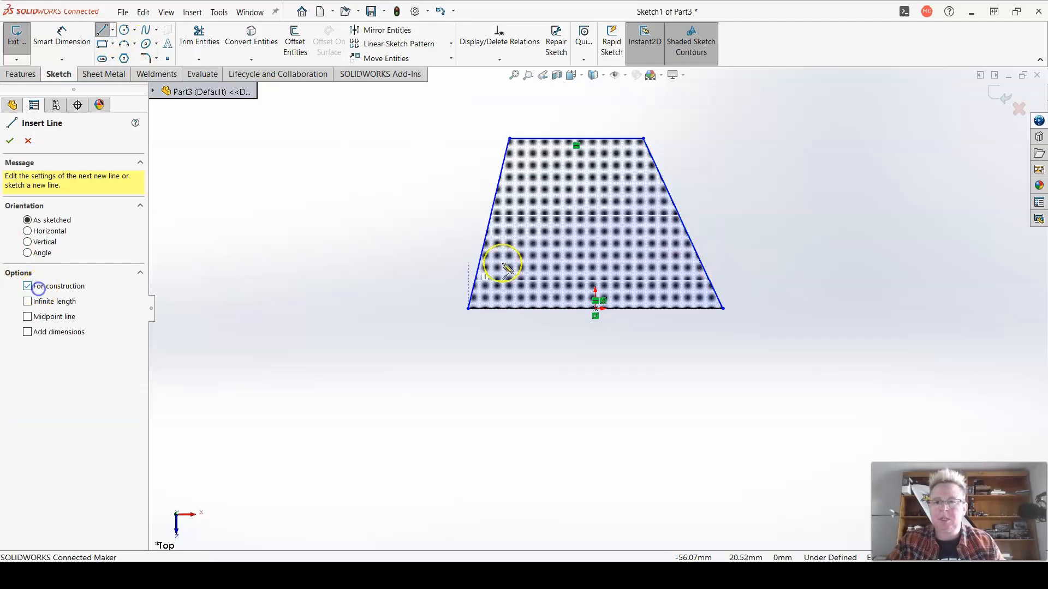
{"action": "left_click", "coordinate": [723, 309]}
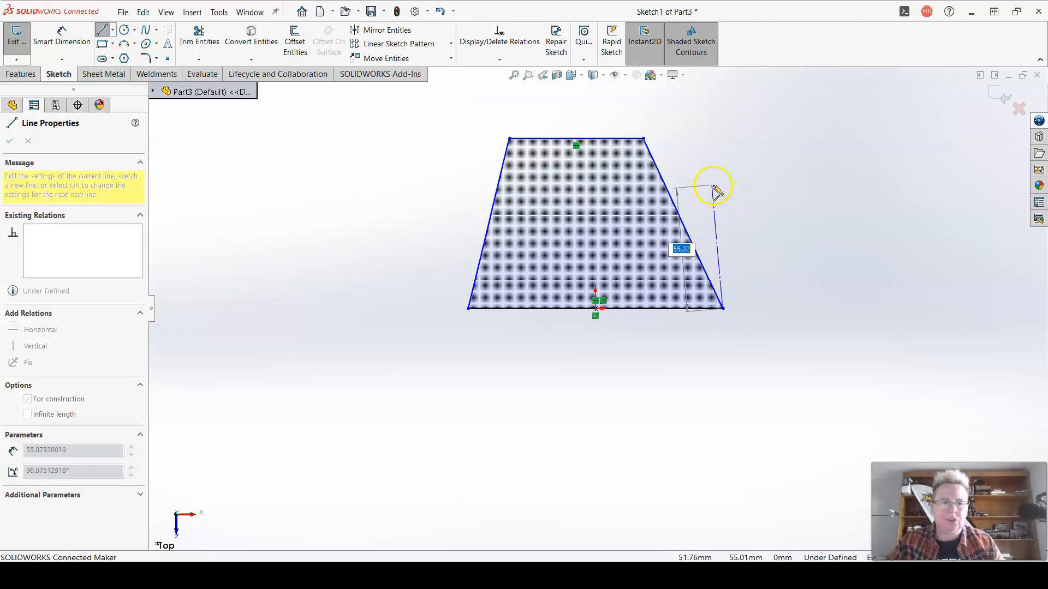
{"action": "left_click", "coordinate": [723, 185]}
{"action": "key", "text": "Escape"}
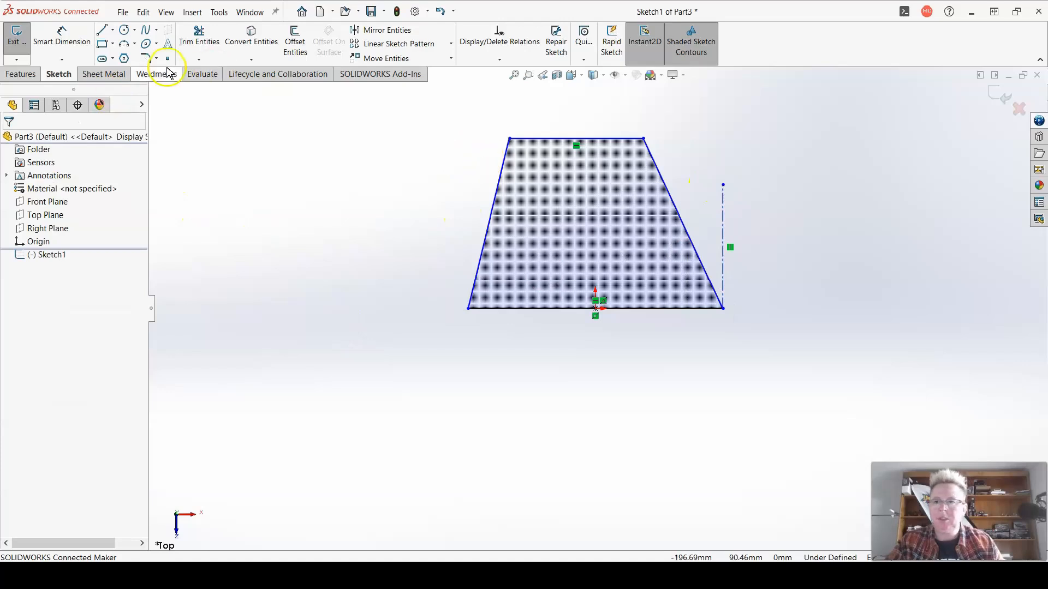
Sketch a vertical centerline about 49 mm long upward from the trapezoid's lower left corner
{"action": "left_click", "coordinate": [113, 29]}
{"action": "left_click", "coordinate": [119, 55]}
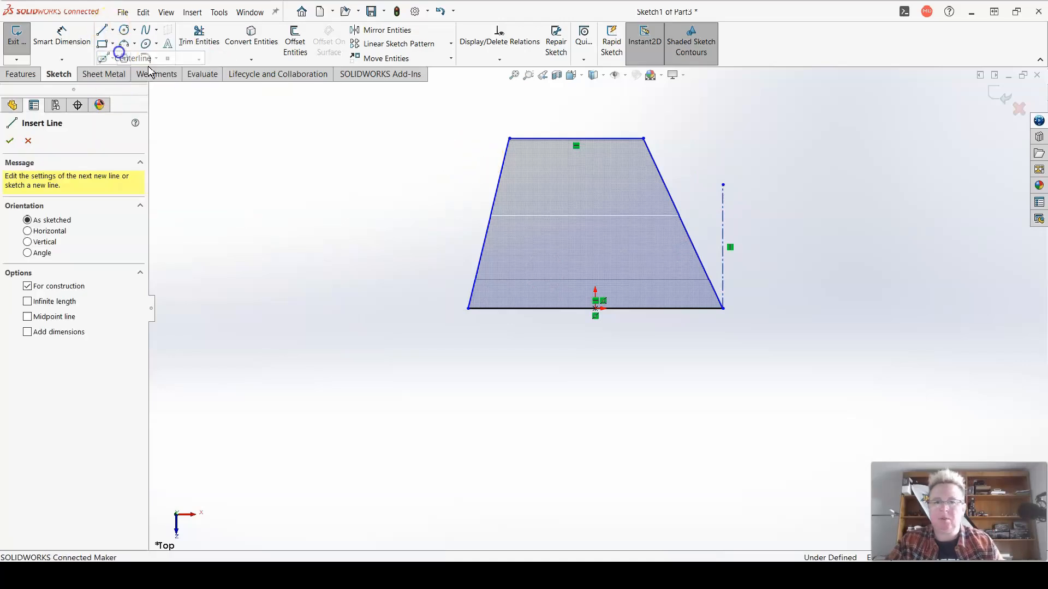
{"action": "left_click", "coordinate": [469, 309]}
{"action": "left_click", "coordinate": [468, 200]}
{"action": "key", "text": "Escape"}
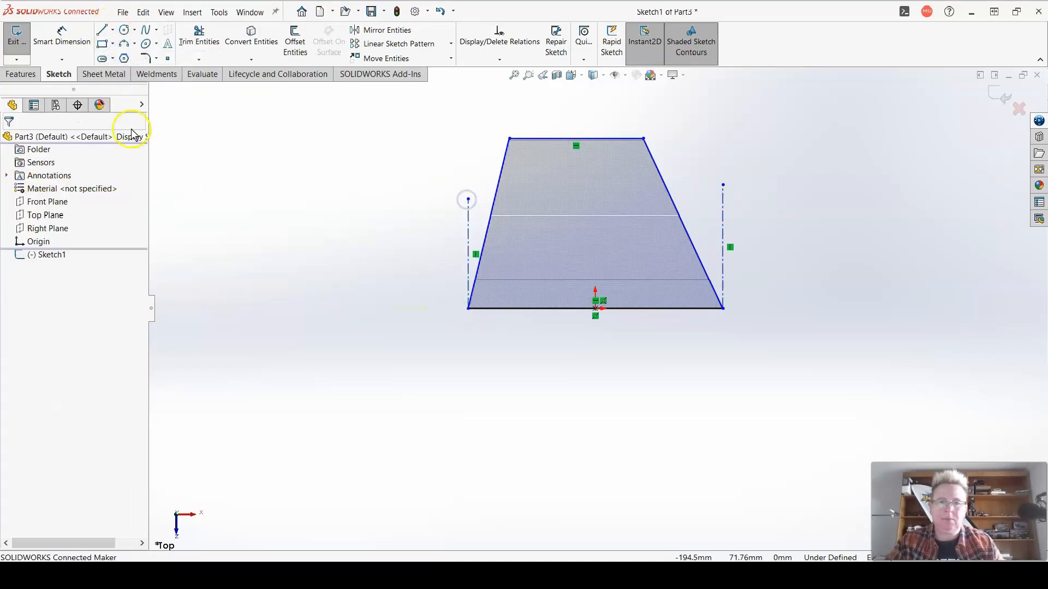
Dimension the angle between the right slanted side and its vertical construction line to 13°
{"action": "left_click", "coordinate": [61, 38]}
{"action": "left_click", "coordinate": [682, 248]}
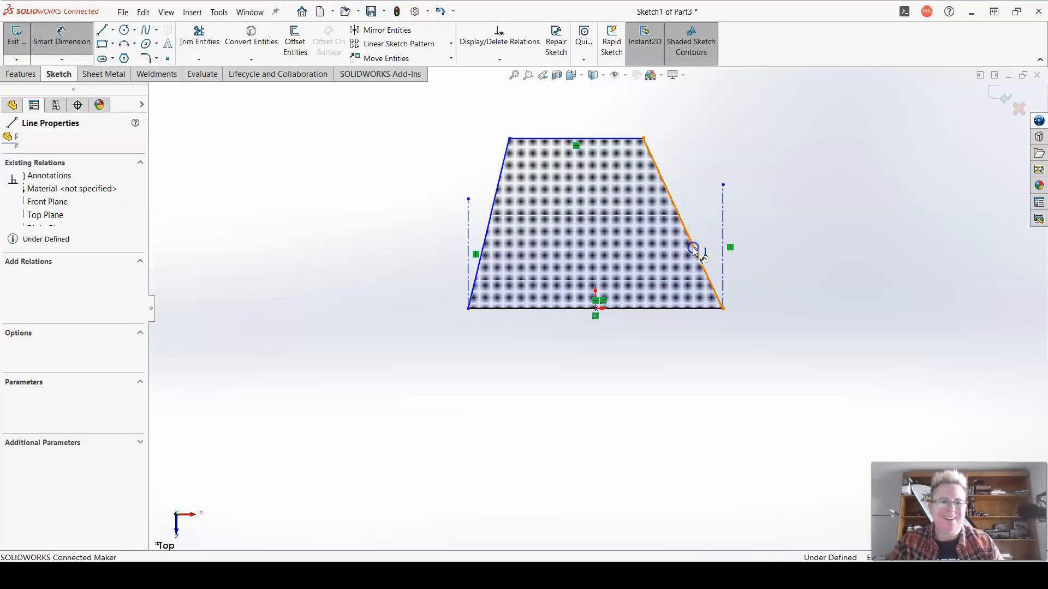
{"action": "left_click", "coordinate": [724, 243]}
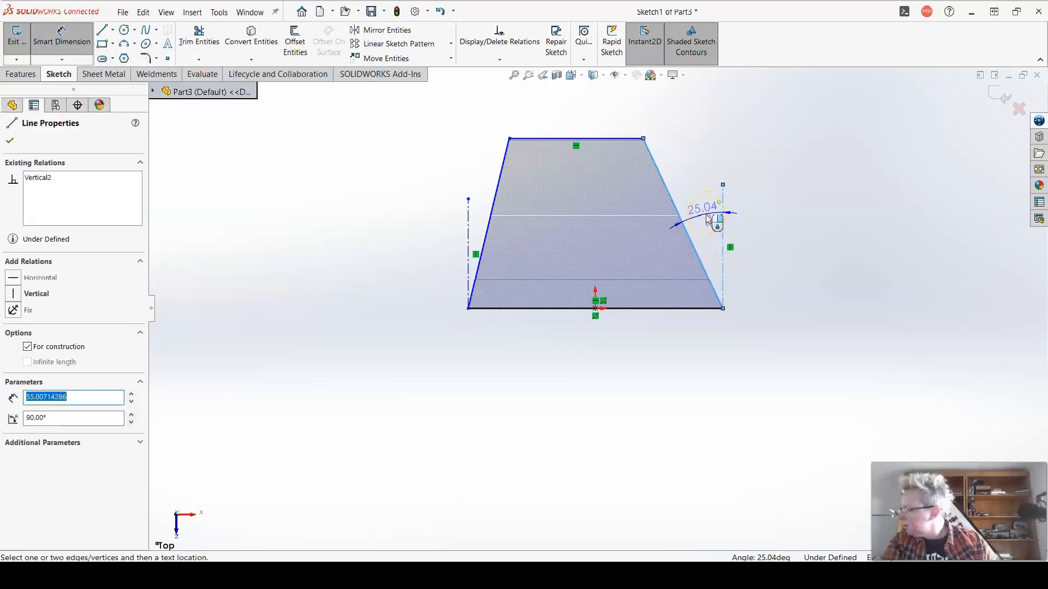
{"action": "left_click", "coordinate": [707, 217]}
{"action": "type", "text": "13"}
{"action": "key", "text": "Return"}
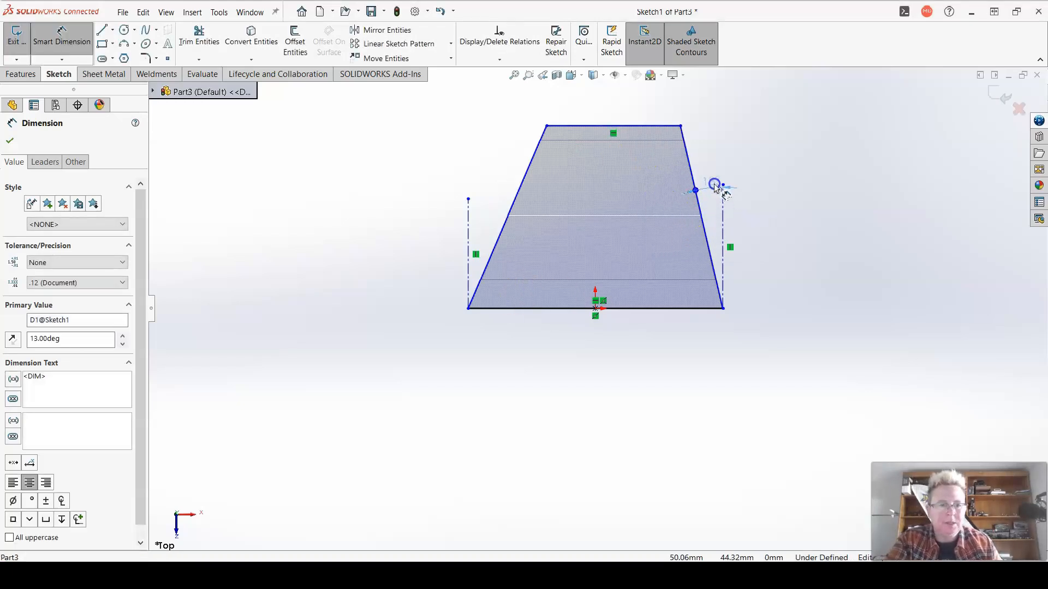
Dimension the angle between the left slanted side and its vertical construction line to 13°
{"action": "left_click", "coordinate": [468, 256]}
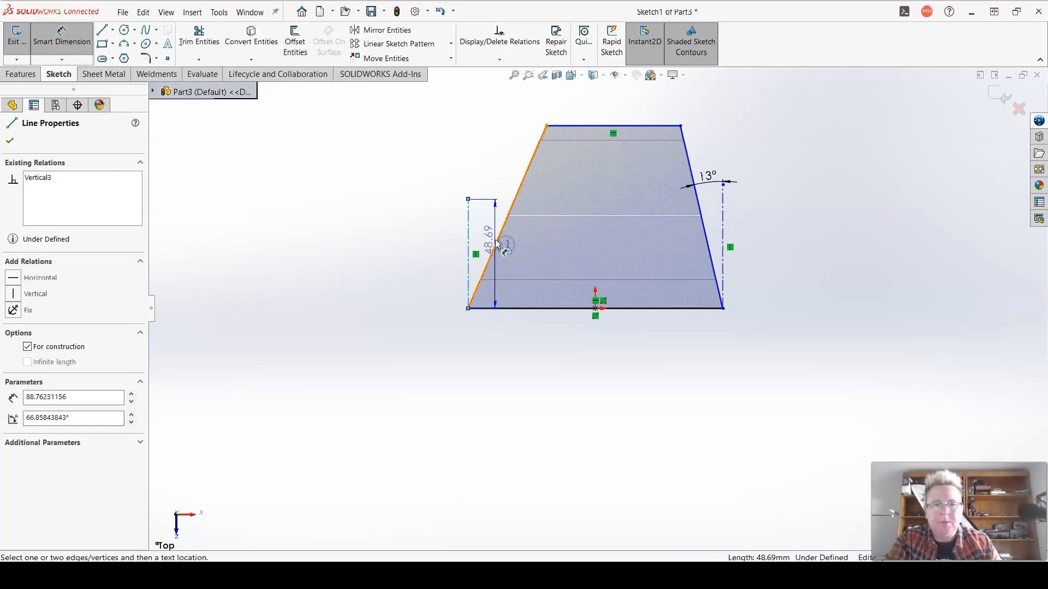
{"action": "left_click", "coordinate": [495, 245]}
{"action": "left_click", "coordinate": [480, 180]}
{"action": "key", "text": "Return"}
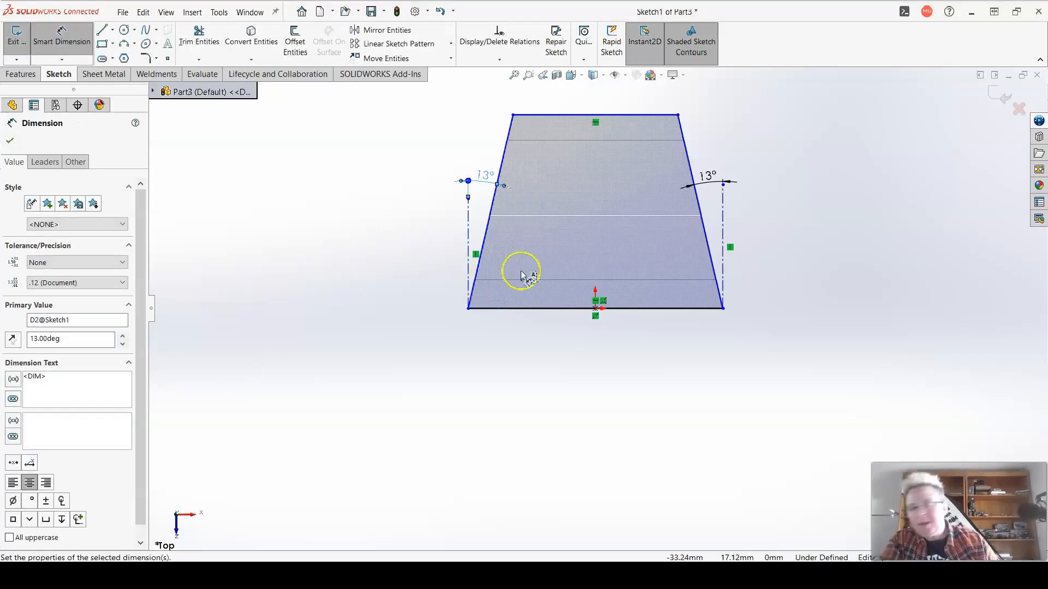
{"action": "left_click", "coordinate": [568, 309]}
{"action": "left_click", "coordinate": [580, 395]}
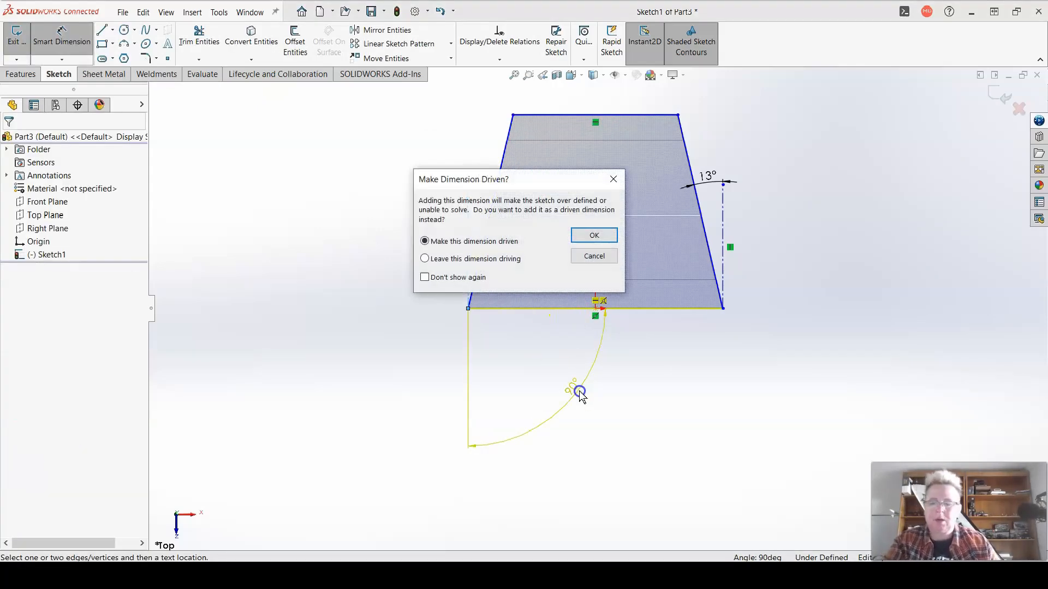
{"action": "key", "text": "Escape"}
{"action": "left_click", "coordinate": [651, 310]}
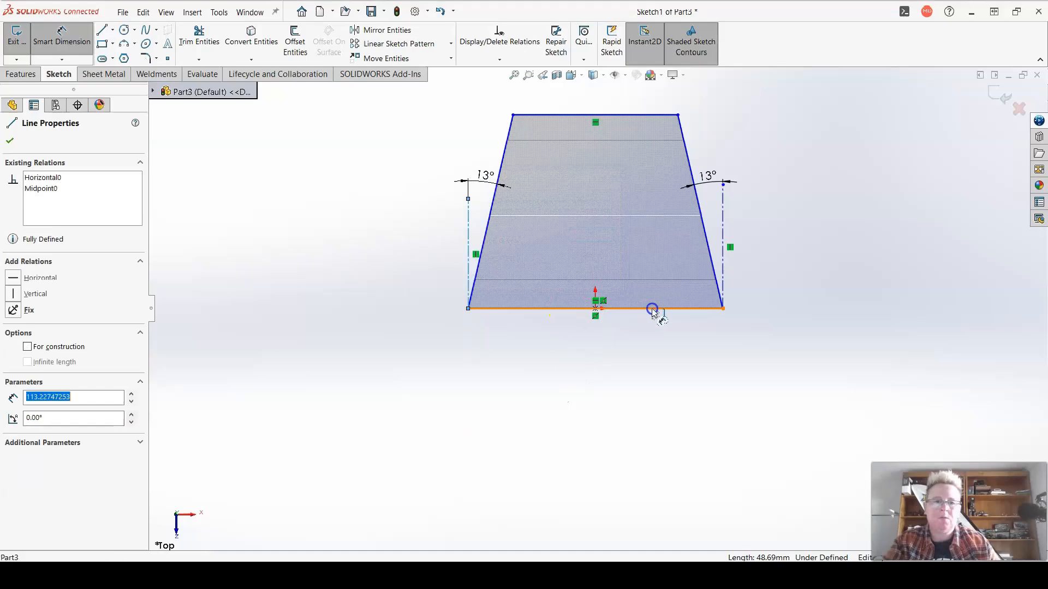
{"action": "key", "text": "Escape"}
Dimension the trapezoid's base line to 35 mm and finish dimensioning
{"action": "left_click", "coordinate": [652, 310]}
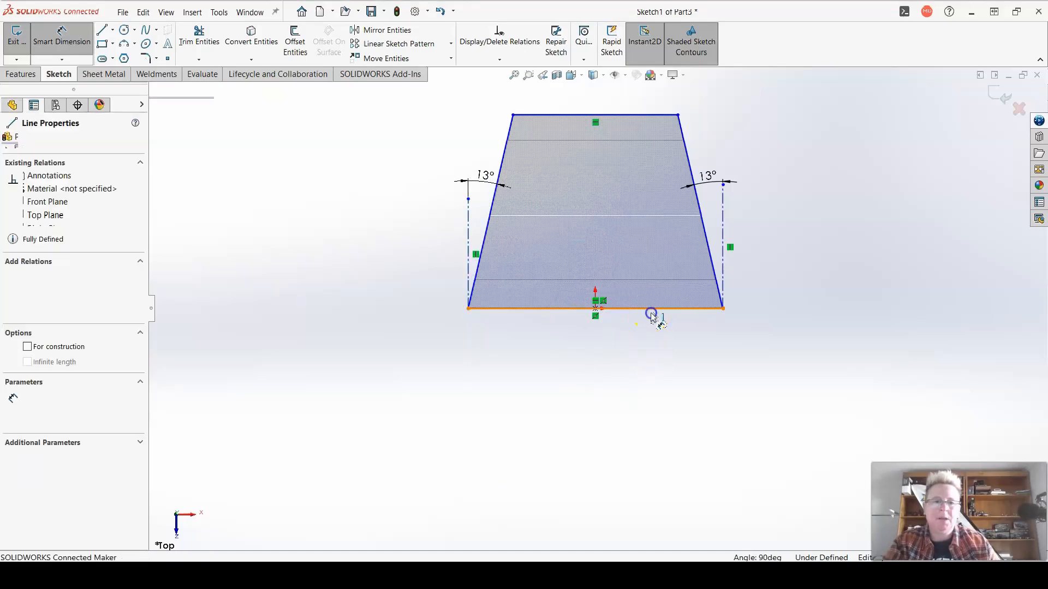
{"action": "left_click", "coordinate": [649, 377]}
{"action": "type", "text": "35"}
{"action": "key", "text": "Return"}
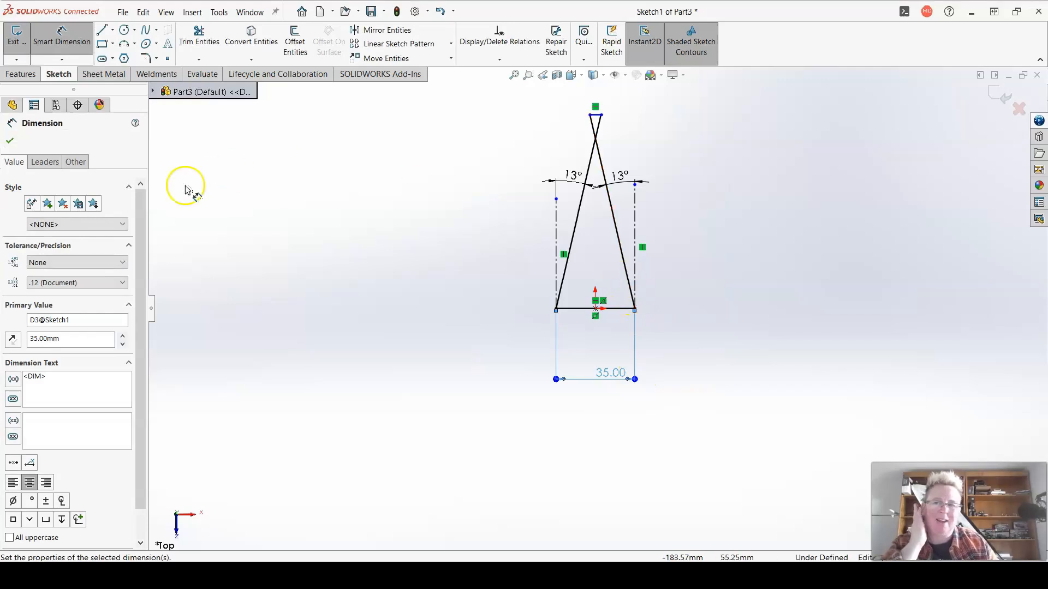
{"action": "left_click", "coordinate": [10, 141]}
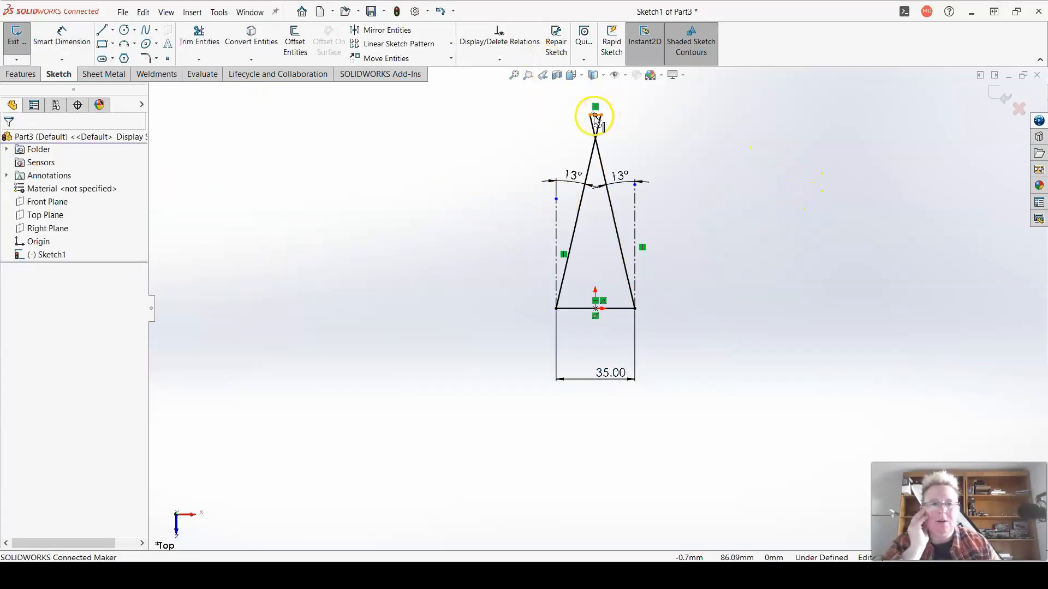
Move the upper edge down toward the base, past the point where the sides cross, until it is about 20 mm long
{"action": "scroll", "coordinate": [620, 129], "scroll_direction": "down", "scroll_amount": 2}
{"action": "left_click_drag", "start_coordinate": [592, 135], "coordinate": [590, 310]}
{"action": "left_click", "coordinate": [791, 393]}
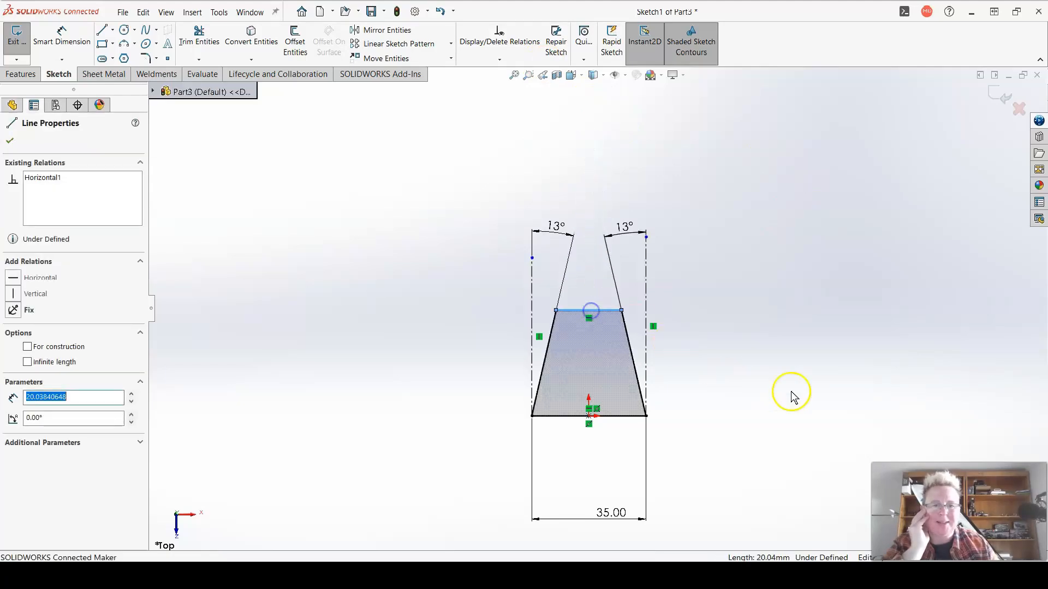
{"action": "scroll", "coordinate": [709, 451], "scroll_direction": "down", "scroll_amount": 3}
{"action": "scroll", "coordinate": [596, 245], "scroll_direction": "up", "scroll_amount": 3}
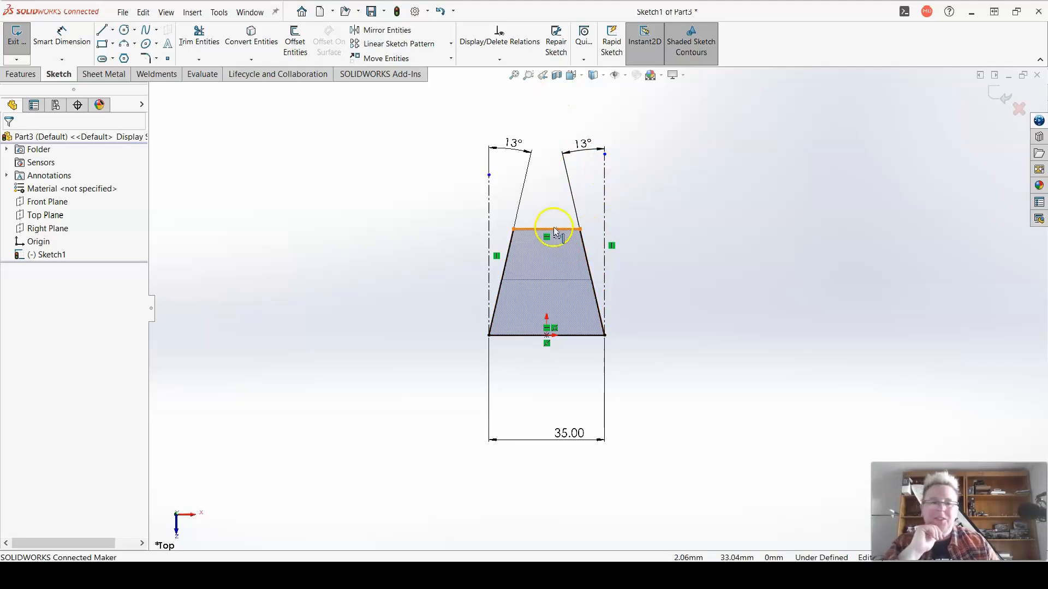
Dimension the trapezoid's upper edge to 19 mm
{"action": "left_click", "coordinate": [67, 43]}
{"action": "left_click", "coordinate": [546, 230]}
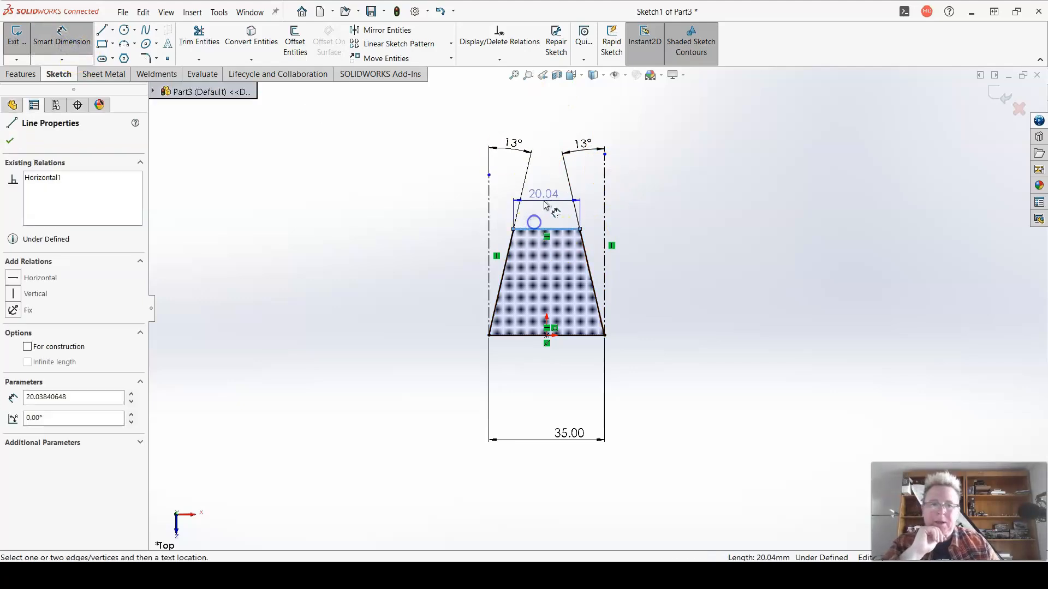
{"action": "left_click", "coordinate": [548, 206]}
{"action": "type", "text": "19"}
{"action": "key", "text": "Return"}
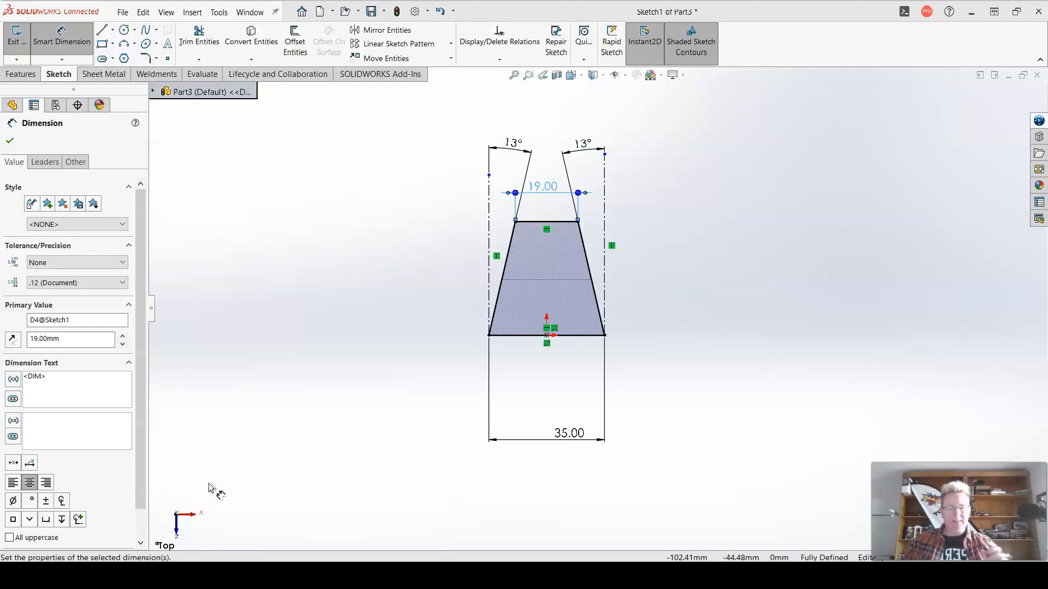
{"action": "mouse_move", "coordinate": [535, 414]}
{"action": "middle_mouse_down"}
{"action": "mouse_move", "coordinate": [538, 382]}
{"action": "mouse_move", "coordinate": [542, 394]}
{"action": "middle_mouse_up"}
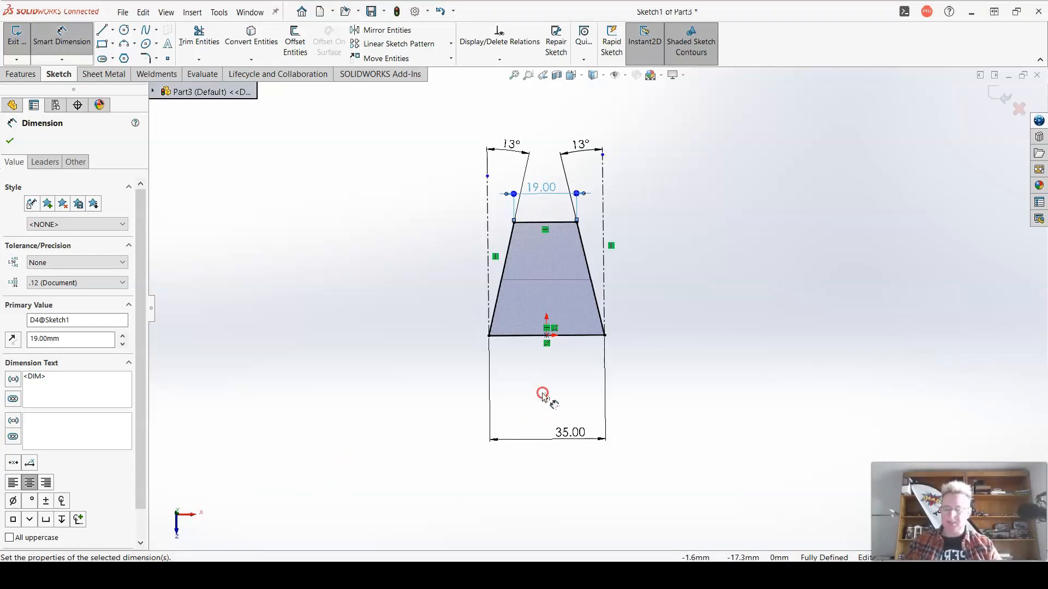
Extrude the trapezoid sketch as a blind boss with a depth of 35 mm
{"action": "left_click", "coordinate": [20, 74]}
{"action": "left_click", "coordinate": [23, 50]}
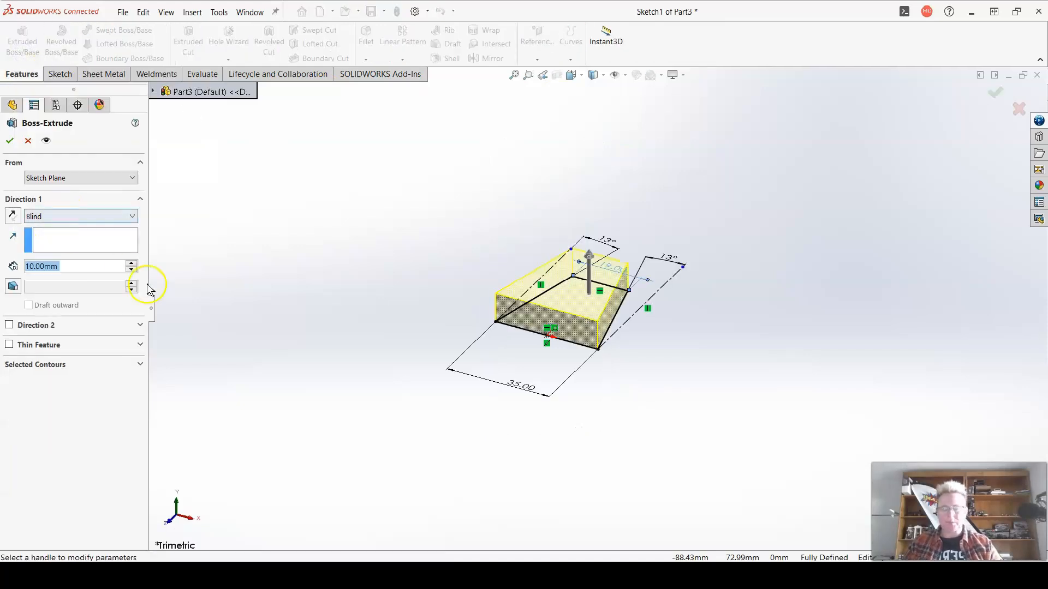
{"action": "type", "text": "35"}
{"action": "key", "text": "Return"}
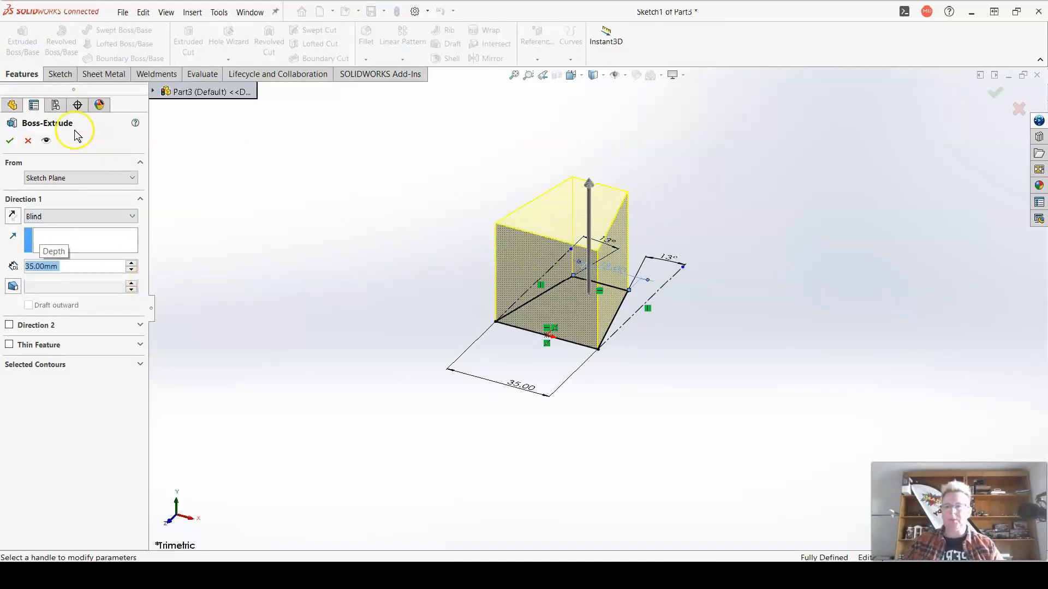
{"action": "left_click", "coordinate": [10, 142]}
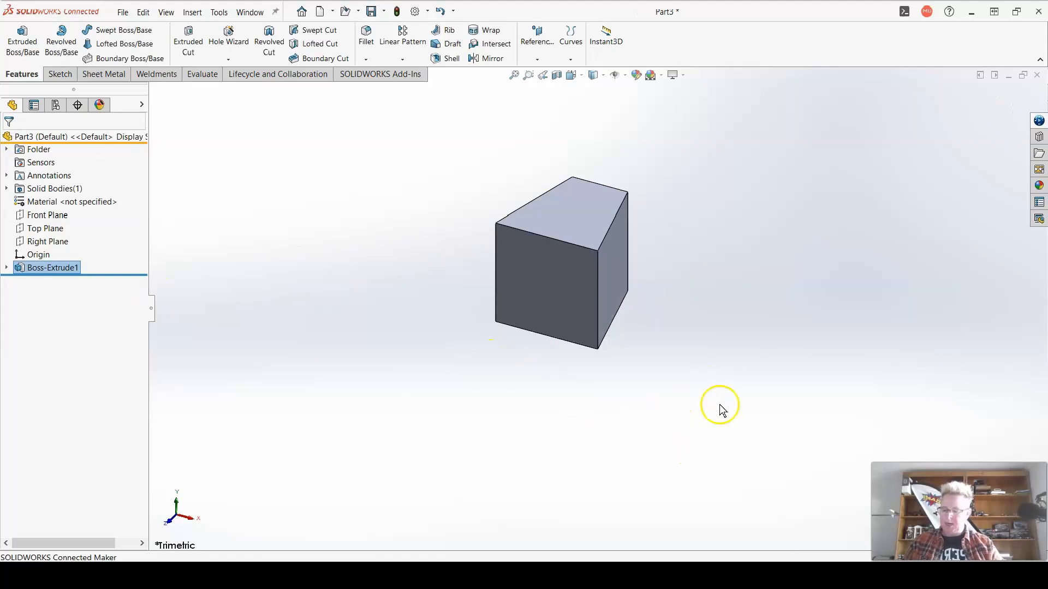
Inspect the extruded block from the front, the back and angled views to check its tapered shape
{"action": "middle_click_drag", "start_coordinate": [719, 403], "coordinate": [504, 418]}
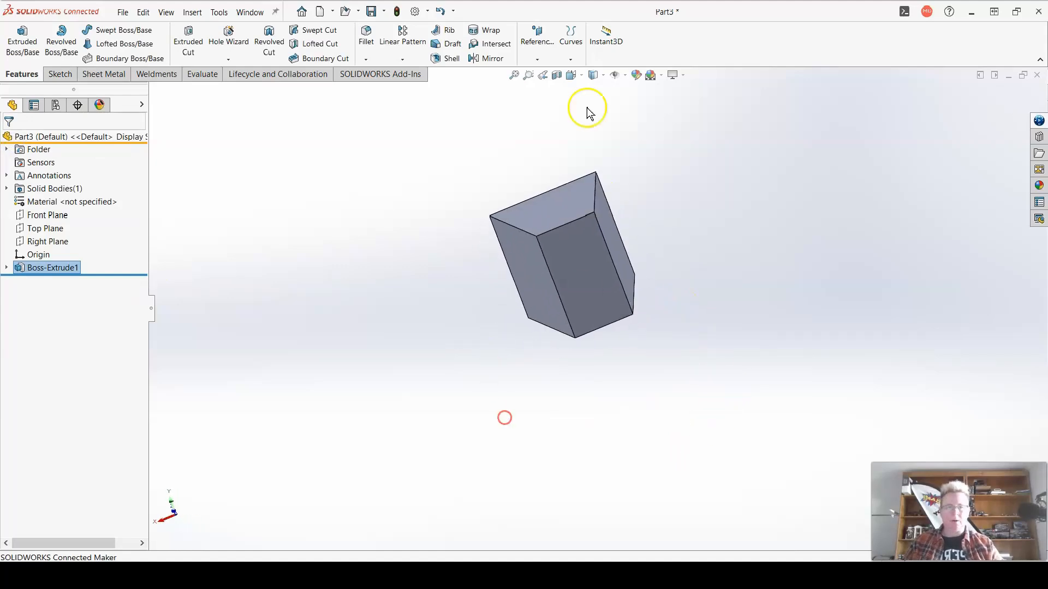
{"action": "left_click", "coordinate": [577, 78]}
{"action": "left_click", "coordinate": [593, 128]}
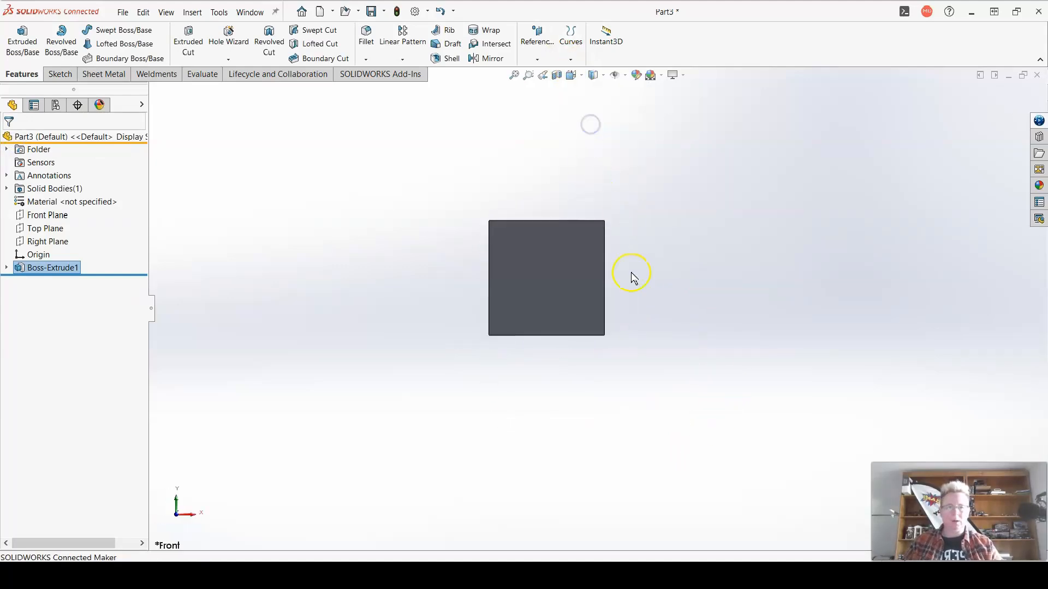
{"action": "middle_click_drag", "start_coordinate": [633, 278], "coordinate": [419, 402]}
{"action": "left_click", "coordinate": [573, 75]}
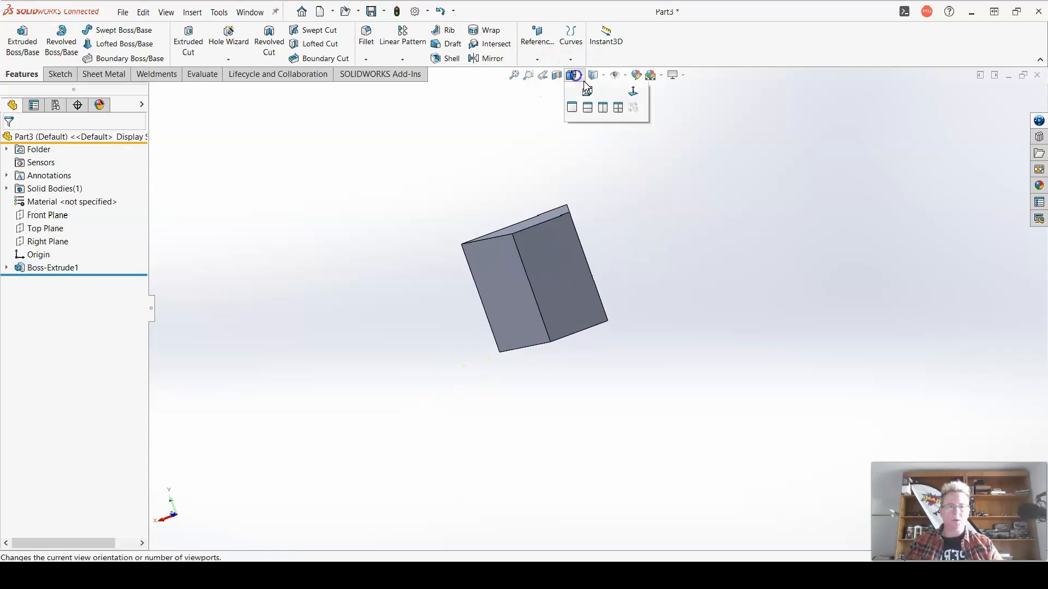
{"action": "left_click", "coordinate": [604, 122]}
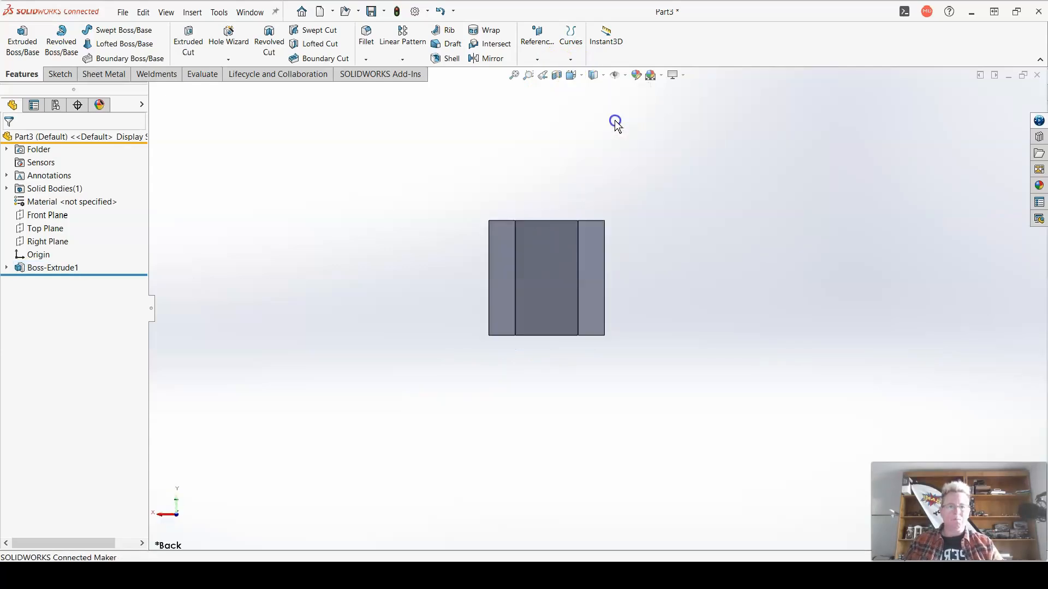
{"action": "middle_click_drag", "start_coordinate": [683, 313], "coordinate": [531, 377]}
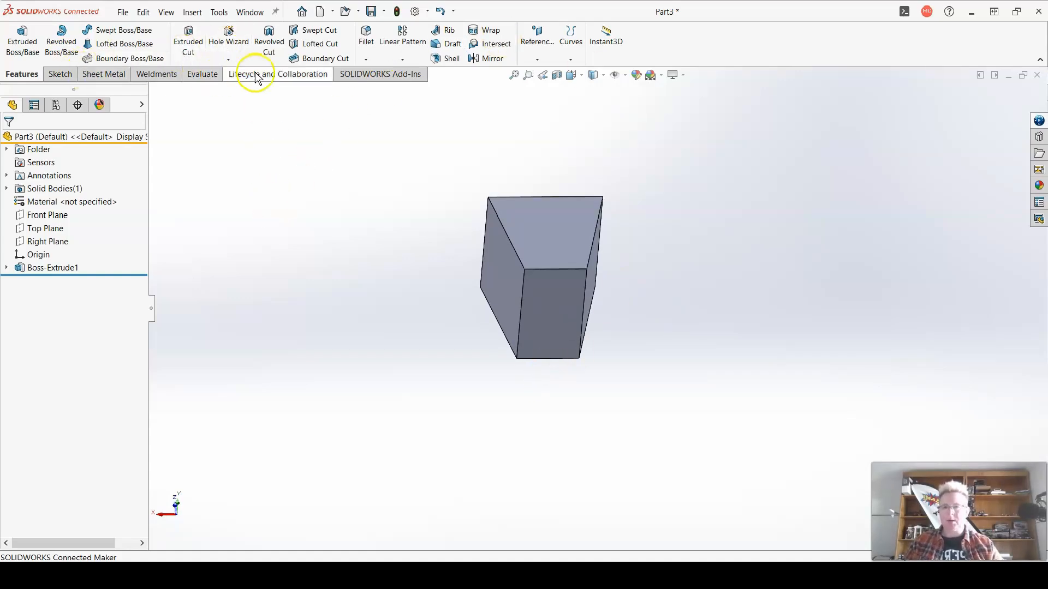
Fillet the two slanted edges of the block's upper face with a symmetric 3 mm radius
{"action": "left_click", "coordinate": [366, 37]}
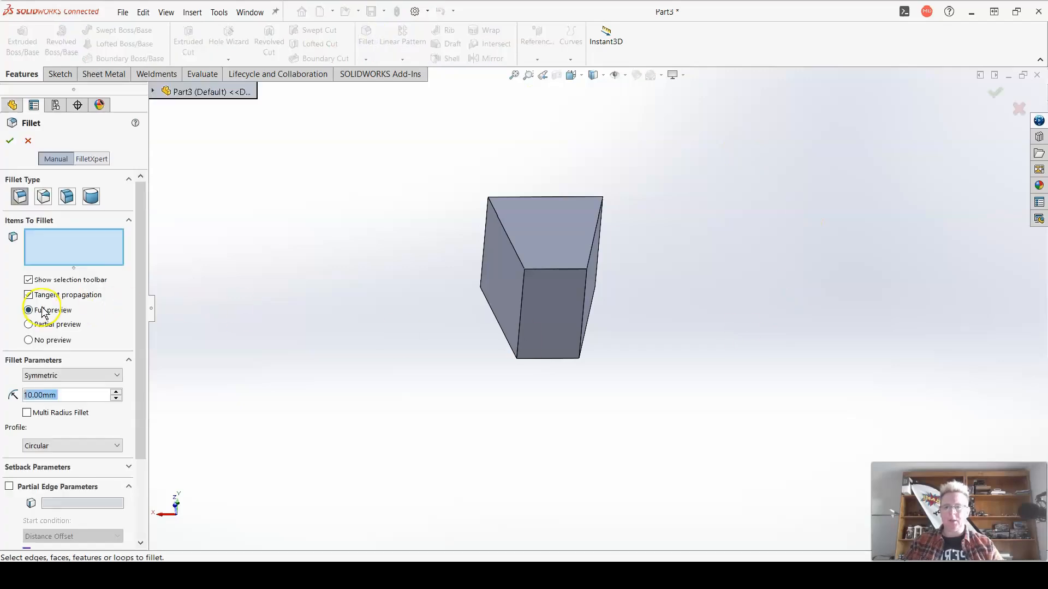
{"action": "type", "text": "3"}
{"action": "key", "text": "Return"}
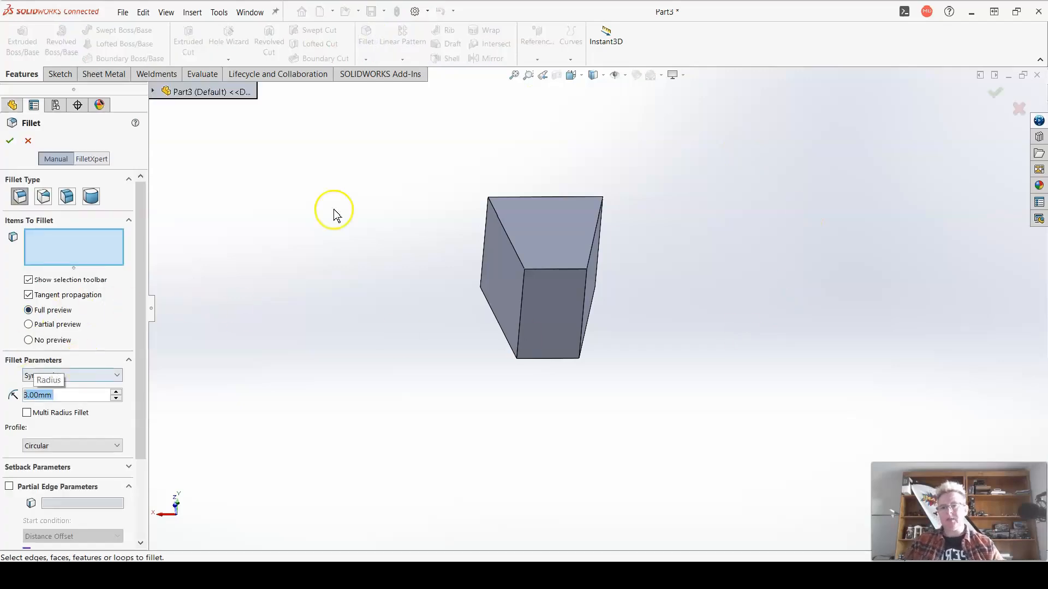
{"action": "left_click", "coordinate": [519, 262]}
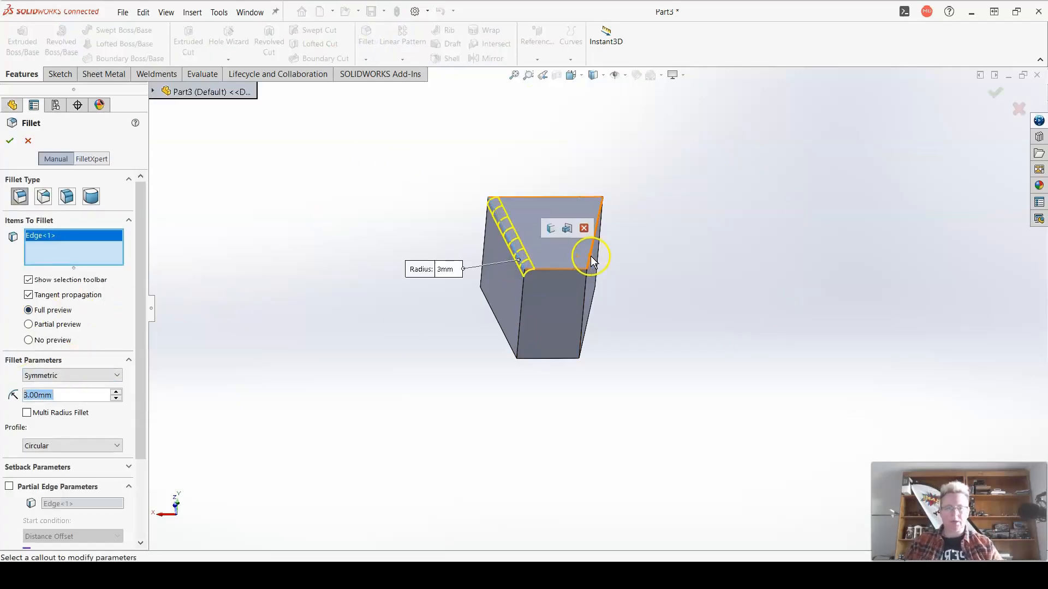
{"action": "left_click", "coordinate": [591, 260]}
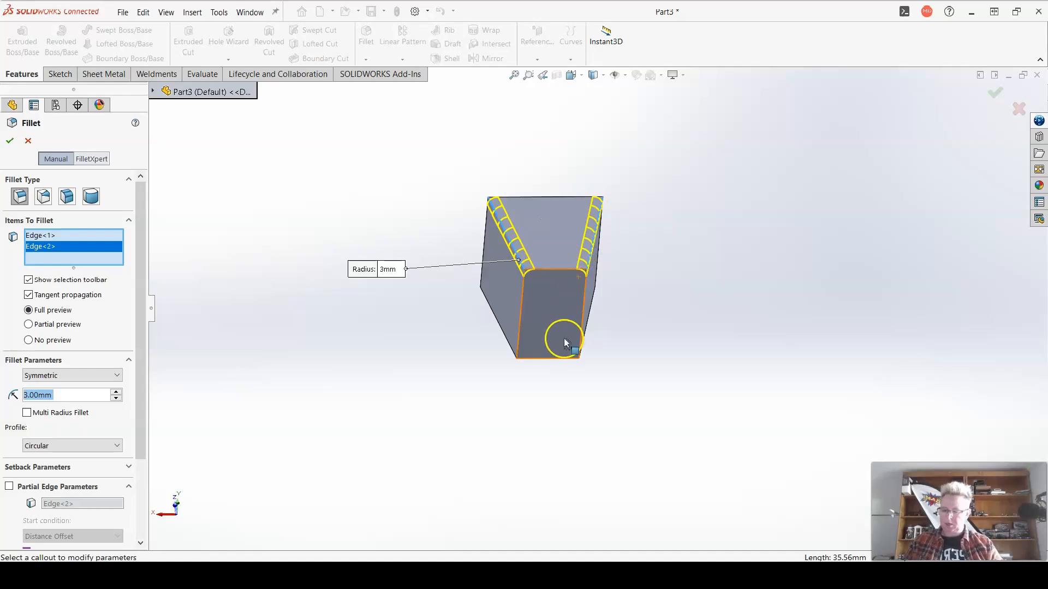
{"action": "middle_click_drag", "start_coordinate": [614, 394], "coordinate": [613, 351]}
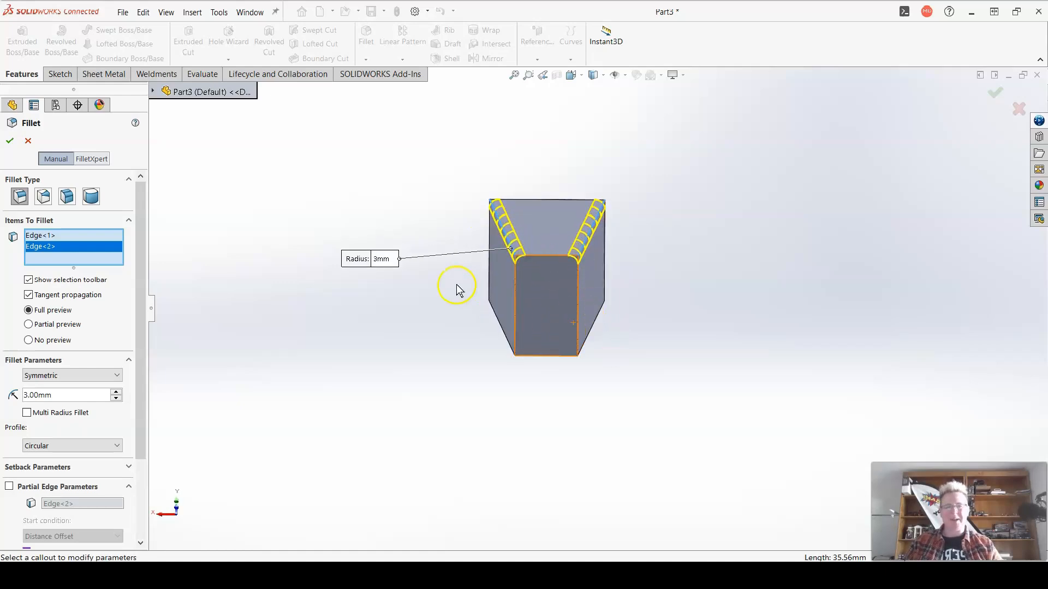
{"action": "left_click", "coordinate": [10, 142]}
Sketch a corner rectangle about 20.5 by 18 mm on the block's wide front face, hanging down from its lower edge
{"action": "middle_click_drag", "start_coordinate": [346, 355], "coordinate": [404, 329]}
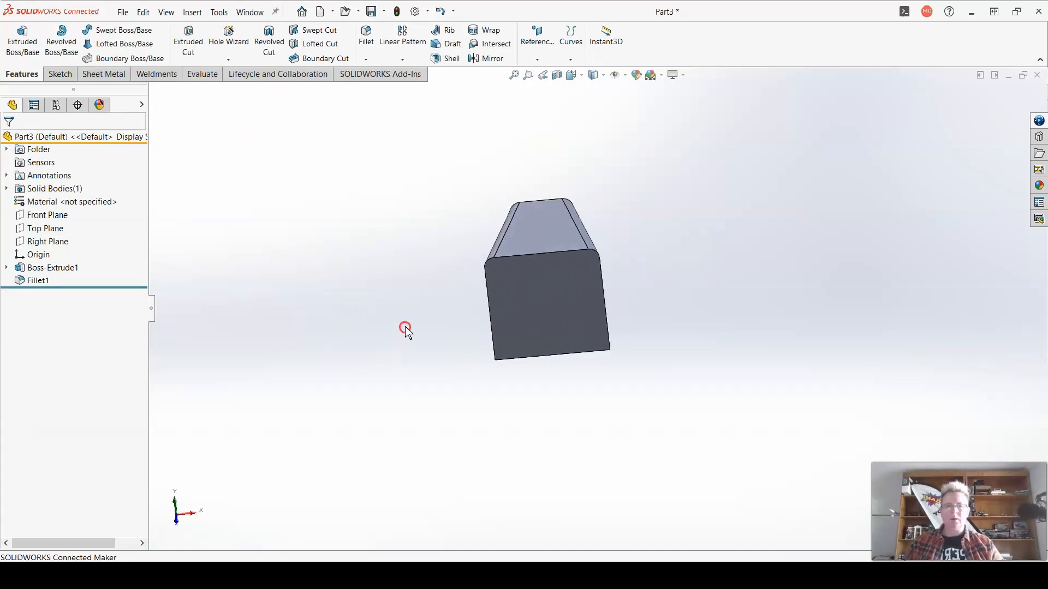
{"action": "left_click", "coordinate": [558, 312]}
{"action": "middle_click_drag", "start_coordinate": [540, 324], "coordinate": [573, 302]}
{"action": "left_click", "coordinate": [667, 250]}
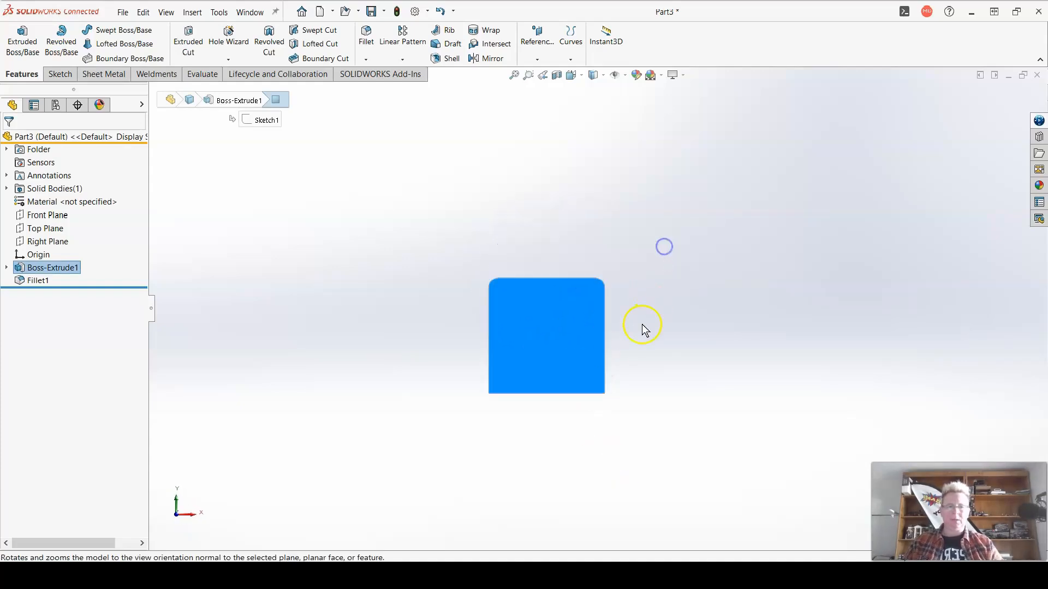
{"action": "left_click", "coordinate": [60, 76]}
{"action": "left_click", "coordinate": [18, 39]}
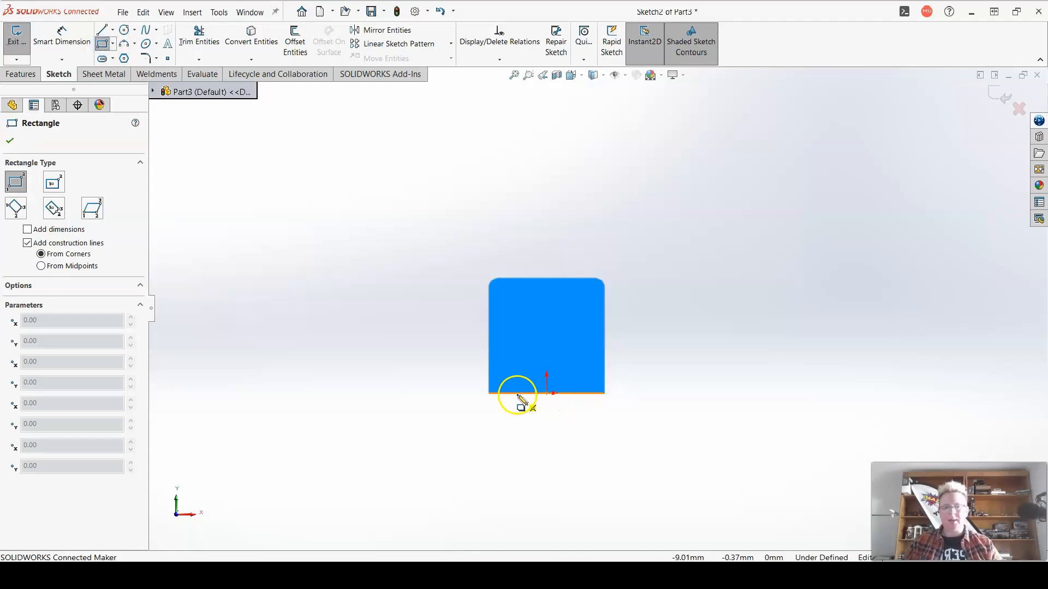
{"action": "left_click", "coordinate": [517, 394]}
{"action": "left_click", "coordinate": [584, 453]}
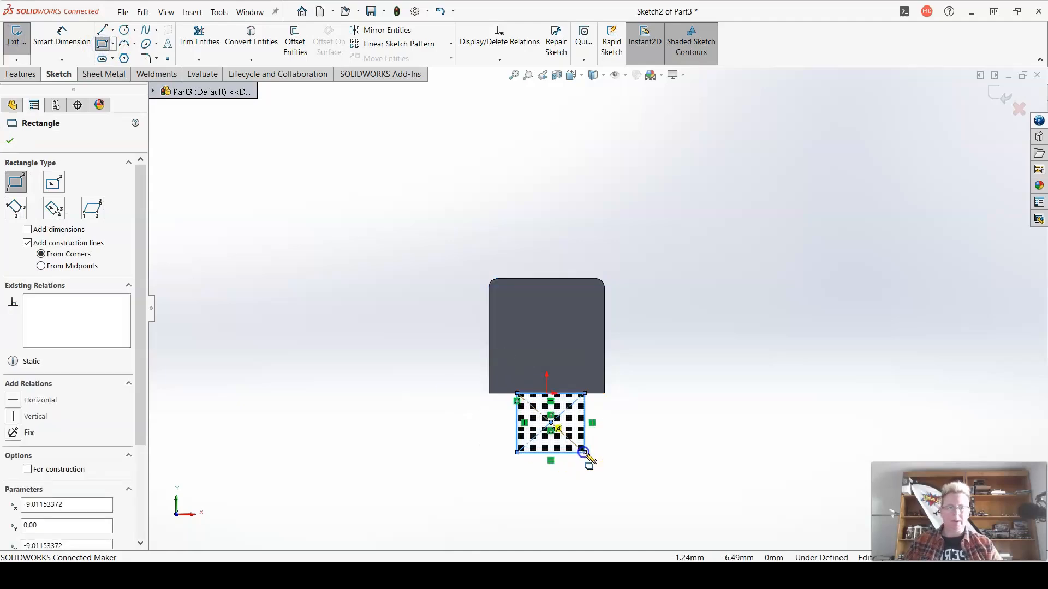
Dimension the rectangle's width to 19 mm
{"action": "left_click", "coordinate": [37, 41]}
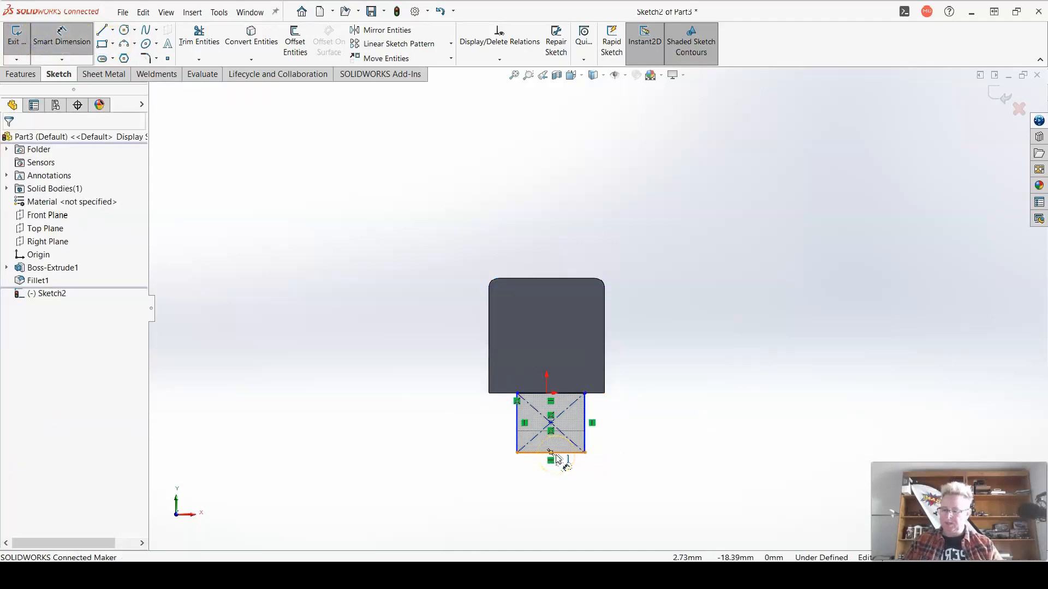
{"action": "left_click", "coordinate": [556, 459]}
{"action": "left_click", "coordinate": [561, 496]}
{"action": "type", "text": "1"}
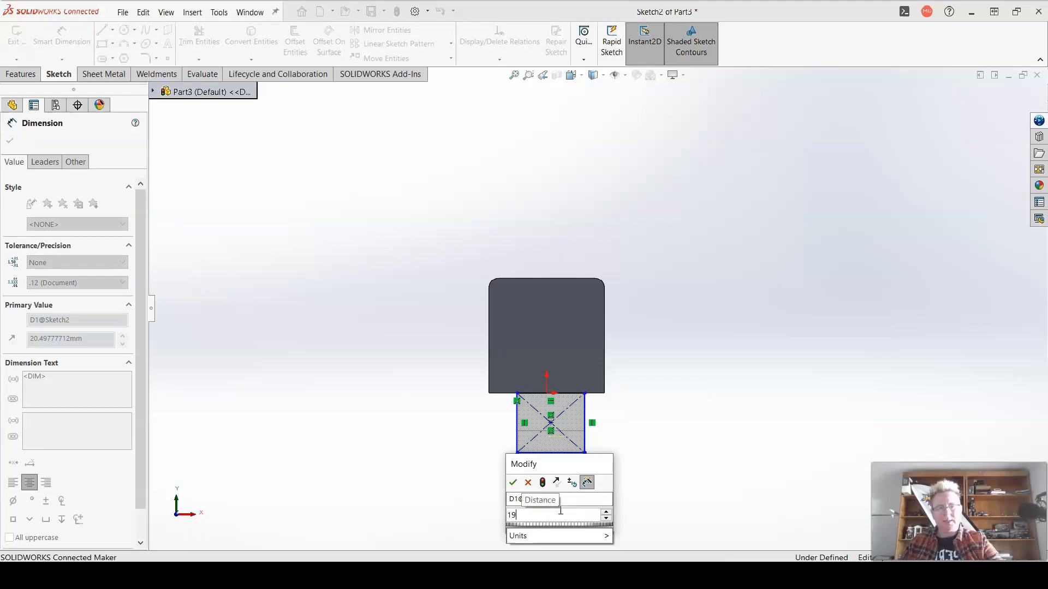
{"action": "type", "text": "9"}
{"action": "key", "text": "Return"}
Centre the rectangle under the block by adding a Vertical relation between its centre point and the origin
{"action": "scroll", "coordinate": [521, 426], "scroll_direction": "down", "scroll_amount": 3}
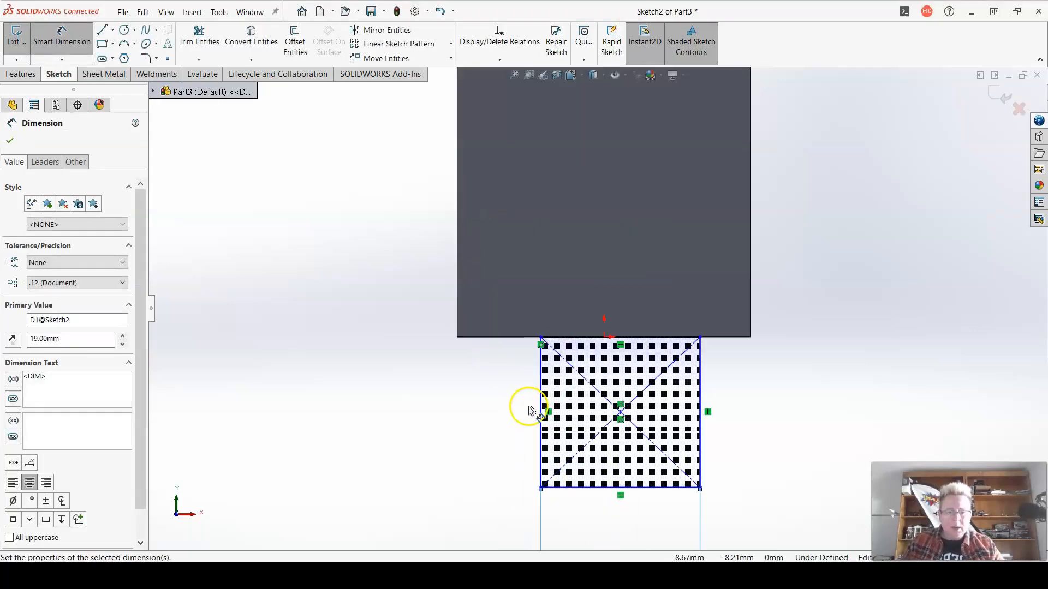
{"action": "left_click", "coordinate": [622, 419]}
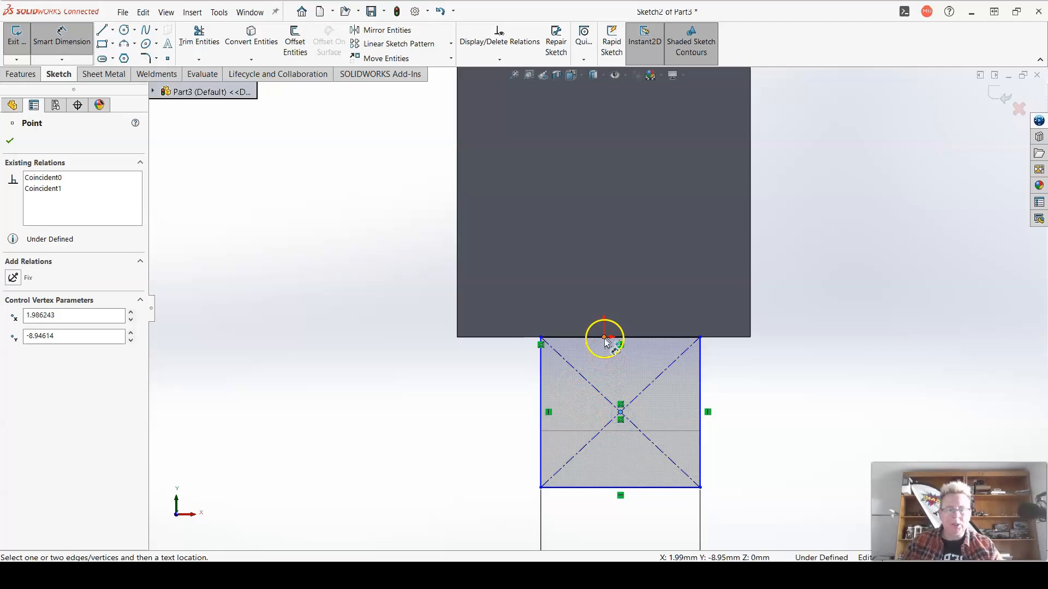
{"action": "key", "text": "Escape"}
{"action": "key", "text": "Escape"}
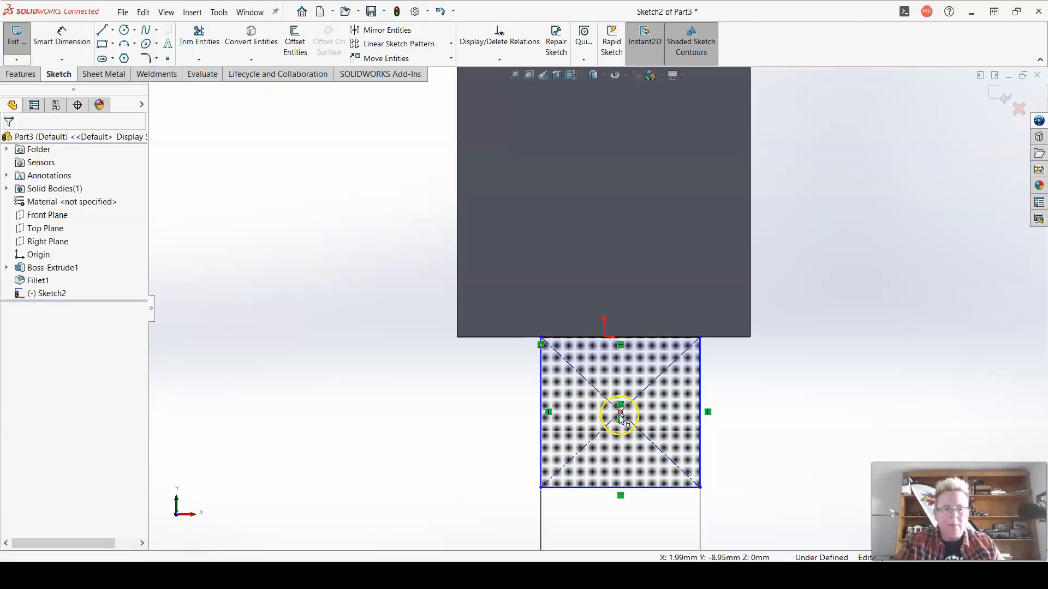
{"action": "left_click", "coordinate": [621, 417]}
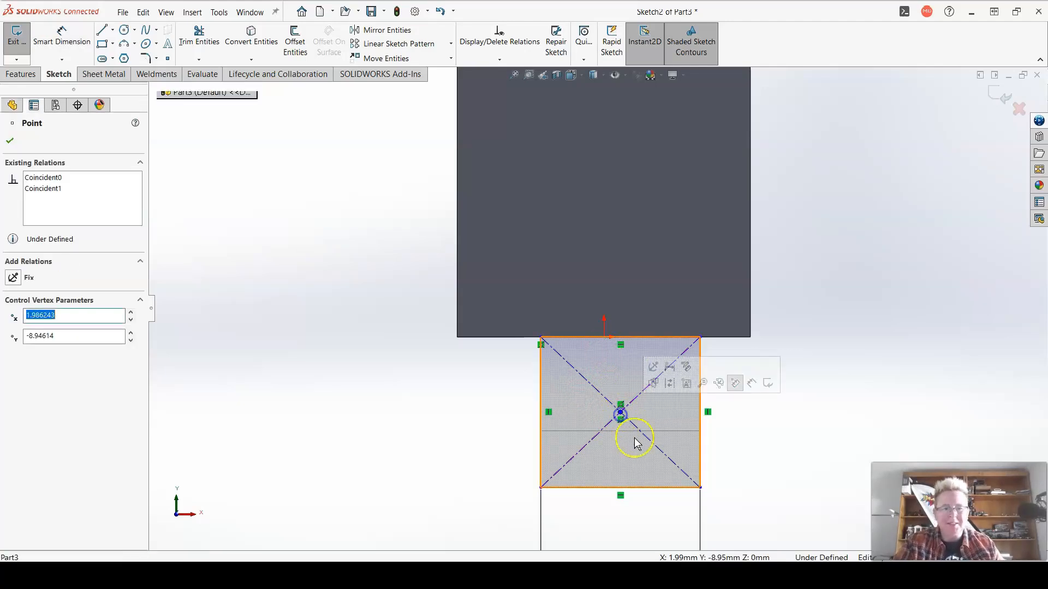
{"action": "left_click", "coordinate": [604, 337], "text": "ctrl"}
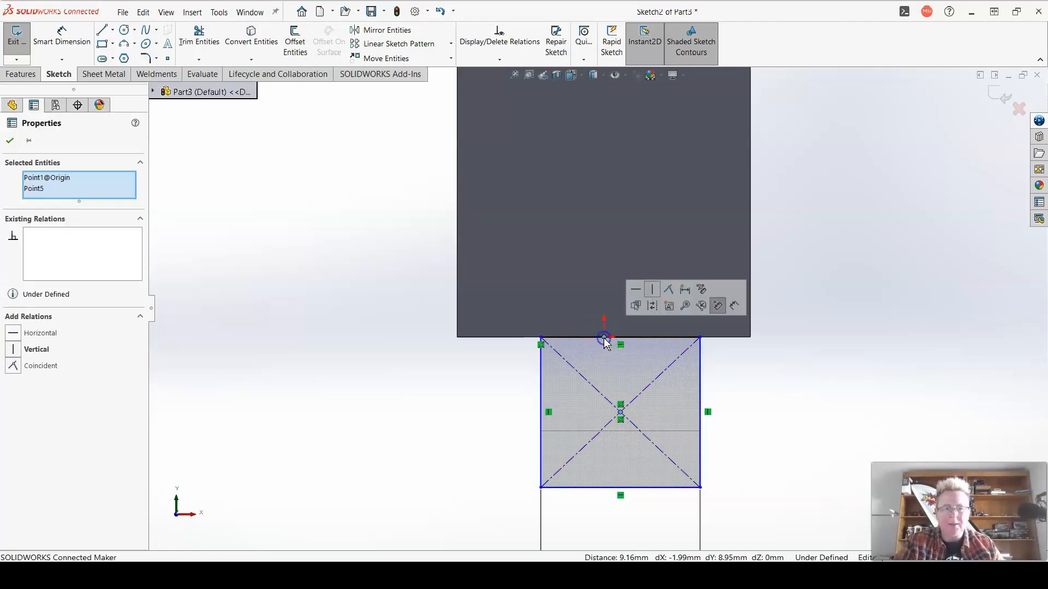
{"action": "left_click", "coordinate": [14, 352]}
{"action": "left_click", "coordinate": [267, 333]}
Dimension the rectangle's height to 12.5 mm
{"action": "scroll", "coordinate": [584, 402], "scroll_direction": "up", "scroll_amount": 5}
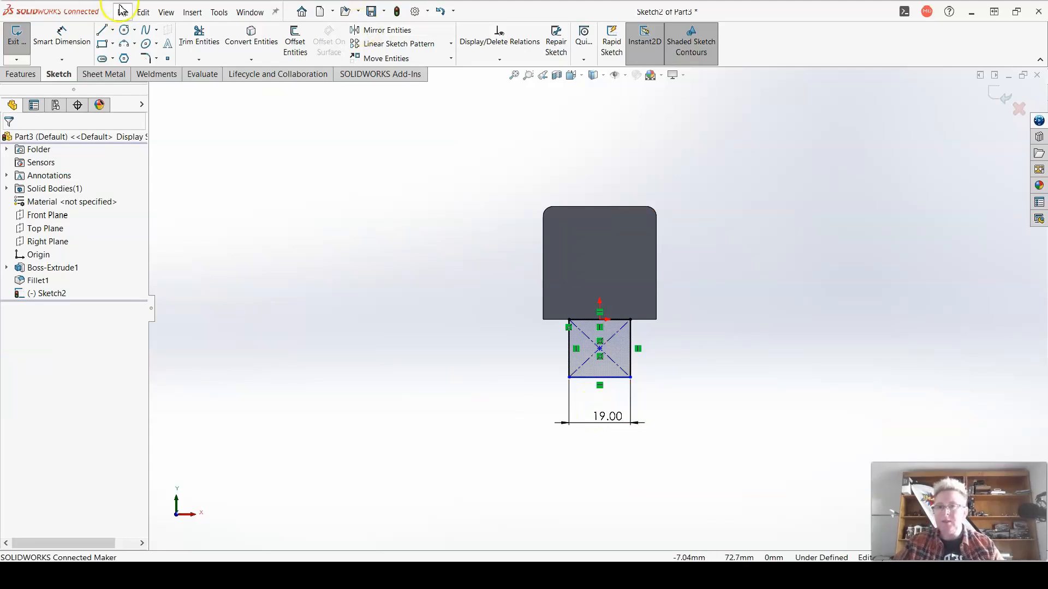
{"action": "left_click", "coordinate": [49, 38]}
{"action": "left_click", "coordinate": [630, 351]}
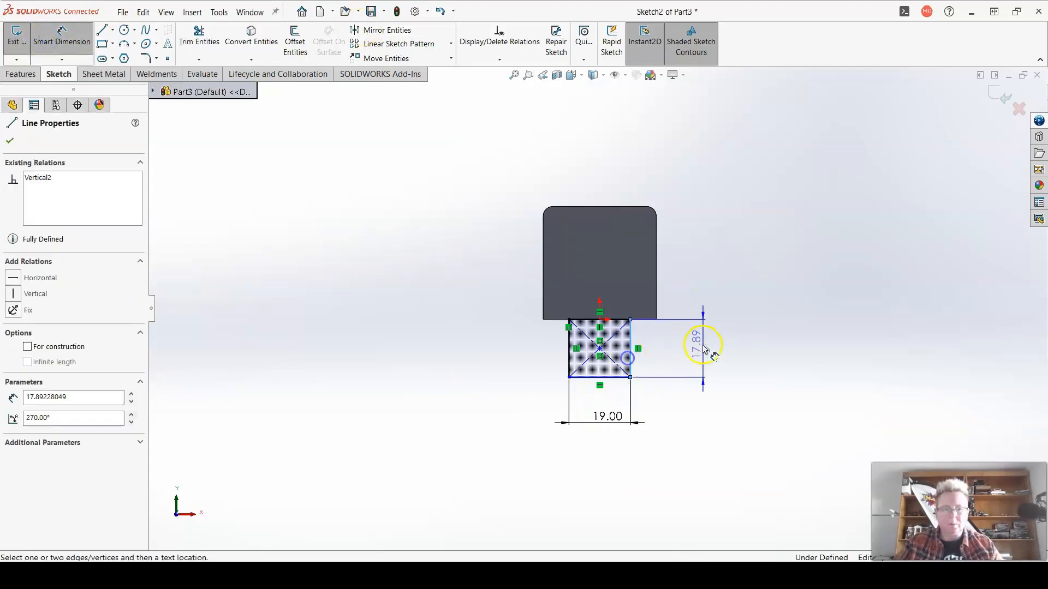
{"action": "left_click", "coordinate": [704, 346]}
{"action": "type", "text": "12.5"}
{"action": "key", "text": "Return"}
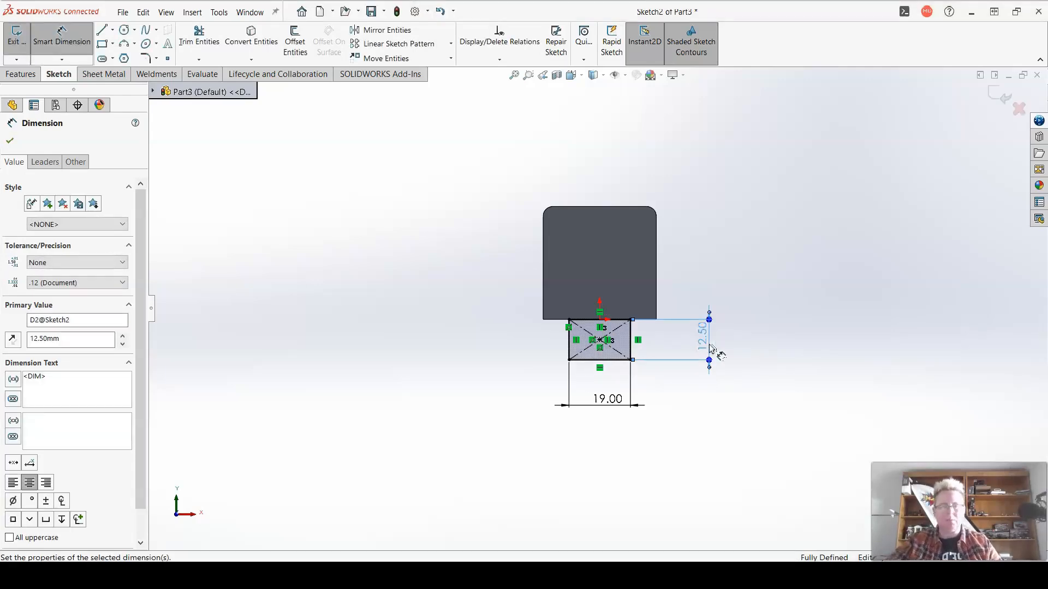
Sketch a circle about 5.8 mm in diameter inside the rectangle, centred directly below the rectangle's centre point
{"action": "scroll", "coordinate": [703, 351], "scroll_direction": "down", "scroll_amount": 3}
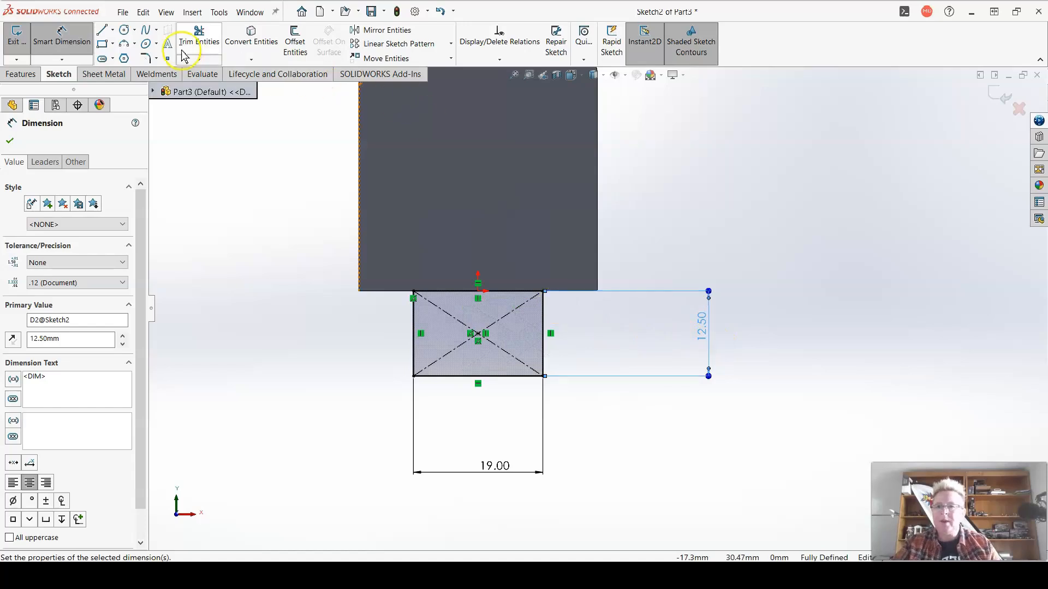
{"action": "left_click", "coordinate": [123, 30]}
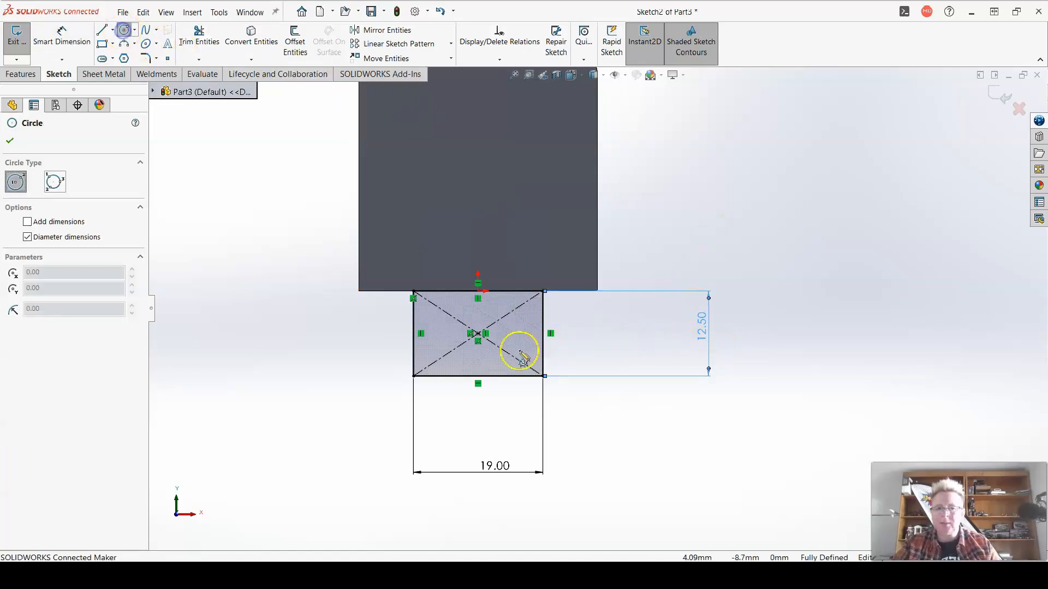
{"action": "left_click", "coordinate": [479, 347]}
{"action": "left_click", "coordinate": [487, 366]}
Dimension the circle's diameter to 7 mm
{"action": "right_click", "coordinate": [653, 445]}
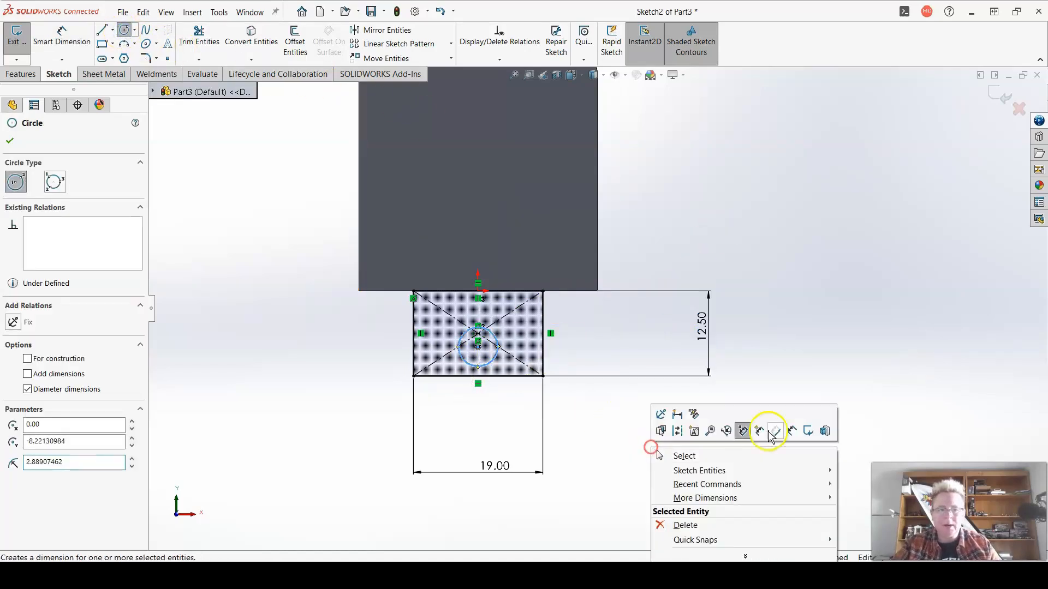
{"action": "left_click", "coordinate": [794, 437]}
{"action": "left_click", "coordinate": [487, 367]}
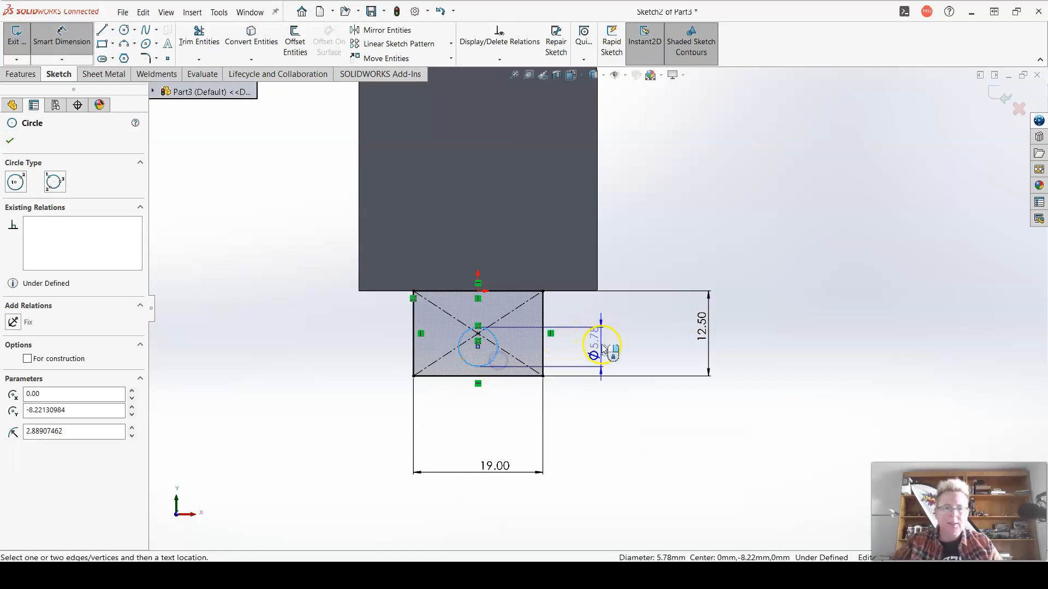
{"action": "left_click", "coordinate": [595, 347]}
{"action": "type", "text": "7.00mm"}
{"action": "key", "text": "Return"}
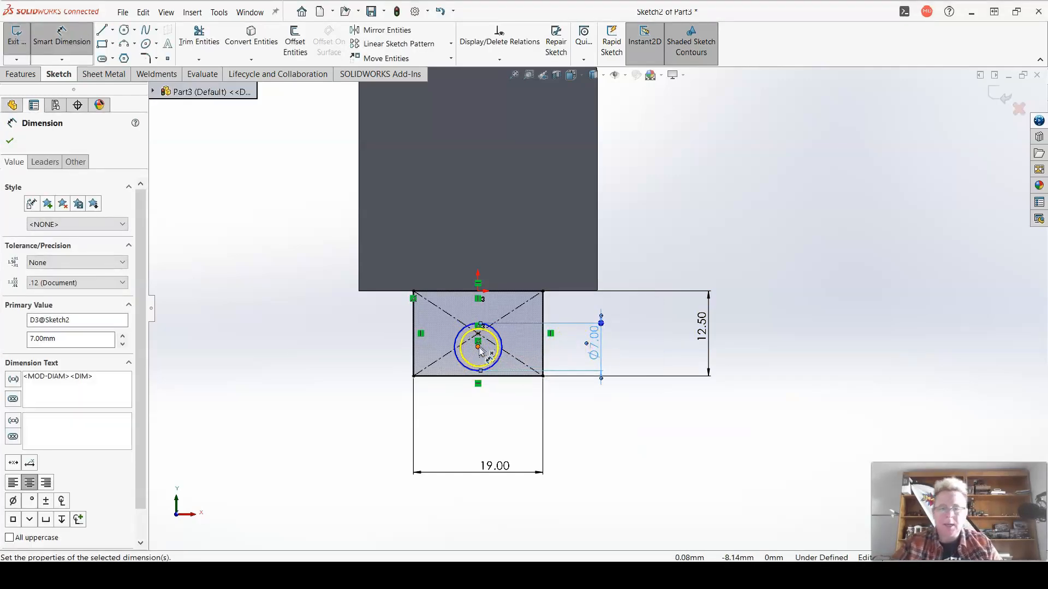
Dimension the distance from the circle's centre to the rectangle's upper edge to 6.5 mm
{"action": "scroll", "coordinate": [482, 341], "scroll_direction": "down", "scroll_amount": 3}
{"action": "left_click", "coordinate": [505, 351]}
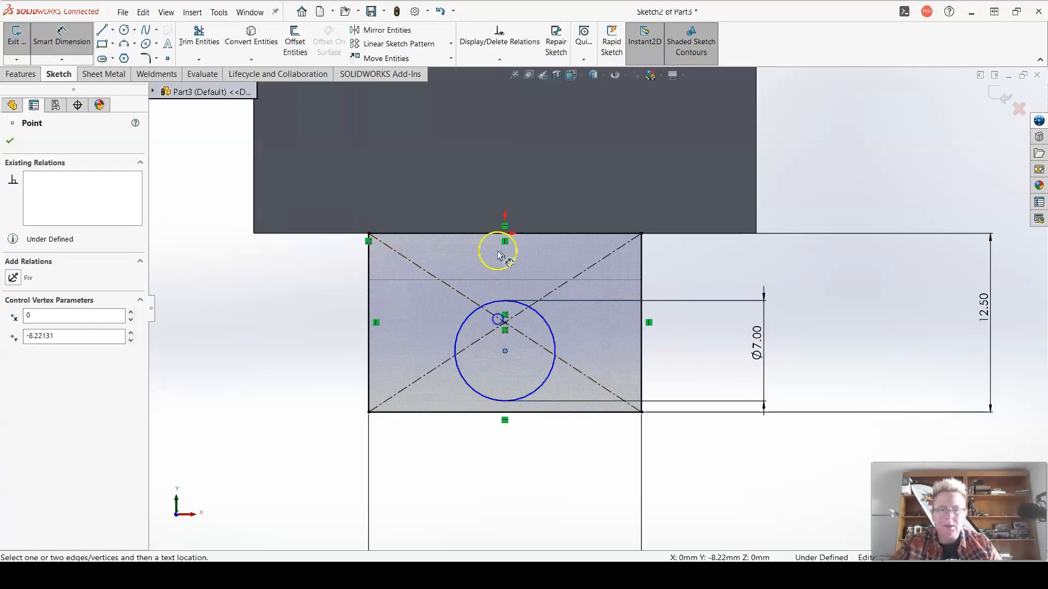
{"action": "left_click", "coordinate": [548, 235]}
{"action": "left_click", "coordinate": [841, 294]}
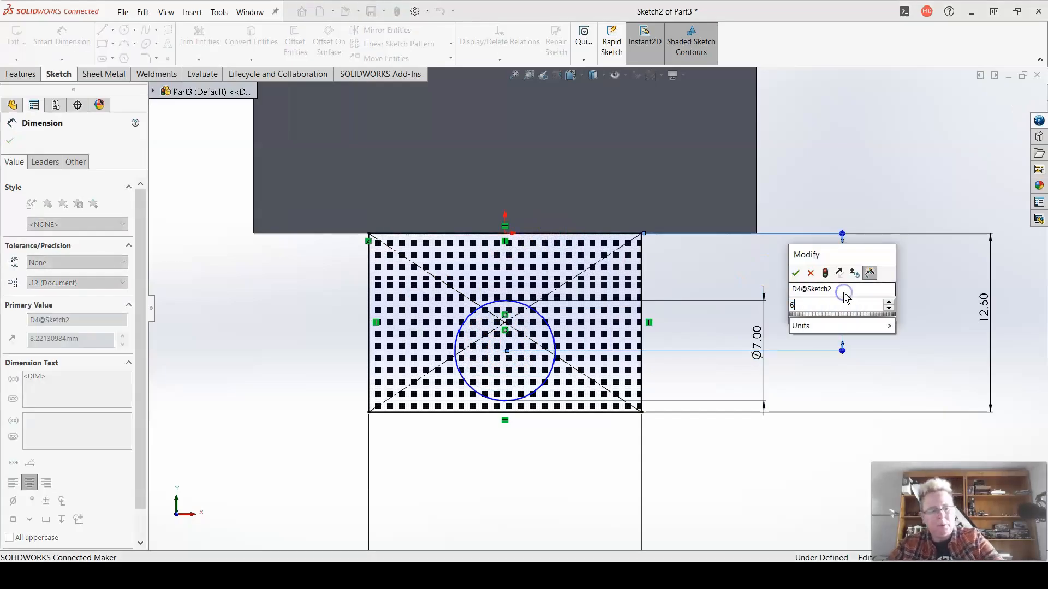
{"action": "key", "text": "Return"}
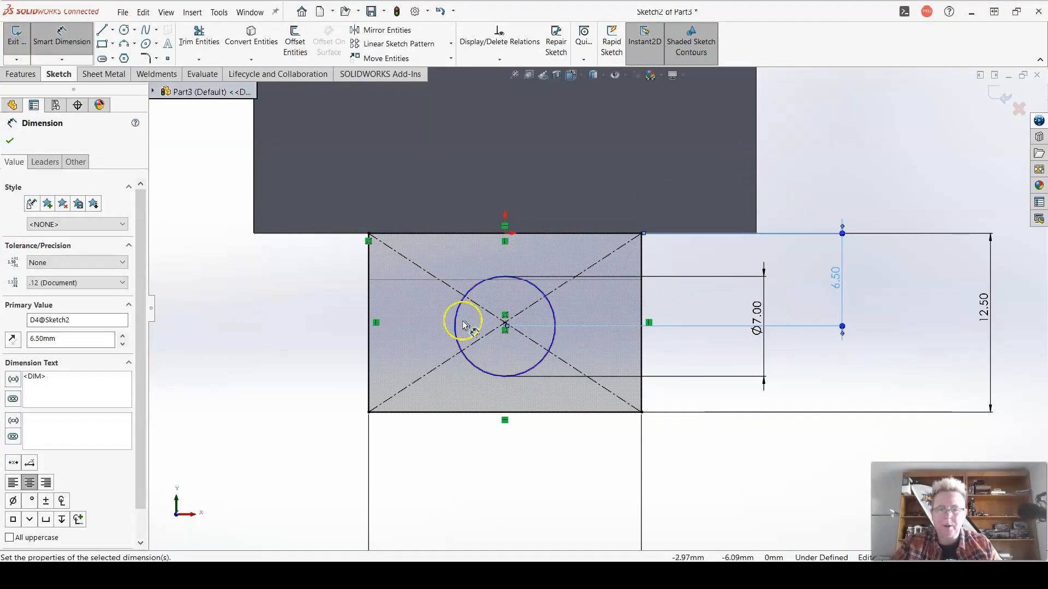
Add a vertical relation between the circle's centre and the rectangle's centre point
{"action": "scroll", "coordinate": [471, 326], "scroll_direction": "down", "scroll_amount": 3}
{"action": "key", "text": "Escape"}
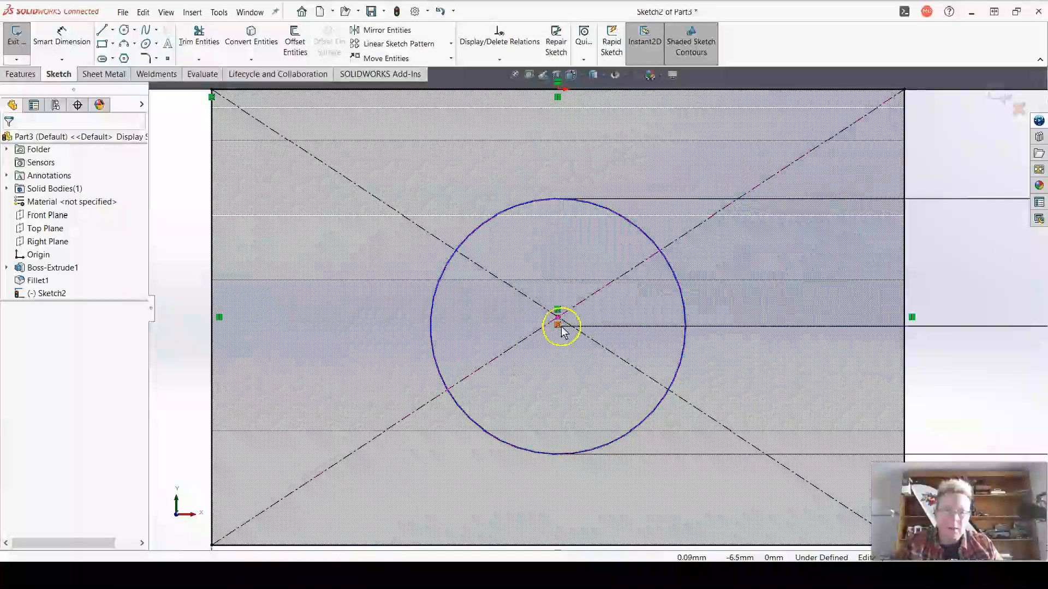
{"action": "scroll", "coordinate": [561, 320], "scroll_direction": "down", "scroll_amount": 5}
{"action": "left_click", "coordinate": [555, 266]}
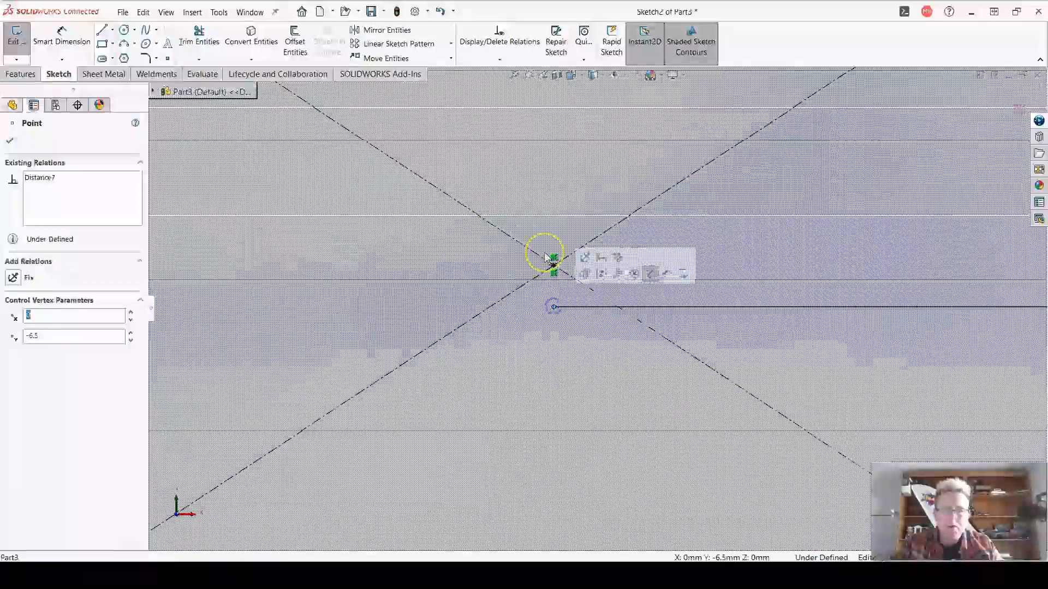
{"action": "left_click", "coordinate": [555, 307], "text": "ctrl"}
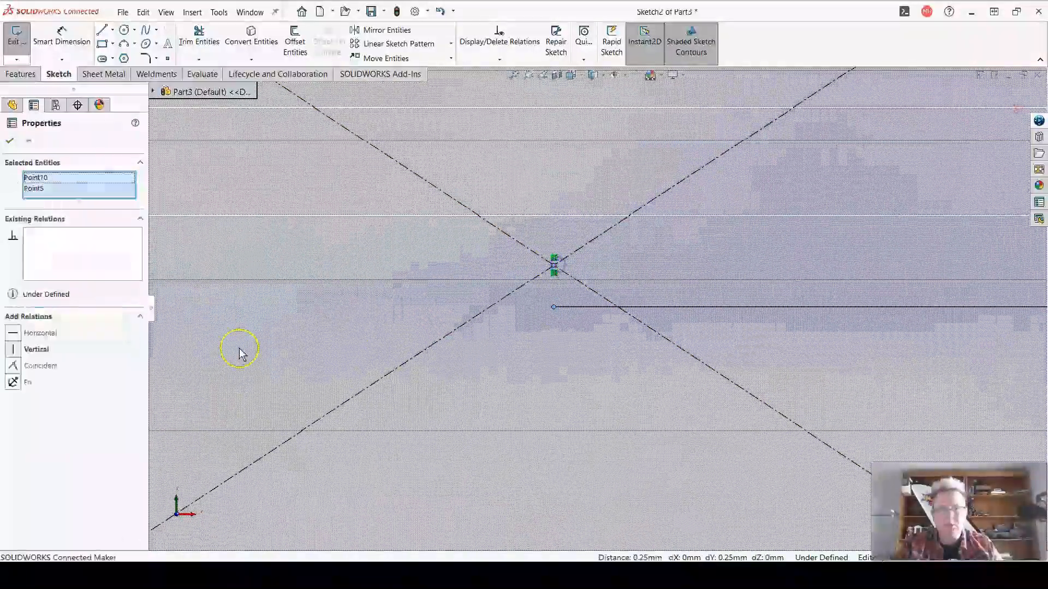
{"action": "left_click", "coordinate": [13, 349]}
{"action": "scroll", "coordinate": [514, 423], "scroll_direction": "up", "scroll_amount": 5}
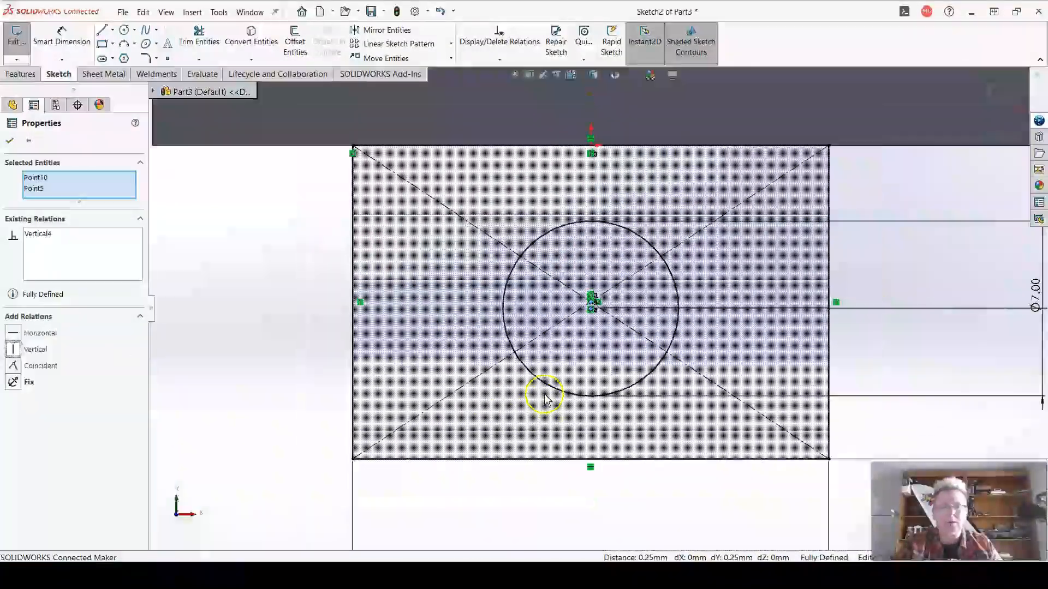
Sketch two vertical lines from the circle's left and right quadrant points up to the rectangle's upper edge
{"action": "left_click", "coordinate": [104, 31]}
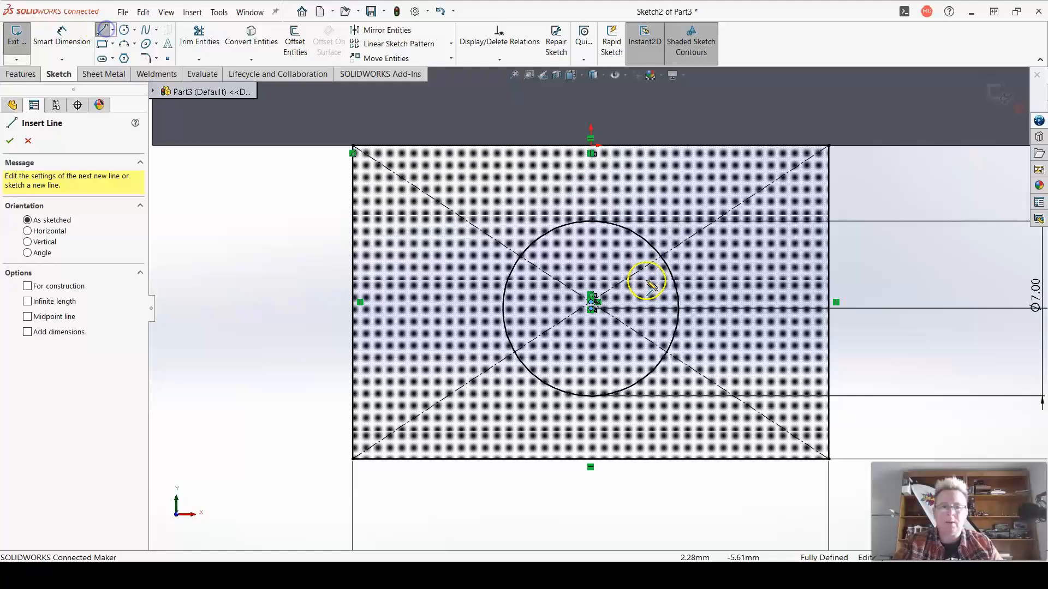
{"action": "left_click", "coordinate": [679, 309]}
{"action": "left_click", "coordinate": [678, 146]}
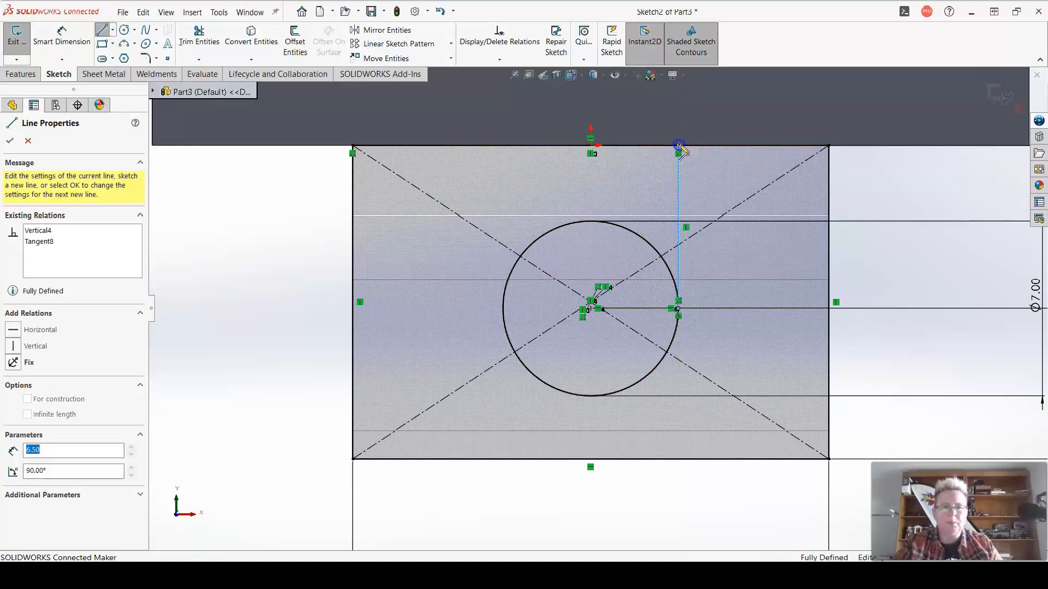
{"action": "key", "text": "Escape"}
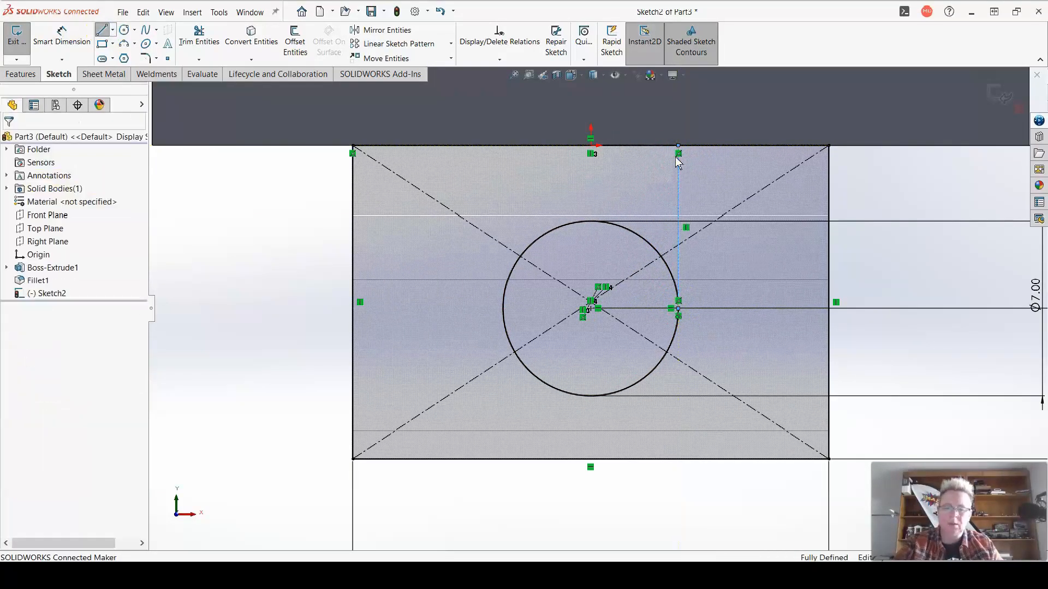
{"action": "key", "text": "l"}
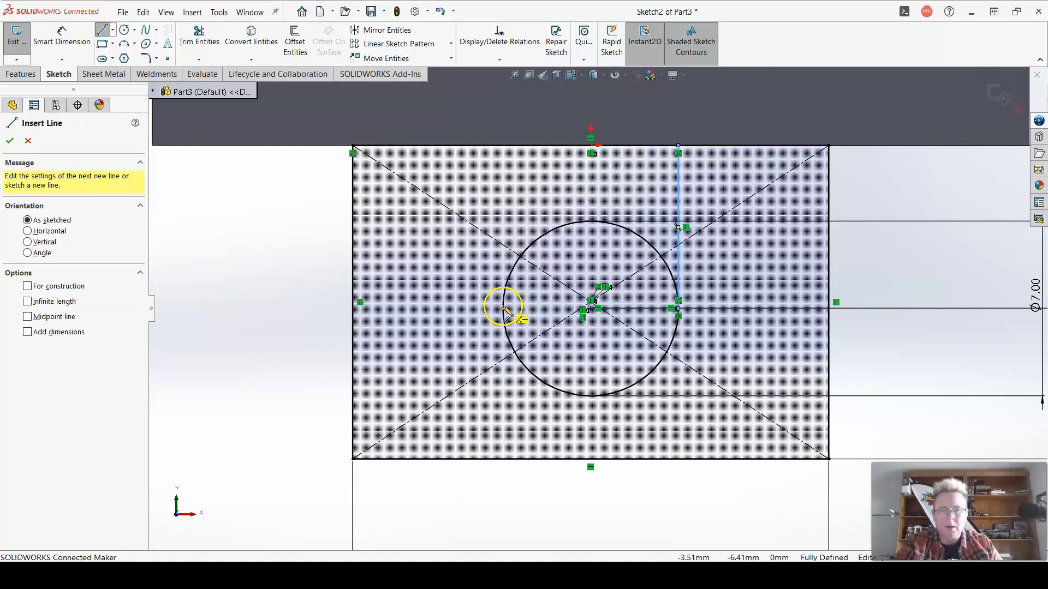
{"action": "left_click", "coordinate": [503, 309]}
{"action": "left_click", "coordinate": [503, 146]}
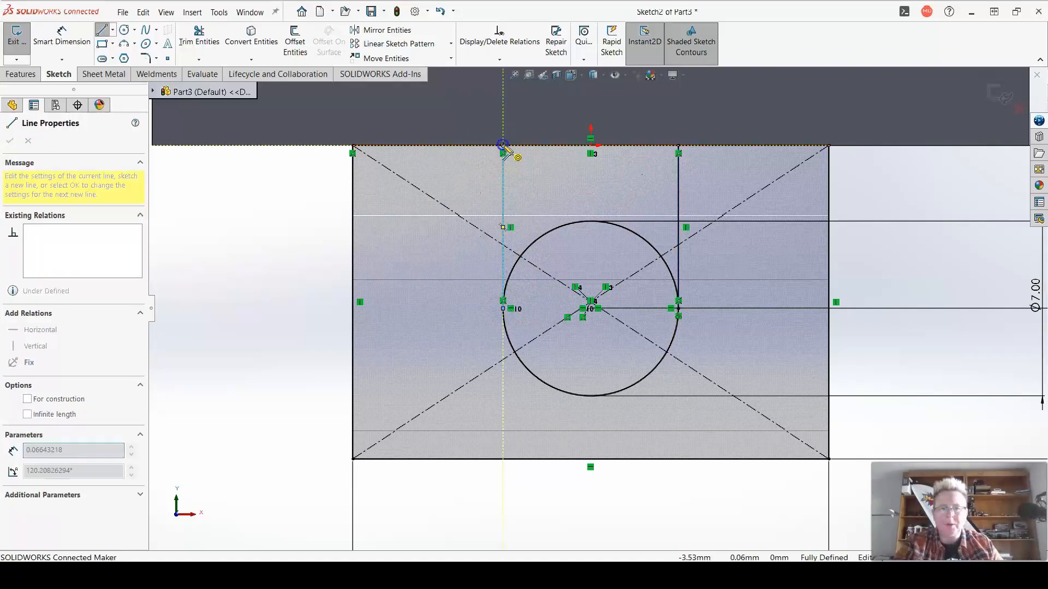
{"action": "key", "text": "Escape"}
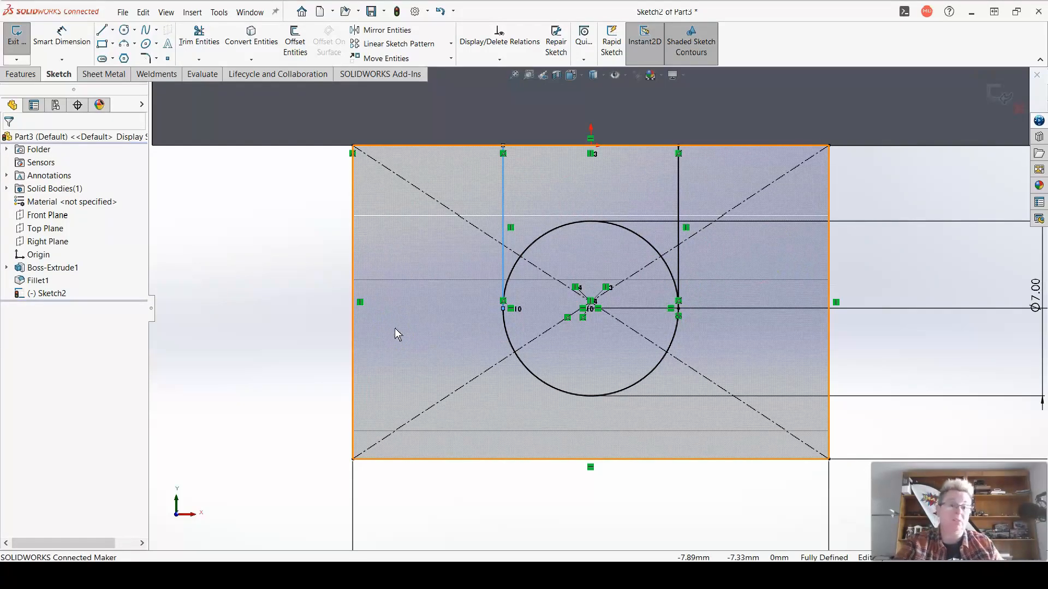
Trim the circle's upper arc, the diagonals inside the slot and the rectangle's upper edge between the vertical lines, leaving a U-shaped opening
{"action": "left_click", "coordinate": [199, 36]}
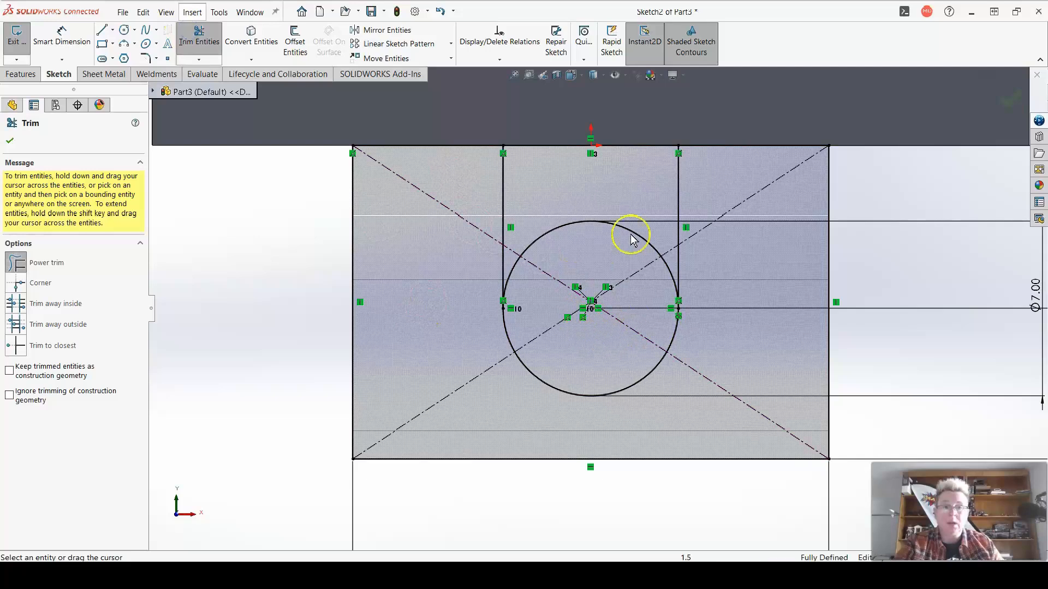
{"action": "mouse_move", "coordinate": [633, 189]}
{"action": "left_mouse_down"}
{"action": "mouse_move", "coordinate": [636, 346]}
{"action": "mouse_move", "coordinate": [532, 243]}
{"action": "left_mouse_up"}
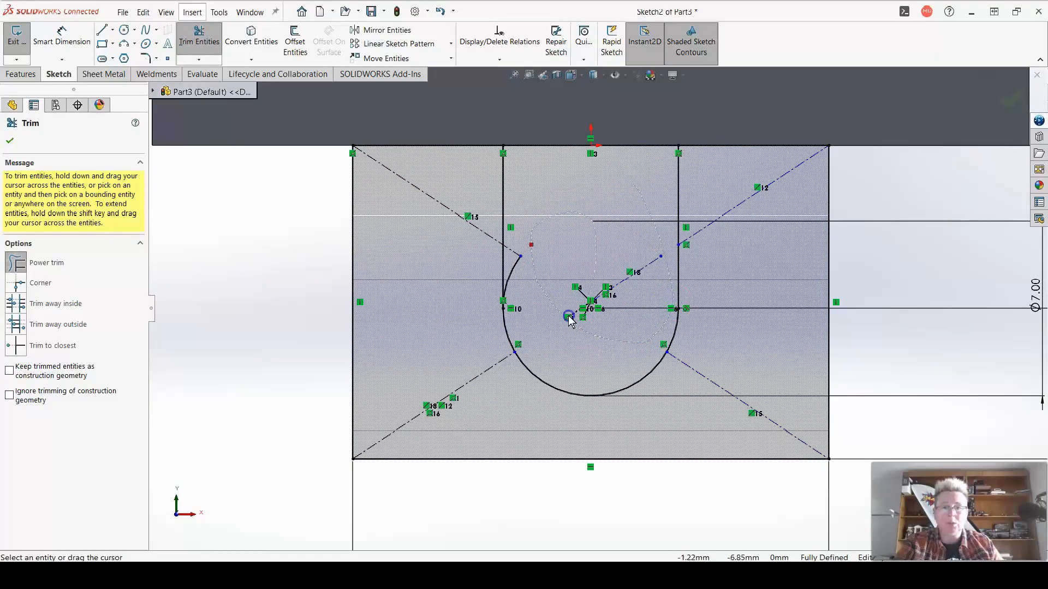
{"action": "left_click_drag", "start_coordinate": [594, 225], "coordinate": [599, 314]}
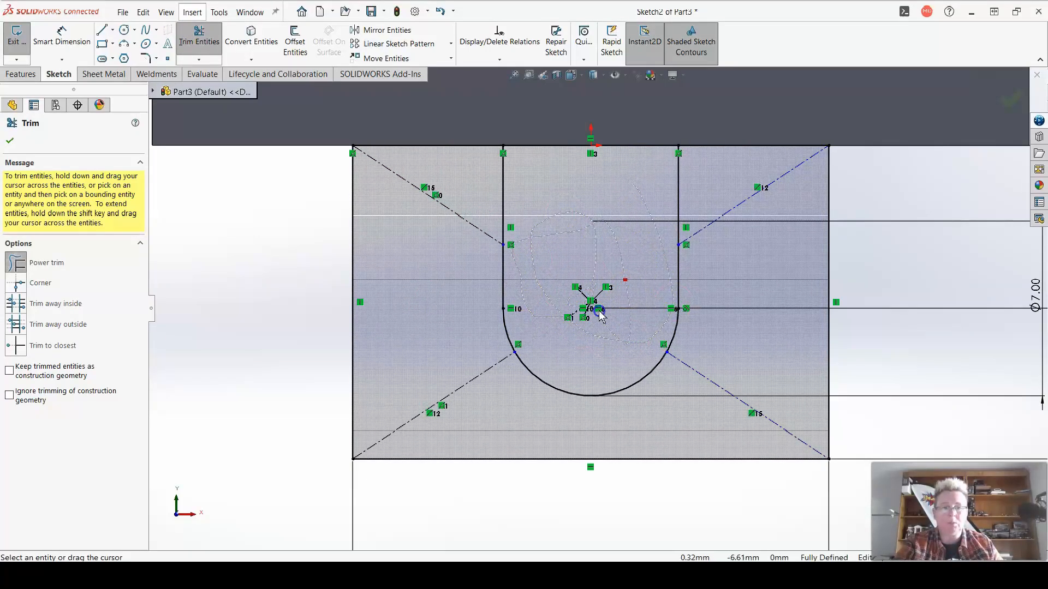
{"action": "scroll", "coordinate": [588, 277], "scroll_direction": "up", "scroll_amount": 2}
{"action": "left_click_drag", "start_coordinate": [583, 268], "coordinate": [603, 199]}
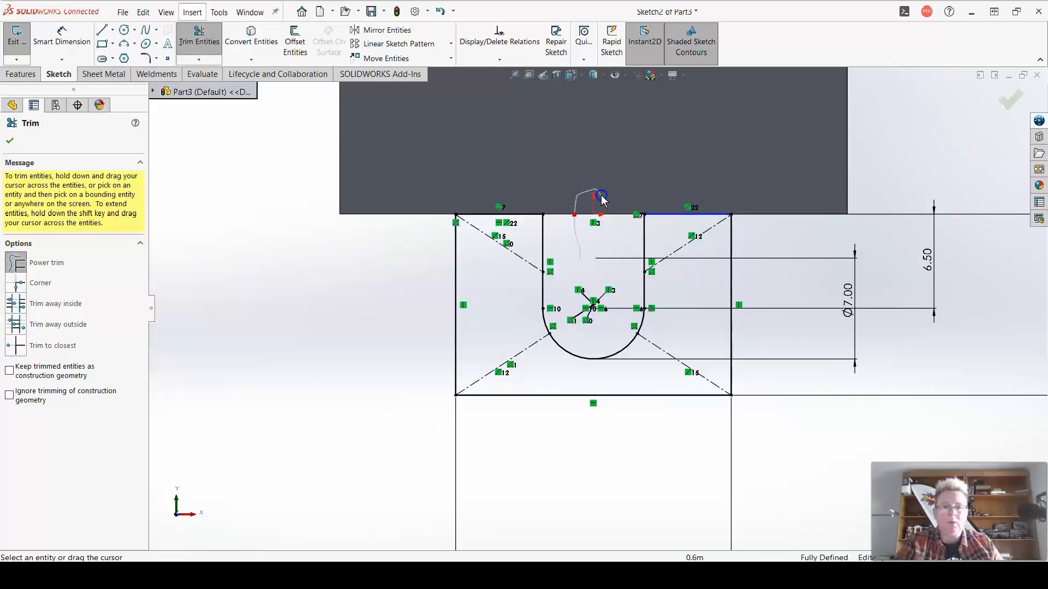
{"action": "left_click_drag", "start_coordinate": [604, 256], "coordinate": [603, 254]}
Extrude the slotted tab profile 25.5 mm blind in the reversed direction, under the block, with the result merged
{"action": "left_click", "coordinate": [20, 74]}
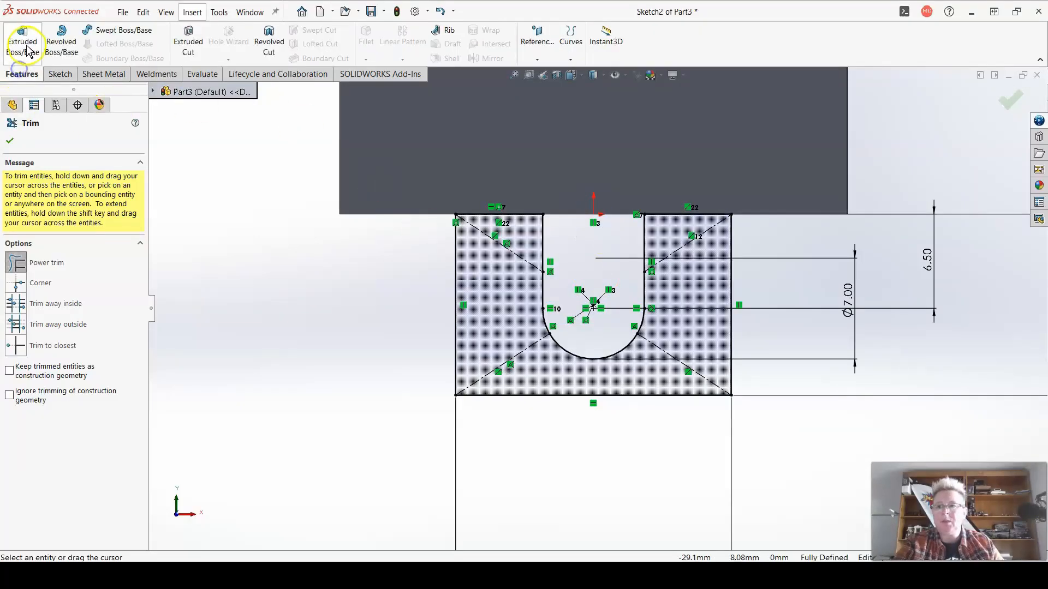
{"action": "left_click", "coordinate": [22, 41]}
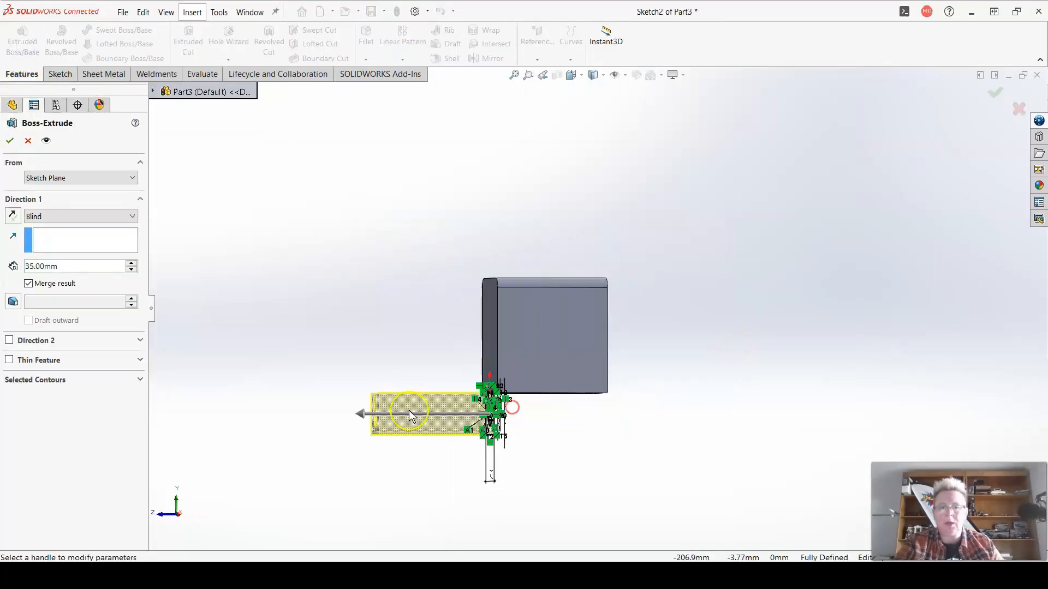
{"action": "left_click_drag", "start_coordinate": [364, 416], "coordinate": [557, 435]}
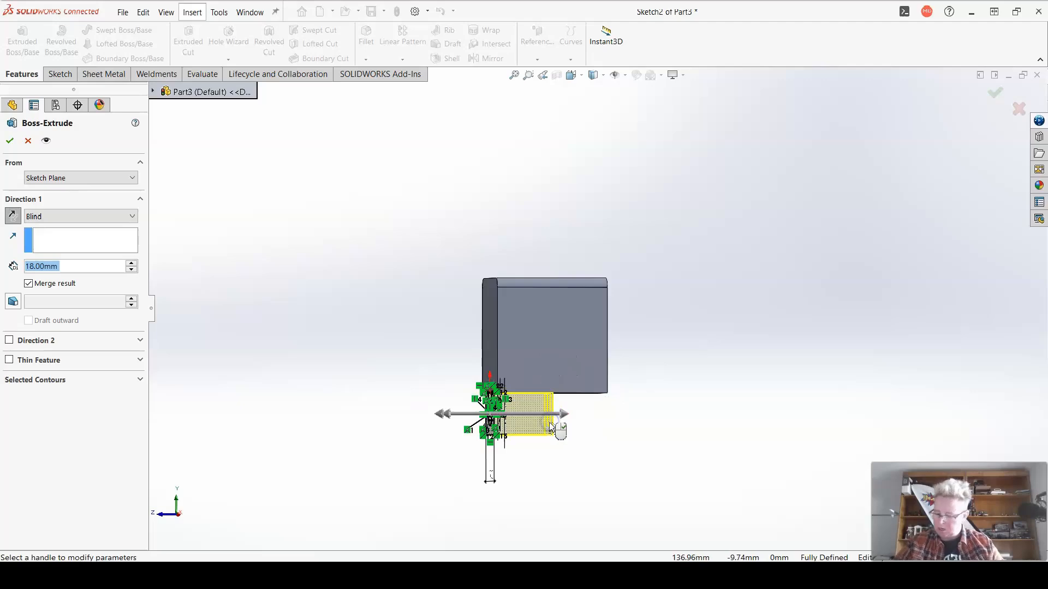
{"action": "left_click", "coordinate": [64, 267]}
{"action": "type", "text": "25.5"}
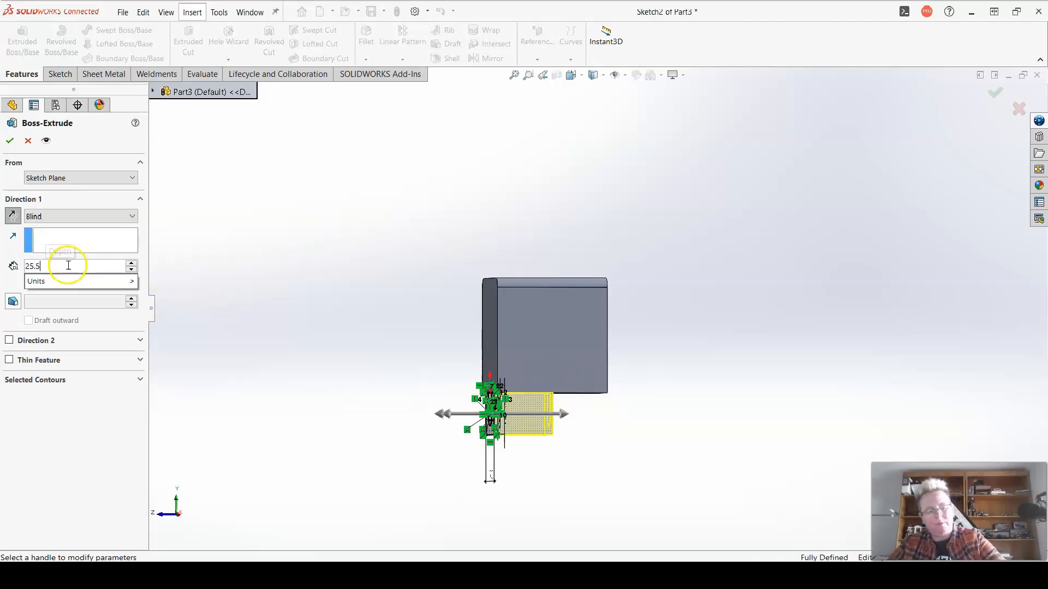
{"action": "key", "text": "Return"}
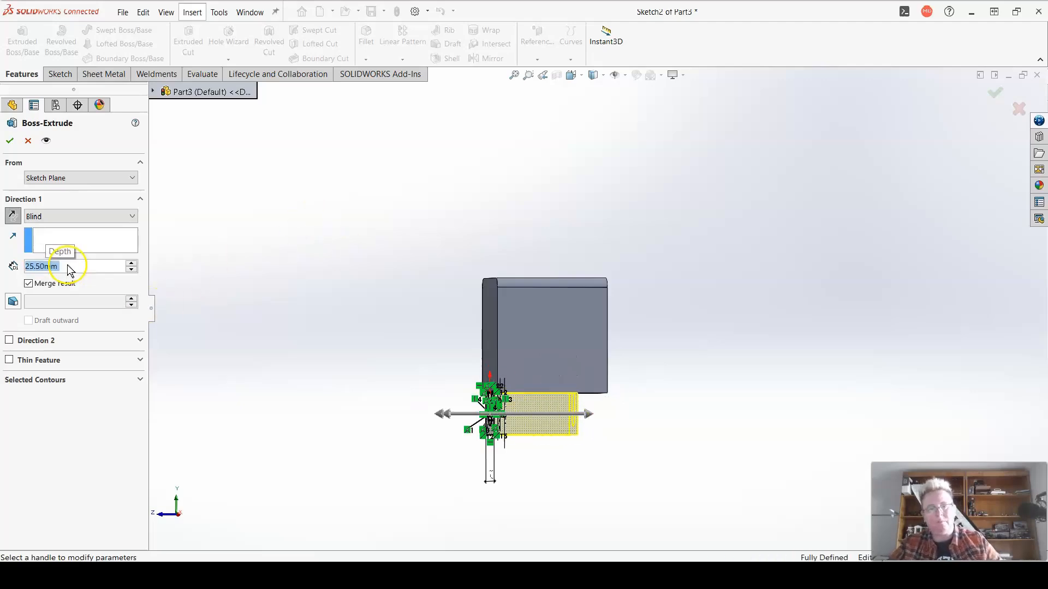
{"action": "left_click", "coordinate": [9, 140]}
{"action": "middle_click_drag", "start_coordinate": [362, 346], "coordinate": [404, 311]}
{"action": "middle_click_drag", "start_coordinate": [442, 426], "coordinate": [568, 456]}
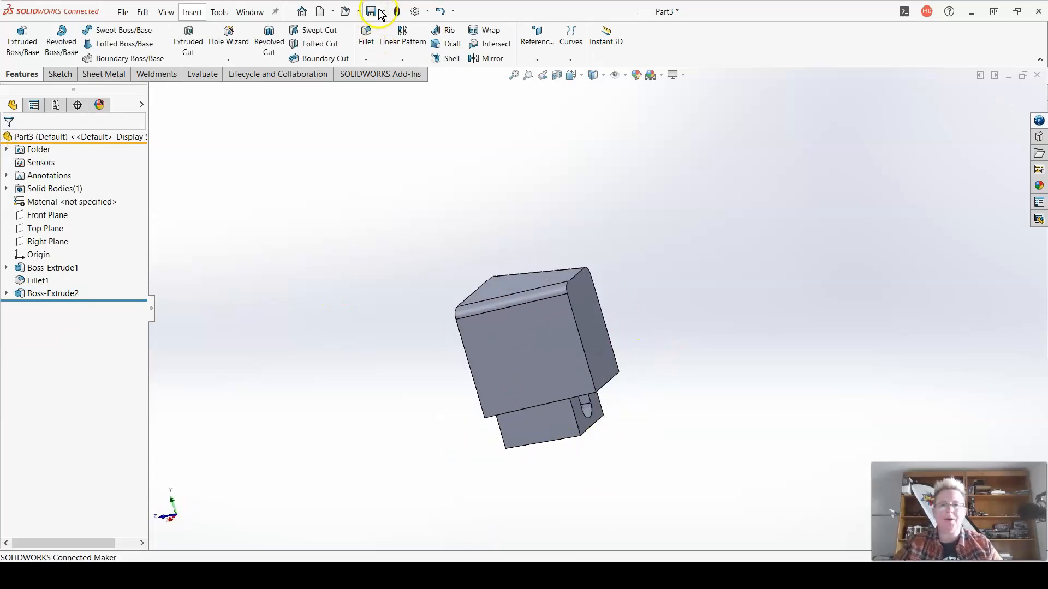
Begin saving the part to this PC and create a folder named Hoods inside the Vehicles folder
{"action": "left_click", "coordinate": [384, 11]}
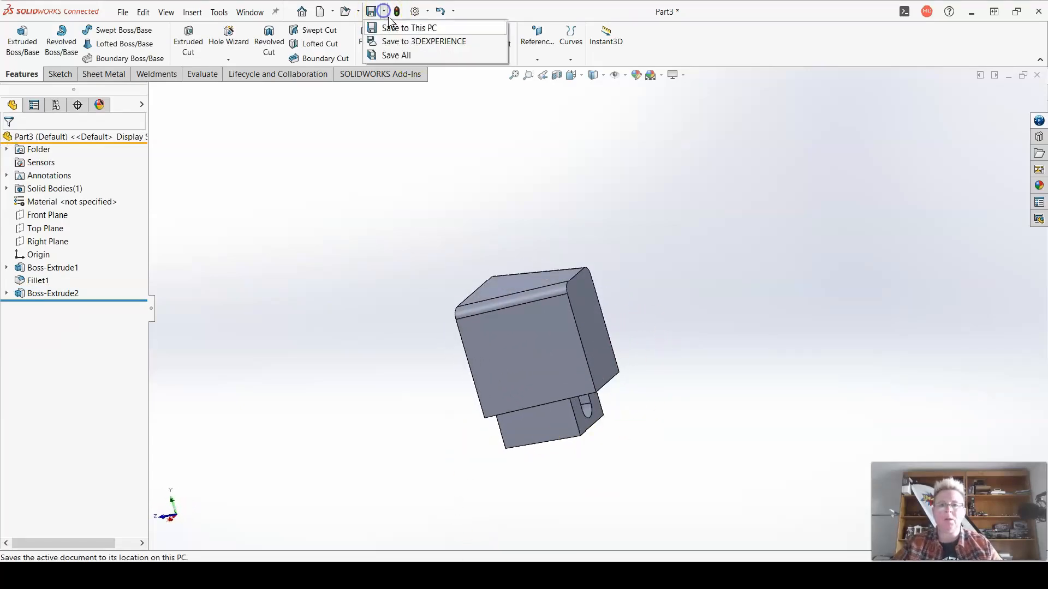
{"action": "left_click", "coordinate": [394, 30]}
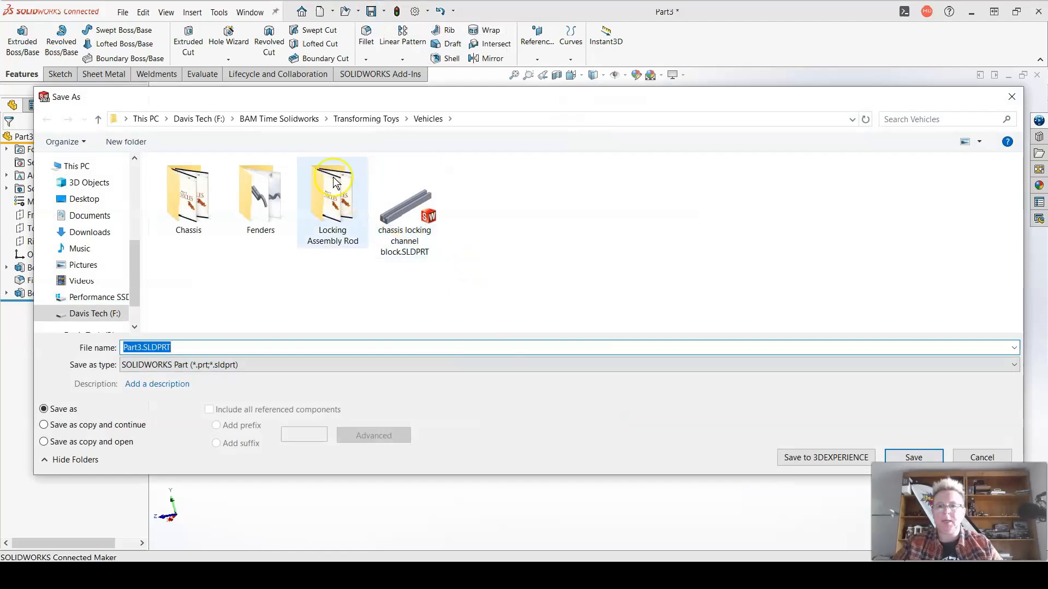
{"action": "left_click", "coordinate": [133, 143]}
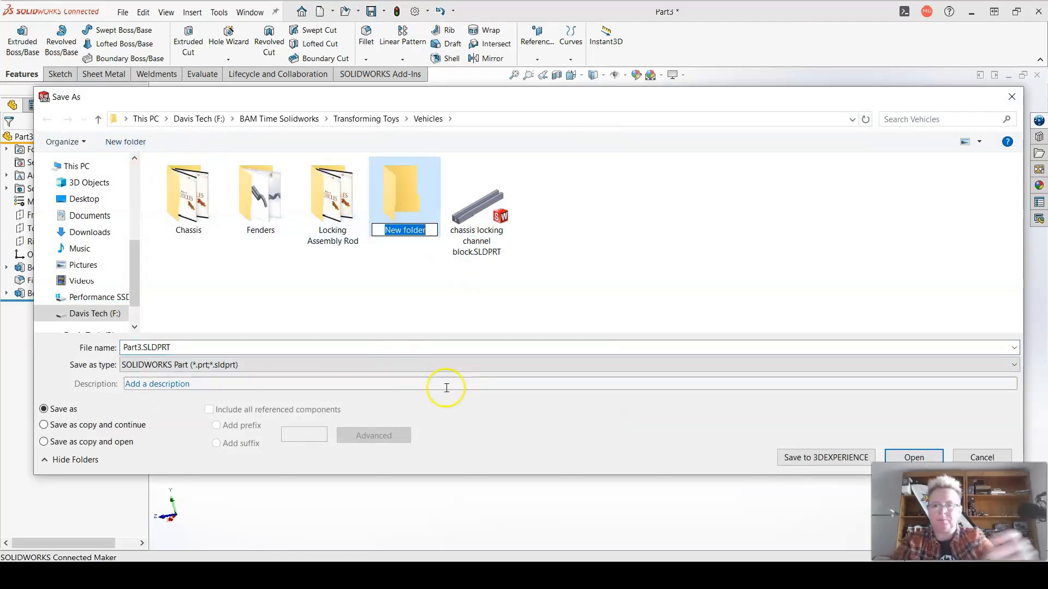
{"action": "type", "text": "Hoods"}
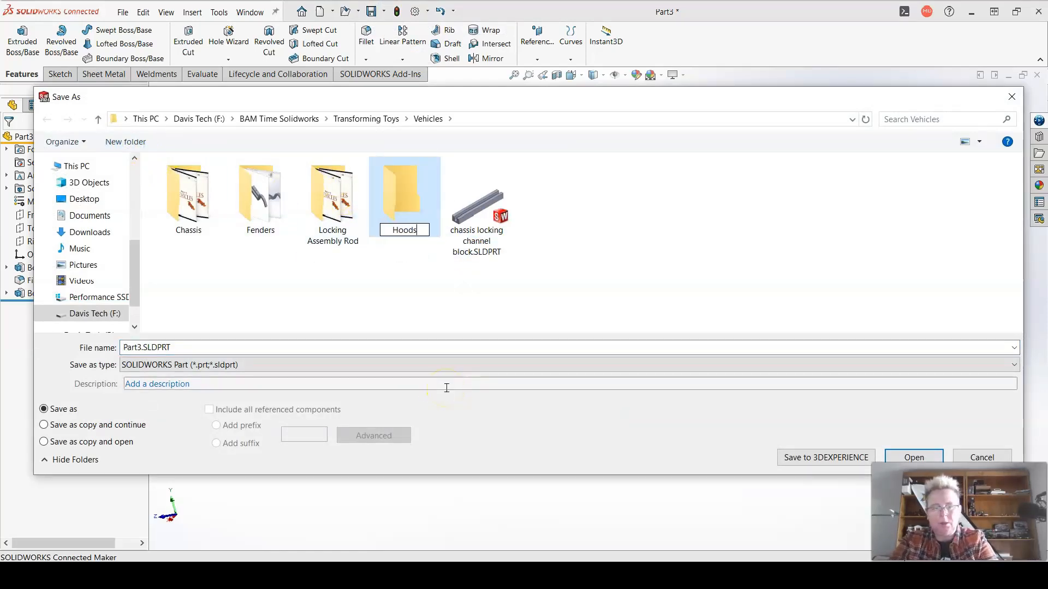
{"action": "key", "text": "Return"}
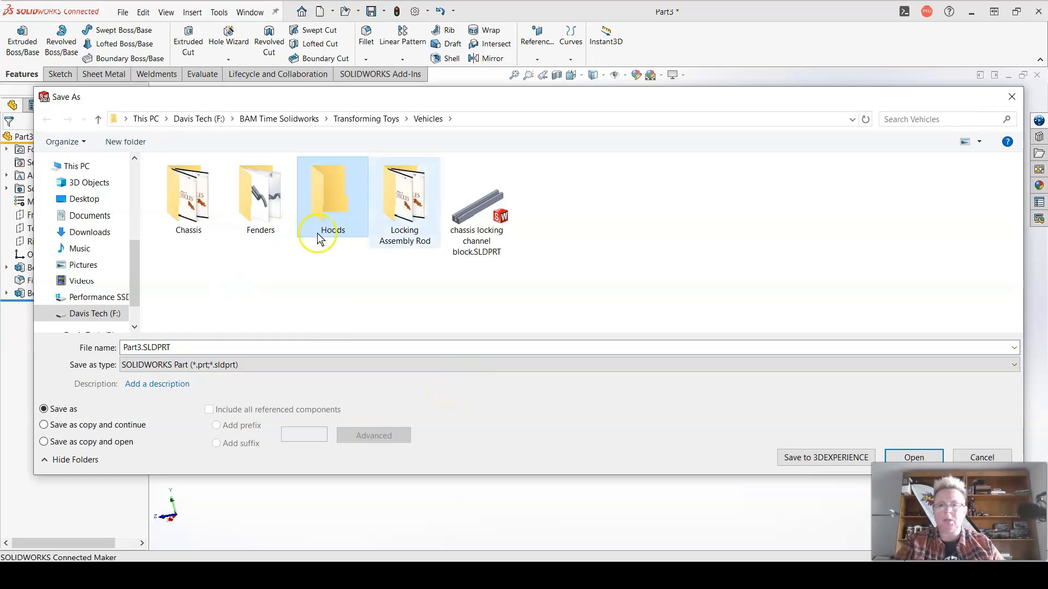
Save the part as Hood 1.SLDPRT in the Hoods folder
{"action": "double_click", "coordinate": [302, 200]}
{"action": "left_click", "coordinate": [136, 348]}
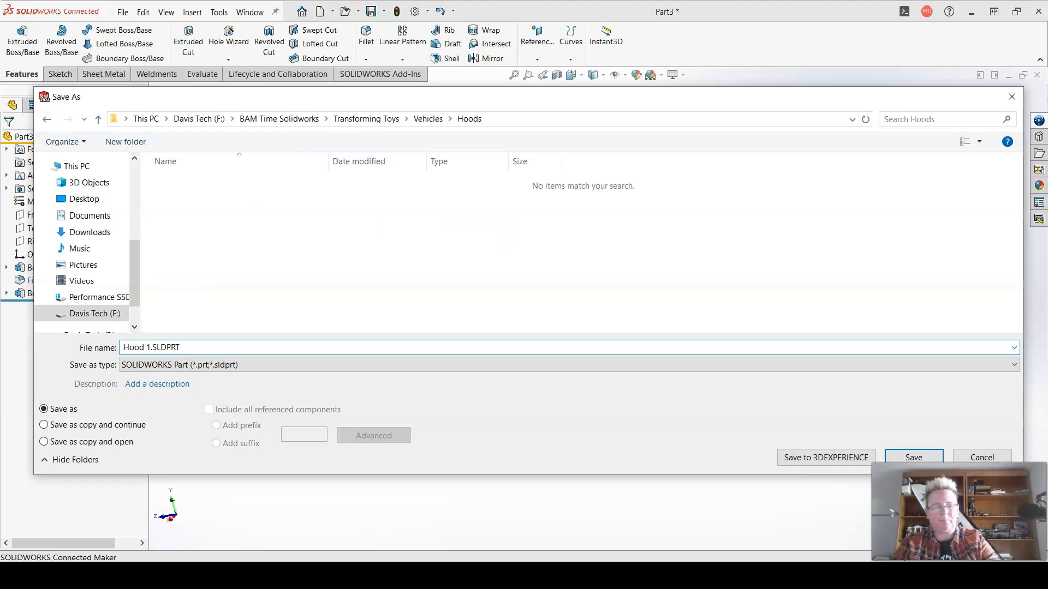
{"action": "key", "text": "Return"}
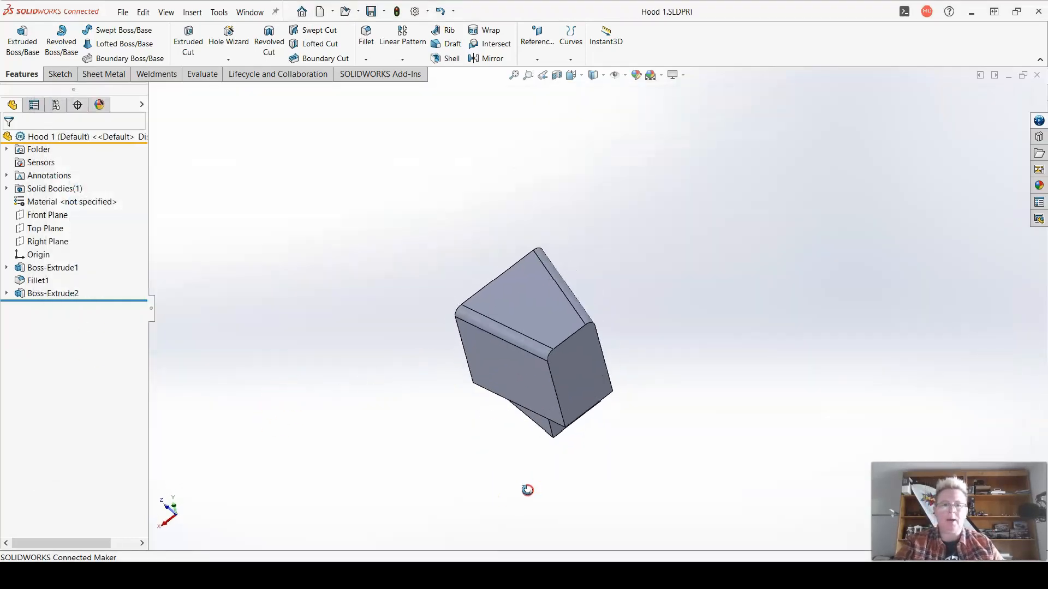
Assign the Mahogany material from the Woods category to the part
{"action": "middle_click_drag", "start_coordinate": [527, 491], "coordinate": [510, 385]}
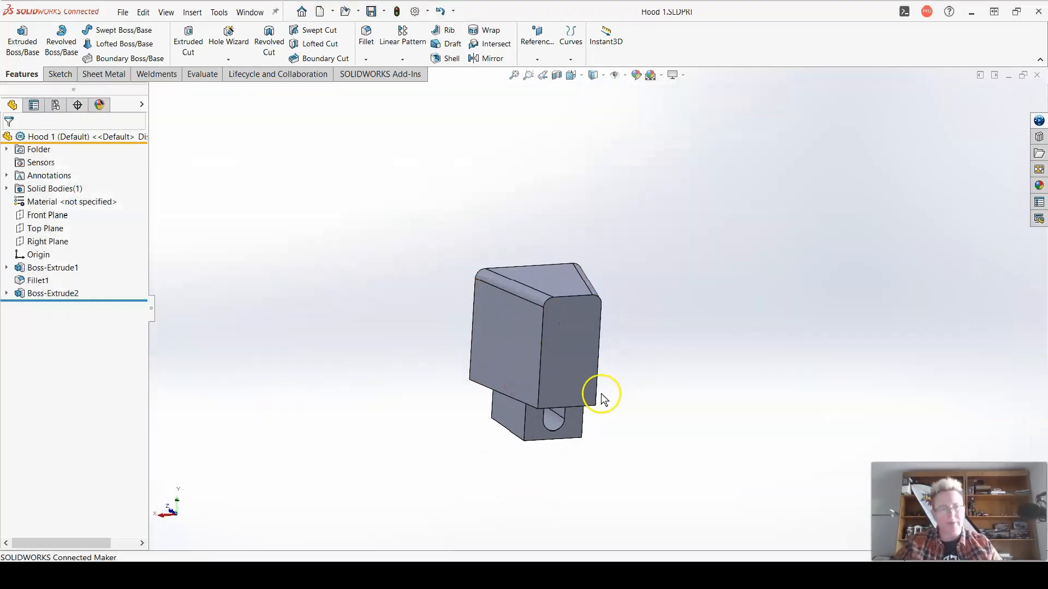
{"action": "middle_click_drag", "start_coordinate": [585, 367], "coordinate": [496, 413]}
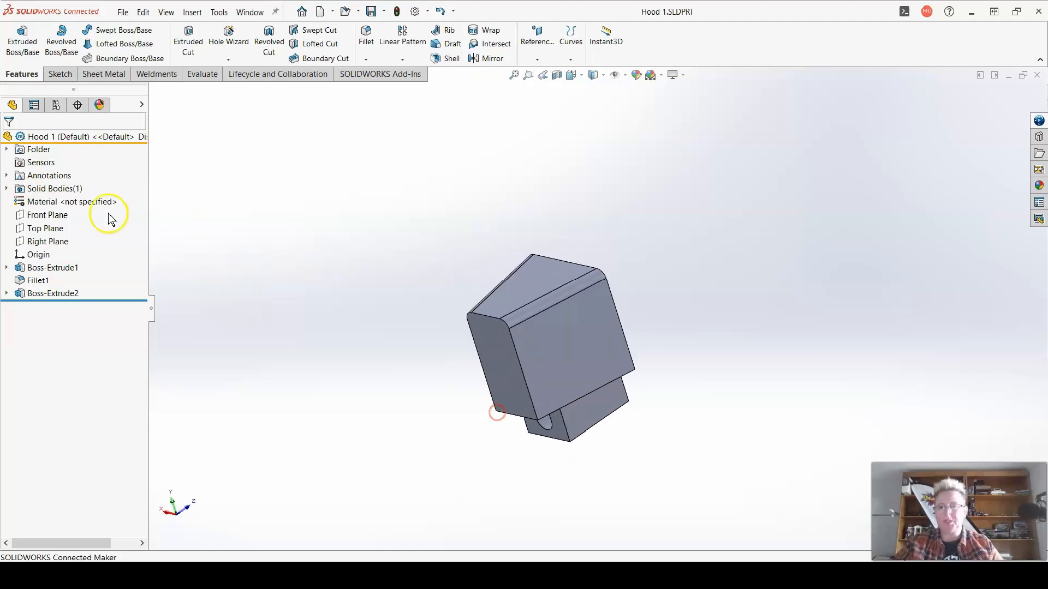
{"action": "right_click", "coordinate": [60, 206]}
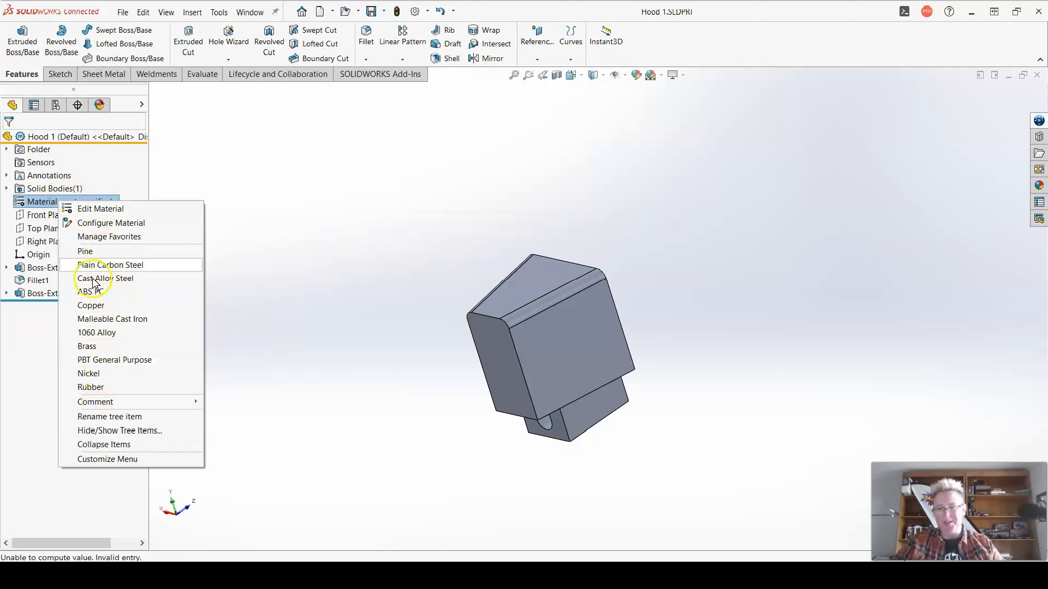
{"action": "left_click", "coordinate": [108, 209]}
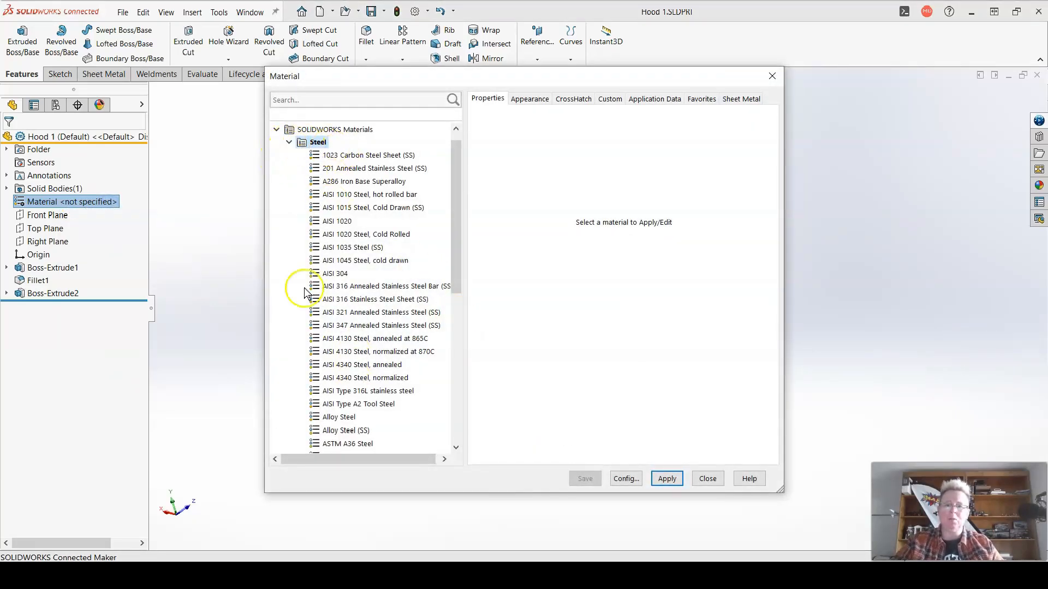
{"action": "left_click", "coordinate": [289, 142]}
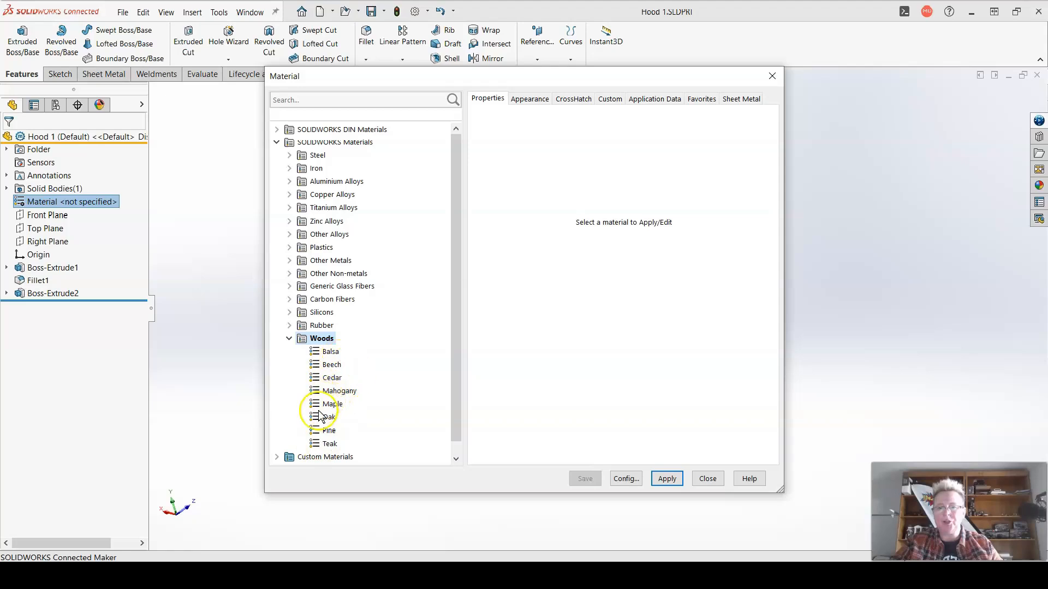
{"action": "left_click", "coordinate": [336, 391]}
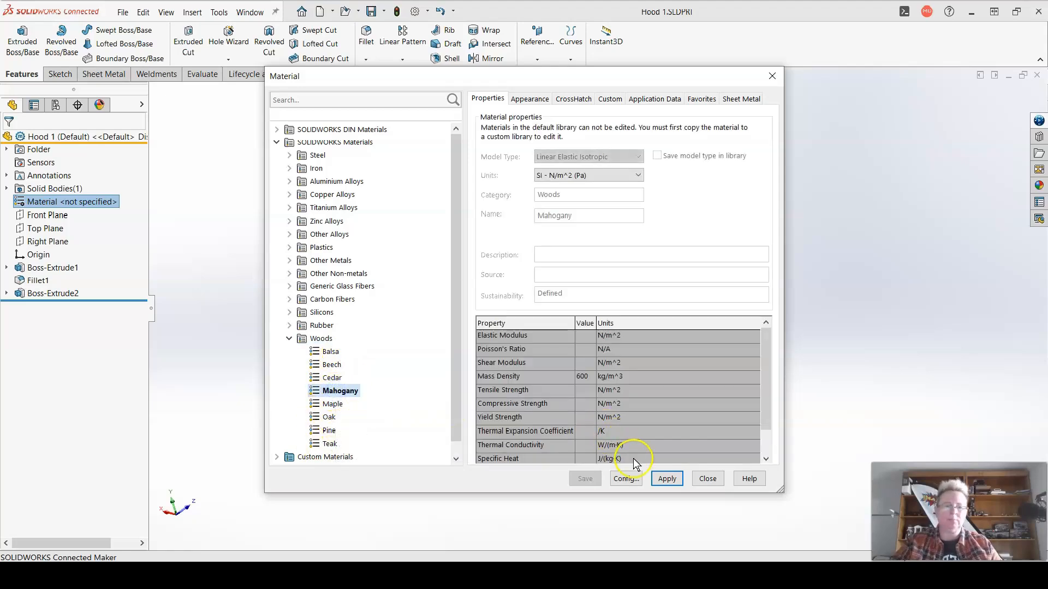
{"action": "left_click", "coordinate": [667, 480]}
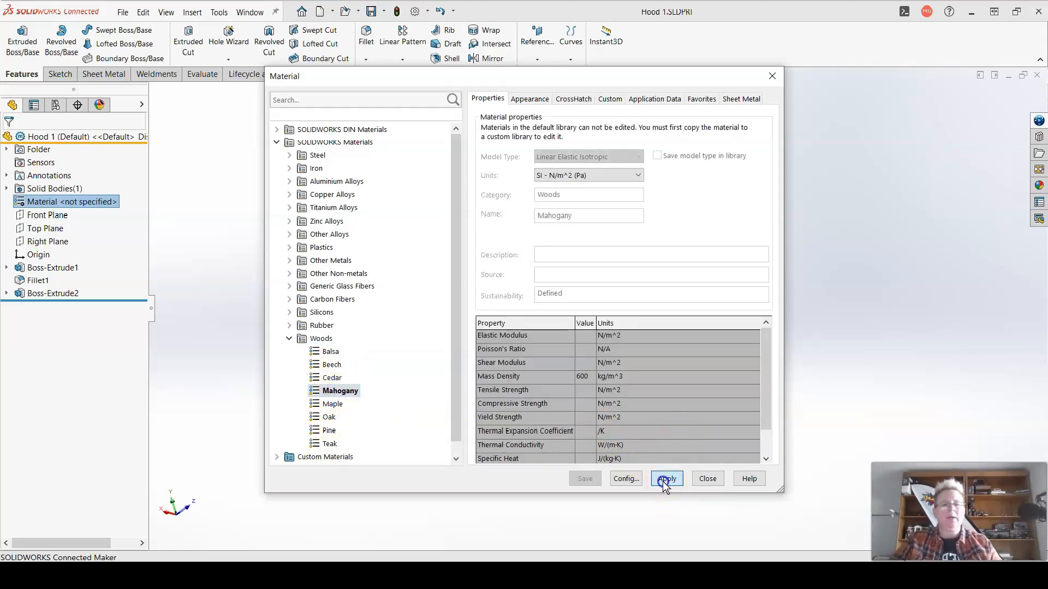
{"action": "left_click", "coordinate": [707, 478]}
{"action": "middle_click_drag", "start_coordinate": [592, 281], "coordinate": [697, 451]}
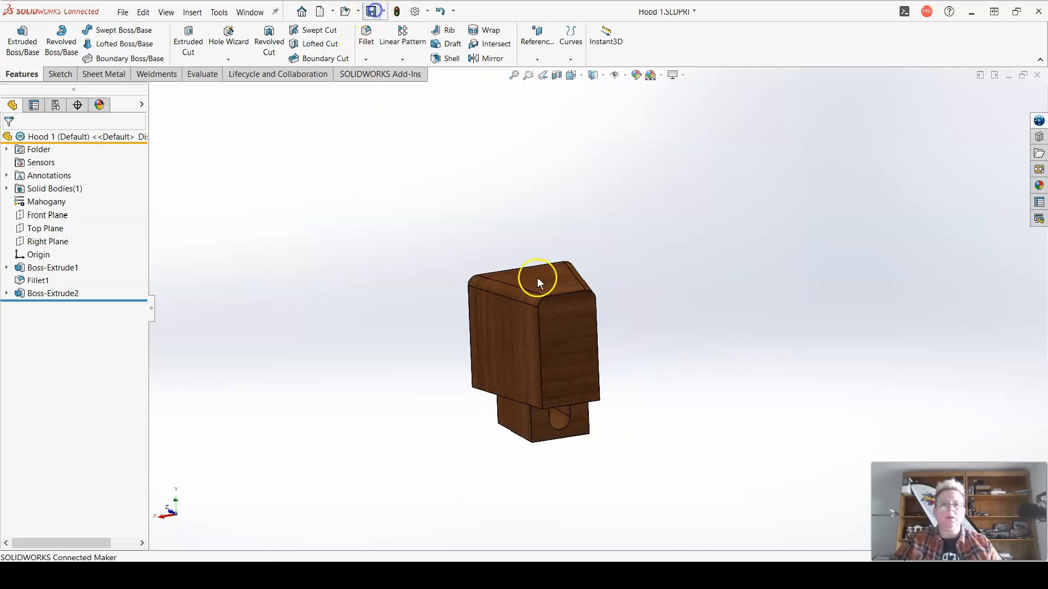
Save the part under the new name Hood 2.SLDPRT in the Hoods folder
{"action": "scroll", "coordinate": [589, 350], "scroll_direction": "down", "scroll_amount": 2}
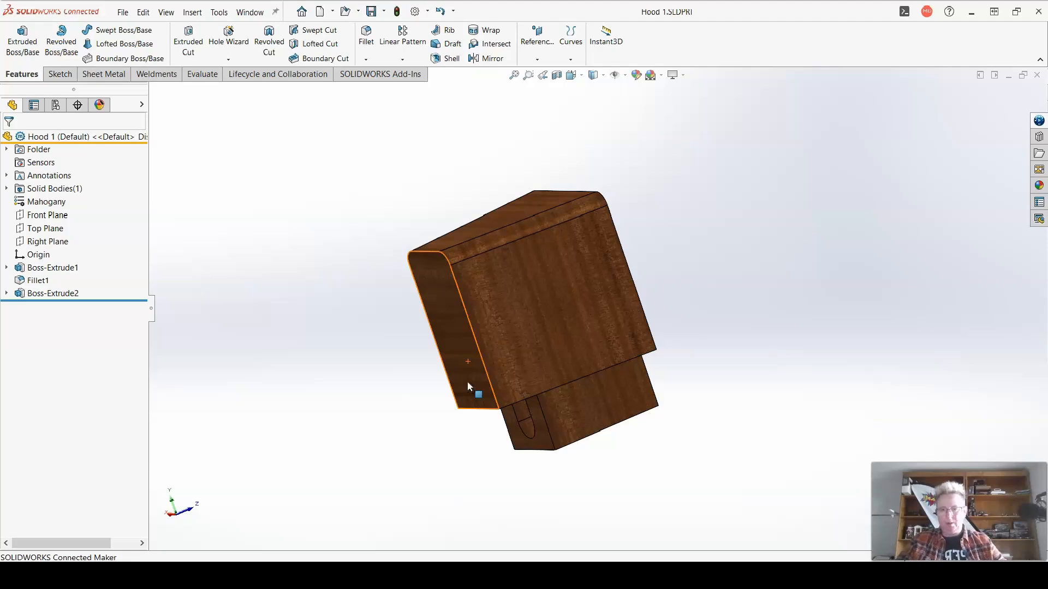
{"action": "middle_click_drag", "start_coordinate": [342, 398], "coordinate": [576, 432]}
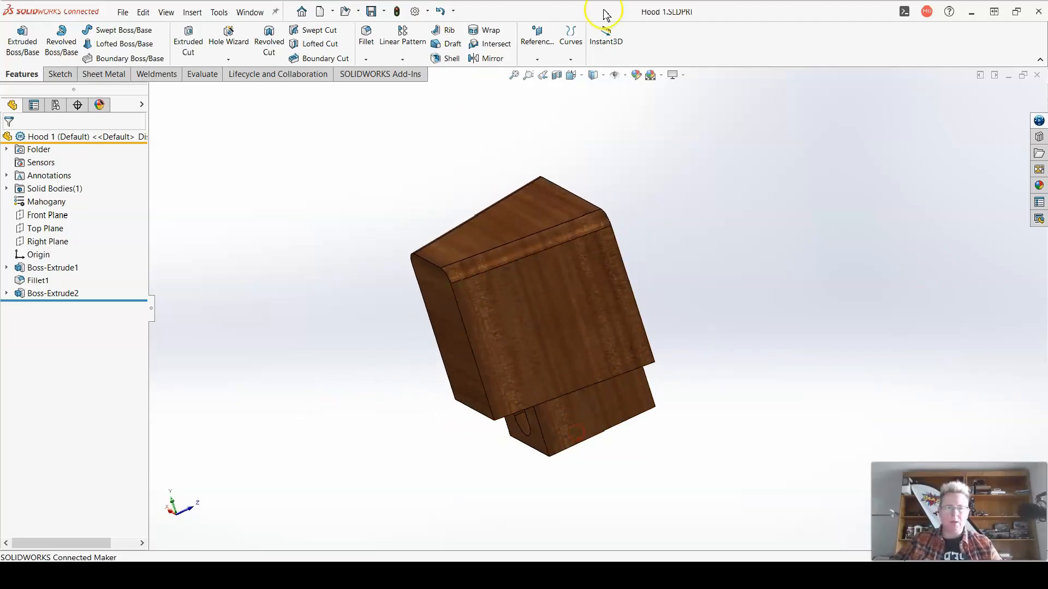
{"action": "left_click", "coordinate": [385, 12]}
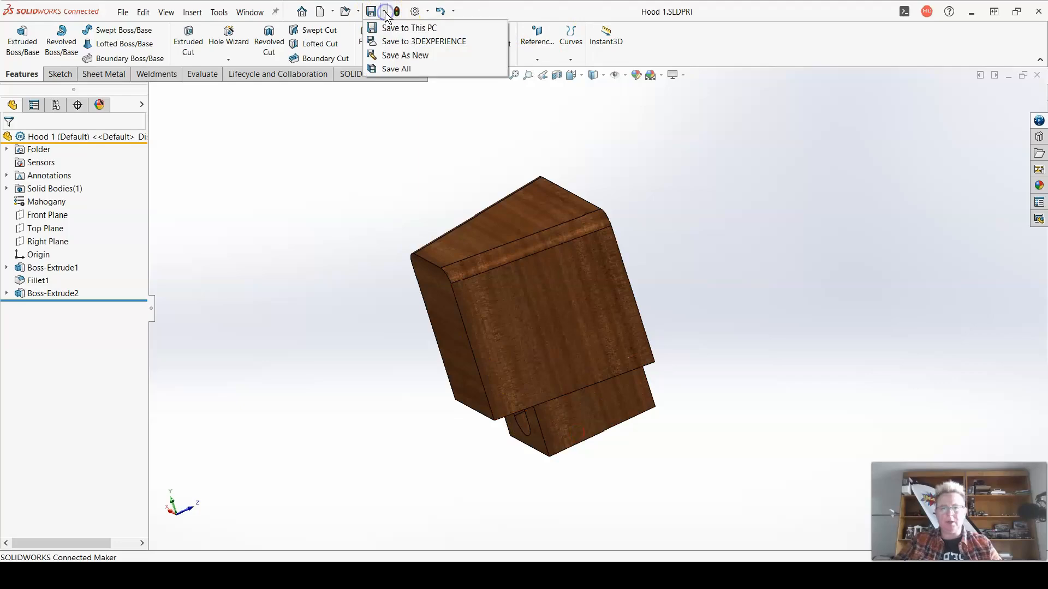
{"action": "left_click", "coordinate": [391, 60]}
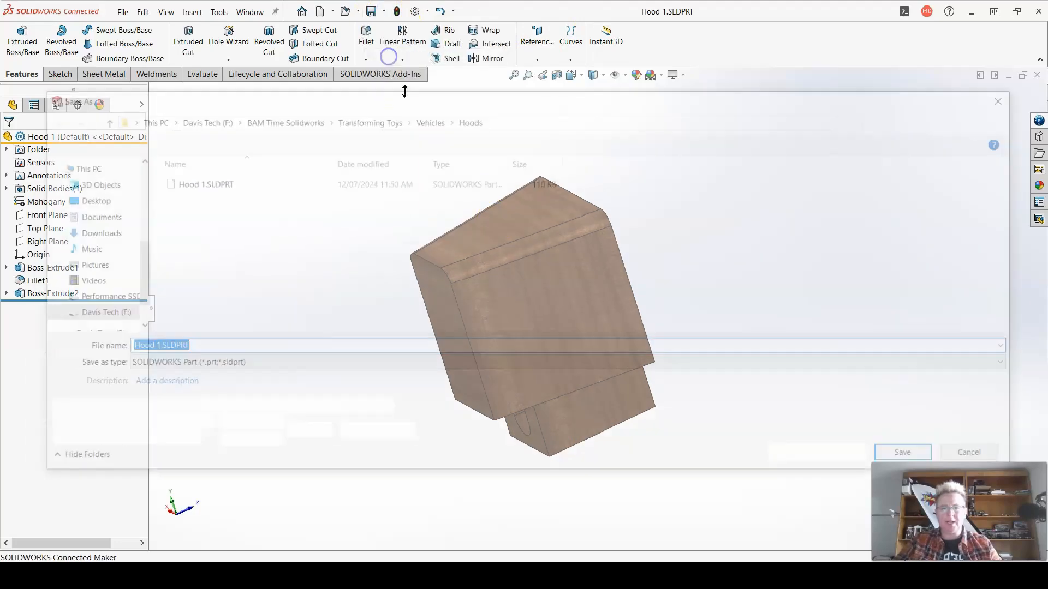
{"action": "left_click", "coordinate": [147, 347]}
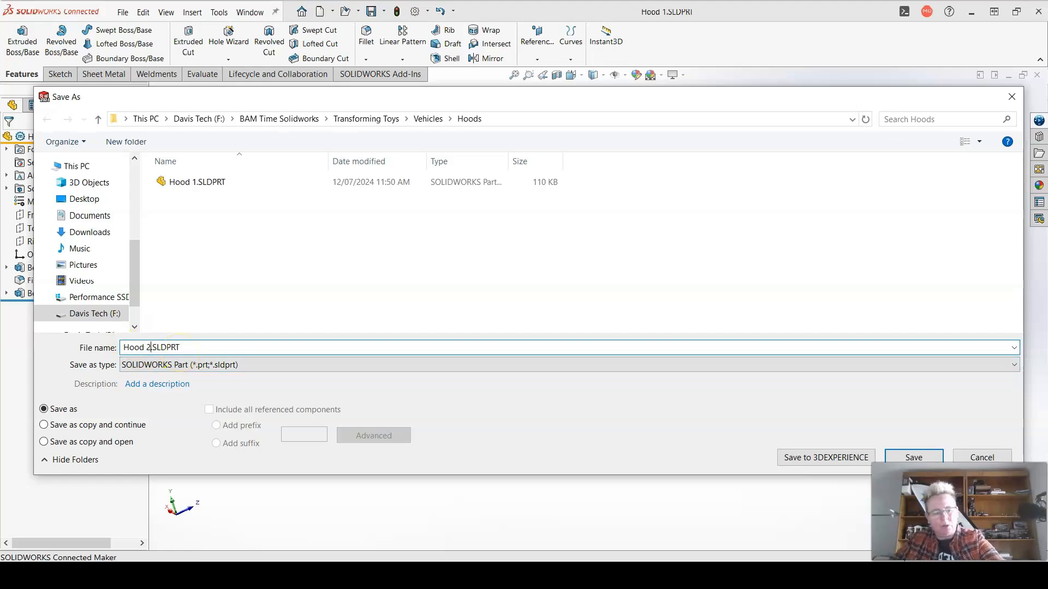
{"action": "key", "text": "Return"}
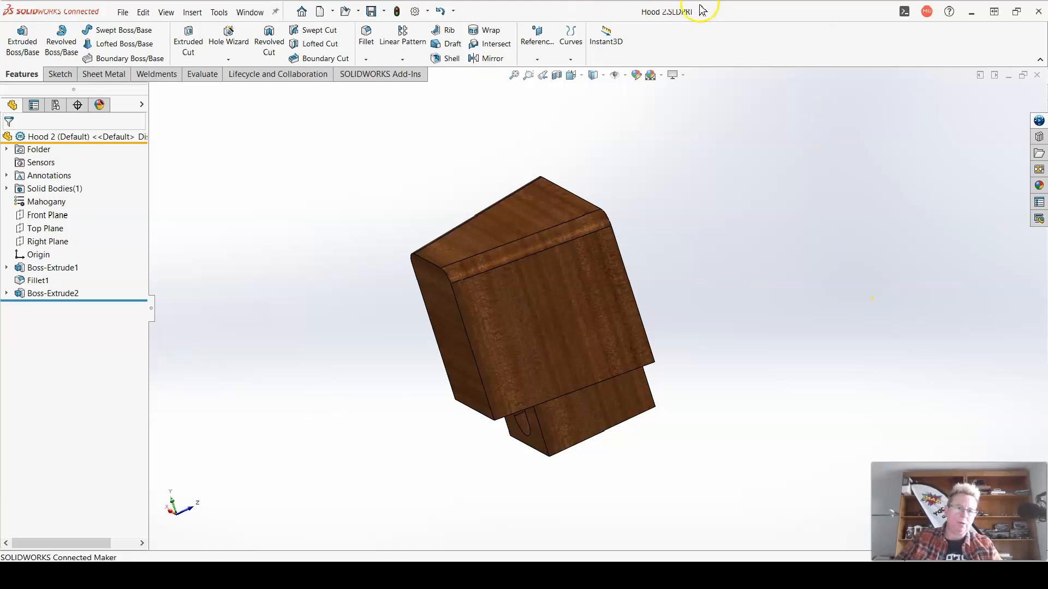
Roll the feature history back to just after Boss-Extrude1, leaving out the fillet and the slotted tab
{"action": "middle_click_drag", "start_coordinate": [457, 382], "coordinate": [476, 374]}
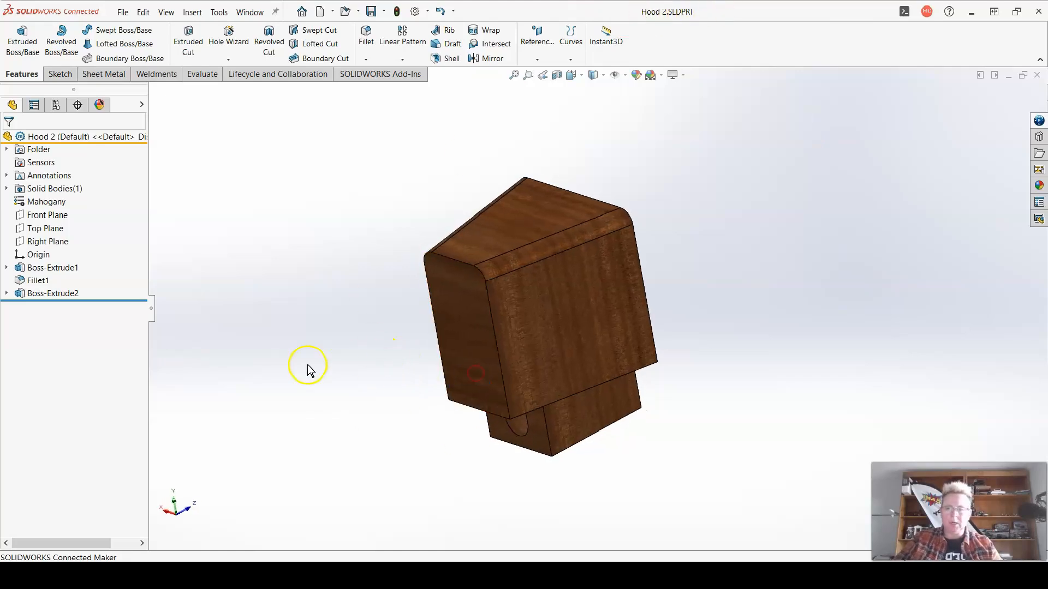
{"action": "middle_click_drag", "start_coordinate": [370, 334], "coordinate": [378, 315]}
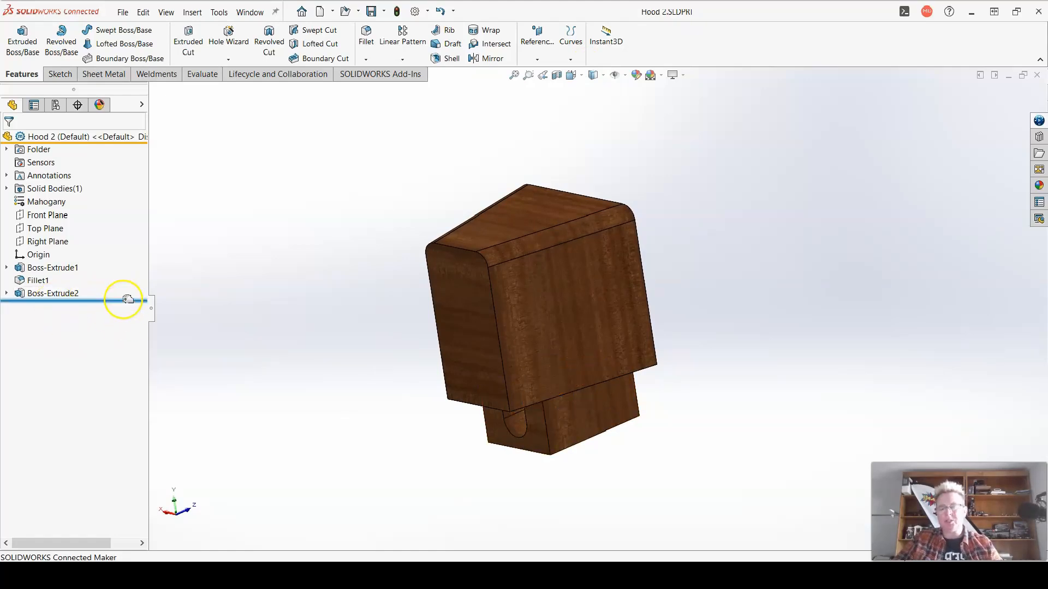
{"action": "left_click", "coordinate": [125, 304]}
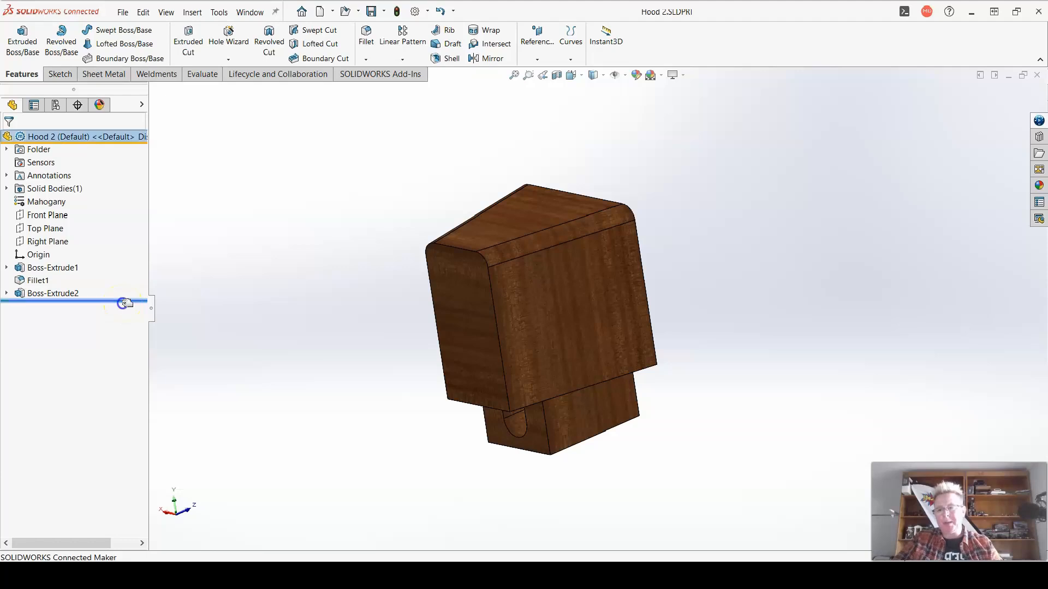
{"action": "left_click_drag", "start_coordinate": [125, 303], "coordinate": [125, 276]}
{"action": "middle_click_drag", "start_coordinate": [510, 321], "coordinate": [485, 424]}
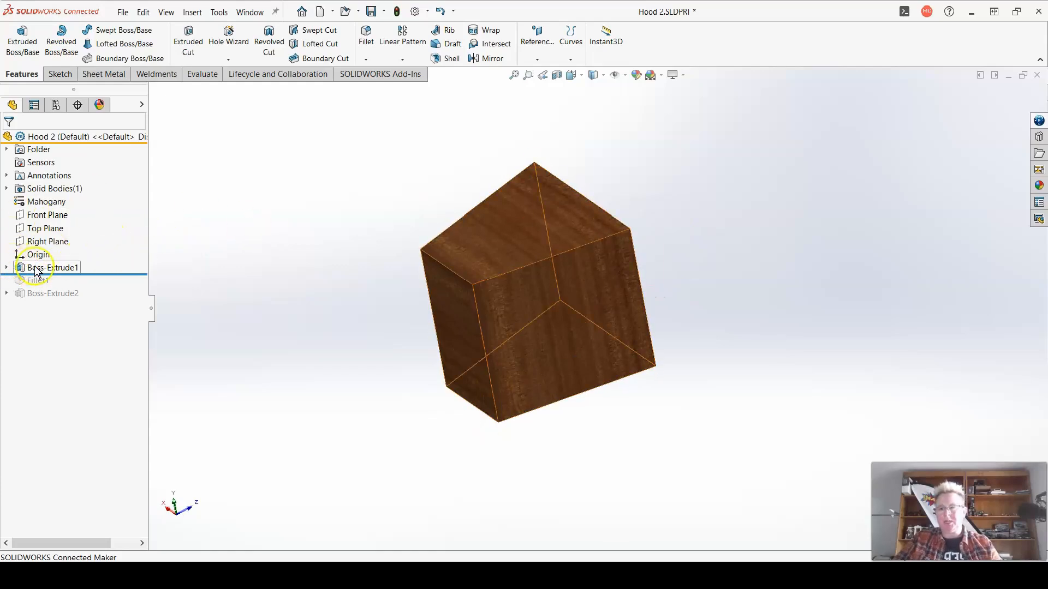
Edit the sketch of the base block and set both side angles of the trapezoid to 5°
{"action": "left_click", "coordinate": [7, 268]}
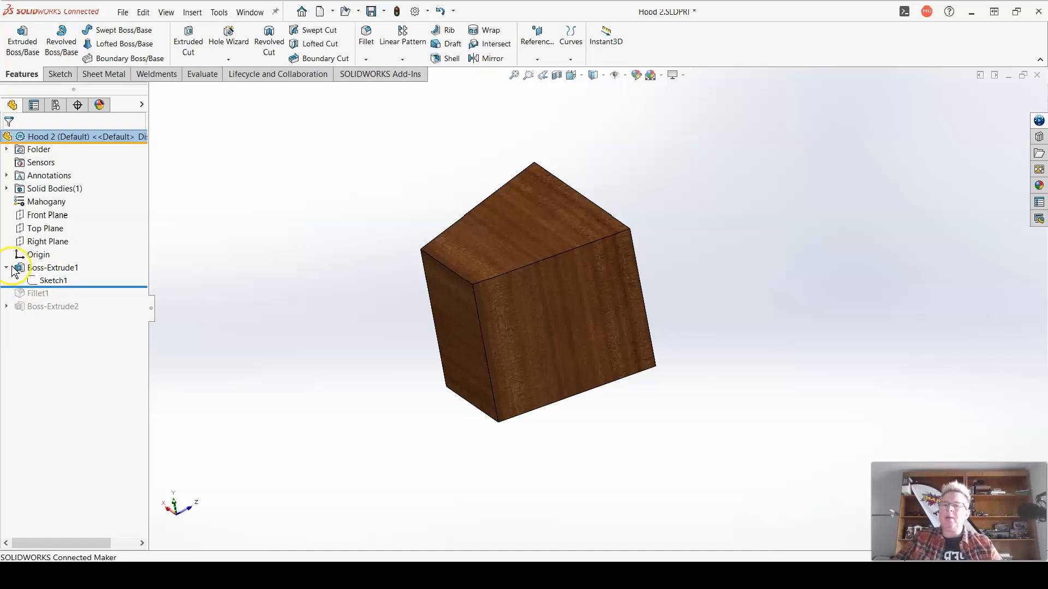
{"action": "left_click", "coordinate": [7, 268]}
{"action": "right_click", "coordinate": [27, 267]}
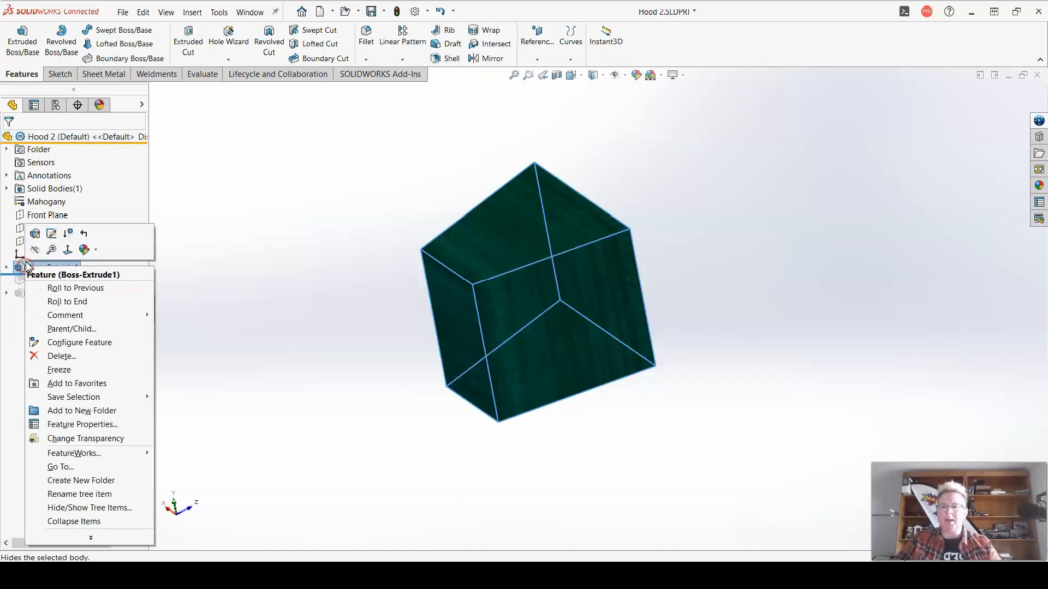
{"action": "left_click", "coordinate": [53, 234]}
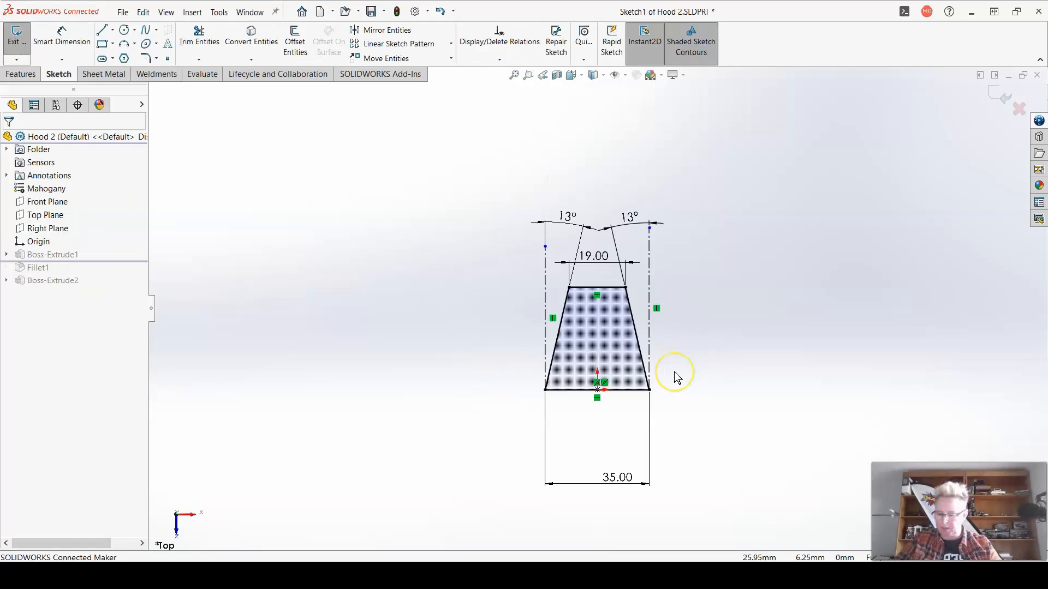
{"action": "double_click", "coordinate": [628, 217]}
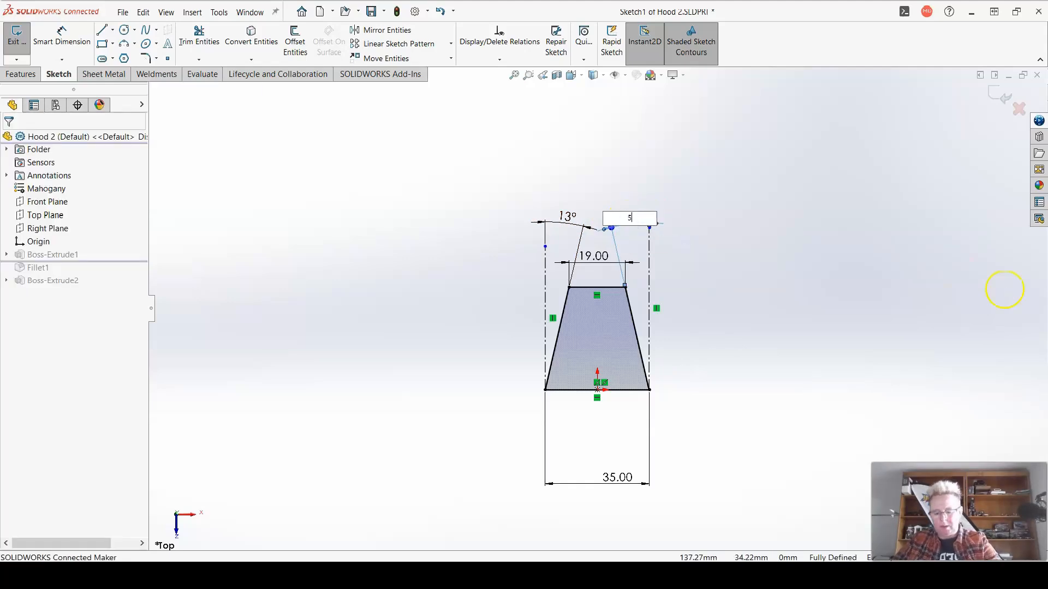
{"action": "key", "text": "Return"}
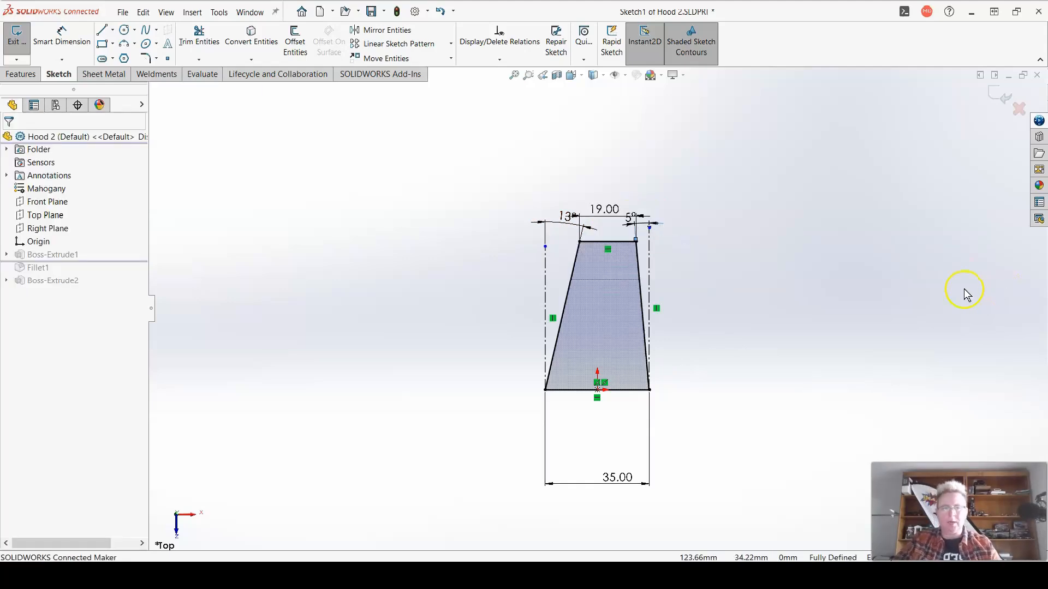
{"action": "double_click", "coordinate": [565, 217]}
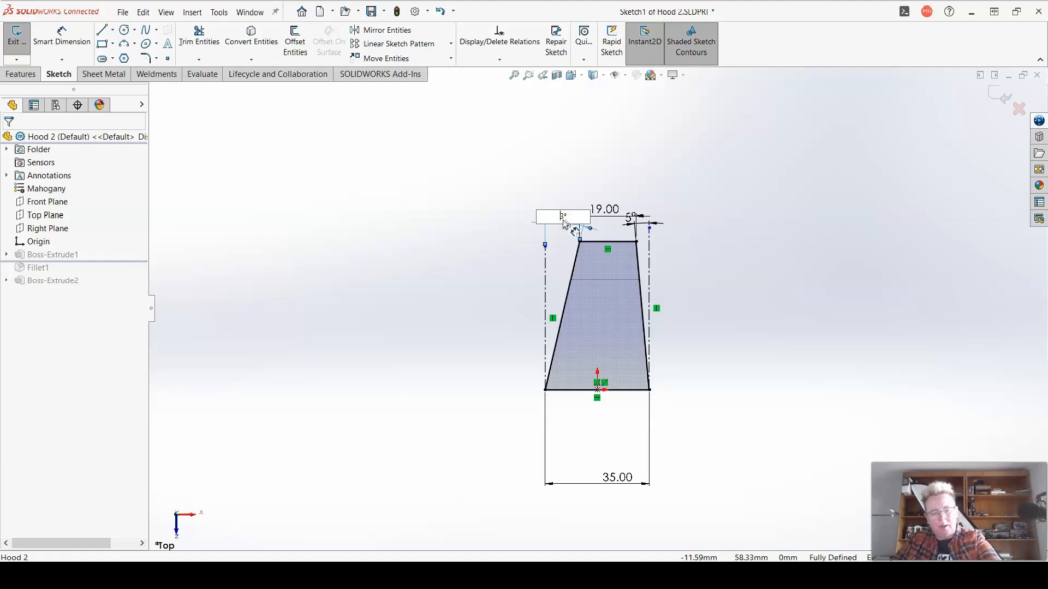
{"action": "type", "text": "5"}
{"action": "key", "text": "Return"}
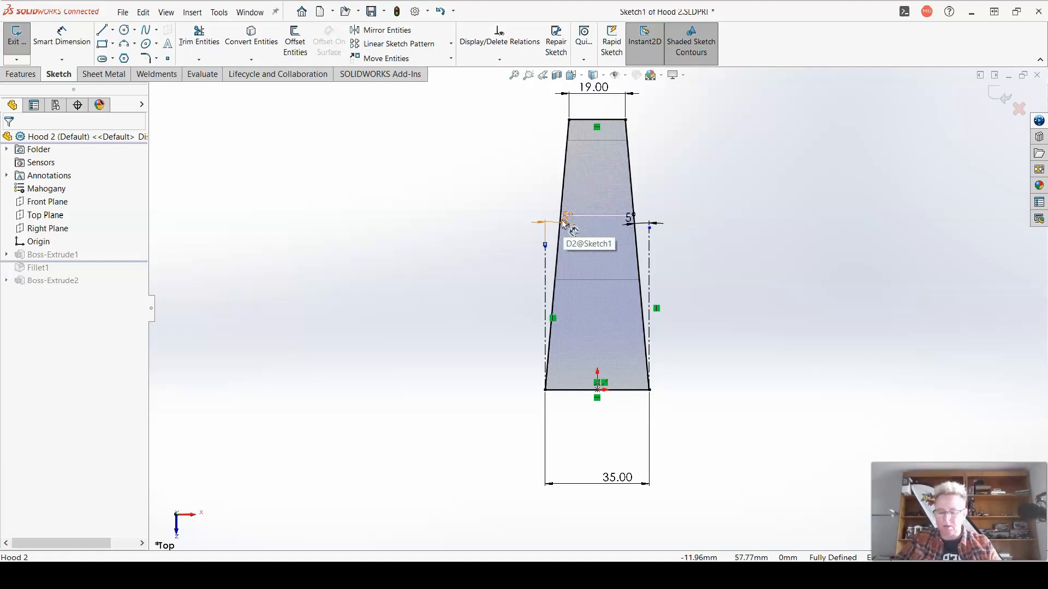
Set the width of the trapezoid's wide edge to 38 mm
{"action": "double_click", "coordinate": [615, 479]}
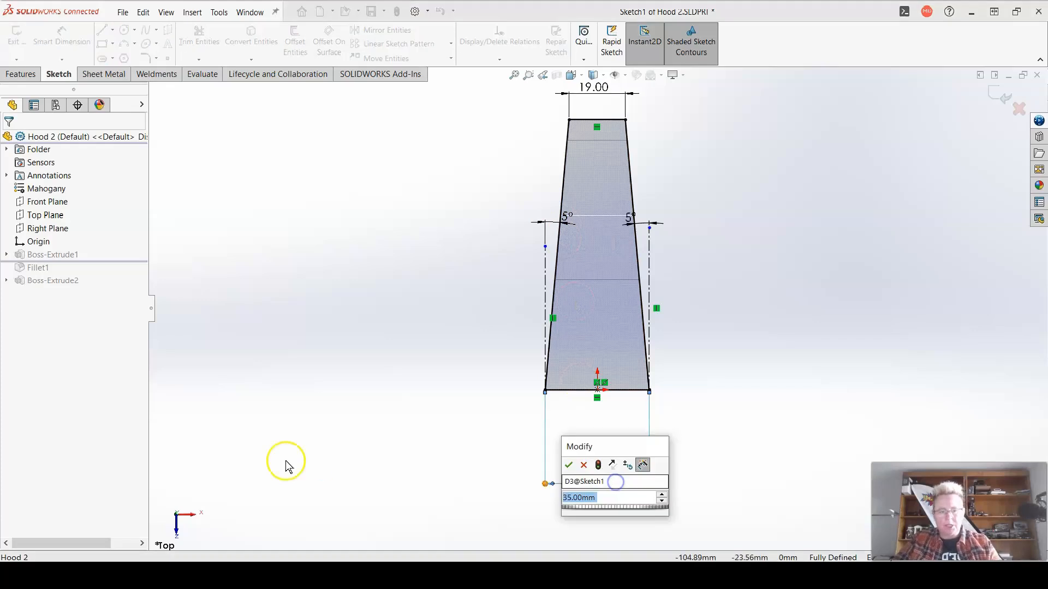
{"action": "type", "text": "38"}
{"action": "key", "text": "Return"}
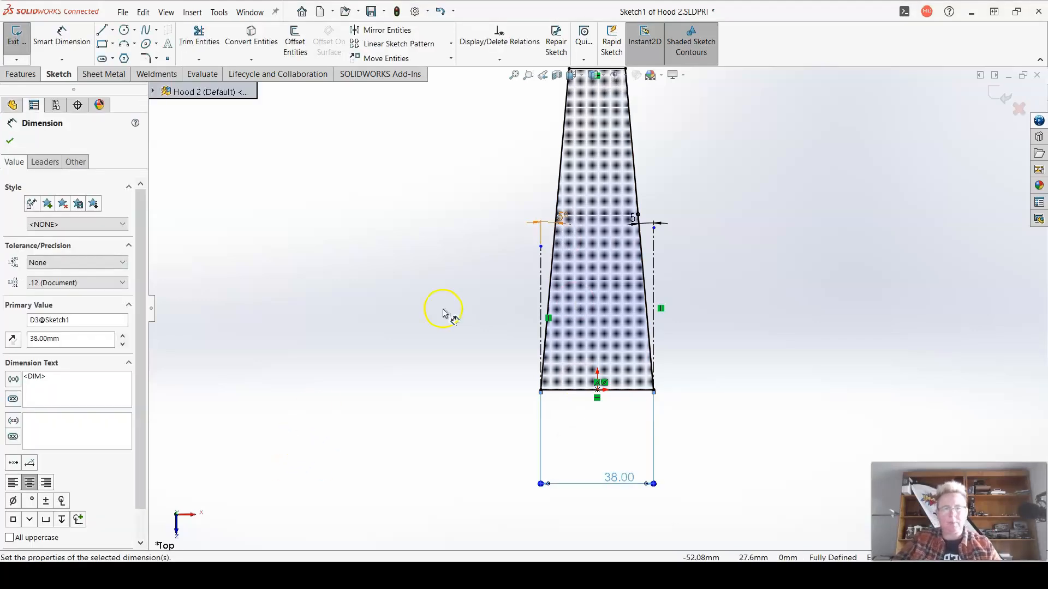
{"action": "scroll", "coordinate": [612, 276], "scroll_direction": "down", "scroll_amount": 4}
{"action": "scroll", "coordinate": [606, 289], "scroll_direction": "up", "scroll_amount": 5}
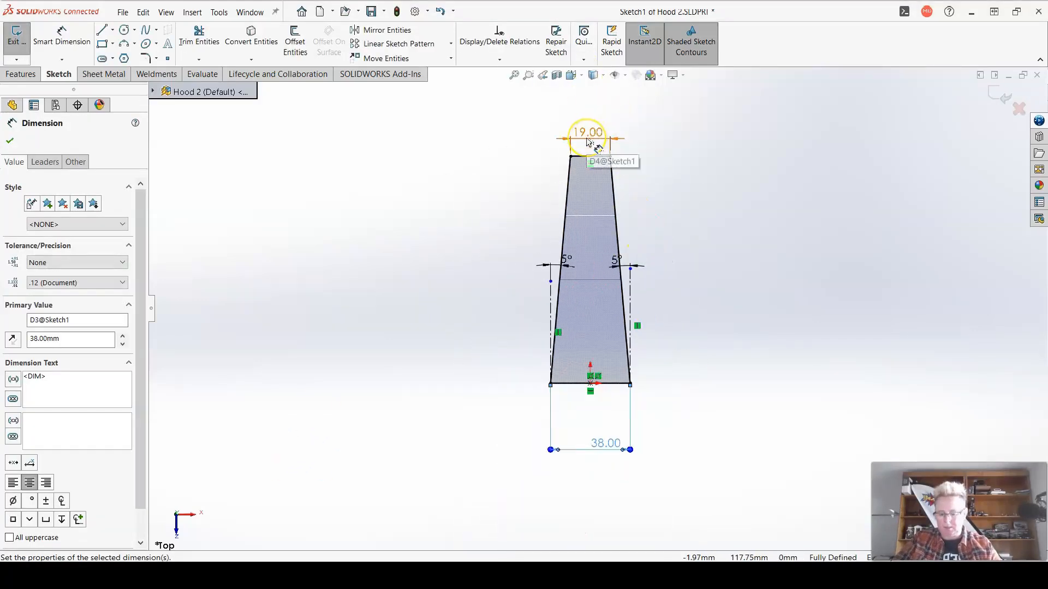
{"action": "double_click", "coordinate": [587, 141]}
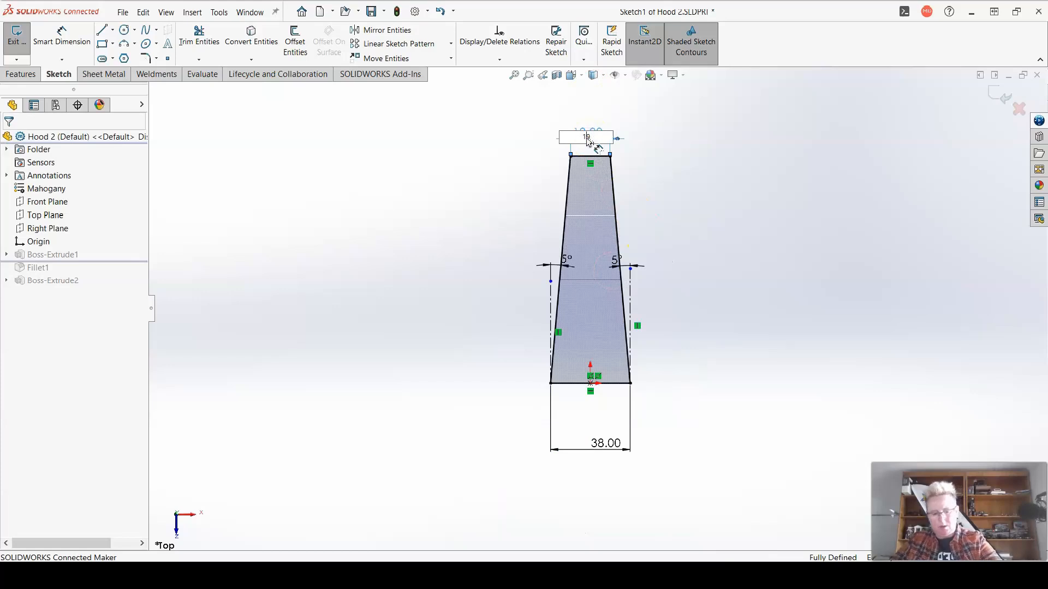
{"action": "type", "text": "127"}
{"action": "key", "text": "Return"}
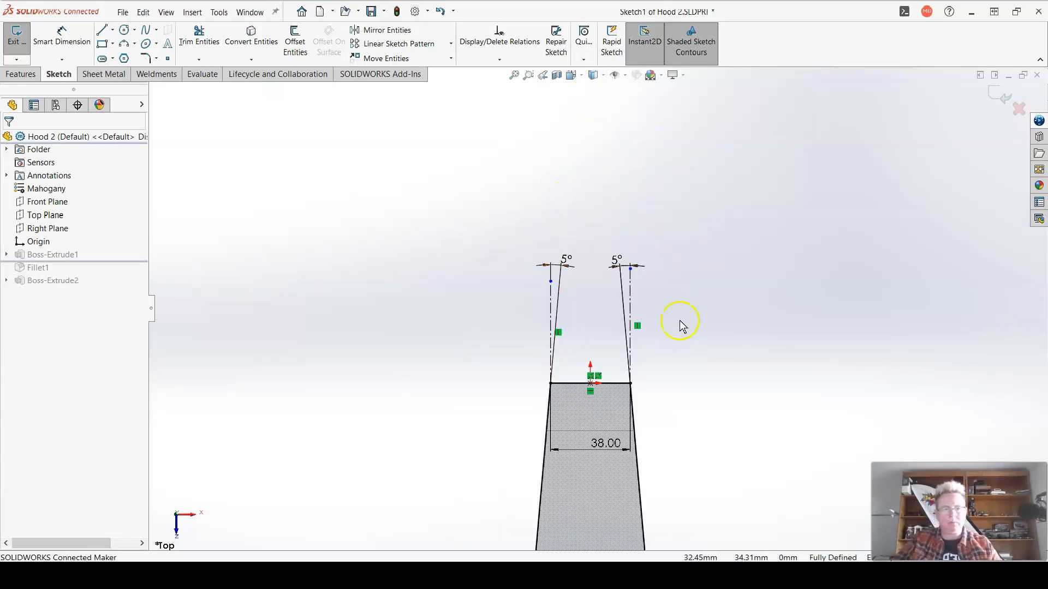
{"action": "scroll", "coordinate": [679, 328], "scroll_direction": "up", "scroll_amount": 4}
{"action": "scroll", "coordinate": [639, 483], "scroll_direction": "up", "scroll_amount": 6}
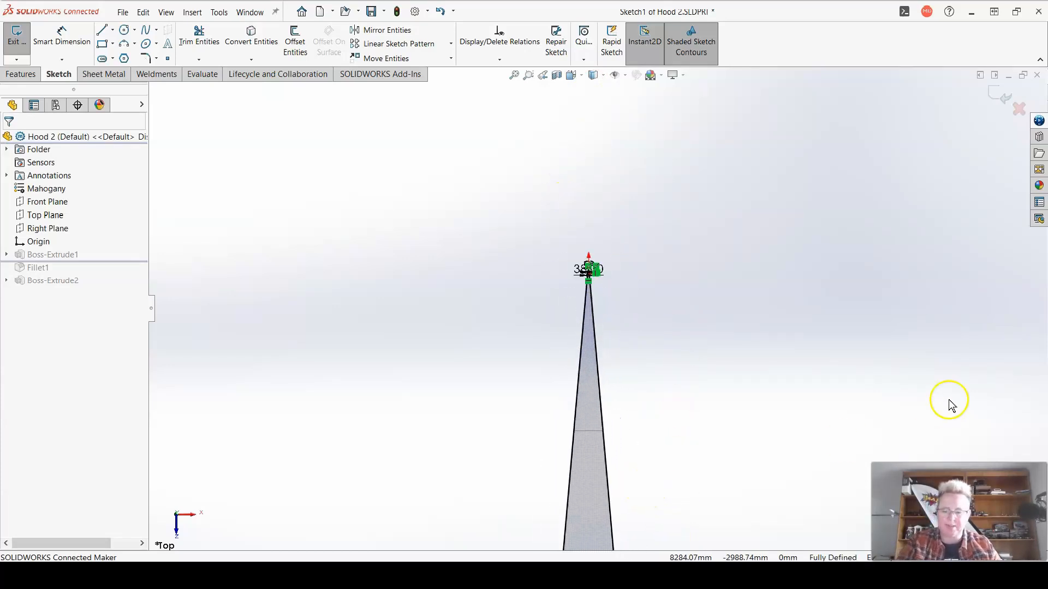
{"action": "key", "text": "ctrl+z"}
{"action": "scroll", "coordinate": [622, 92], "scroll_direction": "down", "scroll_amount": 14}
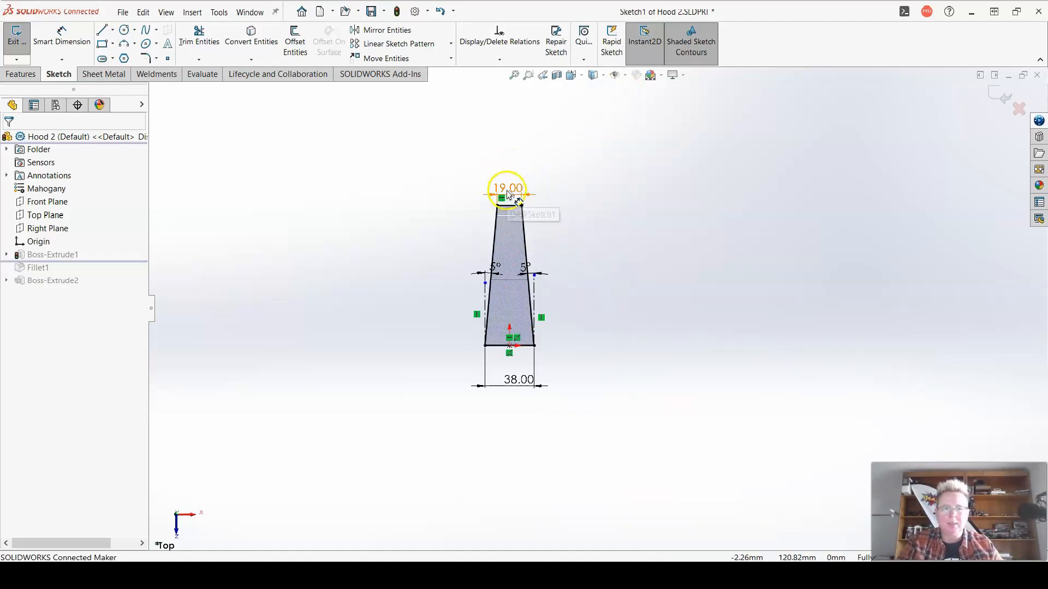
Set the width of the trapezoid's narrow edge to 27 mm and exit the sketch
{"action": "double_click", "coordinate": [505, 188]}
{"action": "type", "text": "2"}
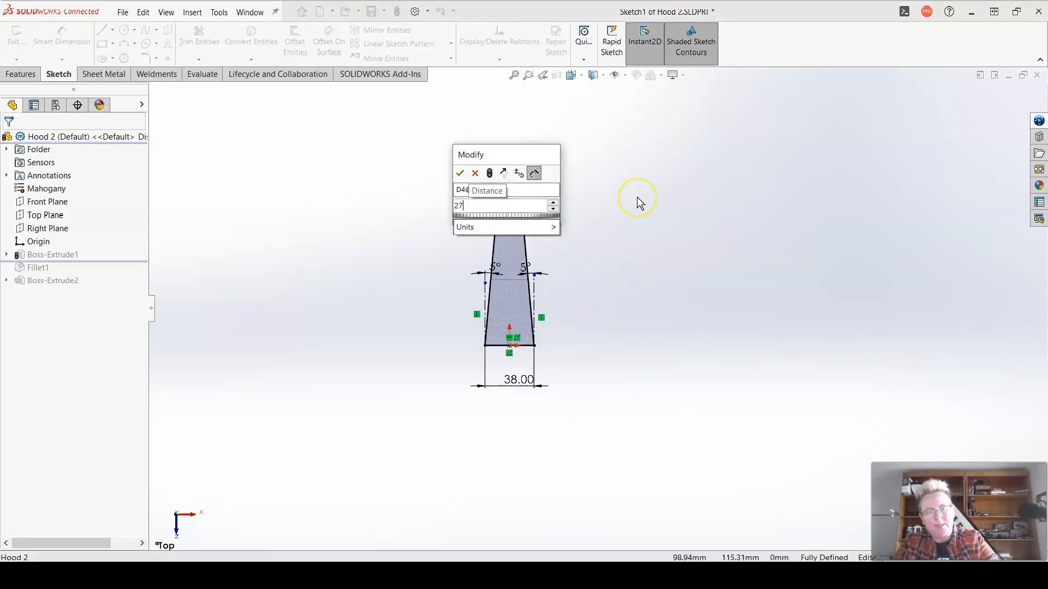
{"action": "type", "text": "7"}
{"action": "key", "text": "Return"}
{"action": "scroll", "coordinate": [557, 306], "scroll_direction": "down", "scroll_amount": 2}
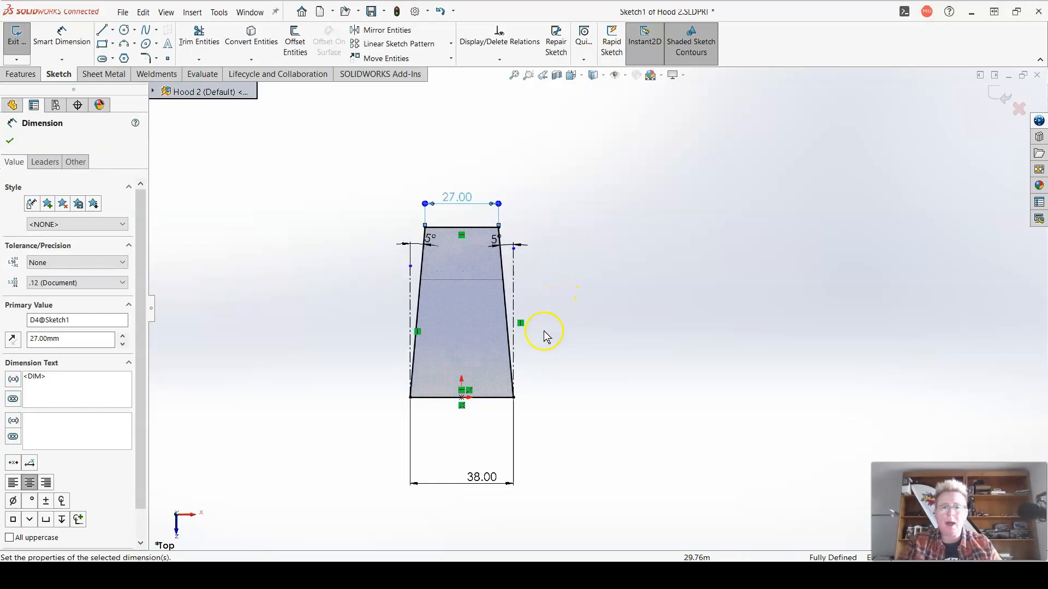
{"action": "left_click", "coordinate": [10, 140]}
{"action": "left_click", "coordinate": [15, 55]}
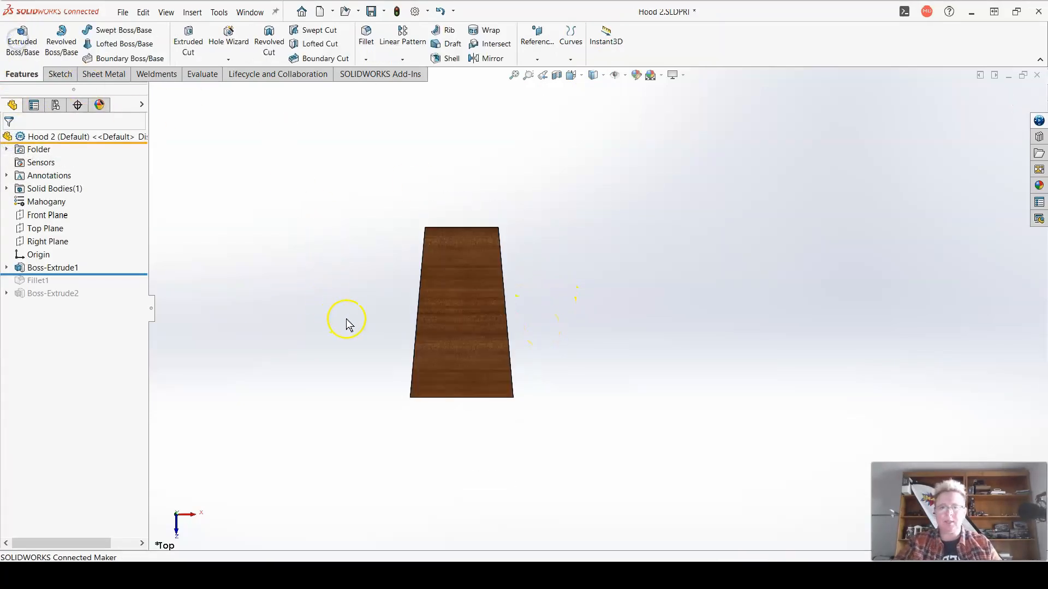
Edit the base block's extrusion and set its blind depth to 36.50 mm
{"action": "mouse_move", "coordinate": [346, 320]}
{"action": "middle_mouse_down"}
{"action": "mouse_move", "coordinate": [400, 295]}
{"action": "mouse_move", "coordinate": [416, 205]}
{"action": "middle_mouse_up"}
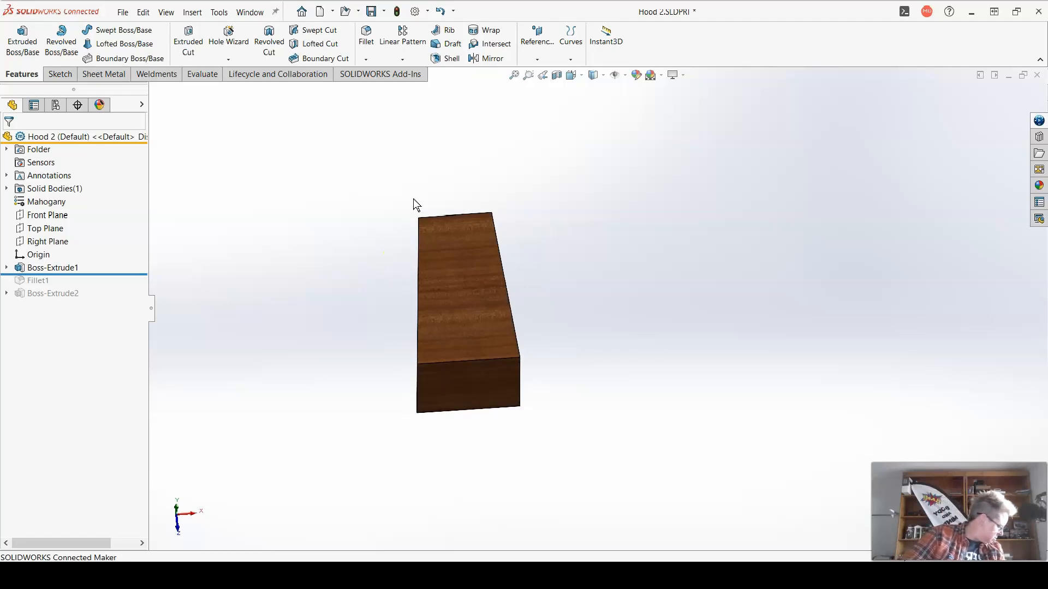
{"action": "left_click", "coordinate": [404, 149]}
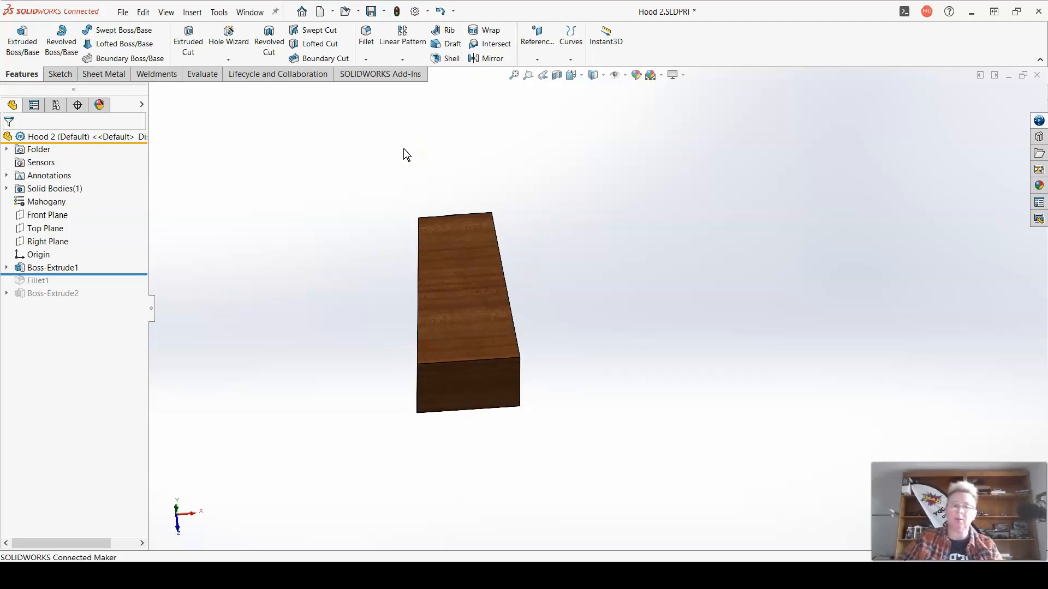
{"action": "middle_click_drag", "start_coordinate": [448, 306], "coordinate": [490, 202]}
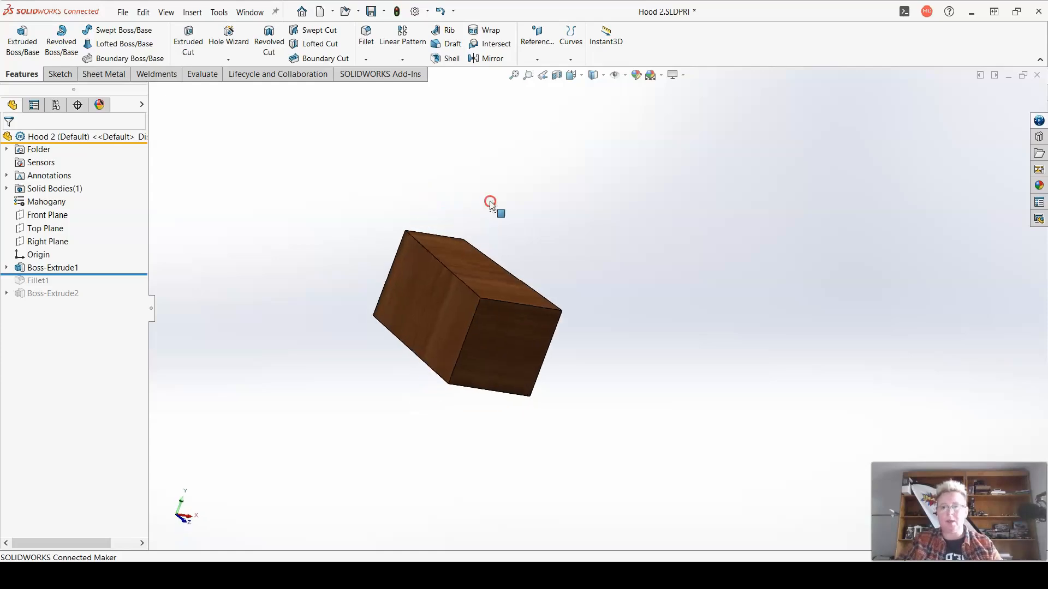
{"action": "left_click", "coordinate": [46, 268]}
{"action": "right_click", "coordinate": [47, 270]}
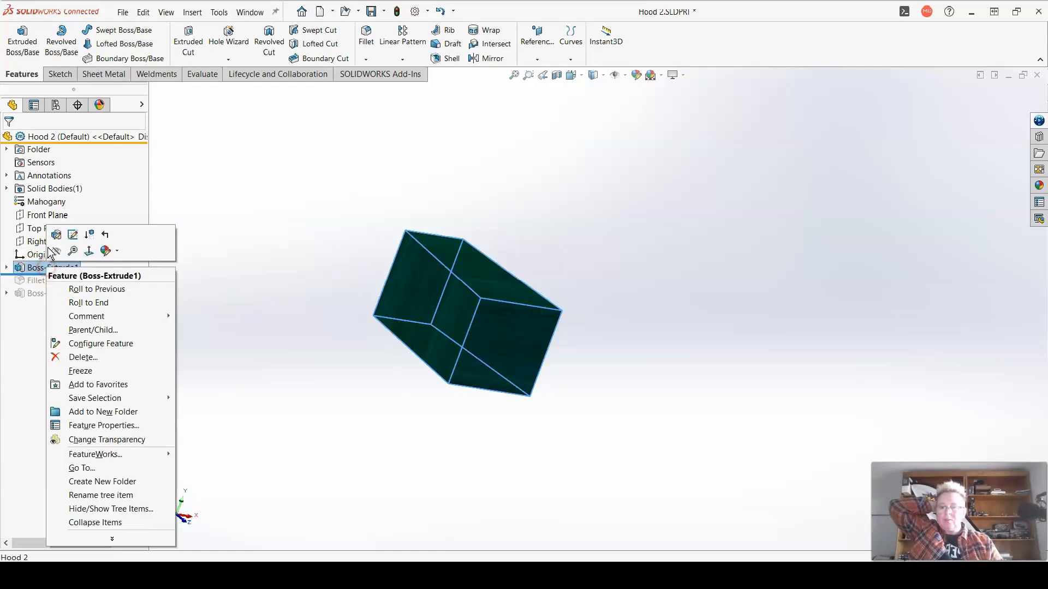
{"action": "left_click", "coordinate": [57, 239]}
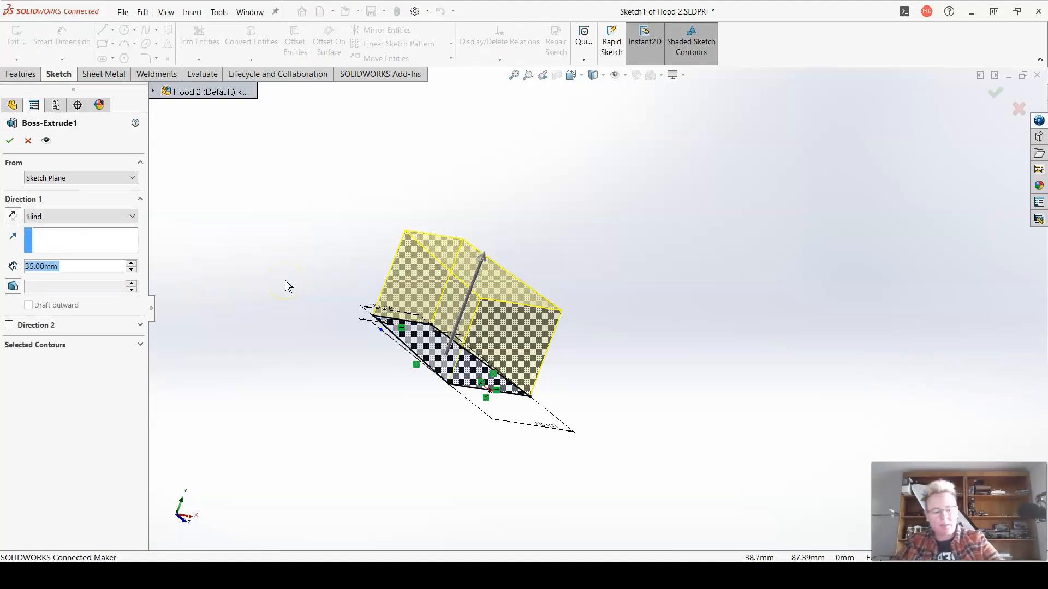
{"action": "scroll", "coordinate": [288, 286], "scroll_direction": "up", "scroll_amount": 3}
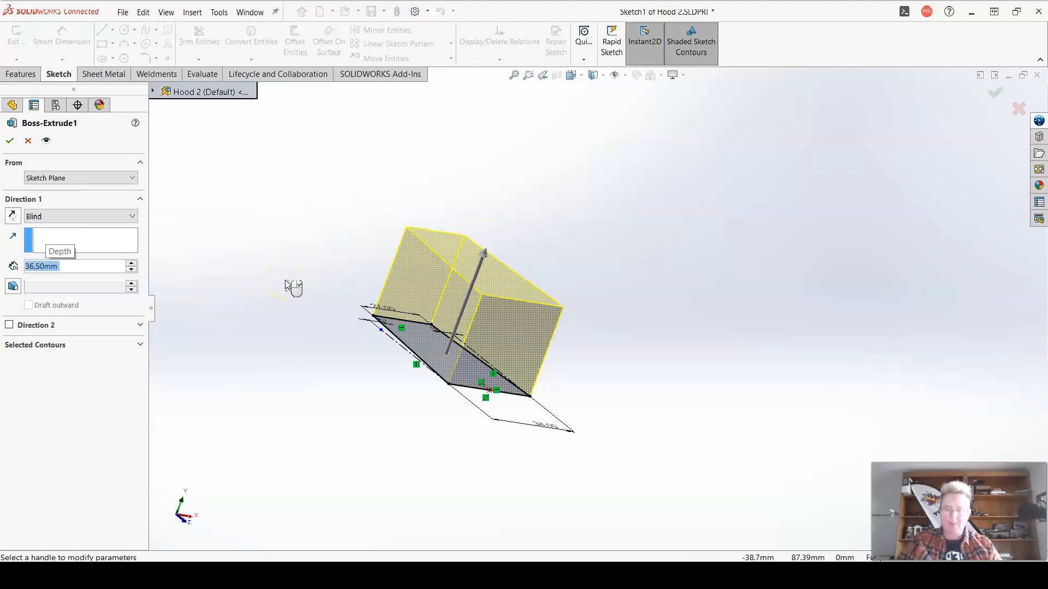
{"action": "left_click", "coordinate": [10, 141]}
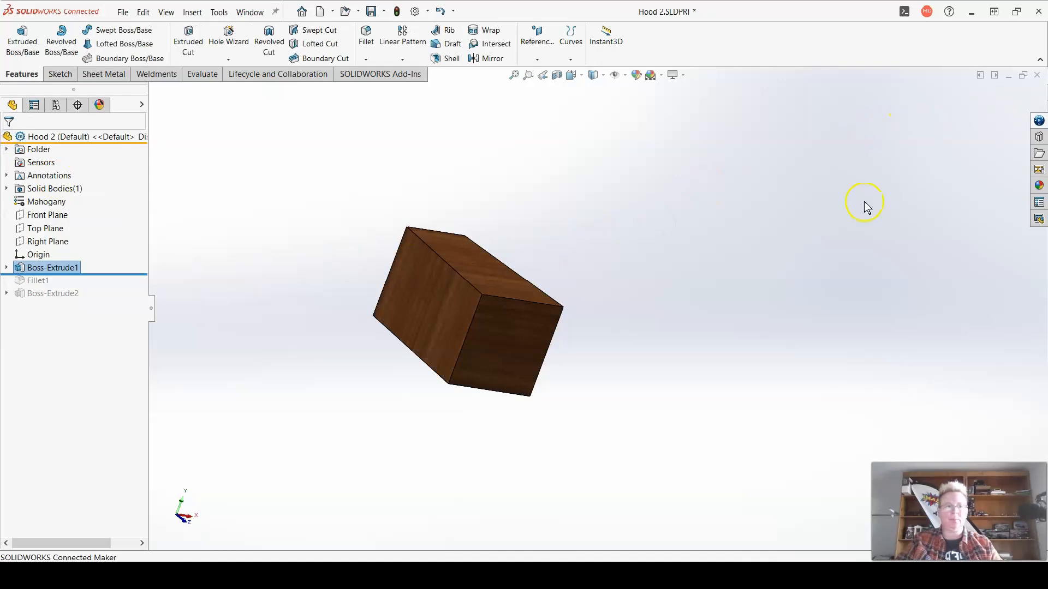
{"action": "middle_click_drag", "start_coordinate": [522, 302], "coordinate": [599, 269]}
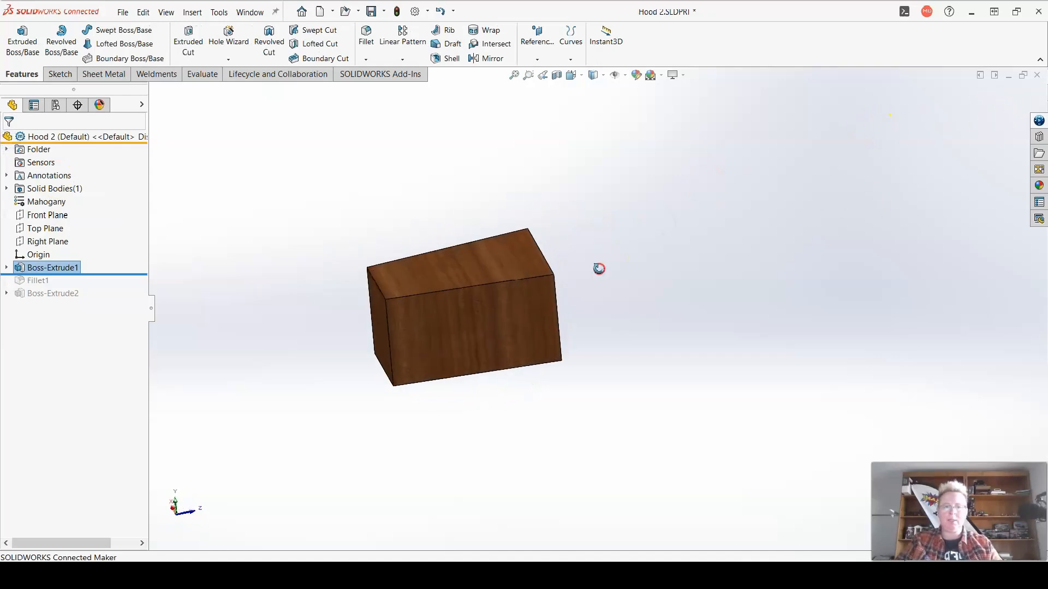
Start a new sketch on the Right Plane, with the block shown in the Right view
{"action": "left_click", "coordinate": [571, 75]}
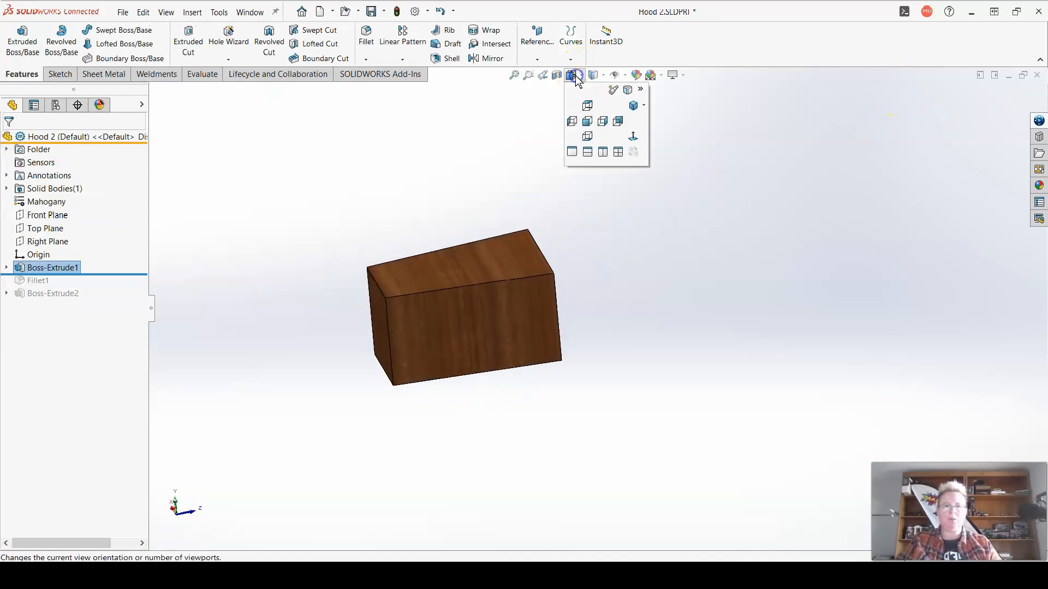
{"action": "left_click", "coordinate": [603, 126]}
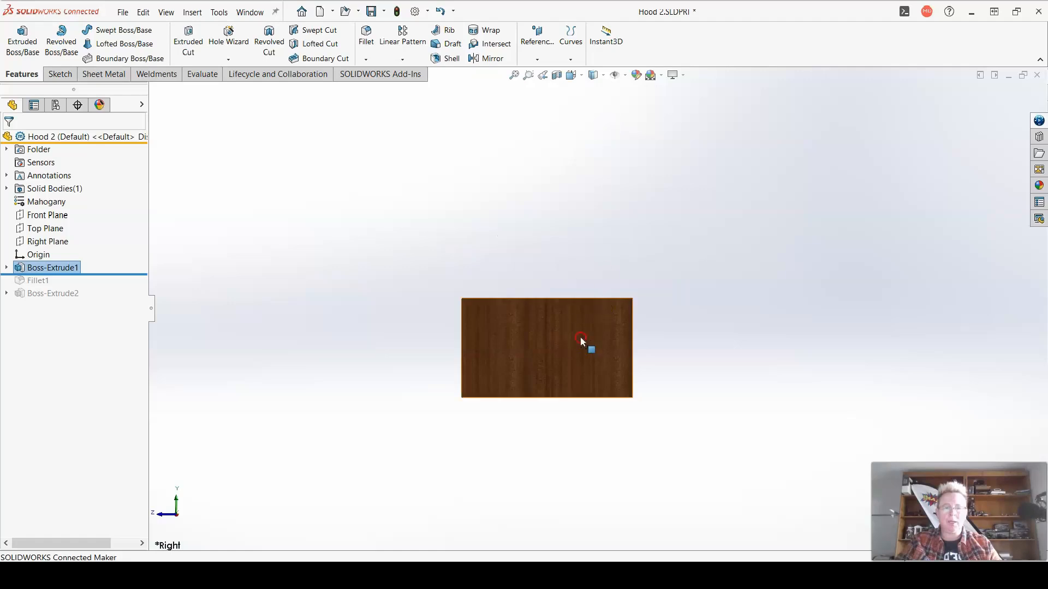
{"action": "mouse_move", "coordinate": [584, 344]}
{"action": "middle_mouse_down"}
{"action": "mouse_move", "coordinate": [582, 424]}
{"action": "mouse_move", "coordinate": [579, 349]}
{"action": "middle_mouse_up"}
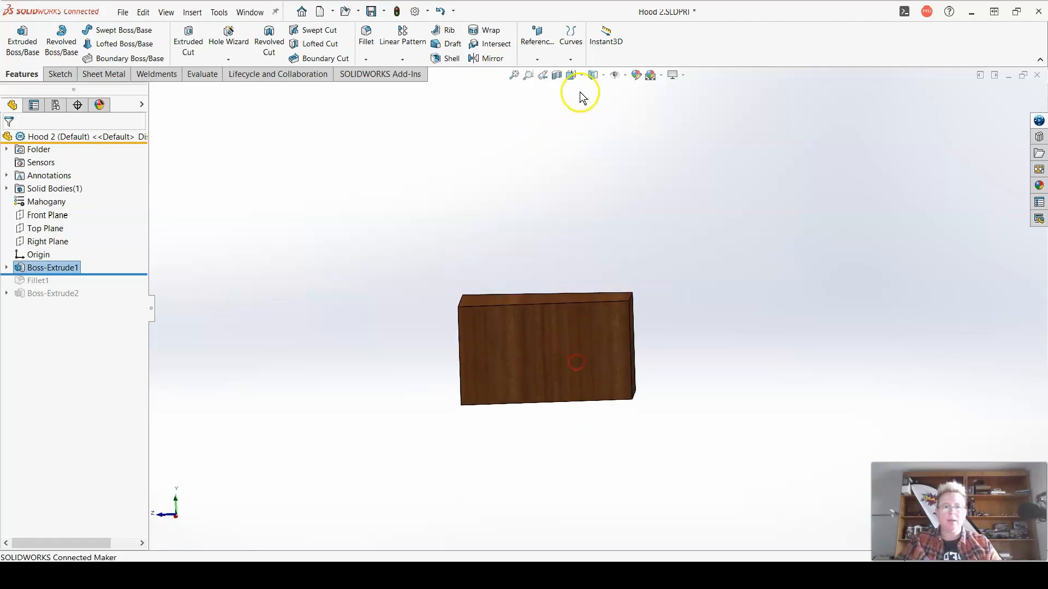
{"action": "left_click", "coordinate": [571, 75]}
{"action": "left_click", "coordinate": [601, 123]}
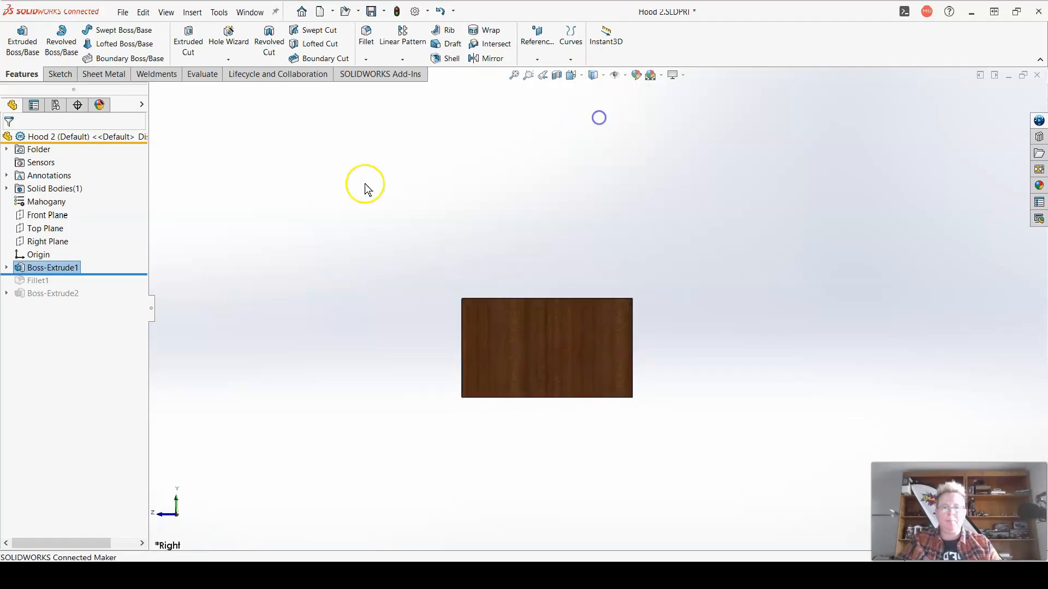
{"action": "left_click", "coordinate": [44, 243]}
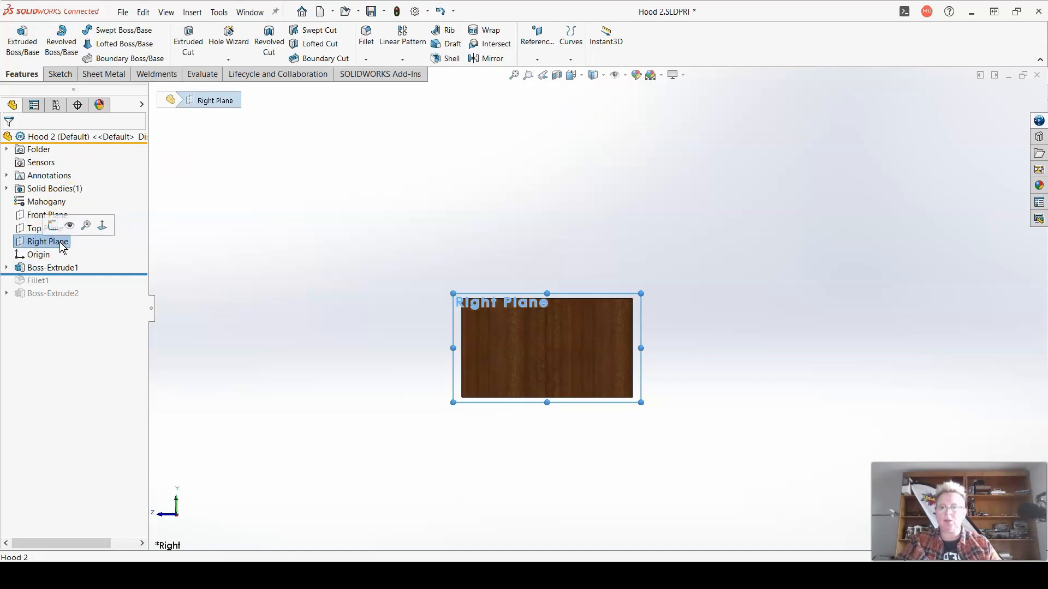
{"action": "left_click", "coordinate": [58, 74]}
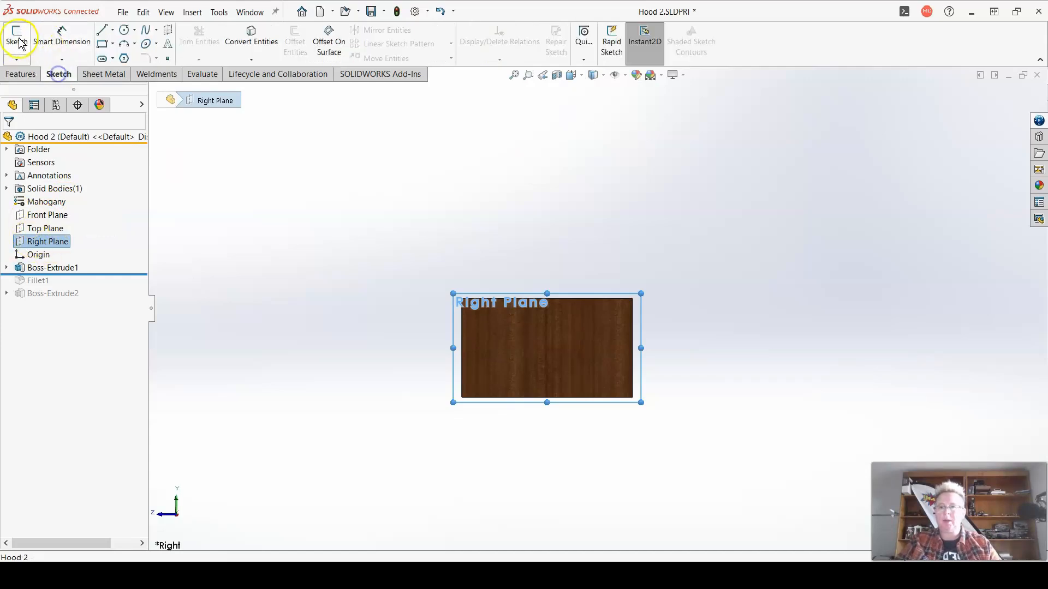
{"action": "left_click", "coordinate": [17, 38]}
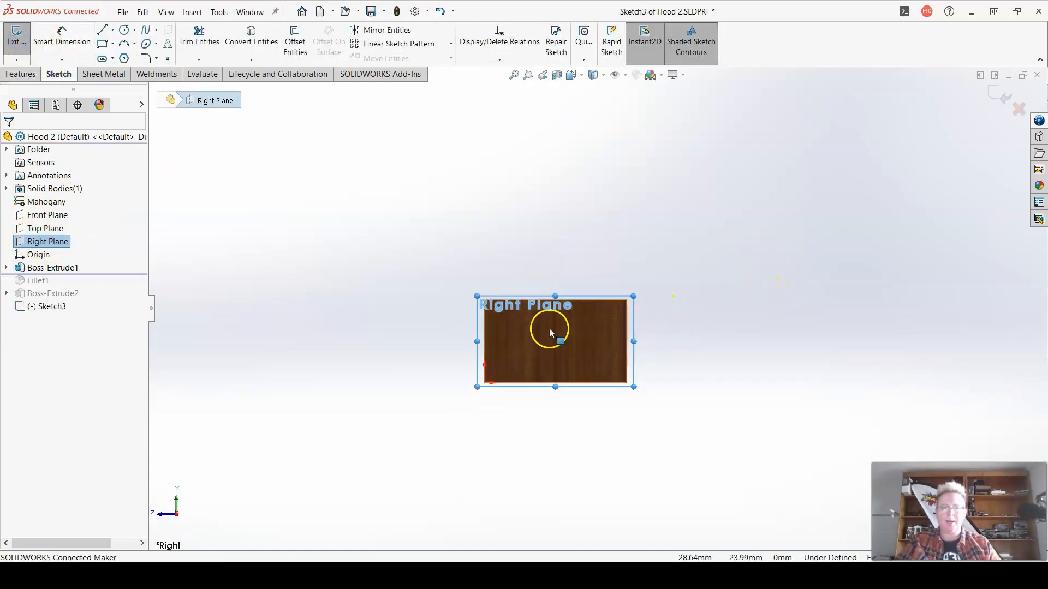
Sketch a closed triangle under the block's upper edge, sloping down about 6.4° from the wide end's upper corner to the narrow end
{"action": "middle_click_drag", "start_coordinate": [549, 330], "coordinate": [546, 423]}
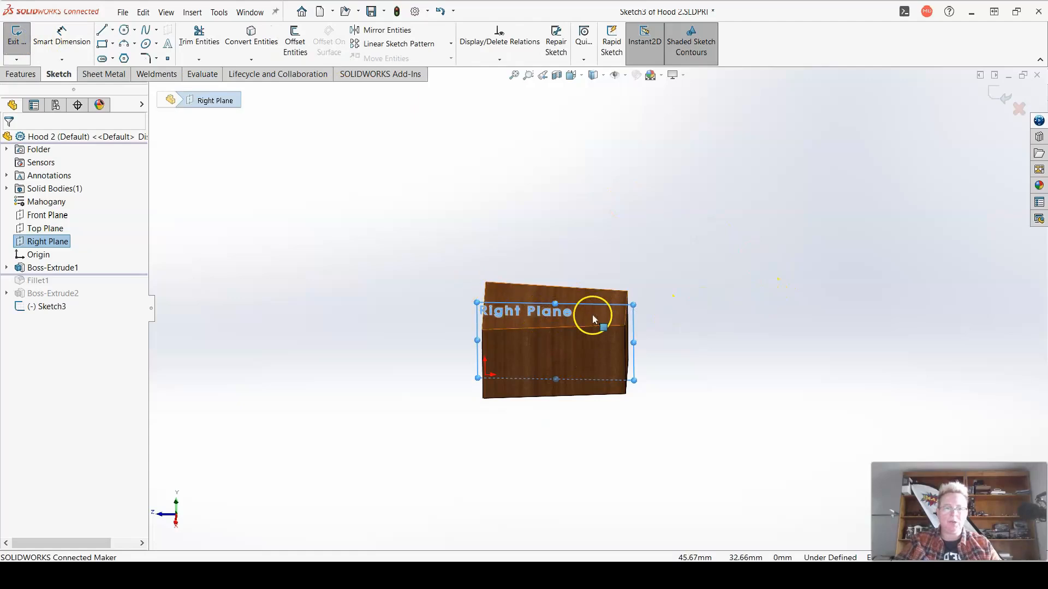
{"action": "middle_click_drag", "start_coordinate": [628, 316], "coordinate": [595, 322]}
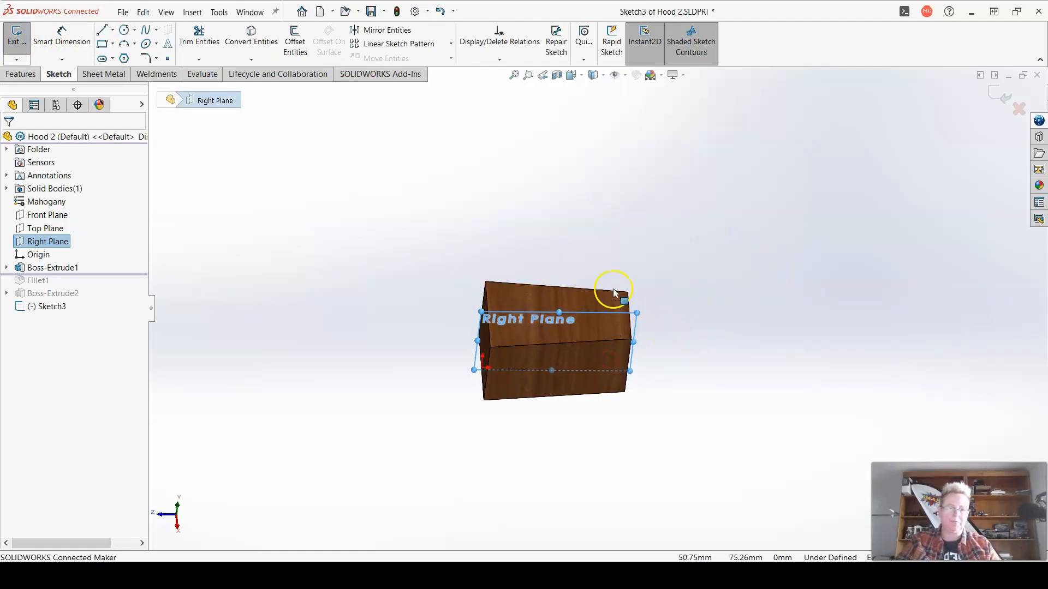
{"action": "left_click", "coordinate": [546, 73]}
{"action": "left_click", "coordinate": [601, 121]}
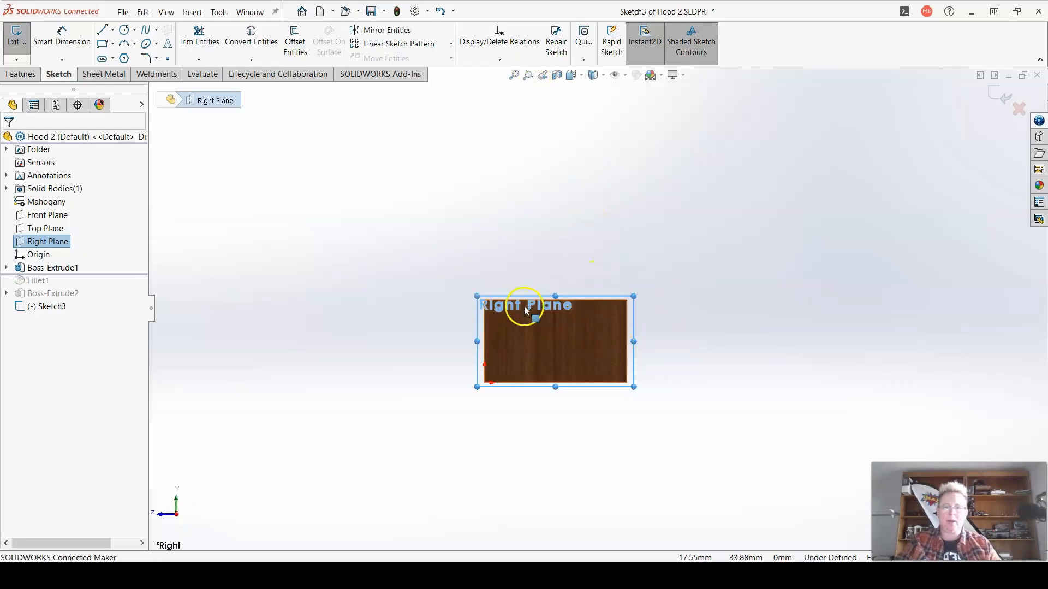
{"action": "scroll", "coordinate": [525, 307], "scroll_direction": "down", "scroll_amount": 8}
{"action": "scroll", "coordinate": [958, 382], "scroll_direction": "up", "scroll_amount": 2}
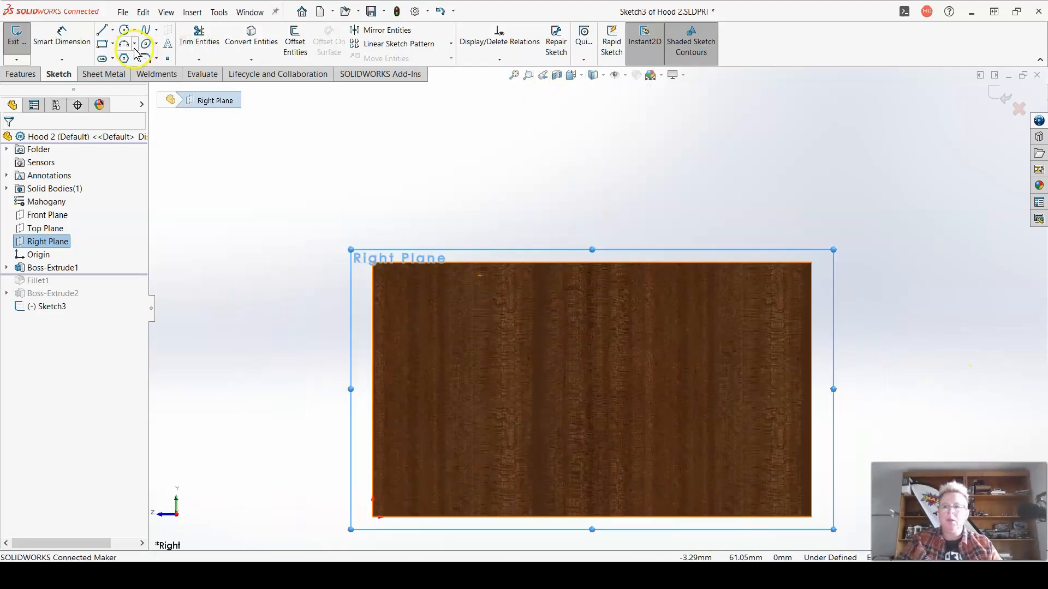
{"action": "left_click", "coordinate": [101, 29]}
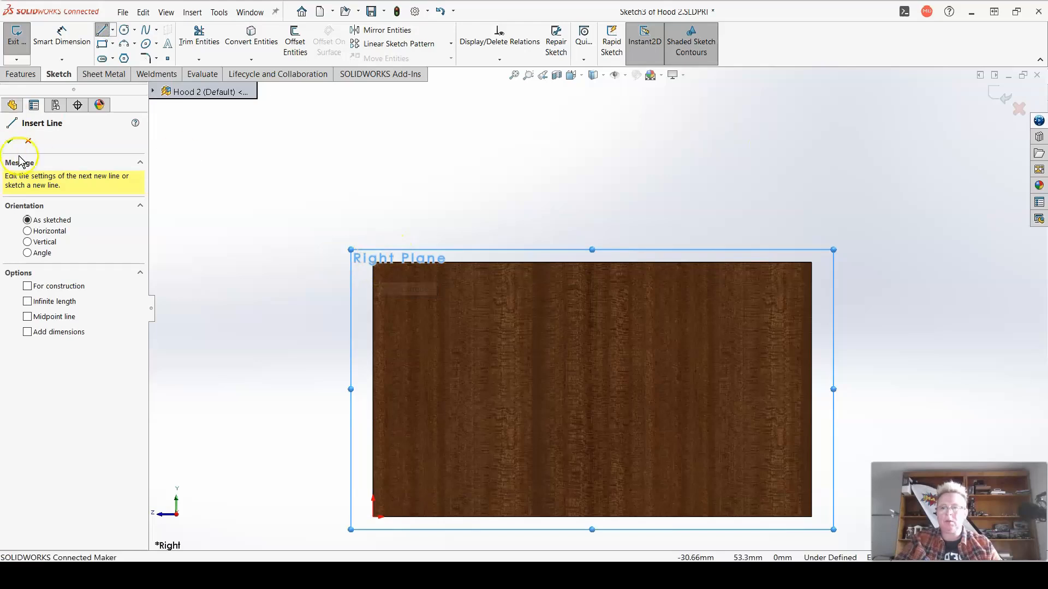
{"action": "left_click", "coordinate": [28, 141]}
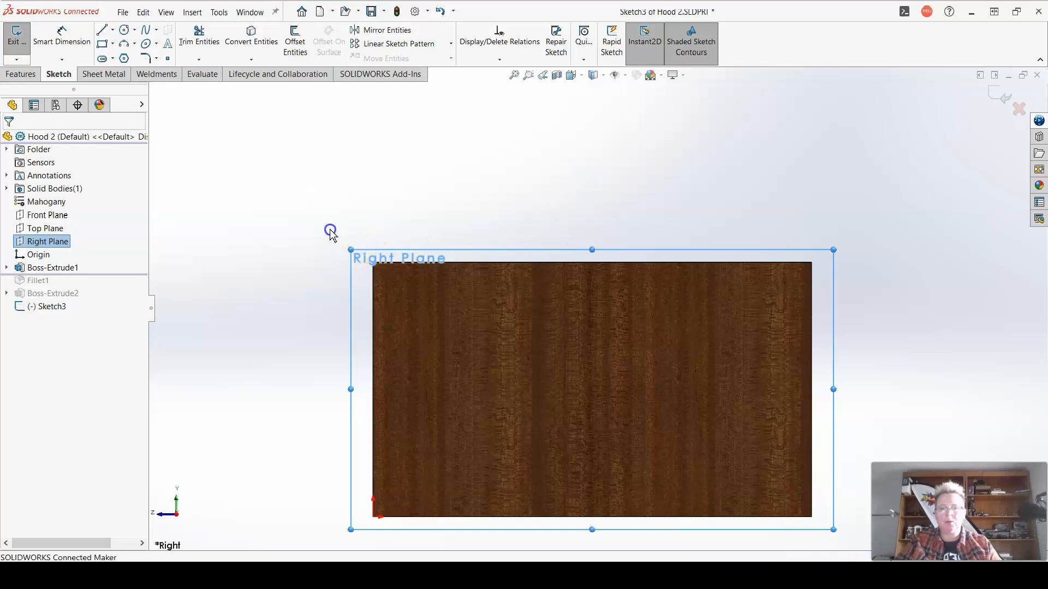
{"action": "left_click", "coordinate": [363, 259]}
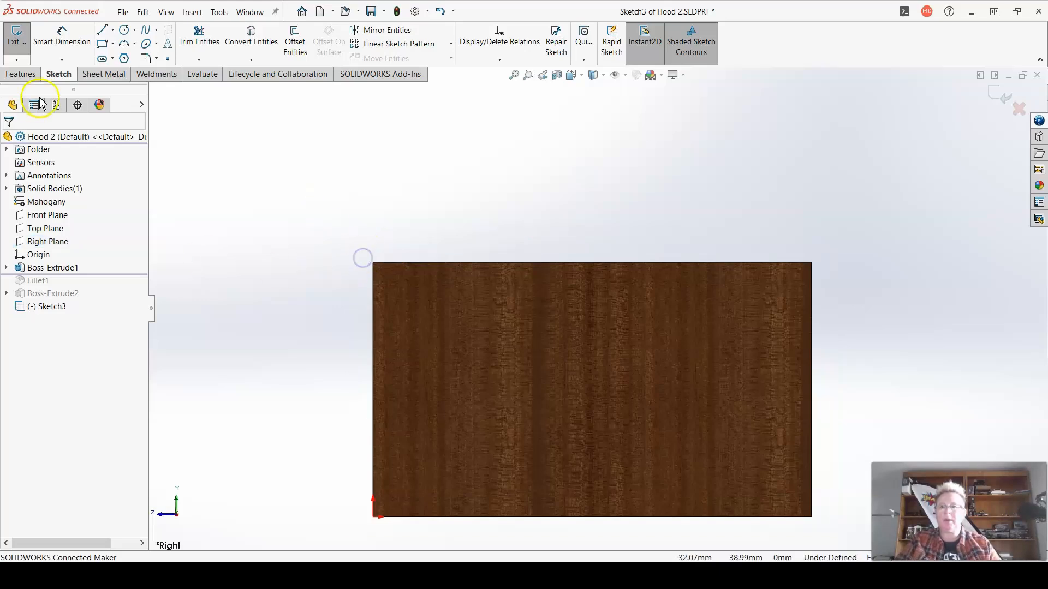
{"action": "left_click", "coordinate": [102, 30]}
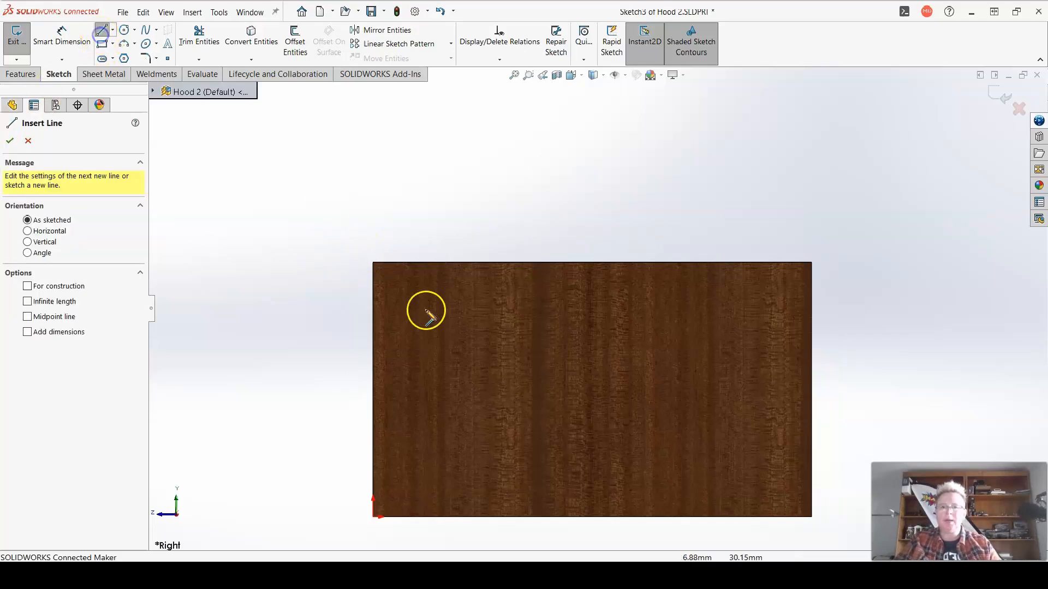
{"action": "left_click", "coordinate": [373, 263]}
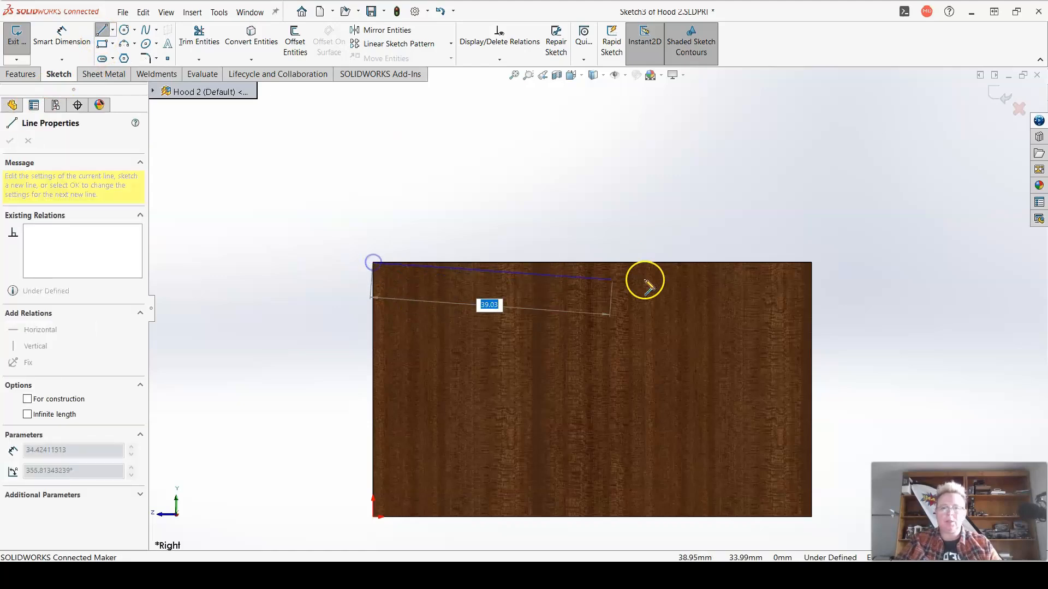
{"action": "left_click", "coordinate": [812, 311]}
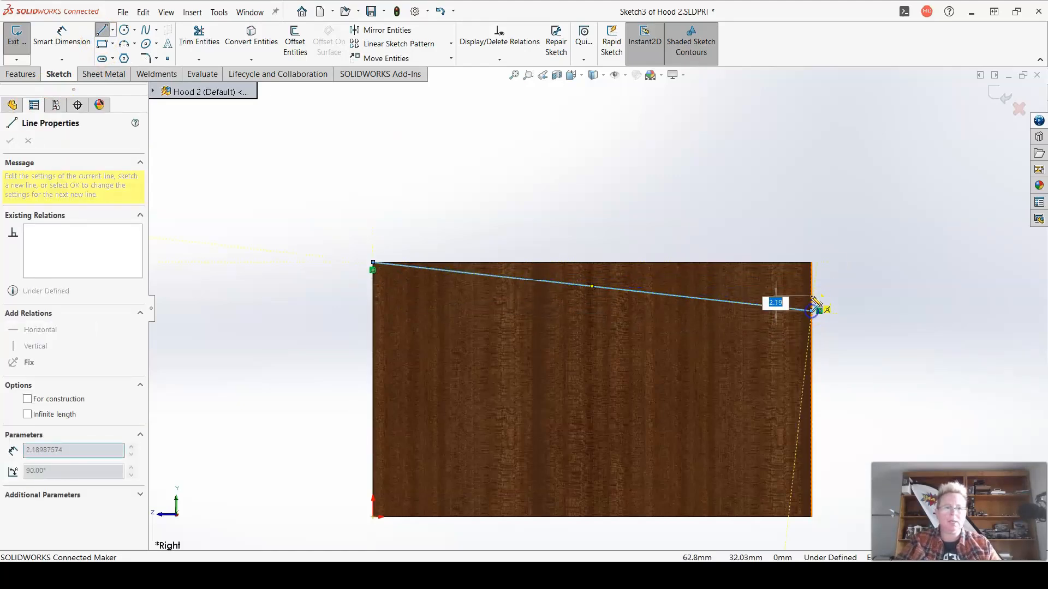
{"action": "left_click", "coordinate": [812, 263]}
{"action": "left_click", "coordinate": [374, 264]}
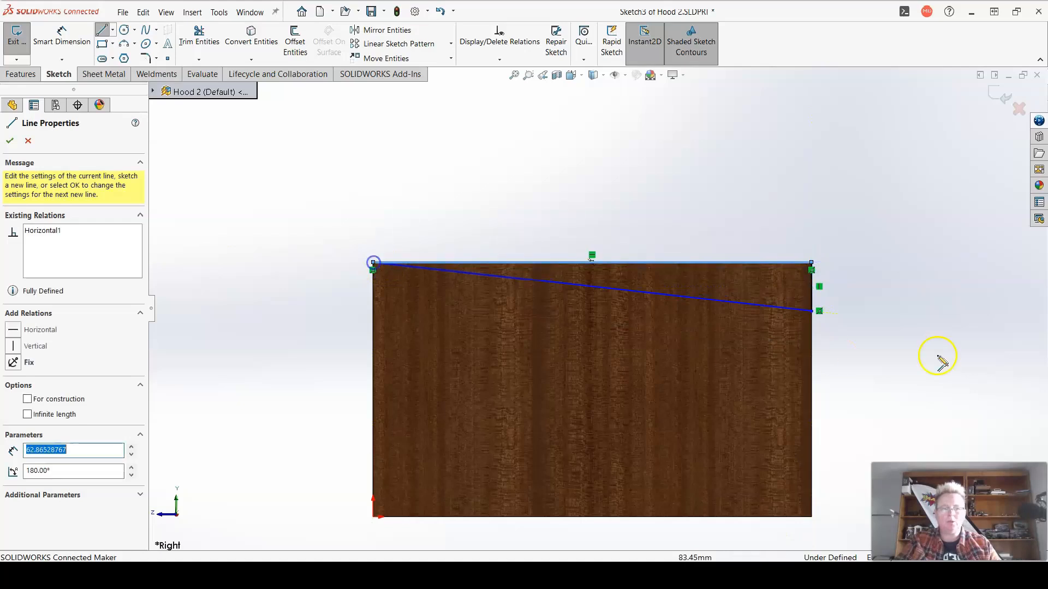
Dimension the angle between the triangle's sloping line and its horizontal upper line and set it to 5°
{"action": "scroll", "coordinate": [900, 362], "scroll_direction": "down", "scroll_amount": 2}
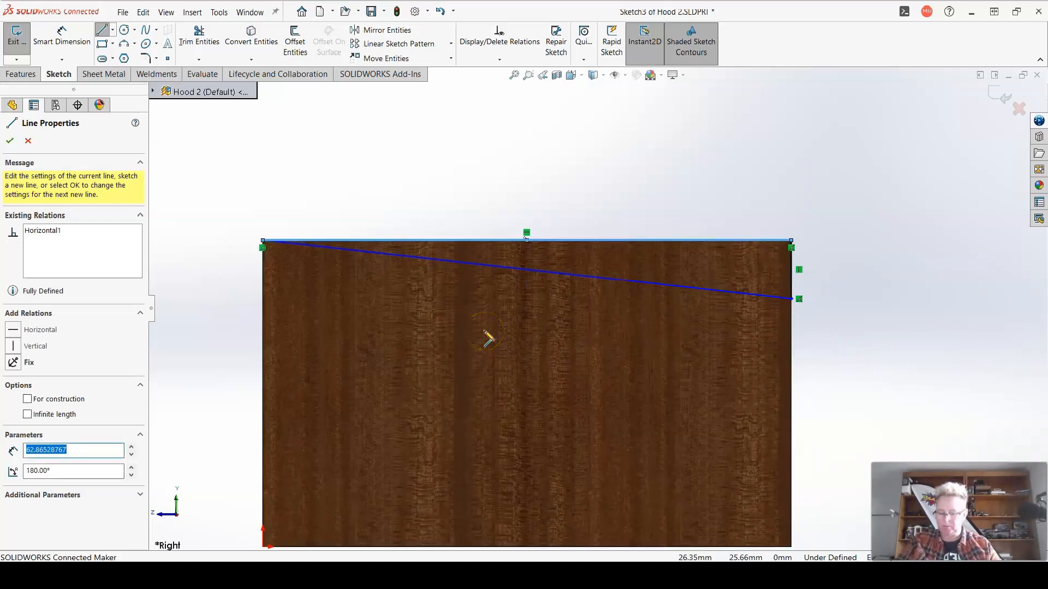
{"action": "left_click", "coordinate": [61, 36]}
{"action": "left_click", "coordinate": [708, 293]}
{"action": "left_click", "coordinate": [714, 240]}
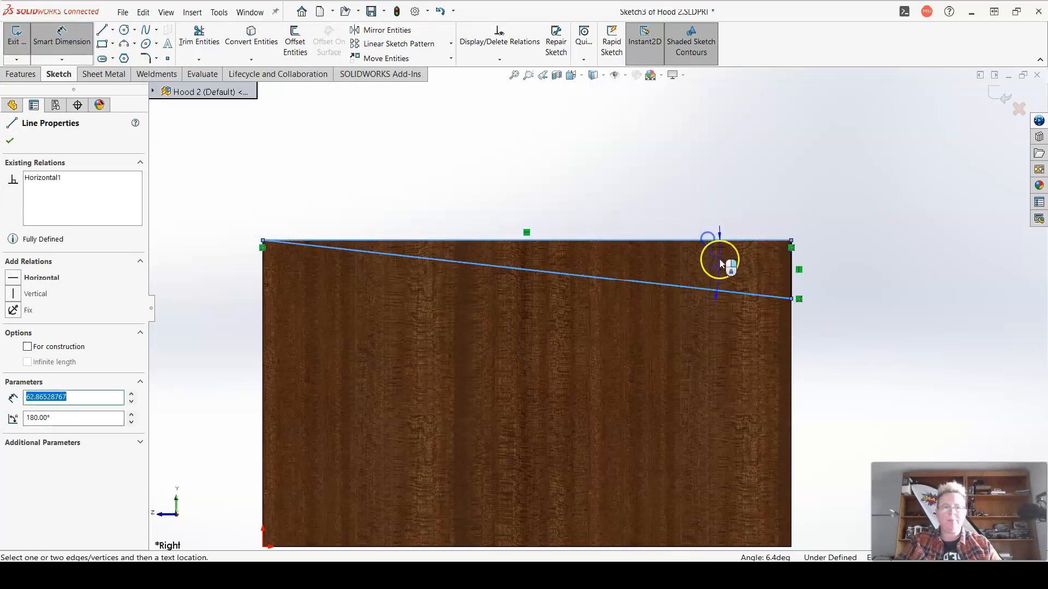
{"action": "left_click", "coordinate": [881, 276]}
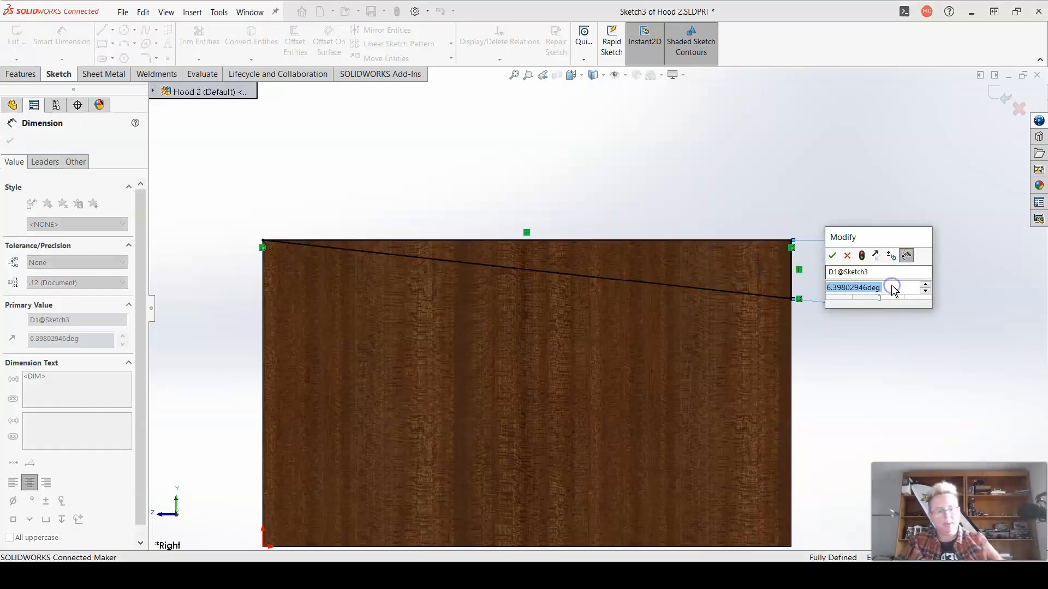
{"action": "type", "text": "5"}
{"action": "key", "text": "Return"}
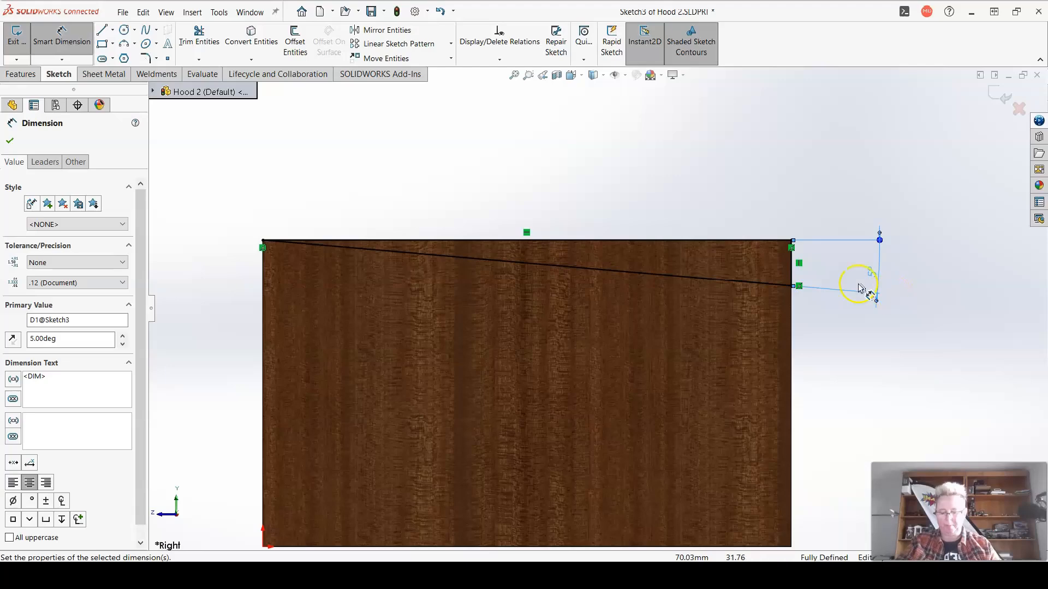
Try to dimension the height from the slope's low end to the block's lower corner, and the height of the opposite vertical edge
{"action": "scroll", "coordinate": [786, 451], "scroll_direction": "down", "scroll_amount": 4}
{"action": "scroll", "coordinate": [786, 451], "scroll_direction": "up", "scroll_amount": 5}
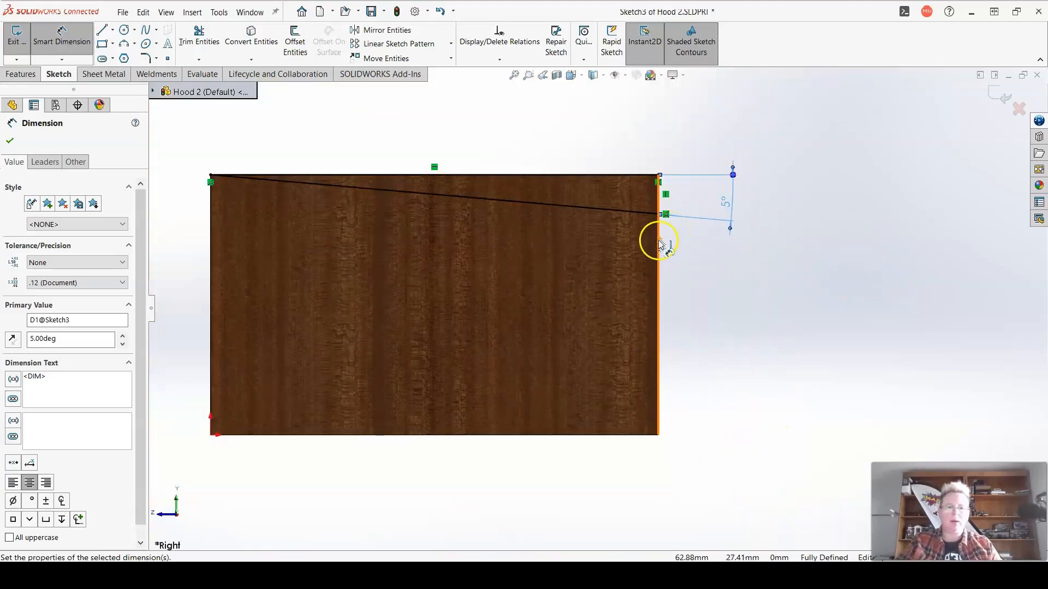
{"action": "left_click", "coordinate": [660, 216]}
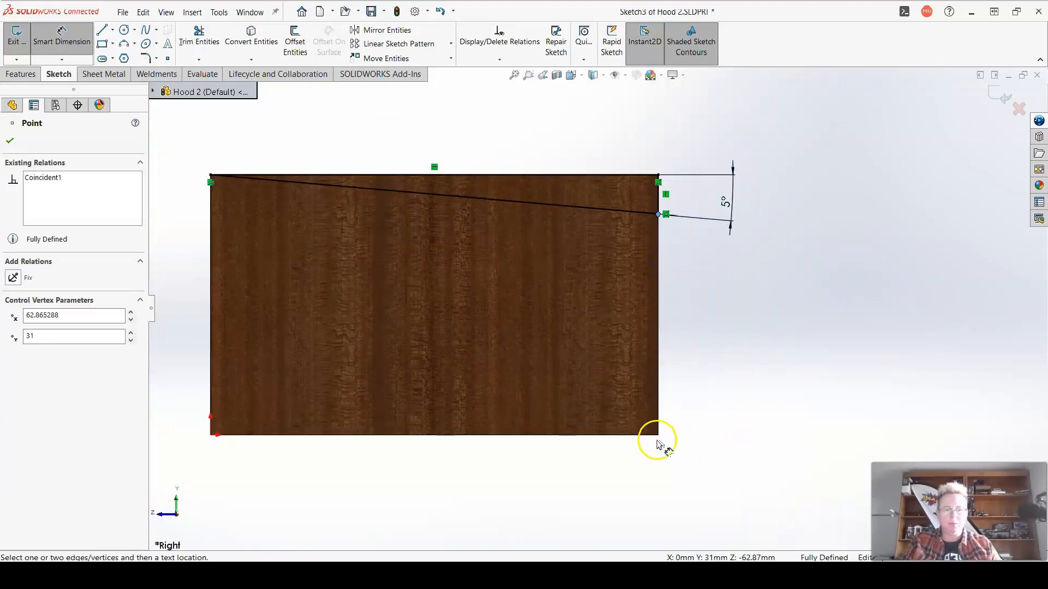
{"action": "left_click", "coordinate": [660, 436]}
{"action": "left_click", "coordinate": [719, 364]}
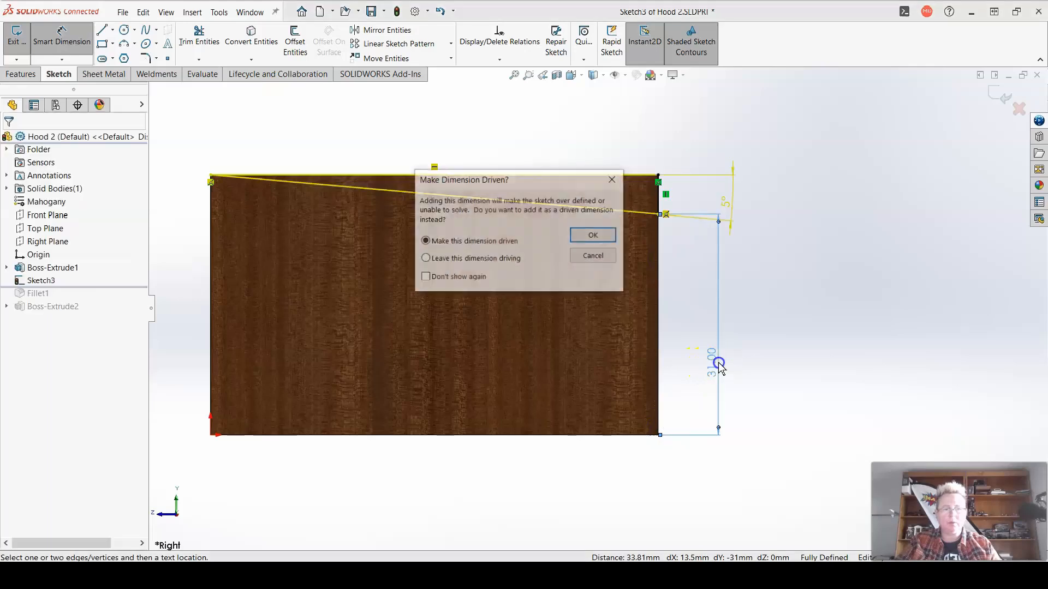
{"action": "left_click", "coordinate": [593, 255]}
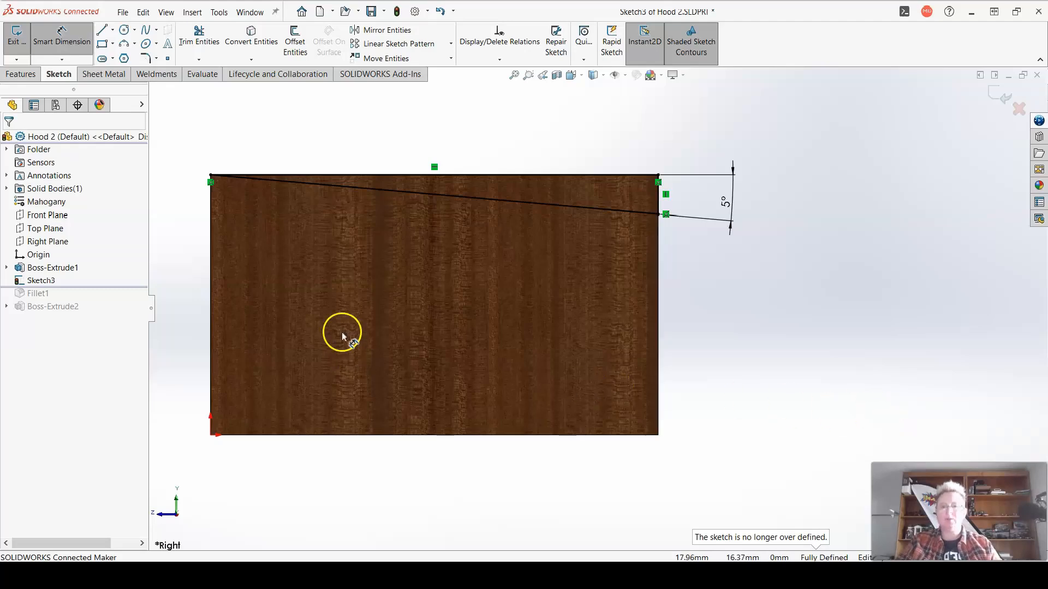
{"action": "left_click", "coordinate": [211, 285]}
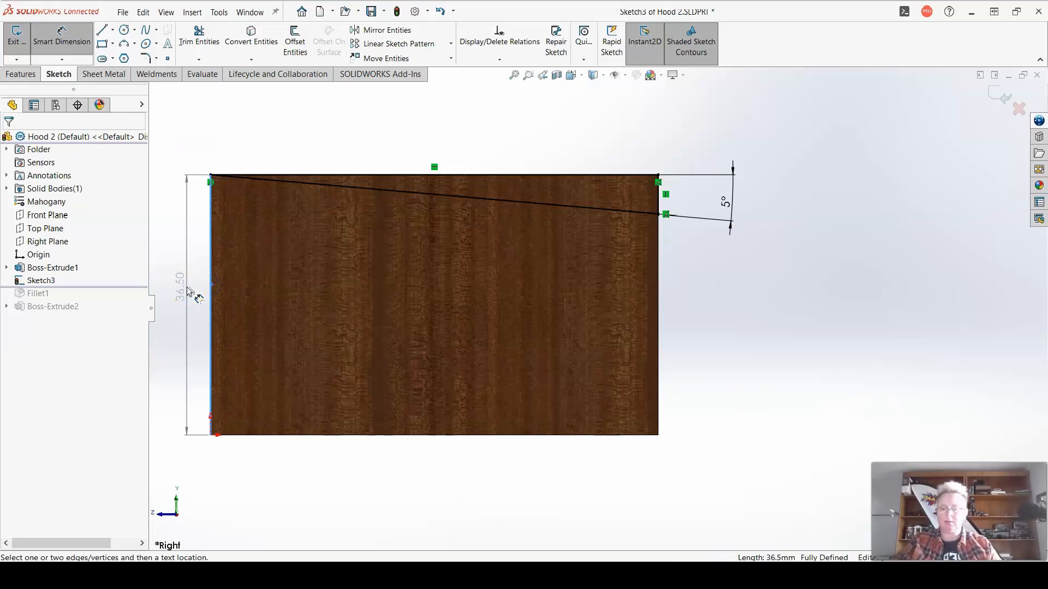
{"action": "key", "text": "Escape"}
{"action": "left_click", "coordinate": [733, 340]}
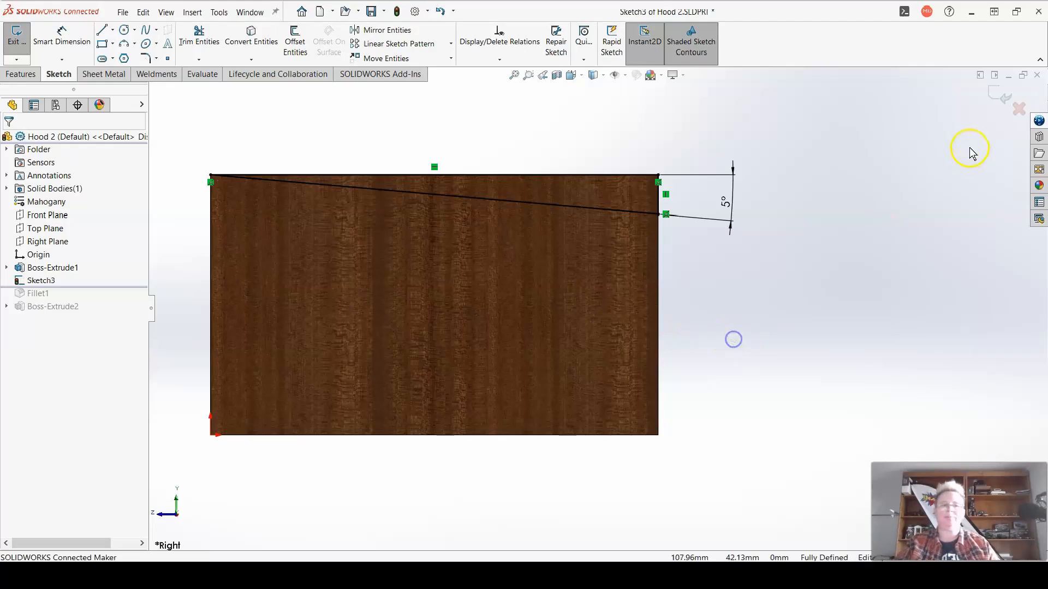
Exit the triangle sketch on the Right Plane
{"action": "left_click", "coordinate": [998, 92]}
{"action": "key", "text": "f"}
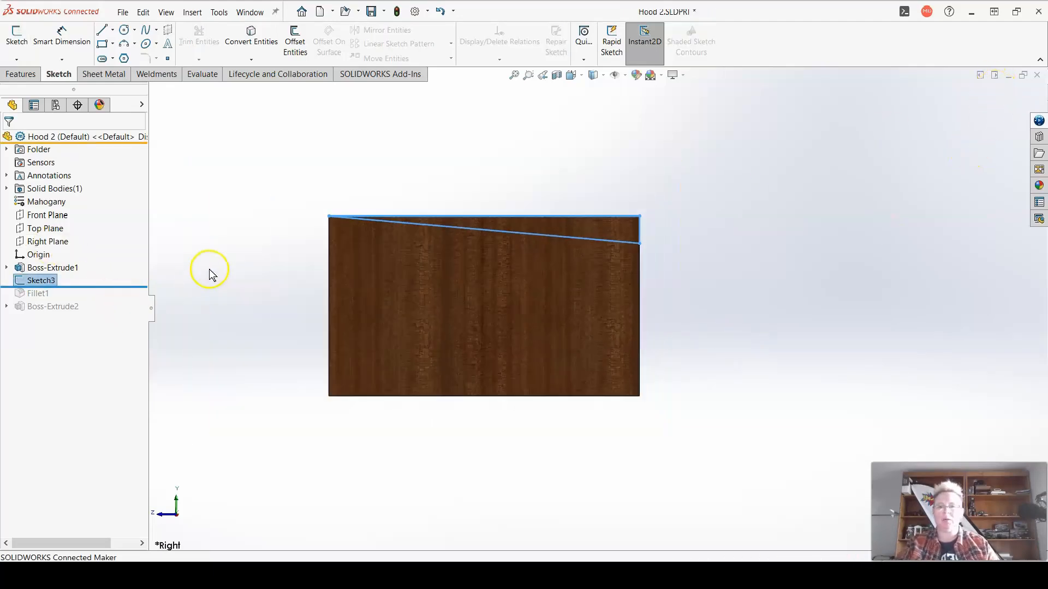
{"action": "middle_click_drag", "start_coordinate": [508, 271], "coordinate": [512, 427]}
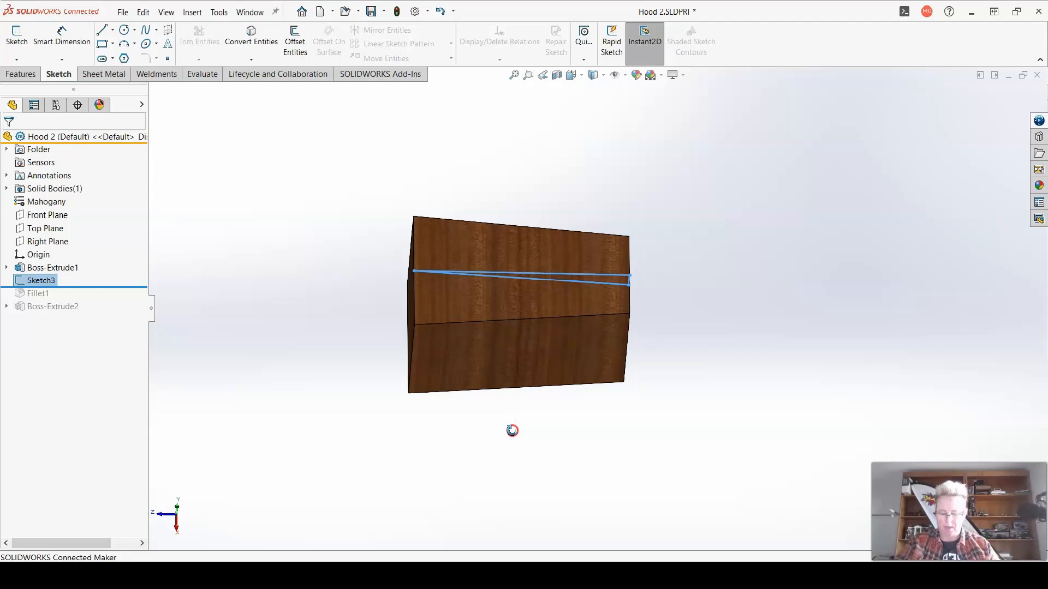
{"action": "middle_click_drag", "start_coordinate": [512, 430], "coordinate": [511, 431]}
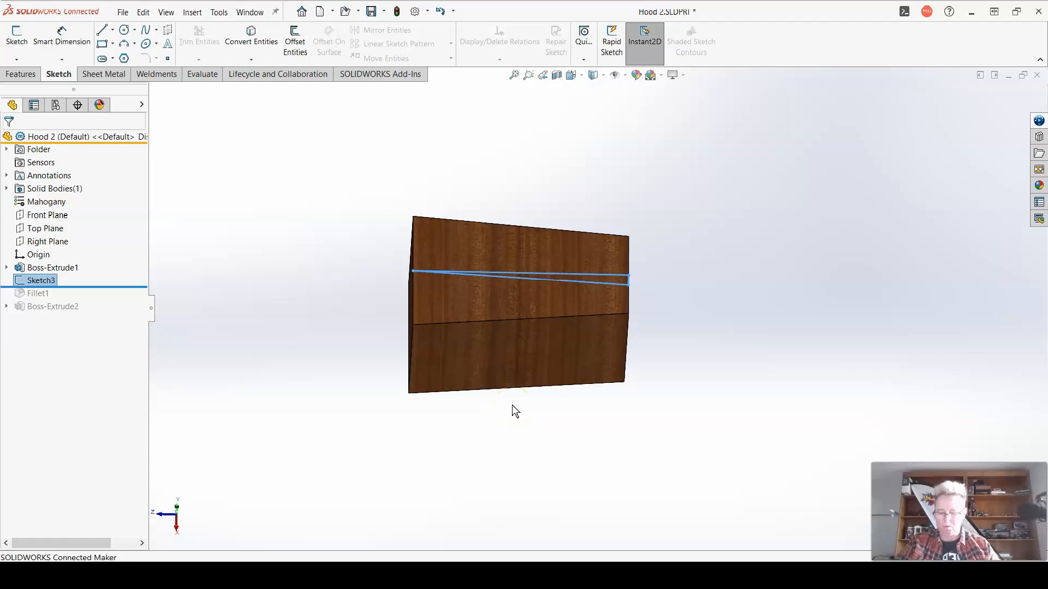
Edit the block's base extrusion and set its blind depth to 30 mm
{"action": "right_click", "coordinate": [22, 269]}
{"action": "left_click", "coordinate": [37, 233]}
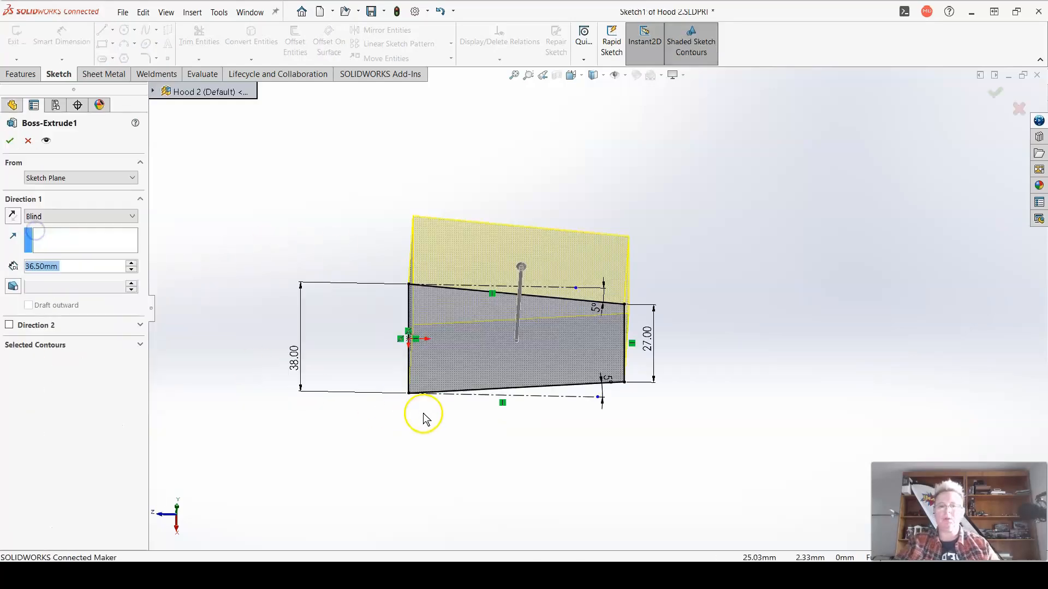
{"action": "mouse_move", "coordinate": [484, 433]}
{"action": "middle_mouse_down"}
{"action": "mouse_move", "coordinate": [462, 268]}
{"action": "mouse_move", "coordinate": [446, 288]}
{"action": "middle_mouse_up"}
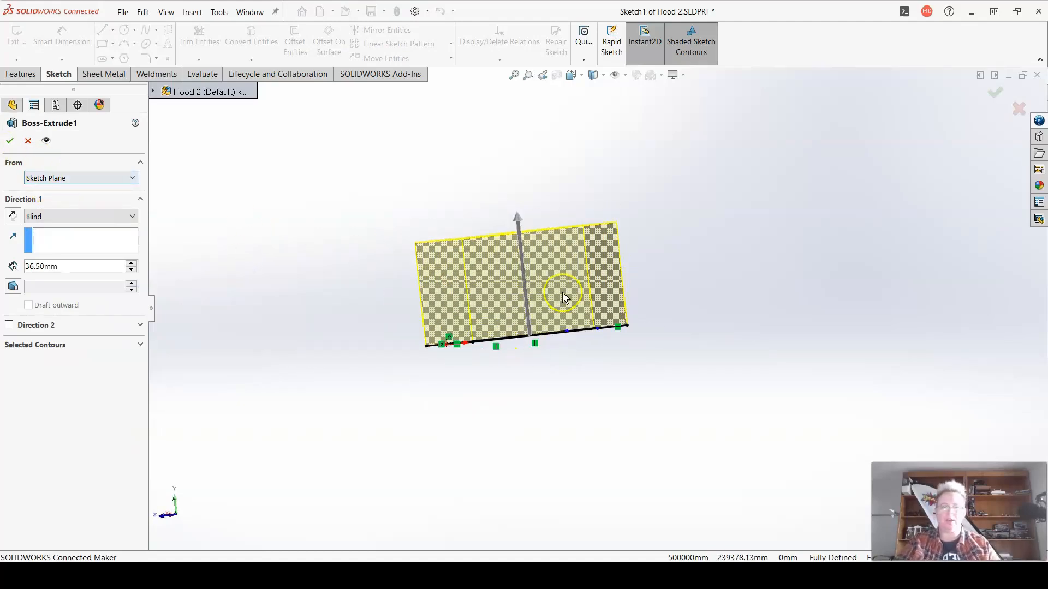
{"action": "mouse_move", "coordinate": [564, 295]}
{"action": "middle_mouse_down"}
{"action": "mouse_move", "coordinate": [580, 391]}
{"action": "mouse_move", "coordinate": [560, 292]}
{"action": "middle_mouse_up"}
{"action": "scroll", "coordinate": [557, 287], "scroll_direction": "down", "scroll_amount": 1}
{"action": "left_click", "coordinate": [92, 262]}
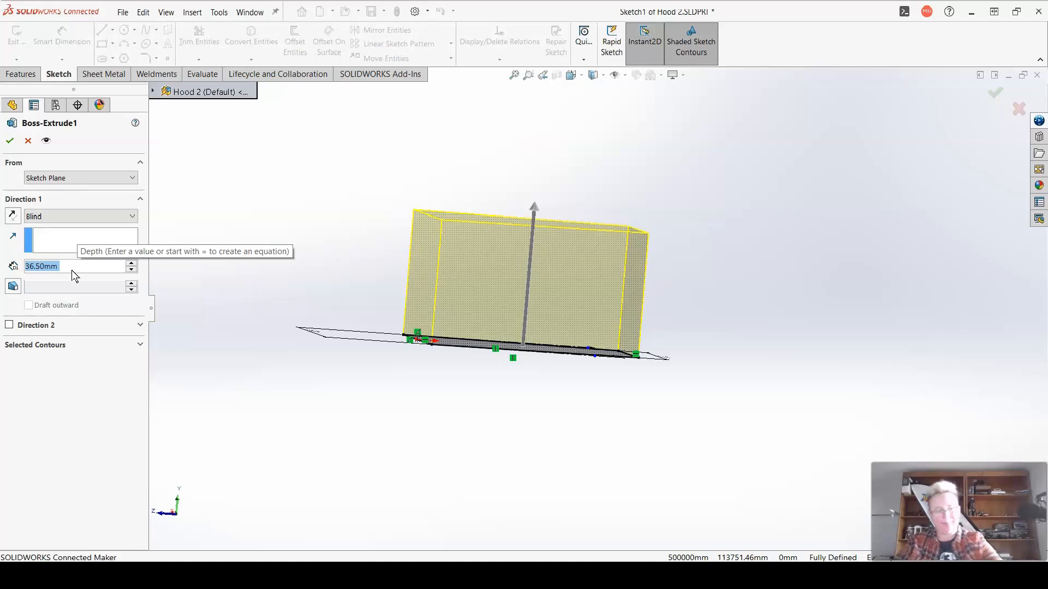
{"action": "type", "text": "30"}
{"action": "key", "text": "Return"}
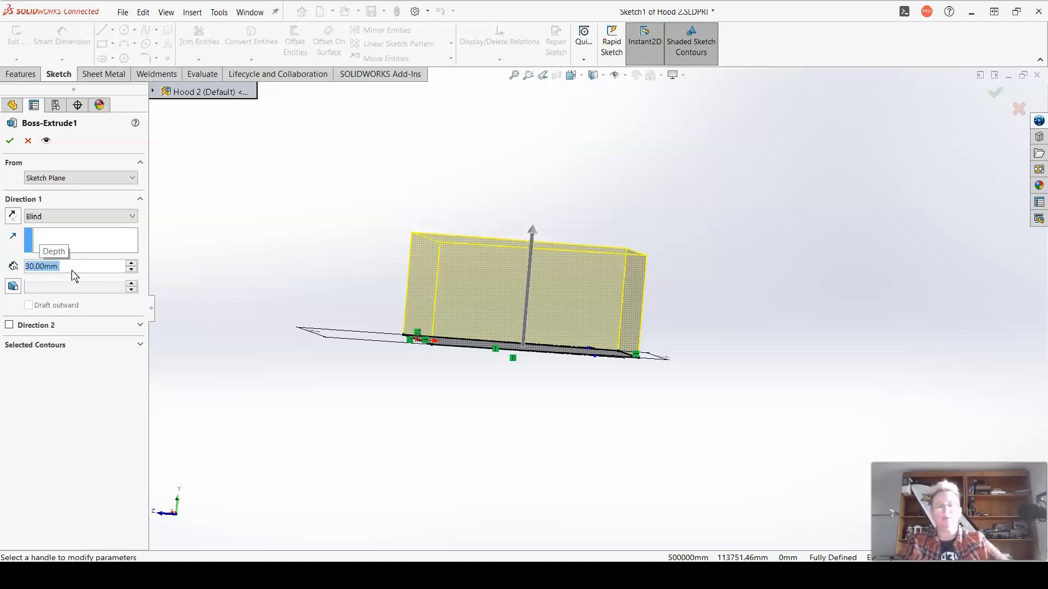
{"action": "left_click", "coordinate": [10, 141]}
{"action": "mouse_move", "coordinate": [346, 295]}
{"action": "middle_mouse_down"}
{"action": "mouse_move", "coordinate": [416, 358]}
{"action": "mouse_move", "coordinate": [374, 468]}
{"action": "mouse_move", "coordinate": [348, 278]}
{"action": "middle_mouse_up"}
Open the block's trapezoid base sketch for editing
{"action": "right_click", "coordinate": [30, 268]}
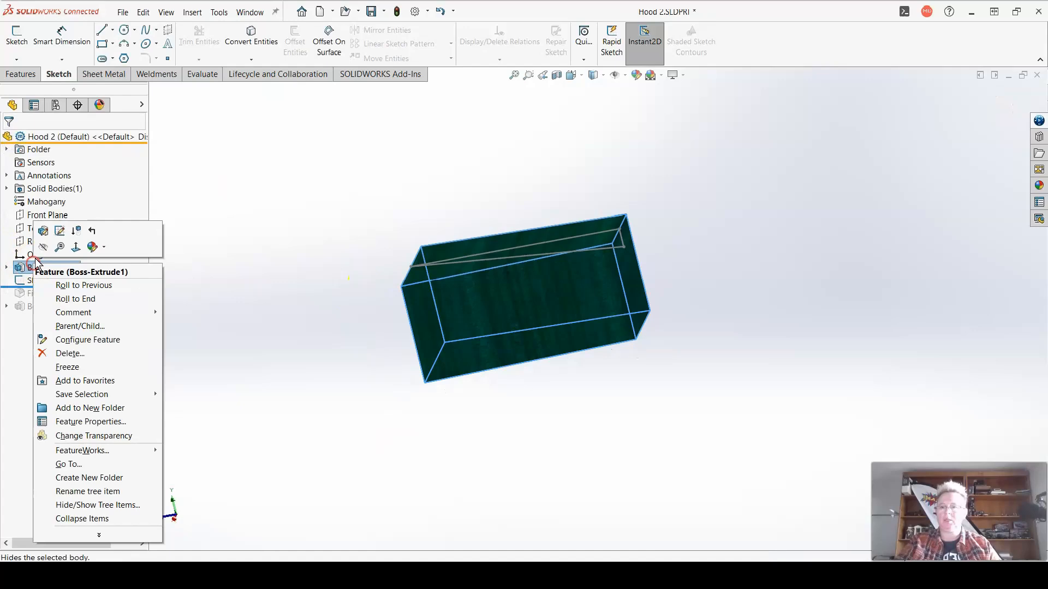
{"action": "left_click", "coordinate": [59, 232]}
{"action": "scroll", "coordinate": [468, 326], "scroll_direction": "up", "scroll_amount": 4}
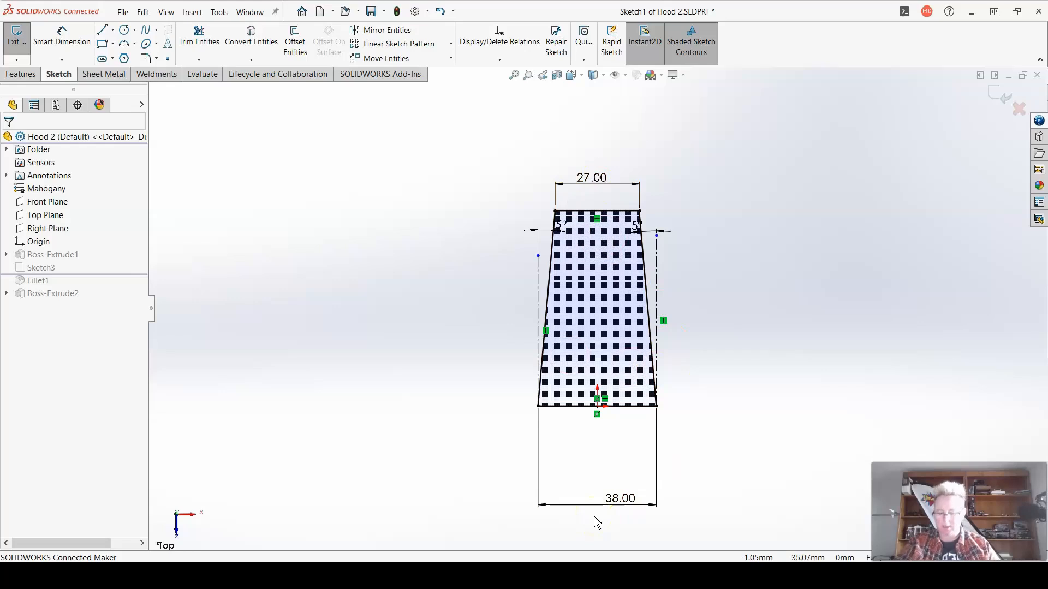
Try to dimension the trapezoid's length between its narrow and wide parallel edges
{"action": "left_click", "coordinate": [61, 38]}
{"action": "left_click", "coordinate": [598, 211]}
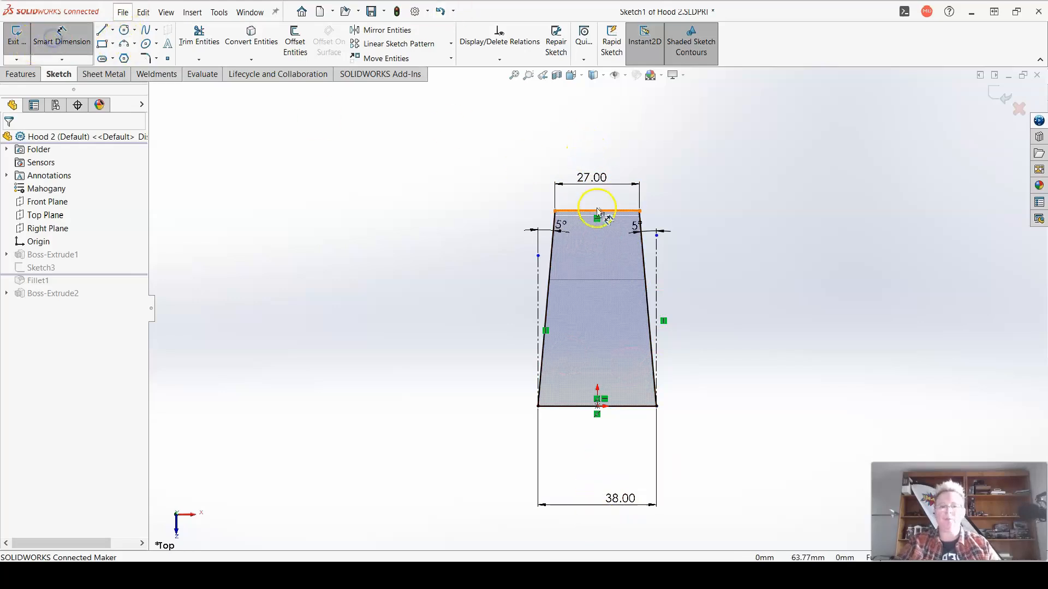
{"action": "left_click", "coordinate": [615, 407]}
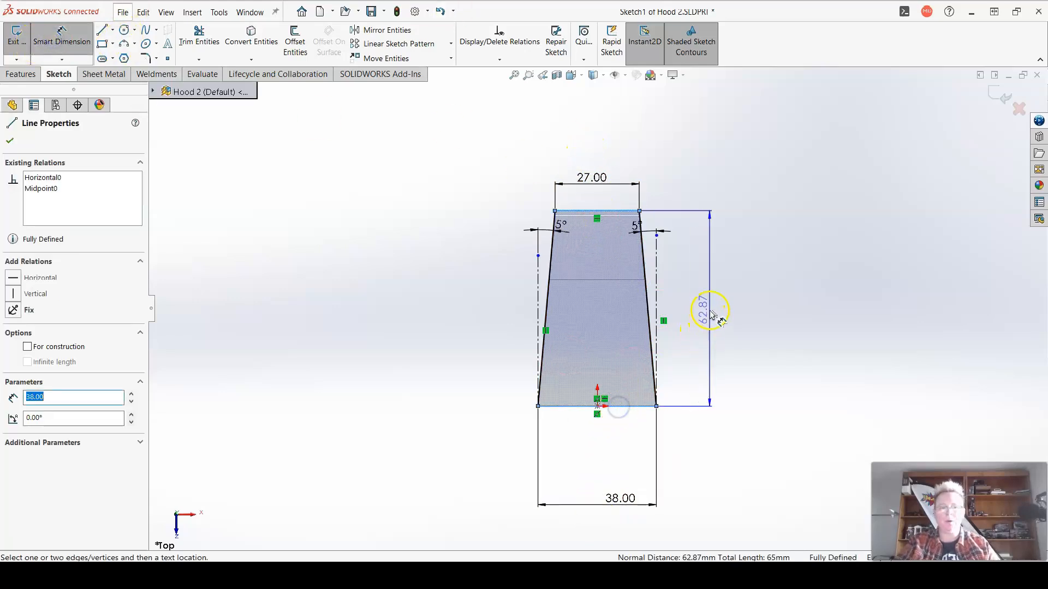
{"action": "left_click", "coordinate": [711, 312]}
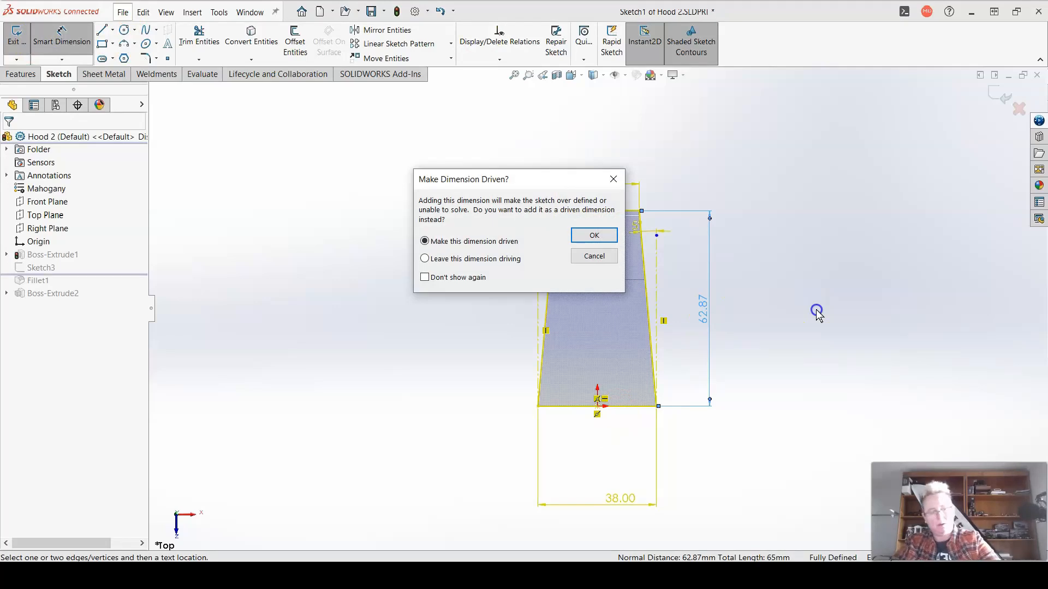
{"action": "left_click", "coordinate": [594, 256]}
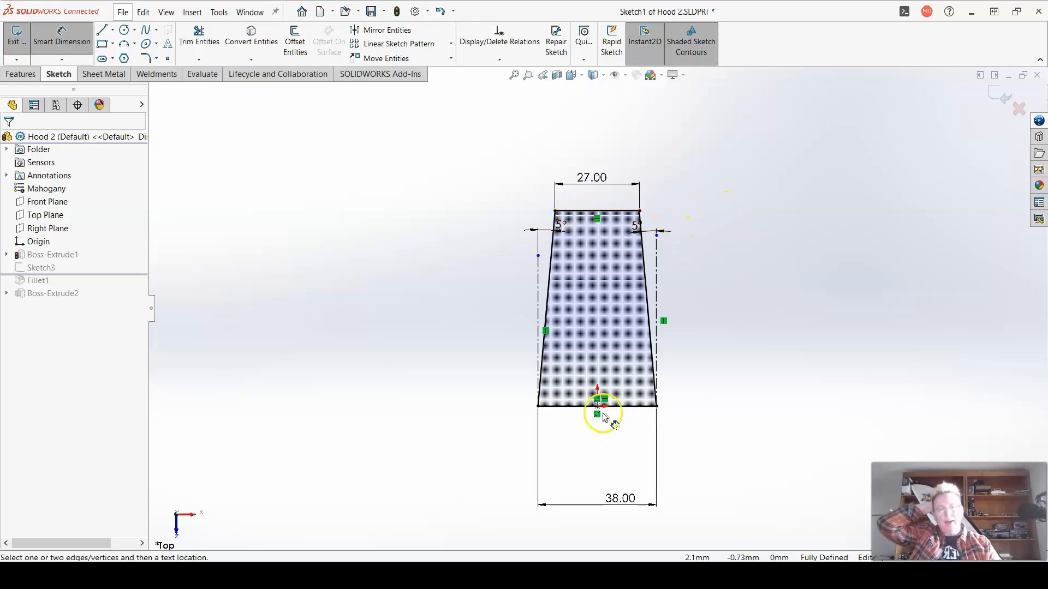
Delete both 5° angle dimensions between the trapezoid's slanted sides and the vertical construction lines
{"action": "left_click", "coordinate": [596, 214]}
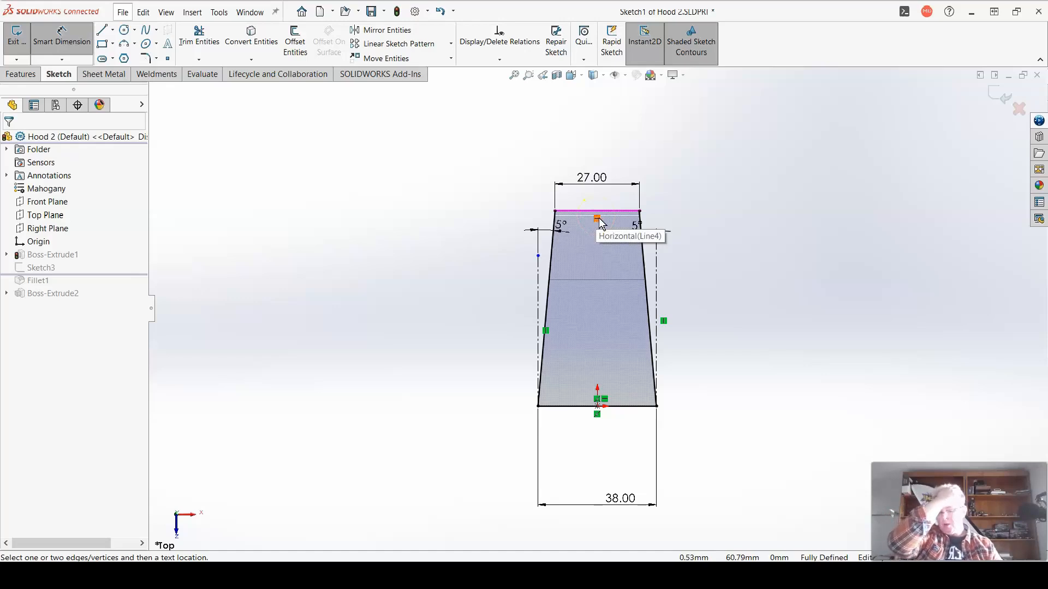
{"action": "right_click", "coordinate": [550, 227]}
{"action": "left_click", "coordinate": [506, 234]}
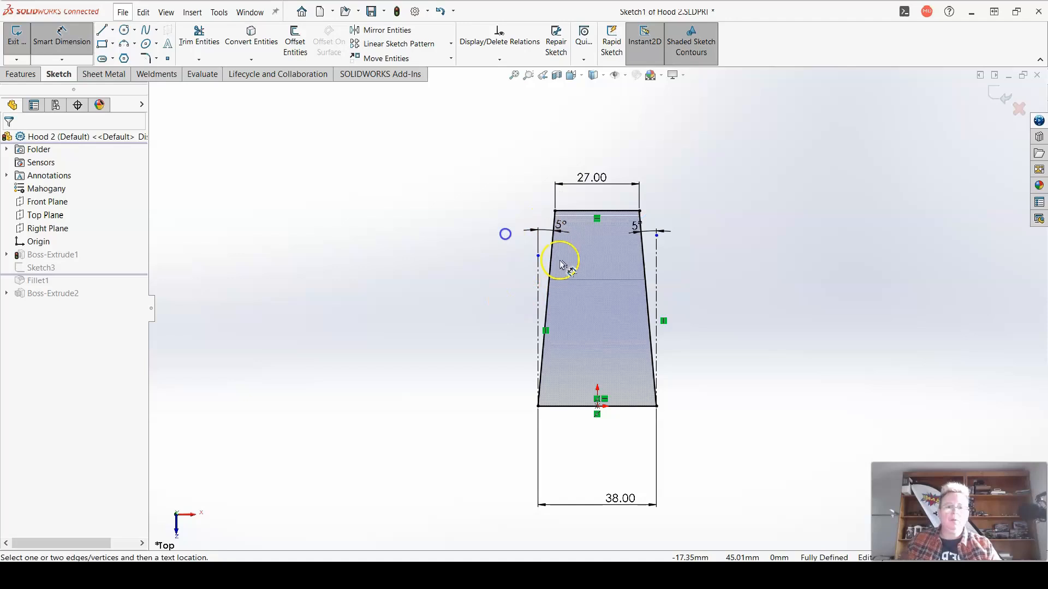
{"action": "right_click", "coordinate": [646, 233]}
{"action": "left_click", "coordinate": [855, 238]}
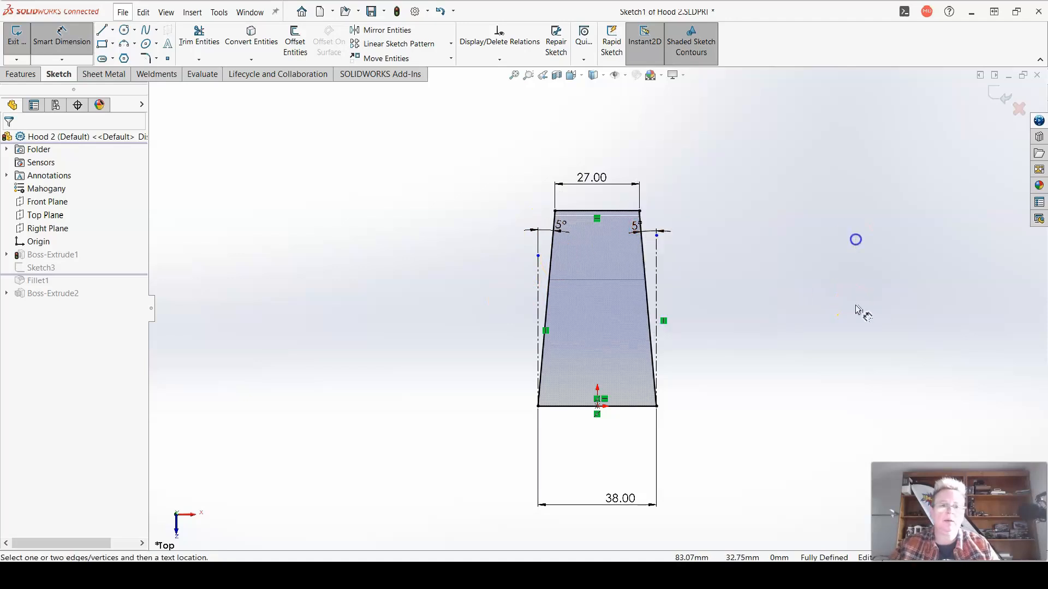
{"action": "left_click_drag", "start_coordinate": [640, 227], "coordinate": [725, 192]}
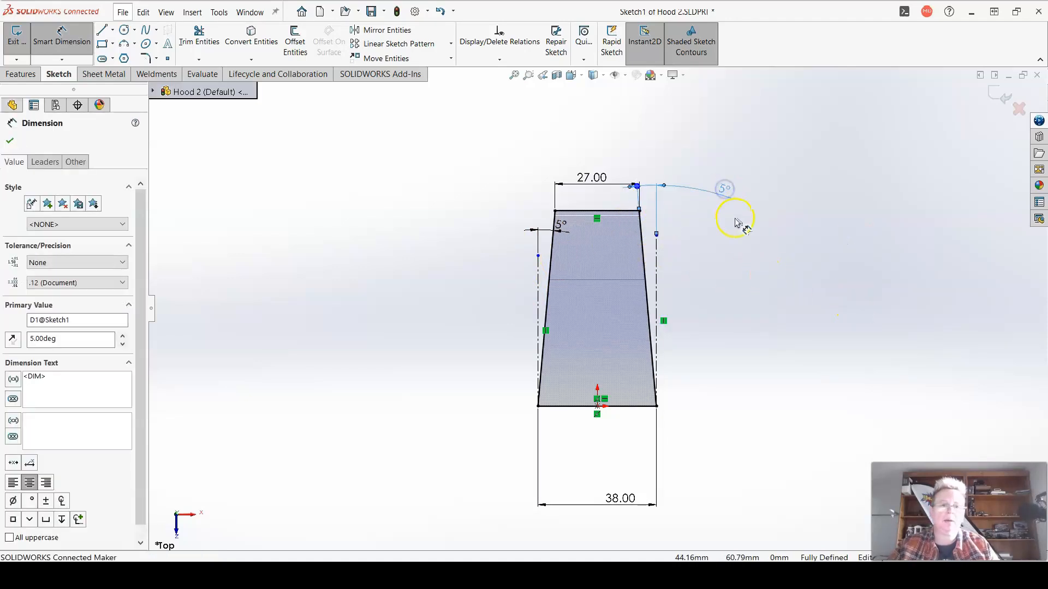
{"action": "key", "text": "Delete"}
{"action": "left_click", "coordinate": [543, 229]}
{"action": "key", "text": "Delete"}
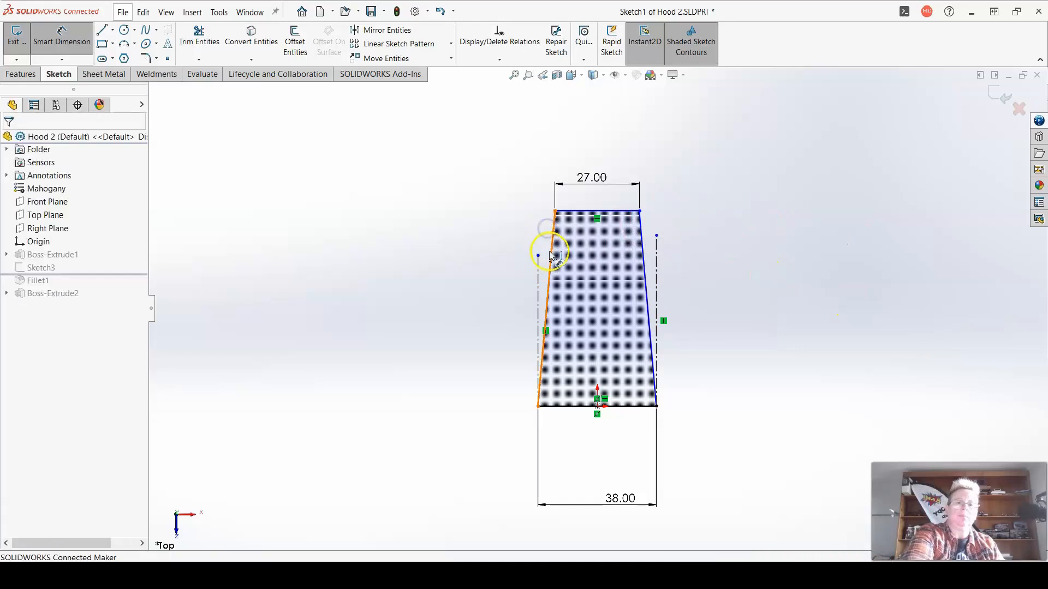
Dimension the trapezoid's length between its narrow and wide edges and set it to 44.5 mm
{"action": "left_click", "coordinate": [615, 212]}
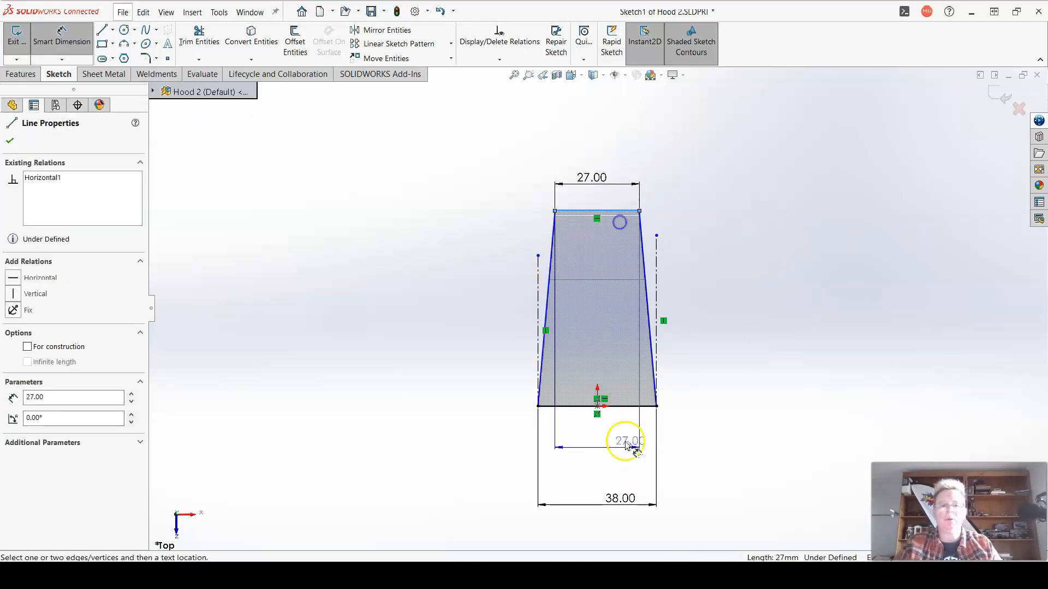
{"action": "left_click", "coordinate": [632, 407]}
{"action": "left_click", "coordinate": [742, 330]}
{"action": "type", "text": "64"}
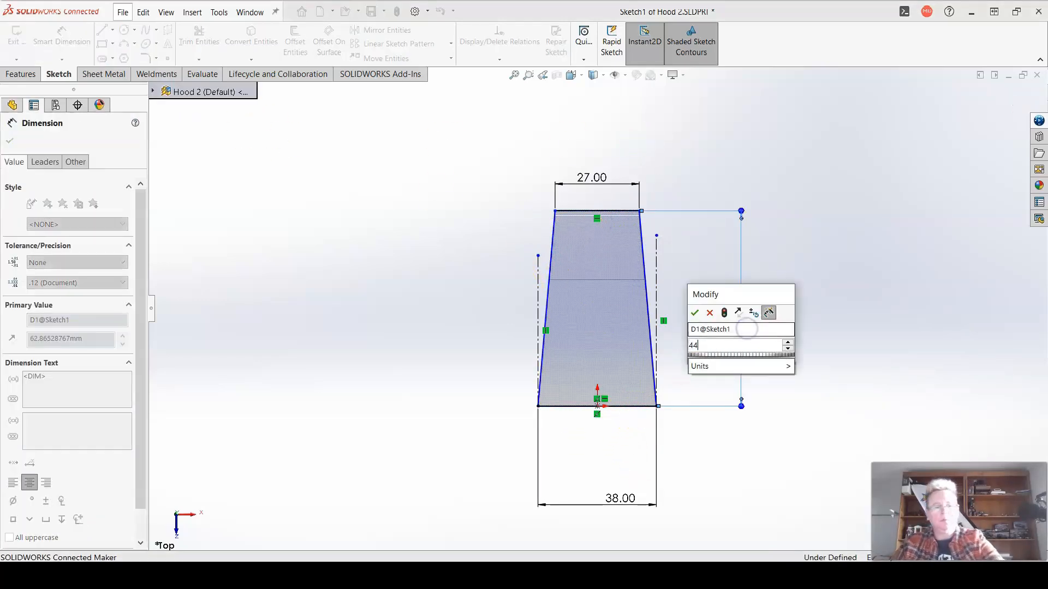
{"action": "key", "text": "Return"}
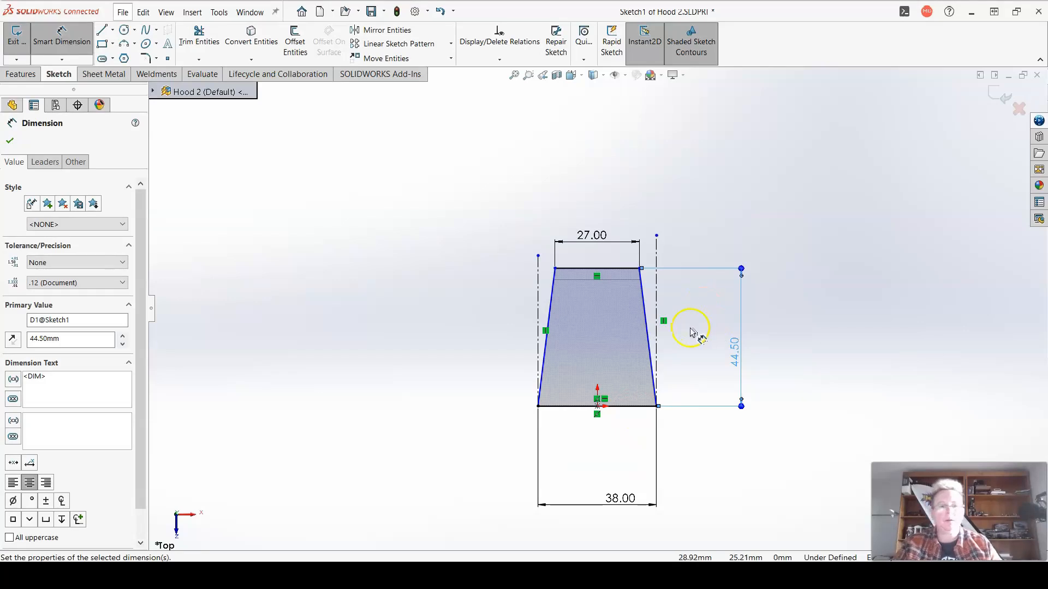
Dimension the angle between the trapezoid's right slanted side and its vertical construction line and set it to 5°
{"action": "scroll", "coordinate": [692, 332], "scroll_direction": "down", "scroll_amount": 3}
{"action": "left_click", "coordinate": [608, 310]}
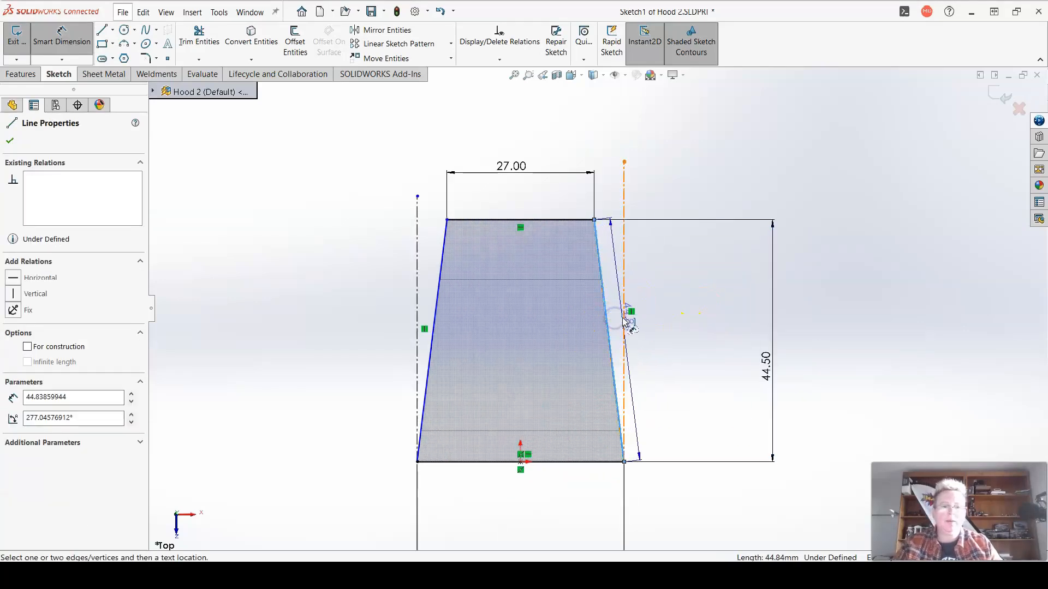
{"action": "left_click", "coordinate": [624, 322]}
{"action": "left_click", "coordinate": [618, 290]}
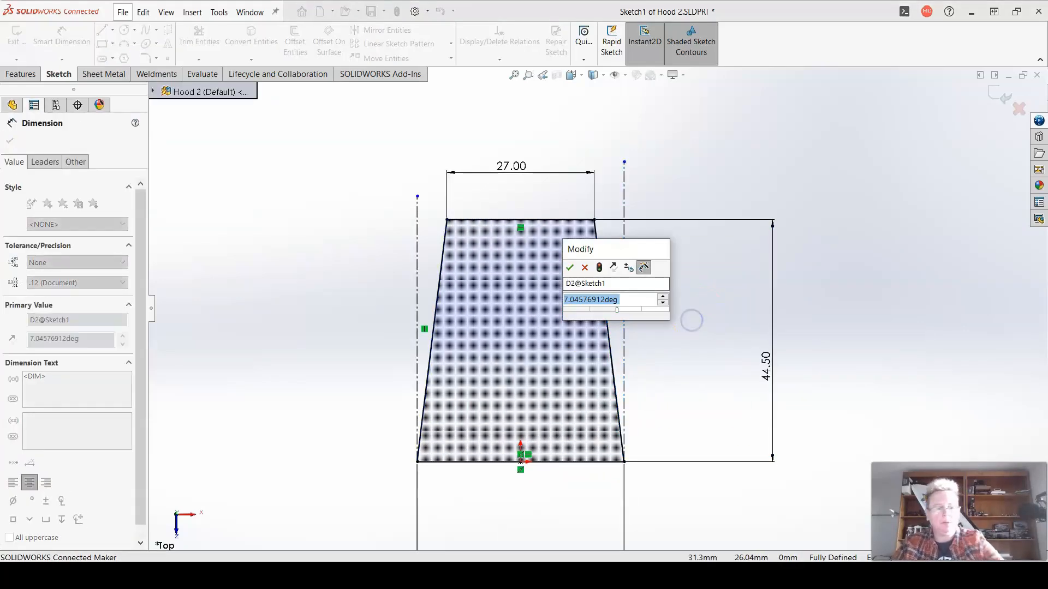
{"action": "type", "text": "5"}
{"action": "key", "text": "Return"}
Try to dimension the angle between the trapezoid's left slanted side and its vertical construction line
{"action": "left_click", "coordinate": [438, 335]}
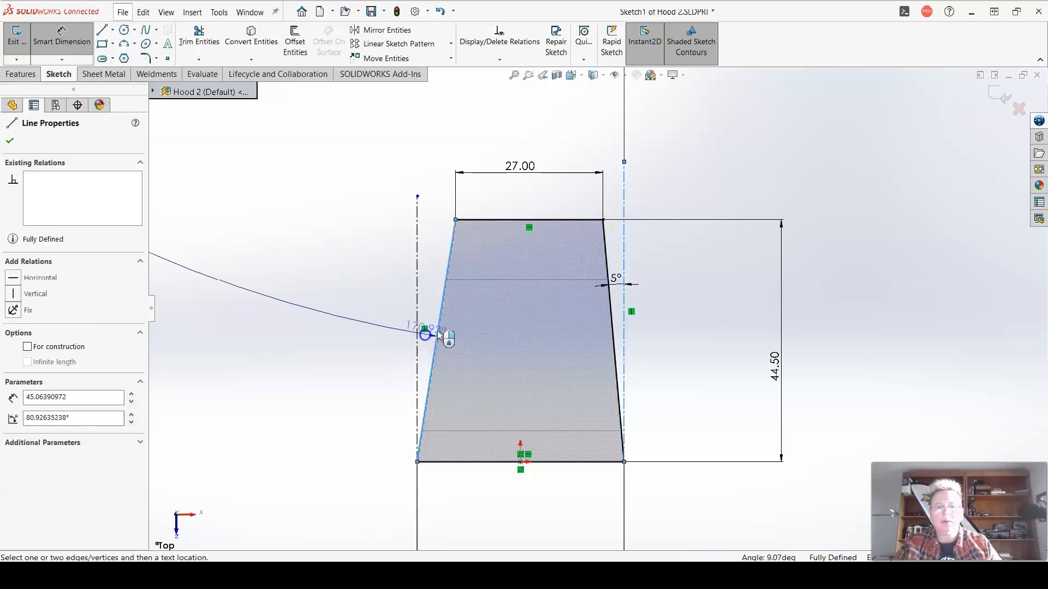
{"action": "left_click", "coordinate": [418, 338]}
{"action": "left_click", "coordinate": [424, 304]}
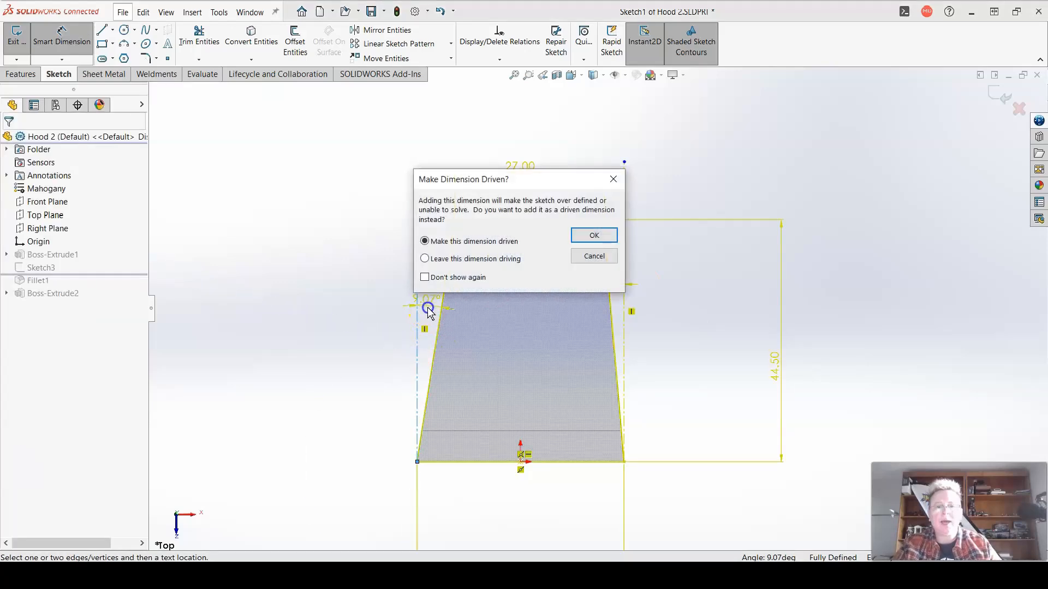
{"action": "left_click", "coordinate": [590, 256]}
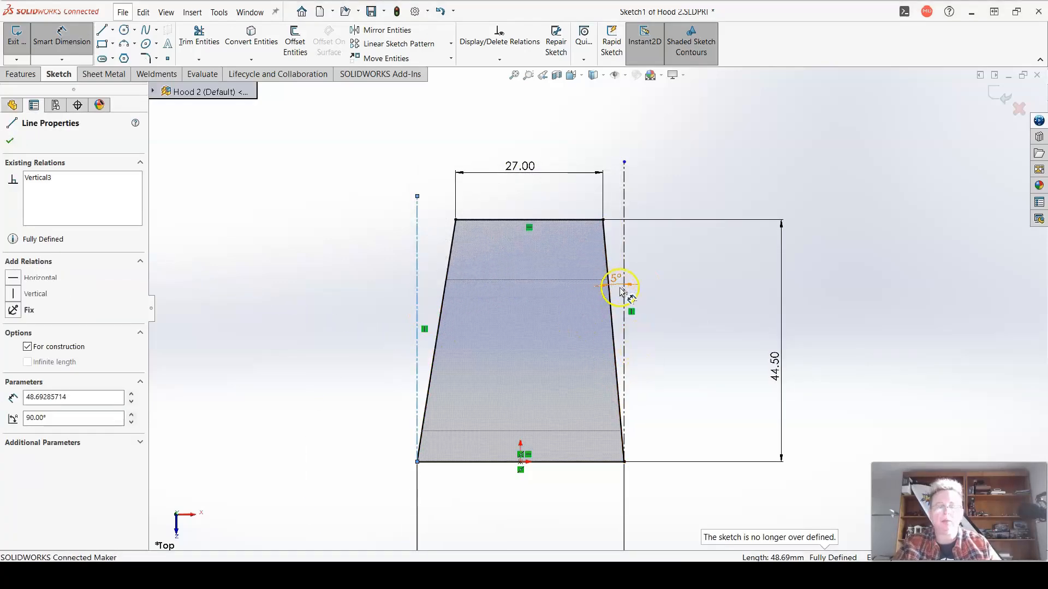
Delete the 27 mm width dimension from the trapezoid's narrow edge
{"action": "right_click", "coordinate": [517, 165]}
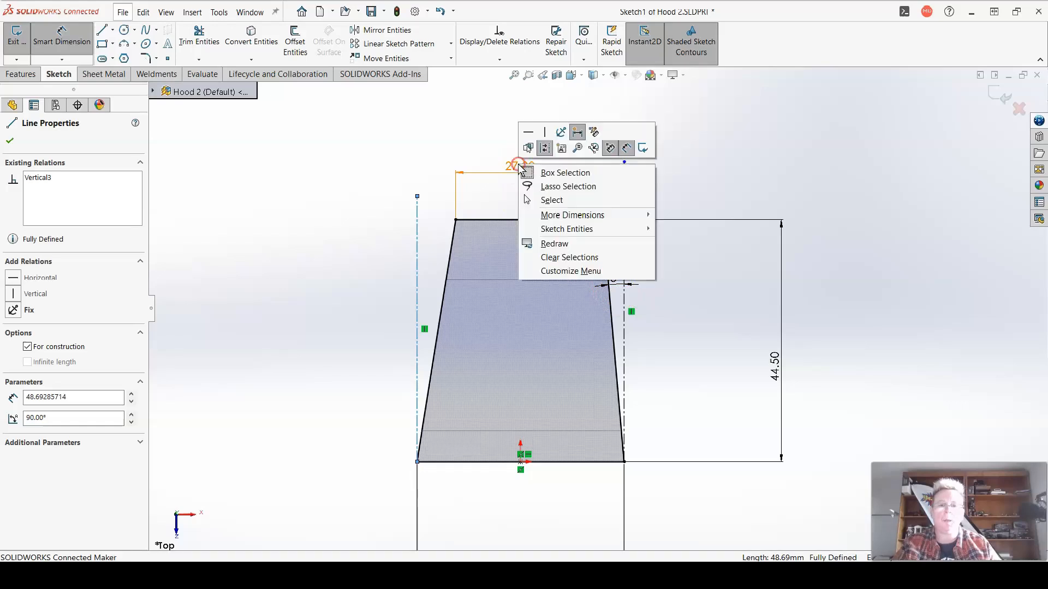
{"action": "left_click", "coordinate": [848, 174]}
{"action": "left_click", "coordinate": [586, 172]}
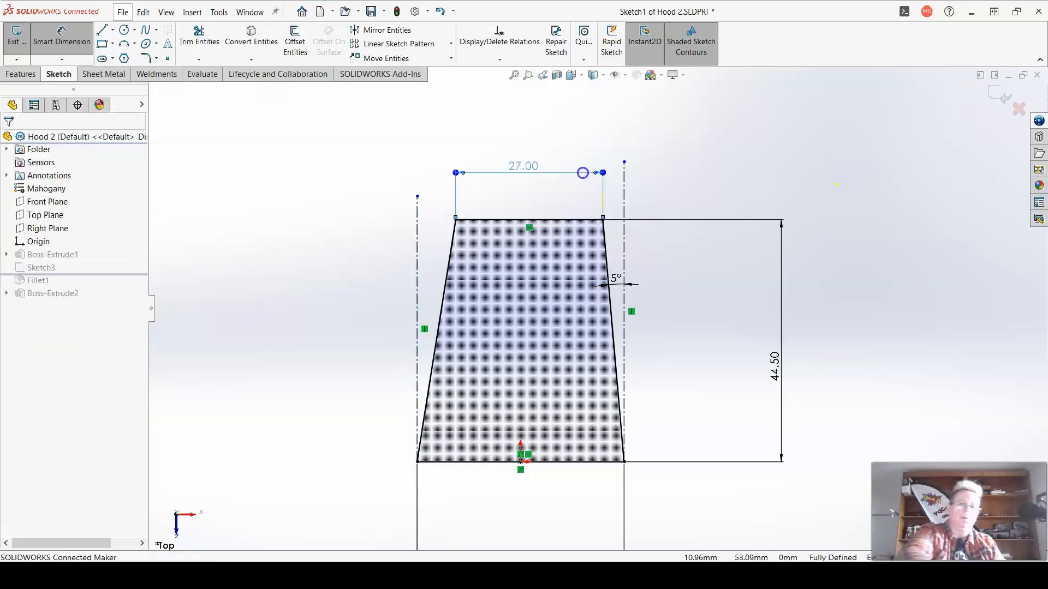
Dimension the angle between the trapezoid's left slanted side and its vertical construction line and set it to 5°
{"action": "left_click", "coordinate": [449, 266]}
{"action": "left_click", "coordinate": [418, 269]}
{"action": "left_click", "coordinate": [439, 271]}
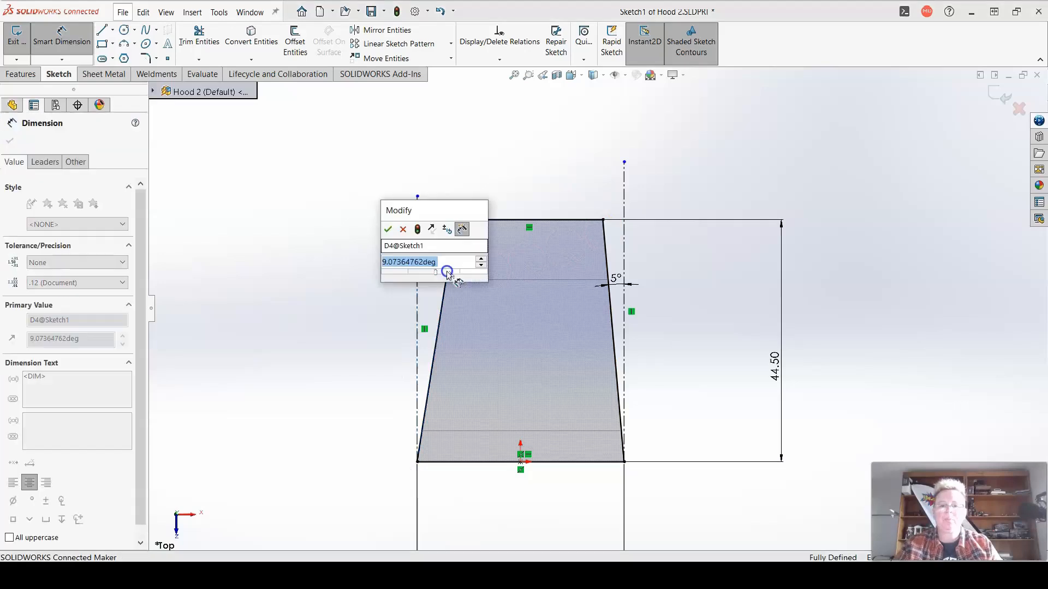
{"action": "type", "text": "5"}
{"action": "key", "text": "Return"}
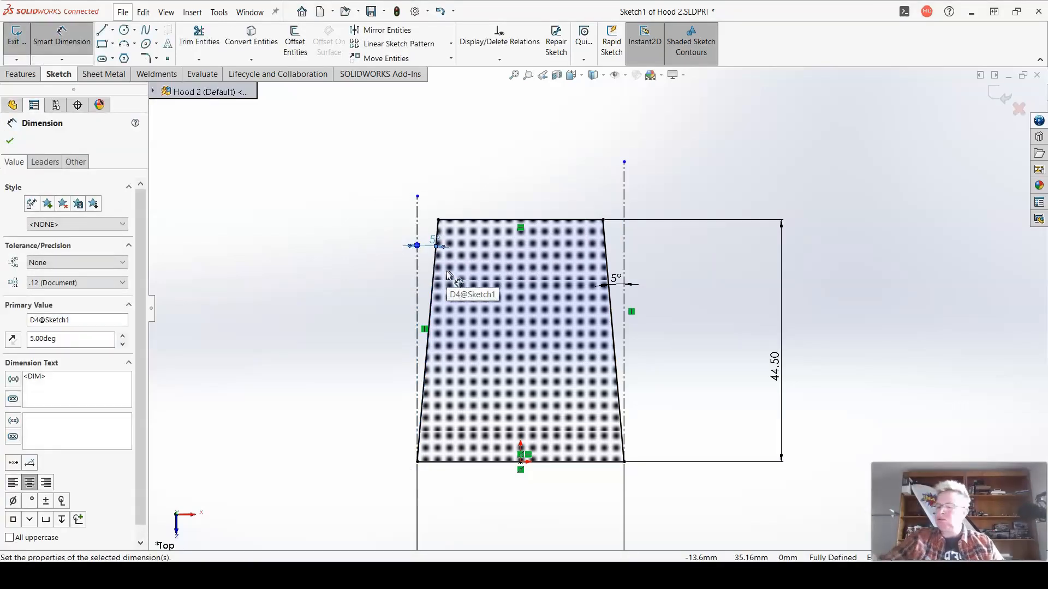
Move the 38 mm dimension closer to the trapezoid's wide edge and exit the base sketch
{"action": "scroll", "coordinate": [671, 376], "scroll_direction": "up", "scroll_amount": 4}
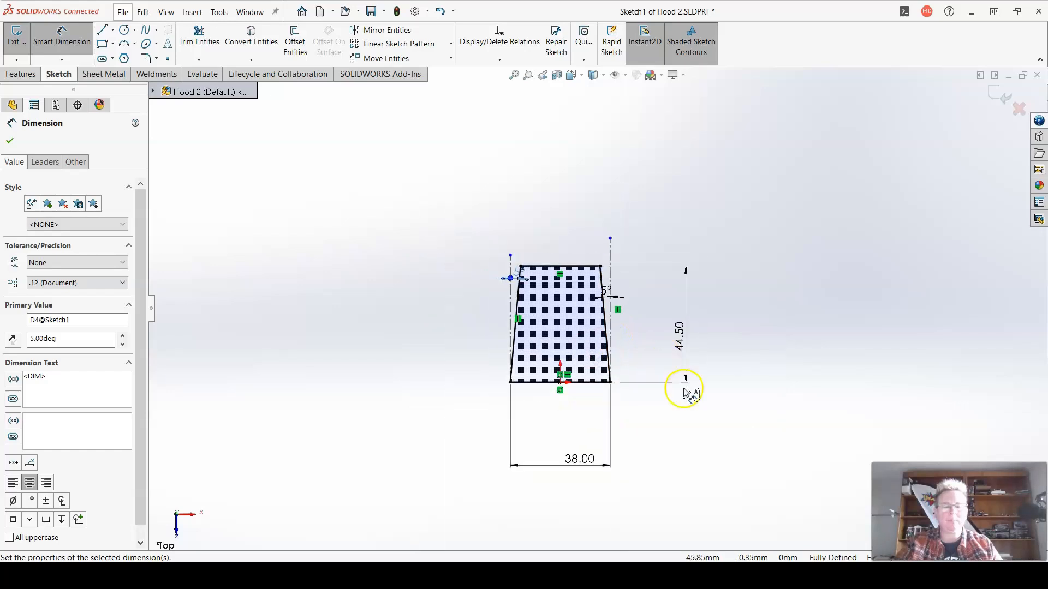
{"action": "left_click", "coordinate": [611, 453]}
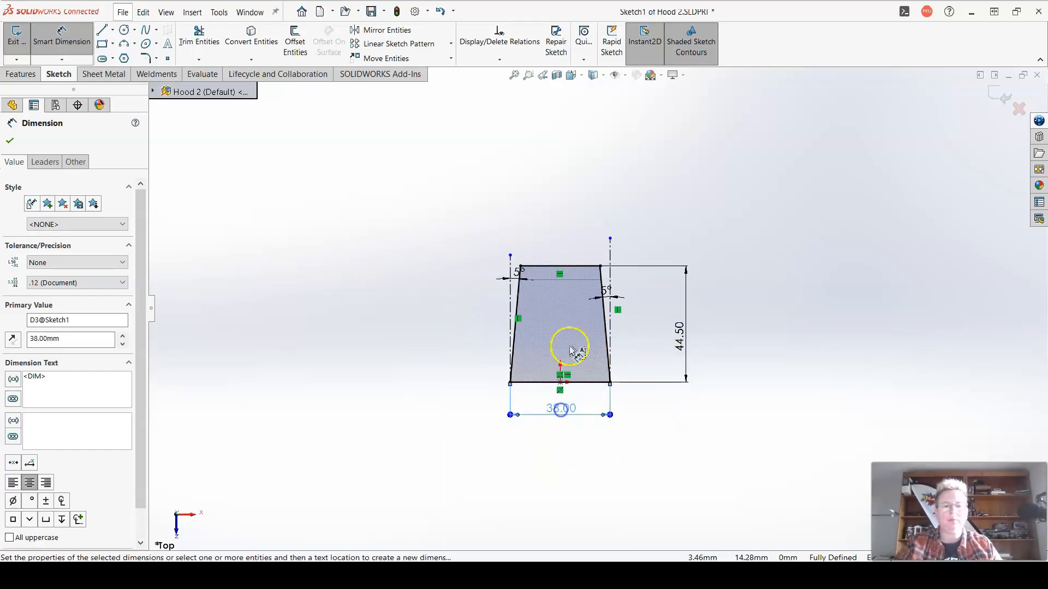
{"action": "scroll", "coordinate": [584, 305], "scroll_direction": "down", "scroll_amount": 3}
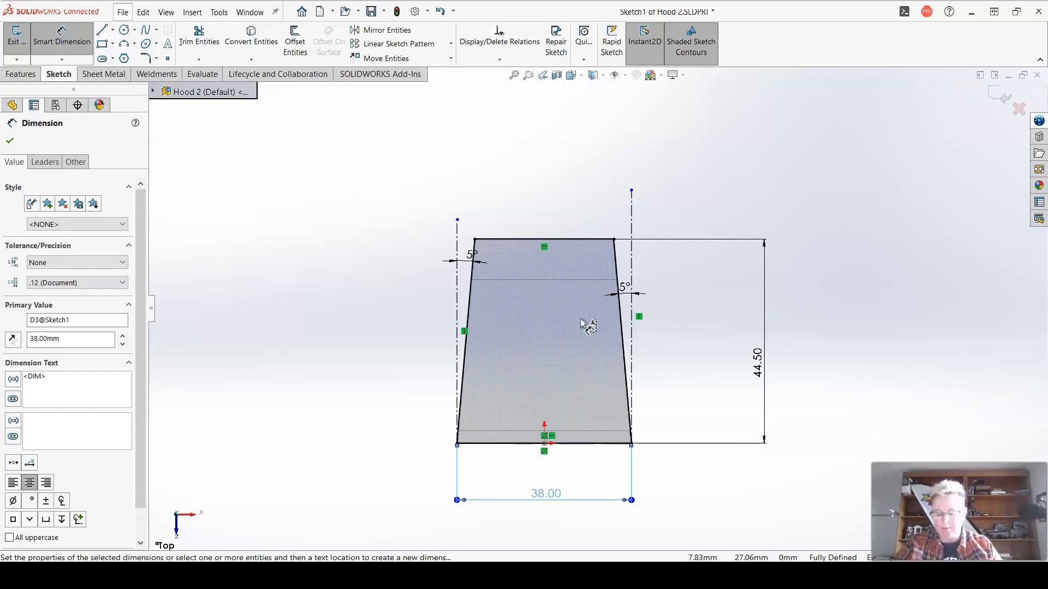
{"action": "left_click", "coordinate": [585, 240]}
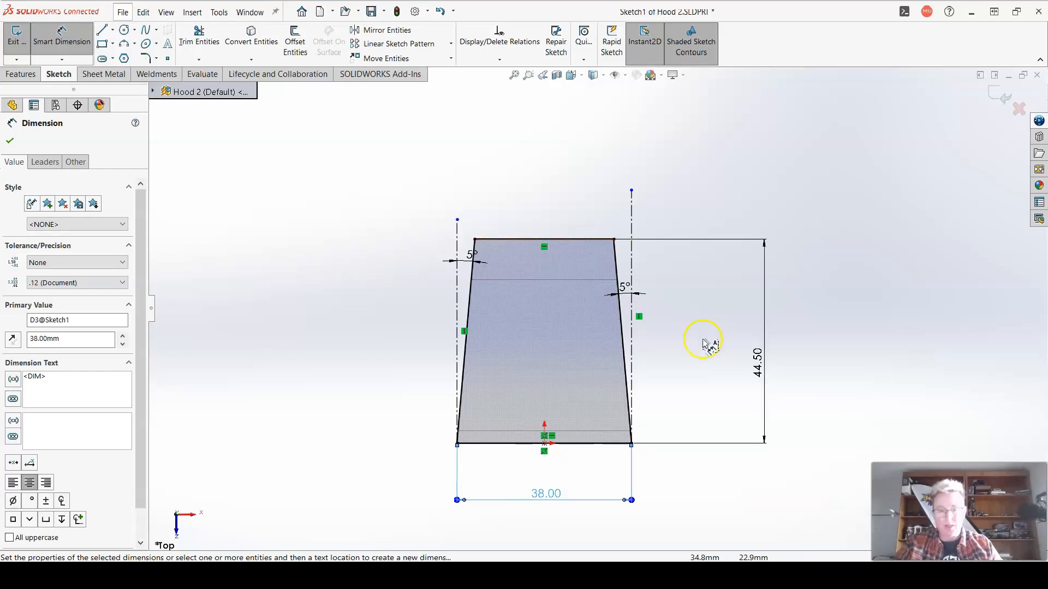
{"action": "left_click", "coordinate": [622, 343]}
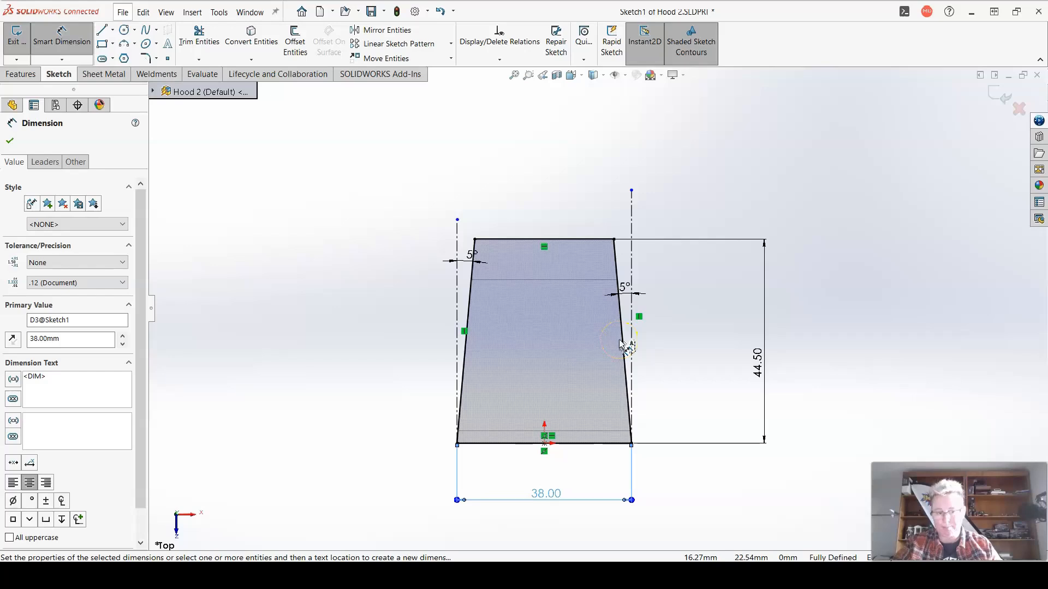
{"action": "left_click", "coordinate": [742, 347]}
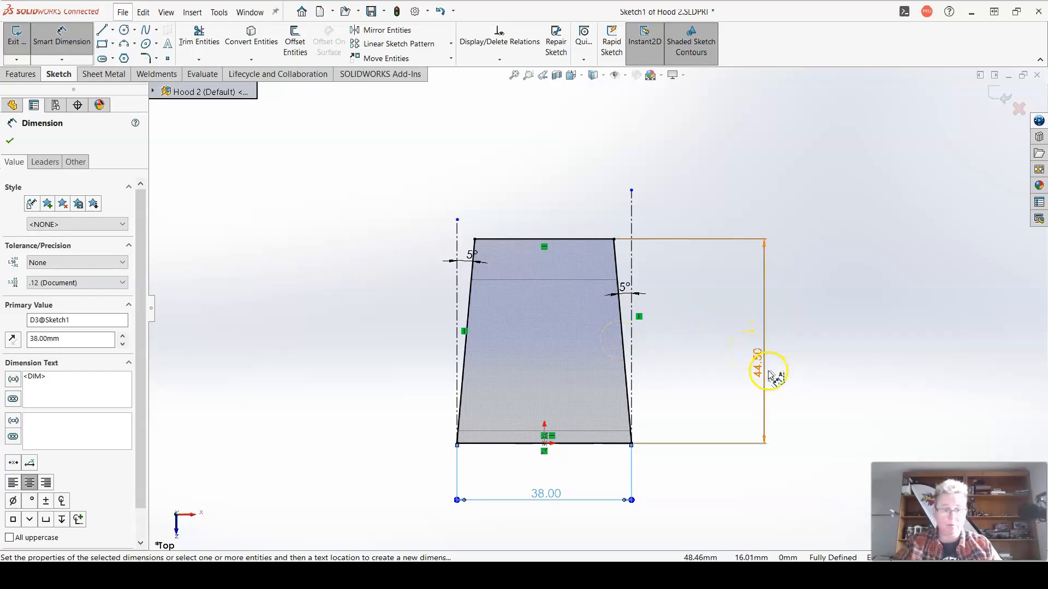
{"action": "left_click", "coordinate": [12, 40]}
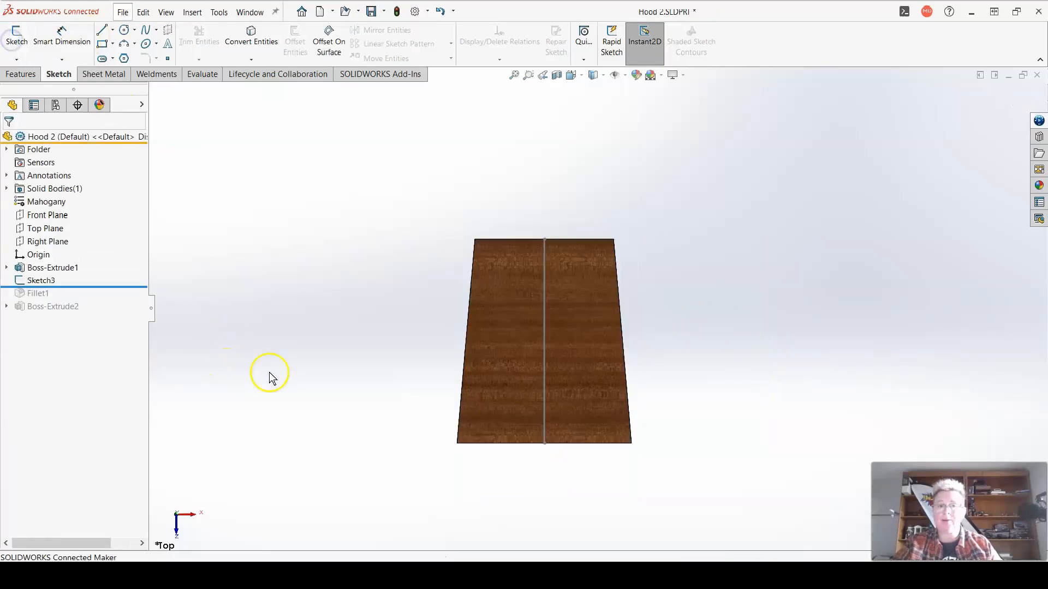
{"action": "mouse_move", "coordinate": [269, 374]}
{"action": "middle_mouse_down"}
{"action": "mouse_move", "coordinate": [421, 302]}
{"action": "mouse_move", "coordinate": [360, 257]}
{"action": "mouse_move", "coordinate": [322, 476]}
{"action": "mouse_move", "coordinate": [313, 398]}
{"action": "middle_mouse_up"}
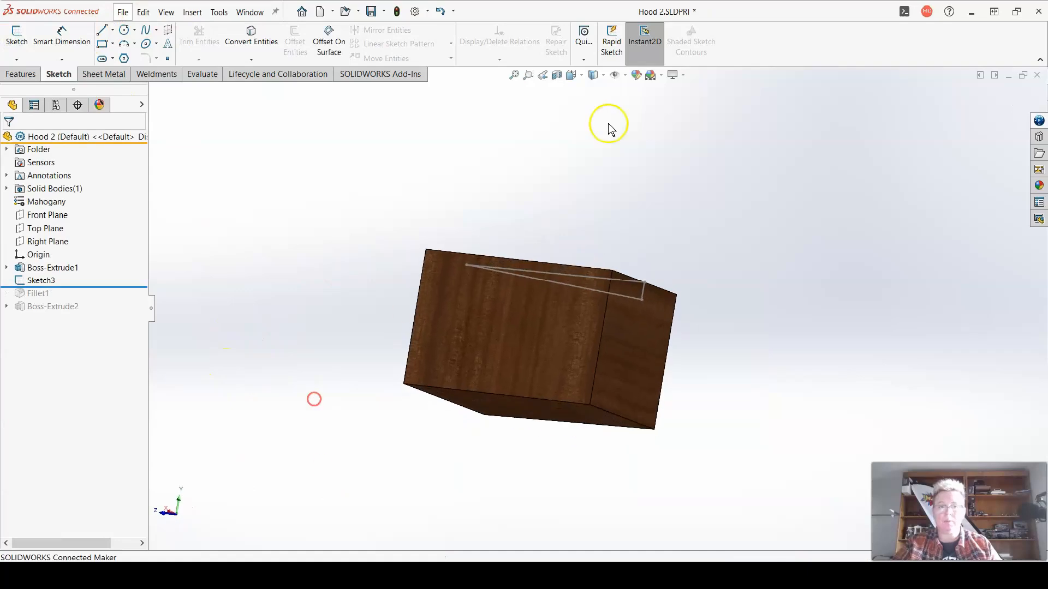
Cut-extrude the triangular wedge sketch through all of the block in both directions to slope its top
{"action": "left_click", "coordinate": [579, 75]}
{"action": "left_click", "coordinate": [599, 126]}
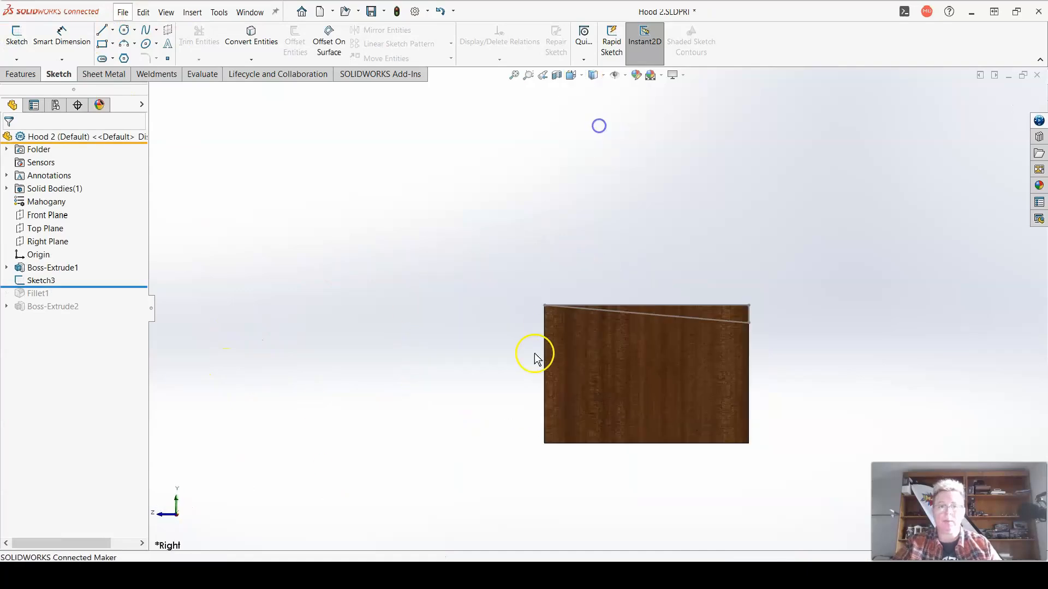
{"action": "left_click", "coordinate": [47, 281]}
{"action": "left_click", "coordinate": [23, 75]}
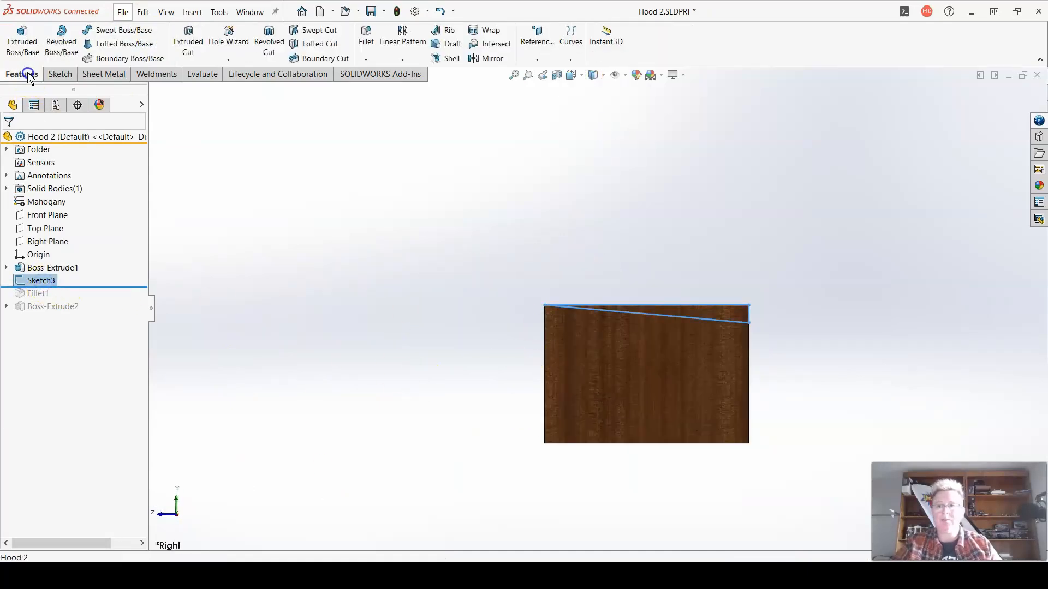
{"action": "left_click", "coordinate": [188, 42]}
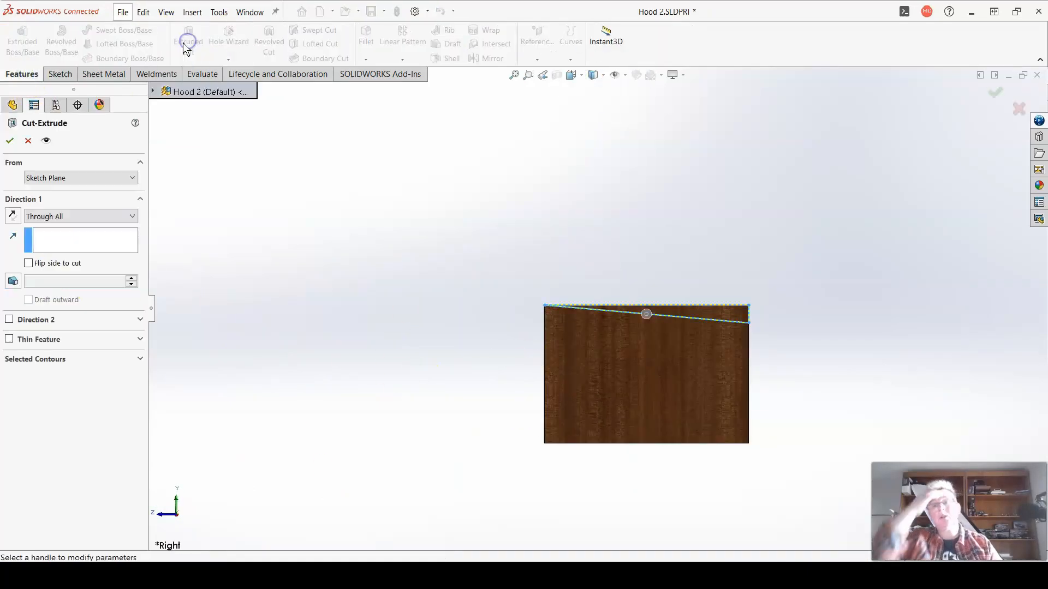
{"action": "left_click", "coordinate": [93, 216]}
{"action": "left_click", "coordinate": [104, 247]}
{"action": "mouse_move", "coordinate": [562, 281]}
{"action": "middle_mouse_down"}
{"action": "mouse_move", "coordinate": [440, 326]}
{"action": "mouse_move", "coordinate": [551, 304]}
{"action": "mouse_move", "coordinate": [587, 283]}
{"action": "mouse_move", "coordinate": [557, 320]}
{"action": "mouse_move", "coordinate": [574, 285]}
{"action": "middle_mouse_up"}
{"action": "left_click", "coordinate": [10, 140]}
{"action": "left_click", "coordinate": [374, 266]}
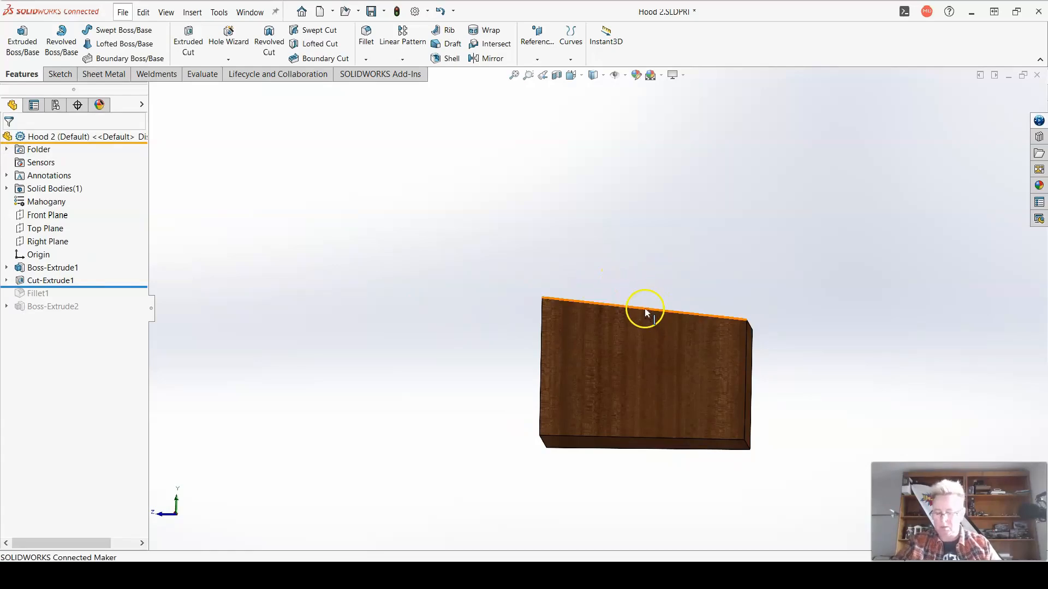
{"action": "middle_click_drag", "start_coordinate": [648, 305], "coordinate": [552, 377]}
Roll the model forward past Boss-Extrude2 and delete the broken Fillet1 feature
{"action": "left_click_drag", "start_coordinate": [116, 287], "coordinate": [115, 329]}
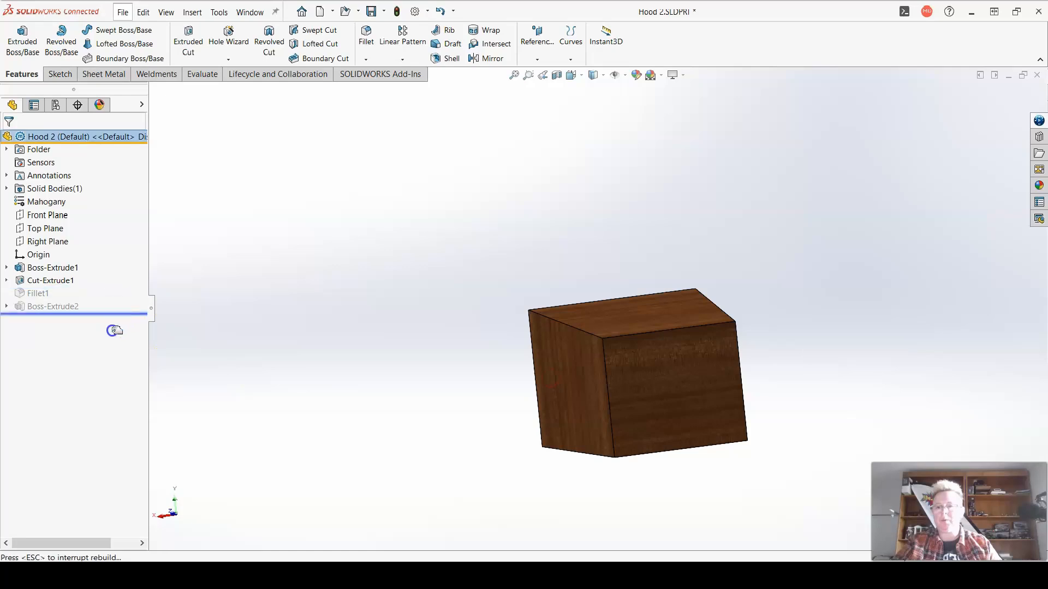
{"action": "middle_click_drag", "start_coordinate": [562, 324], "coordinate": [611, 365]}
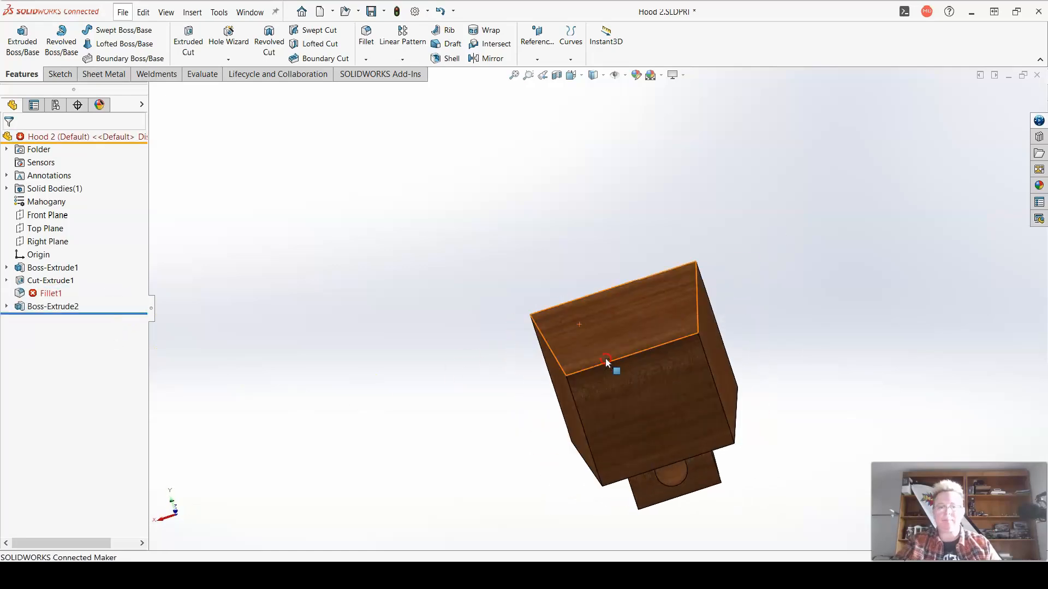
{"action": "right_click", "coordinate": [44, 295]}
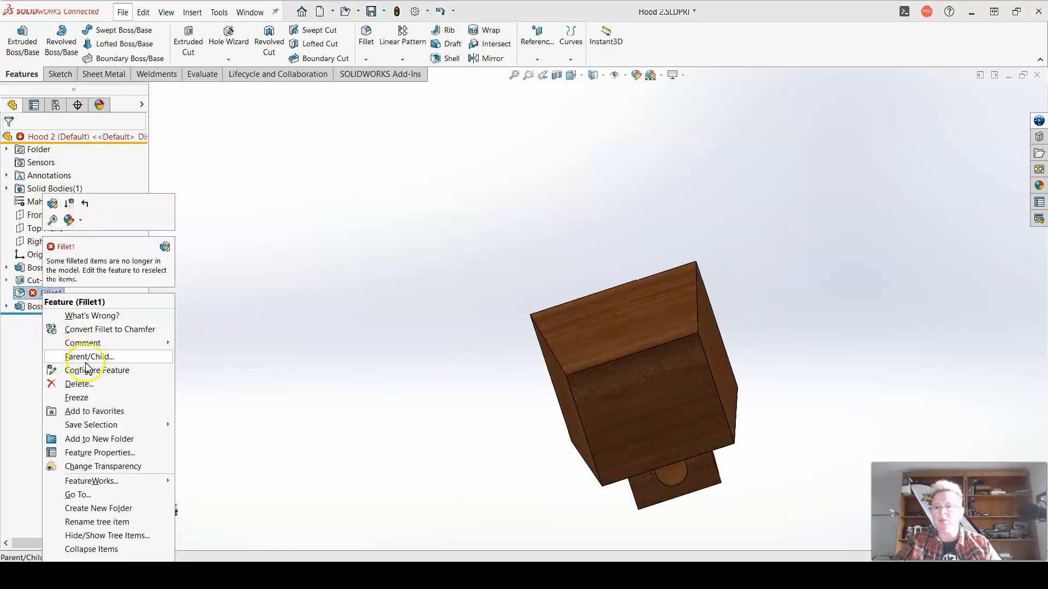
{"action": "left_click", "coordinate": [73, 384]}
{"action": "left_click", "coordinate": [604, 142]}
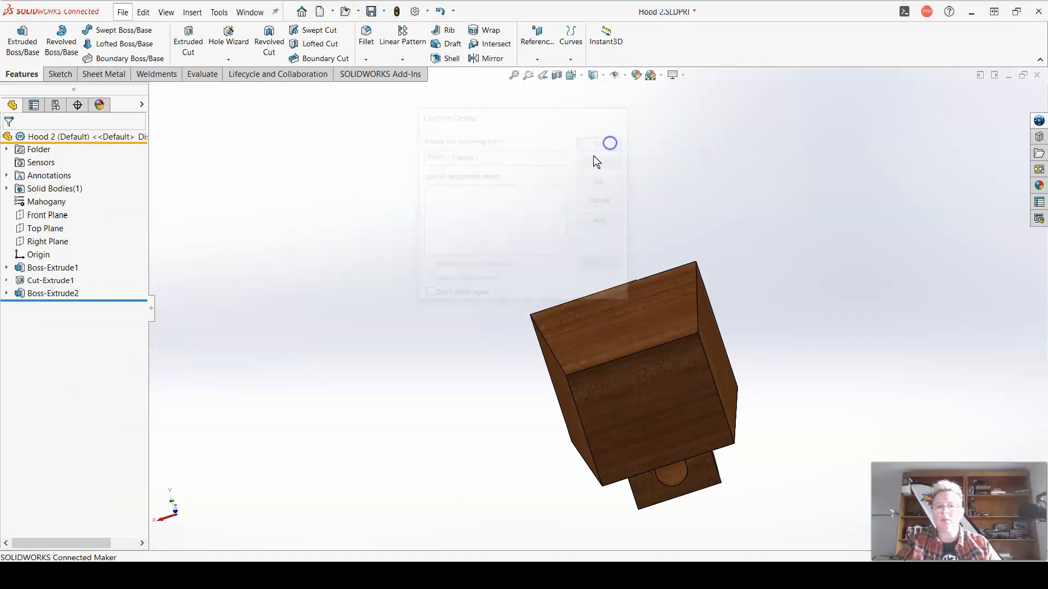
{"action": "middle_click_drag", "start_coordinate": [609, 142], "coordinate": [589, 233]}
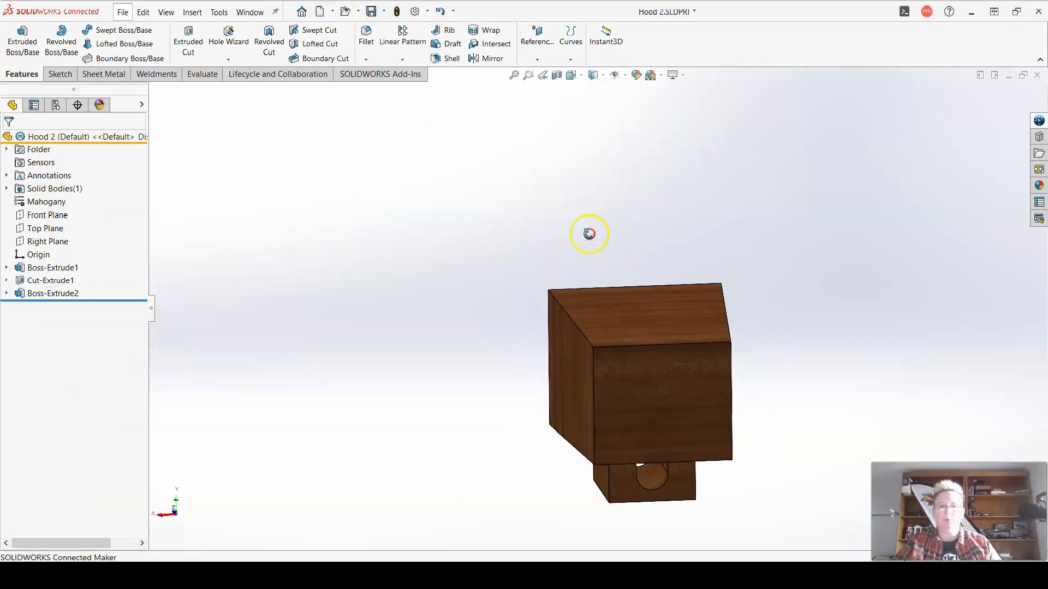
Fillet the two long side edges of the sloped top face with a 6.5 mm radius
{"action": "left_click", "coordinate": [367, 39]}
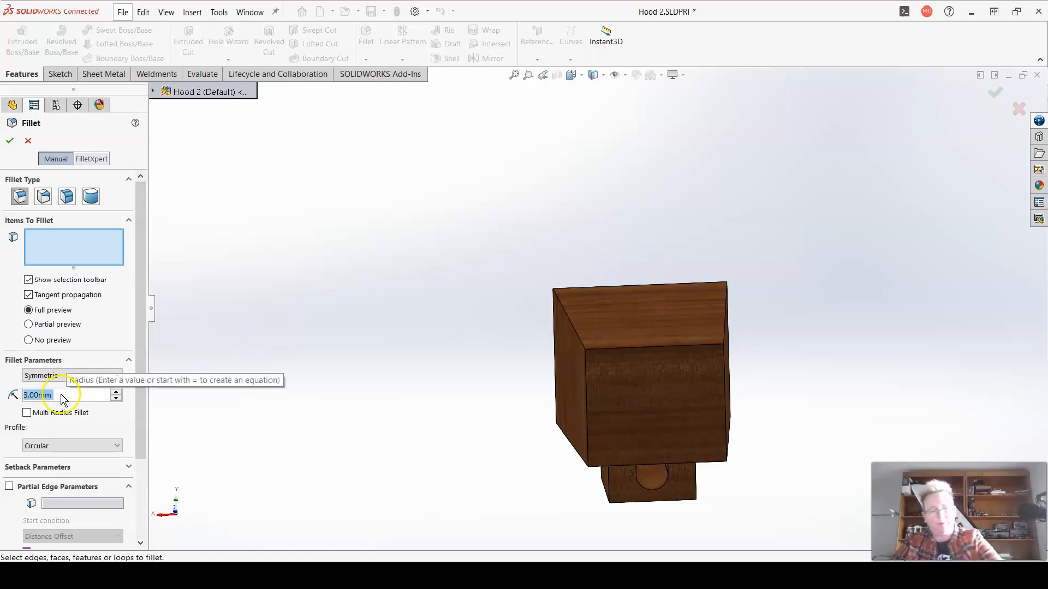
{"action": "type", "text": "6.5"}
{"action": "key", "text": "Return"}
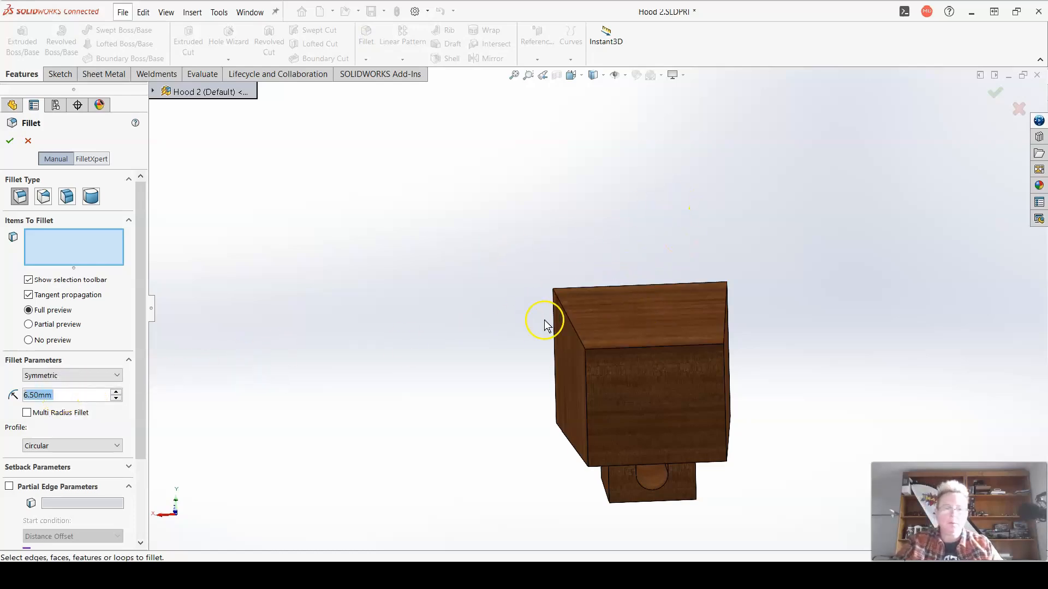
{"action": "left_click", "coordinate": [571, 330]}
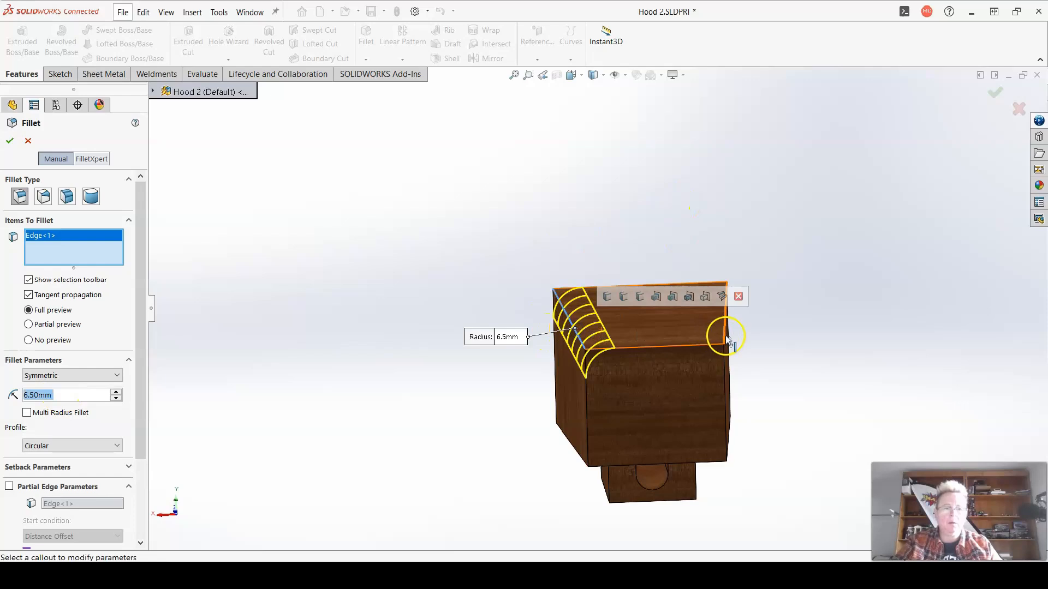
{"action": "left_click", "coordinate": [730, 344]}
{"action": "middle_click_drag", "start_coordinate": [714, 379], "coordinate": [676, 456]}
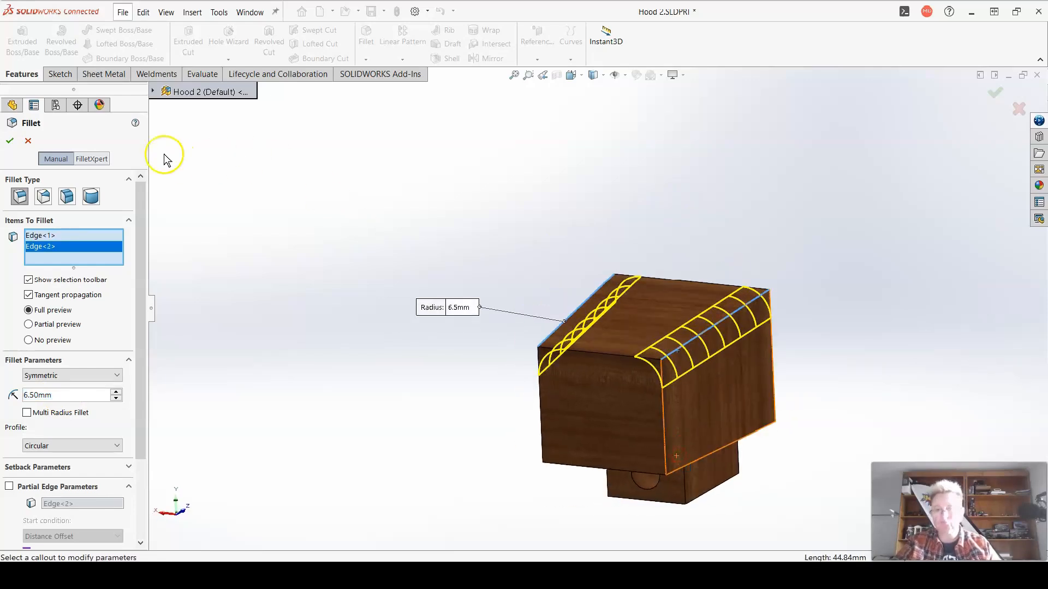
{"action": "left_click", "coordinate": [11, 141]}
{"action": "middle_click_drag", "start_coordinate": [330, 247], "coordinate": [483, 311]}
Measure the distance between the two vertical edges of the block's narrow end face
{"action": "left_click", "coordinate": [156, 74]}
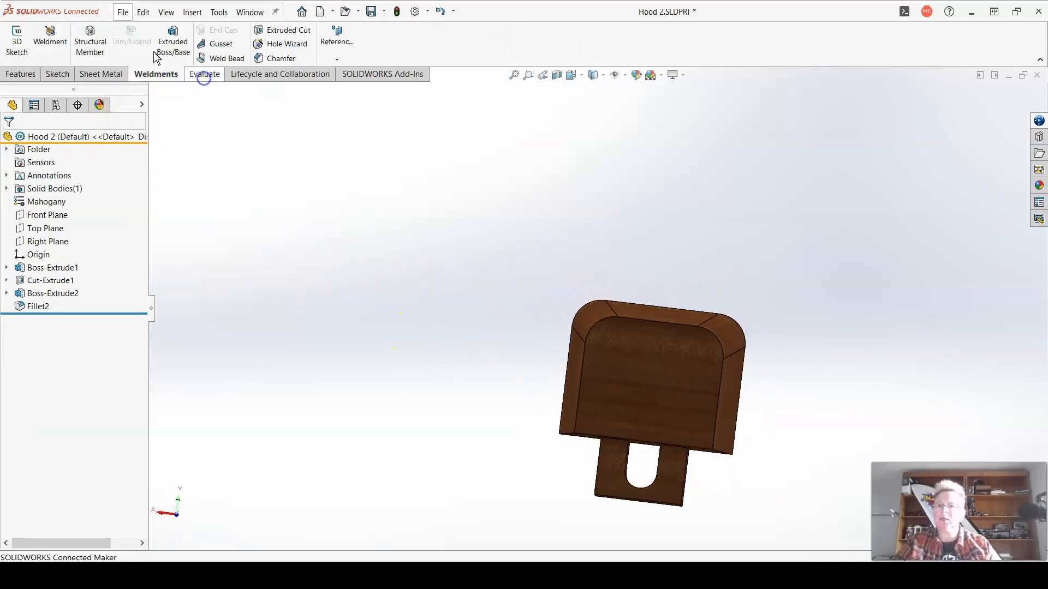
{"action": "left_click", "coordinate": [202, 74]}
{"action": "left_click", "coordinate": [117, 38]}
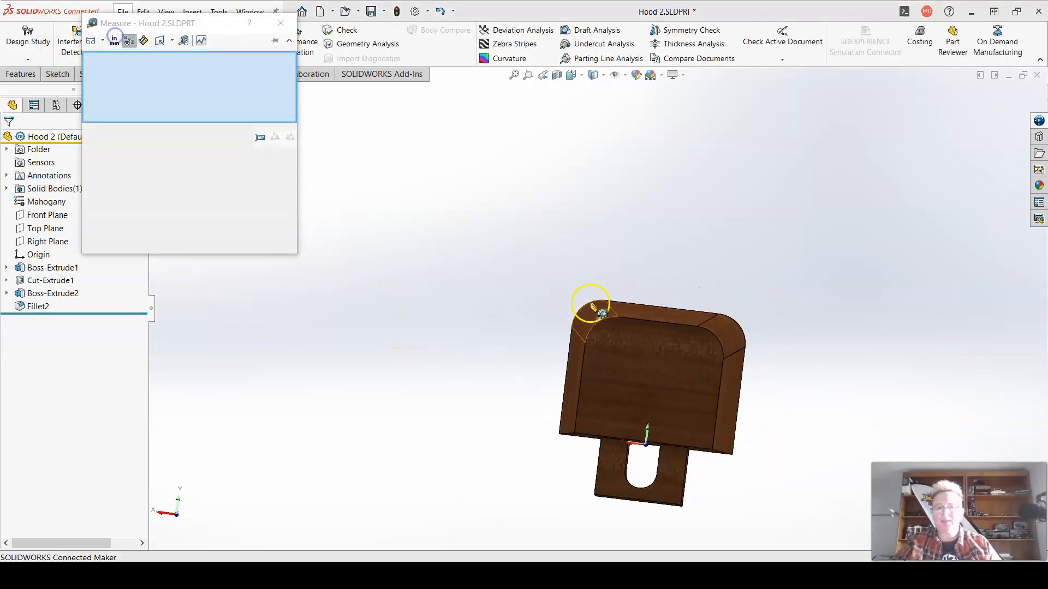
{"action": "left_click", "coordinate": [581, 392]}
{"action": "left_click", "coordinate": [716, 416]}
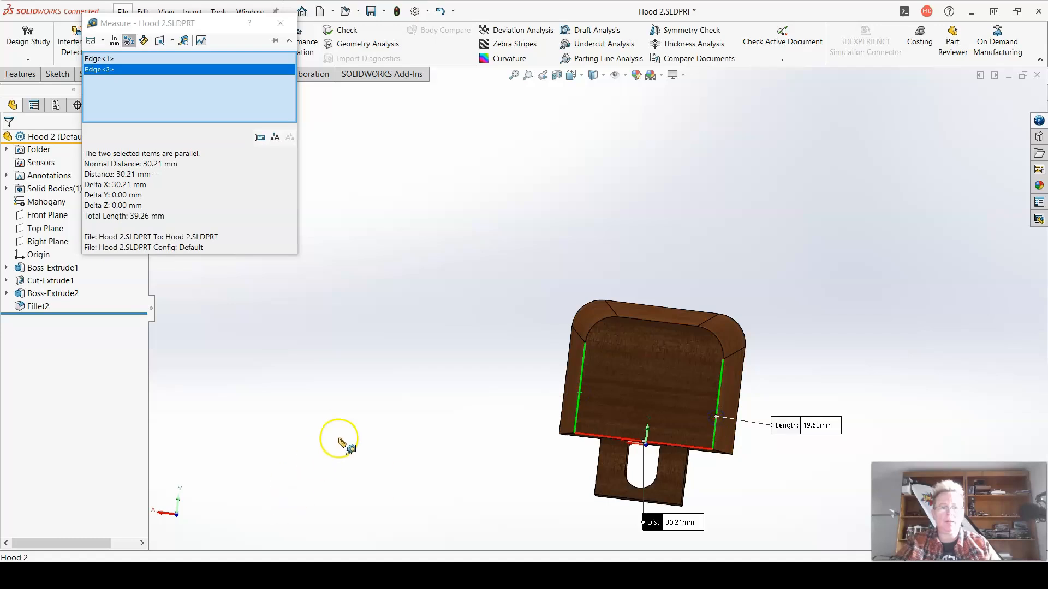
{"action": "middle_click_drag", "start_coordinate": [363, 392], "coordinate": [376, 370]}
{"action": "scroll", "coordinate": [704, 492], "scroll_direction": "down", "scroll_amount": 5}
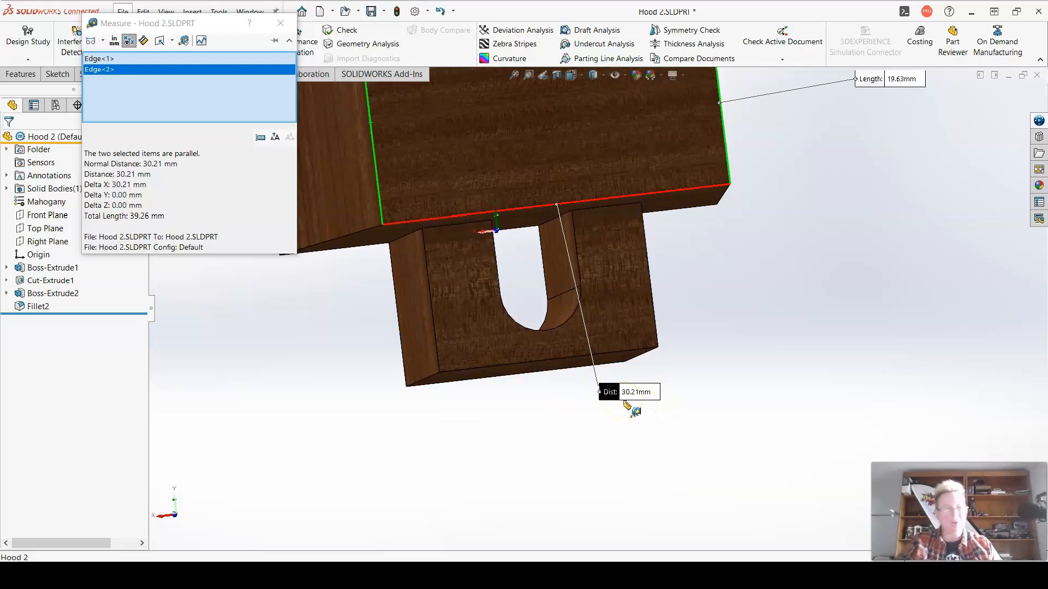
{"action": "left_click", "coordinate": [281, 23]}
{"action": "scroll", "coordinate": [475, 248], "scroll_direction": "up", "scroll_amount": 5}
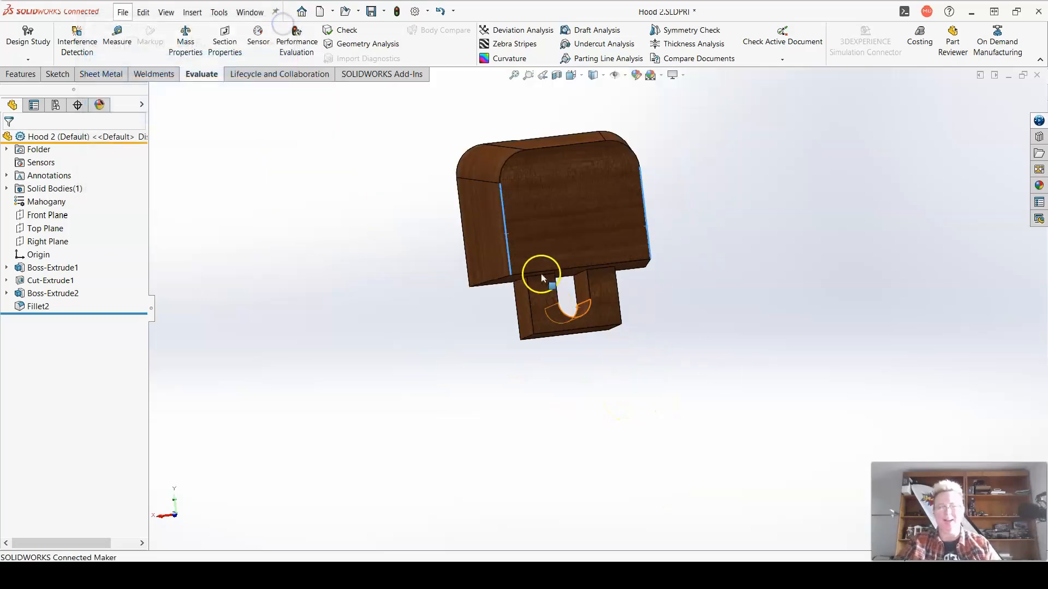
Save the Hood 2 part and clear the edge selection
{"action": "middle_click_drag", "start_coordinate": [542, 278], "coordinate": [529, 381]}
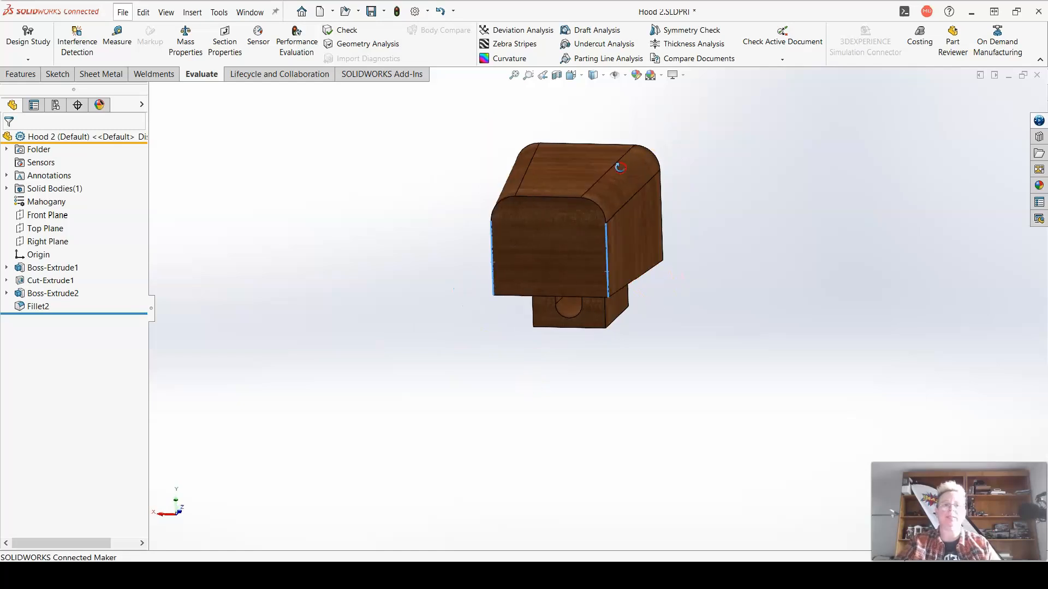
{"action": "middle_click_drag", "start_coordinate": [620, 167], "coordinate": [561, 175]}
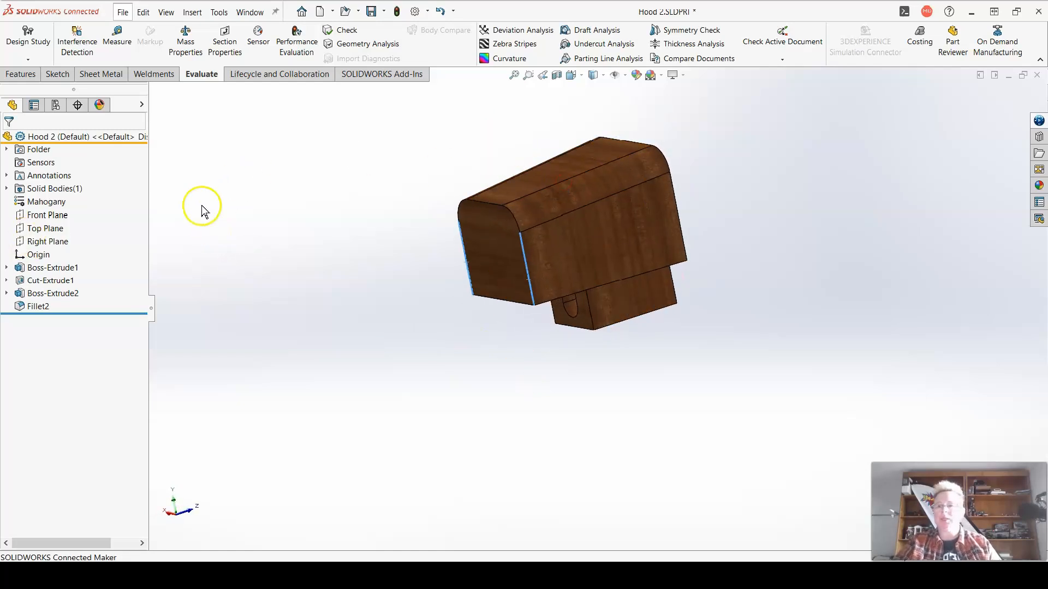
{"action": "left_click", "coordinate": [371, 12]}
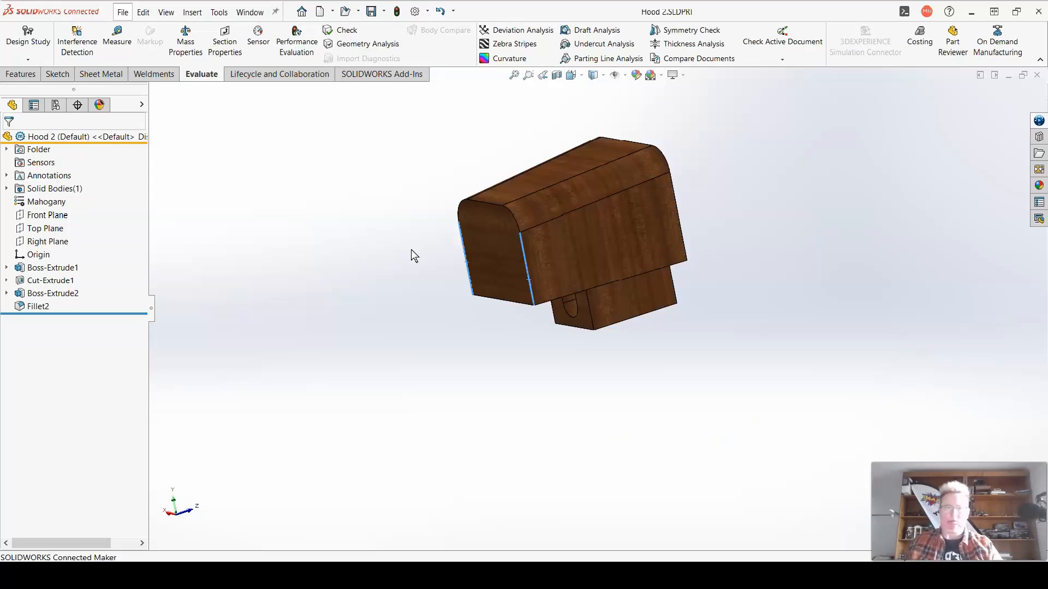
{"action": "middle_click_drag", "start_coordinate": [575, 242], "coordinate": [616, 220]}
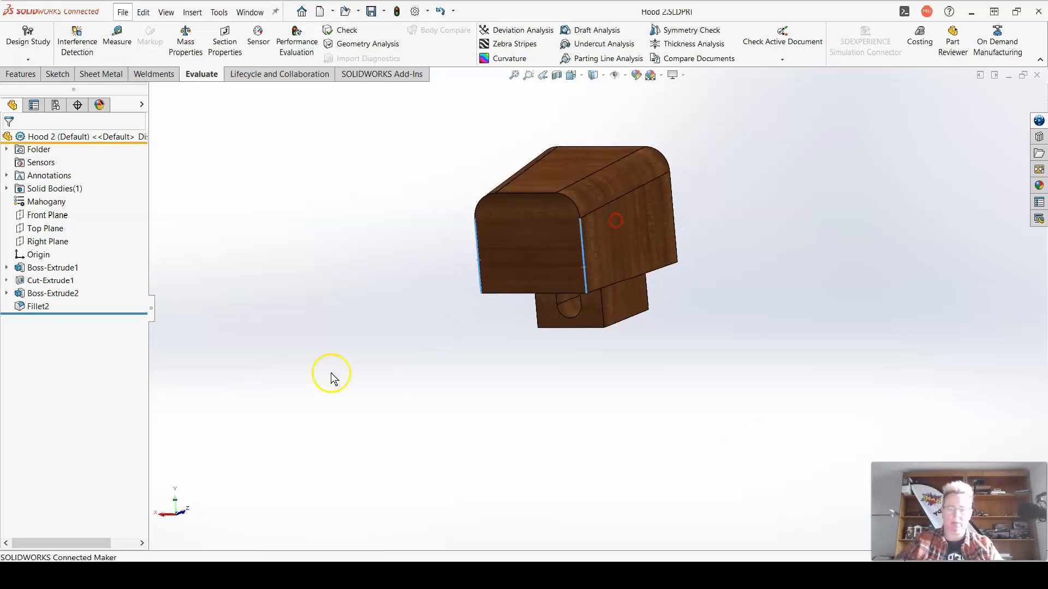
{"action": "right_click", "coordinate": [59, 284]}
{"action": "left_click", "coordinate": [342, 158]}
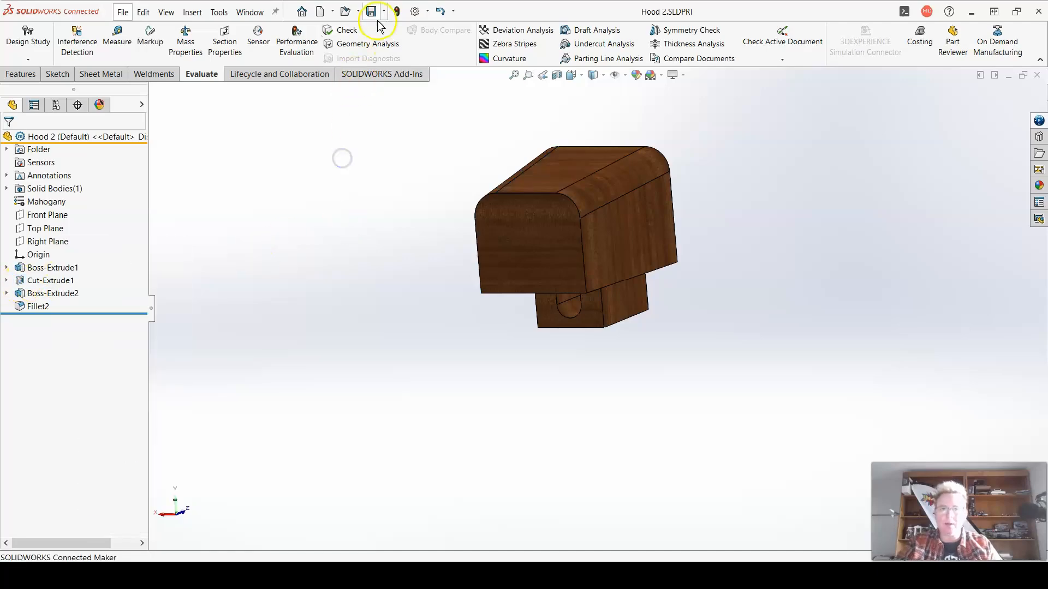
Save the part under the new file name Hood 3 in the Hoods folder
{"action": "left_click", "coordinate": [384, 12]}
{"action": "left_click", "coordinate": [397, 57]}
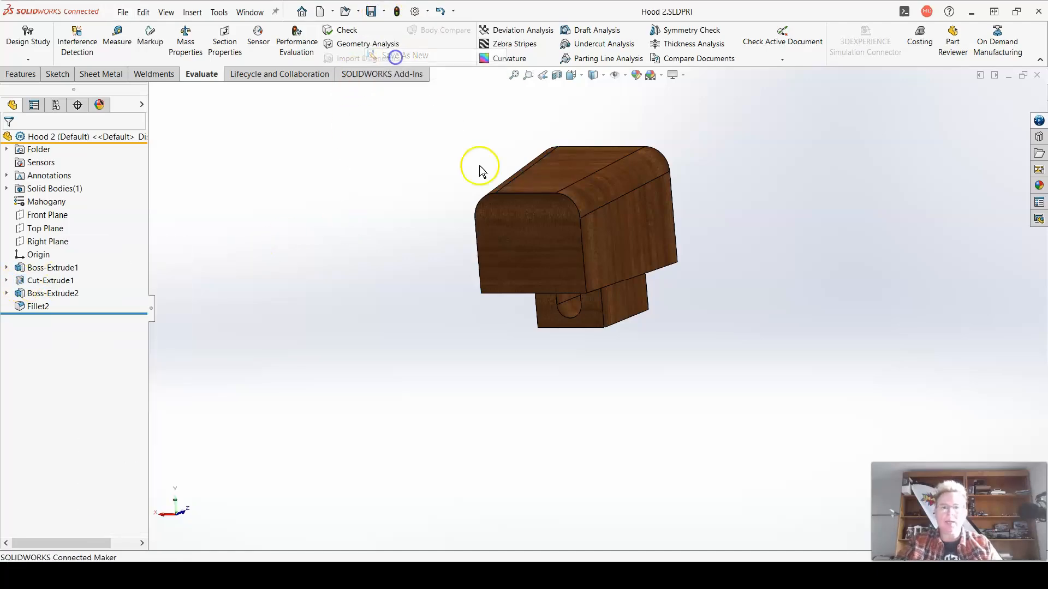
{"action": "left_click", "coordinate": [146, 348]}
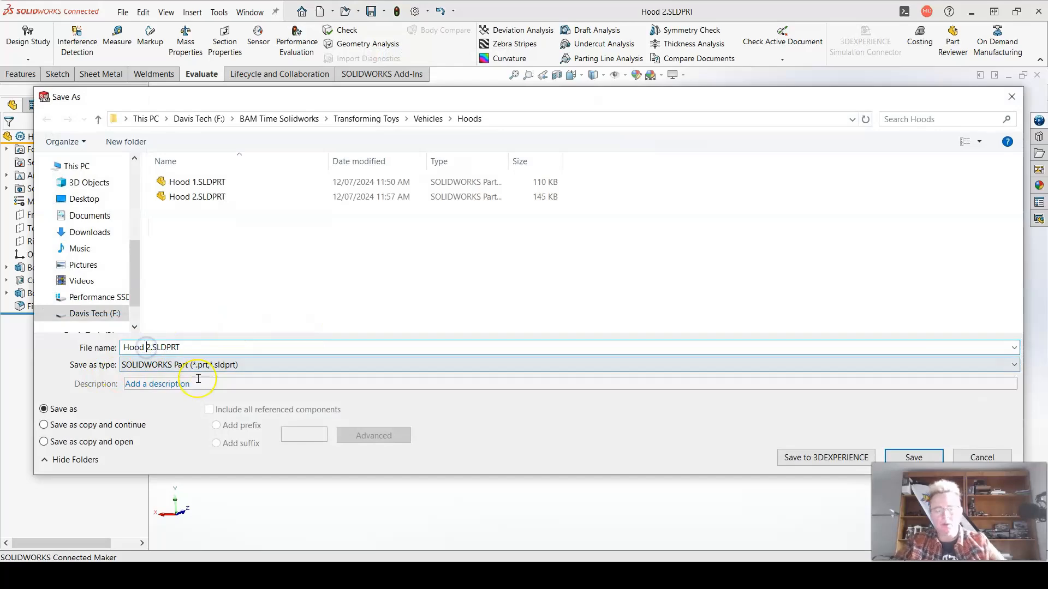
{"action": "type", "text": "3"}
{"action": "key", "text": "Return"}
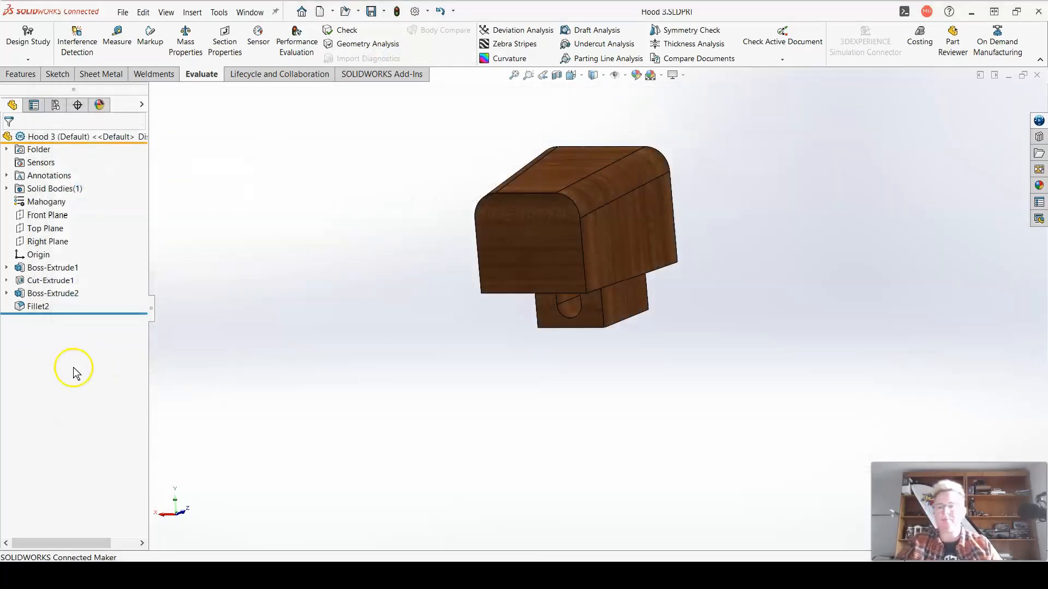
Delete Cut-Extrude1 together with its dependent fillet, and delete the leftover wedge sketch Sketch3
{"action": "right_click", "coordinate": [57, 282]}
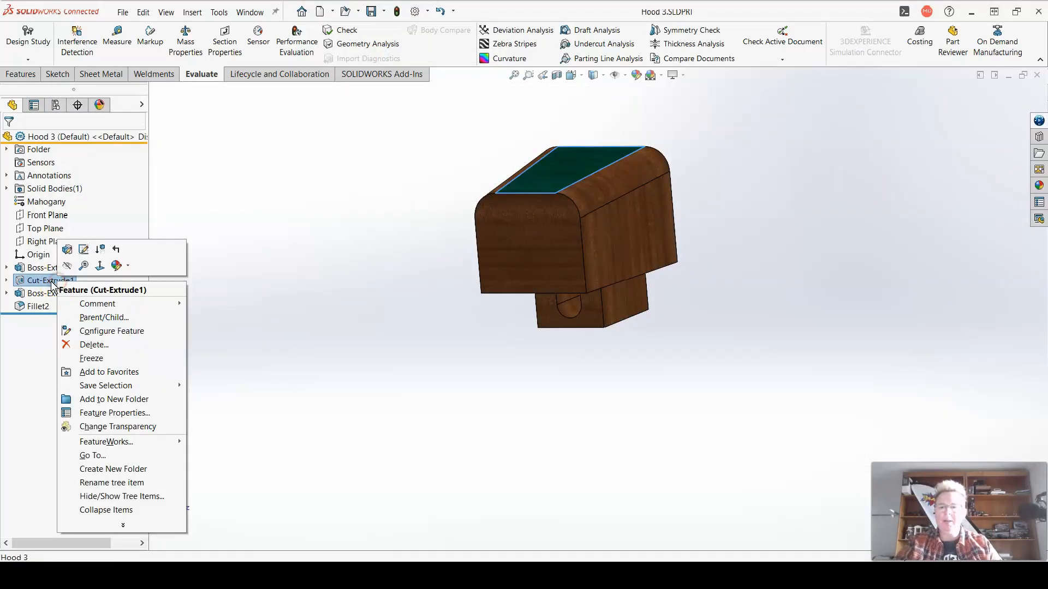
{"action": "left_click", "coordinate": [94, 344]}
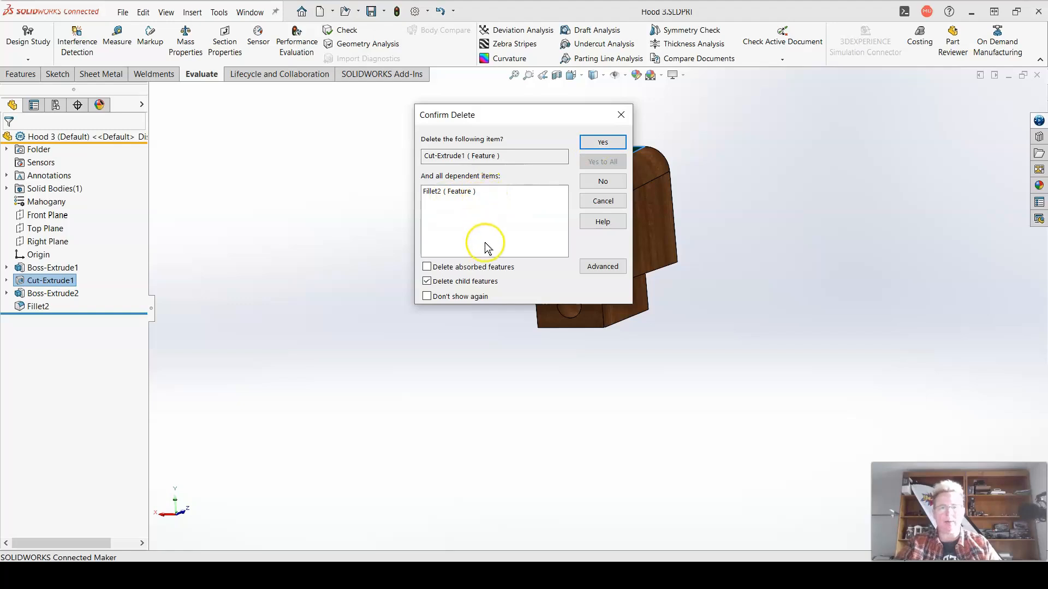
{"action": "left_click", "coordinate": [603, 142]}
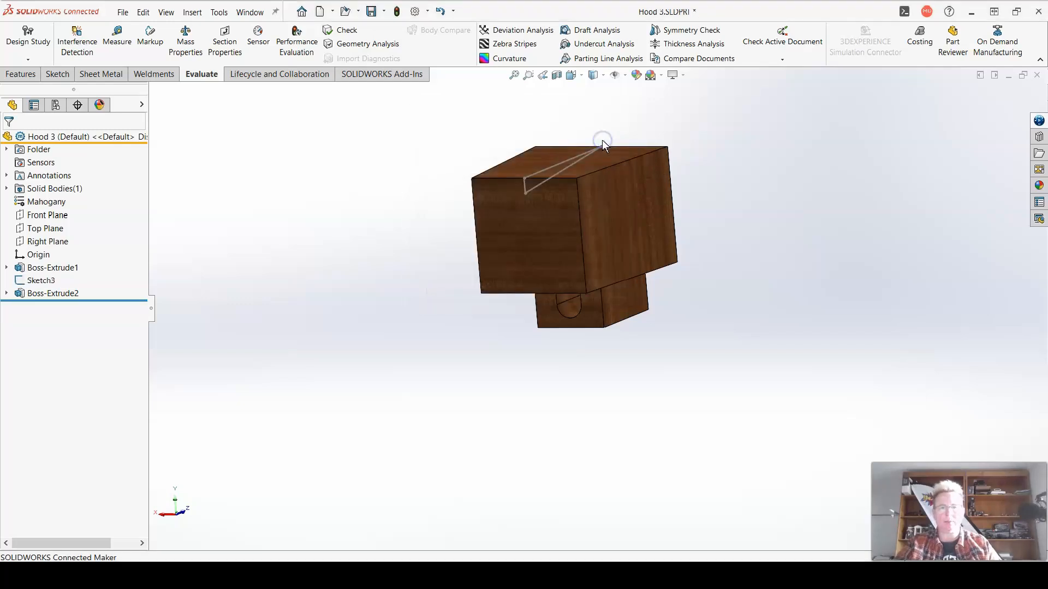
{"action": "right_click", "coordinate": [34, 284]}
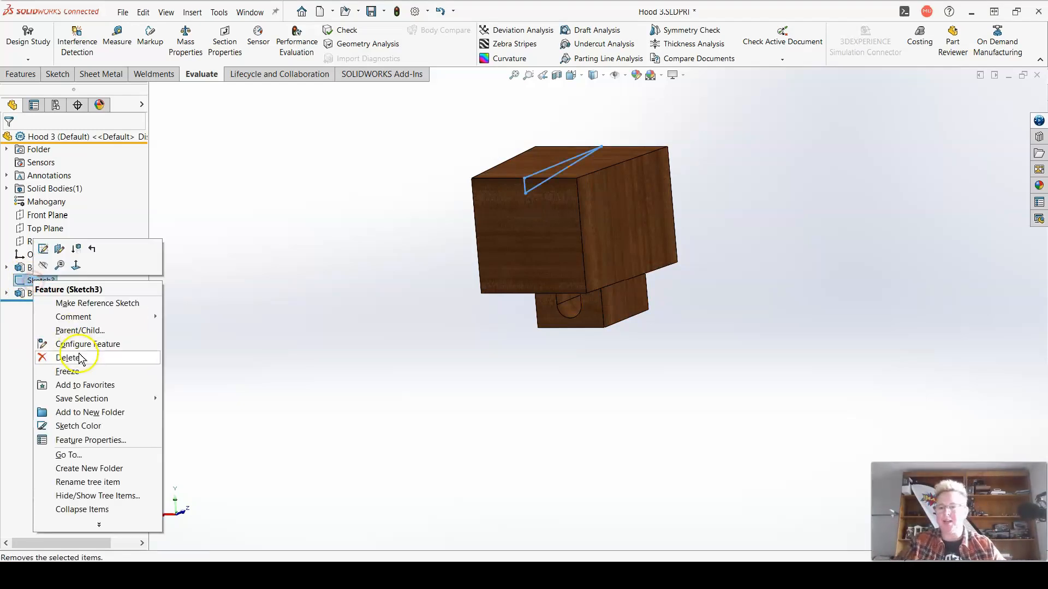
{"action": "left_click", "coordinate": [62, 356]}
{"action": "left_click", "coordinate": [603, 141]}
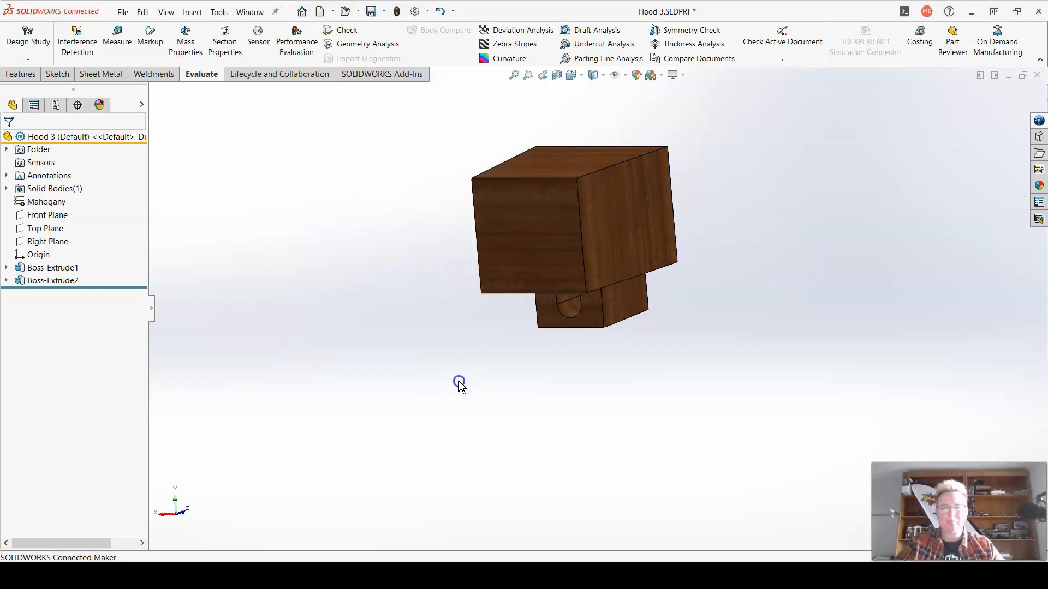
{"action": "mouse_move", "coordinate": [460, 382]}
{"action": "middle_mouse_down"}
{"action": "mouse_move", "coordinate": [491, 374]}
{"action": "mouse_move", "coordinate": [545, 299]}
{"action": "mouse_move", "coordinate": [524, 342]}
{"action": "mouse_move", "coordinate": [599, 320]}
{"action": "mouse_move", "coordinate": [617, 329]}
{"action": "mouse_move", "coordinate": [610, 321]}
{"action": "mouse_move", "coordinate": [605, 343]}
{"action": "mouse_move", "coordinate": [586, 340]}
{"action": "middle_mouse_up"}
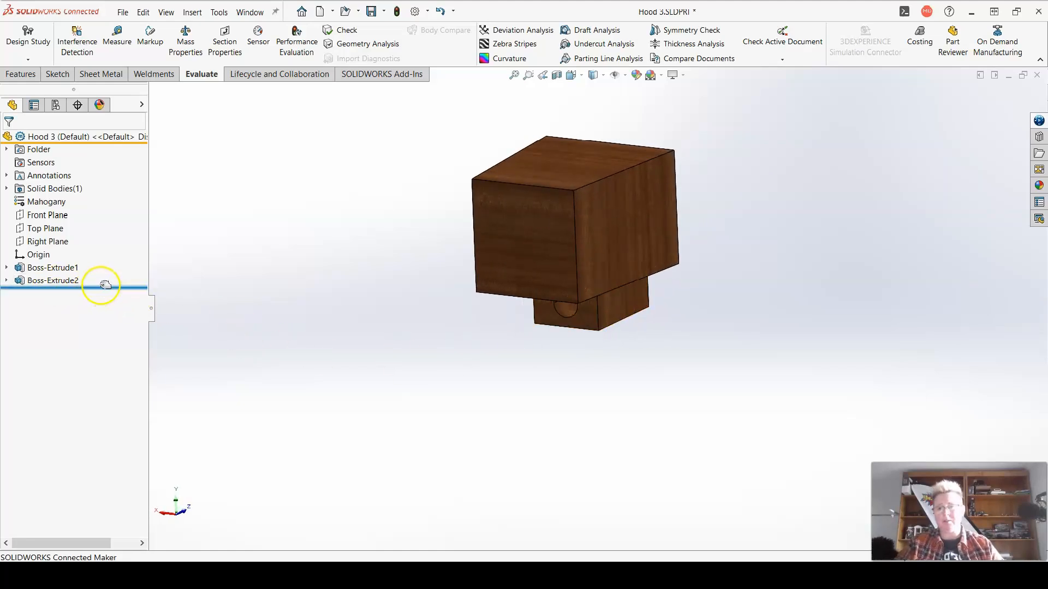
Roll the model back to before Boss-Extrude2 and open the base sketch of Boss-Extrude1 for editing
{"action": "left_click_drag", "start_coordinate": [103, 287], "coordinate": [101, 274]}
{"action": "middle_click_drag", "start_coordinate": [564, 246], "coordinate": [579, 218]}
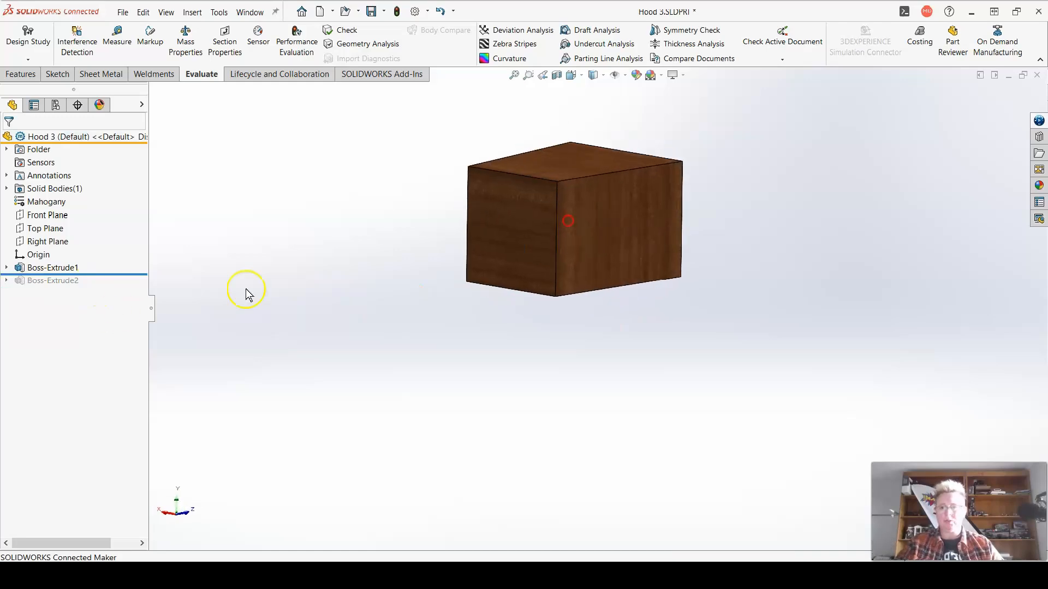
{"action": "left_click", "coordinate": [7, 269]}
{"action": "right_click", "coordinate": [52, 281]}
{"action": "left_click", "coordinate": [44, 246]}
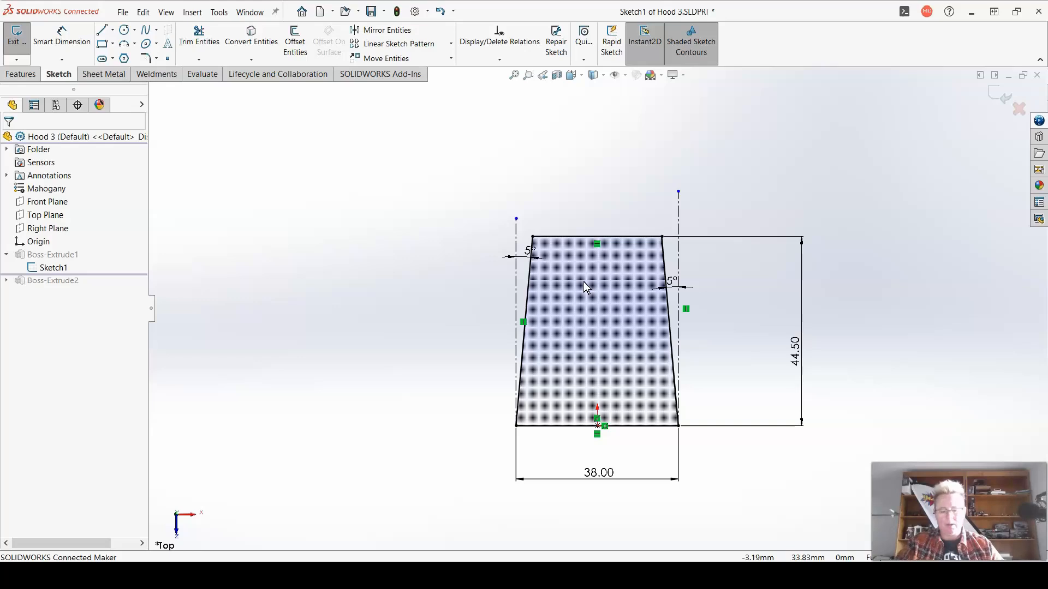
{"action": "double_click", "coordinate": [797, 352]}
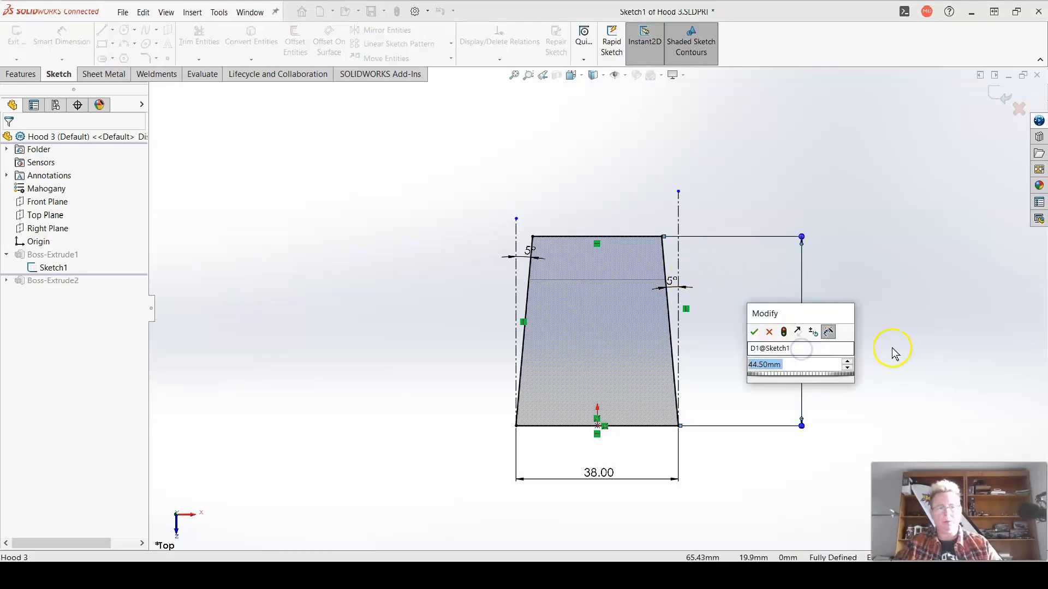
{"action": "left_click", "coordinate": [754, 332]}
Delete the 5° angle dimension on the trapezoid's left side and make that slanted line vertical
{"action": "left_click", "coordinate": [682, 288]}
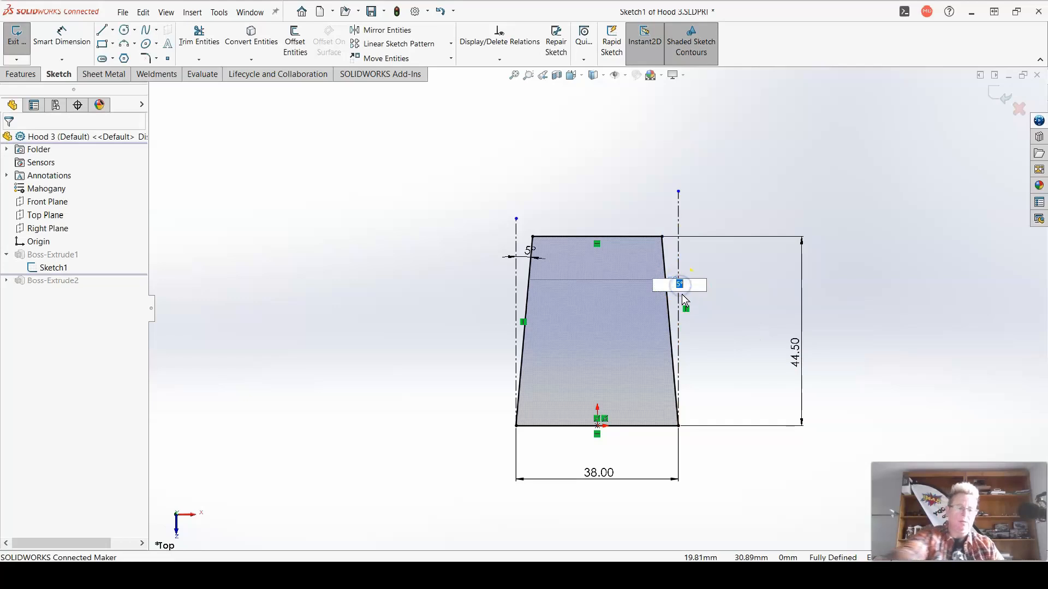
{"action": "left_click", "coordinate": [520, 262]}
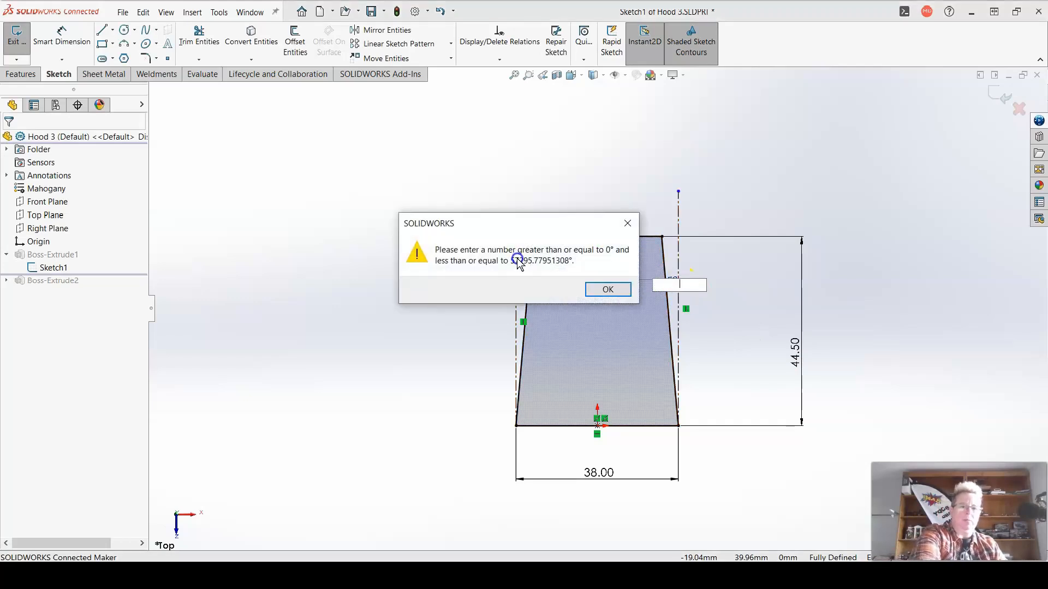
{"action": "left_click", "coordinate": [608, 290]}
{"action": "left_click", "coordinate": [515, 261]}
{"action": "left_click", "coordinate": [523, 262]}
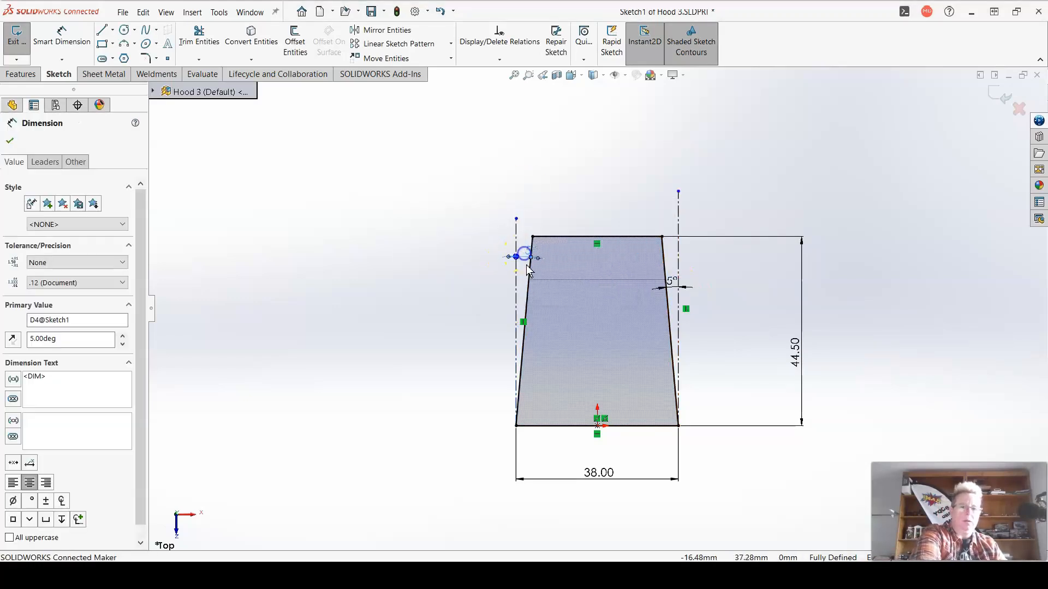
{"action": "key", "text": "Delete"}
{"action": "left_click", "coordinate": [533, 266]}
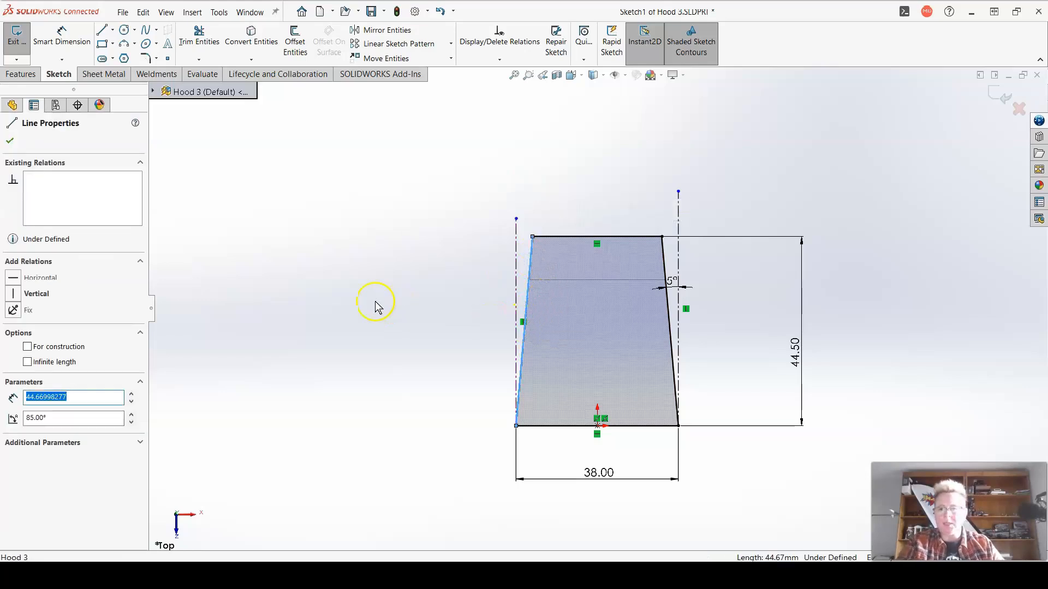
{"action": "left_click", "coordinate": [12, 295]}
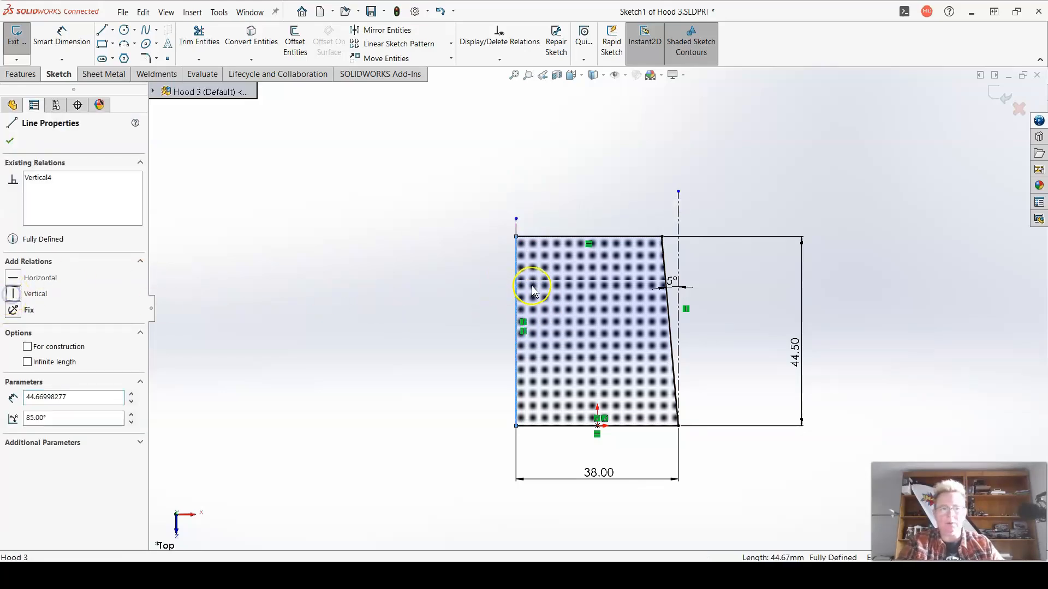
Make the trapezoid's right slanted line vertical and delete its conflicting 5° angle dimension
{"action": "left_click", "coordinate": [669, 297]}
{"action": "left_click", "coordinate": [14, 295]}
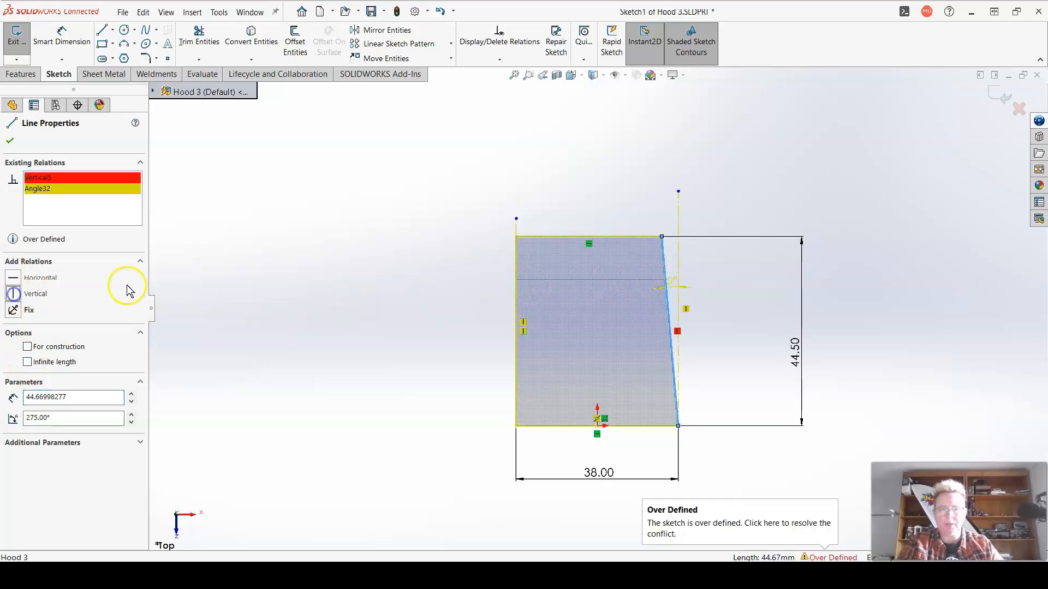
{"action": "left_click", "coordinate": [681, 292]}
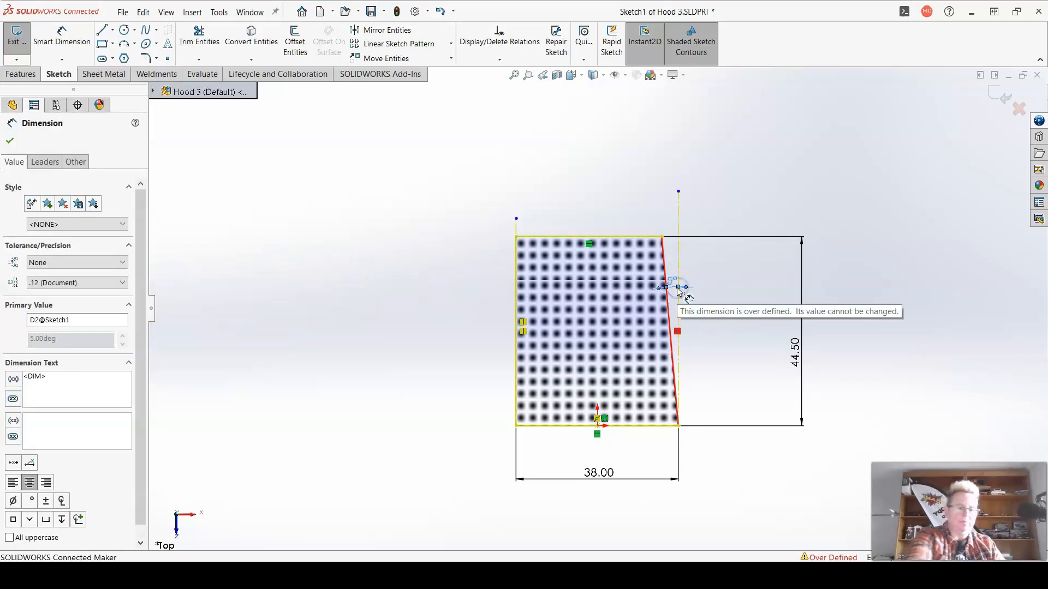
{"action": "key", "text": "Delete"}
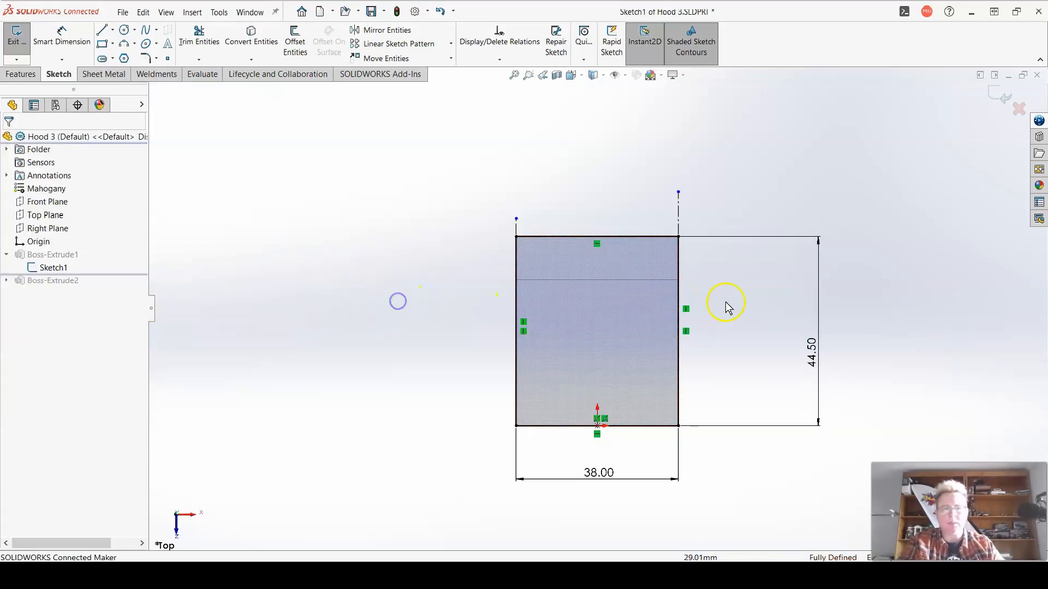
Try a width of 35 mm for the rectangle, and set it back to 38 mm
{"action": "double_click", "coordinate": [602, 475]}
{"action": "type", "text": "35"}
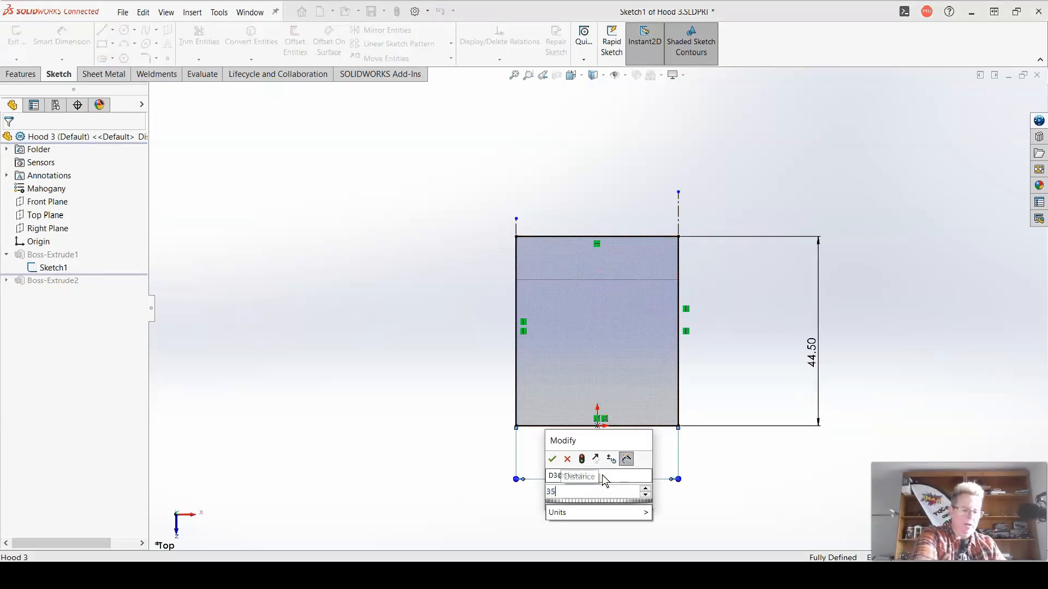
{"action": "key", "text": "Return"}
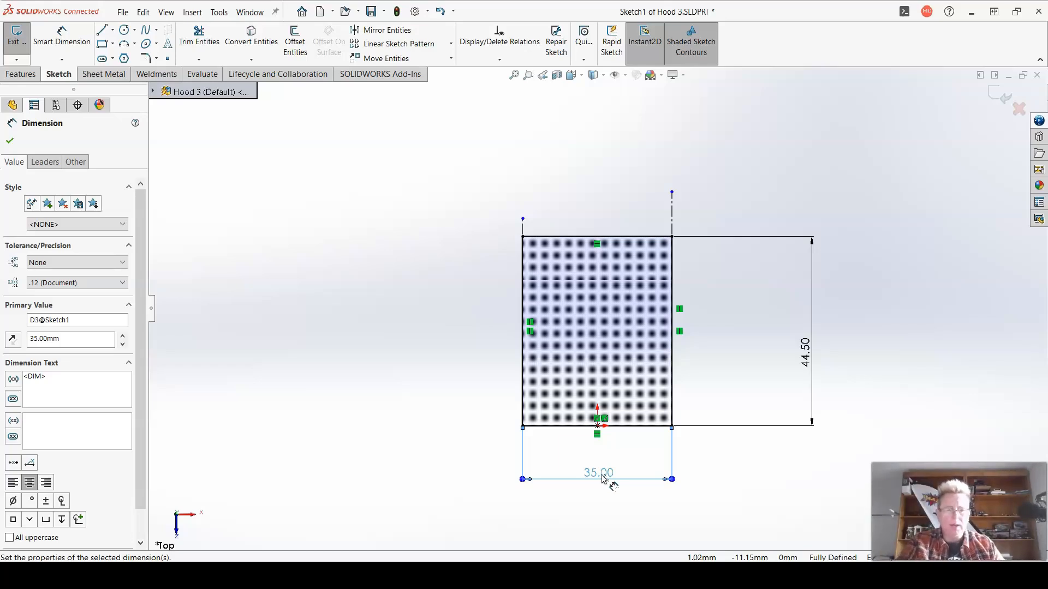
{"action": "double_click", "coordinate": [599, 473]}
{"action": "type", "text": "38"}
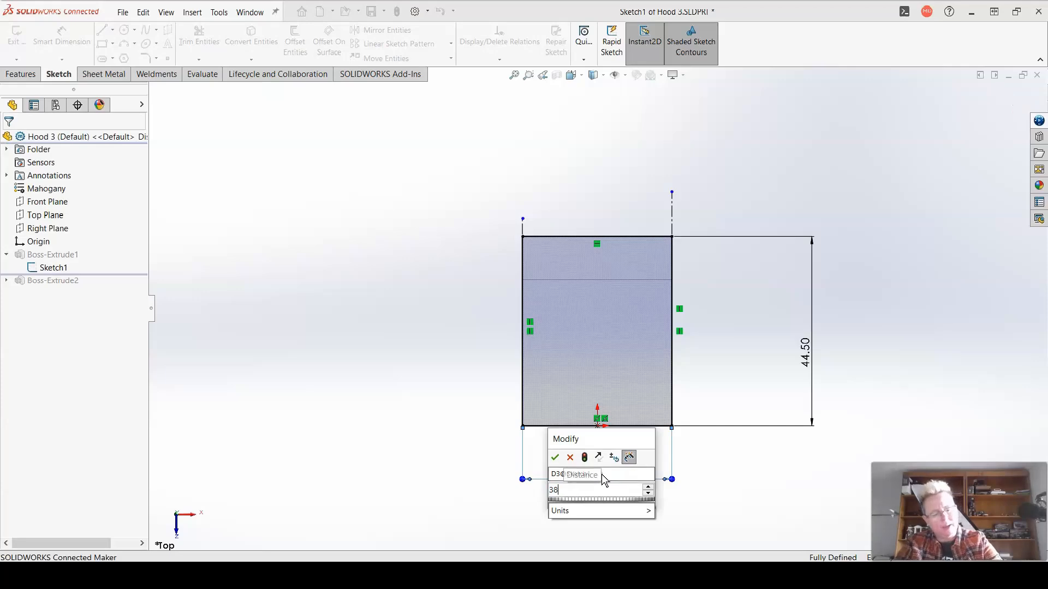
{"action": "key", "text": "Return"}
Set the rectangle's front-to-back length to 30 mm and exit the sketch
{"action": "double_click", "coordinate": [819, 360]}
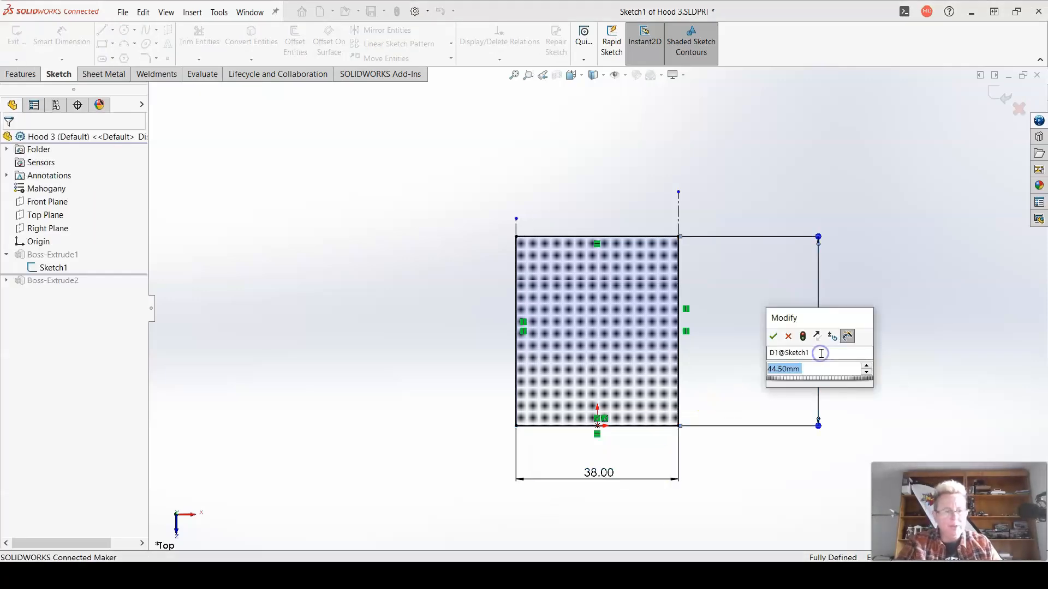
{"action": "type", "text": "30"}
{"action": "key", "text": "Return"}
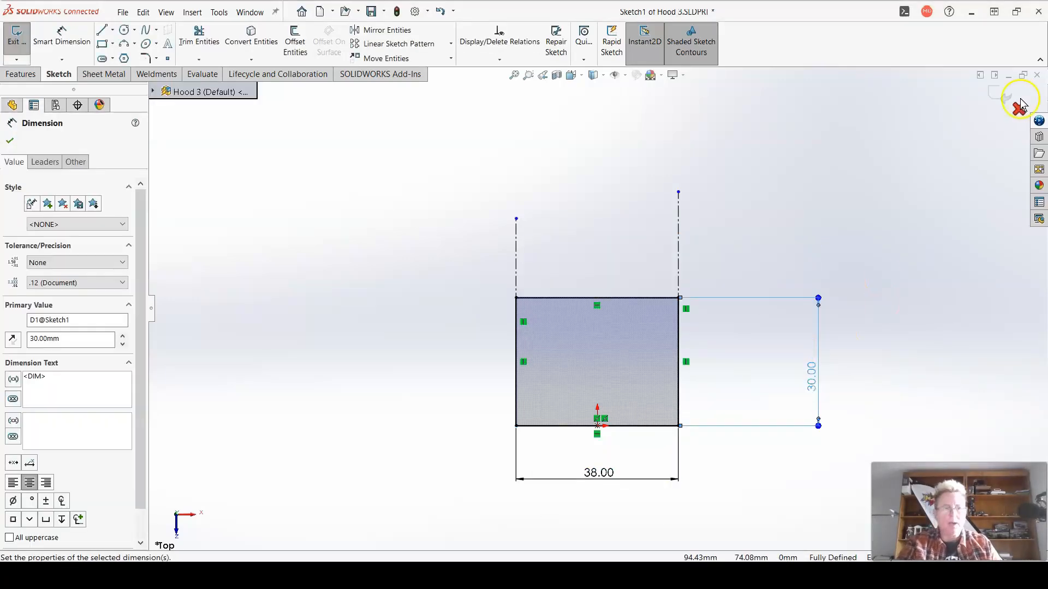
{"action": "left_click", "coordinate": [1009, 97]}
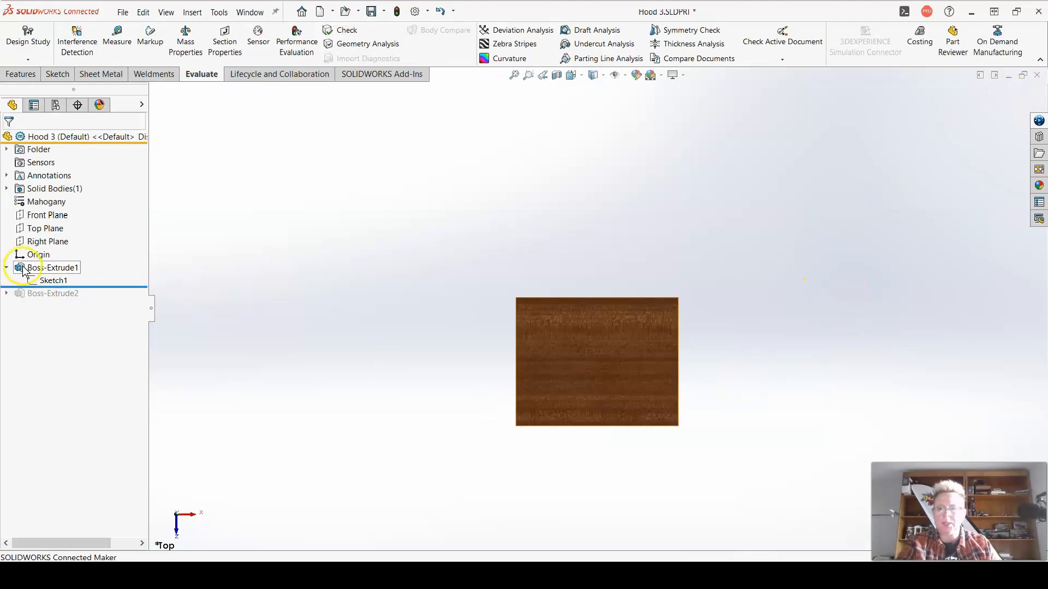
Set the blind extrusion depth of Boss-Extrude1 to 35 mm
{"action": "right_click", "coordinate": [28, 267]}
{"action": "left_click", "coordinate": [40, 238]}
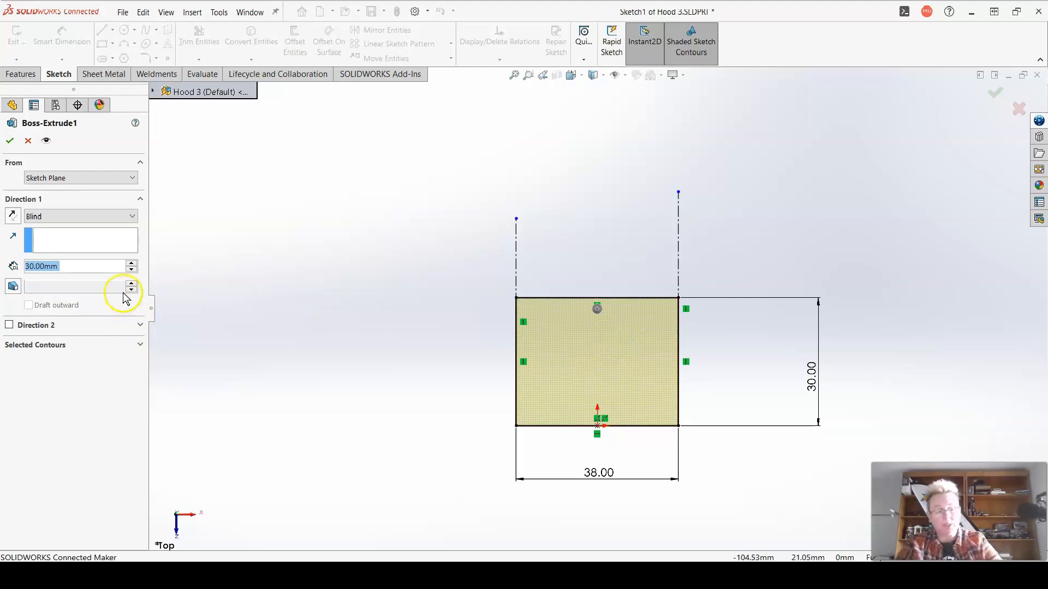
{"action": "type", "text": "35"}
{"action": "key", "text": "Return"}
{"action": "middle_click_drag", "start_coordinate": [637, 332], "coordinate": [513, 365]}
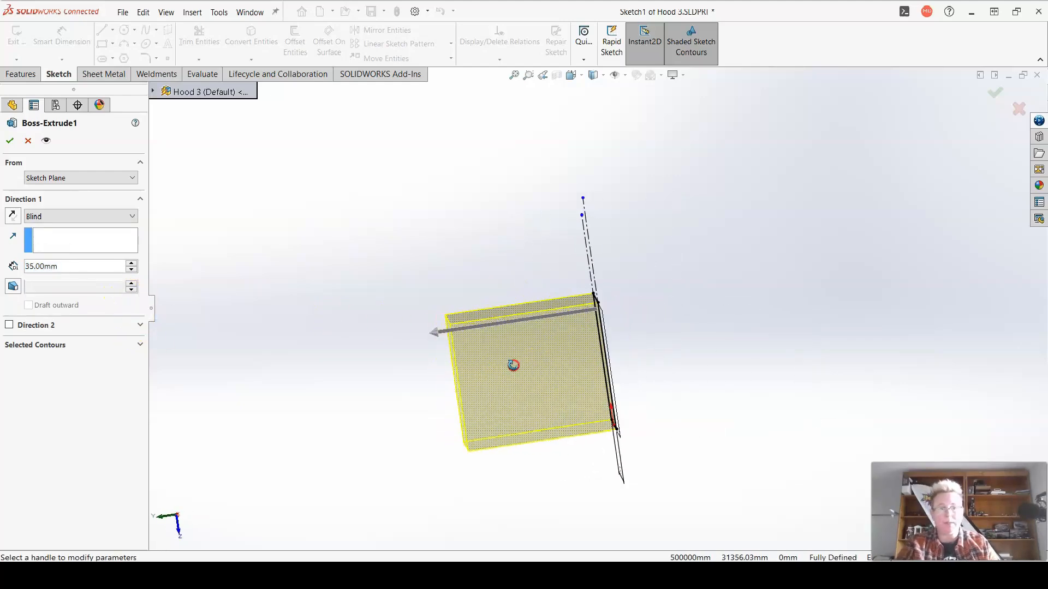
{"action": "left_click", "coordinate": [9, 140]}
{"action": "middle_click_drag", "start_coordinate": [402, 350], "coordinate": [469, 299]}
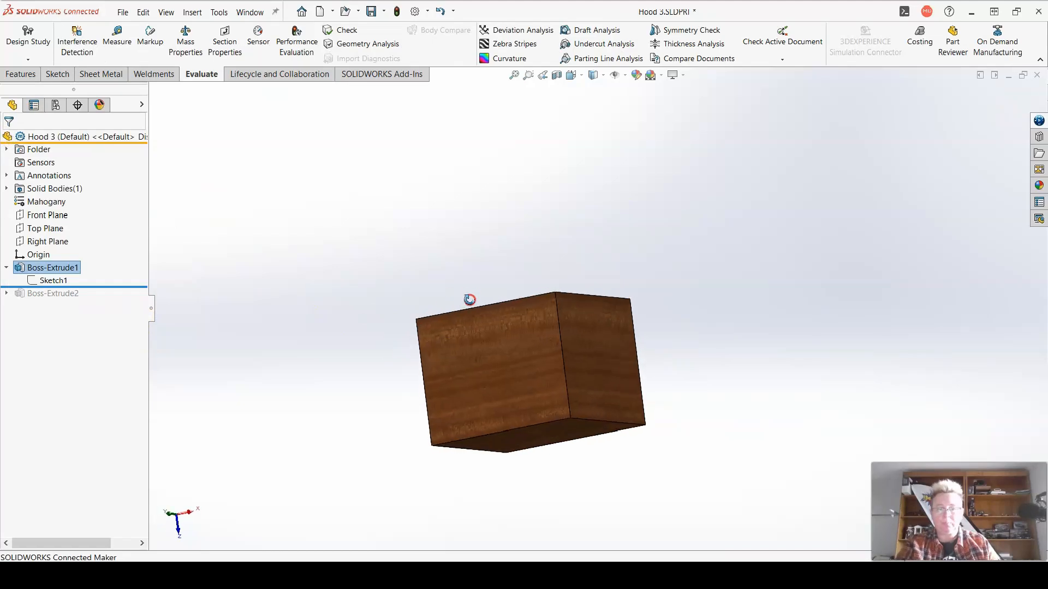
Roll the model forward past Boss-Extrude2 and select Boss-Extrude1 to highlight the main block
{"action": "left_click_drag", "start_coordinate": [101, 286], "coordinate": [93, 346]}
{"action": "mouse_move", "coordinate": [573, 351]}
{"action": "middle_mouse_down"}
{"action": "mouse_move", "coordinate": [401, 498]}
{"action": "mouse_move", "coordinate": [524, 449]}
{"action": "mouse_move", "coordinate": [535, 428]}
{"action": "mouse_move", "coordinate": [458, 388]}
{"action": "mouse_move", "coordinate": [397, 430]}
{"action": "mouse_move", "coordinate": [395, 475]}
{"action": "mouse_move", "coordinate": [502, 425]}
{"action": "mouse_move", "coordinate": [391, 475]}
{"action": "mouse_move", "coordinate": [475, 442]}
{"action": "mouse_move", "coordinate": [603, 473]}
{"action": "mouse_move", "coordinate": [524, 468]}
{"action": "mouse_move", "coordinate": [625, 489]}
{"action": "mouse_move", "coordinate": [606, 488]}
{"action": "middle_mouse_up"}
{"action": "left_click", "coordinate": [60, 268]}
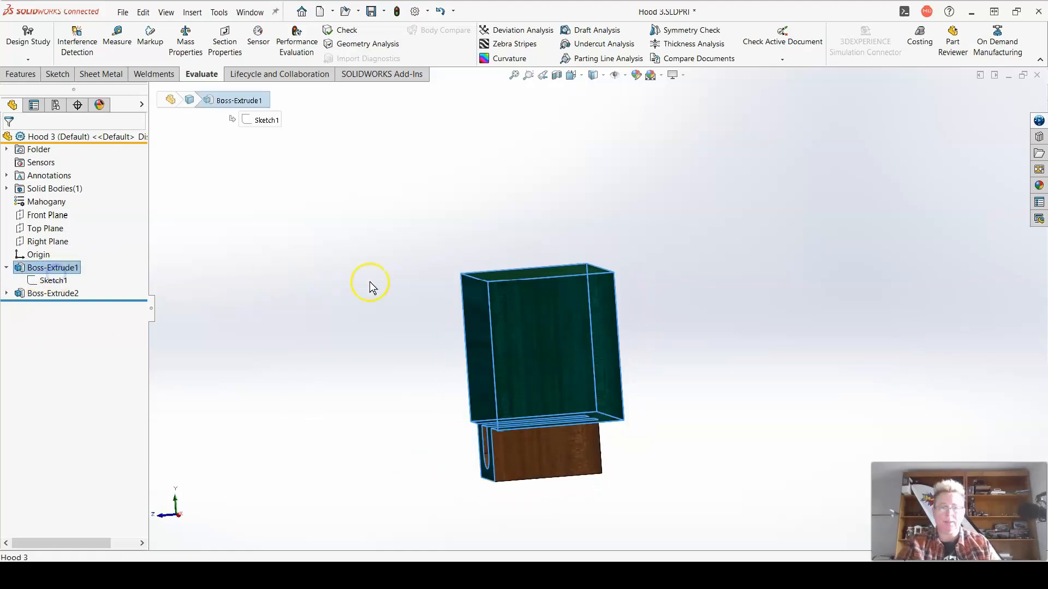
{"action": "mouse_move", "coordinate": [370, 288]}
{"action": "middle_mouse_down"}
{"action": "mouse_move", "coordinate": [401, 285]}
{"action": "mouse_move", "coordinate": [375, 269]}
{"action": "middle_mouse_up"}
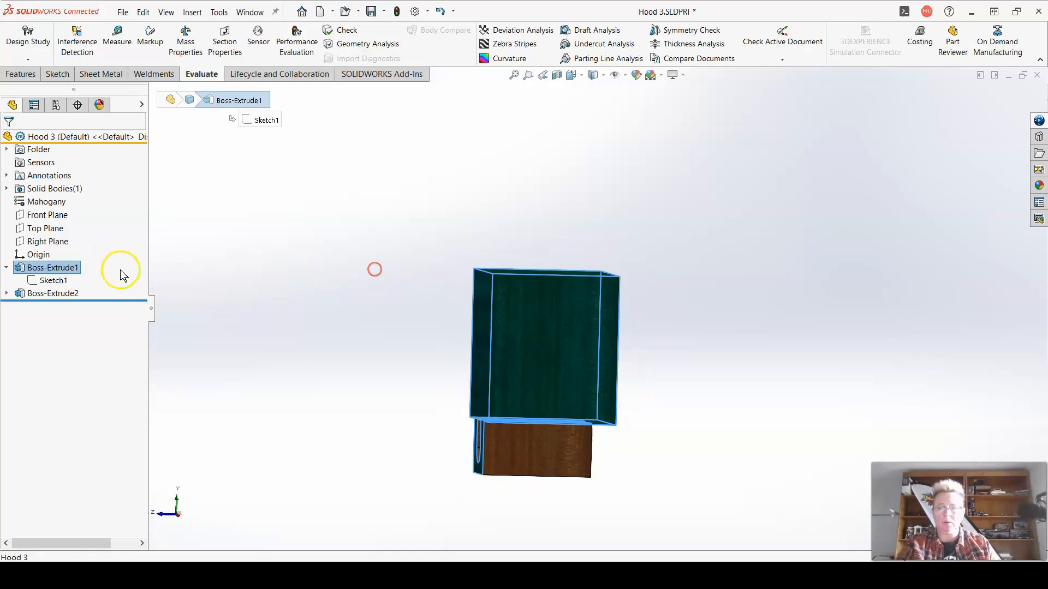
Open the block's base sketch to review its dimensions, and exit it without changes
{"action": "left_click", "coordinate": [46, 281]}
{"action": "left_click", "coordinate": [50, 252]}
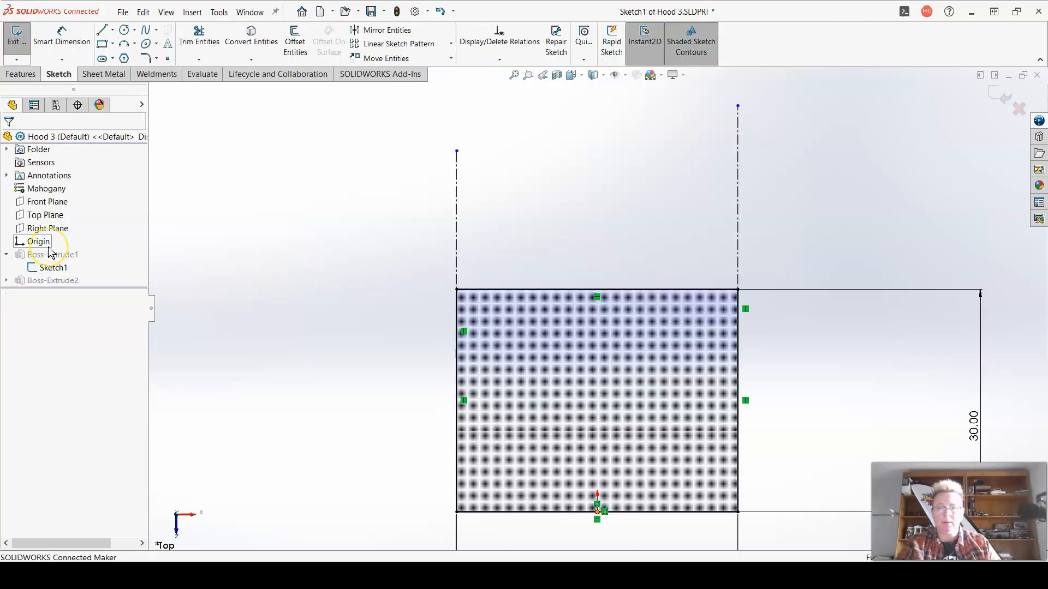
{"action": "scroll", "coordinate": [339, 295], "scroll_direction": "up", "scroll_amount": 5}
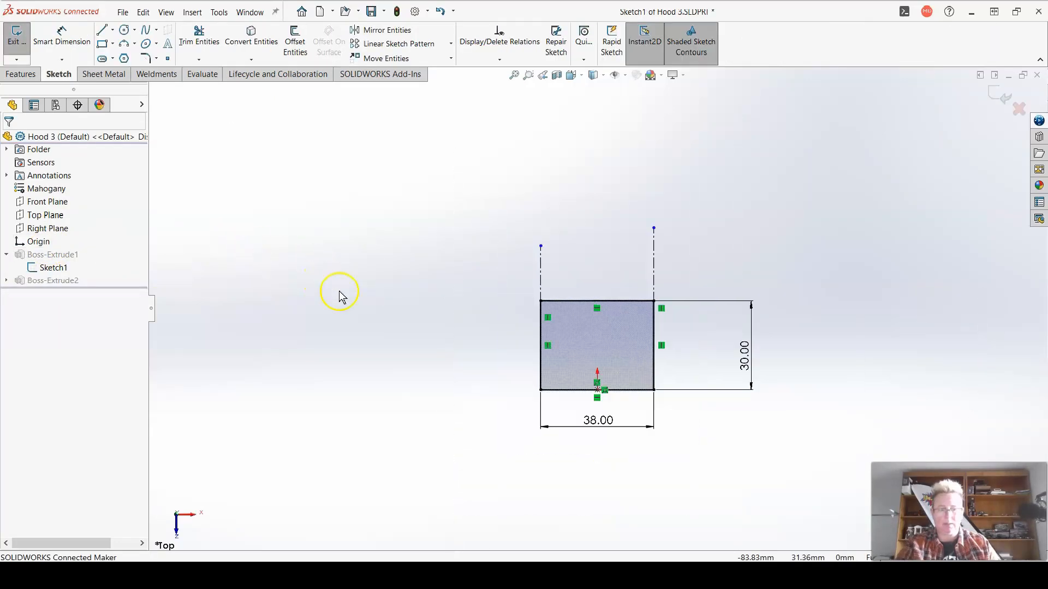
{"action": "mouse_move", "coordinate": [388, 320]}
{"action": "middle_mouse_down"}
{"action": "mouse_move", "coordinate": [375, 268]}
{"action": "mouse_move", "coordinate": [387, 175]}
{"action": "middle_mouse_up"}
{"action": "left_click", "coordinate": [1002, 94]}
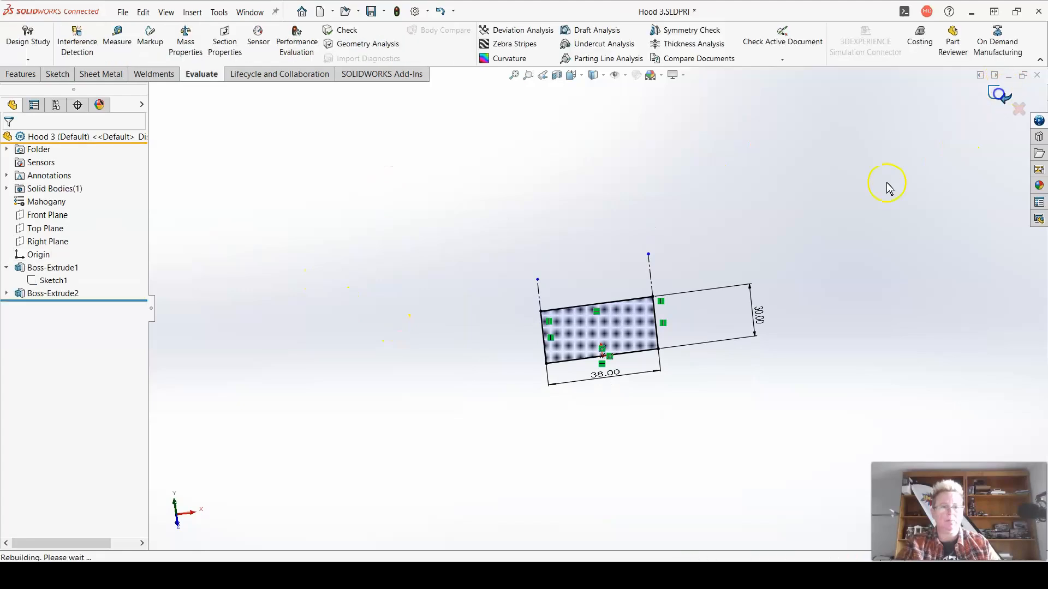
{"action": "mouse_move", "coordinate": [709, 374]}
{"action": "middle_mouse_down"}
{"action": "mouse_move", "coordinate": [567, 418]}
{"action": "mouse_move", "coordinate": [584, 423]}
{"action": "middle_mouse_up"}
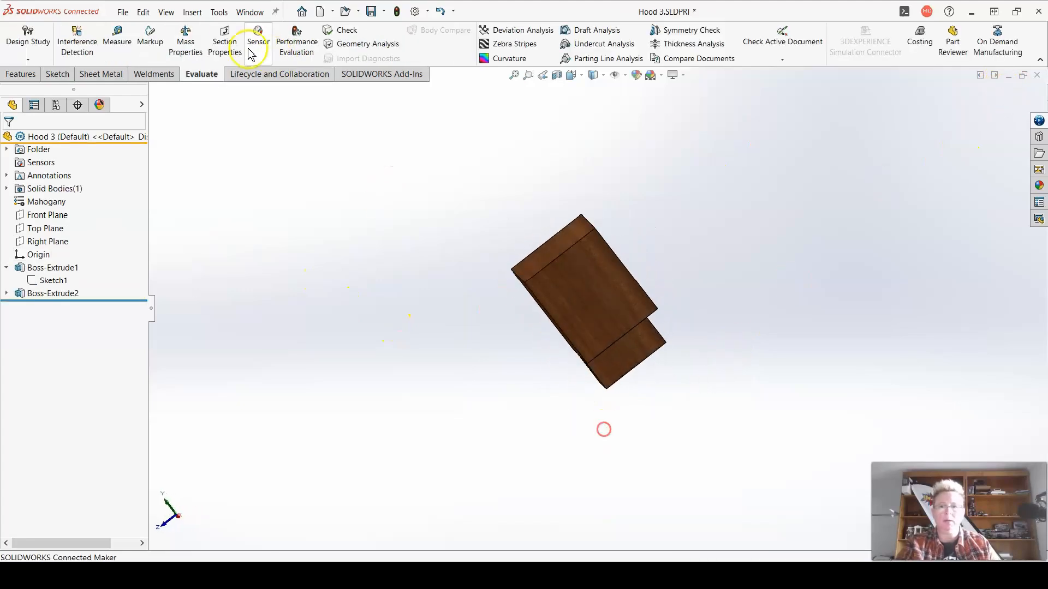
Measure the length of the block's vertical edge, and close the measurement
{"action": "left_click", "coordinate": [116, 34]}
{"action": "middle_click_drag", "start_coordinate": [663, 370], "coordinate": [740, 253]}
{"action": "left_click", "coordinate": [583, 237]}
{"action": "middle_click_drag", "start_coordinate": [583, 238], "coordinate": [730, 324]}
{"action": "left_click", "coordinate": [784, 354]}
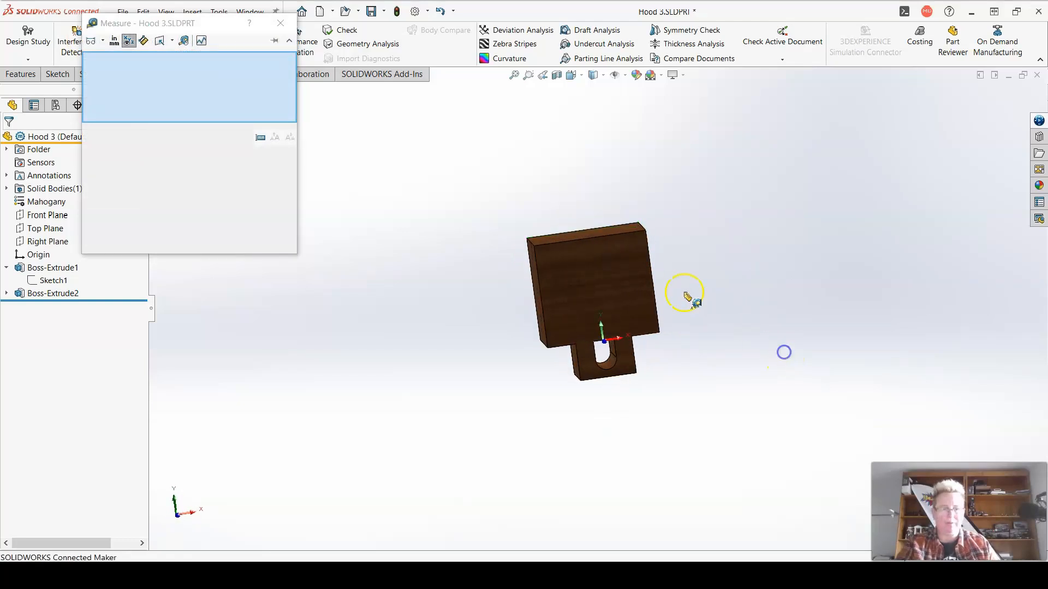
{"action": "left_click", "coordinate": [655, 261]}
{"action": "middle_click_drag", "start_coordinate": [786, 398], "coordinate": [726, 396]}
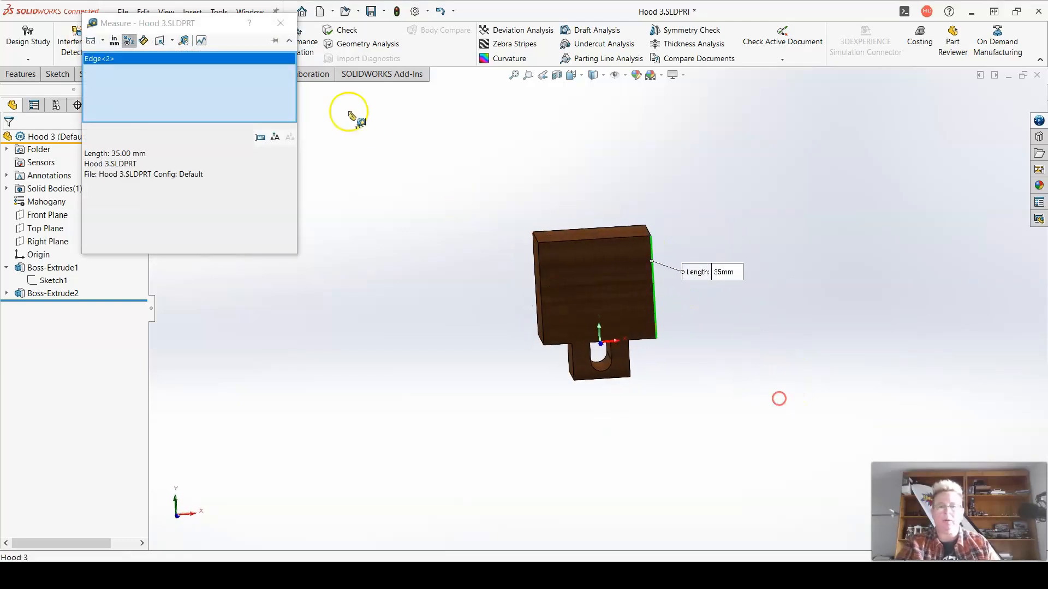
{"action": "left_click", "coordinate": [282, 31]}
Set the front-to-back length of the block's base sketch to 35 mm and exit the sketch
{"action": "right_click", "coordinate": [42, 282]}
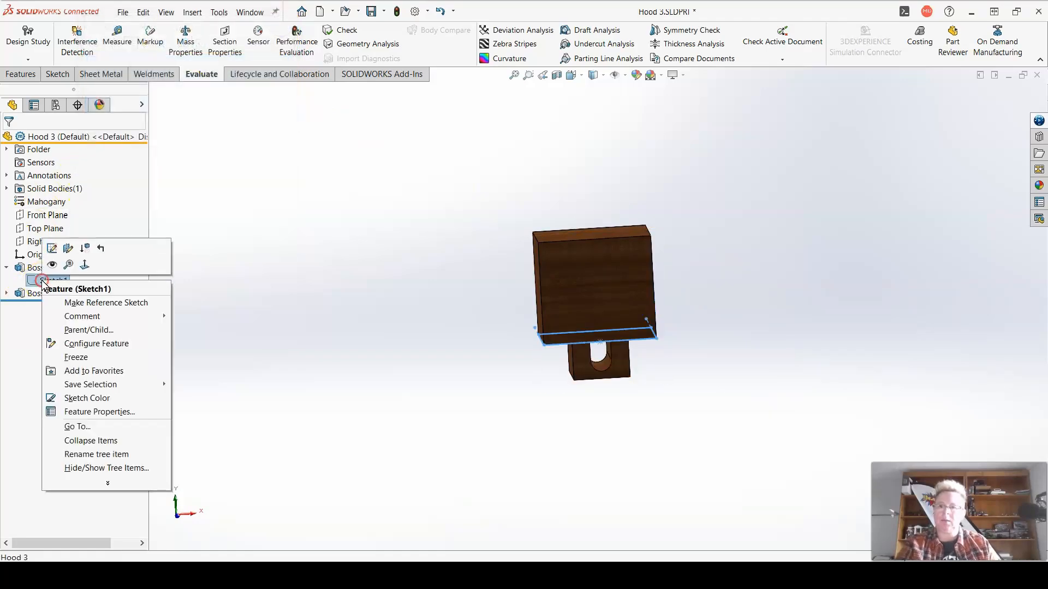
{"action": "left_click", "coordinate": [52, 250]}
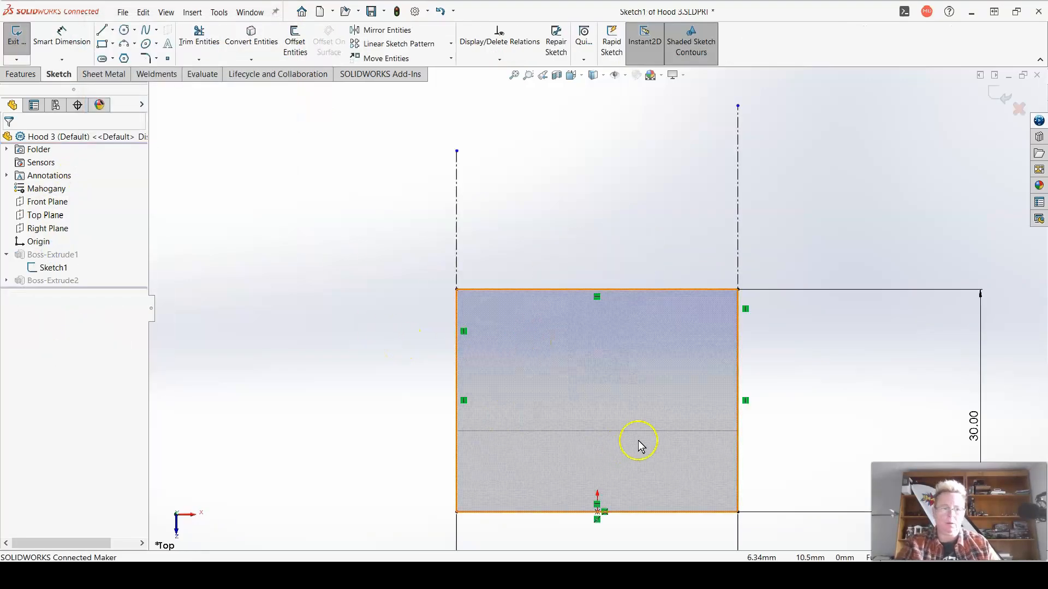
{"action": "double_click", "coordinate": [973, 427]}
{"action": "type", "text": "35"}
{"action": "key", "text": "Return"}
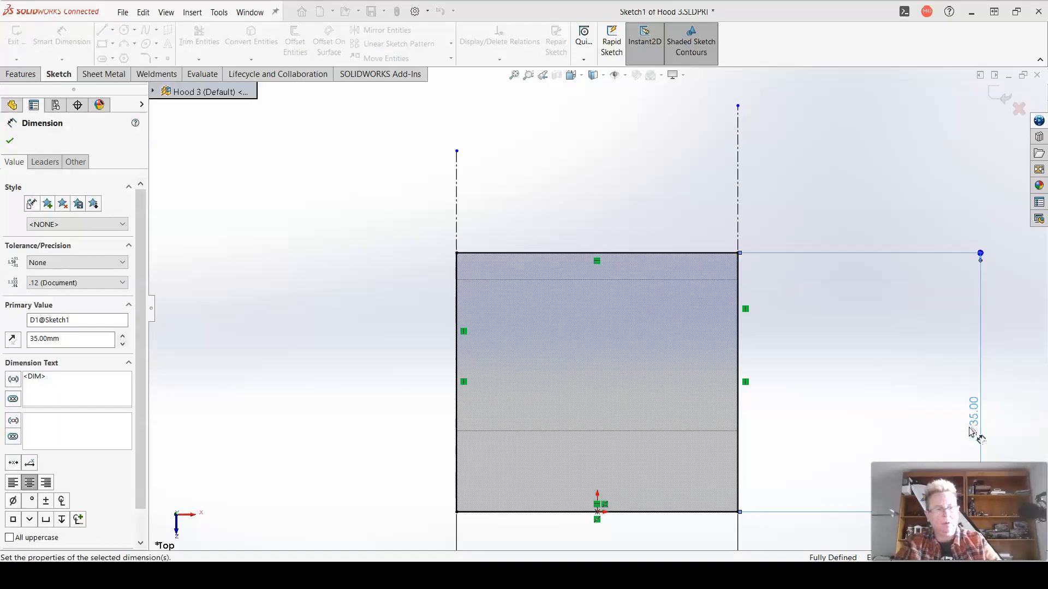
{"action": "left_click", "coordinate": [991, 97]}
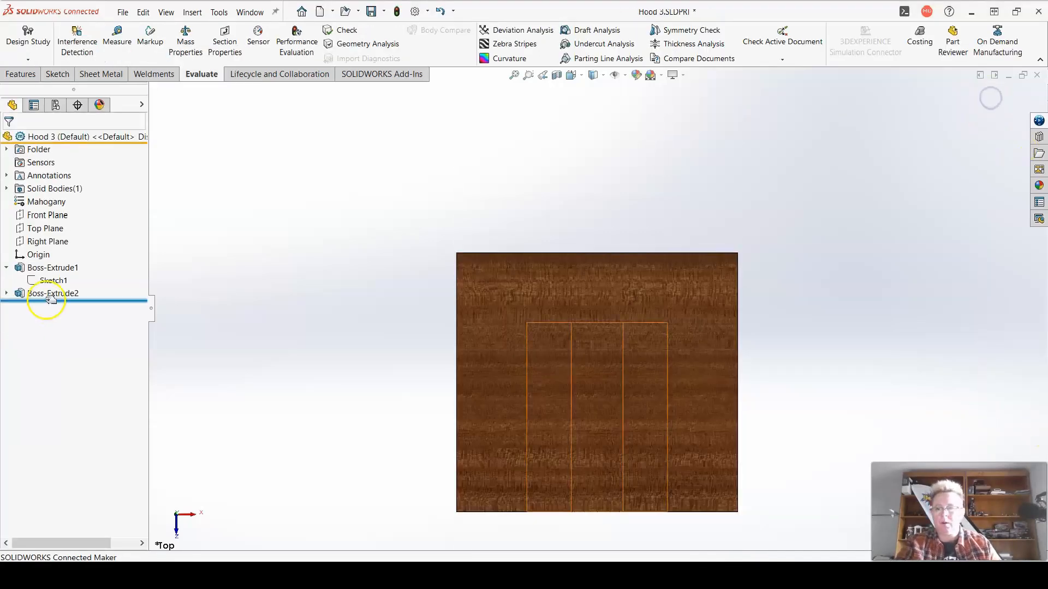
Set the blind extrusion depth of Boss-Extrude1 to 30 mm
{"action": "right_click", "coordinate": [54, 268]}
{"action": "left_click", "coordinate": [62, 237]}
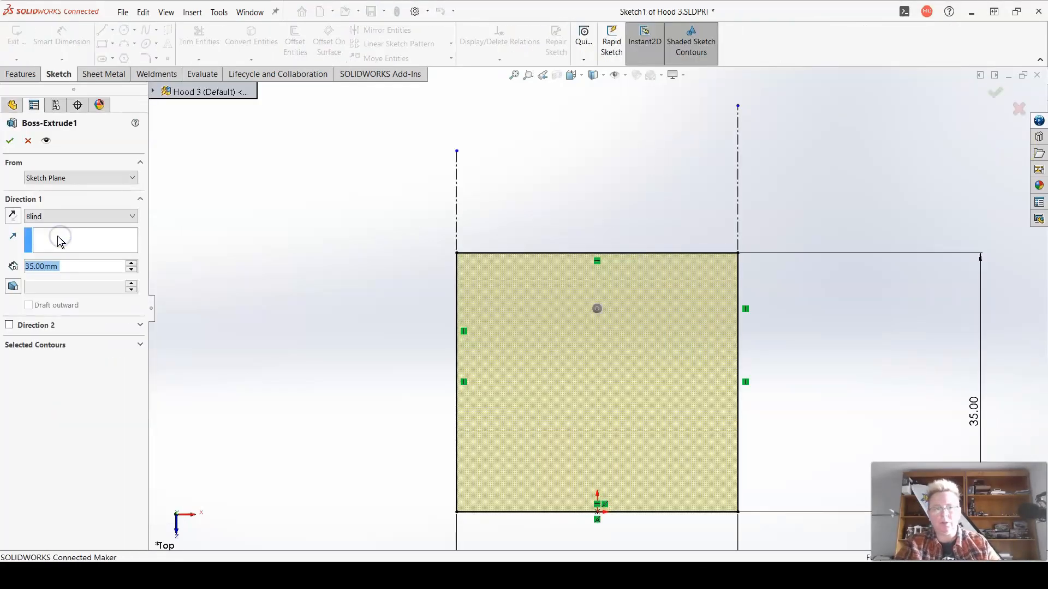
{"action": "type", "text": "30"}
{"action": "key", "text": "Return"}
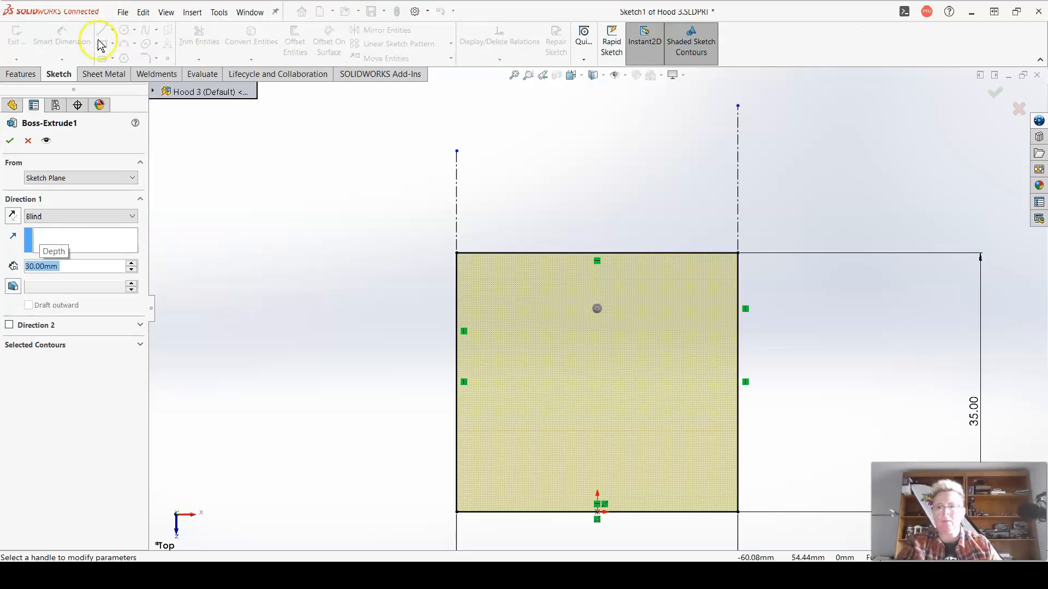
{"action": "left_click", "coordinate": [11, 142]}
{"action": "scroll", "coordinate": [328, 341], "scroll_direction": "up", "scroll_amount": 3}
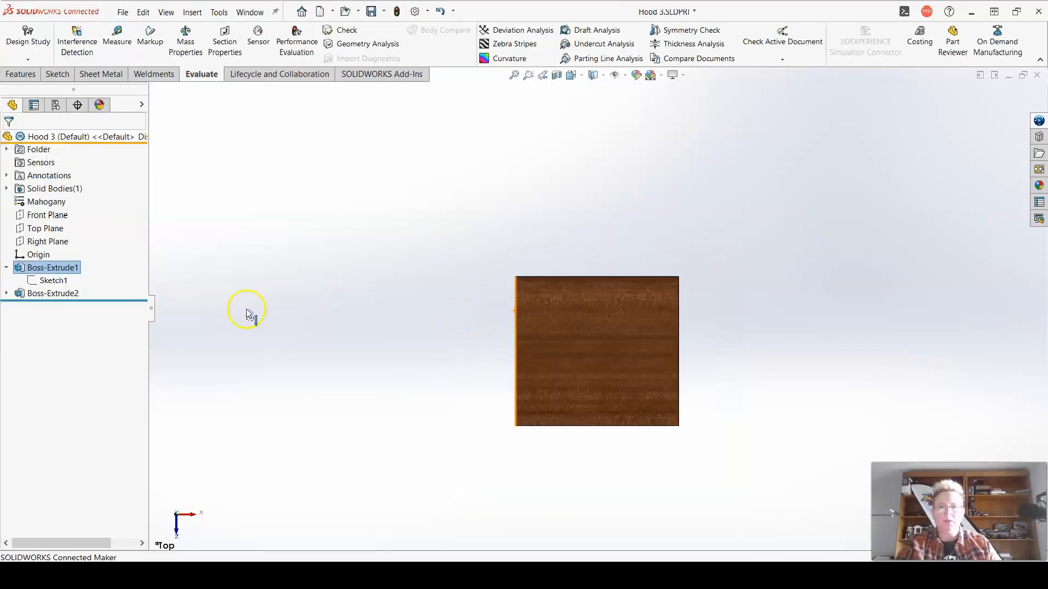
Measure the block's width, height and lower side edge along with its side face, and close the measurement
{"action": "middle_click_drag", "start_coordinate": [576, 315], "coordinate": [470, 386]}
{"action": "left_click", "coordinate": [117, 35]}
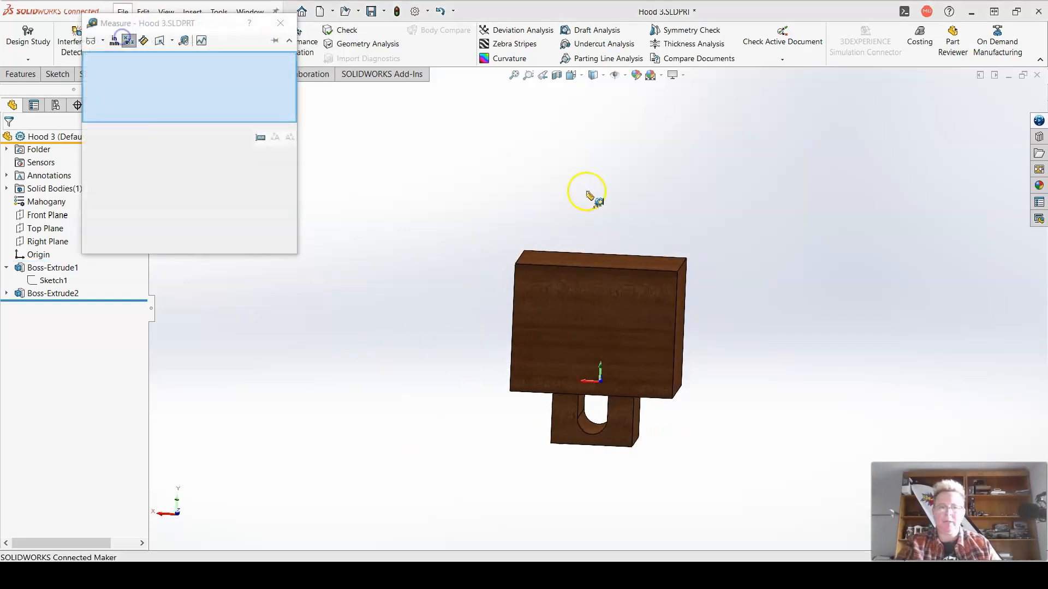
{"action": "left_click", "coordinate": [623, 269]}
{"action": "left_click", "coordinate": [807, 288]}
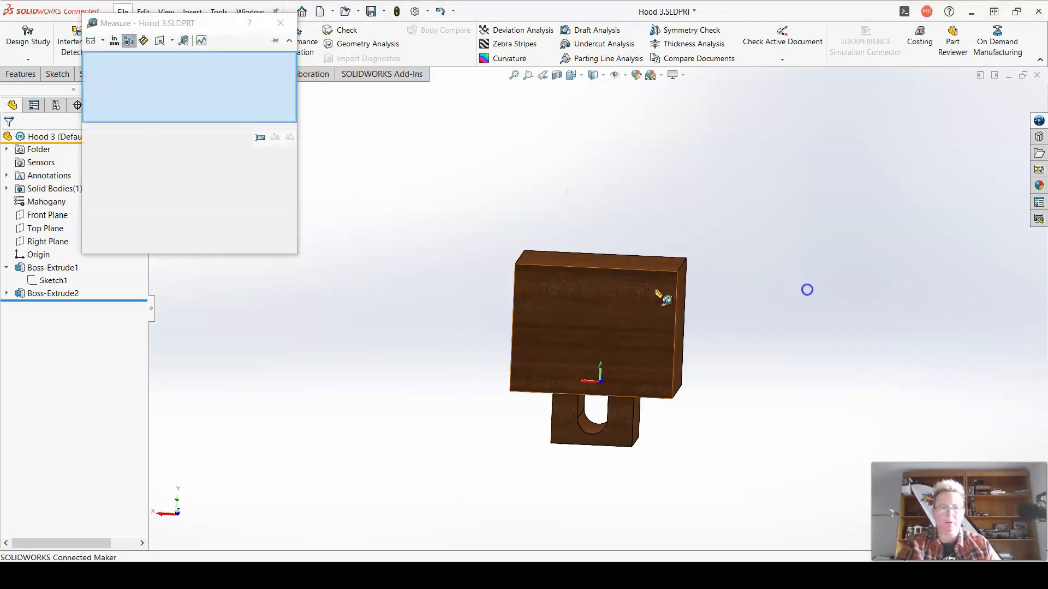
{"action": "left_click", "coordinate": [677, 289]}
{"action": "left_click", "coordinate": [844, 373]}
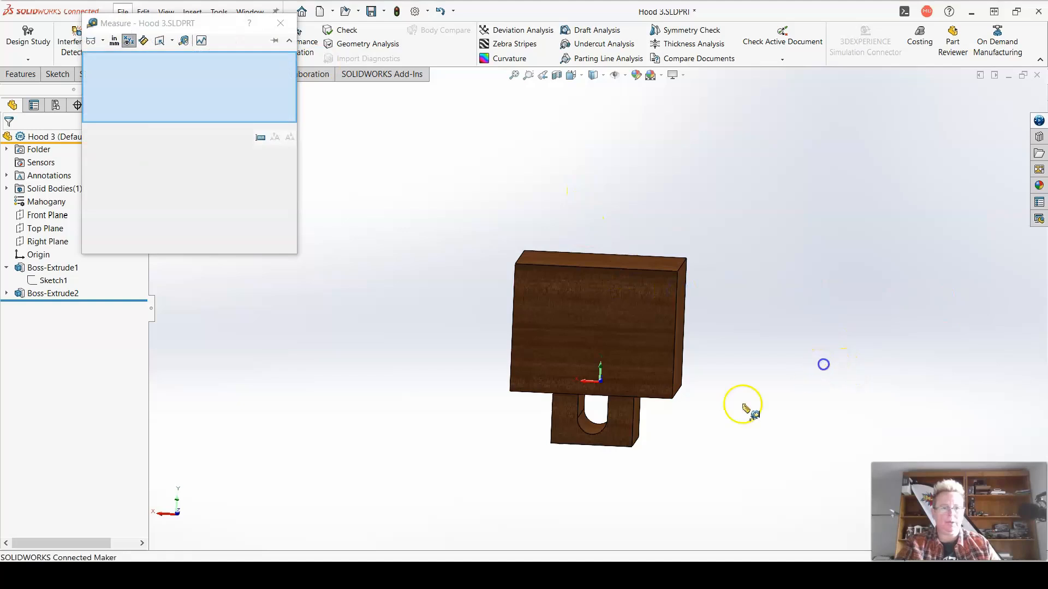
{"action": "middle_click_drag", "start_coordinate": [748, 410], "coordinate": [699, 391]}
{"action": "left_click", "coordinate": [692, 386]}
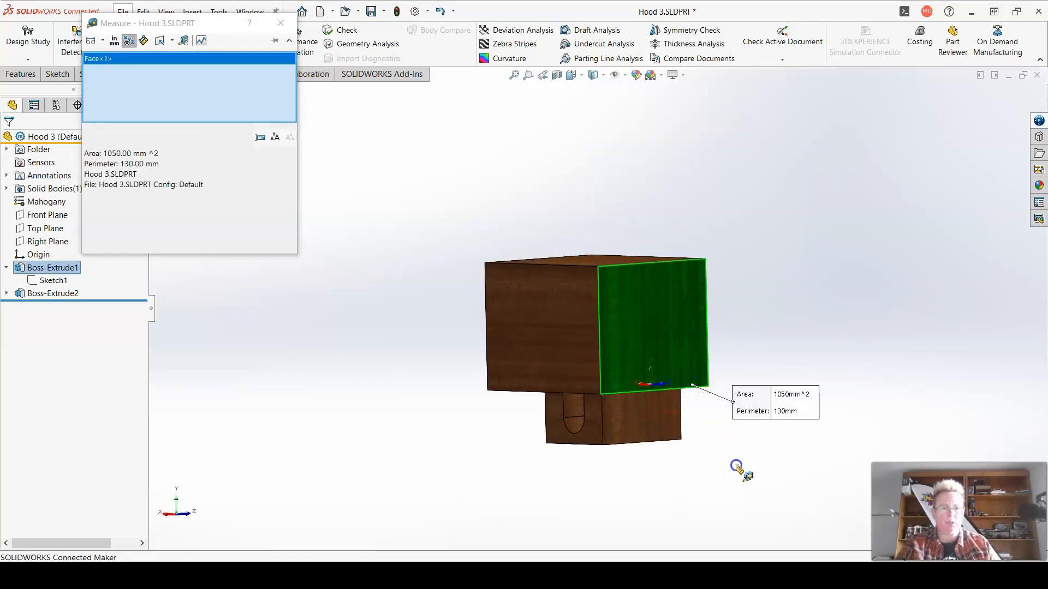
{"action": "left_click", "coordinate": [721, 437]}
{"action": "left_click", "coordinate": [693, 389]}
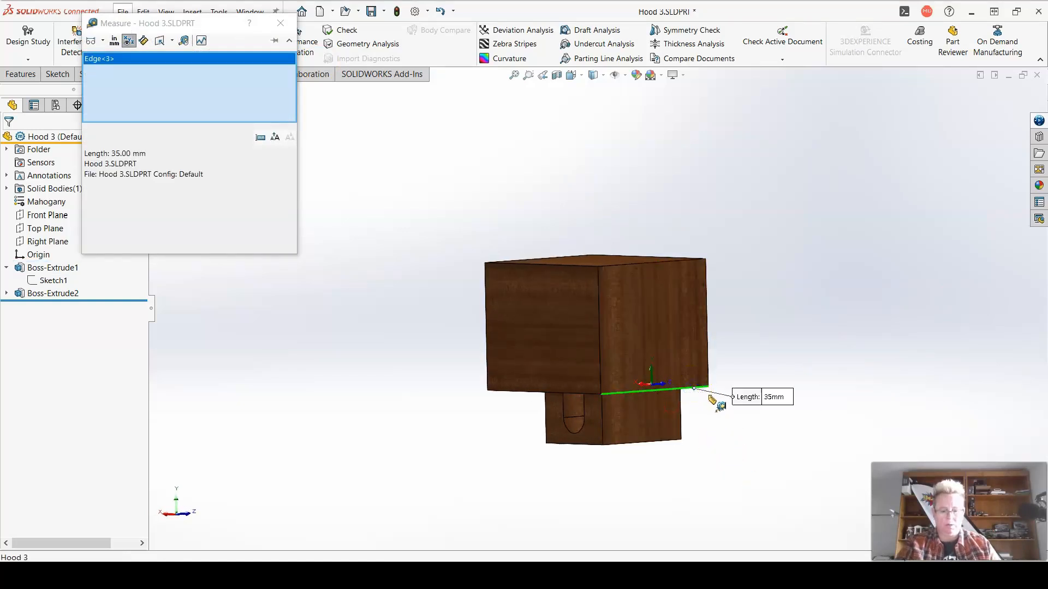
{"action": "left_click", "coordinate": [723, 439]}
{"action": "middle_click_drag", "start_coordinate": [725, 444], "coordinate": [694, 391]}
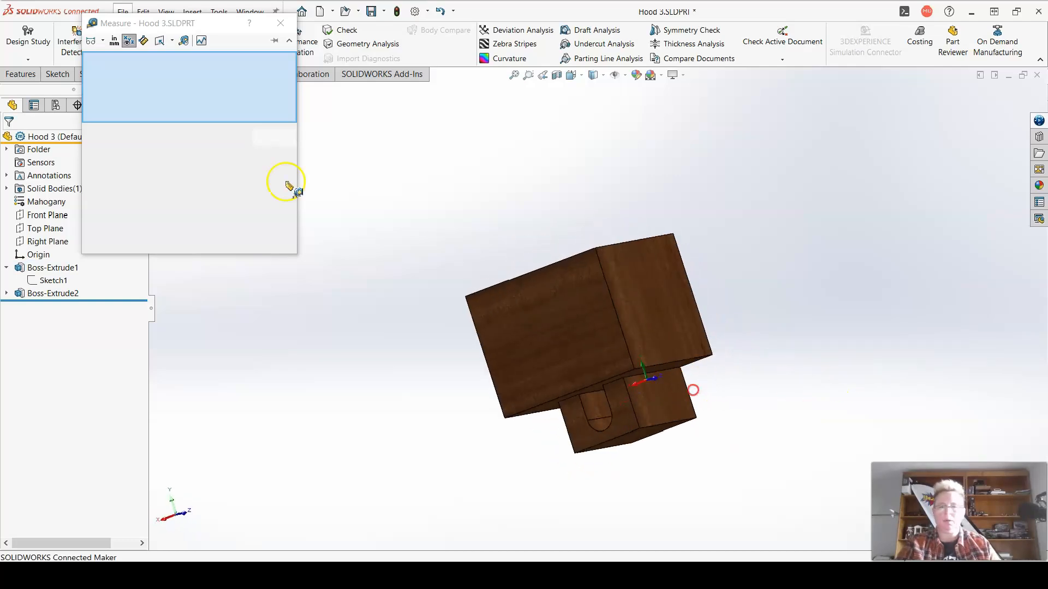
{"action": "left_click", "coordinate": [269, 38]}
Save the finished Hood 3 part to its existing file
{"action": "middle_click_drag", "start_coordinate": [498, 248], "coordinate": [575, 314]}
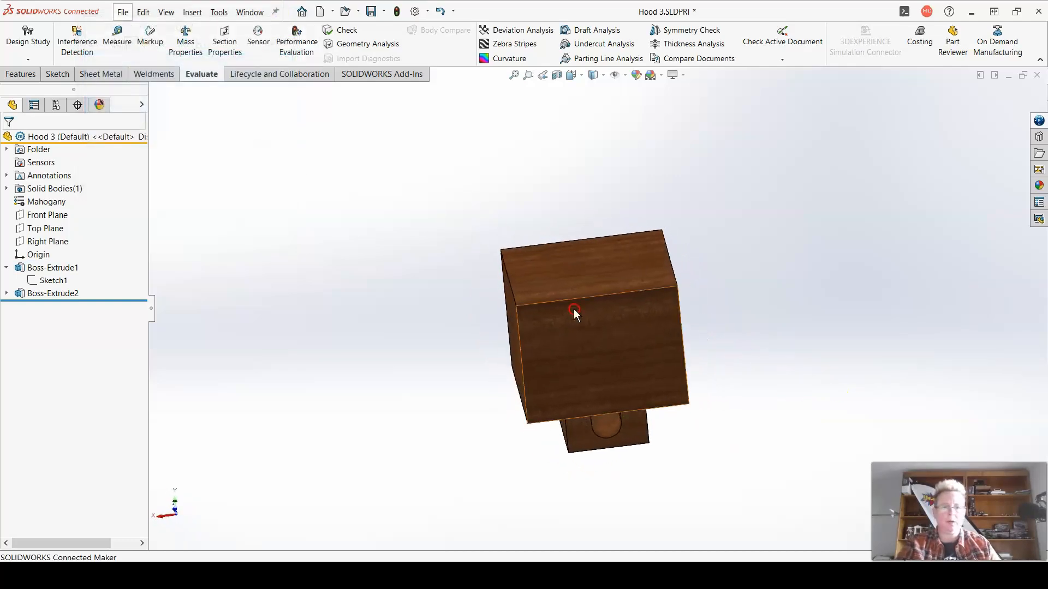
{"action": "left_click", "coordinate": [373, 12]}
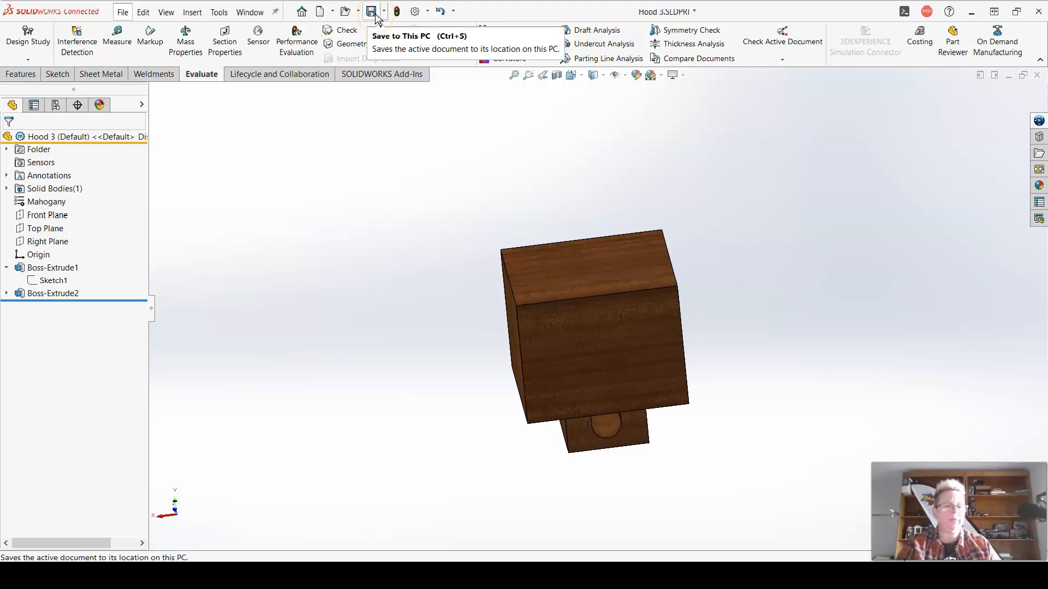
{"action": "left_click", "coordinate": [374, 12]}
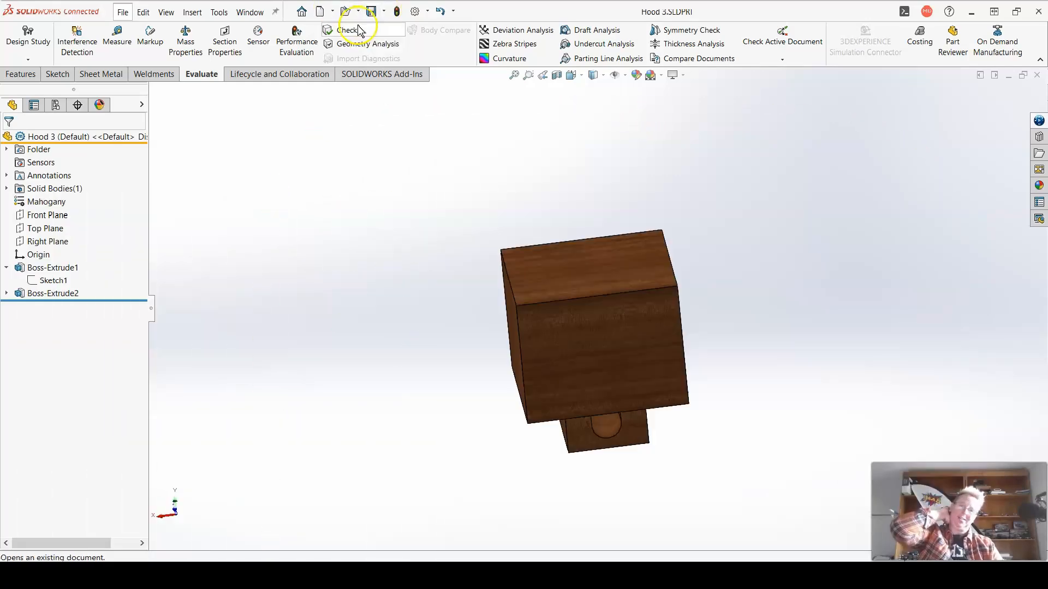
Save the part as a new file named Hood 4.SLDPRT in the Hoods folder
{"action": "left_click", "coordinate": [384, 11]}
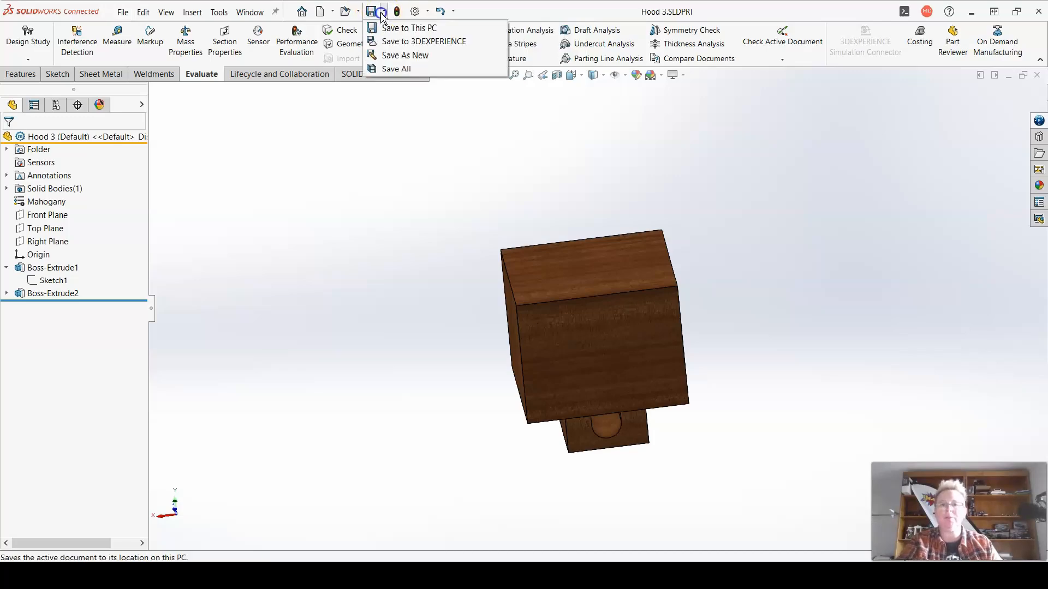
{"action": "left_click", "coordinate": [404, 55]}
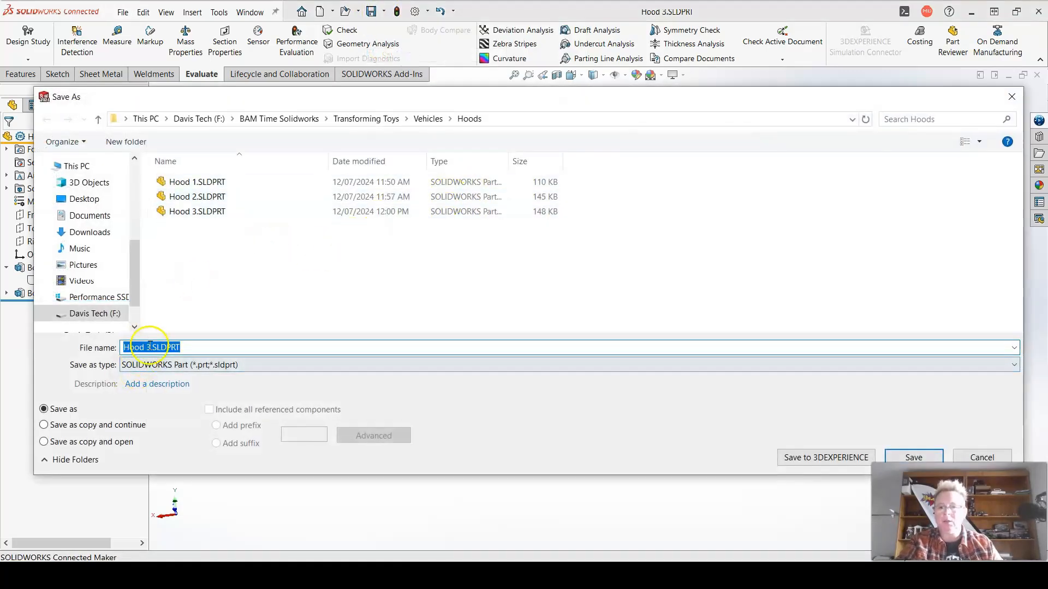
{"action": "left_click", "coordinate": [149, 347]}
{"action": "key", "text": "Return"}
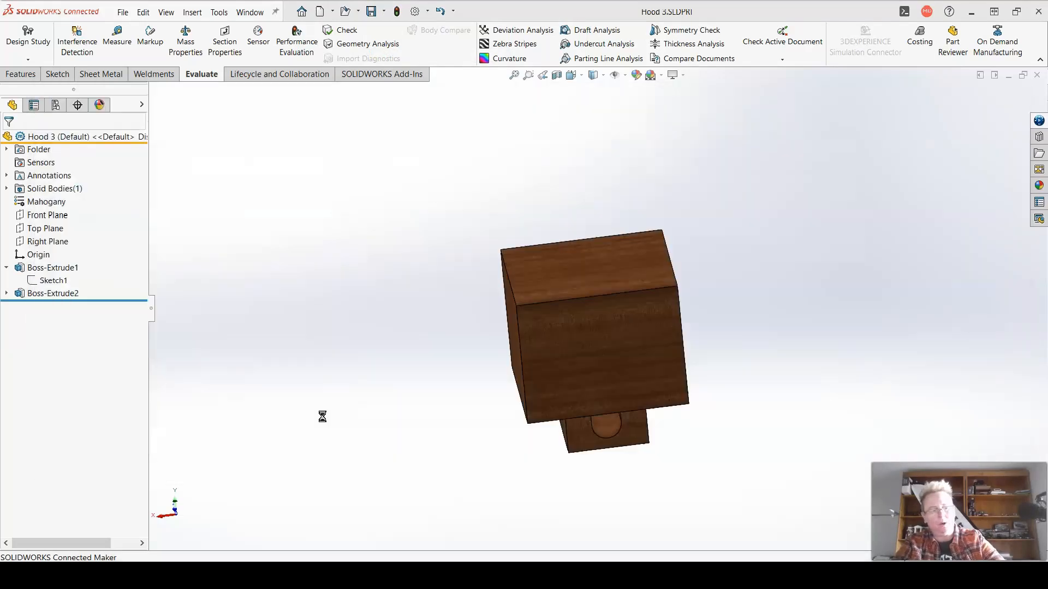
Roll the model history back to before Boss-Extrude2 and view the block from the front
{"action": "left_click_drag", "start_coordinate": [78, 300], "coordinate": [96, 288]}
{"action": "middle_click_drag", "start_coordinate": [439, 266], "coordinate": [463, 253]}
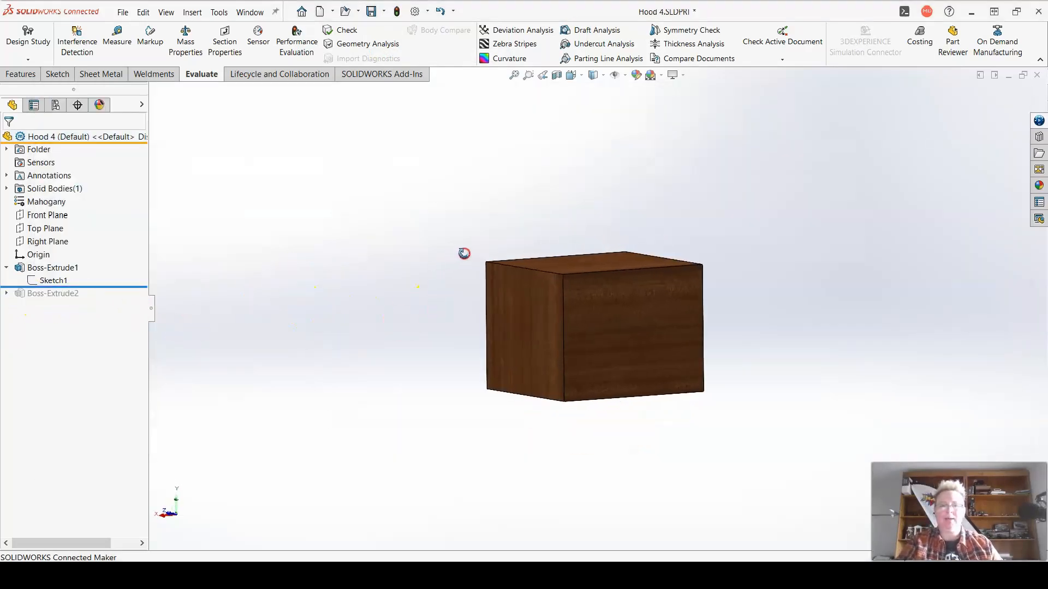
{"action": "left_click", "coordinate": [571, 75]}
{"action": "left_click", "coordinate": [588, 121]}
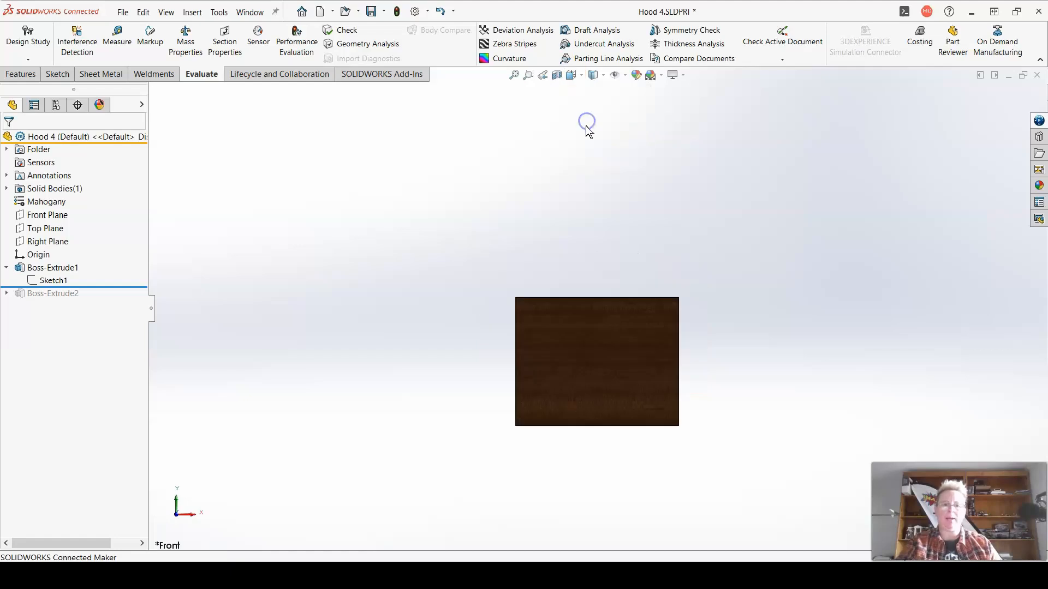
{"action": "left_click", "coordinate": [49, 281]}
{"action": "right_click", "coordinate": [49, 282]}
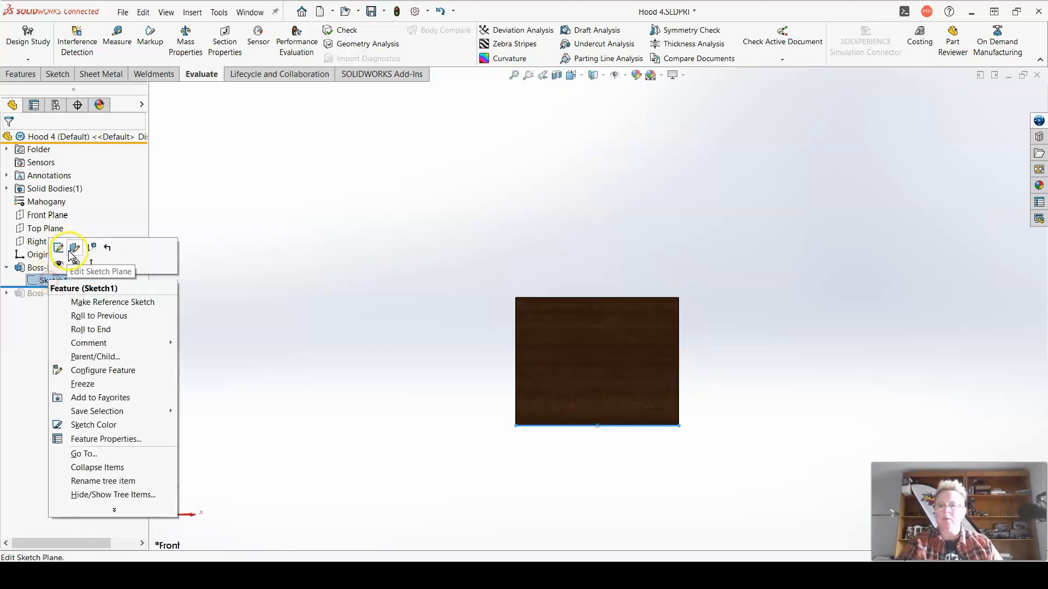
{"action": "left_click", "coordinate": [74, 249]}
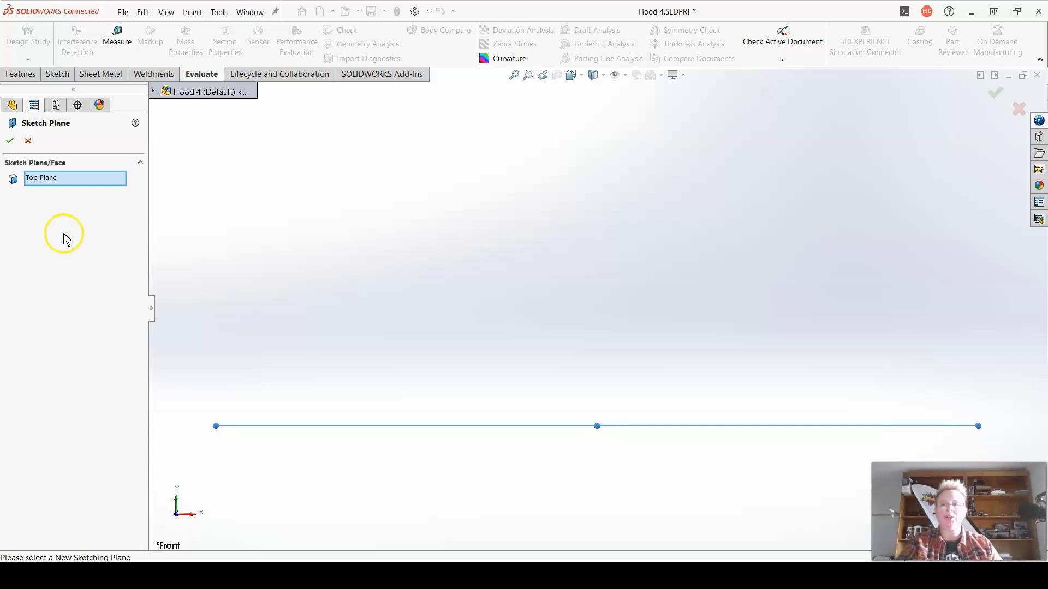
{"action": "left_click", "coordinate": [28, 141]}
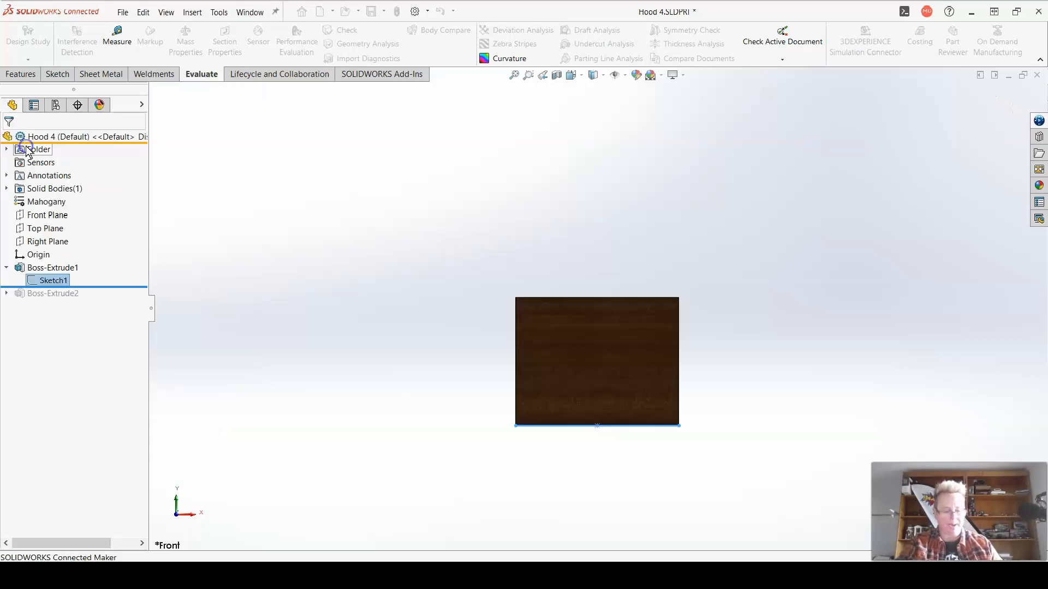
Set the front-to-back length of the block's base sketch to 64 mm and exit the sketch
{"action": "right_click", "coordinate": [50, 281]}
{"action": "left_click", "coordinate": [64, 248]}
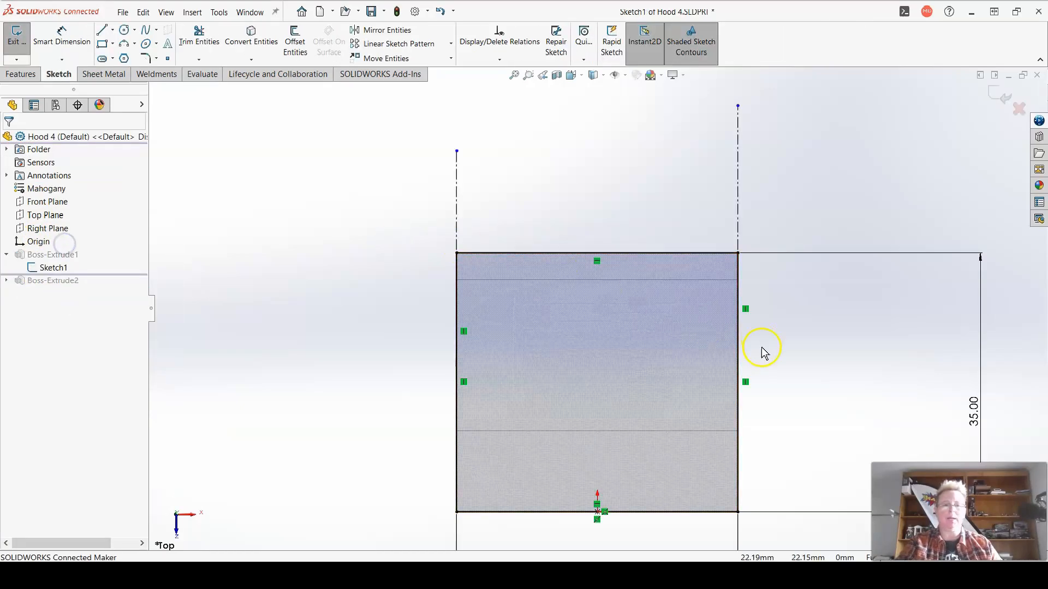
{"action": "scroll", "coordinate": [758, 360], "scroll_direction": "down", "scroll_amount": 3}
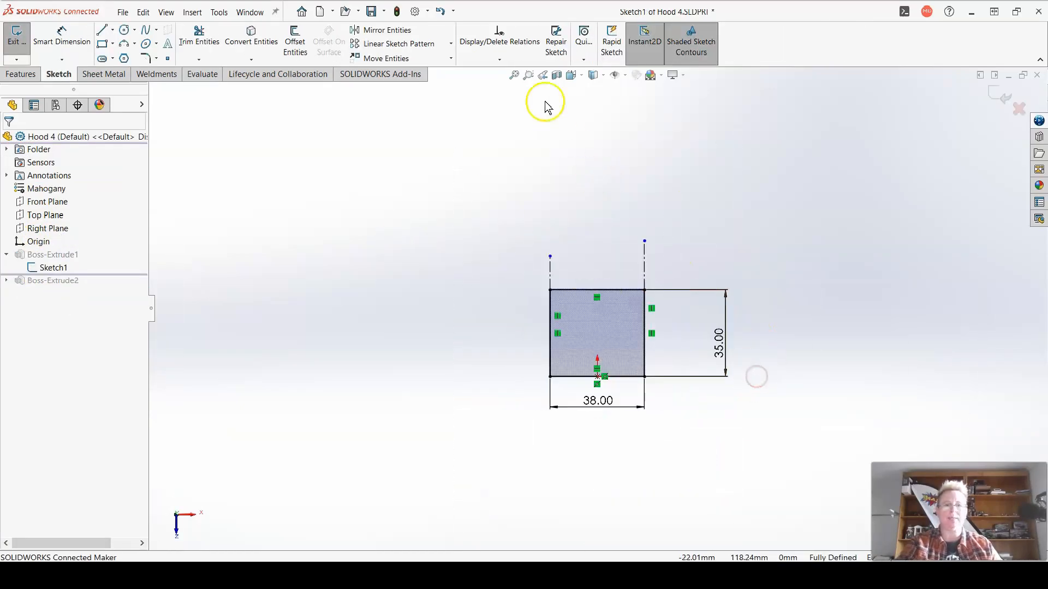
{"action": "left_click", "coordinate": [571, 75]}
{"action": "left_click", "coordinate": [588, 106]}
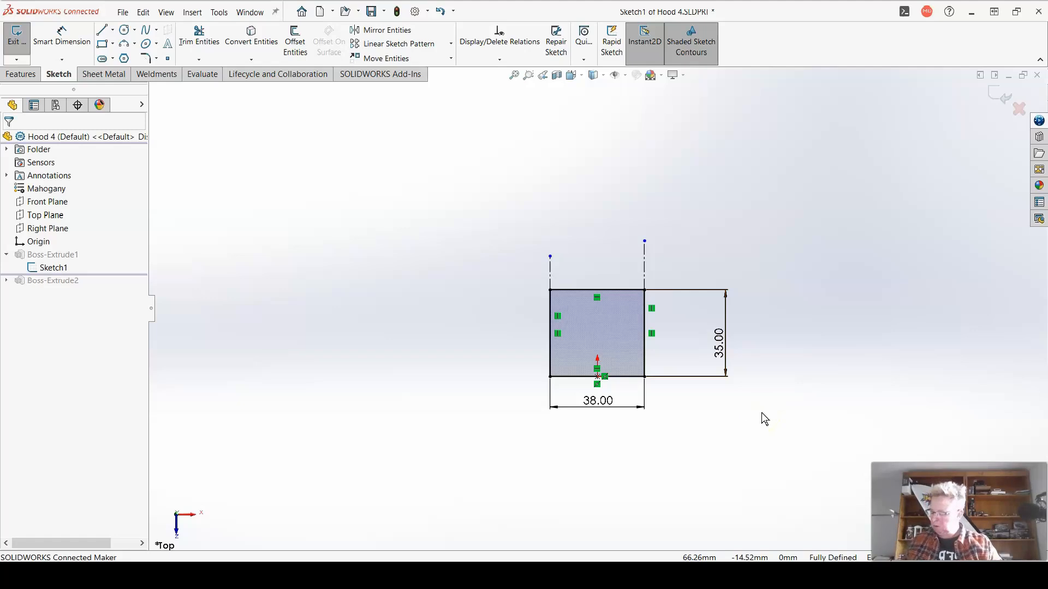
{"action": "left_click", "coordinate": [590, 409]}
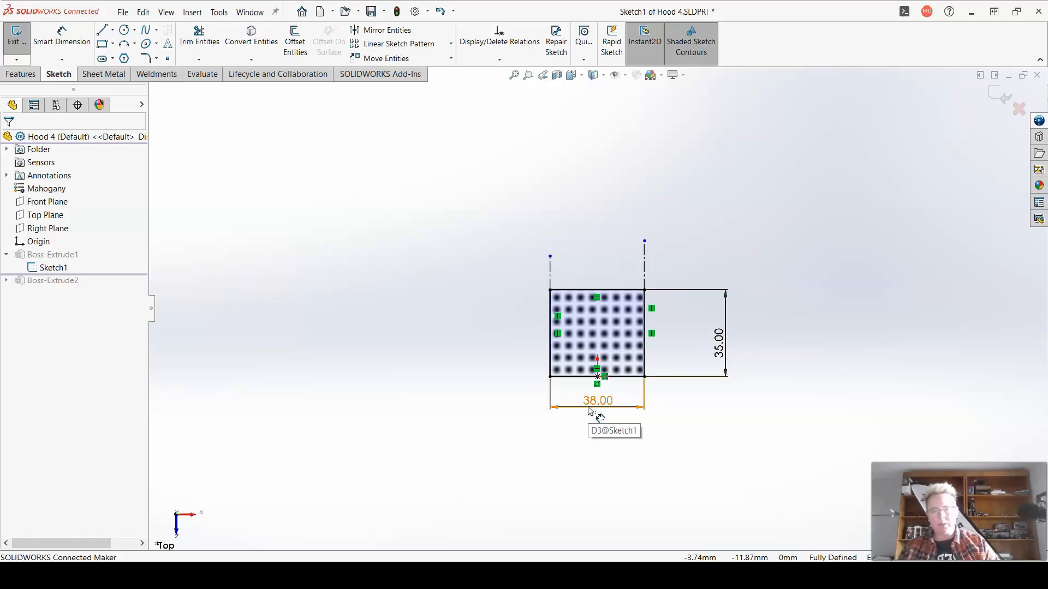
{"action": "left_click", "coordinate": [722, 352]}
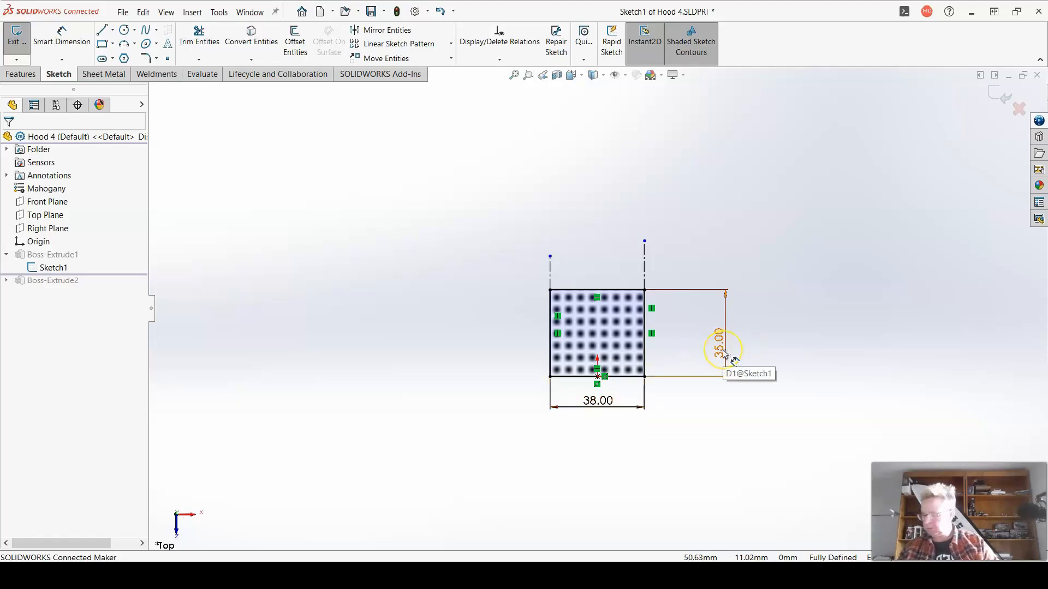
{"action": "double_click", "coordinate": [722, 351]}
{"action": "type", "text": "64"}
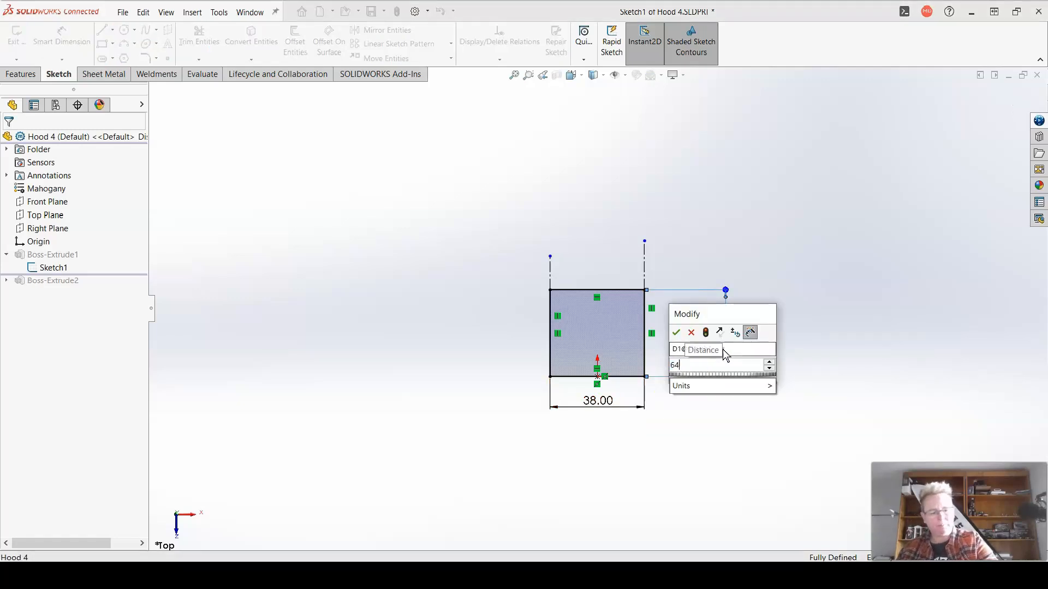
{"action": "key", "text": "Return"}
{"action": "left_click", "coordinate": [722, 355]}
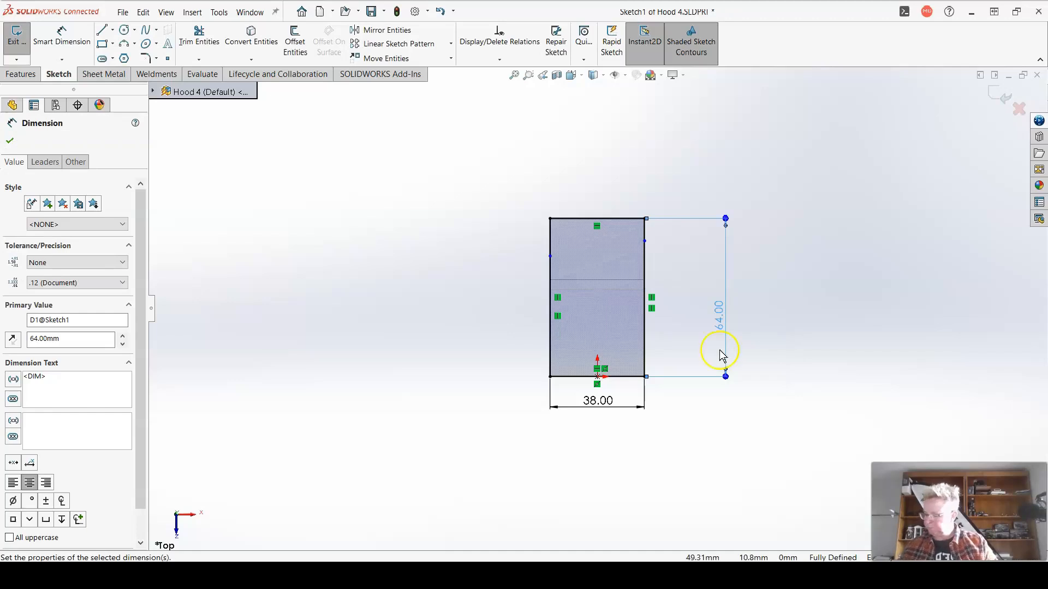
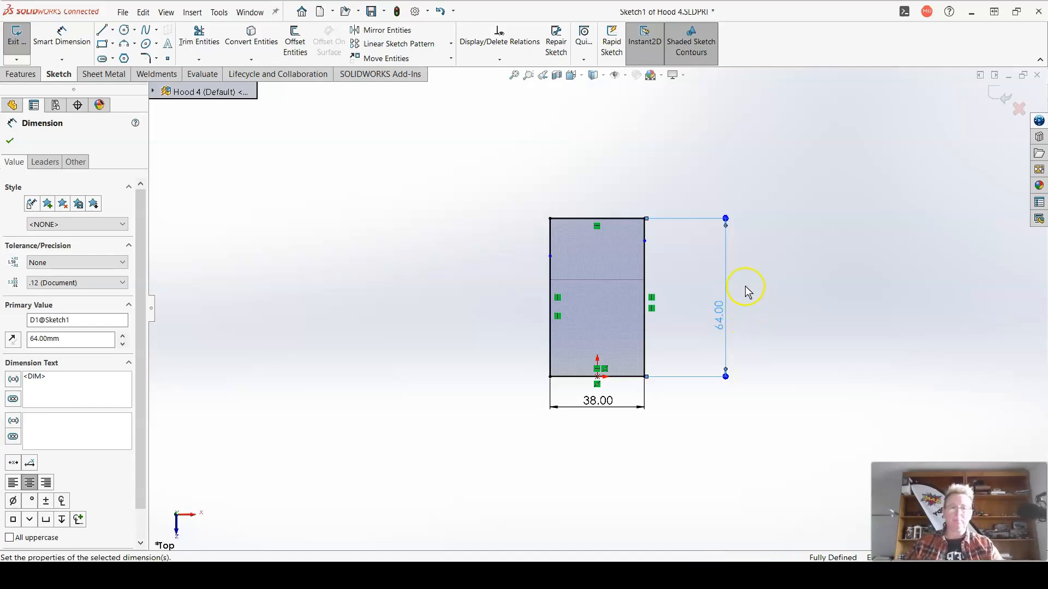
{"action": "left_click", "coordinate": [995, 96]}
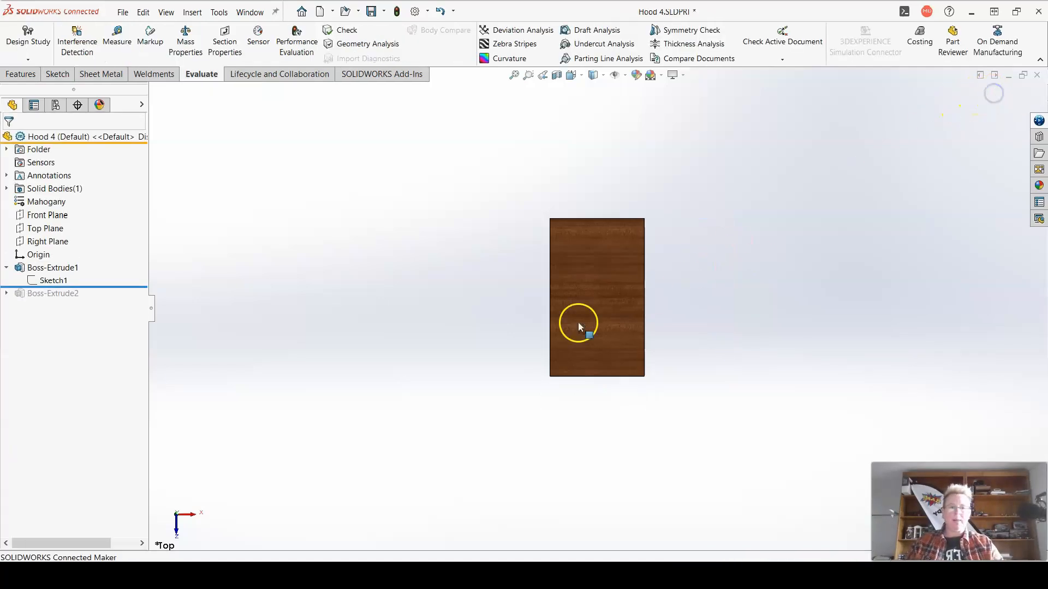
Set the blind extrusion depth of Boss-Extrude1 to 25.5 mm
{"action": "right_click", "coordinate": [57, 272]}
{"action": "left_click", "coordinate": [77, 239]}
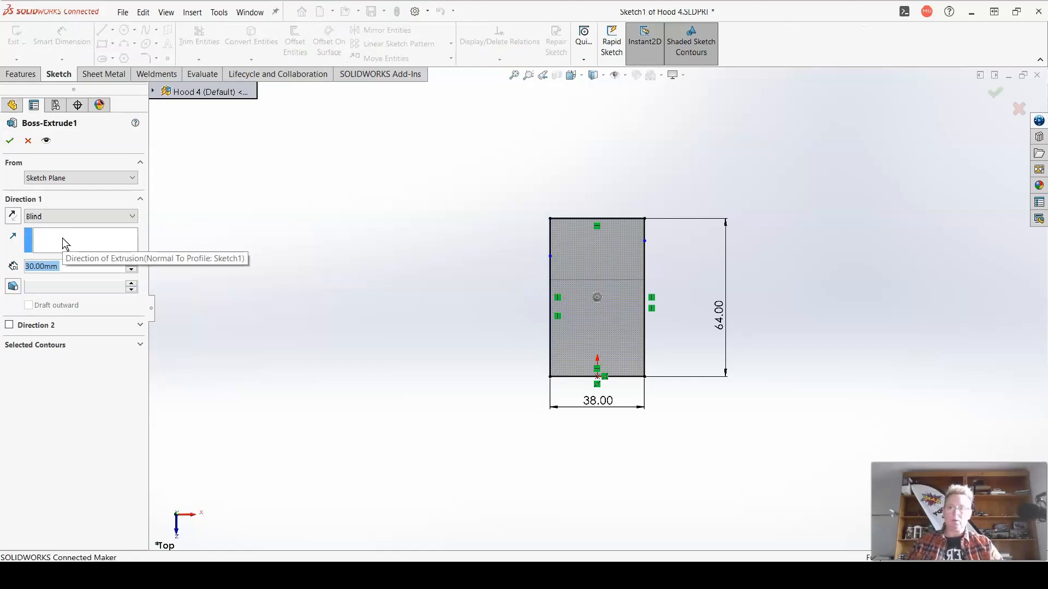
{"action": "type", "text": "25.5"}
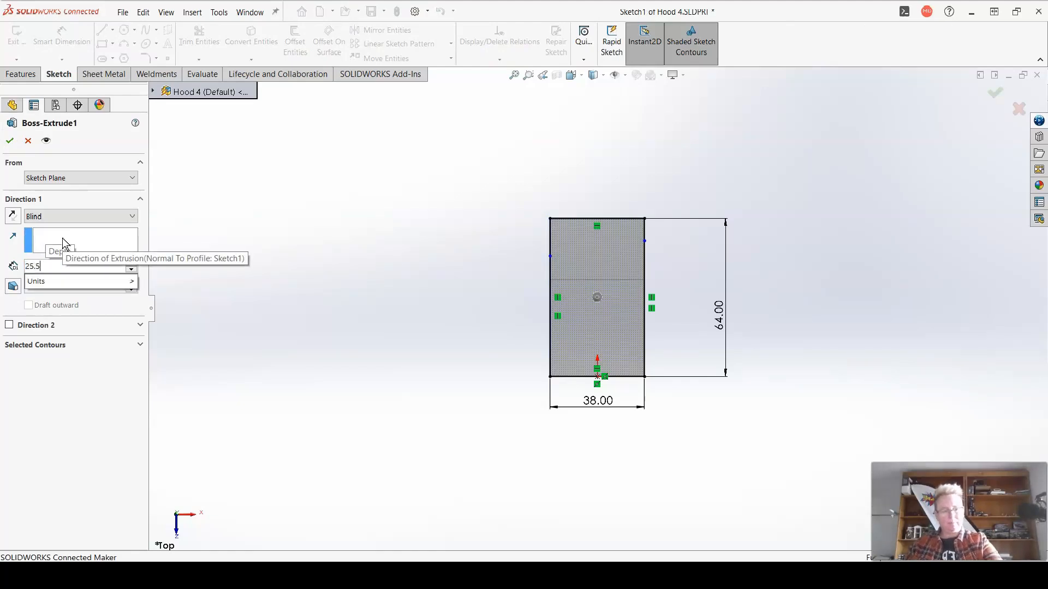
{"action": "key", "text": "Return"}
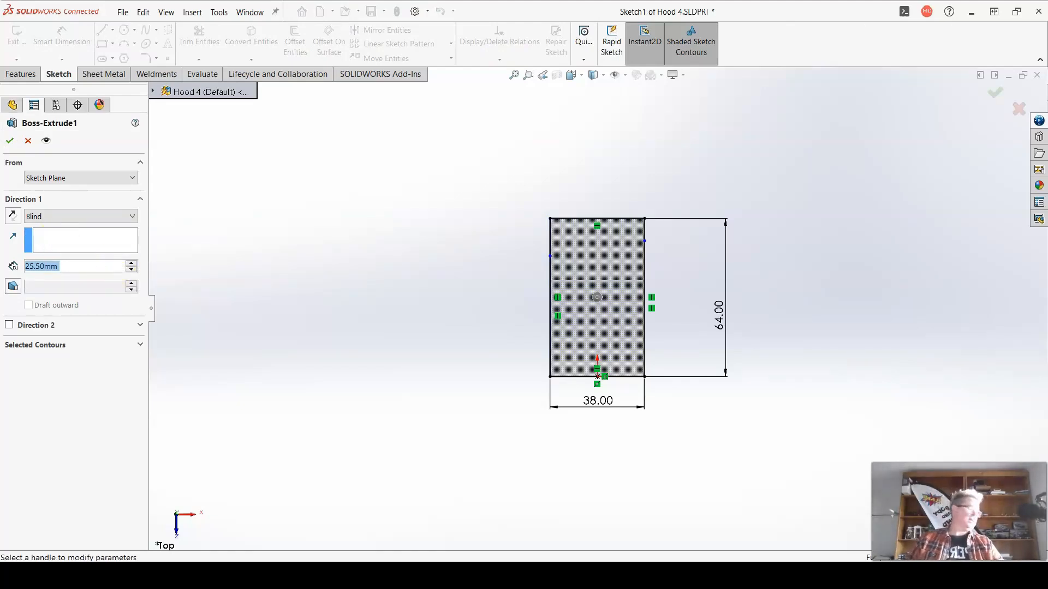
{"action": "left_click", "coordinate": [9, 140]}
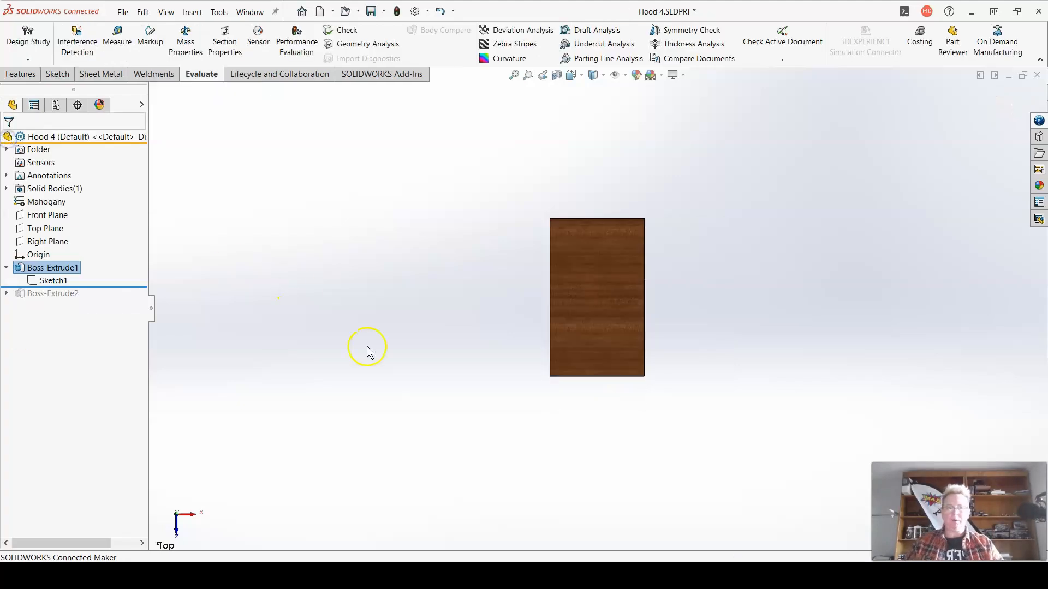
Open a new sketch on the top face of the mahogany block, viewed normal to that face
{"action": "middle_click_drag", "start_coordinate": [506, 329], "coordinate": [611, 108]}
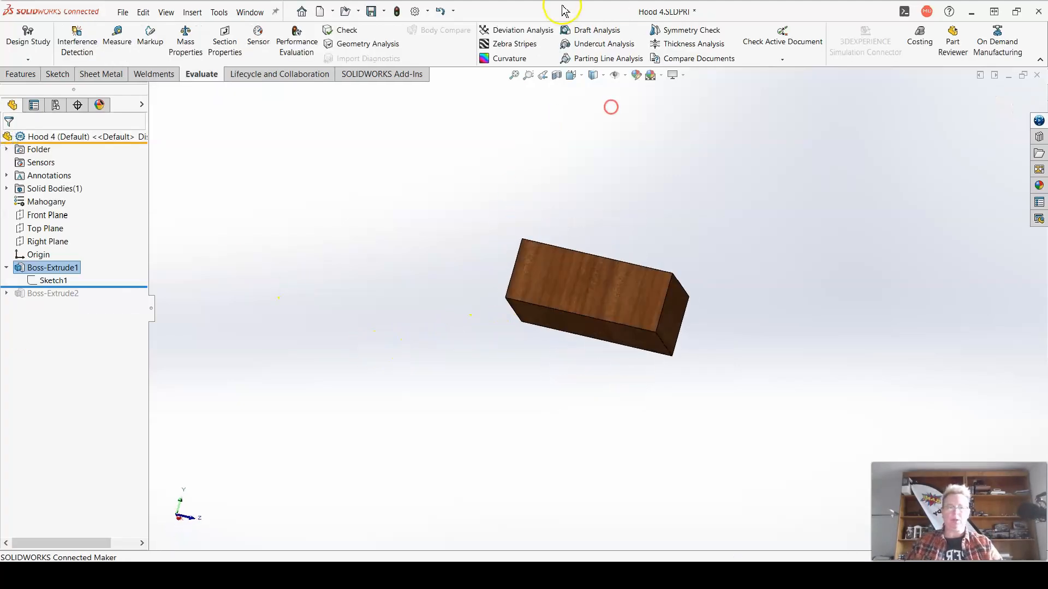
{"action": "left_click", "coordinate": [580, 77]}
{"action": "left_click", "coordinate": [588, 119]}
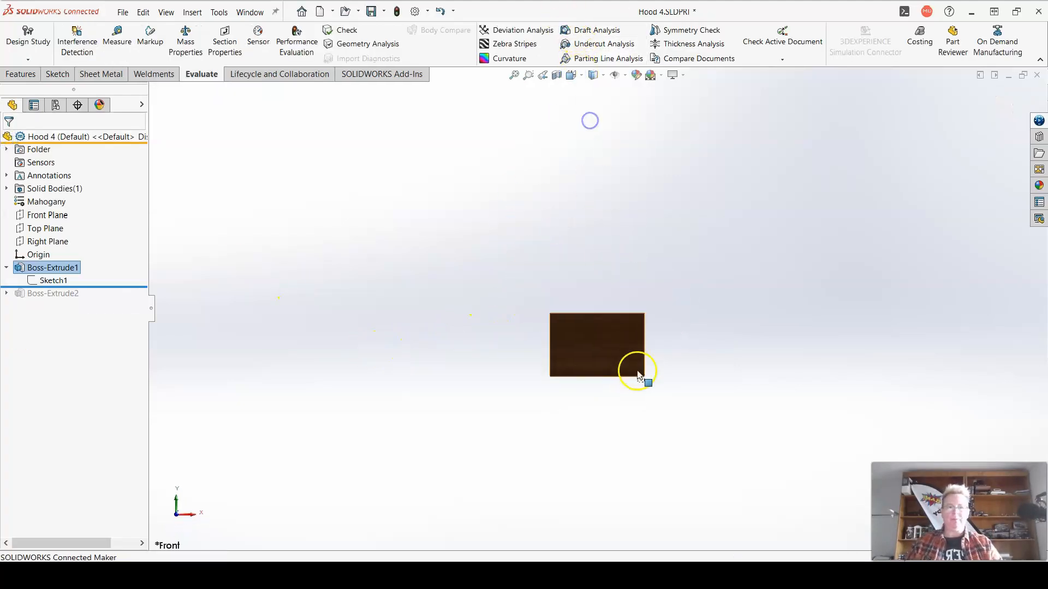
{"action": "middle_click_drag", "start_coordinate": [619, 366], "coordinate": [612, 409]}
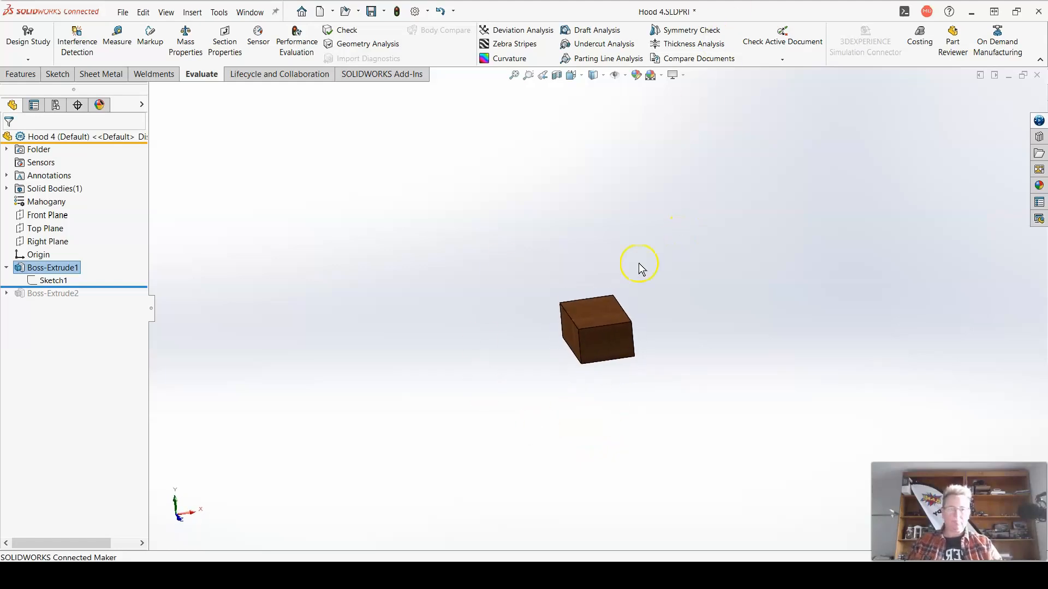
{"action": "left_click", "coordinate": [595, 310]}
{"action": "left_click", "coordinate": [676, 264]}
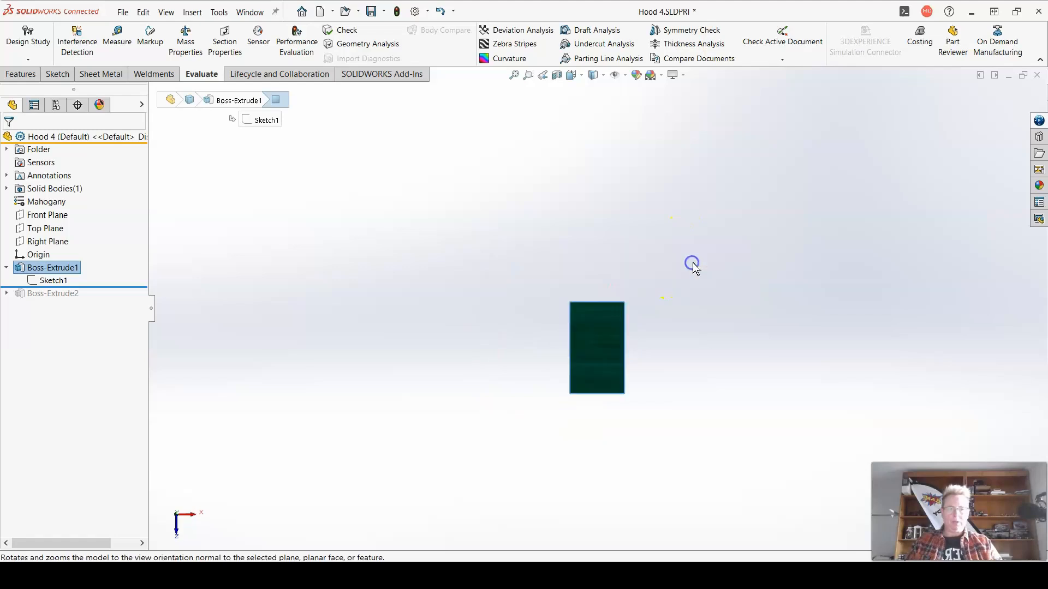
{"action": "left_click", "coordinate": [58, 74]}
{"action": "left_click", "coordinate": [17, 38]}
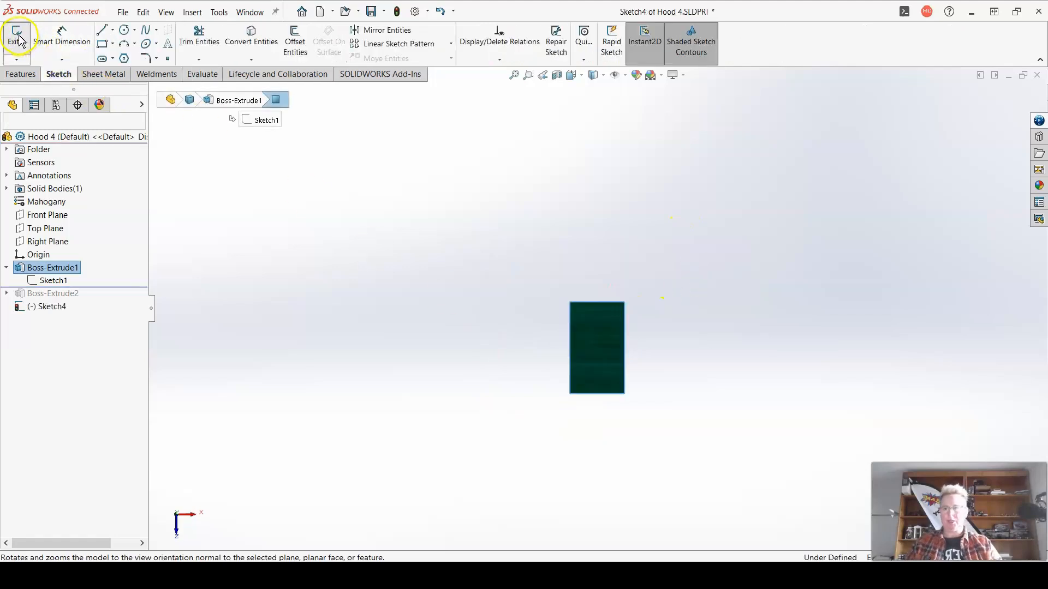
Sketch a closed narrow triangle along the top face's right side, from the rear corner to the front edge, with a slant of about 7.6°
{"action": "scroll", "coordinate": [731, 322], "scroll_direction": "up", "scroll_amount": 5}
{"action": "scroll", "coordinate": [352, 117], "scroll_direction": "up", "scroll_amount": 4}
{"action": "scroll", "coordinate": [351, 115], "scroll_direction": "down", "scroll_amount": 4}
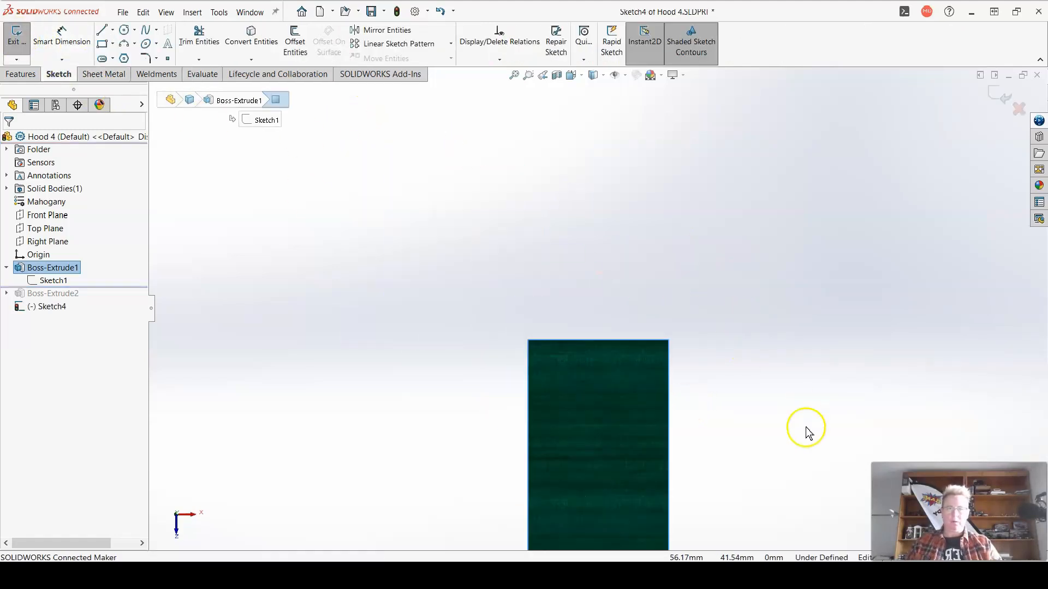
{"action": "scroll", "coordinate": [768, 529], "scroll_direction": "down", "scroll_amount": 1}
{"action": "scroll", "coordinate": [750, 526], "scroll_direction": "up", "scroll_amount": 3}
{"action": "scroll", "coordinate": [712, 498], "scroll_direction": "down", "scroll_amount": 2}
{"action": "scroll", "coordinate": [352, 109], "scroll_direction": "up", "scroll_amount": 2}
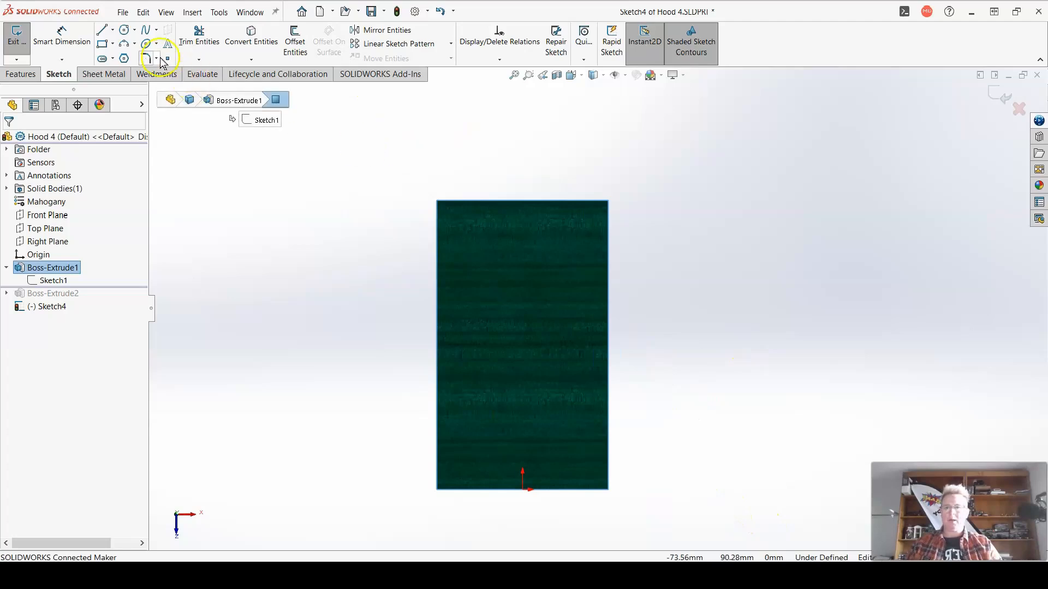
{"action": "left_click", "coordinate": [102, 34]}
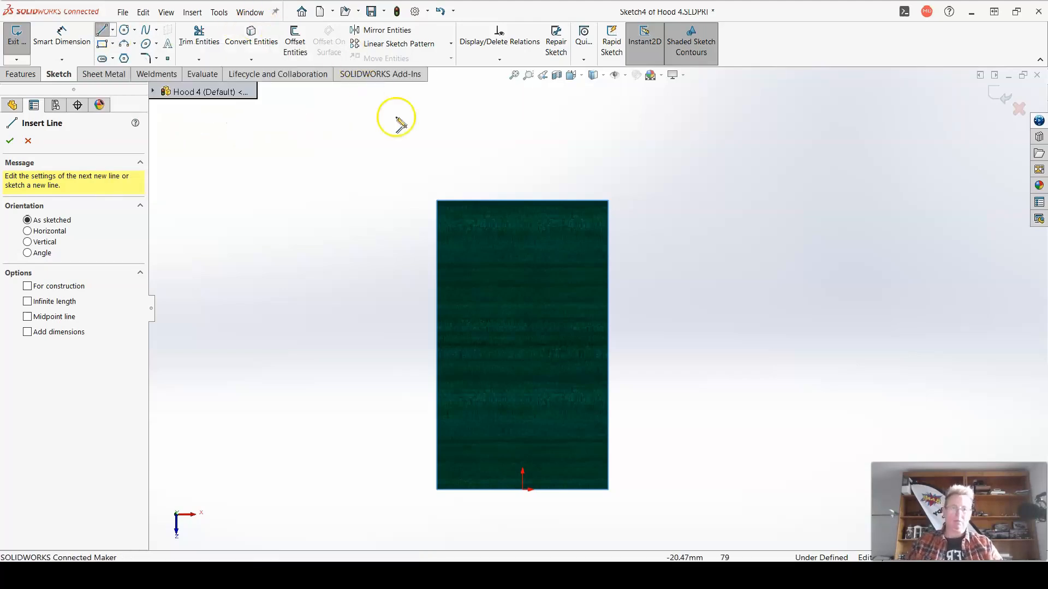
{"action": "left_click", "coordinate": [609, 202]}
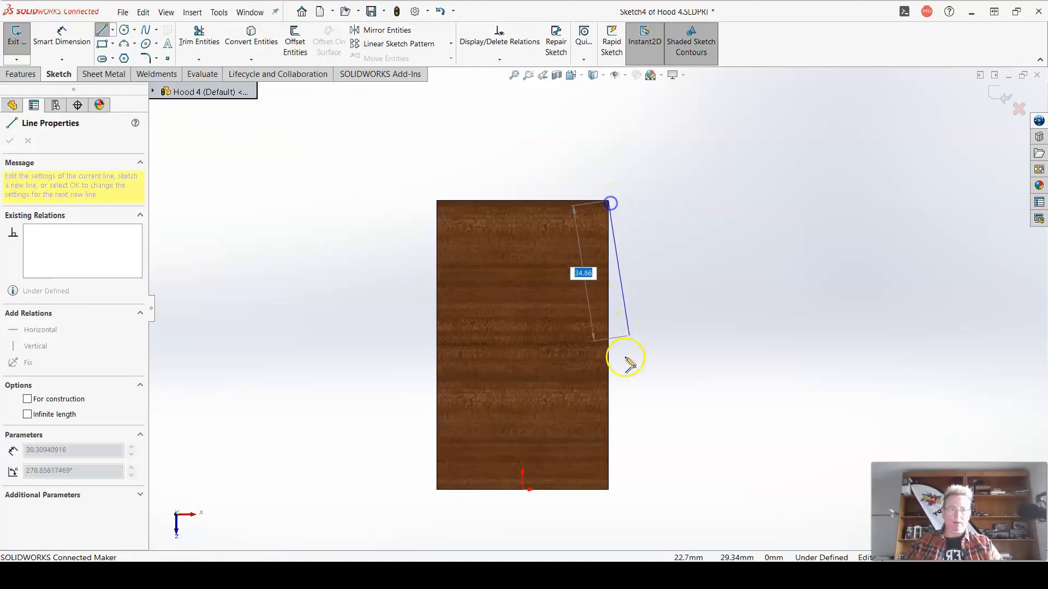
{"action": "left_click", "coordinate": [570, 489]}
{"action": "left_click", "coordinate": [608, 490]}
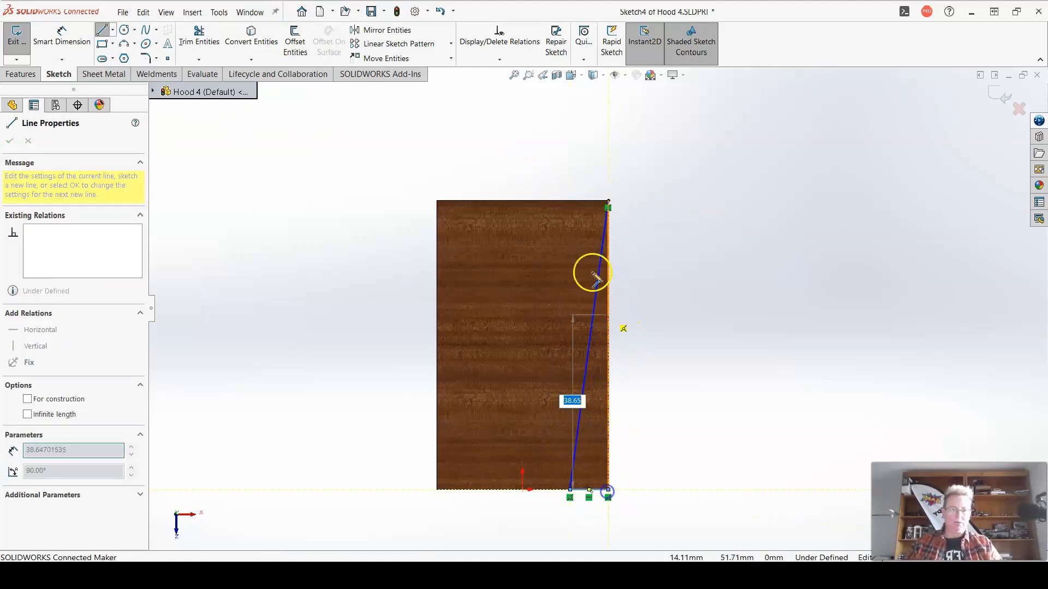
{"action": "left_click", "coordinate": [609, 203]}
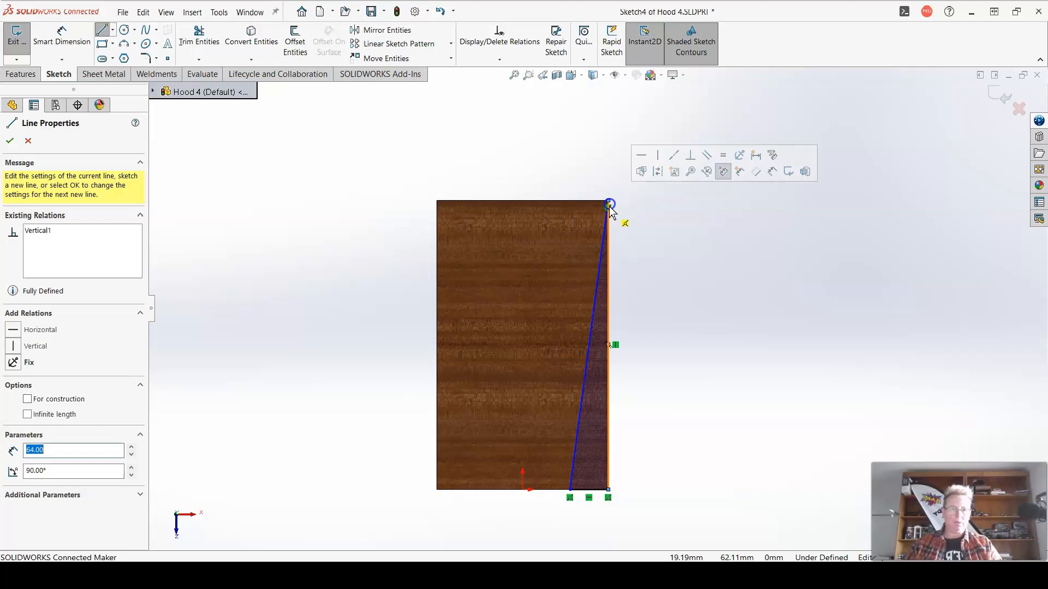
Sketch a matching closed triangle along the top face's left side, about 8.8 mm wide at the front edge
{"action": "left_click", "coordinate": [437, 202]}
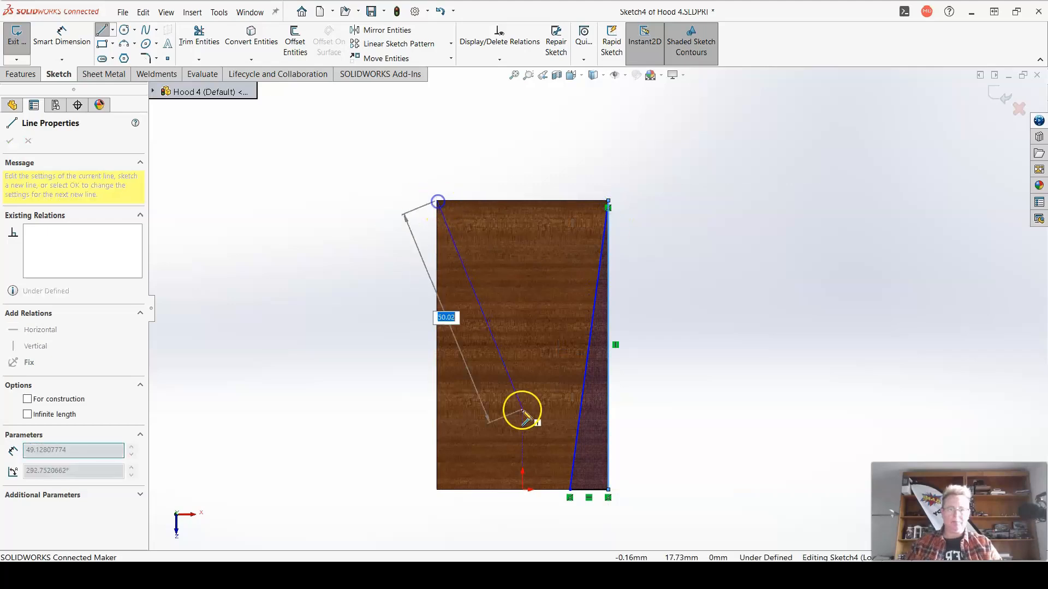
{"action": "left_click", "coordinate": [476, 490]}
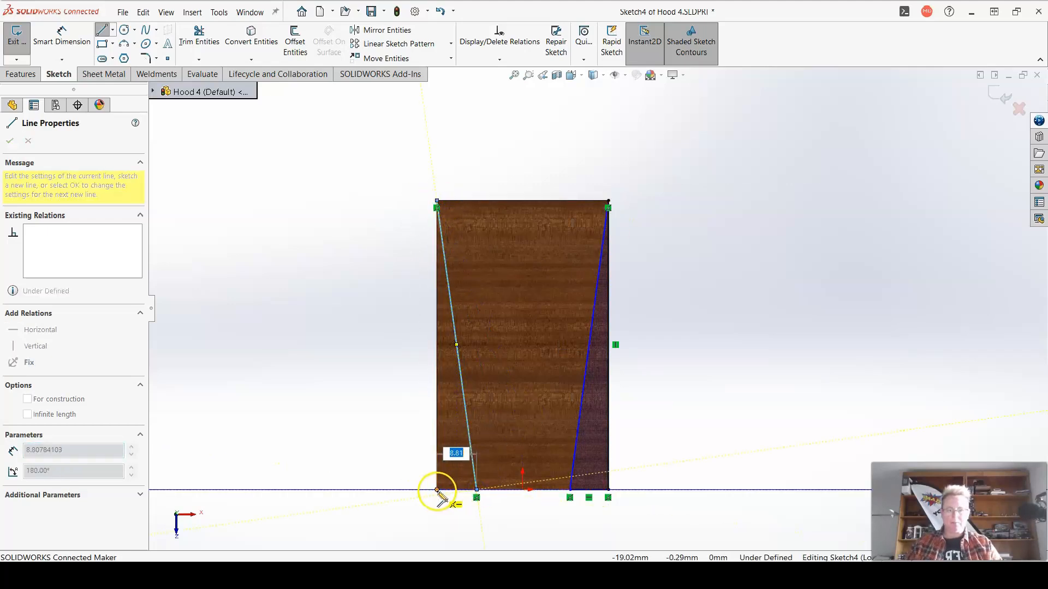
{"action": "left_click", "coordinate": [437, 490]}
{"action": "left_click", "coordinate": [437, 208]}
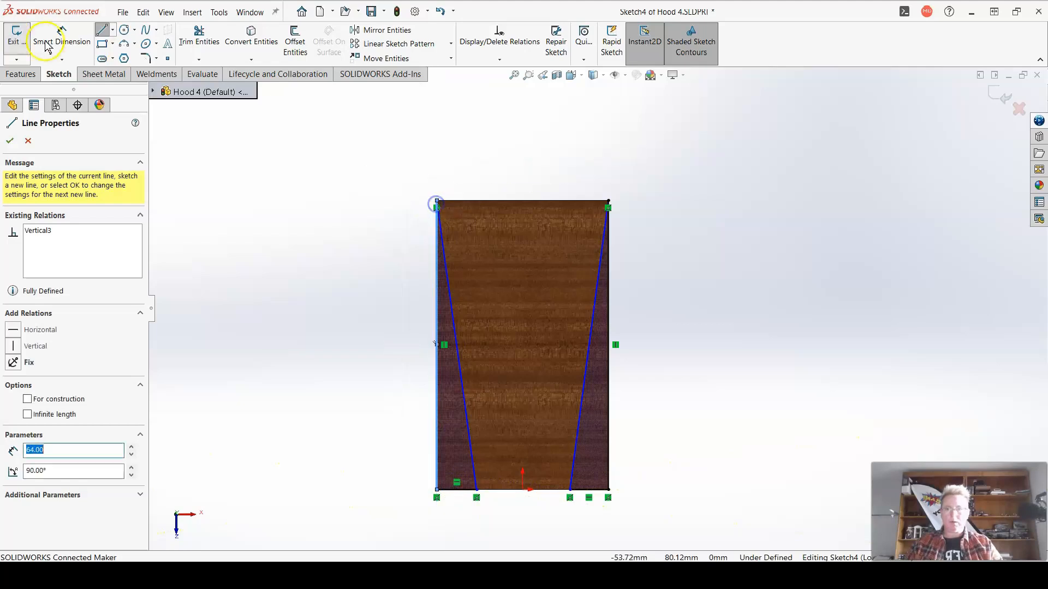
Dimension the angle between the right triangle's slanted line and its vertical side line as 7.5°
{"action": "left_click", "coordinate": [63, 37]}
{"action": "left_click", "coordinate": [606, 458]}
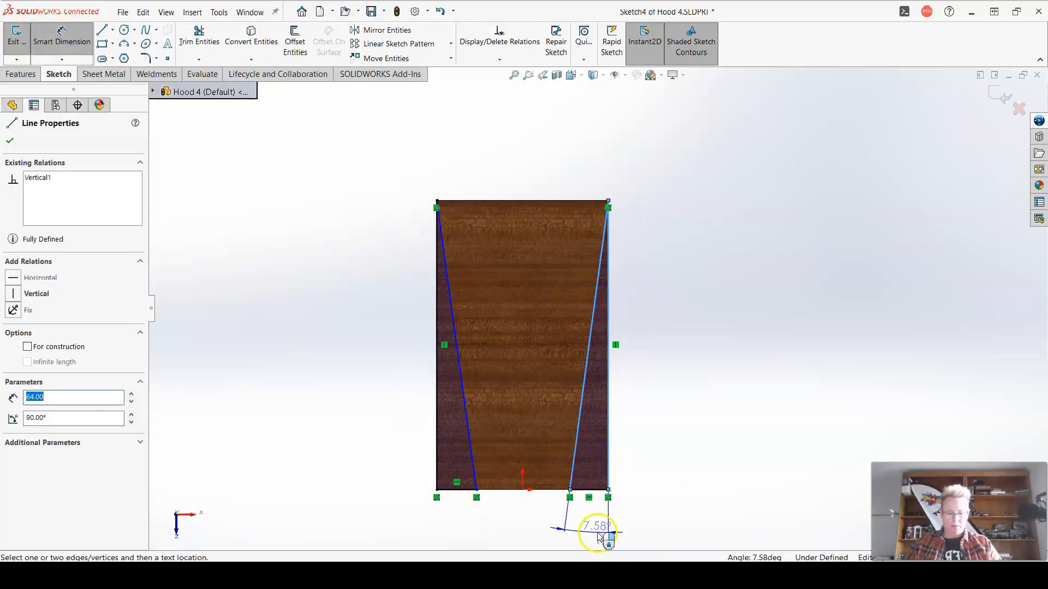
{"action": "left_click", "coordinate": [598, 533]}
{"action": "type", "text": "7.5"}
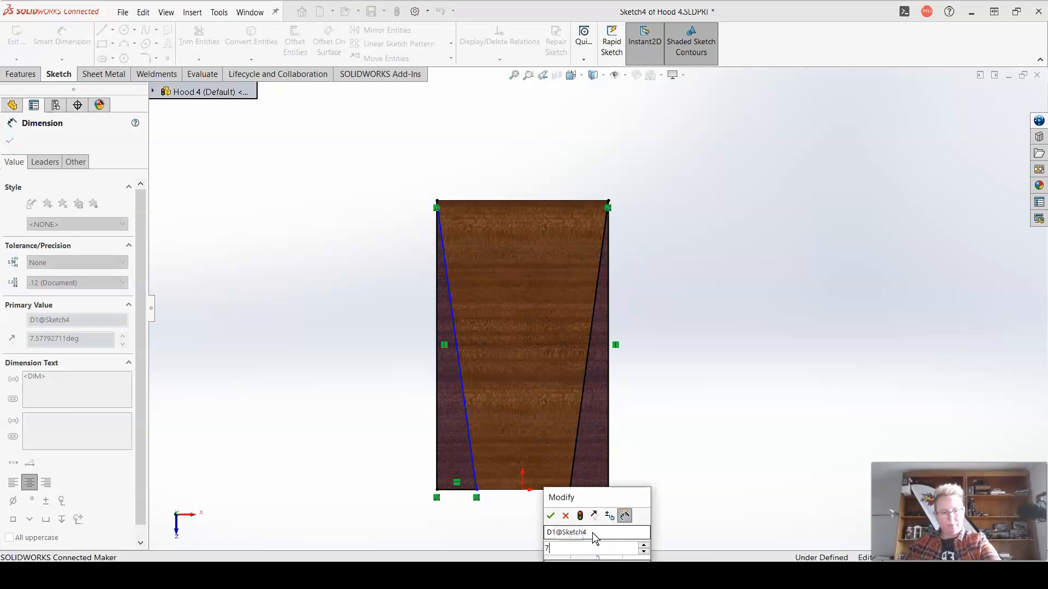
{"action": "key", "text": "Return"}
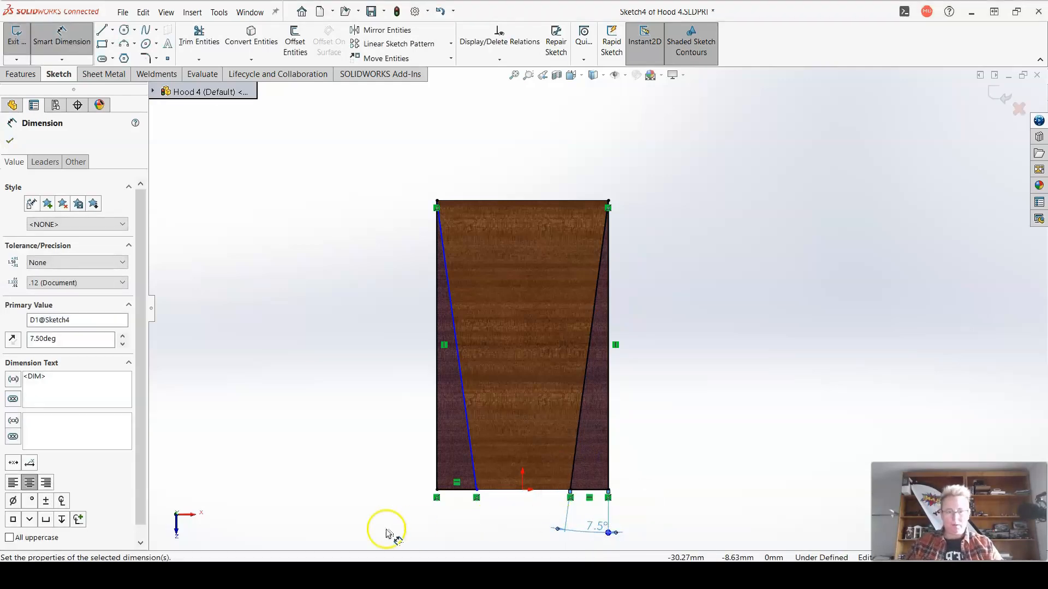
Try to dimension the left triangle's width along the front edge, and undo it
{"action": "left_click", "coordinate": [476, 491]}
{"action": "left_click", "coordinate": [436, 490]}
{"action": "left_click", "coordinate": [436, 511]}
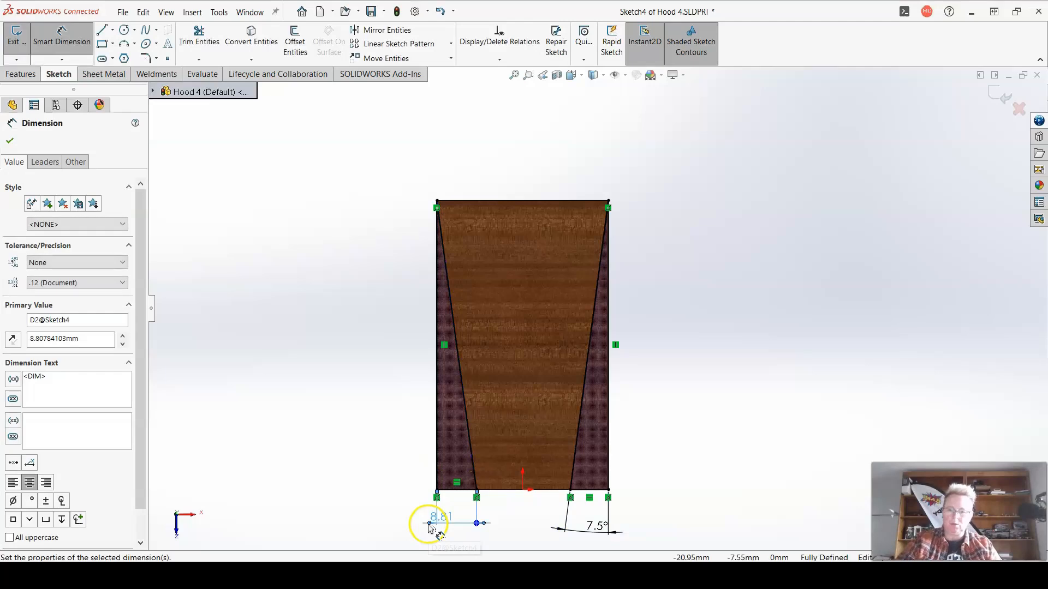
{"action": "key", "text": "Escape"}
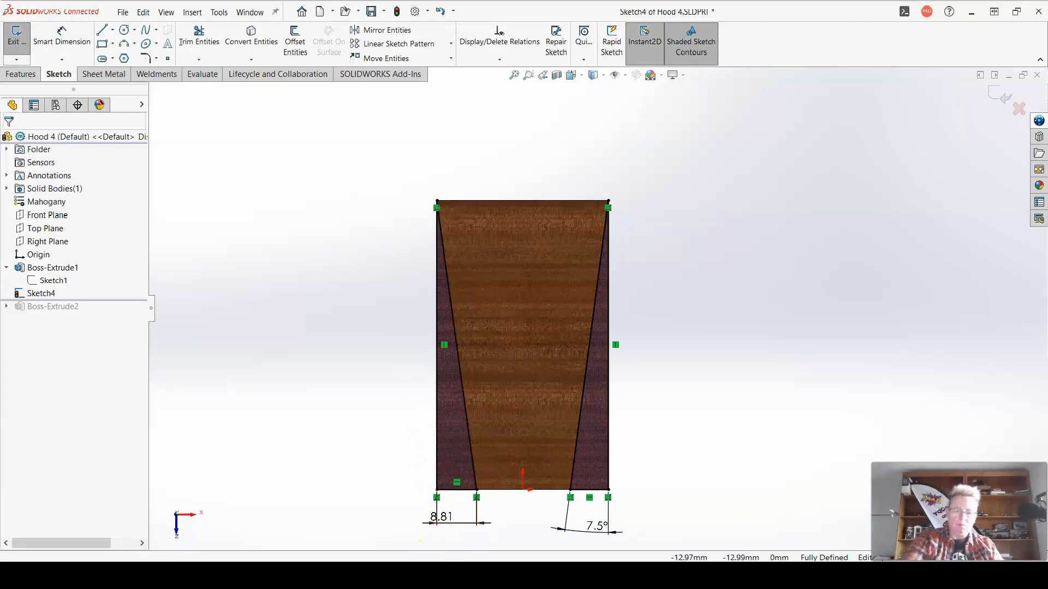
{"action": "key", "text": "ctrl+z"}
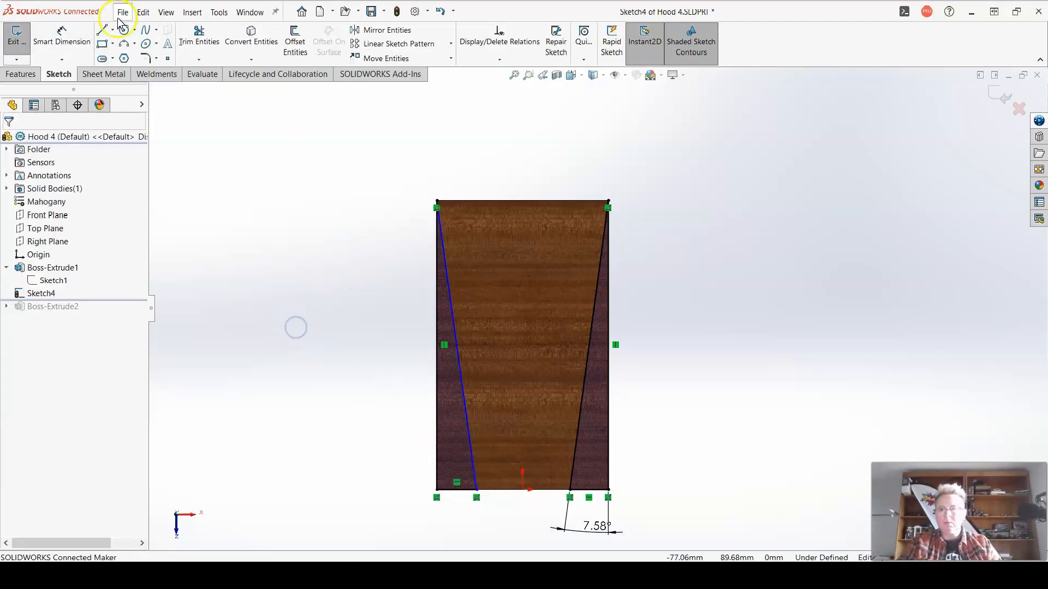
Dimension the angle between the left triangle's slanted line and its vertical side line as 7.5°
{"action": "left_click", "coordinate": [61, 33]}
{"action": "left_click", "coordinate": [438, 408]}
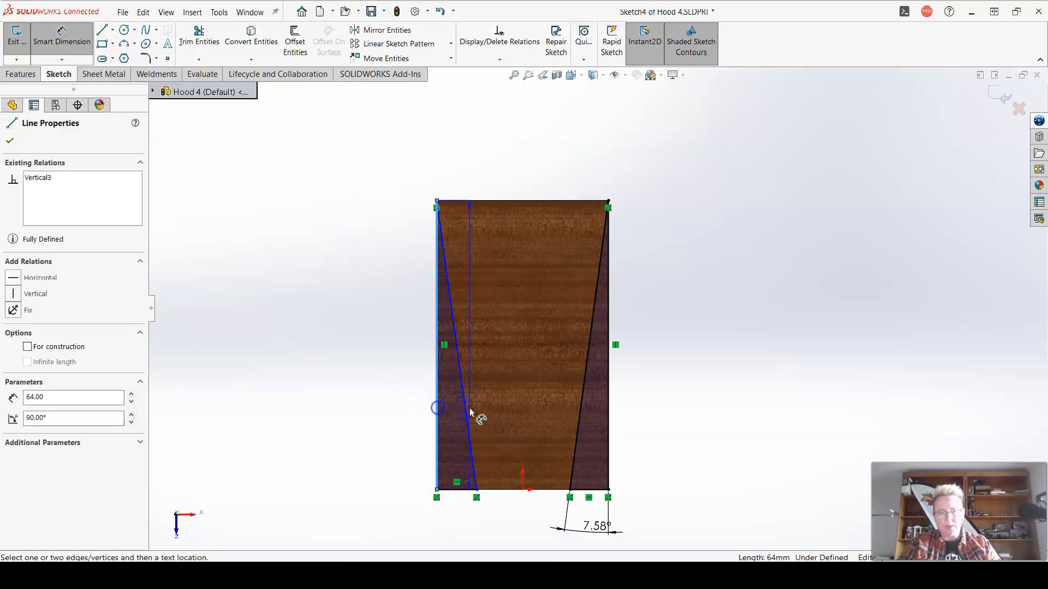
{"action": "left_click", "coordinate": [470, 414]}
{"action": "left_click", "coordinate": [461, 520]}
{"action": "type", "text": "7"}
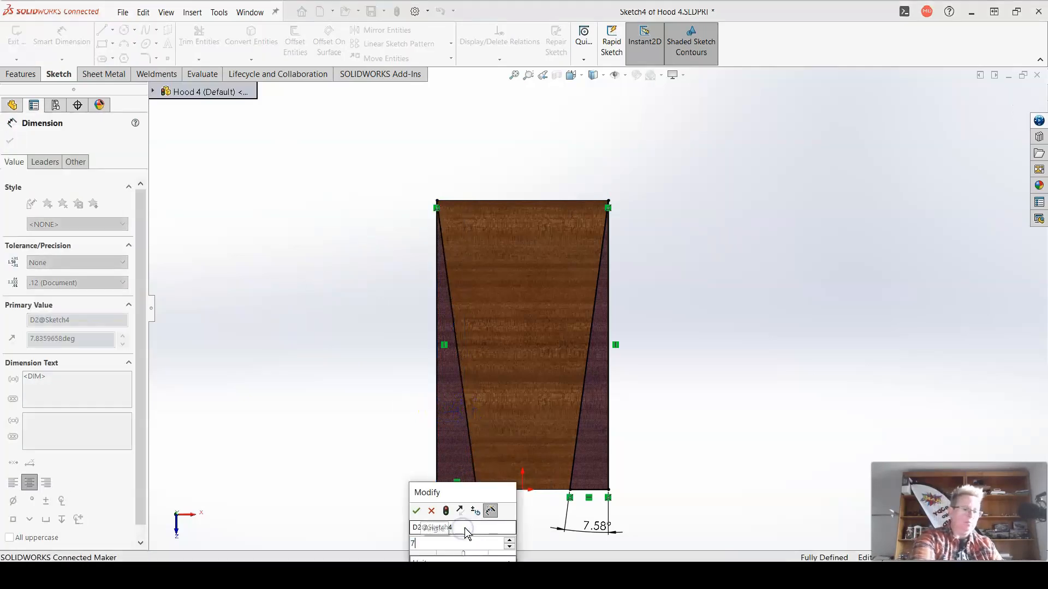
{"action": "type", "text": ".5"}
{"action": "key", "text": "Return"}
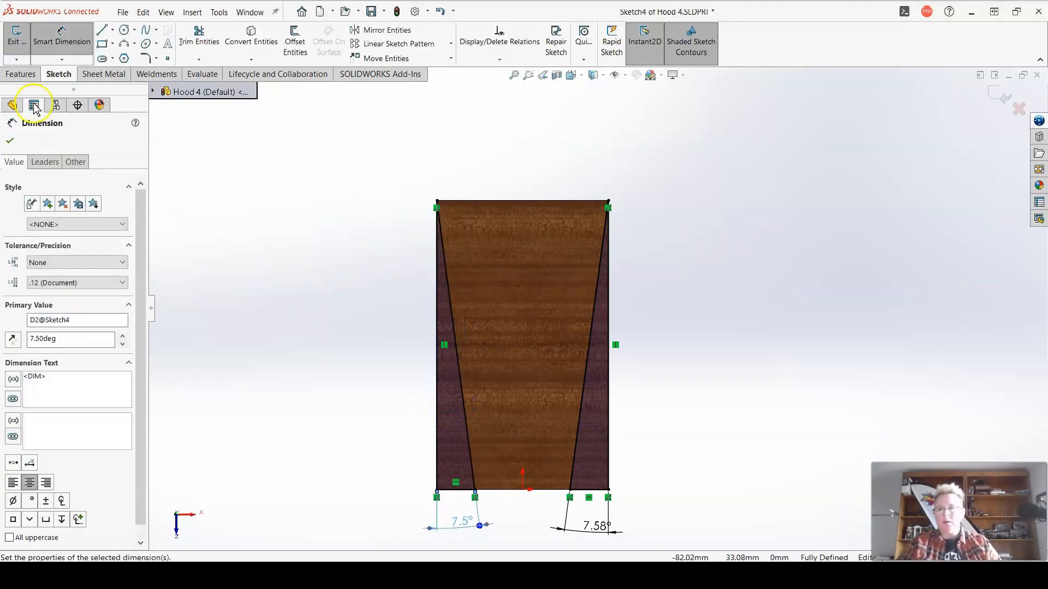
Cut both triangular side wedges out of the block with an Extruded Cut set to Through All
{"action": "left_click", "coordinate": [23, 74]}
{"action": "left_click", "coordinate": [189, 41]}
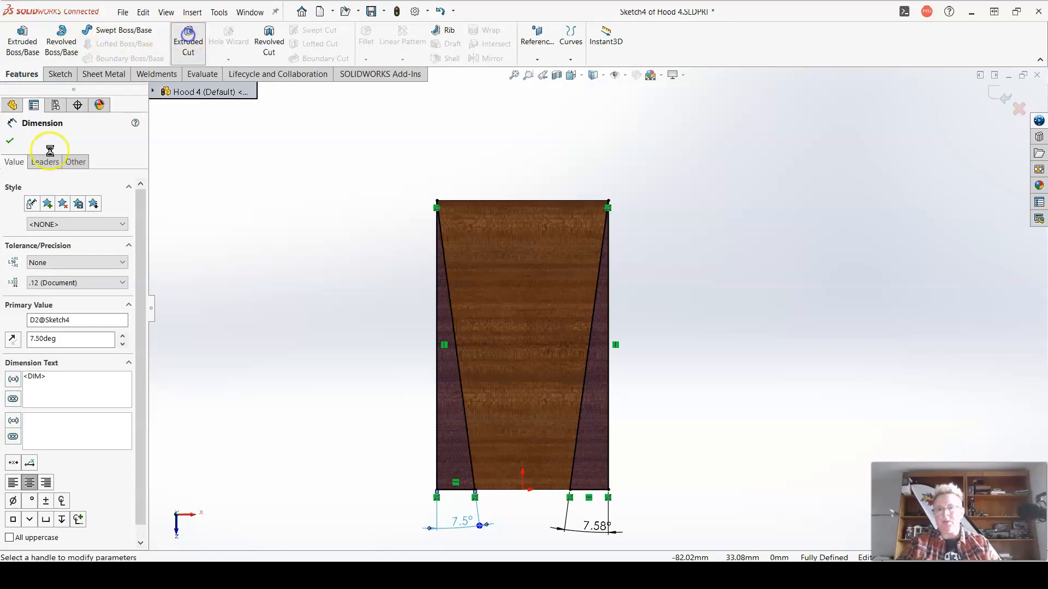
{"action": "left_click", "coordinate": [54, 216]}
{"action": "left_click", "coordinate": [55, 234]}
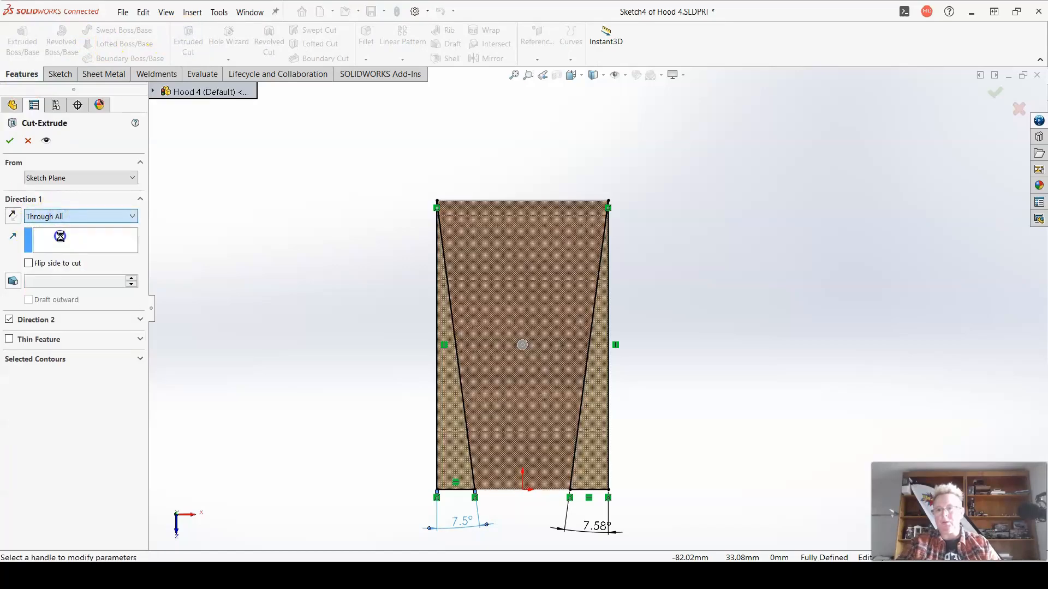
{"action": "left_click", "coordinate": [10, 141]}
Open a new sketch on the tapered block's top face, viewed normal to that face
{"action": "middle_click_drag", "start_coordinate": [585, 526], "coordinate": [557, 441]}
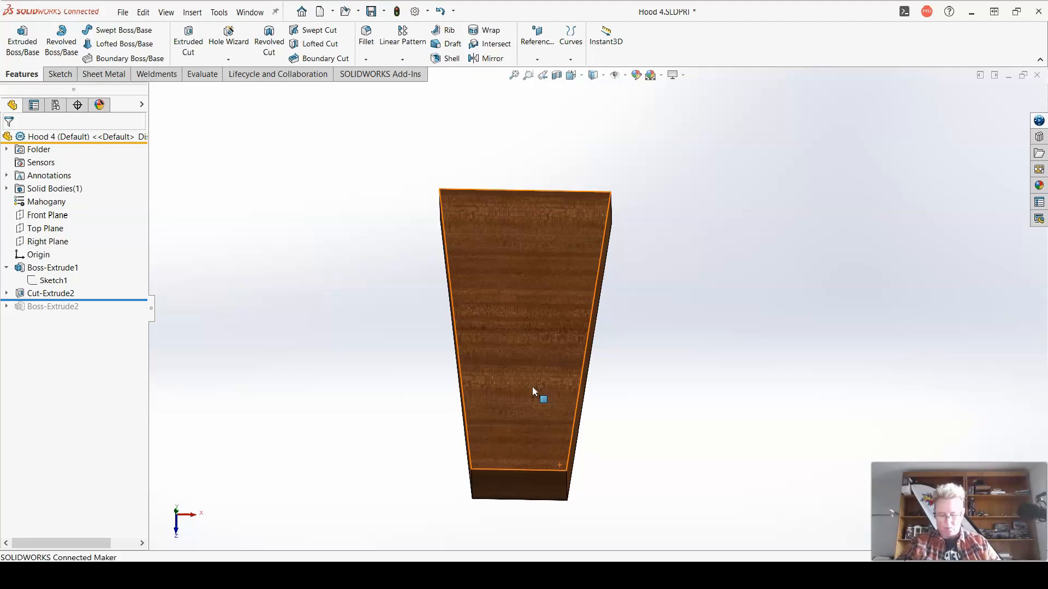
{"action": "left_click", "coordinate": [533, 387]}
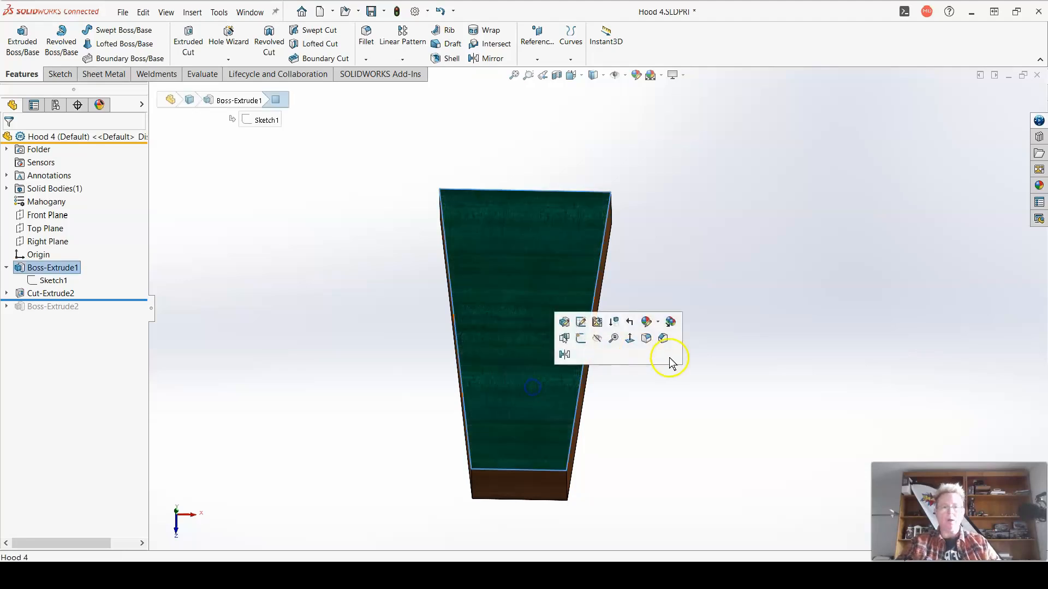
{"action": "left_click", "coordinate": [633, 339]}
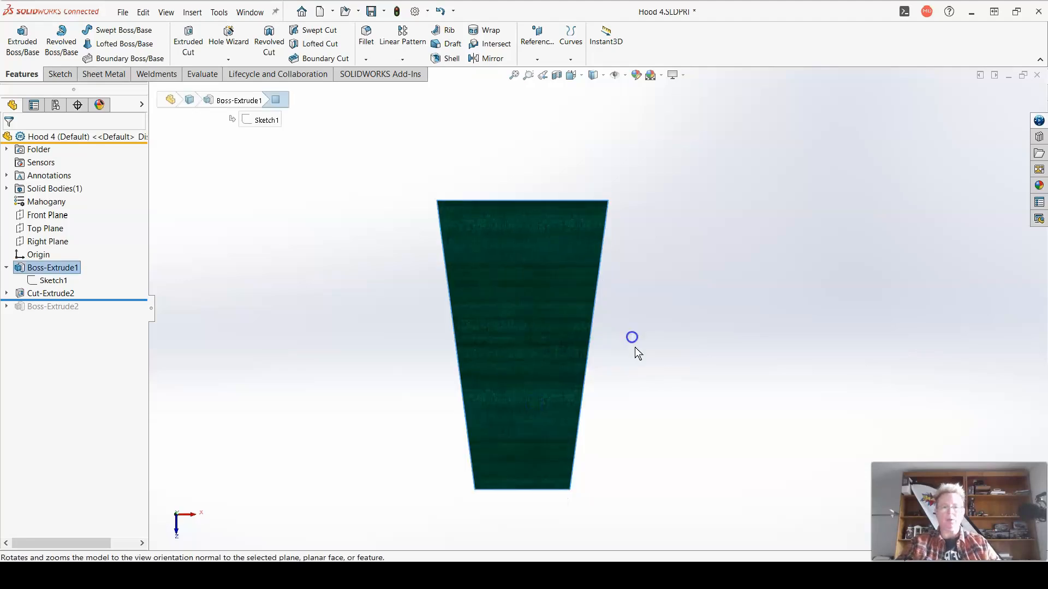
{"action": "left_click", "coordinate": [62, 77]}
{"action": "left_click", "coordinate": [17, 36]}
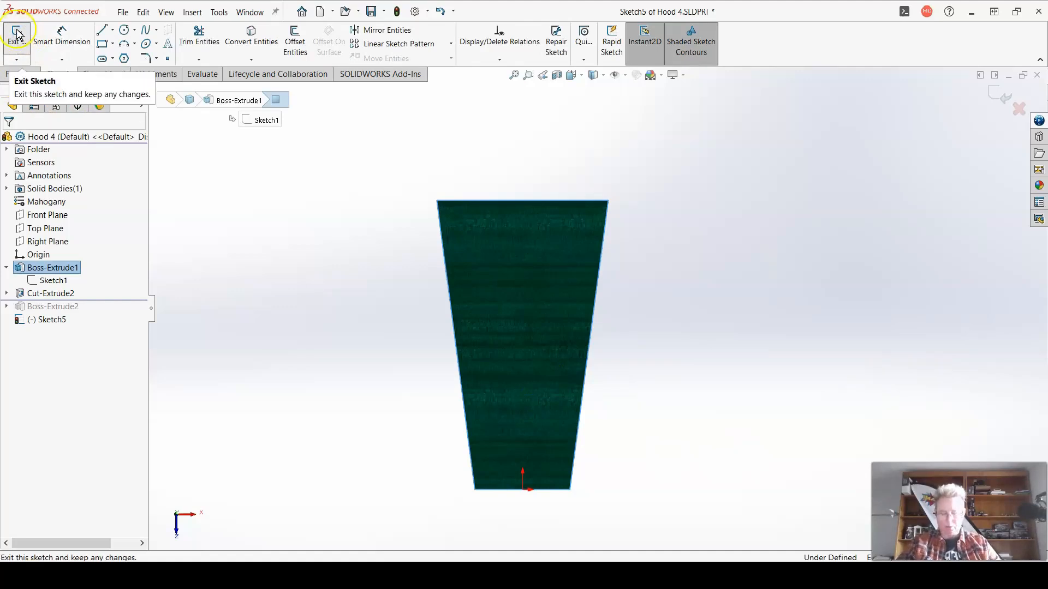
Sketch a closed tapered four-line profile inside the top face between its front and rear edges, about 12.5 mm wide at the front
{"action": "left_click", "coordinate": [102, 30]}
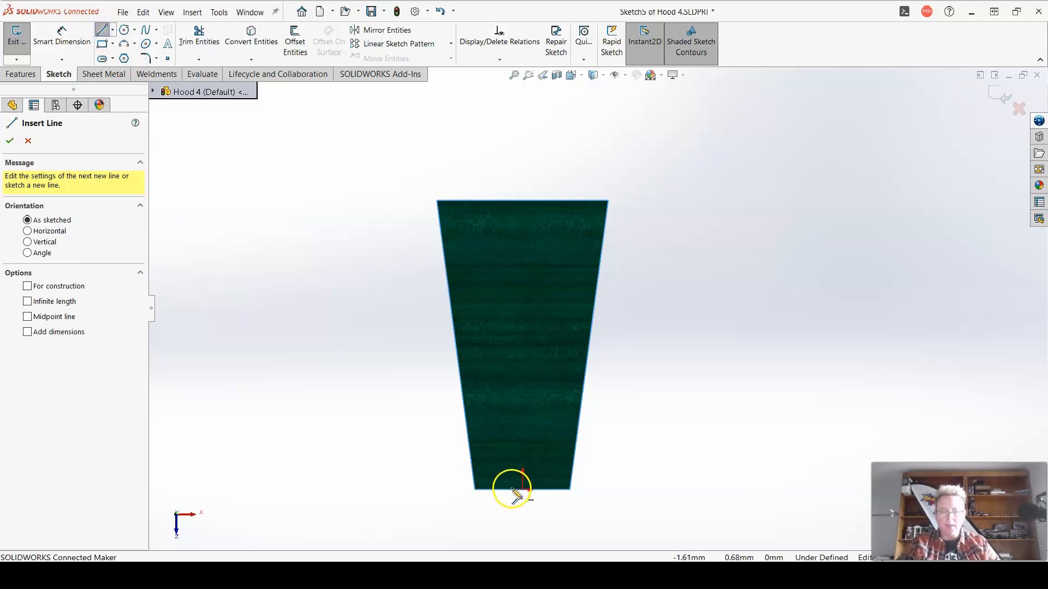
{"action": "left_click", "coordinate": [500, 489]}
{"action": "left_click", "coordinate": [556, 491]}
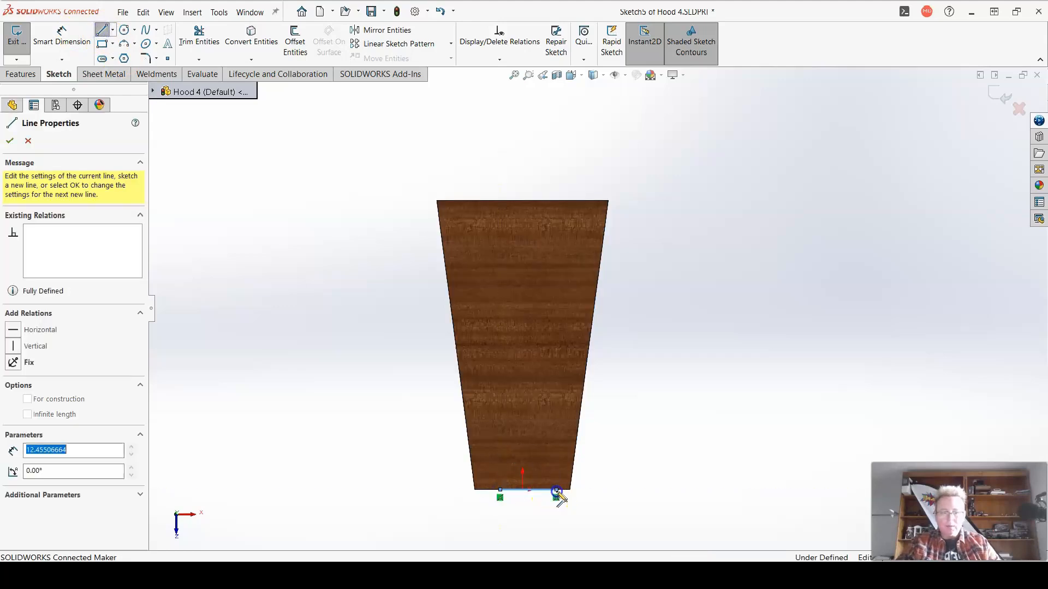
{"action": "left_click", "coordinate": [598, 201]}
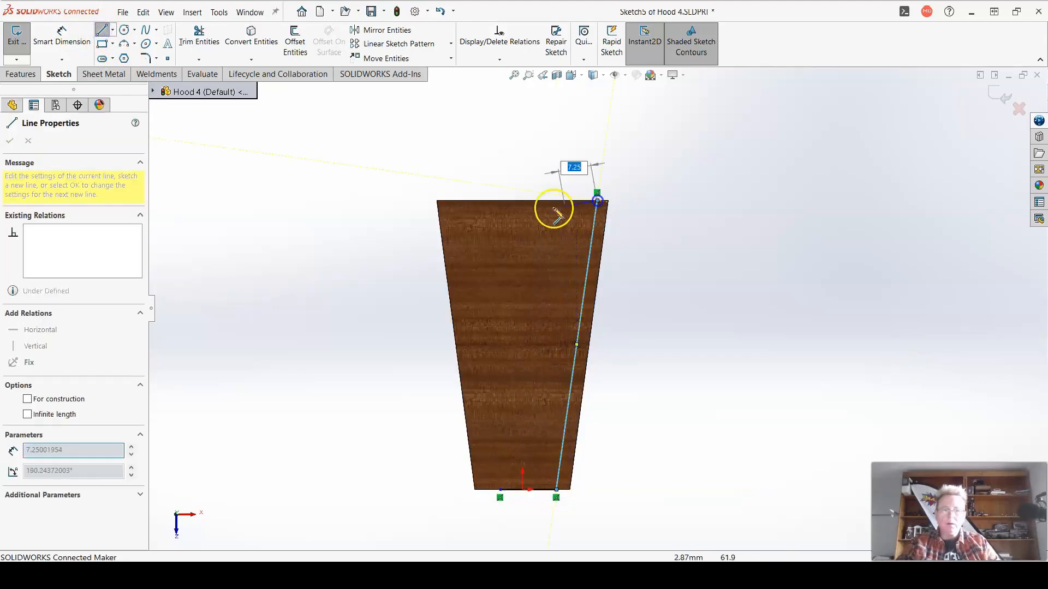
{"action": "left_click", "coordinate": [455, 200]}
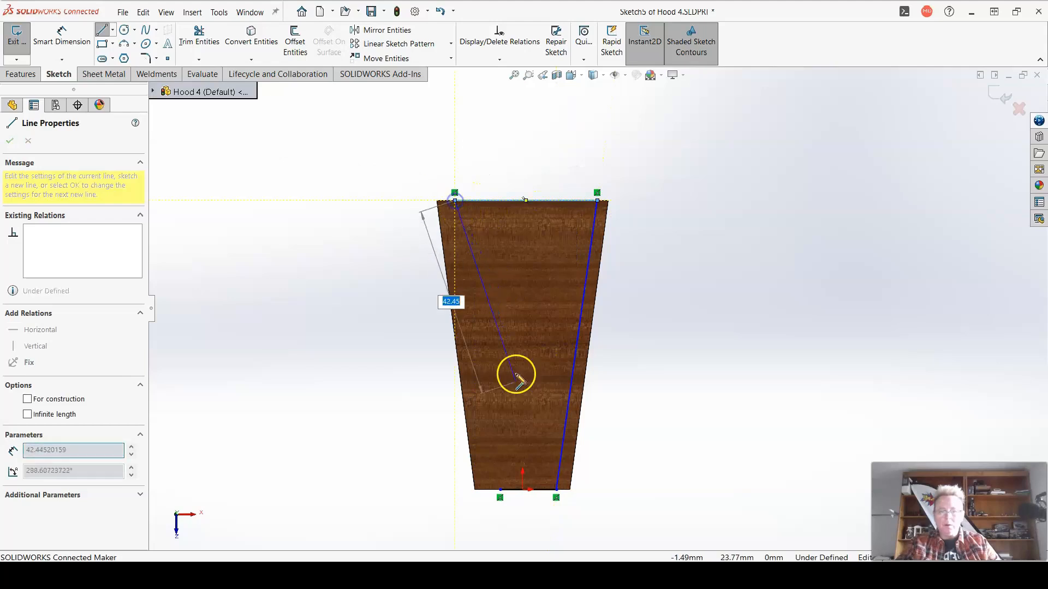
{"action": "left_click", "coordinate": [500, 490]}
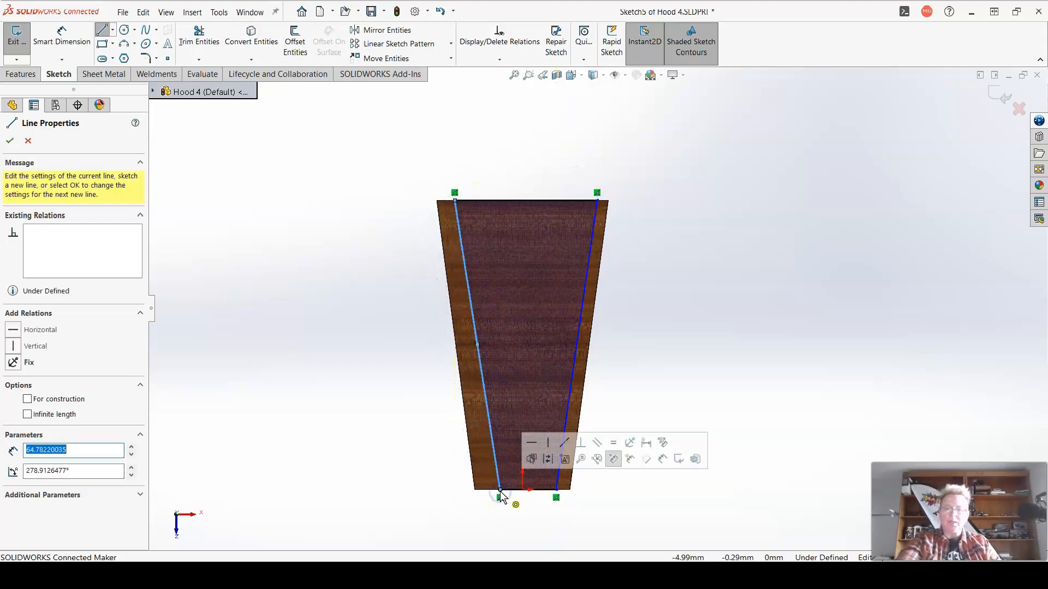
{"action": "key", "text": "Escape"}
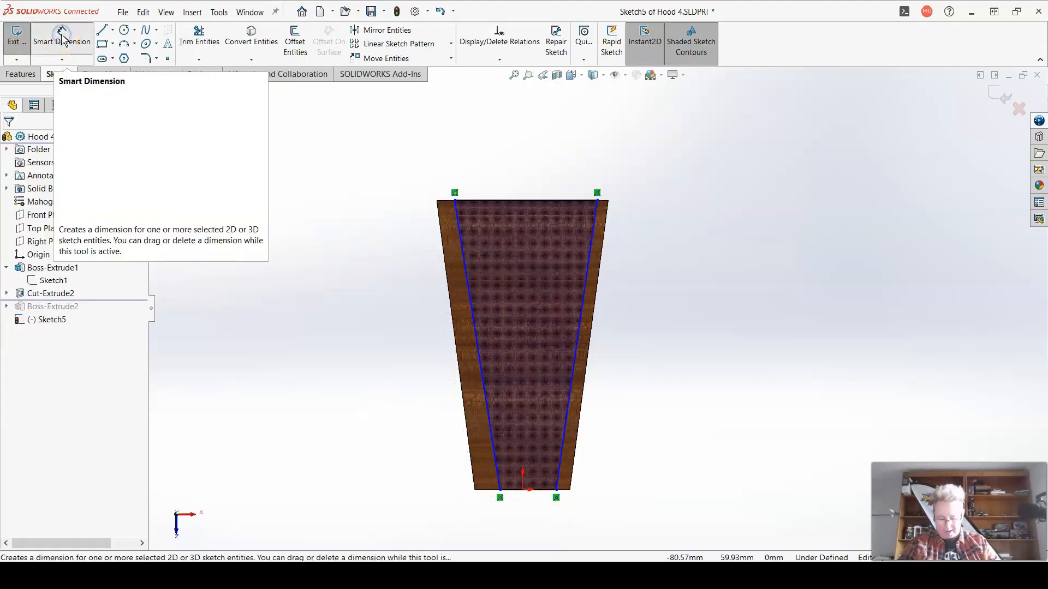
Dimension the front line of the tapered profile and set its length to 9.5 mm
{"action": "left_click", "coordinate": [63, 39]}
{"action": "scroll", "coordinate": [530, 489], "scroll_direction": "down", "scroll_amount": 2}
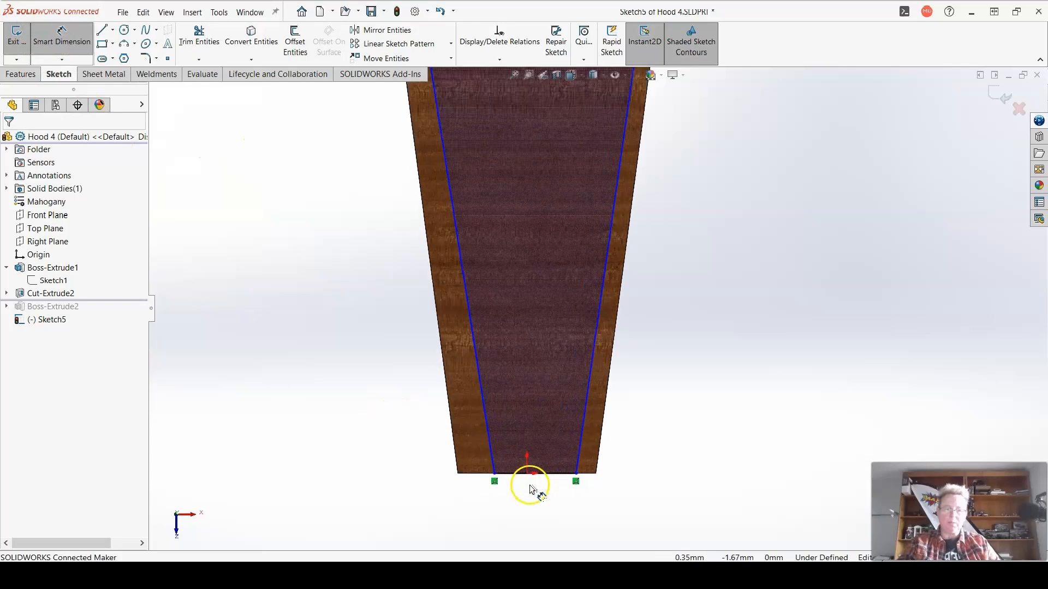
{"action": "scroll", "coordinate": [532, 487], "scroll_direction": "down", "scroll_amount": 2}
{"action": "left_click", "coordinate": [574, 435]}
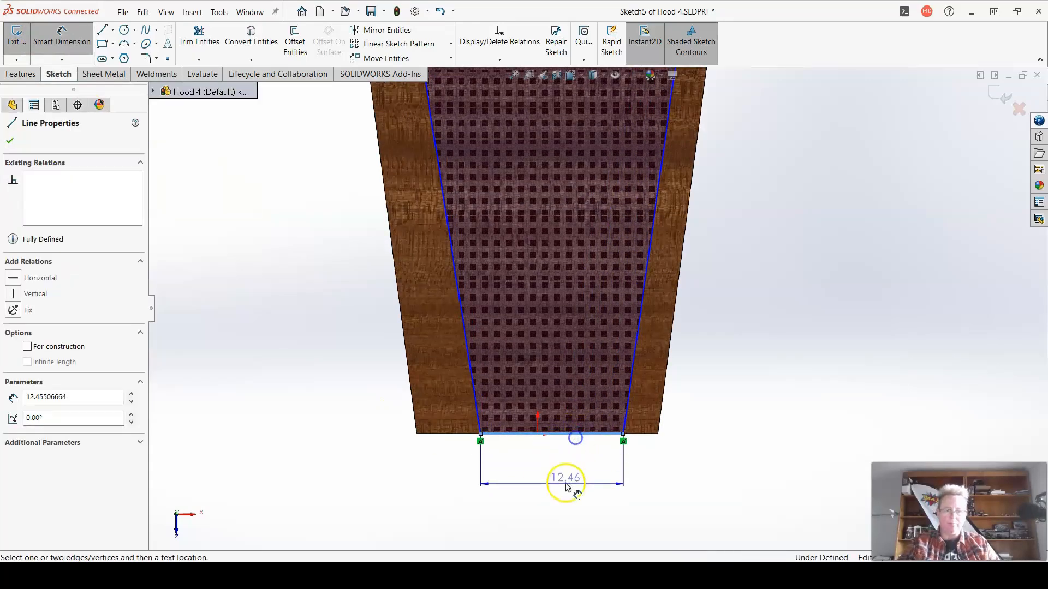
{"action": "left_click", "coordinate": [567, 489]}
{"action": "key", "text": "Return"}
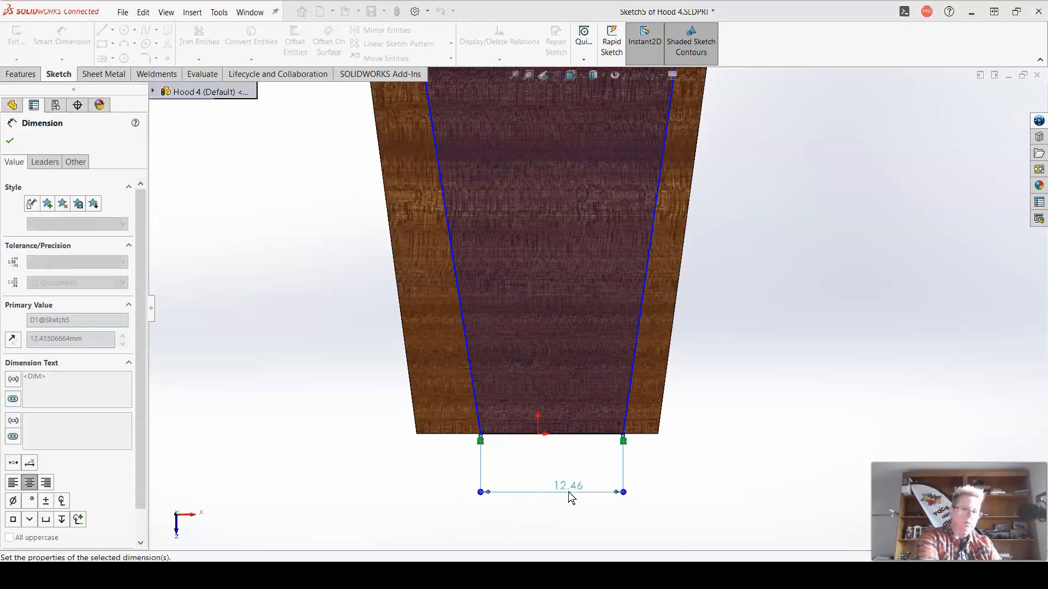
{"action": "key", "text": "Return"}
Dimension the profile's front-left corner from the origin and set the distance to 9.5/2 to centre the front line
{"action": "left_click", "coordinate": [481, 437]}
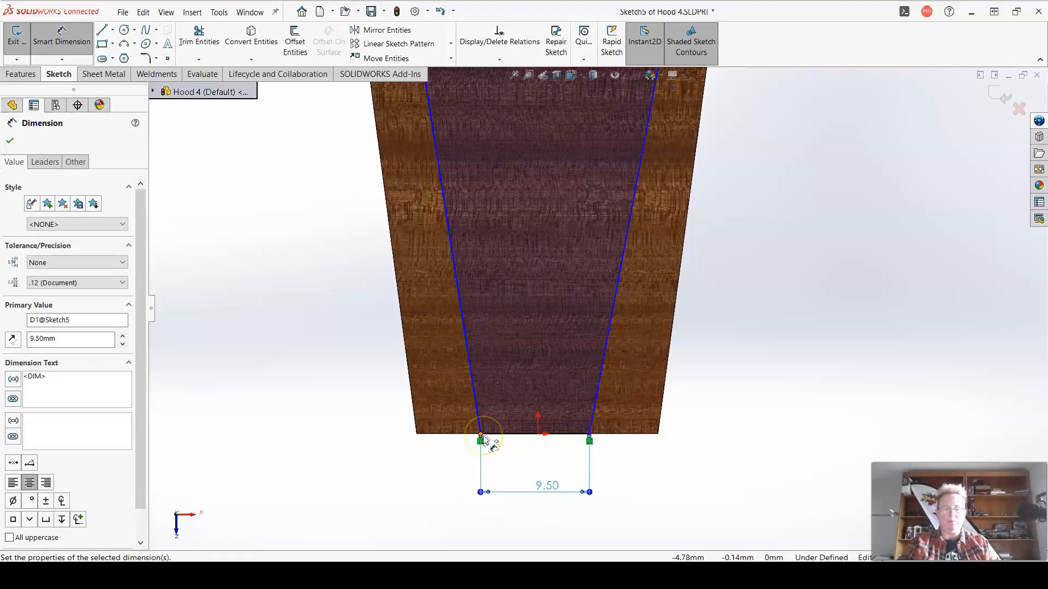
{"action": "left_click", "coordinate": [538, 434]}
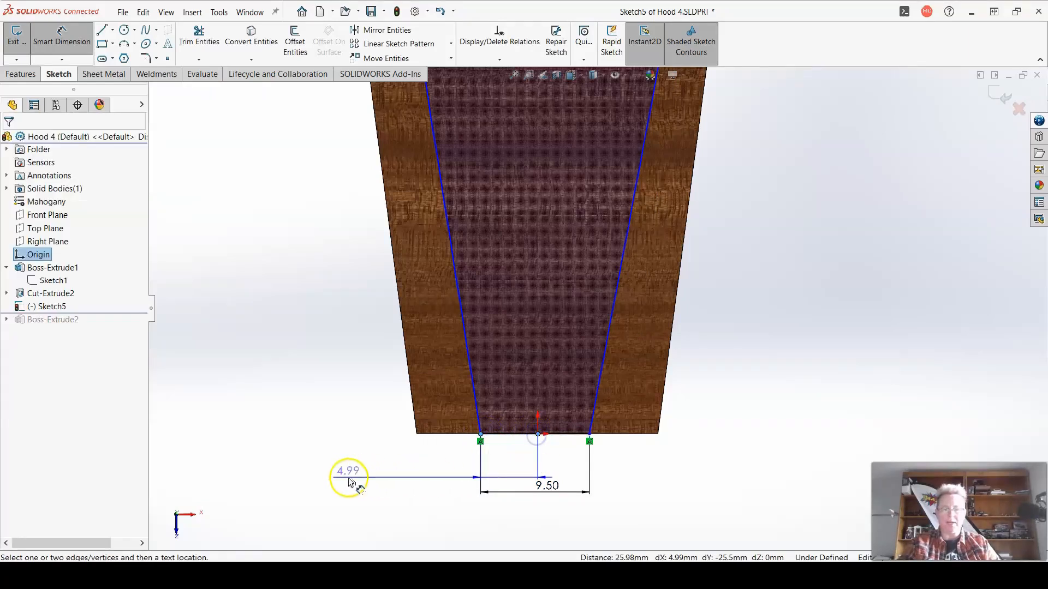
{"action": "left_click", "coordinate": [340, 479]}
{"action": "type", "text": "9."}
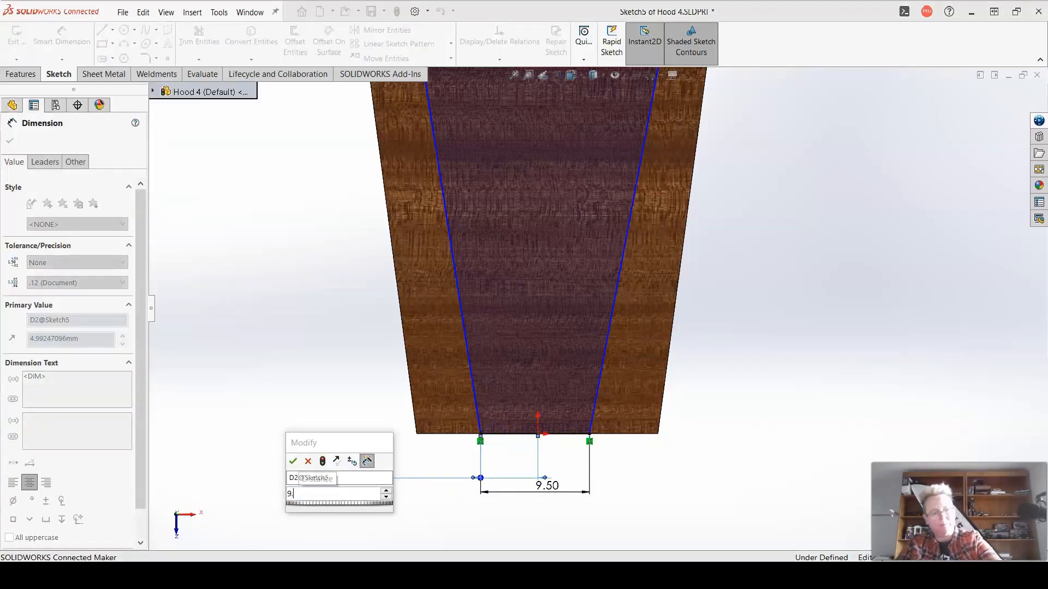
{"action": "type", "text": "5/2"}
{"action": "key", "text": "Return"}
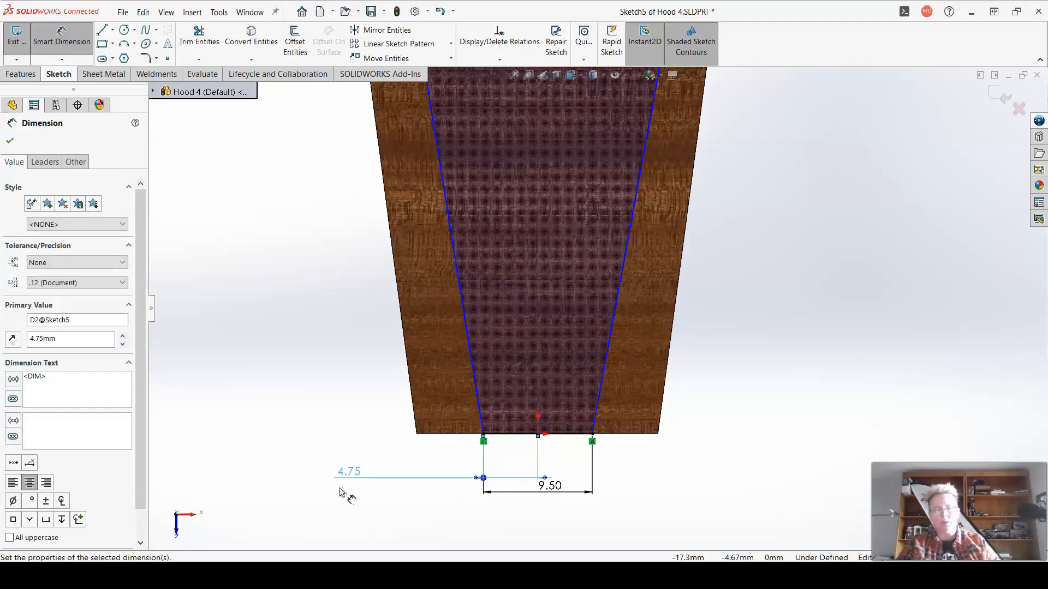
Finish dimensioning and select the right slanted side line of the tapered profile
{"action": "scroll", "coordinate": [734, 441], "scroll_direction": "down", "scroll_amount": 2}
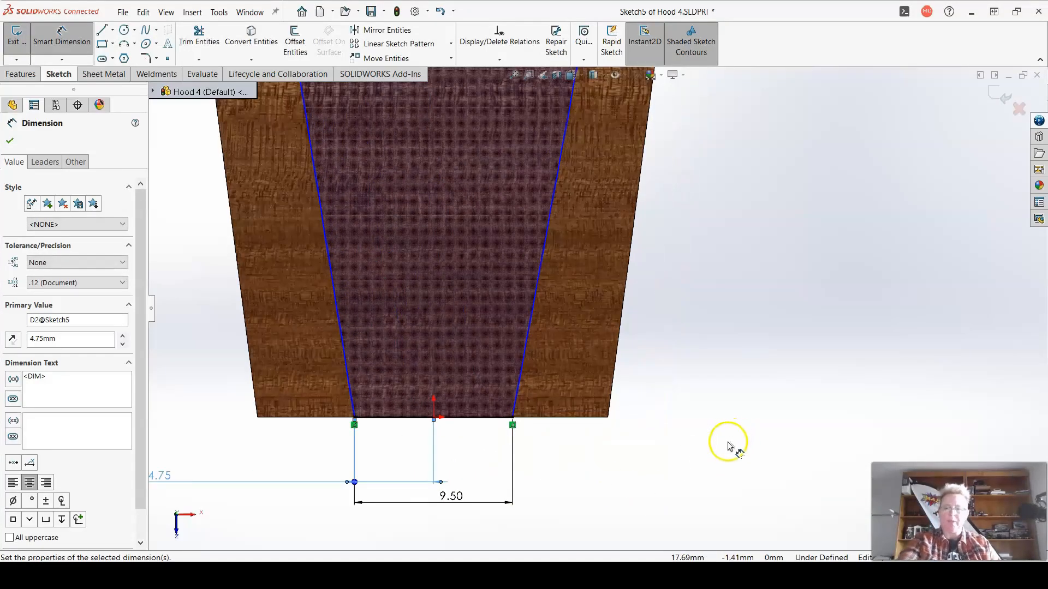
{"action": "left_click", "coordinate": [729, 444]}
{"action": "left_click", "coordinate": [534, 309]}
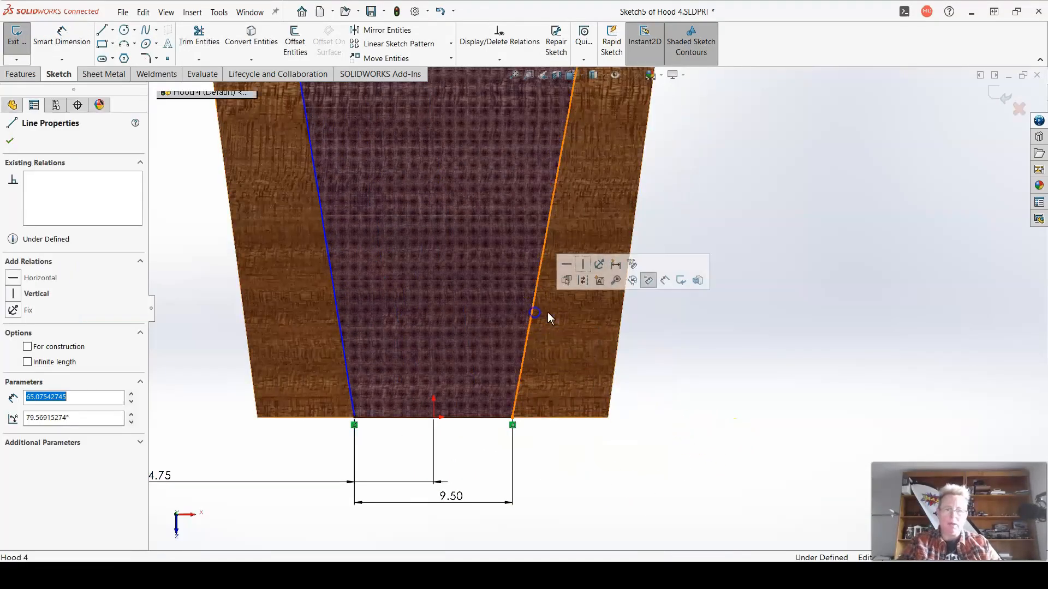
Make the sketch's two slanted side lines parallel to the hood's adjacent tapered outer edges
{"action": "left_click", "coordinate": [611, 330], "text": "ctrl"}
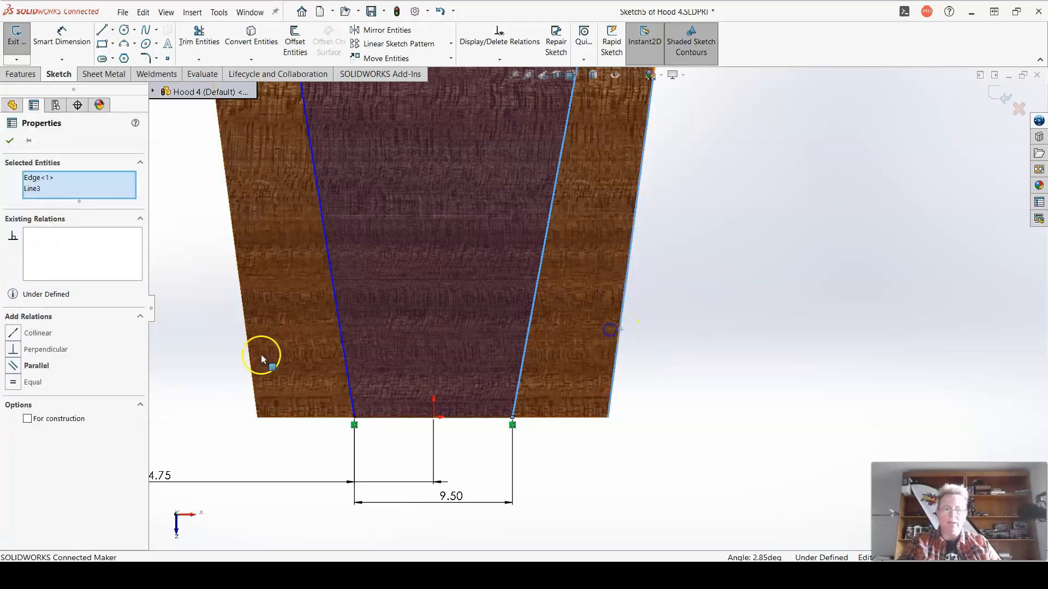
{"action": "left_click", "coordinate": [16, 373]}
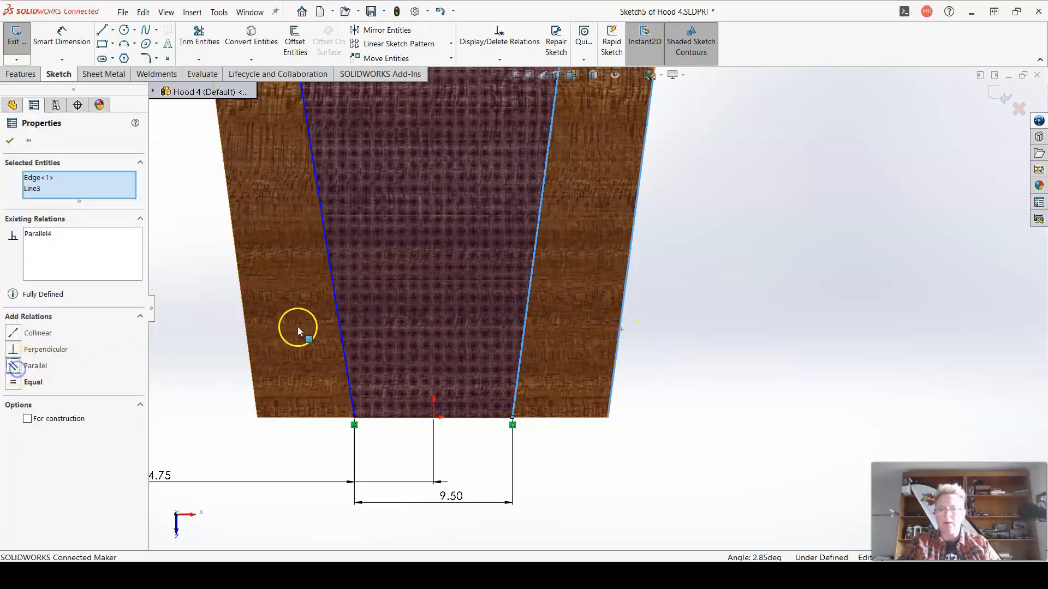
{"action": "left_click", "coordinate": [336, 311]}
{"action": "left_click", "coordinate": [245, 333], "text": "ctrl"}
{"action": "left_click", "coordinate": [16, 365]}
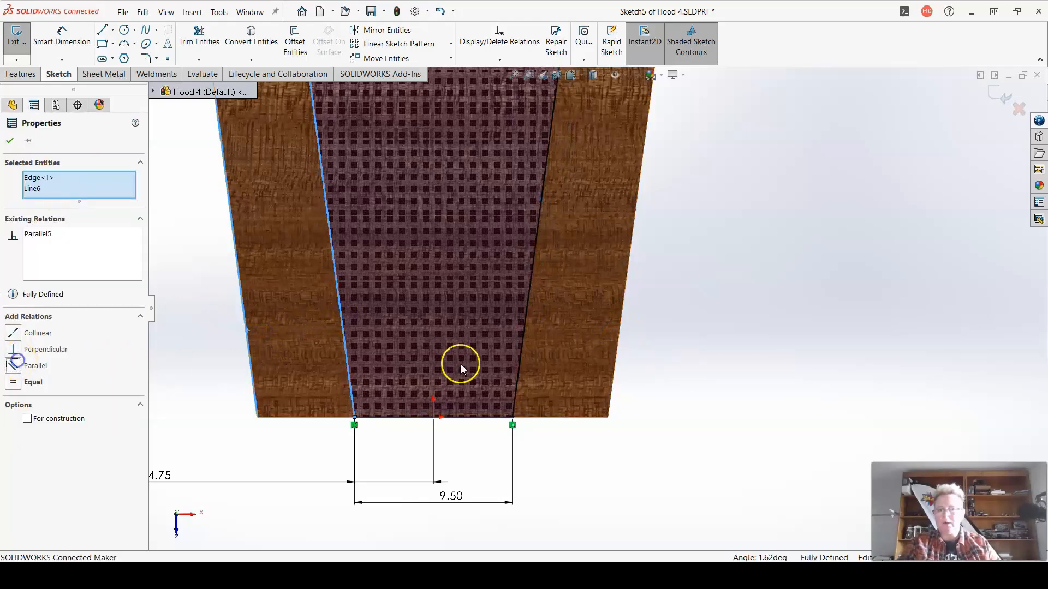
{"action": "left_click", "coordinate": [704, 376]}
{"action": "scroll", "coordinate": [704, 375], "scroll_direction": "down", "scroll_amount": 5}
{"action": "scroll", "coordinate": [555, 402], "scroll_direction": "up", "scroll_amount": 4}
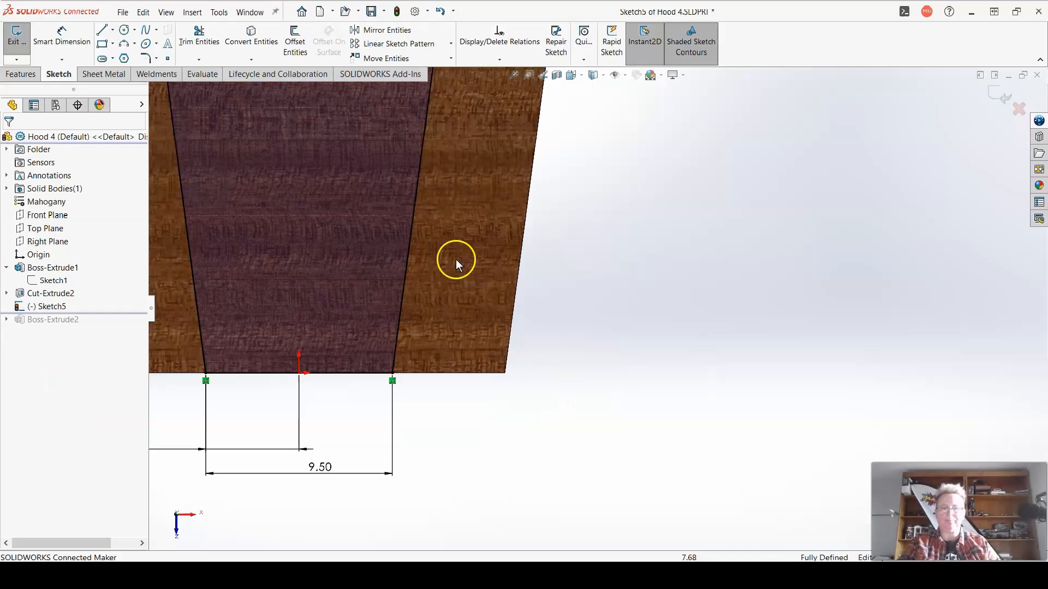
Extrude the tapered centre profile as a boss with a blind depth of 1 mm
{"action": "left_click", "coordinate": [514, 75]}
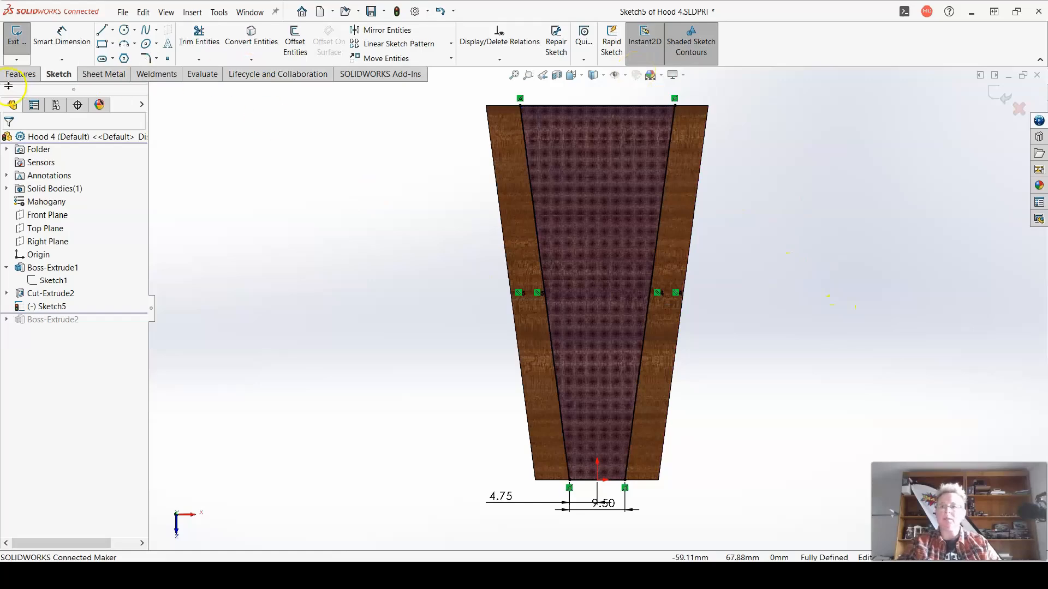
{"action": "left_click", "coordinate": [20, 73]}
{"action": "left_click", "coordinate": [14, 41]}
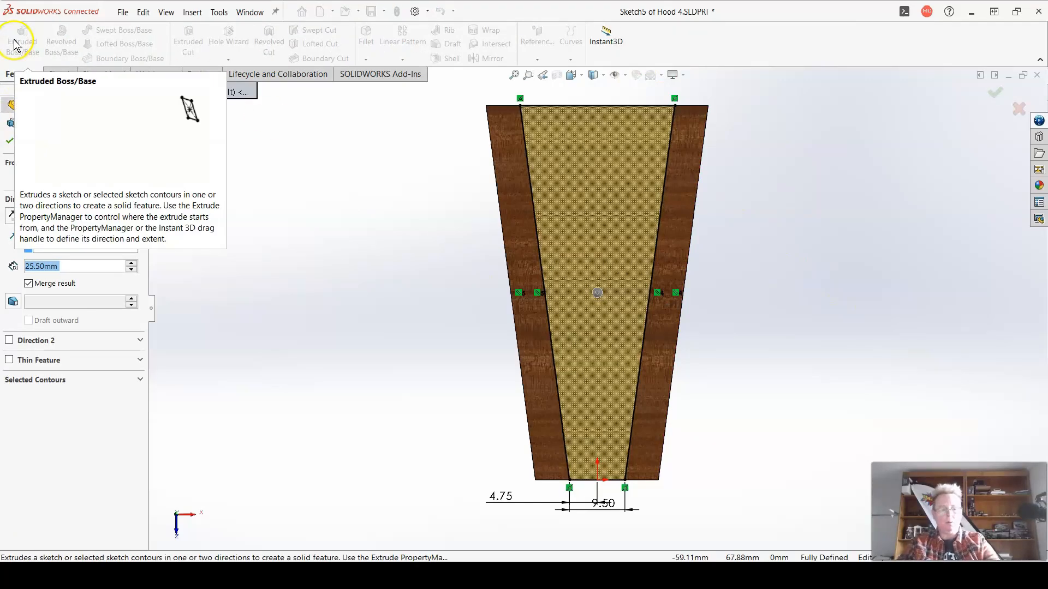
{"action": "type", "text": "1"}
{"action": "key", "text": "Return"}
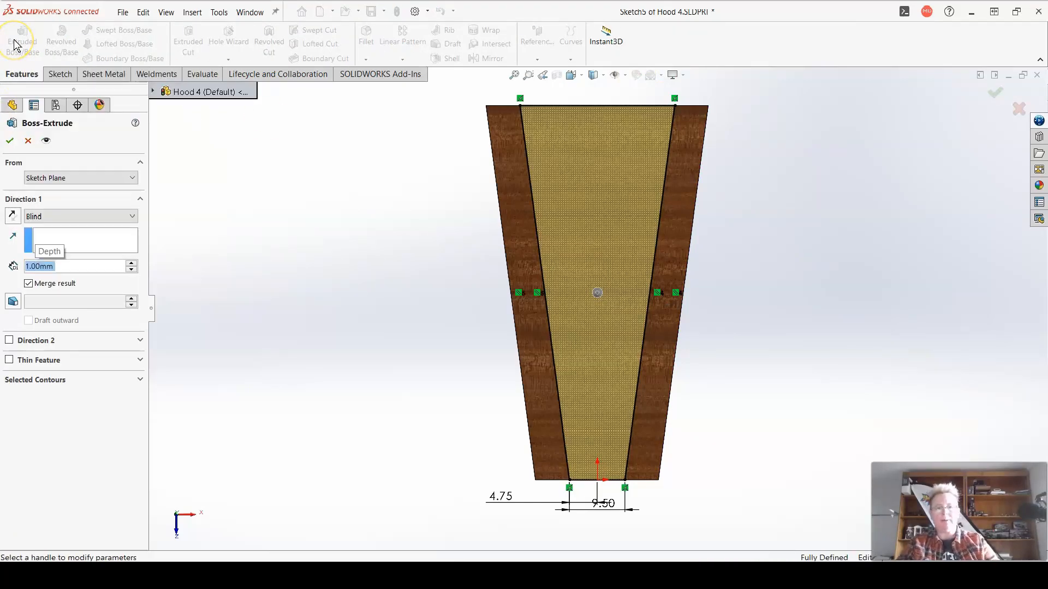
{"action": "left_click", "coordinate": [9, 141]}
Fillet the hood's two long upper outer edges with a symmetric 5 mm radius
{"action": "middle_click_drag", "start_coordinate": [547, 402], "coordinate": [538, 301]}
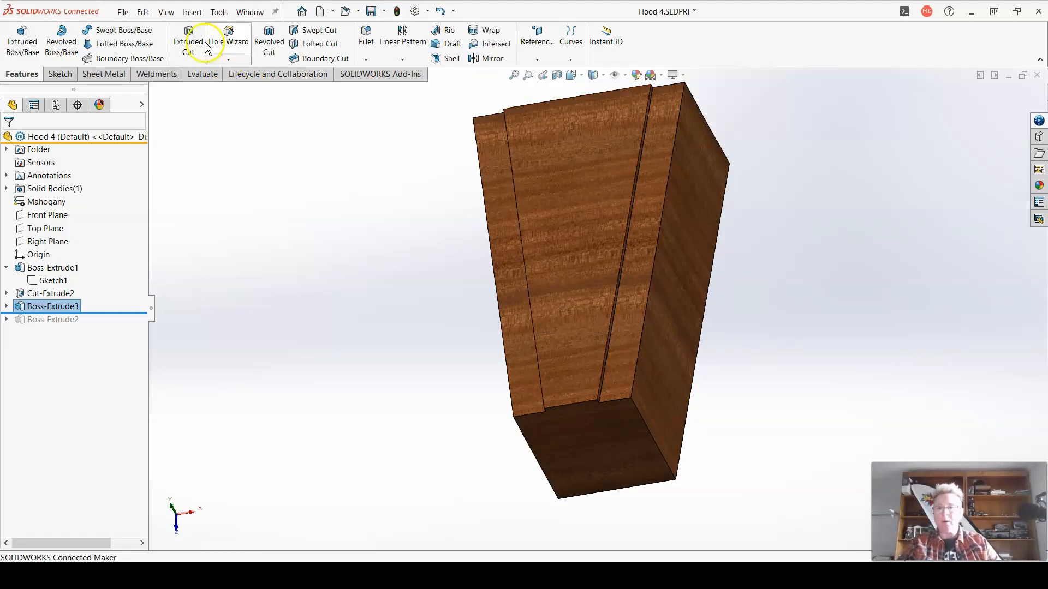
{"action": "left_click", "coordinate": [366, 38]}
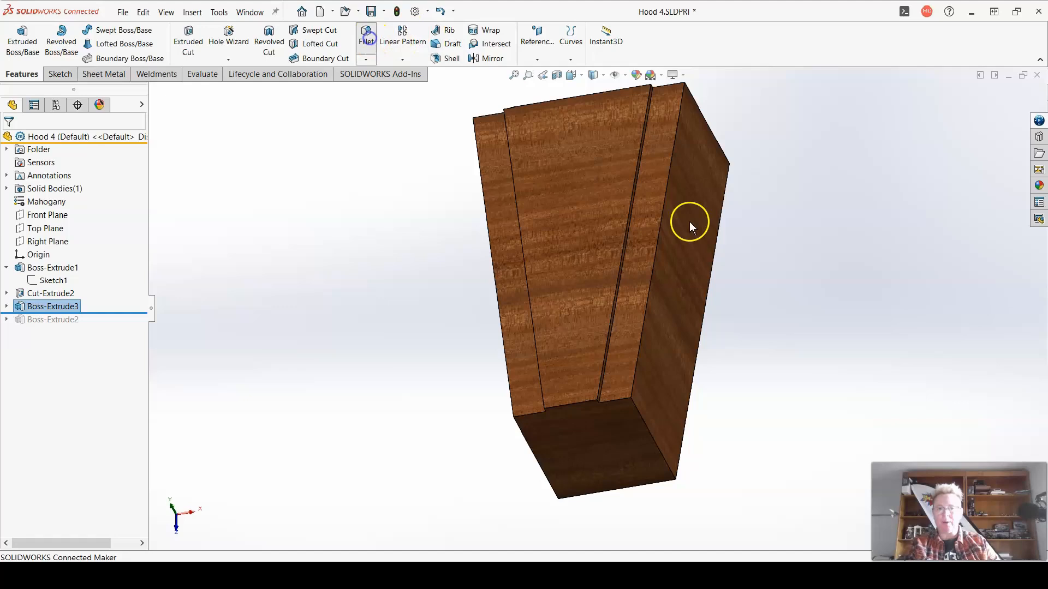
{"action": "left_click", "coordinate": [655, 267]}
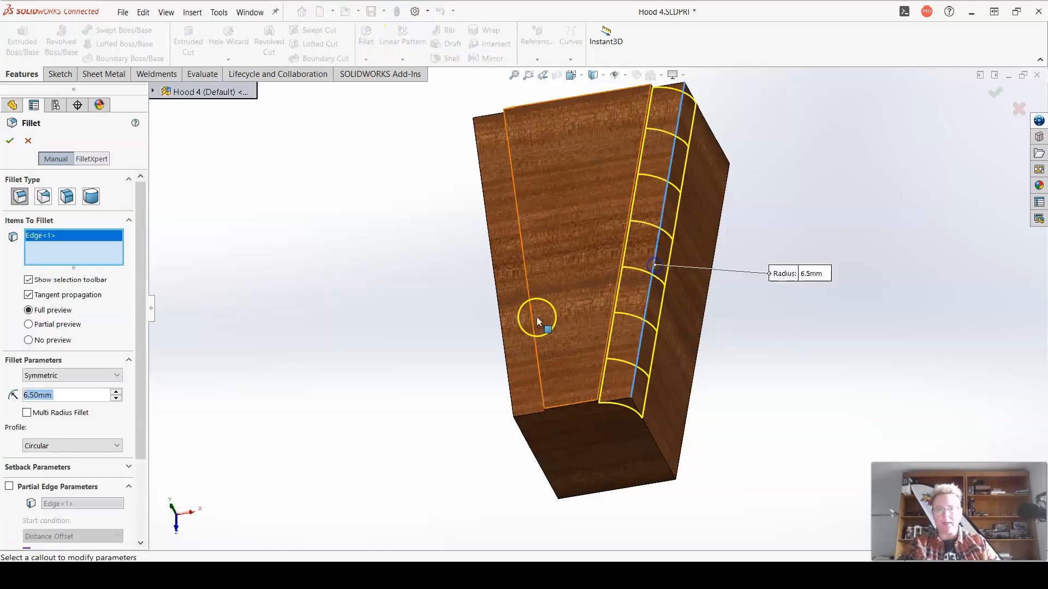
{"action": "left_click", "coordinate": [501, 327]}
{"action": "middle_click_drag", "start_coordinate": [318, 410], "coordinate": [326, 359]}
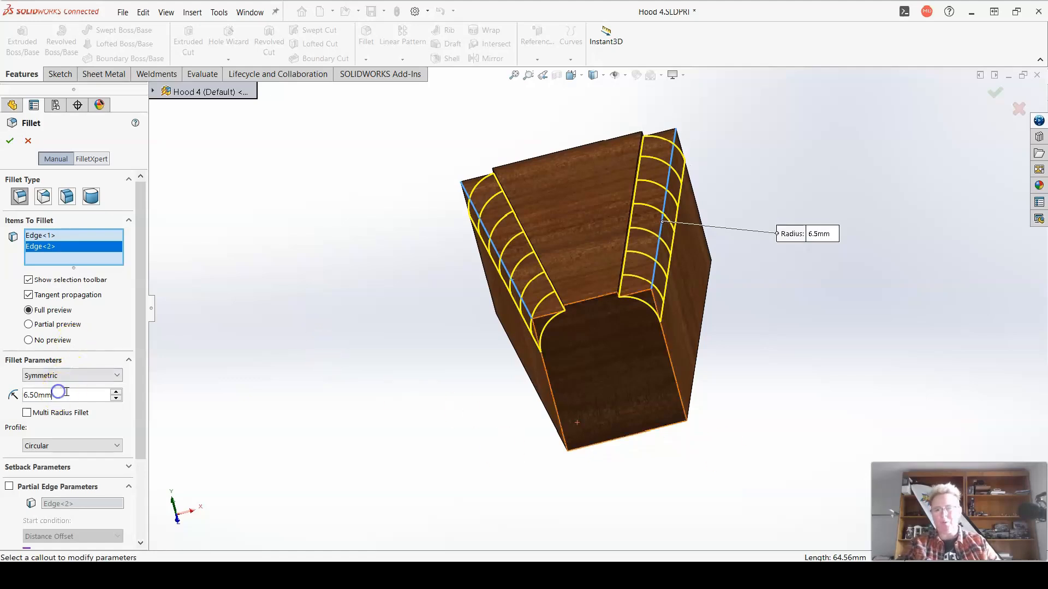
{"action": "type", "text": "5"}
{"action": "key", "text": "Return"}
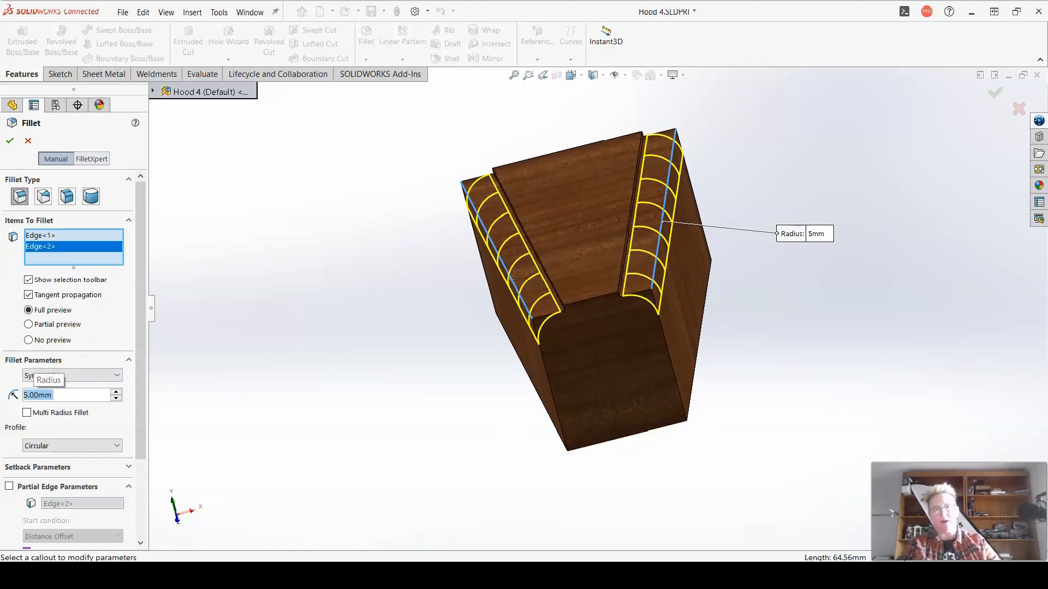
{"action": "left_click", "coordinate": [10, 141]}
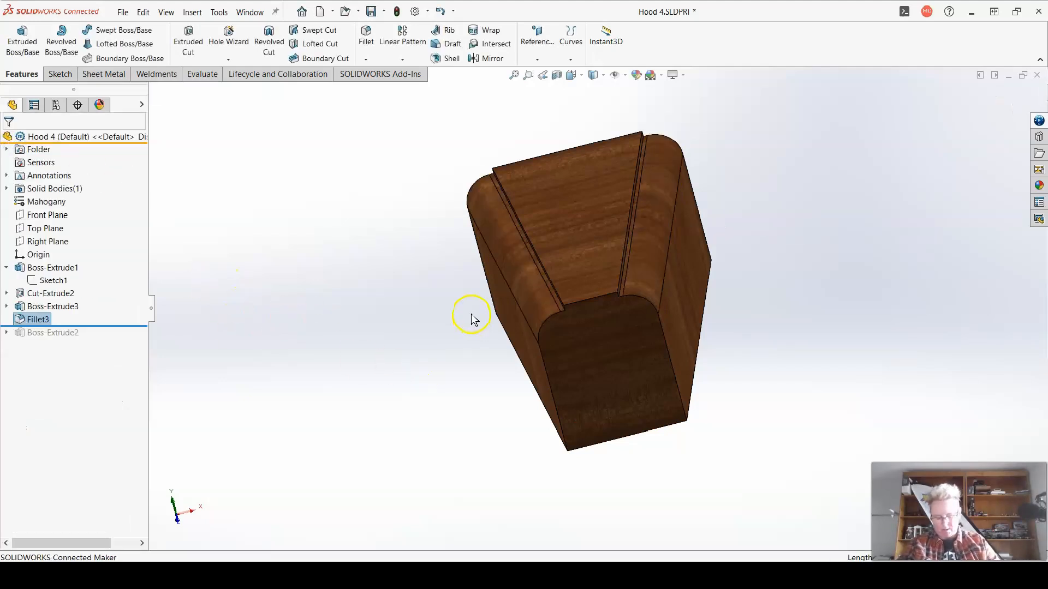
Start a new sketch on the hood's narrow end face, viewed straight on
{"action": "middle_click_drag", "start_coordinate": [477, 318], "coordinate": [518, 372]}
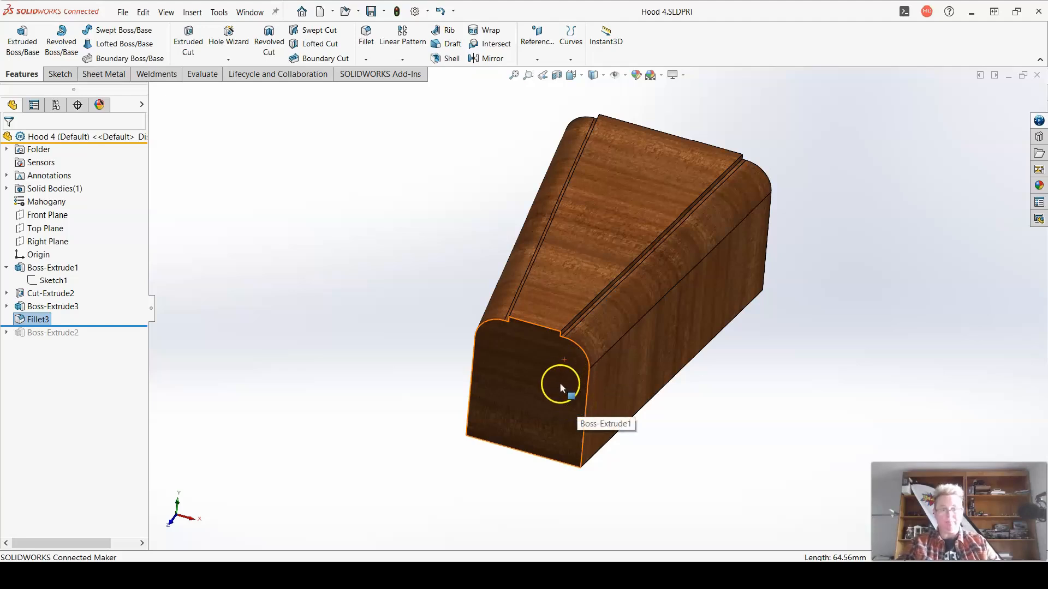
{"action": "left_click", "coordinate": [546, 410]}
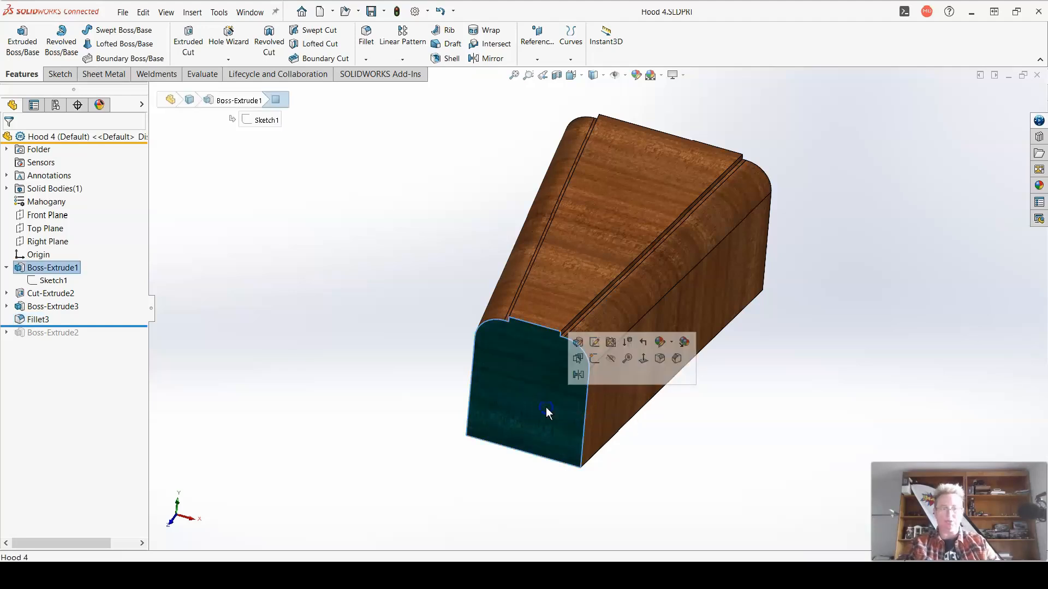
{"action": "left_click", "coordinate": [636, 361]}
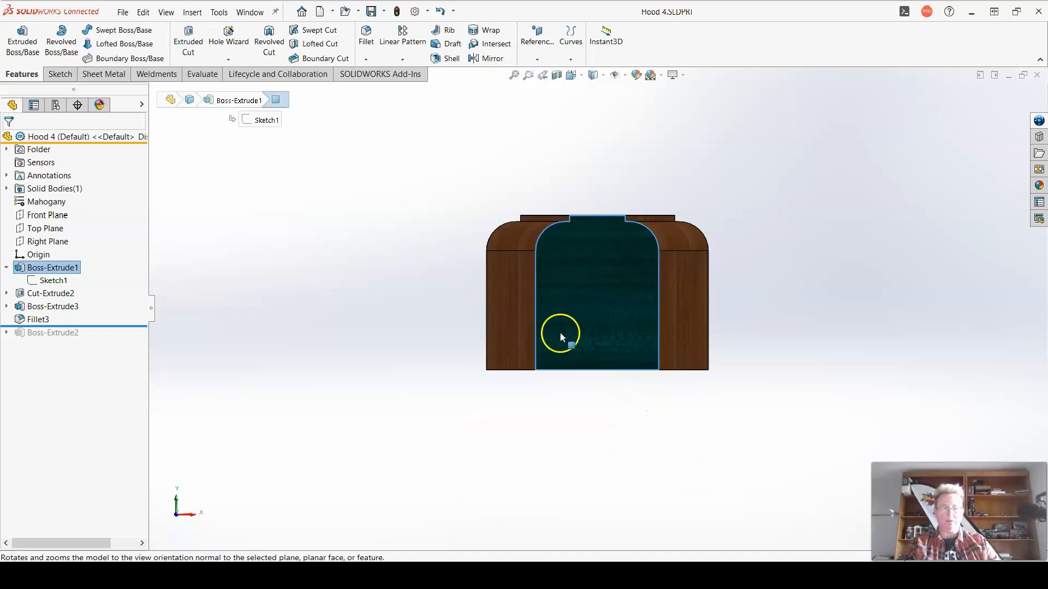
{"action": "left_click", "coordinate": [59, 74]}
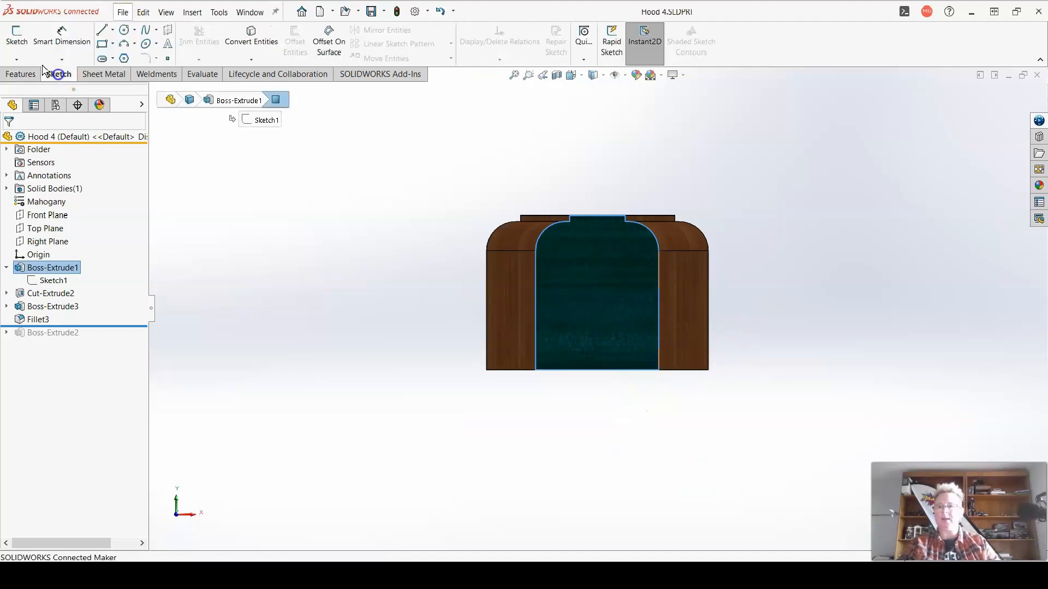
{"action": "left_click", "coordinate": [16, 37]}
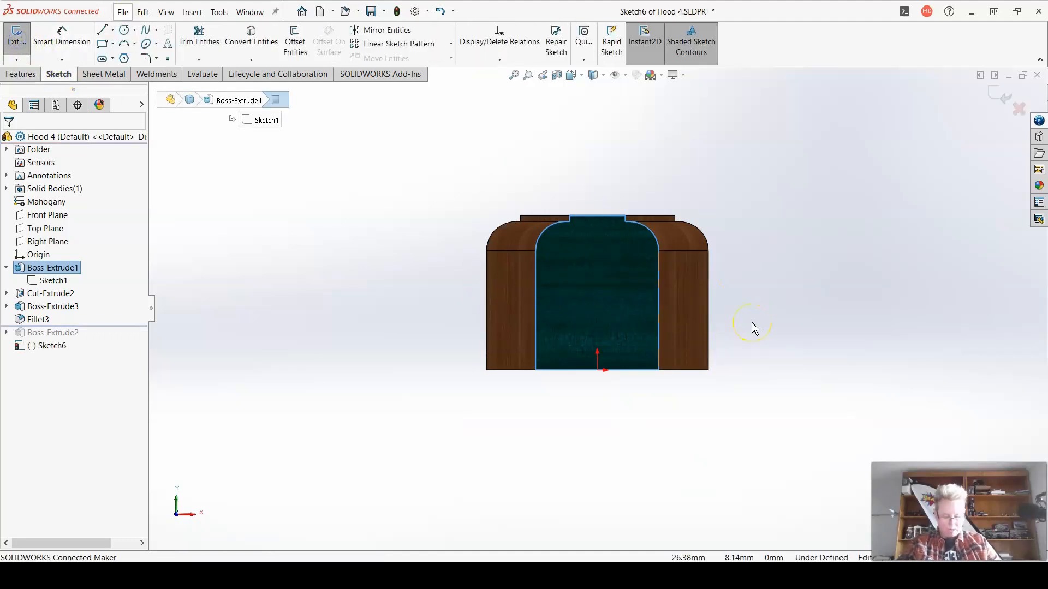
Sketch a horizontal midpoint line about 26.8 mm long, centred on the origin along the end face's bottom edge
{"action": "left_click", "coordinate": [112, 30]}
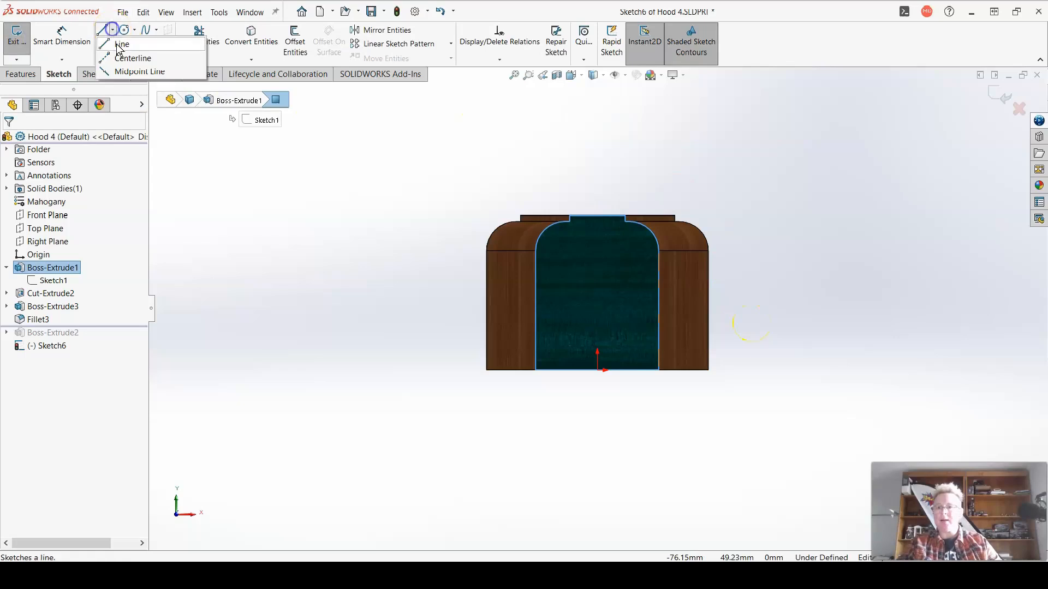
{"action": "left_click", "coordinate": [120, 73]}
{"action": "scroll", "coordinate": [662, 339], "scroll_direction": "down", "scroll_amount": 5}
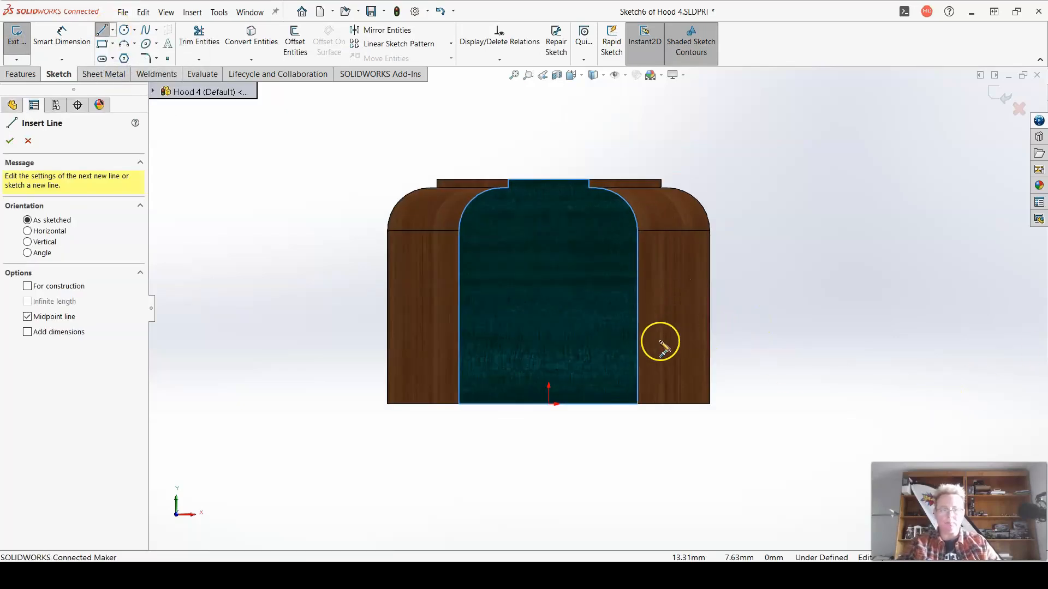
{"action": "scroll", "coordinate": [463, 417], "scroll_direction": "up", "scroll_amount": 1}
{"action": "scroll", "coordinate": [480, 393], "scroll_direction": "down", "scroll_amount": 1}
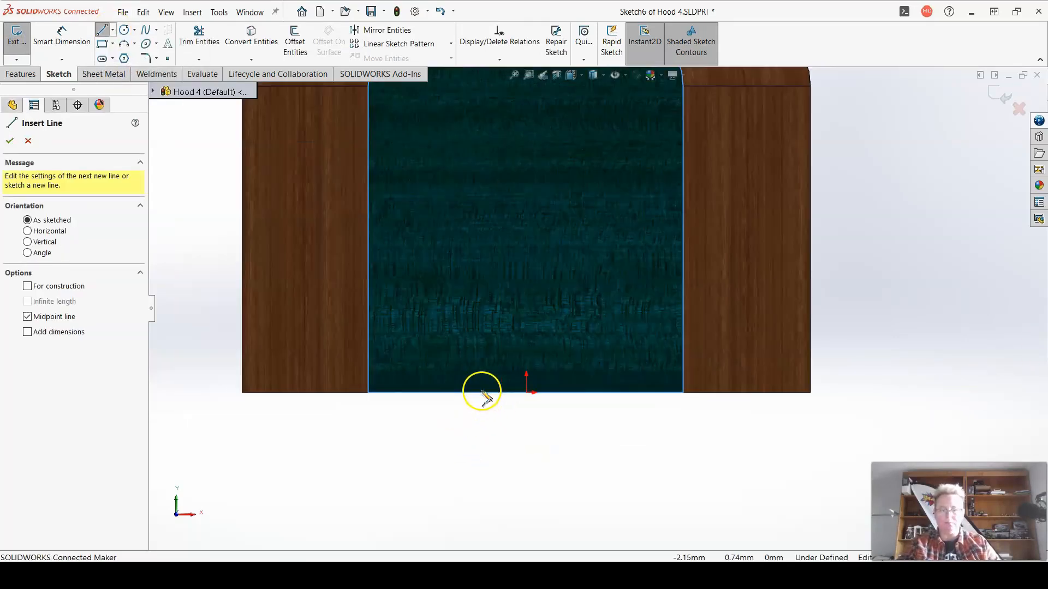
{"action": "left_click", "coordinate": [526, 393]}
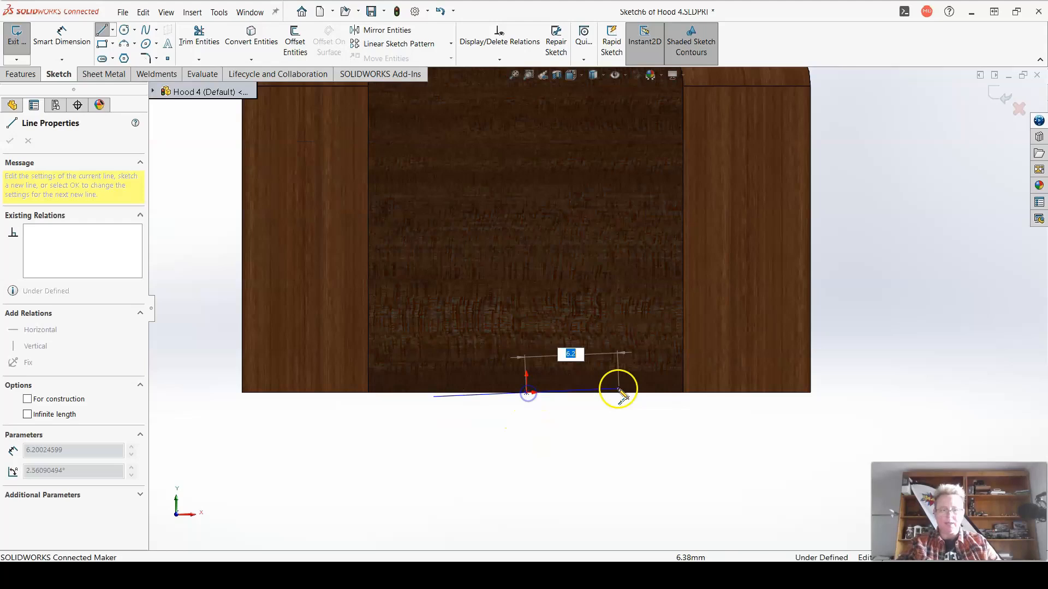
{"action": "left_click", "coordinate": [727, 394]}
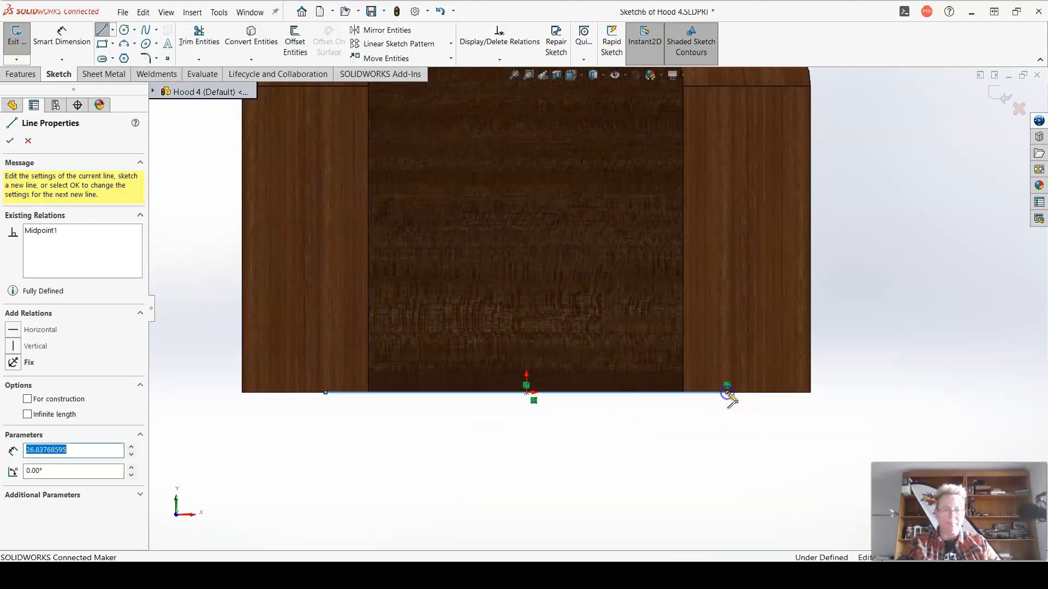
{"action": "key", "text": "Escape"}
Dimension the horizontal base line to 25.5 mm
{"action": "left_click", "coordinate": [62, 36]}
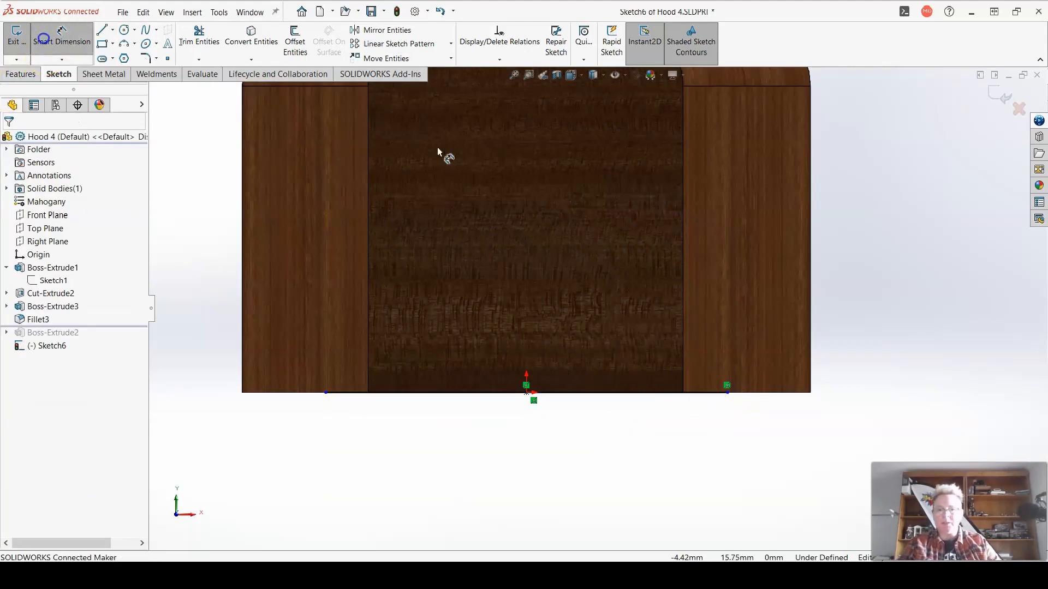
{"action": "left_click", "coordinate": [648, 393]}
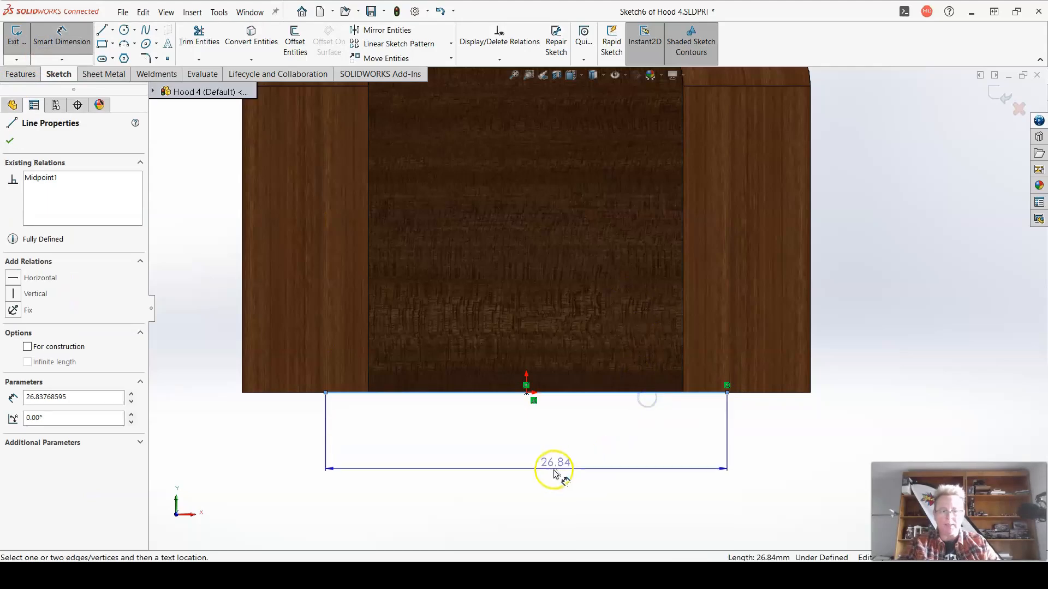
{"action": "left_click", "coordinate": [553, 469]}
{"action": "type", "text": "25.5"}
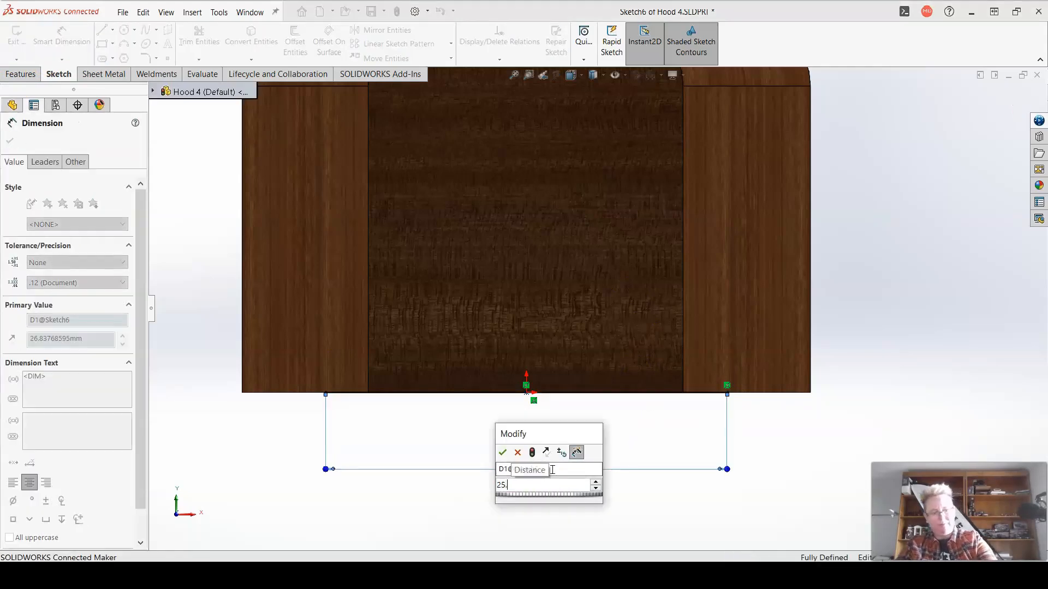
{"action": "key", "text": "Return"}
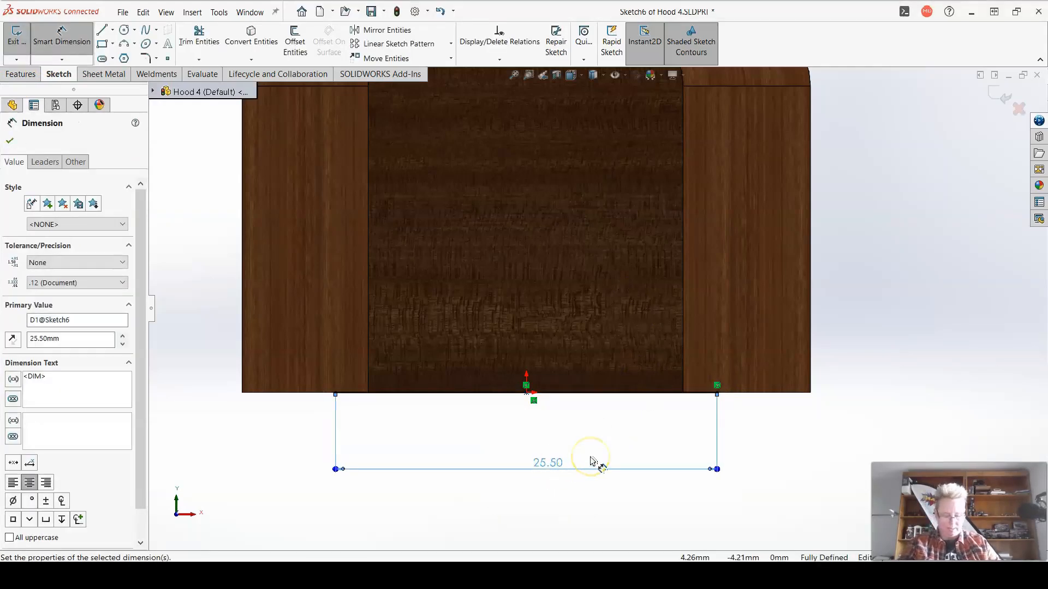
Close a rectangle above the base line with two vertical lines about 27.5 mm high and a horizontal line joining their upper ends
{"action": "scroll", "coordinate": [606, 393], "scroll_direction": "up", "scroll_amount": 3}
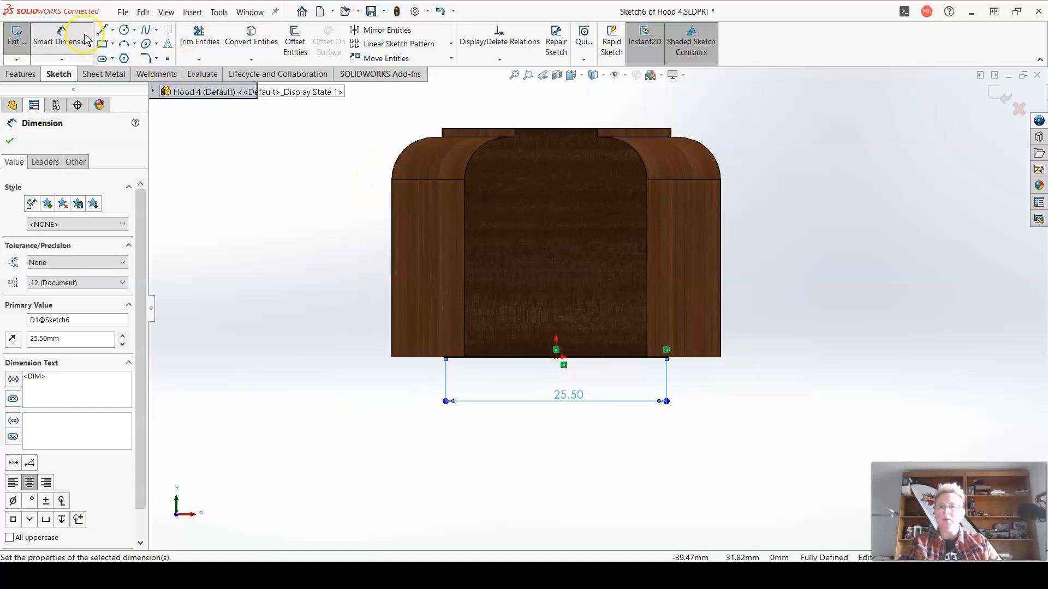
{"action": "left_click", "coordinate": [103, 31]}
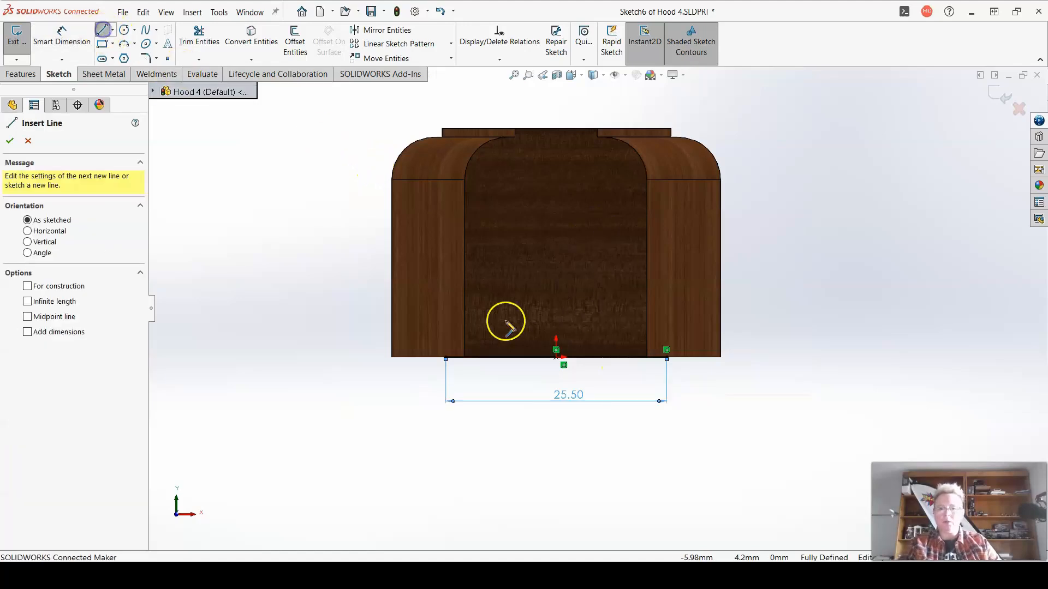
{"action": "left_click", "coordinate": [446, 359]}
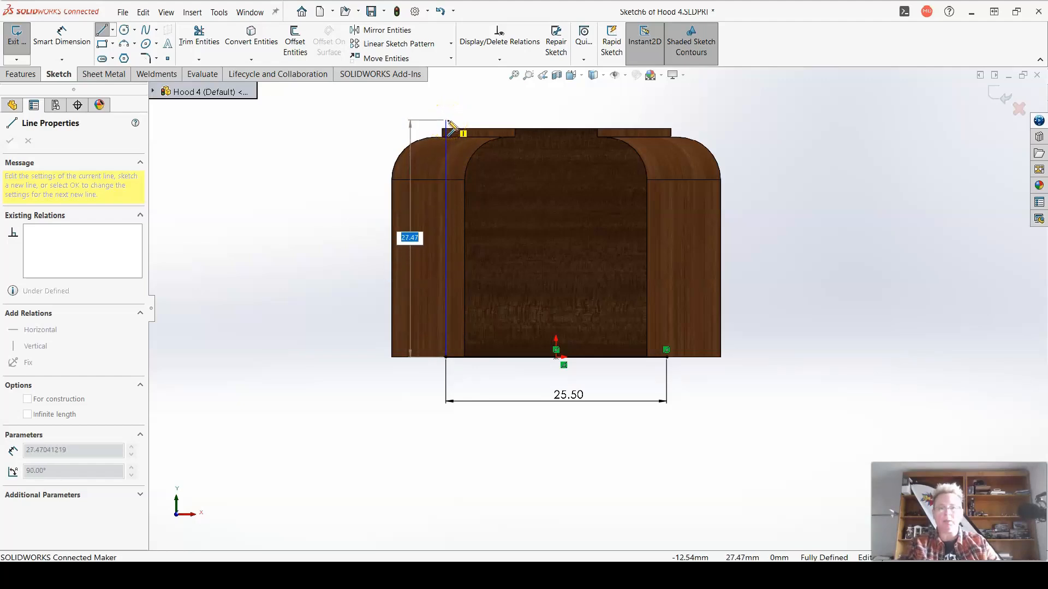
{"action": "left_click", "coordinate": [447, 120]}
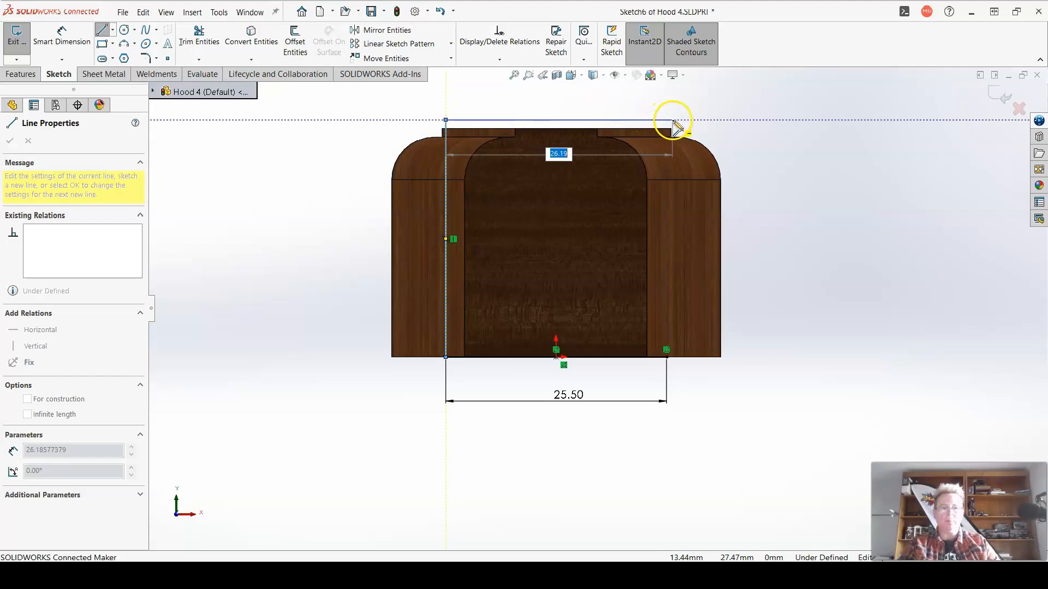
{"action": "left_click", "coordinate": [667, 119]}
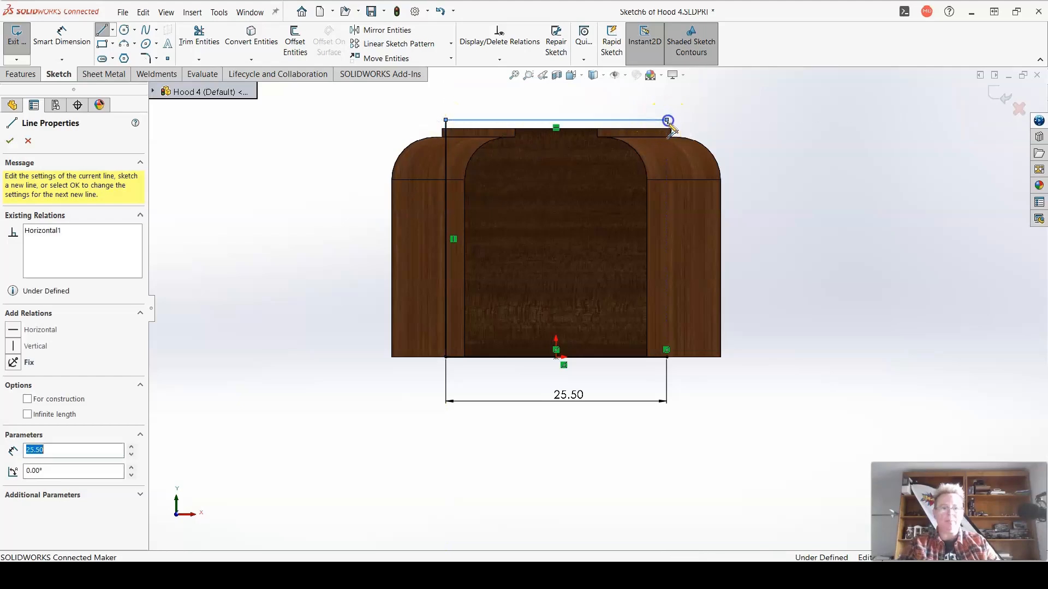
{"action": "left_click", "coordinate": [666, 350]}
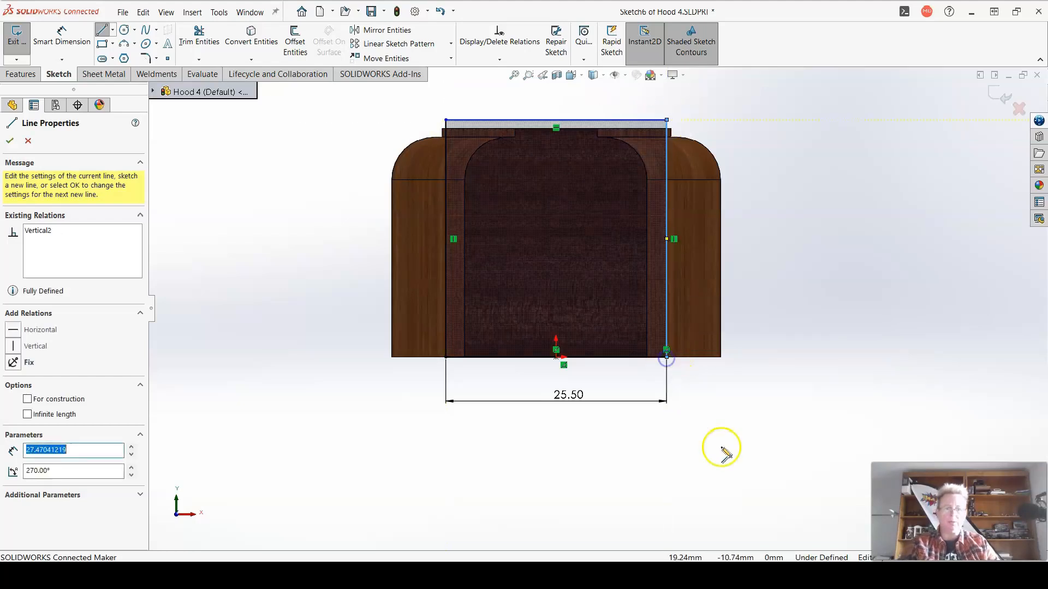
Dimension the rectangle's vertical side to 27 mm
{"action": "left_click", "coordinate": [55, 34]}
{"action": "left_click", "coordinate": [667, 187]}
{"action": "left_click", "coordinate": [819, 213]}
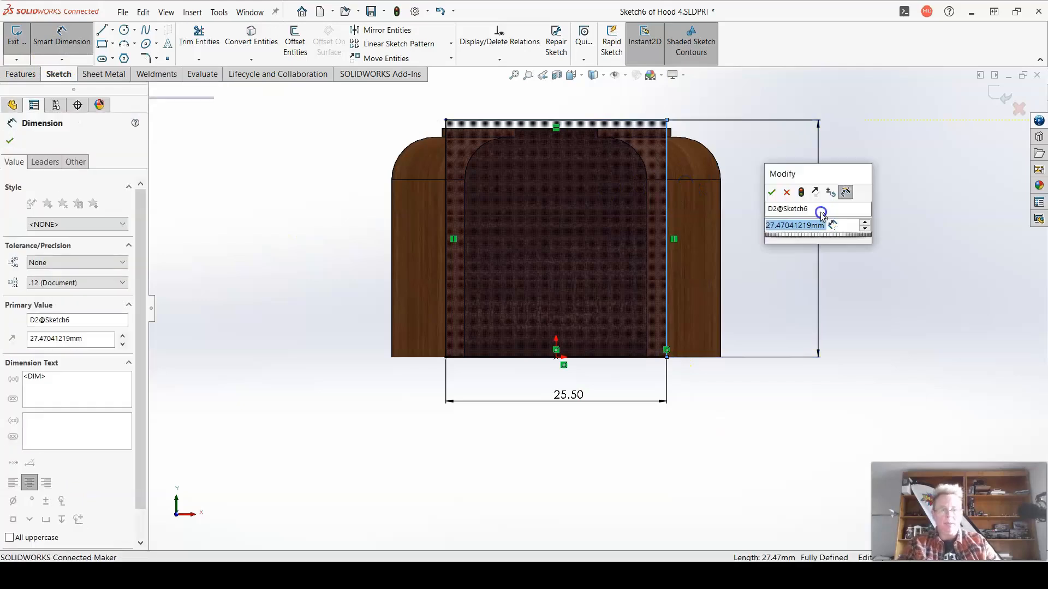
{"action": "type", "text": "27"}
{"action": "key", "text": "Return"}
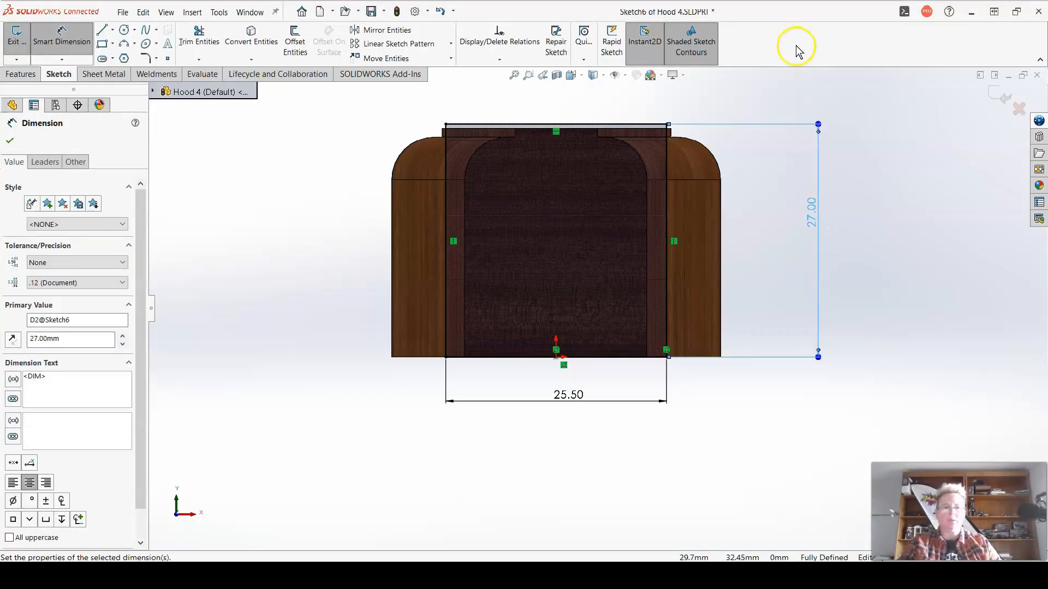
Round the rectangle's two upper corners with 6 mm sketch fillets
{"action": "scroll", "coordinate": [644, 156], "scroll_direction": "down", "scroll_amount": 1}
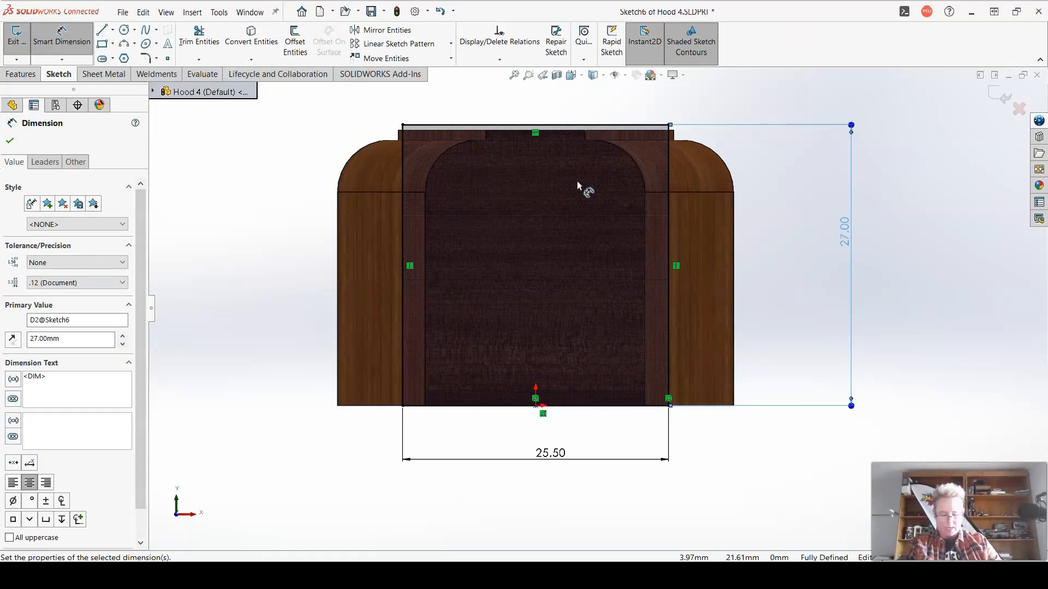
{"action": "scroll", "coordinate": [587, 227], "scroll_direction": "up", "scroll_amount": 2}
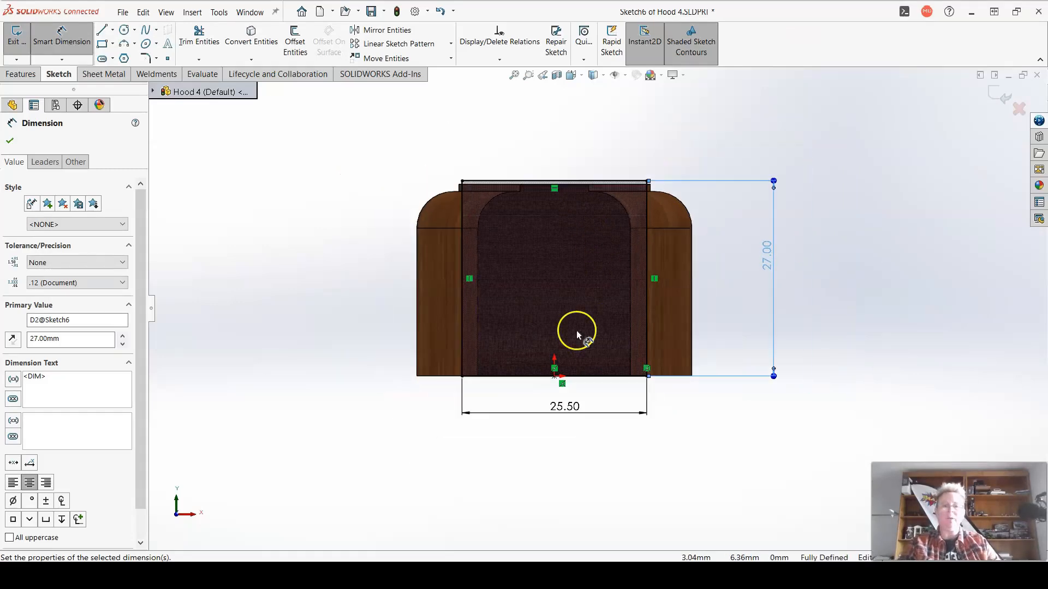
{"action": "middle_click_drag", "start_coordinate": [577, 331], "coordinate": [513, 345]}
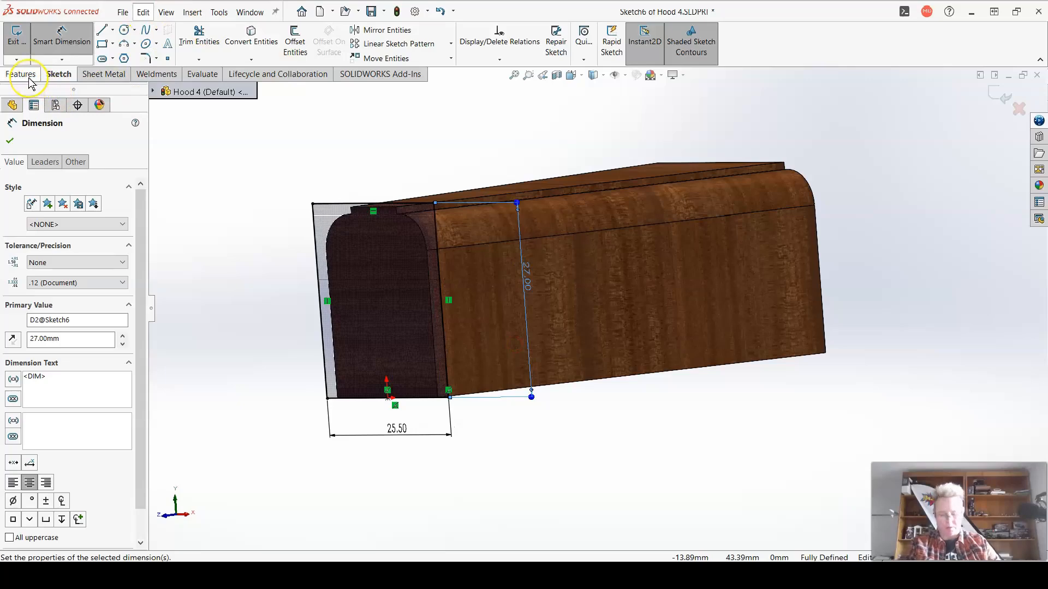
{"action": "middle_click_drag", "start_coordinate": [362, 187], "coordinate": [421, 196]}
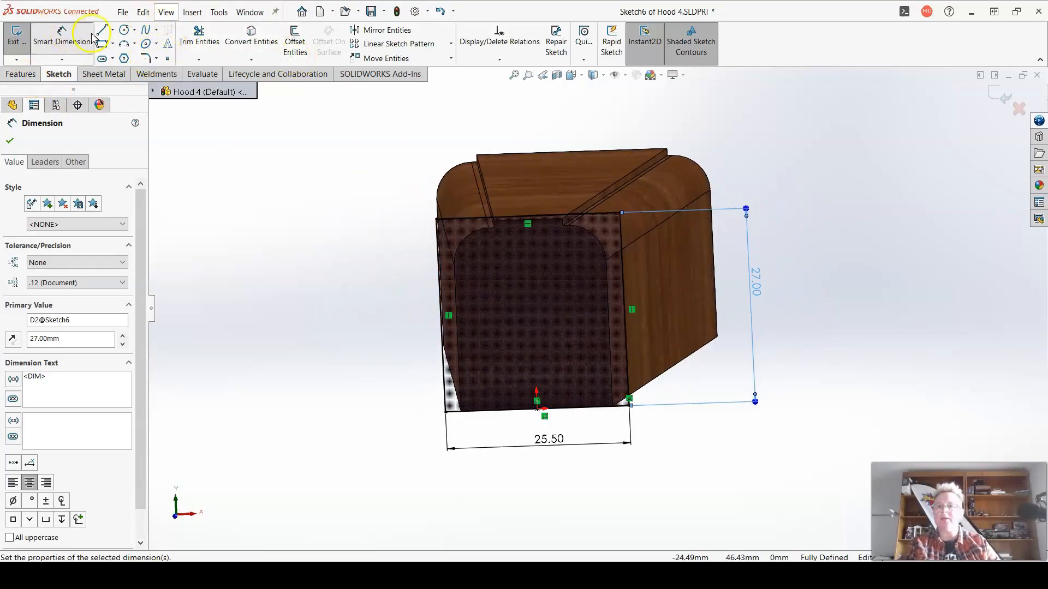
{"action": "left_click", "coordinate": [145, 59]}
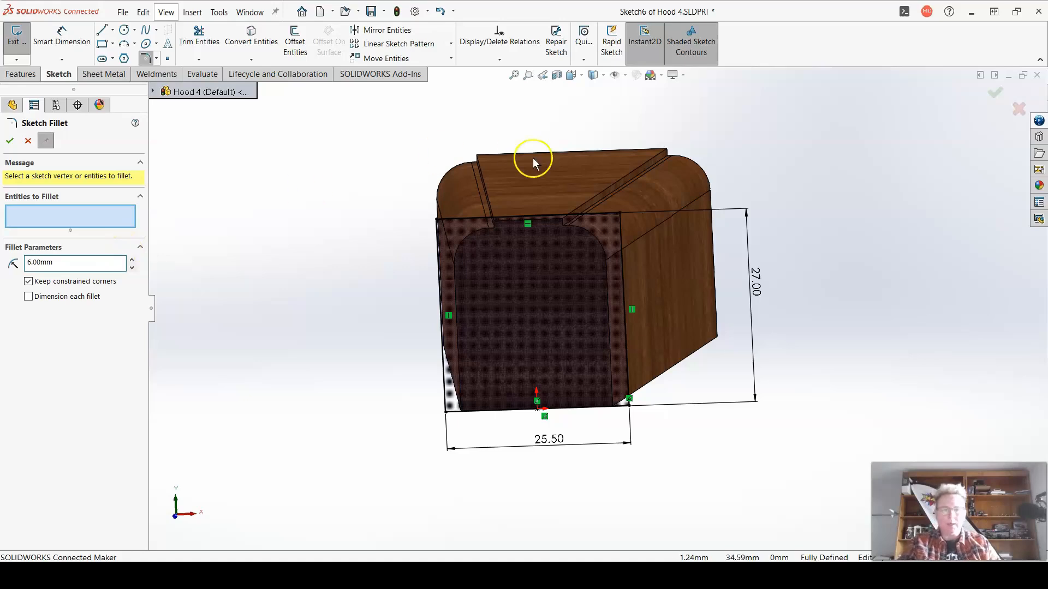
{"action": "left_click", "coordinate": [619, 212]}
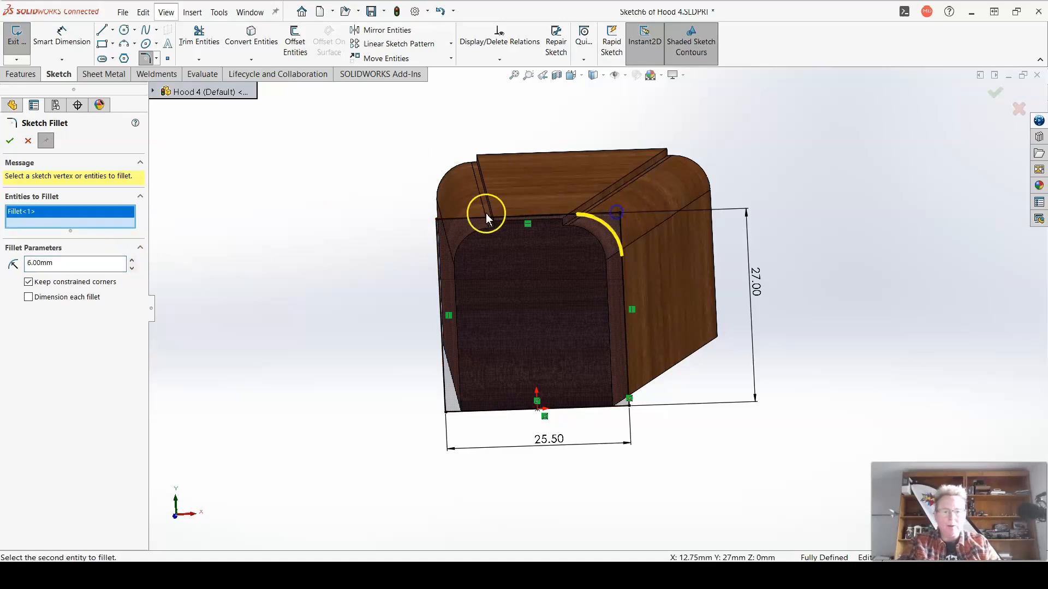
{"action": "left_click", "coordinate": [438, 219]}
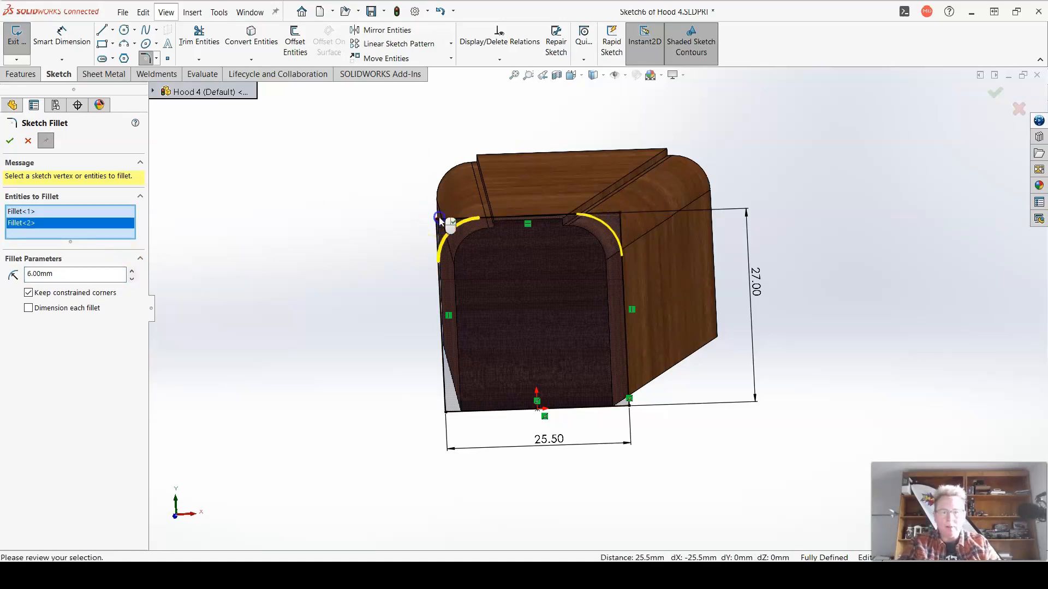
{"action": "left_click", "coordinate": [12, 142]}
{"action": "middle_click_drag", "start_coordinate": [522, 383], "coordinate": [350, 358]}
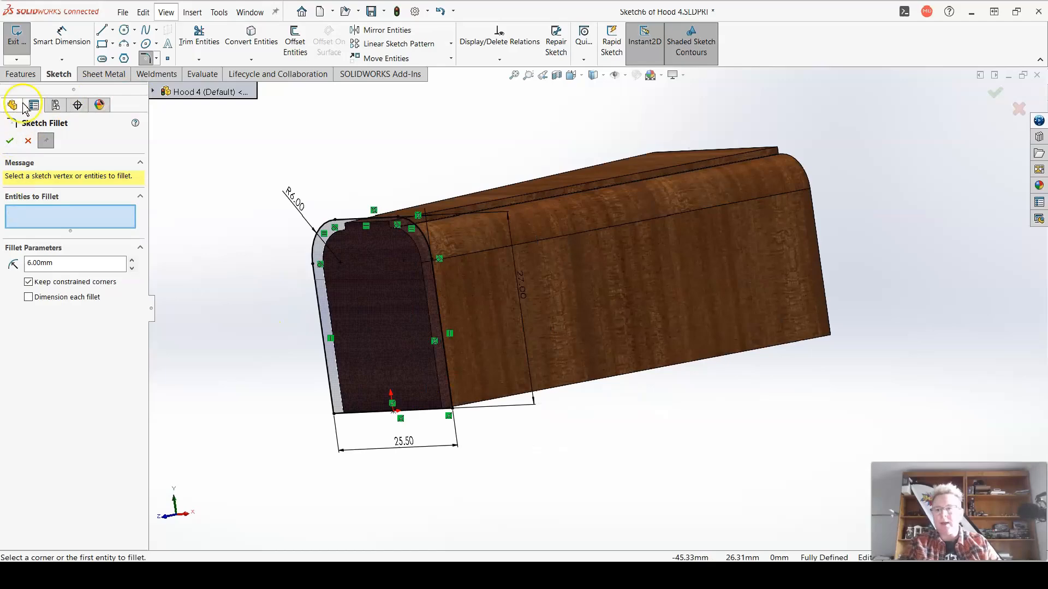
{"action": "left_click", "coordinate": [20, 73]}
{"action": "left_click", "coordinate": [28, 141]}
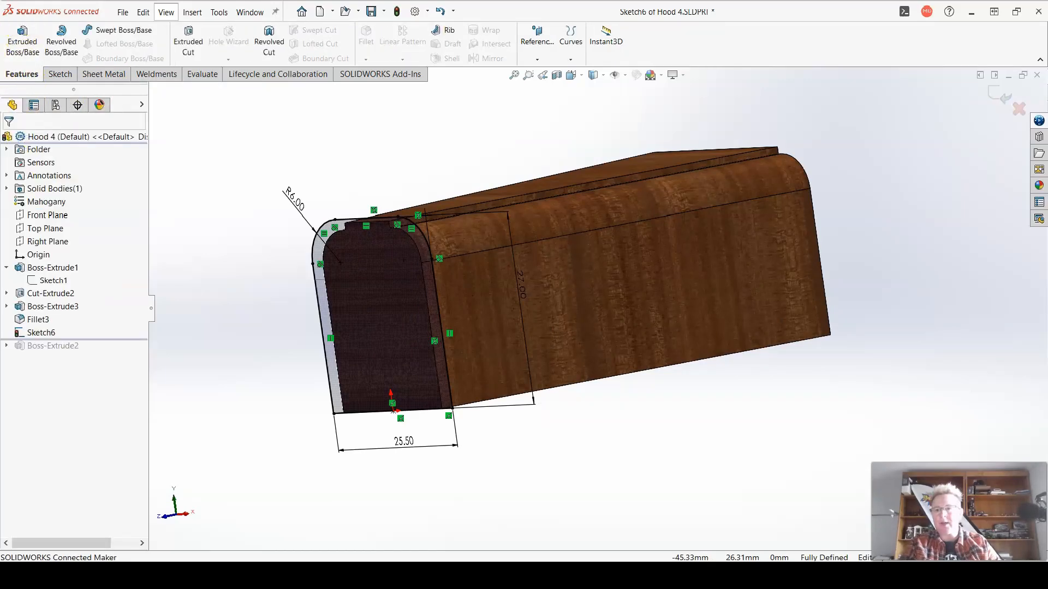
Extrude the rounded end profile 5 mm outward from the hood's narrow end, merged with the body
{"action": "left_click", "coordinate": [22, 41]}
{"action": "type", "text": "5"}
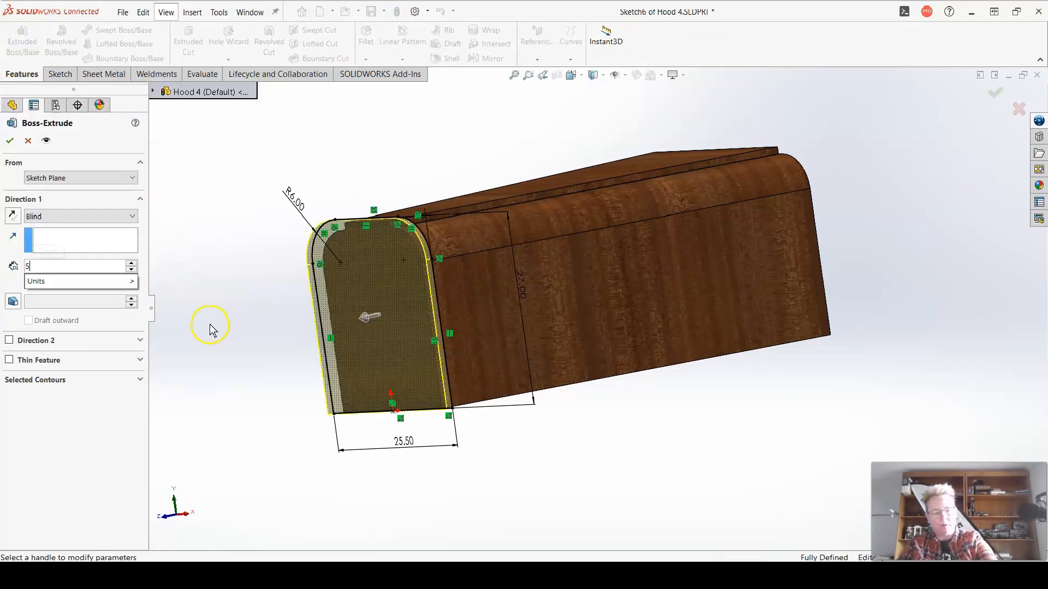
{"action": "key", "text": "Return"}
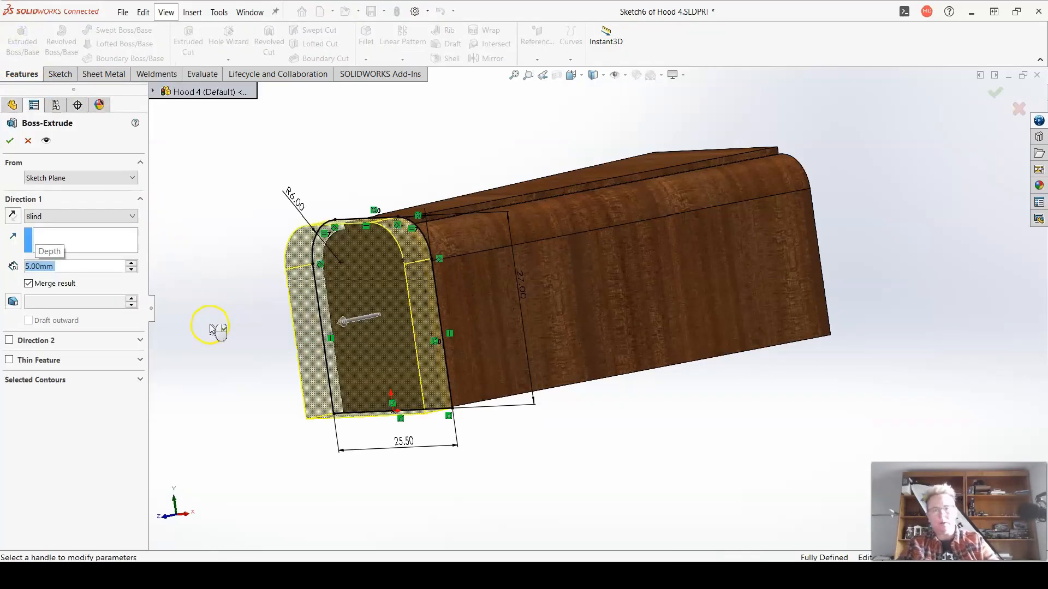
{"action": "left_click", "coordinate": [8, 143]}
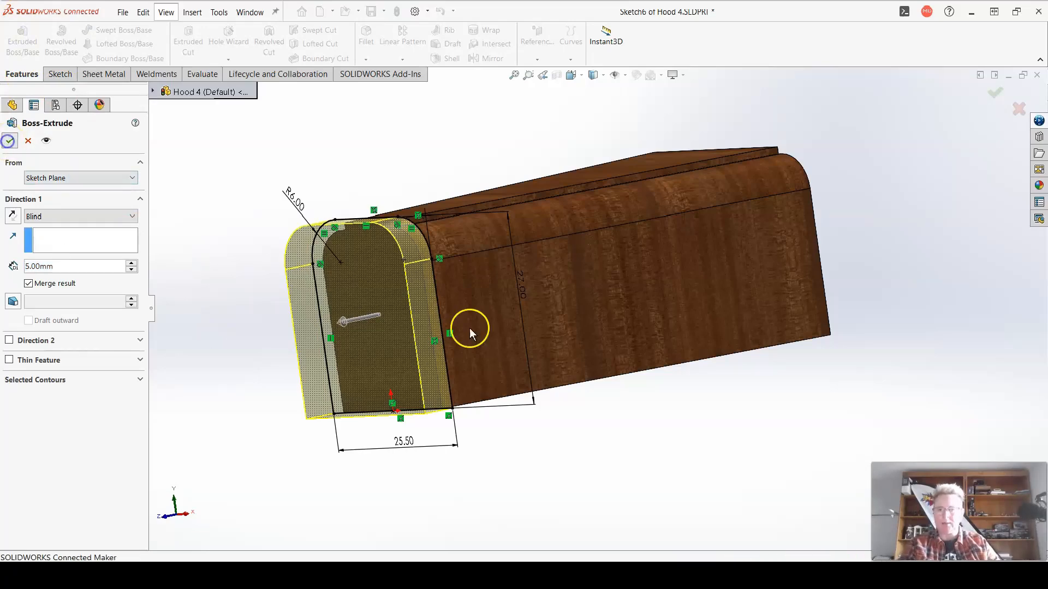
{"action": "middle_click_drag", "start_coordinate": [468, 327], "coordinate": [671, 449]}
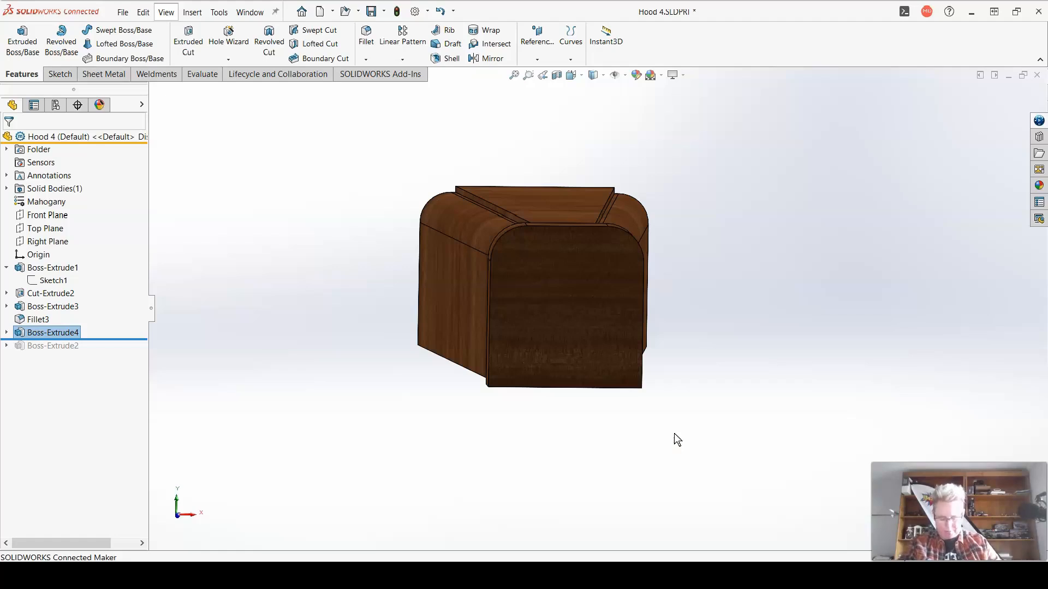
{"action": "left_click", "coordinate": [702, 429]}
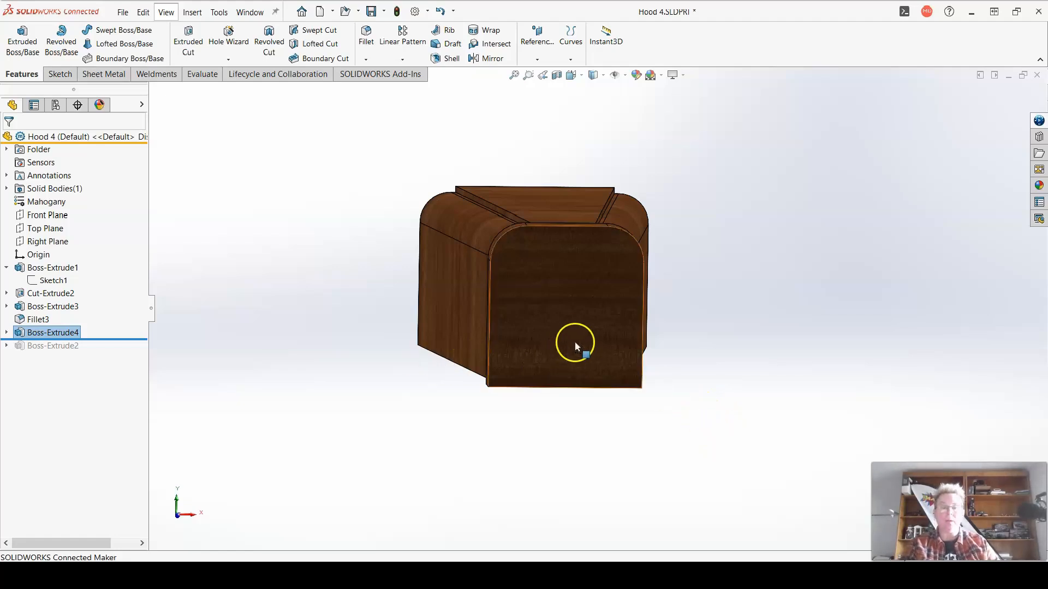
{"action": "middle_click_drag", "start_coordinate": [575, 342], "coordinate": [595, 408]}
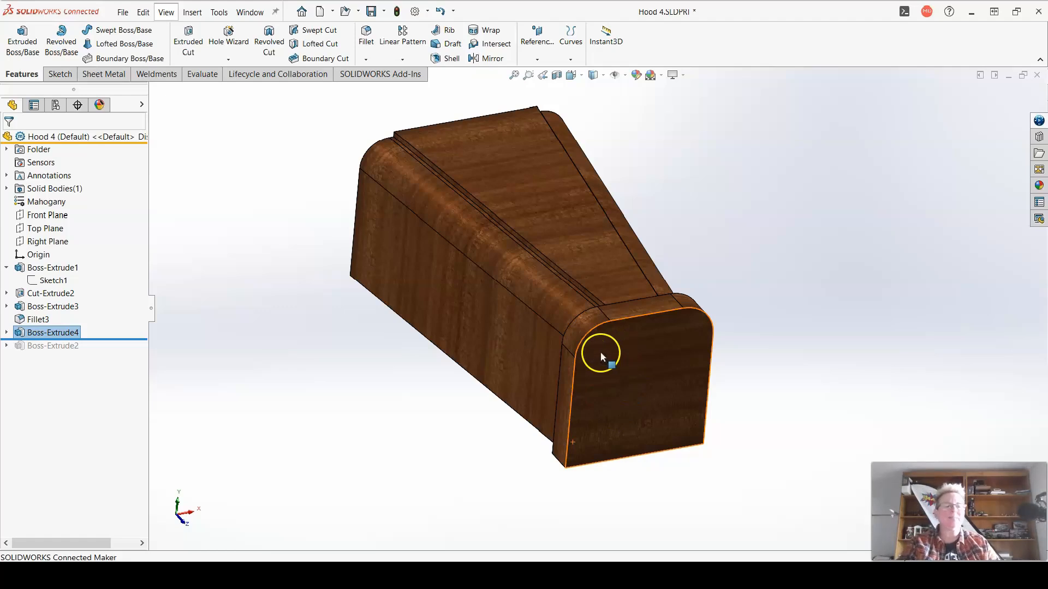
{"action": "scroll", "coordinate": [611, 319], "scroll_direction": "down", "scroll_amount": 1}
{"action": "middle_click_drag", "start_coordinate": [613, 321], "coordinate": [643, 362]}
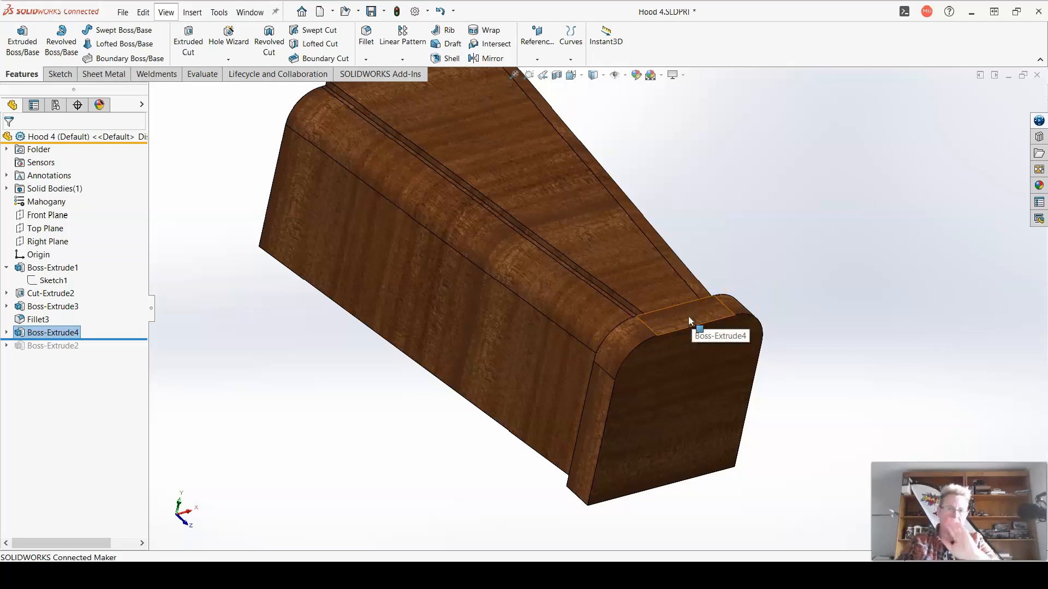
{"action": "left_click", "coordinate": [986, 171]}
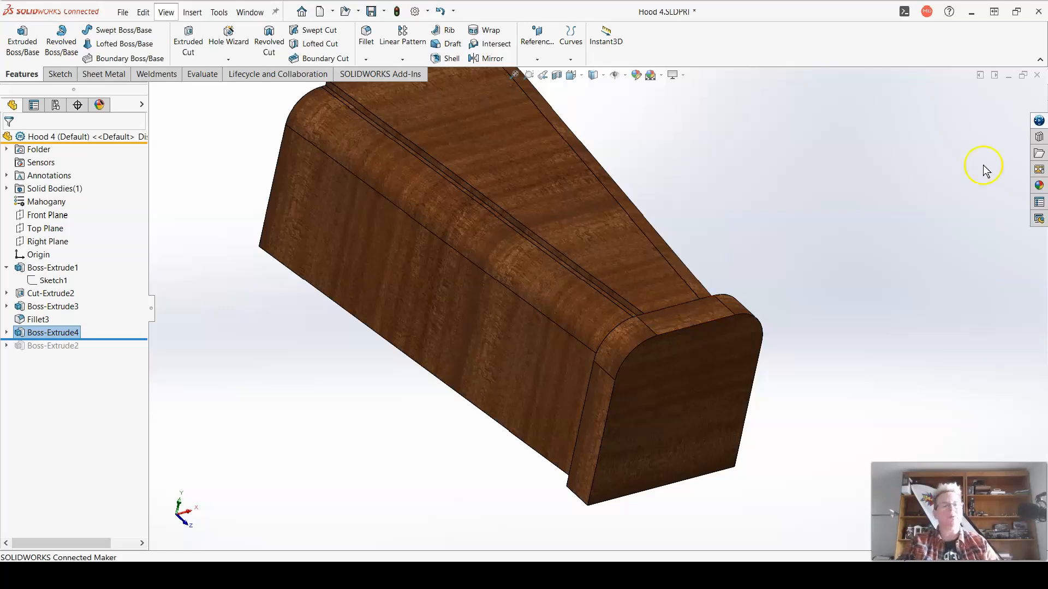
{"action": "left_click", "coordinate": [842, 213]}
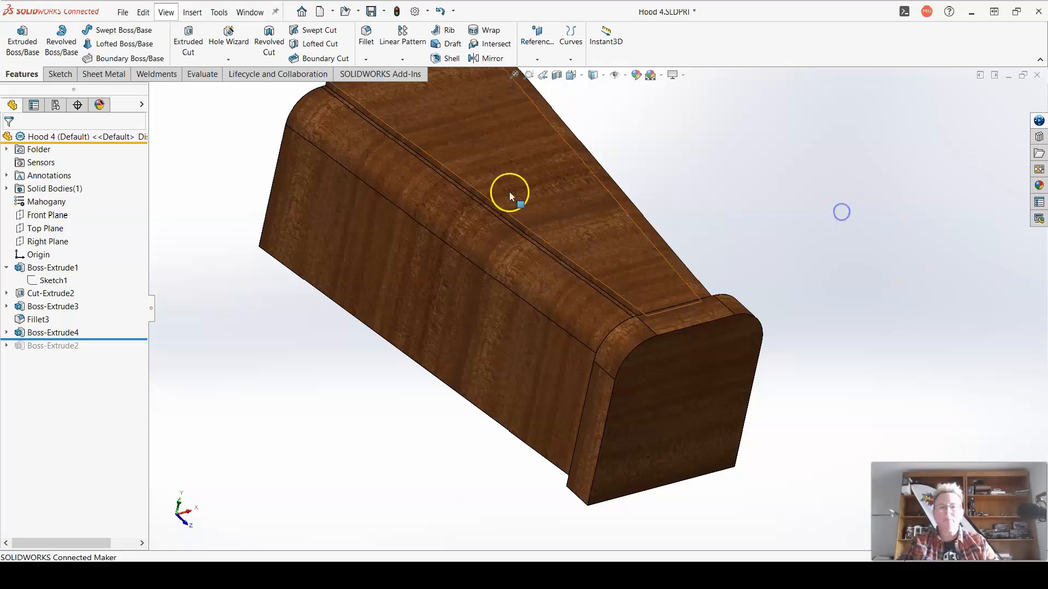
Create a reference mid plane between the front and rear faces of the 5 mm end block
{"action": "left_click", "coordinate": [536, 39]}
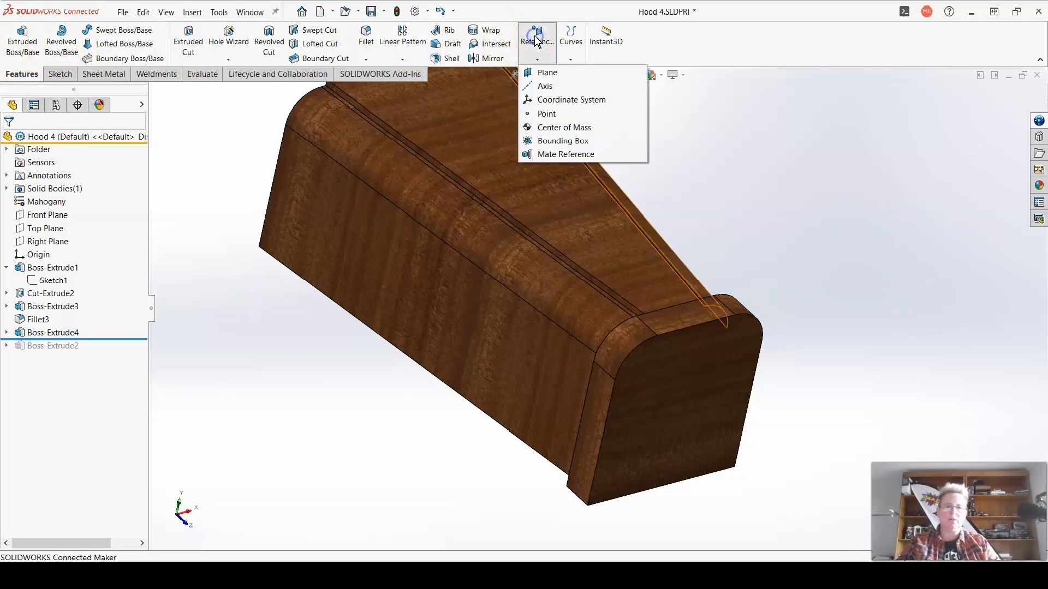
{"action": "left_click", "coordinate": [548, 73]}
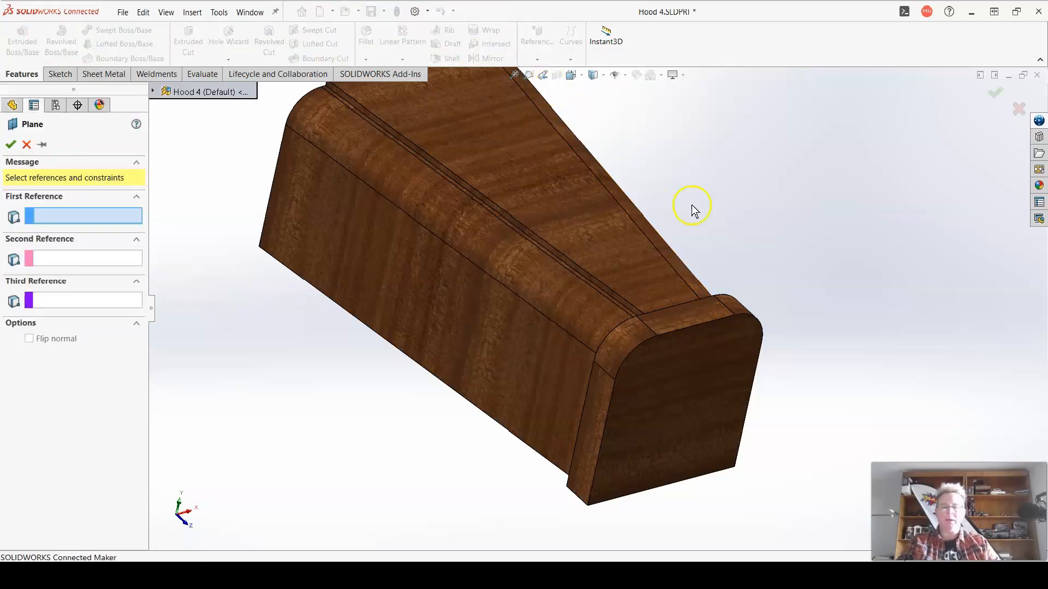
{"action": "left_click", "coordinate": [670, 404]}
{"action": "middle_click_drag", "start_coordinate": [597, 398], "coordinate": [699, 382]}
{"action": "scroll", "coordinate": [728, 341], "scroll_direction": "down", "scroll_amount": 3}
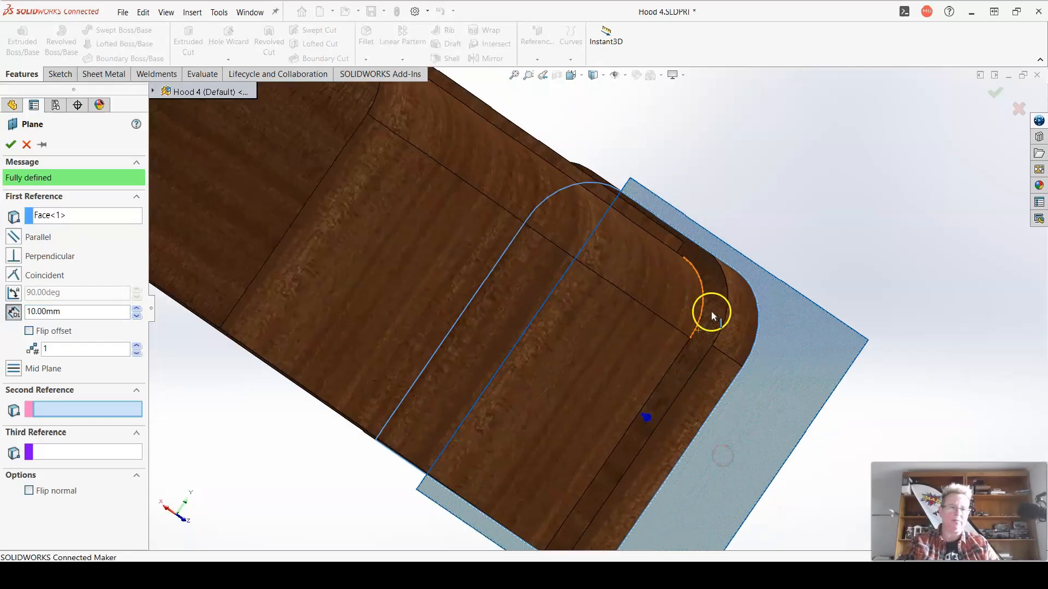
{"action": "left_click", "coordinate": [718, 308]}
{"action": "middle_click_drag", "start_coordinate": [756, 421], "coordinate": [496, 438]}
{"action": "scroll", "coordinate": [670, 430], "scroll_direction": "up", "scroll_amount": 6}
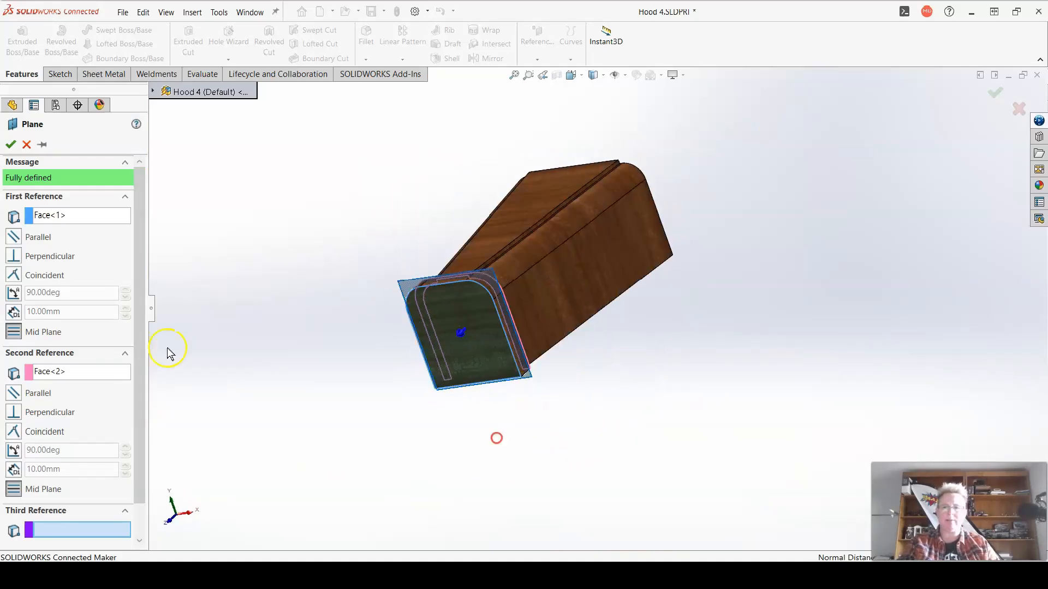
{"action": "left_click", "coordinate": [10, 143]}
Start a sketch on the new mid plane in front view, framed on the end block's upper edge
{"action": "key", "text": "ctrl+8"}
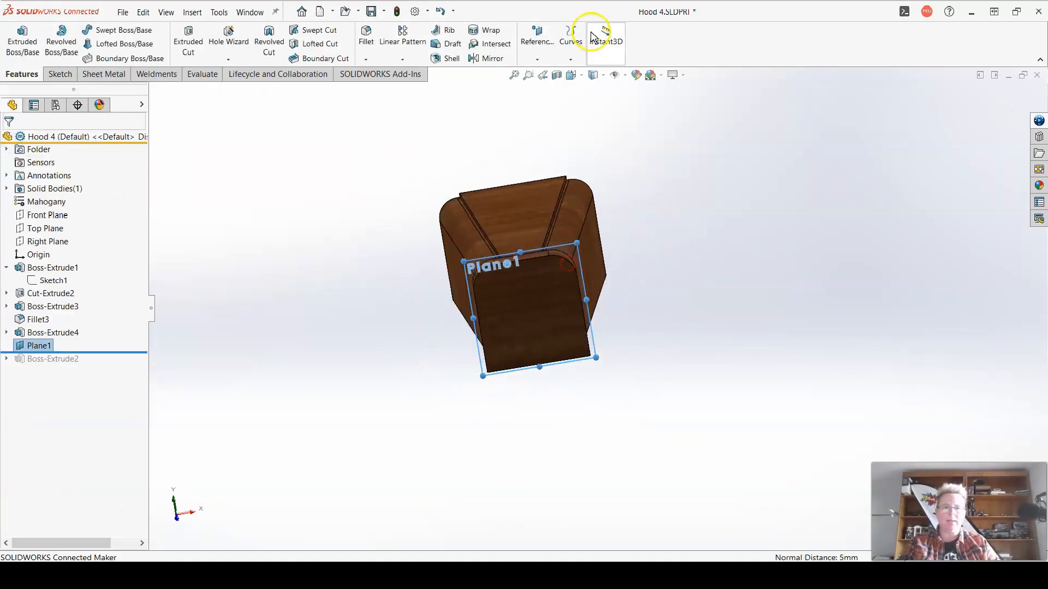
{"action": "left_click", "coordinate": [572, 76]}
{"action": "left_click", "coordinate": [588, 123]}
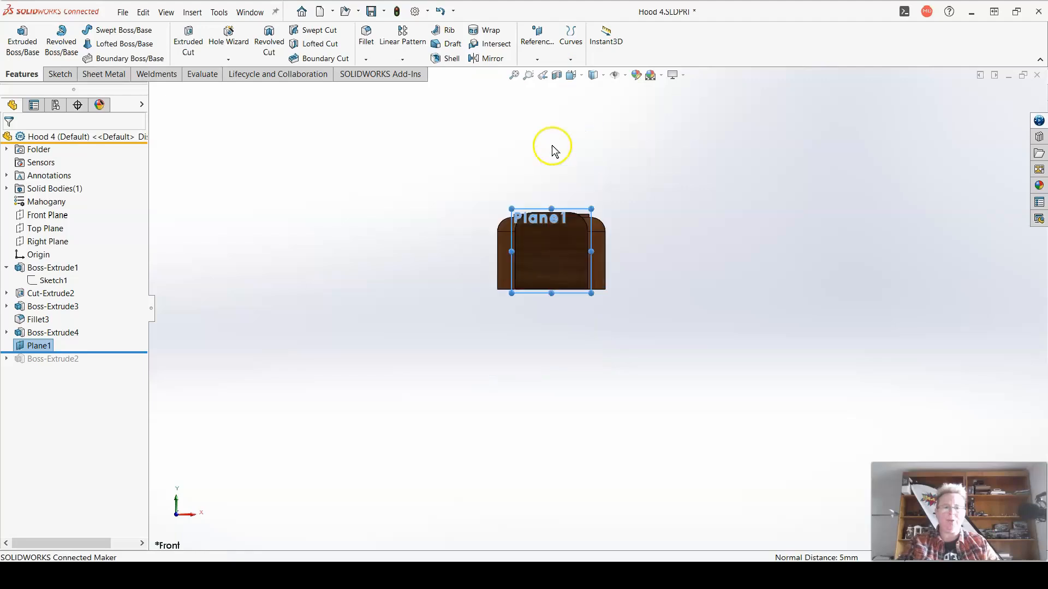
{"action": "scroll", "coordinate": [580, 475], "scroll_direction": "down", "scroll_amount": 3}
{"action": "scroll", "coordinate": [613, 152], "scroll_direction": "down", "scroll_amount": 4}
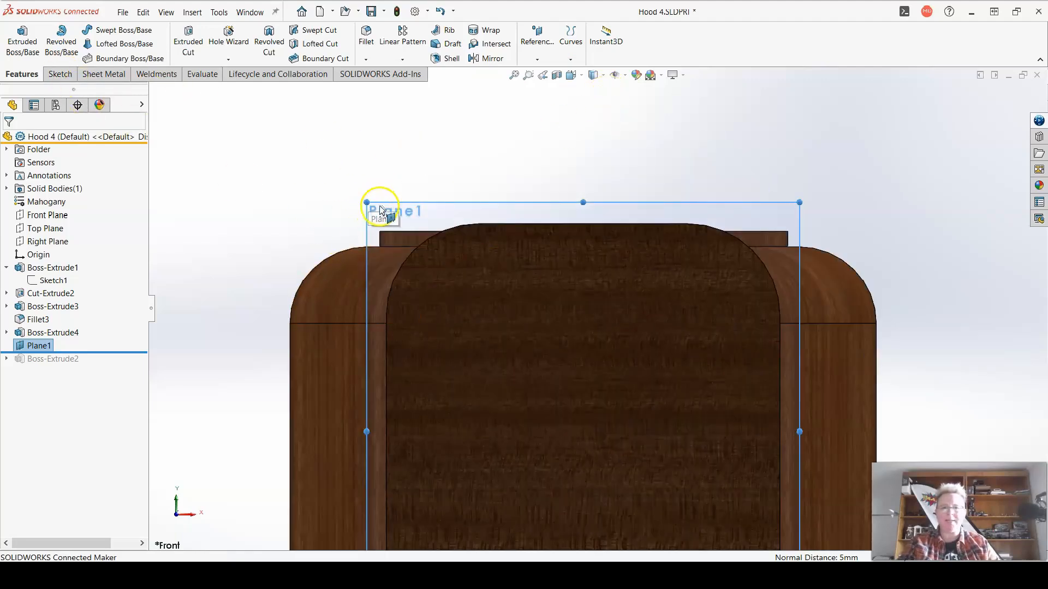
{"action": "left_click", "coordinate": [58, 73]}
{"action": "left_click", "coordinate": [17, 41]}
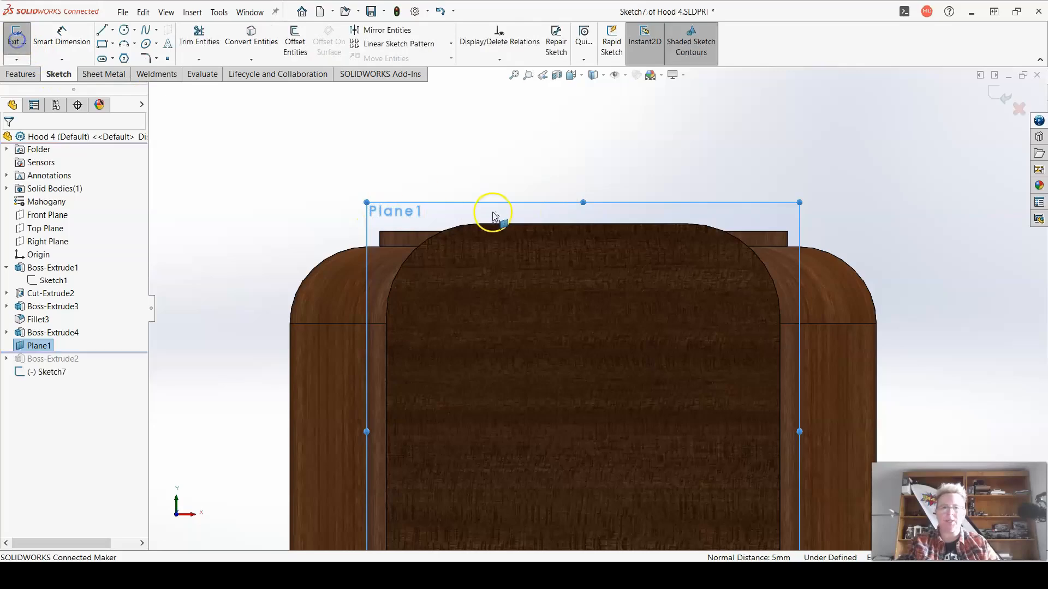
From the midpoint of the end block's top edge, sketch connected lines about 1.35 mm right, 1.27 mm up and 1.13 mm right
{"action": "left_click", "coordinate": [105, 31]}
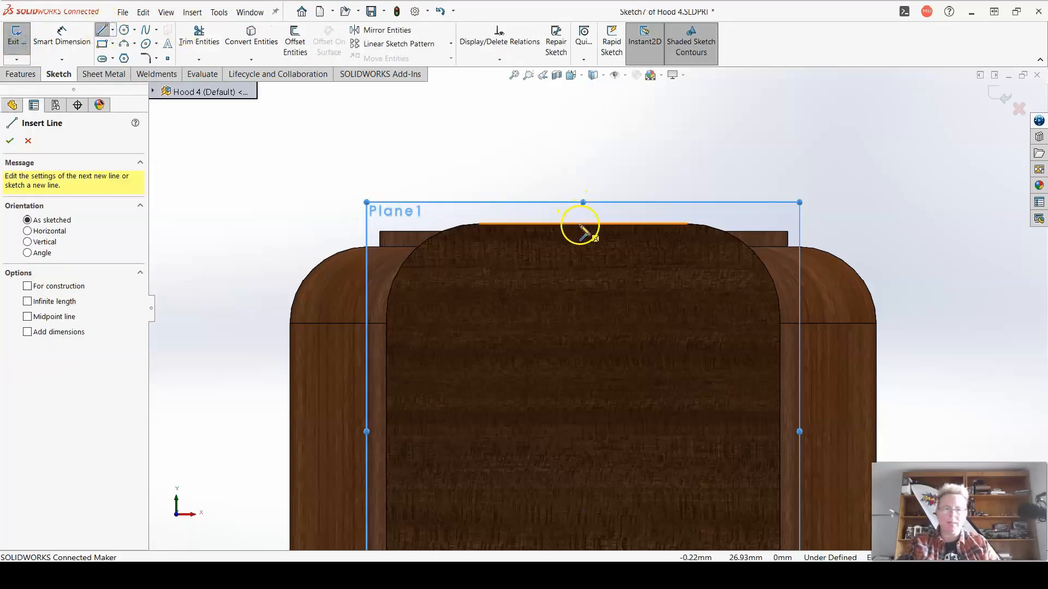
{"action": "scroll", "coordinate": [604, 397], "scroll_direction": "up", "scroll_amount": 3}
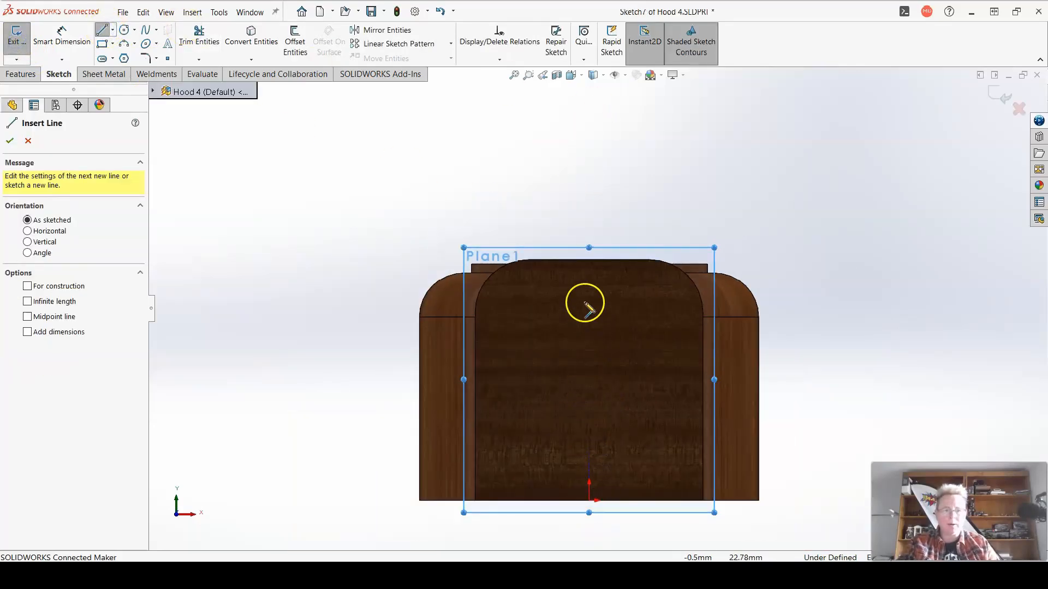
{"action": "scroll", "coordinate": [585, 279], "scroll_direction": "down", "scroll_amount": 3}
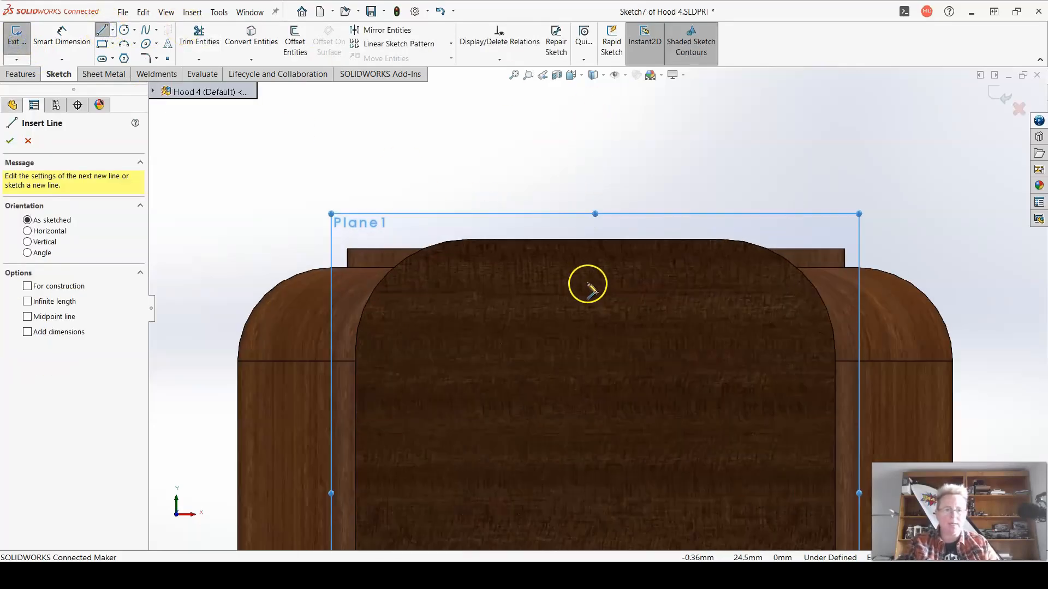
{"action": "left_click", "coordinate": [594, 239]}
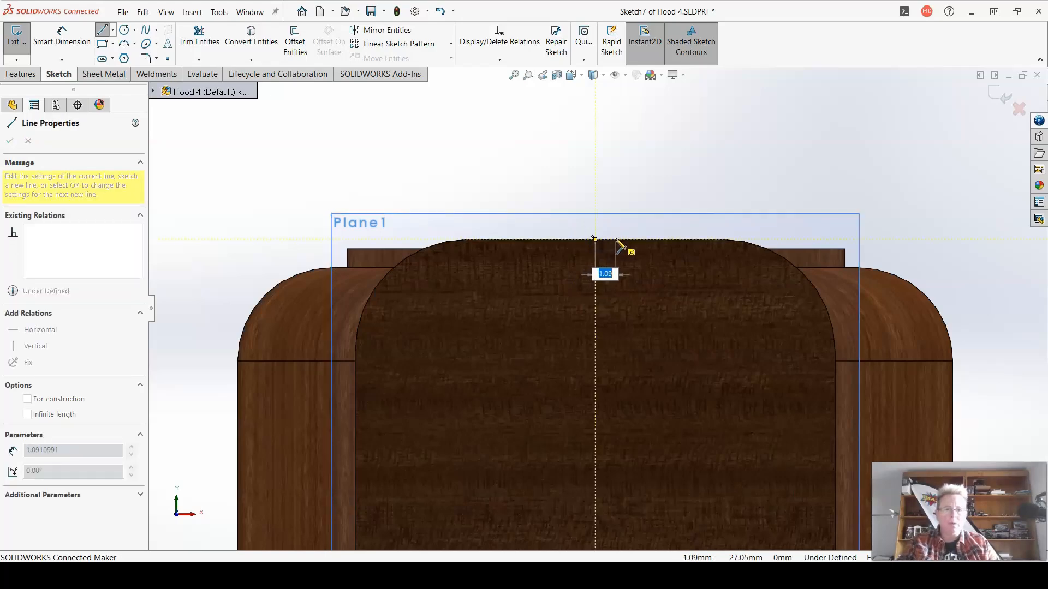
{"action": "left_click", "coordinate": [621, 239]}
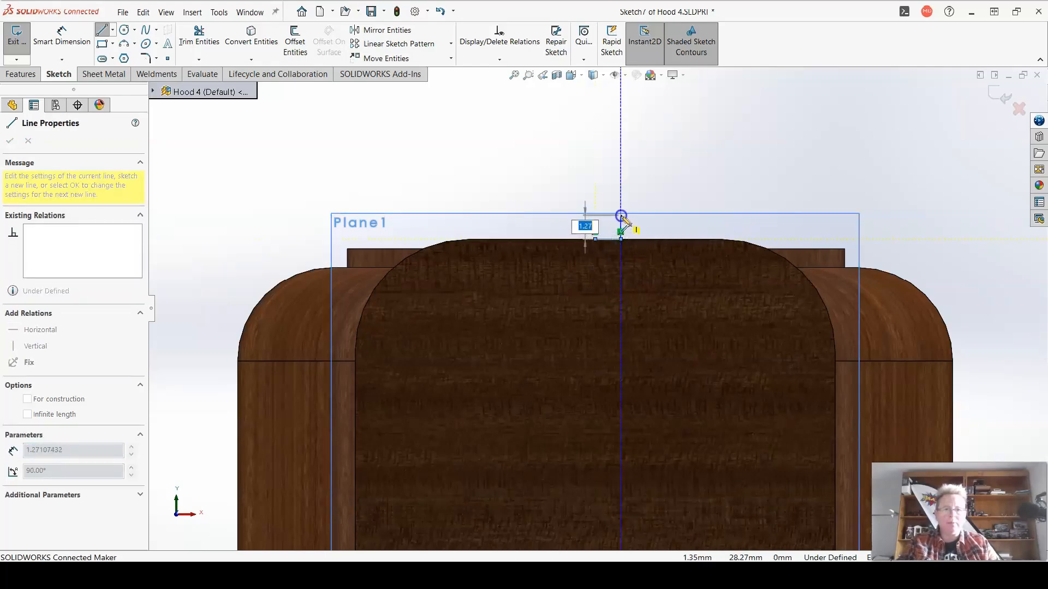
{"action": "left_click", "coordinate": [621, 216]}
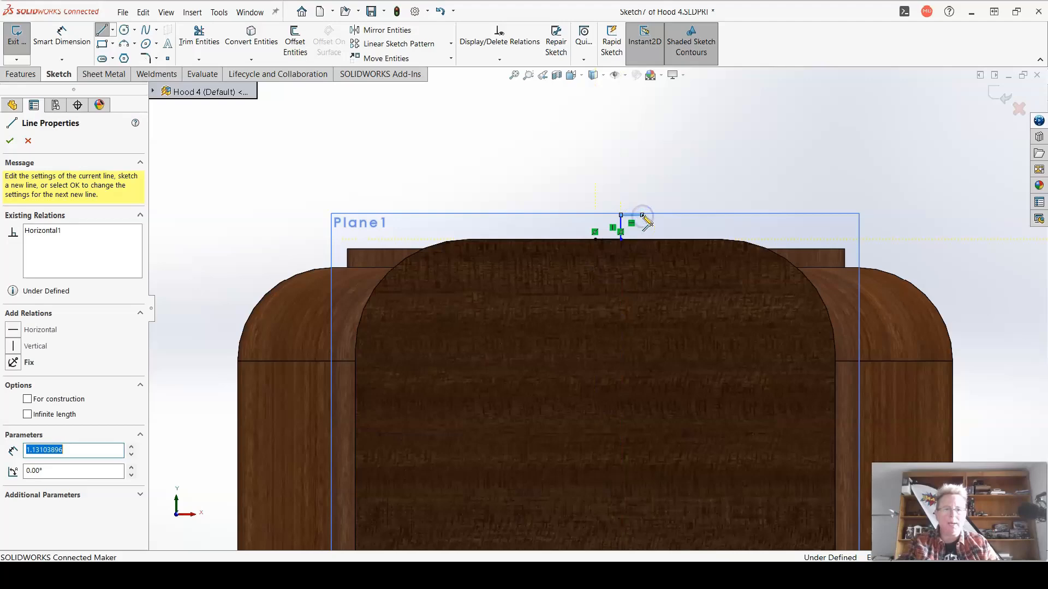
Continue the profile with a quarter arc of about 2.48 mm radius, ending directly above the first line's starting point
{"action": "left_click_drag", "start_coordinate": [643, 217], "coordinate": [605, 192]}
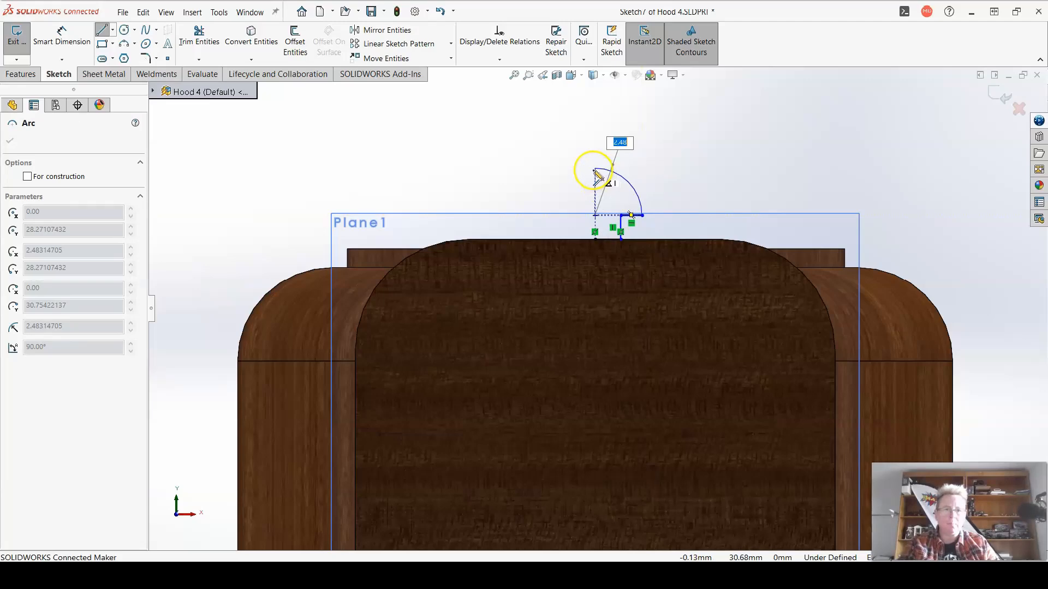
{"action": "left_click", "coordinate": [596, 170]}
{"action": "key", "text": "Escape"}
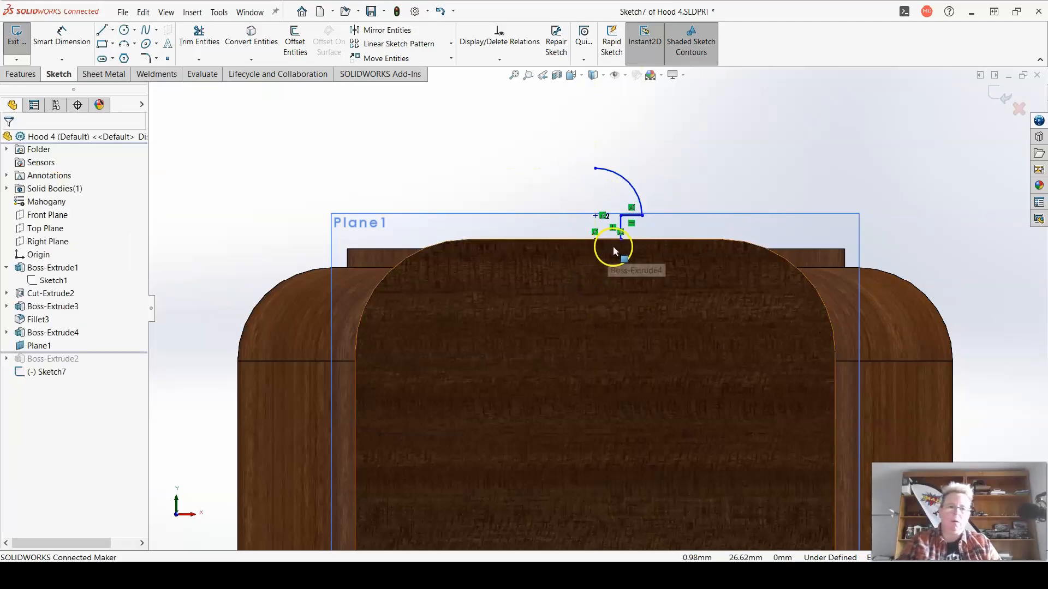
{"action": "scroll", "coordinate": [613, 250], "scroll_direction": "down", "scroll_amount": 3}
{"action": "scroll", "coordinate": [650, 207], "scroll_direction": "up", "scroll_amount": 1}
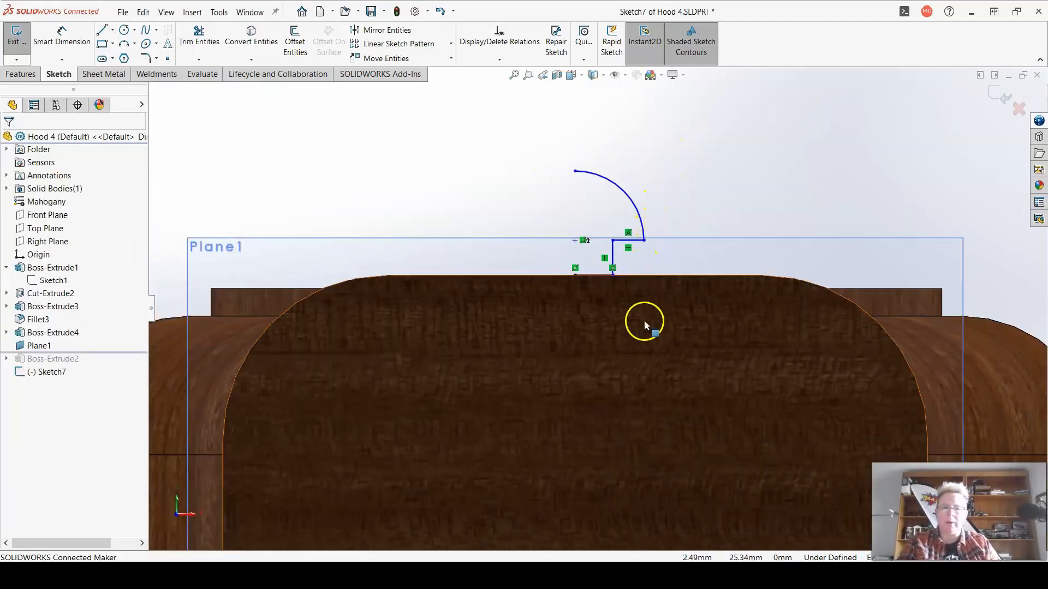
Draw a vertical centerline about 3.8 mm long from the midpoint of the end block's top edge to the arc's upper end
{"action": "left_click", "coordinate": [115, 31]}
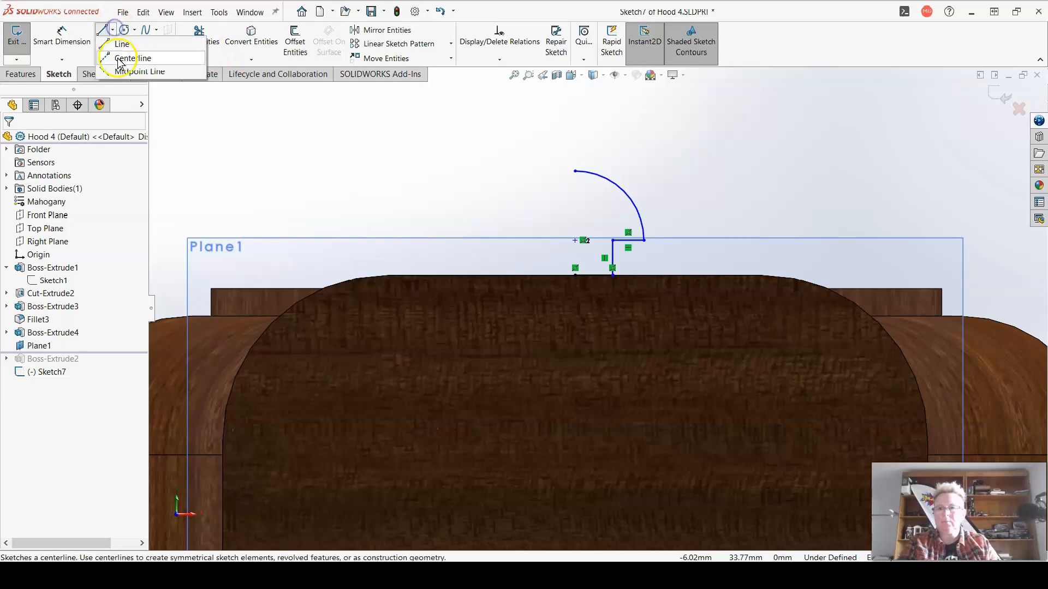
{"action": "left_click", "coordinate": [129, 44]}
{"action": "left_click", "coordinate": [574, 272]}
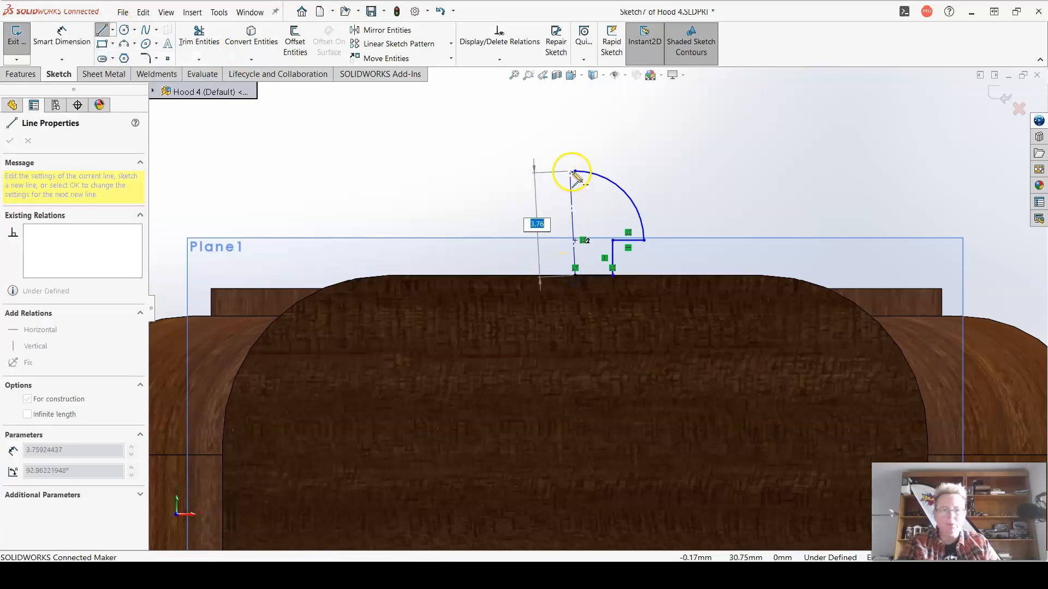
{"action": "left_click", "coordinate": [575, 172]}
{"action": "key", "text": "Escape"}
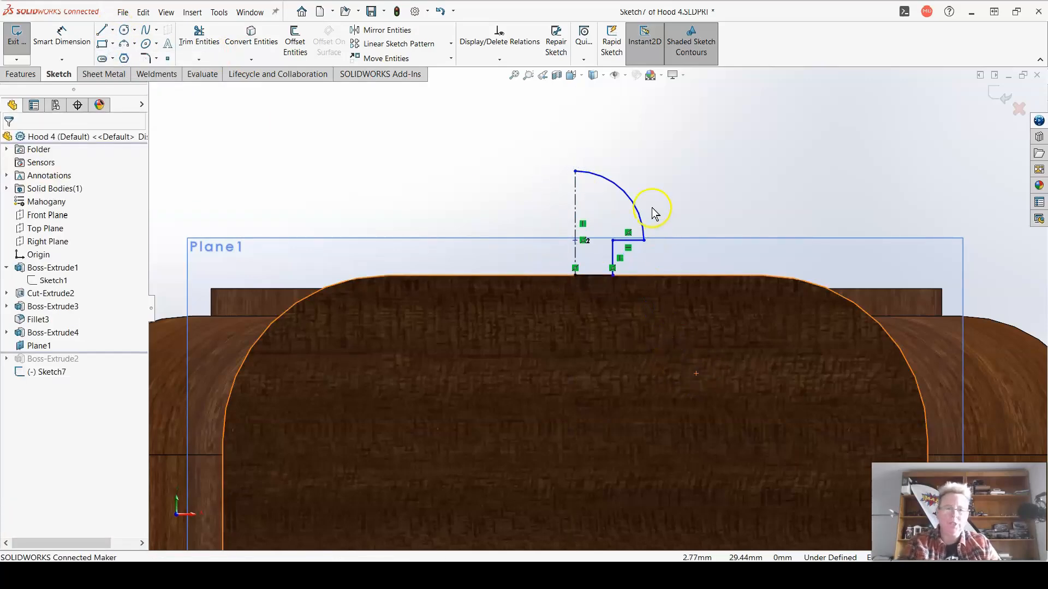
Reshape the cap profile with a narrower, shorter stem and the arc's lower outer corner at about X 2.48, Y 27.53 mm
{"action": "scroll", "coordinate": [650, 210], "scroll_direction": "down", "scroll_amount": 2}
{"action": "left_click", "coordinate": [616, 283]}
{"action": "left_click_drag", "start_coordinate": [617, 285], "coordinate": [620, 291]}
{"action": "left_click_drag", "start_coordinate": [535, 166], "coordinate": [543, 192]}
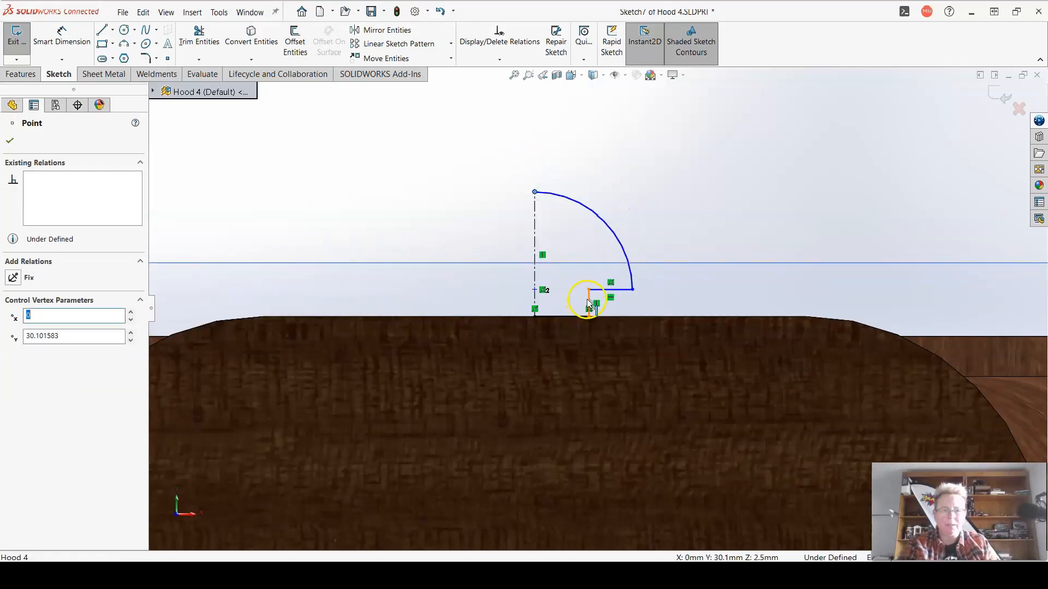
{"action": "left_click_drag", "start_coordinate": [588, 302], "coordinate": [569, 307]}
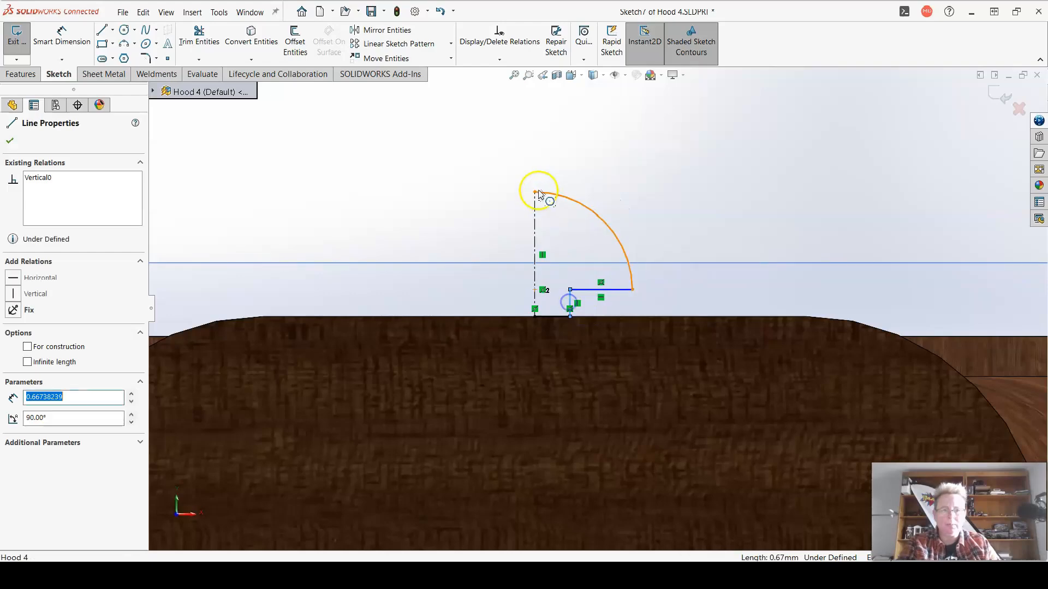
{"action": "mouse_move", "coordinate": [534, 192]}
{"action": "left_mouse_down"}
{"action": "mouse_move", "coordinate": [536, 214]}
{"action": "mouse_move", "coordinate": [534, 203]}
{"action": "left_mouse_up"}
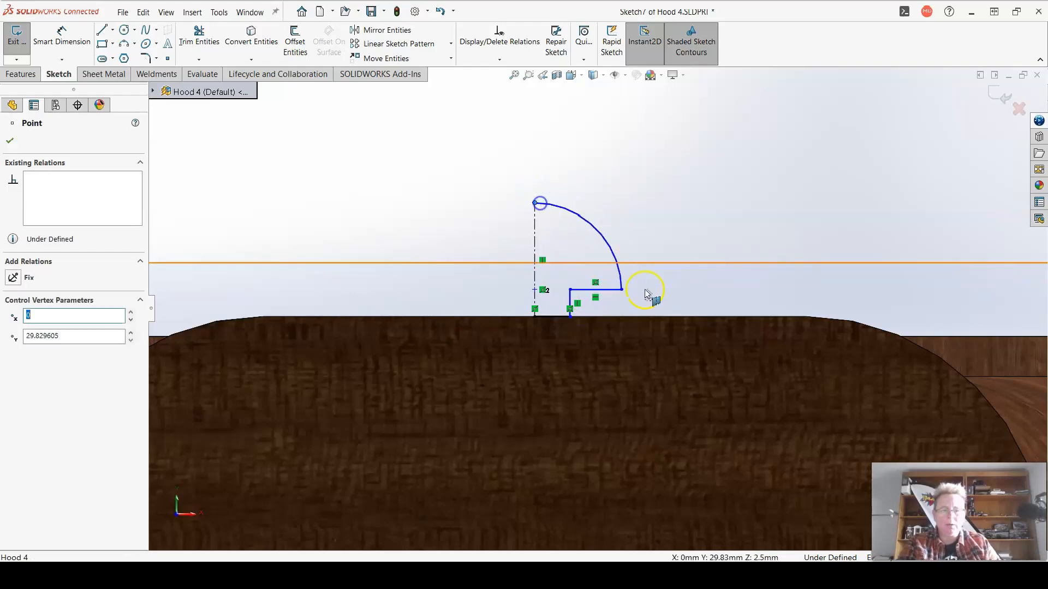
{"action": "mouse_move", "coordinate": [625, 297]}
{"action": "left_mouse_down"}
{"action": "mouse_move", "coordinate": [650, 299]}
{"action": "mouse_move", "coordinate": [629, 295]}
{"action": "mouse_move", "coordinate": [636, 300]}
{"action": "left_mouse_up"}
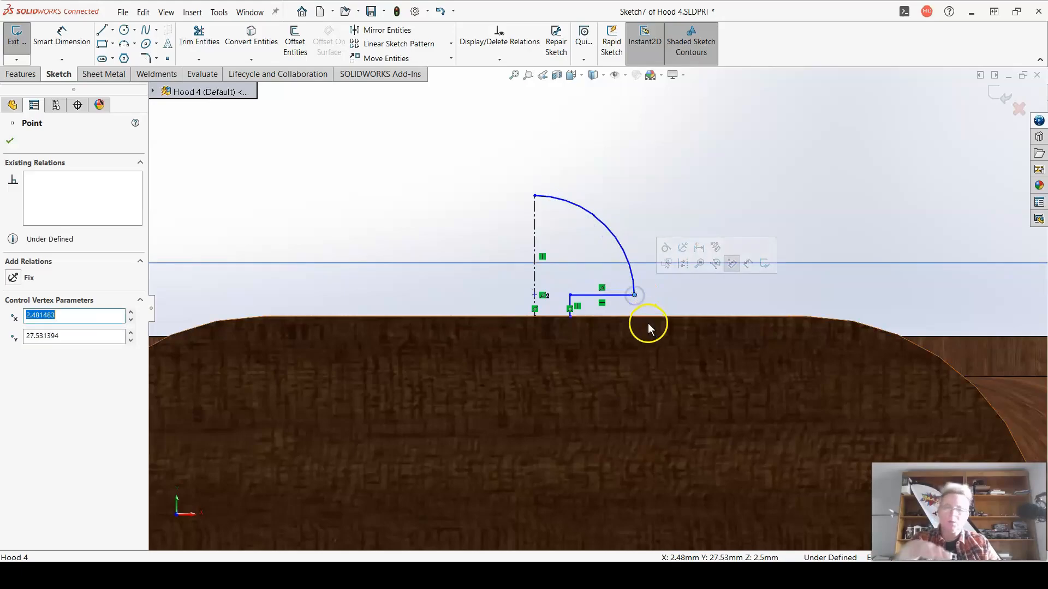
Revolve the cap profile 360 degrees about the vertical centerline, automatically closing the open sketch and merging the result
{"action": "scroll", "coordinate": [650, 325], "scroll_direction": "up", "scroll_amount": 3}
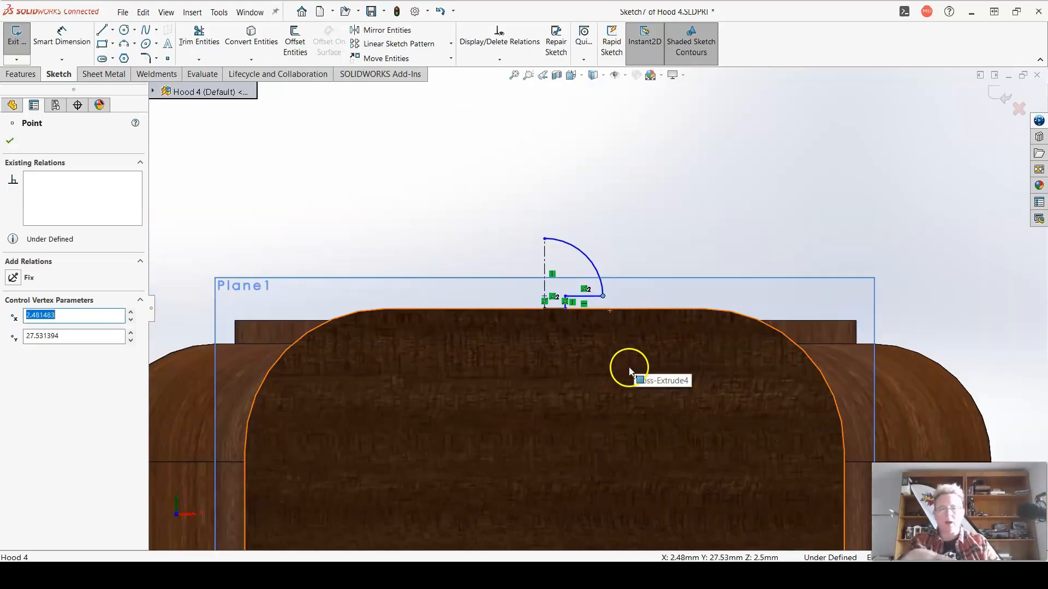
{"action": "mouse_move", "coordinate": [627, 367]}
{"action": "middle_mouse_down"}
{"action": "mouse_move", "coordinate": [592, 381]}
{"action": "mouse_move", "coordinate": [607, 439]}
{"action": "mouse_move", "coordinate": [592, 419]}
{"action": "middle_mouse_up"}
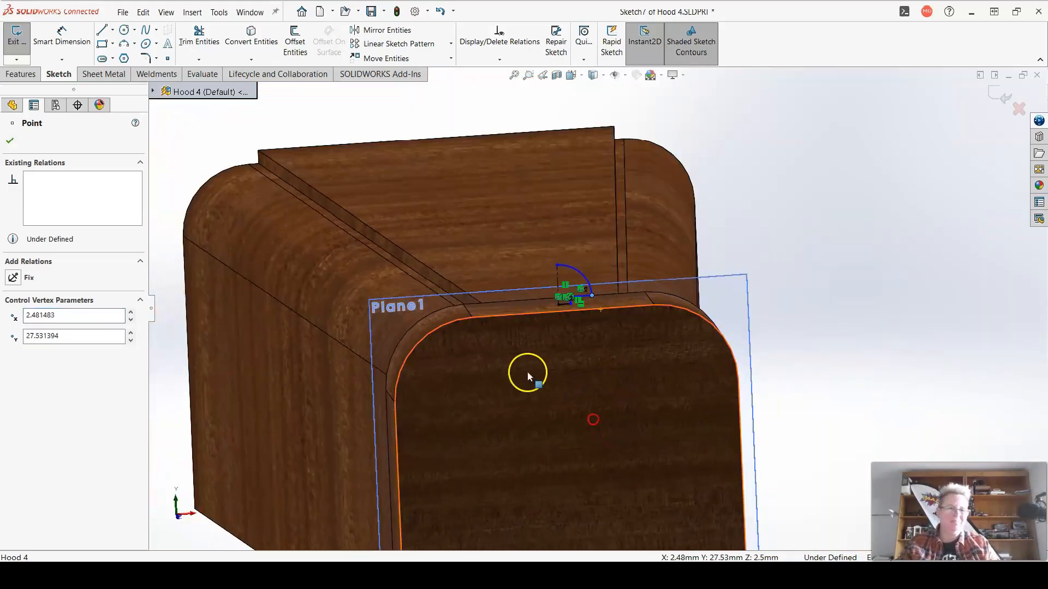
{"action": "scroll", "coordinate": [522, 360], "scroll_direction": "down", "scroll_amount": 3}
{"action": "scroll", "coordinate": [652, 230], "scroll_direction": "down", "scroll_amount": 1}
{"action": "middle_click_drag", "start_coordinate": [647, 317], "coordinate": [629, 284]}
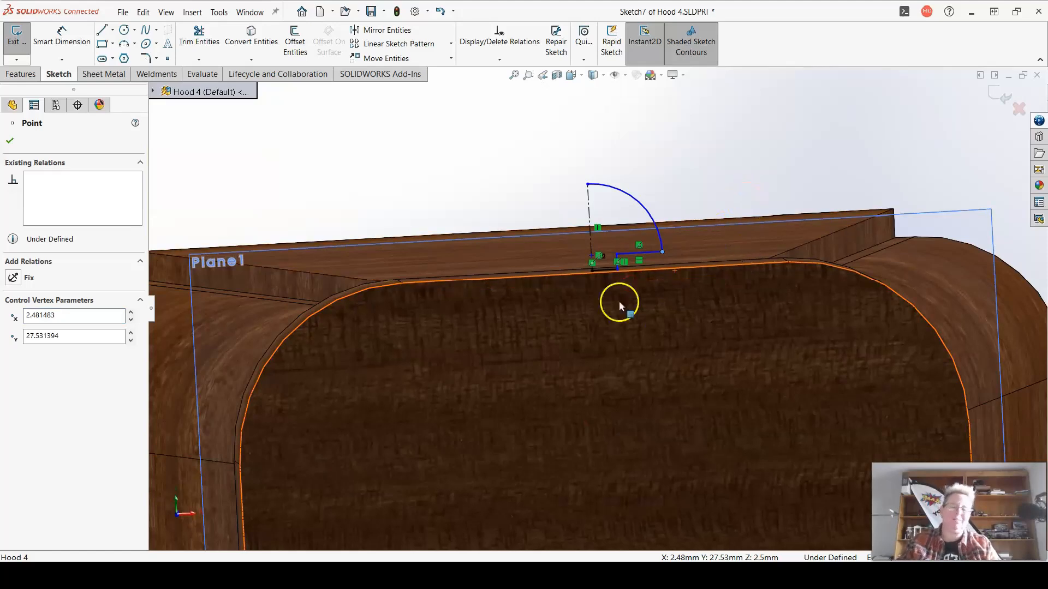
{"action": "left_click", "coordinate": [20, 74]}
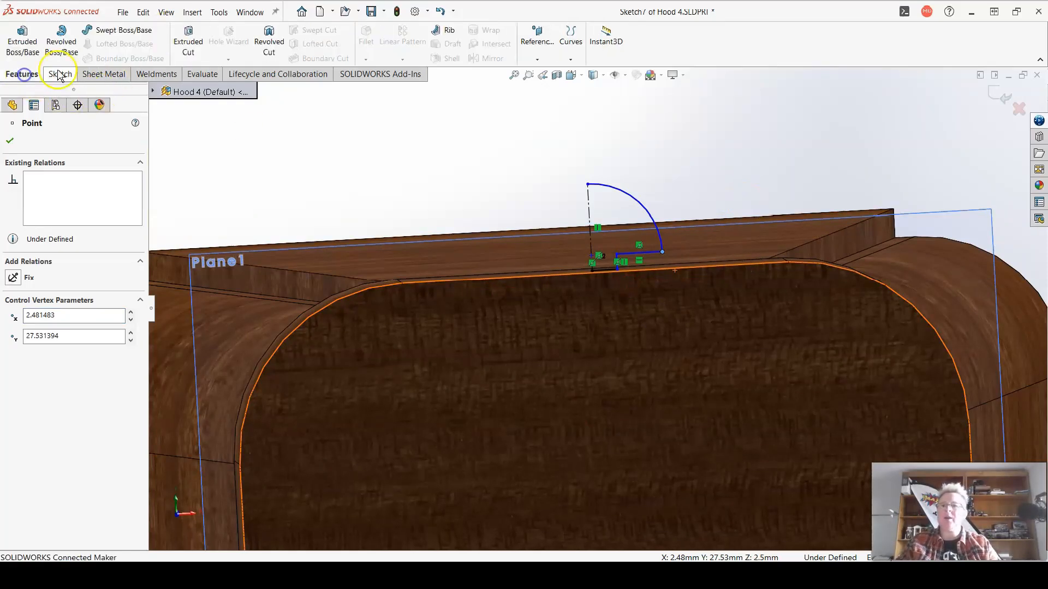
{"action": "left_click", "coordinate": [61, 42]}
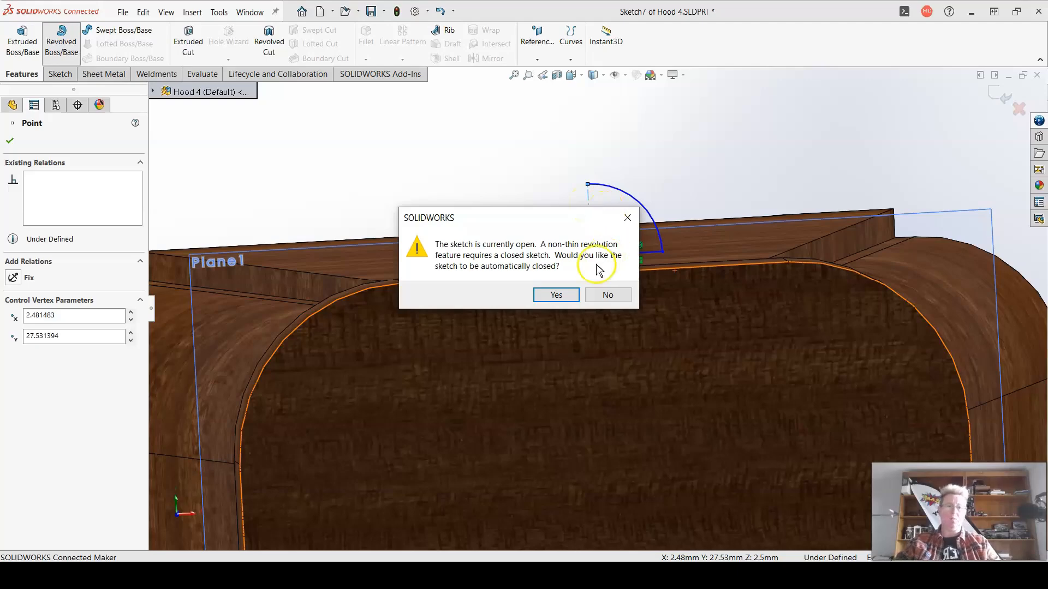
{"action": "left_click", "coordinate": [557, 296]}
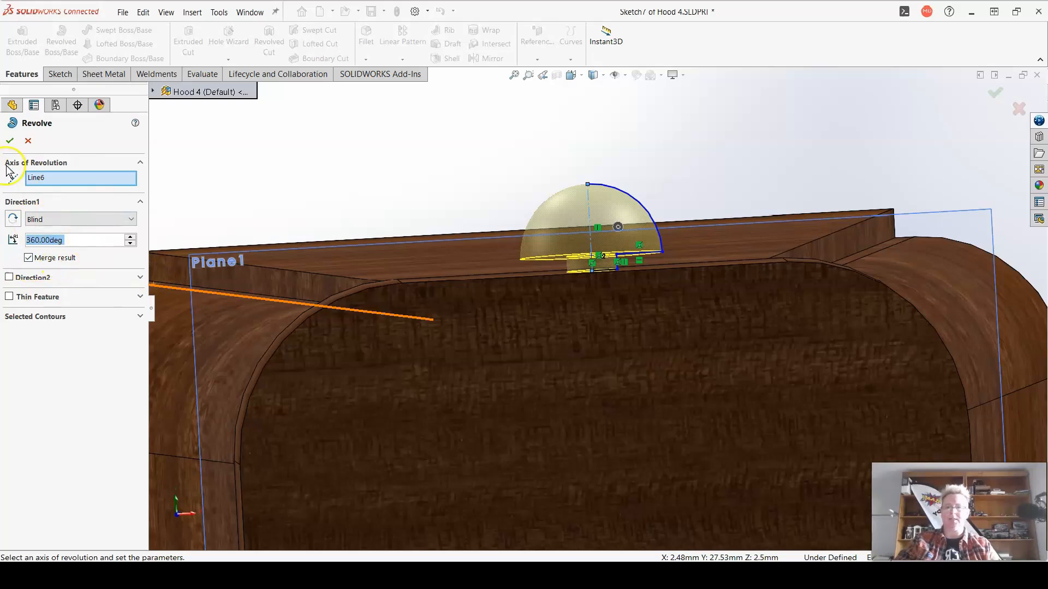
{"action": "left_click", "coordinate": [10, 141]}
Hide the reference mid plane through the end block
{"action": "middle_click_drag", "start_coordinate": [495, 335], "coordinate": [629, 343]}
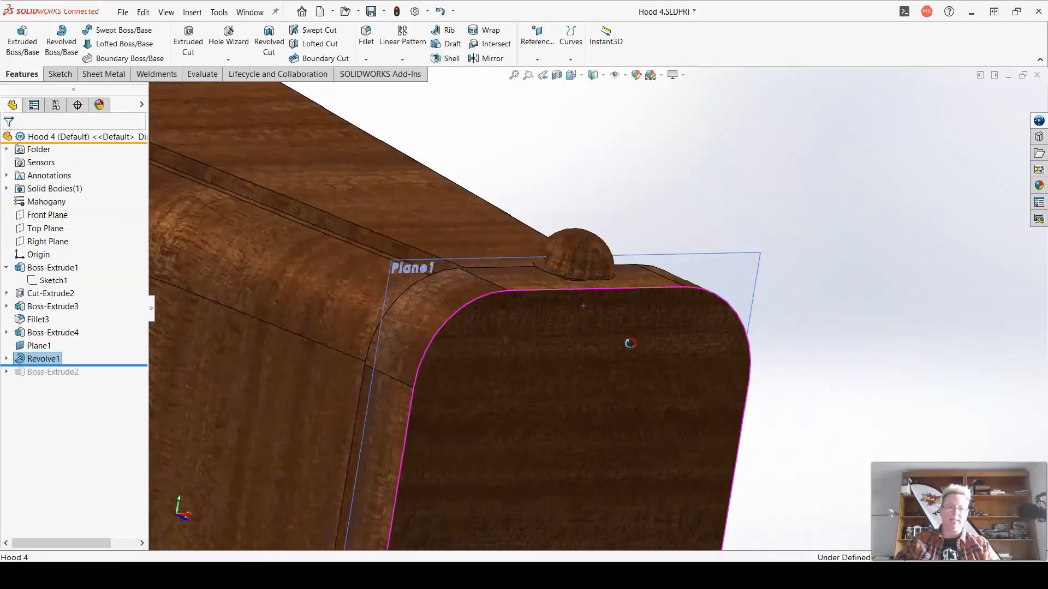
{"action": "left_click", "coordinate": [718, 276]}
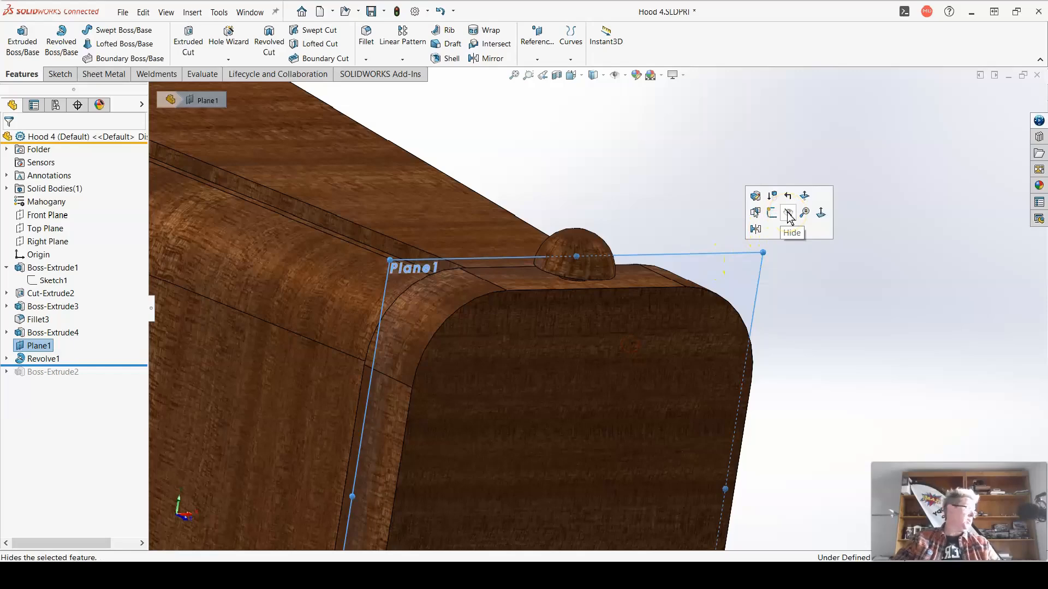
{"action": "left_click", "coordinate": [789, 215]}
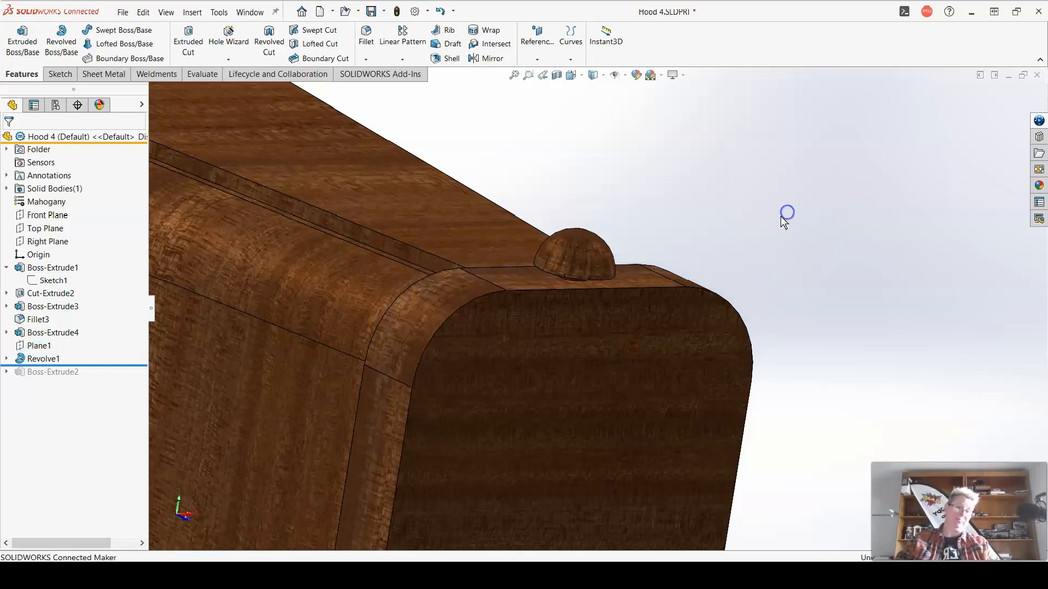
Apply the chromium plate appearance to the whole revolved cap feature on top of the end block
{"action": "middle_click_drag", "start_coordinate": [516, 394], "coordinate": [471, 373]}
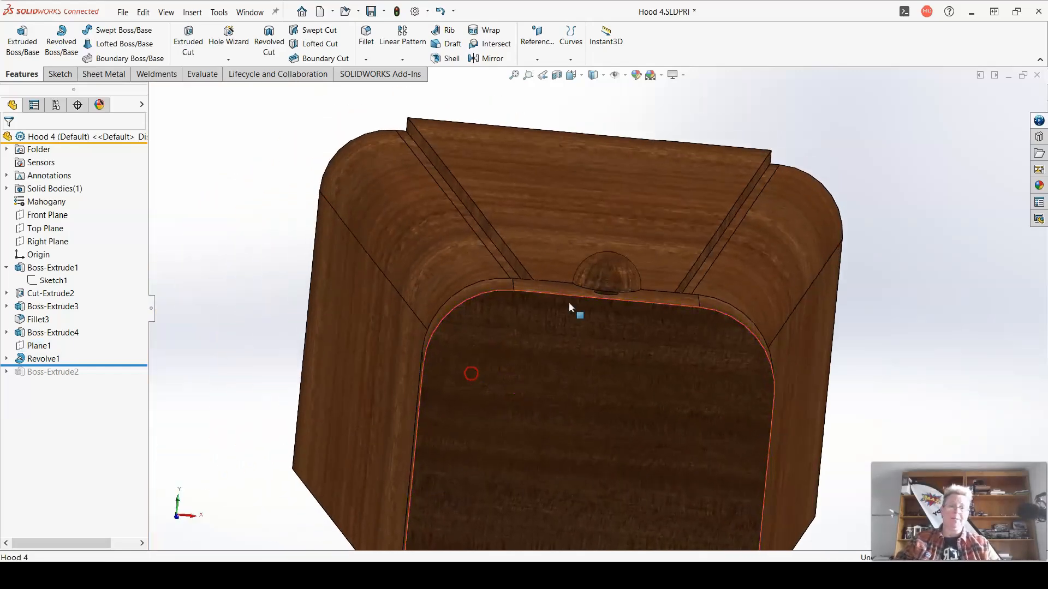
{"action": "left_click", "coordinate": [603, 279]}
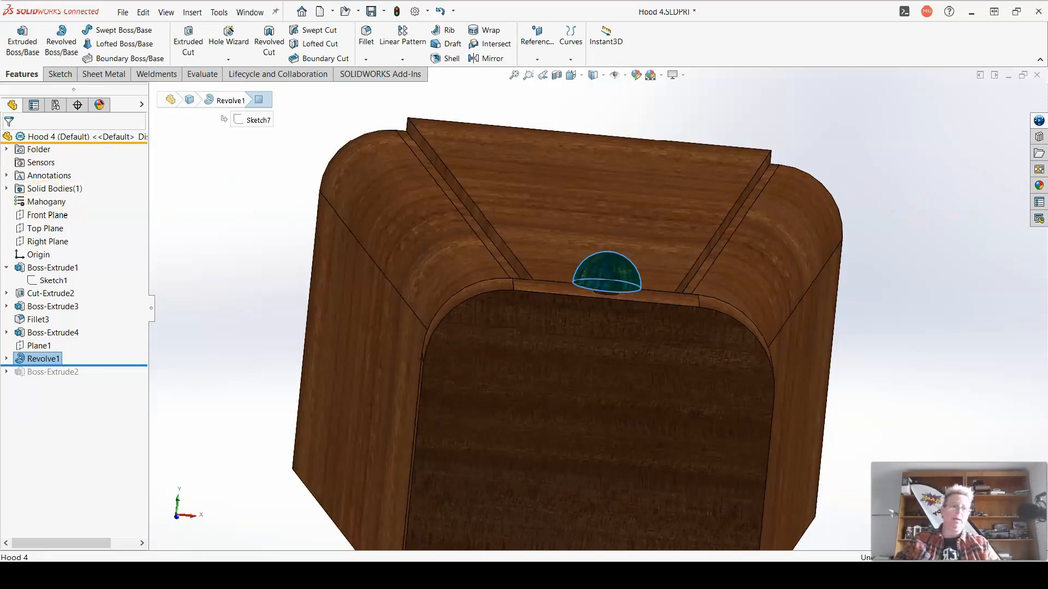
{"action": "left_click", "coordinate": [1038, 186]}
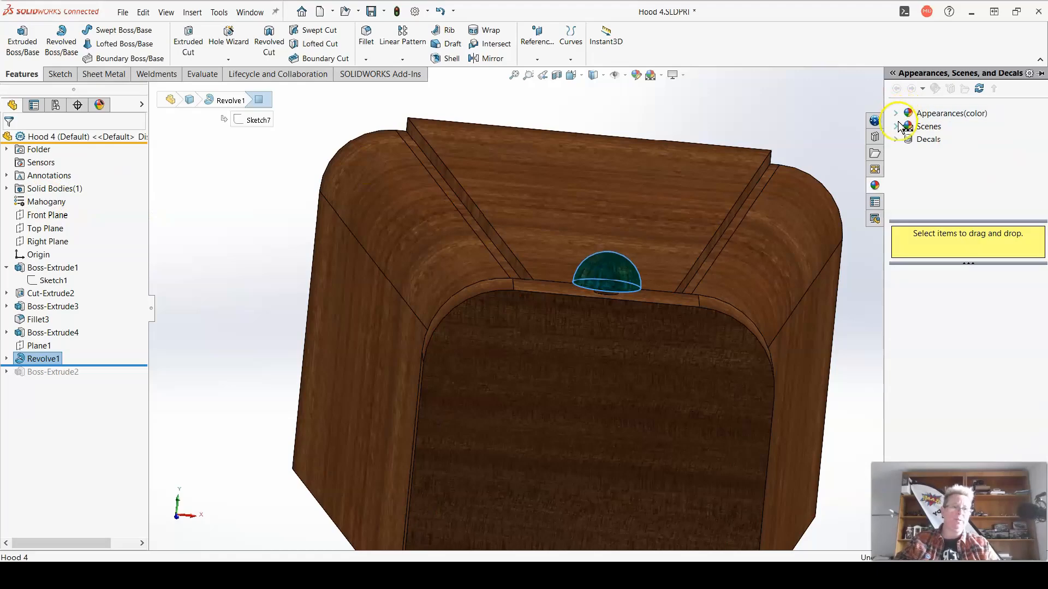
{"action": "double_click", "coordinate": [908, 113]}
{"action": "left_click", "coordinate": [904, 140]}
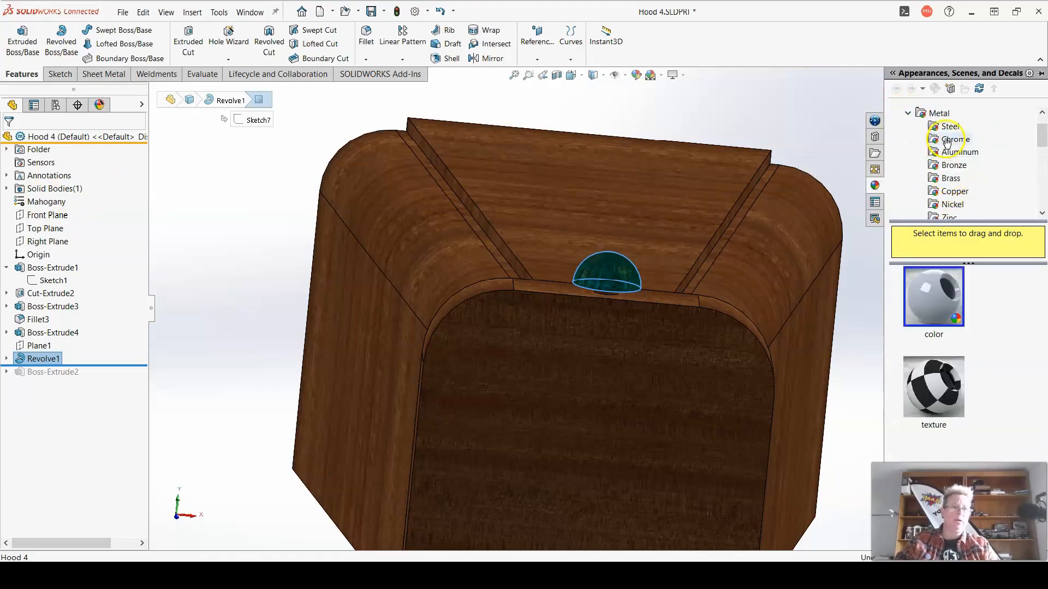
{"action": "left_click", "coordinate": [947, 141]}
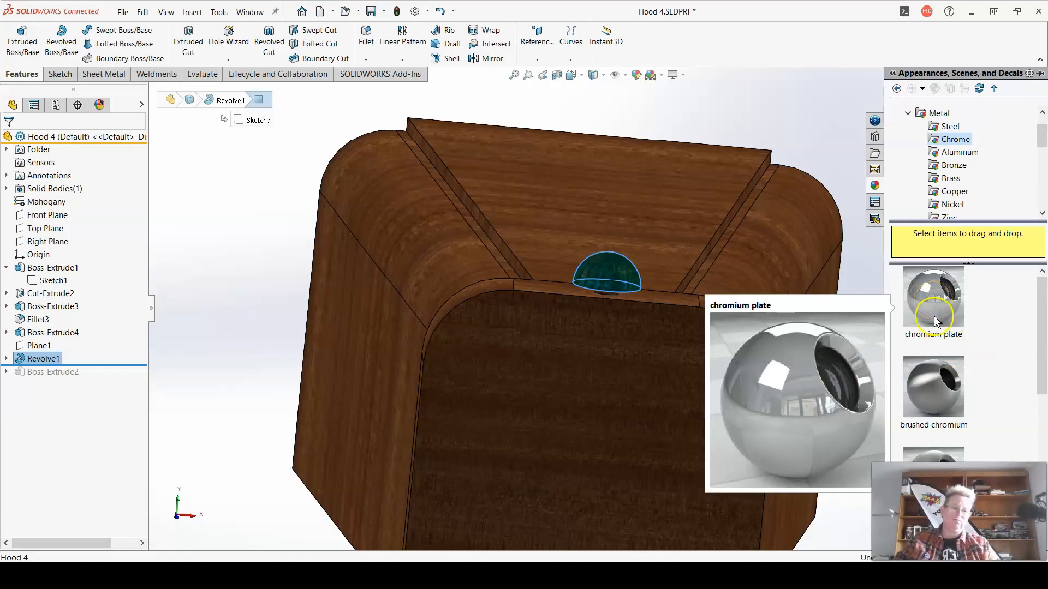
{"action": "left_click_drag", "start_coordinate": [932, 300], "coordinate": [608, 273]}
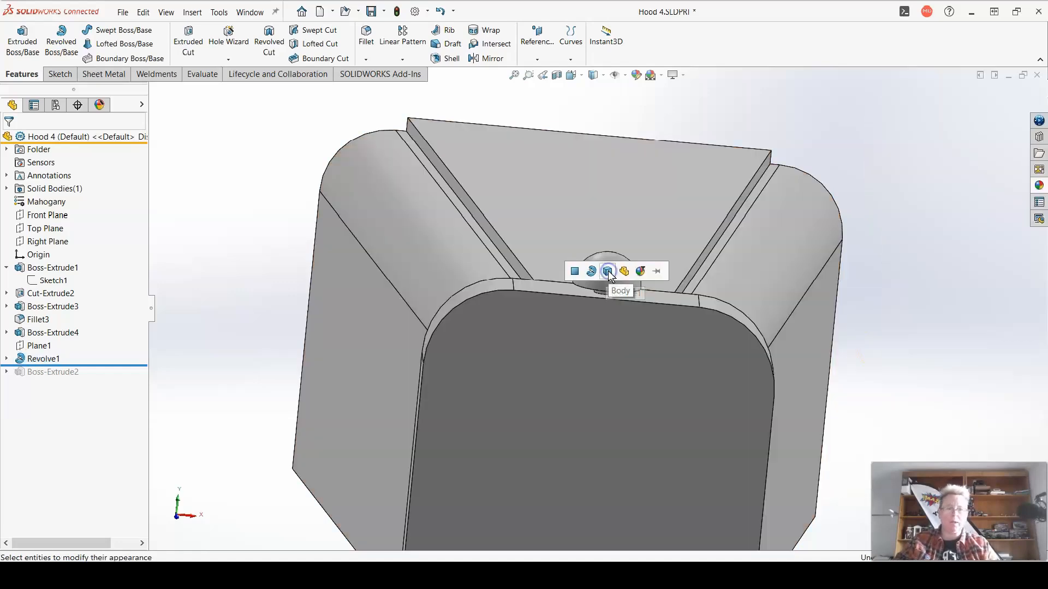
{"action": "left_click", "coordinate": [599, 275]}
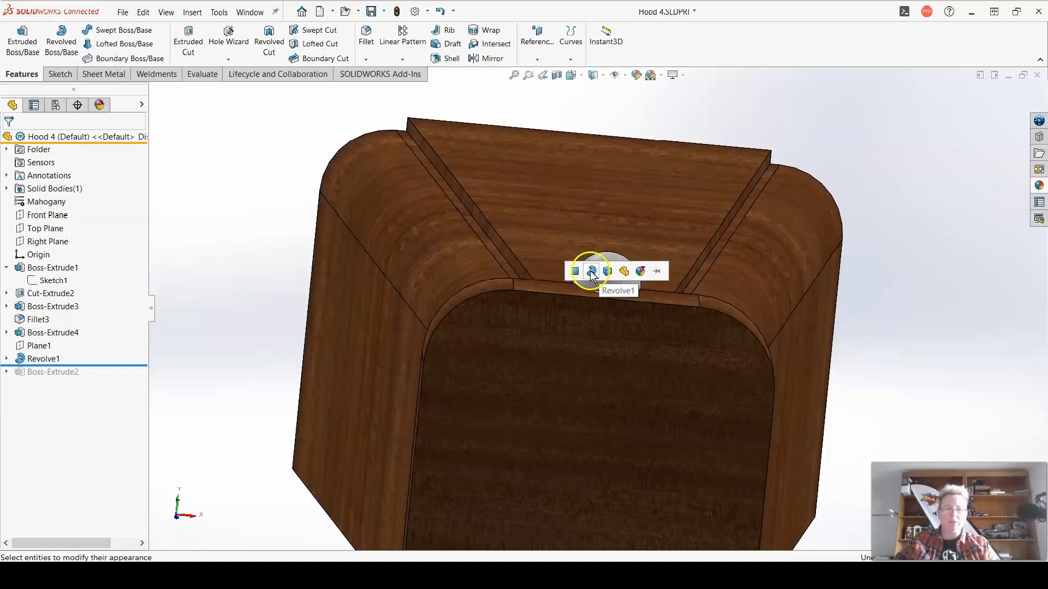
Apply the brushed chromium appearance to only the narrow flat side face of the end block
{"action": "middle_click_drag", "start_coordinate": [735, 349], "coordinate": [671, 396]}
{"action": "scroll", "coordinate": [659, 332], "scroll_direction": "up", "scroll_amount": 5}
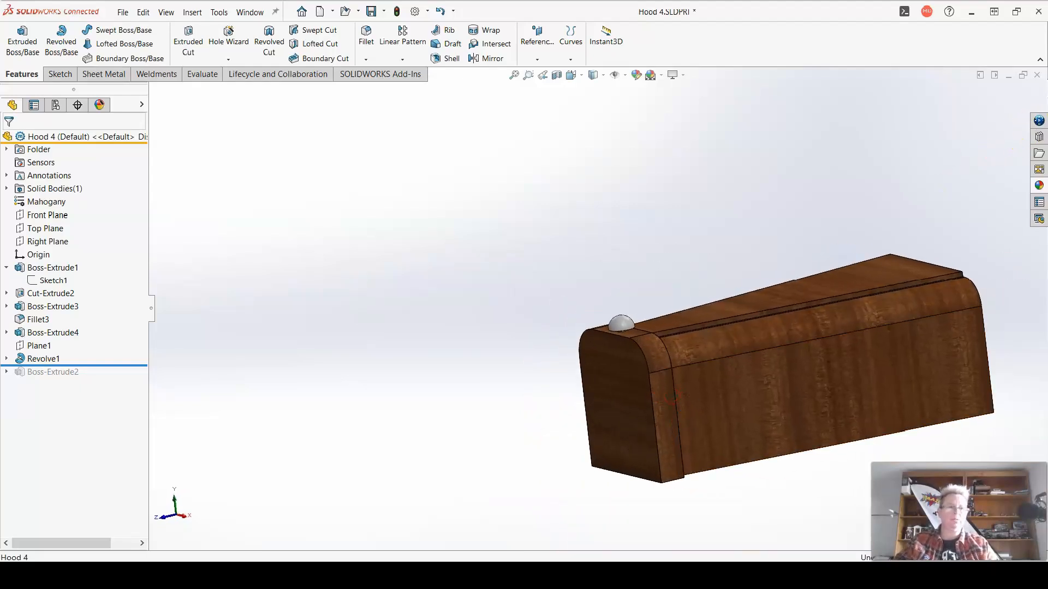
{"action": "left_click", "coordinate": [1040, 188]}
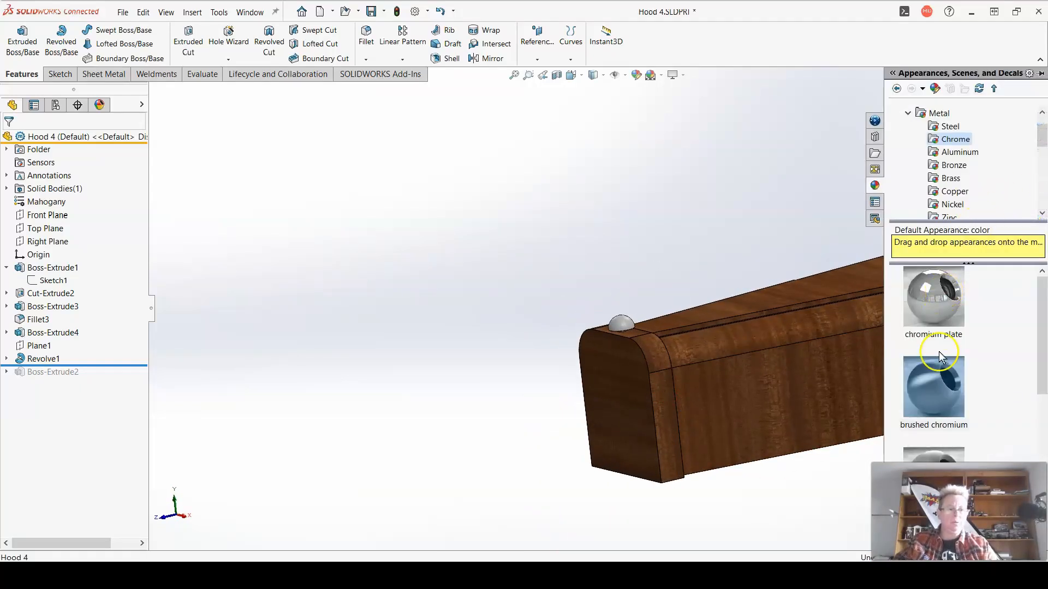
{"action": "left_click_drag", "start_coordinate": [939, 356], "coordinate": [665, 413]}
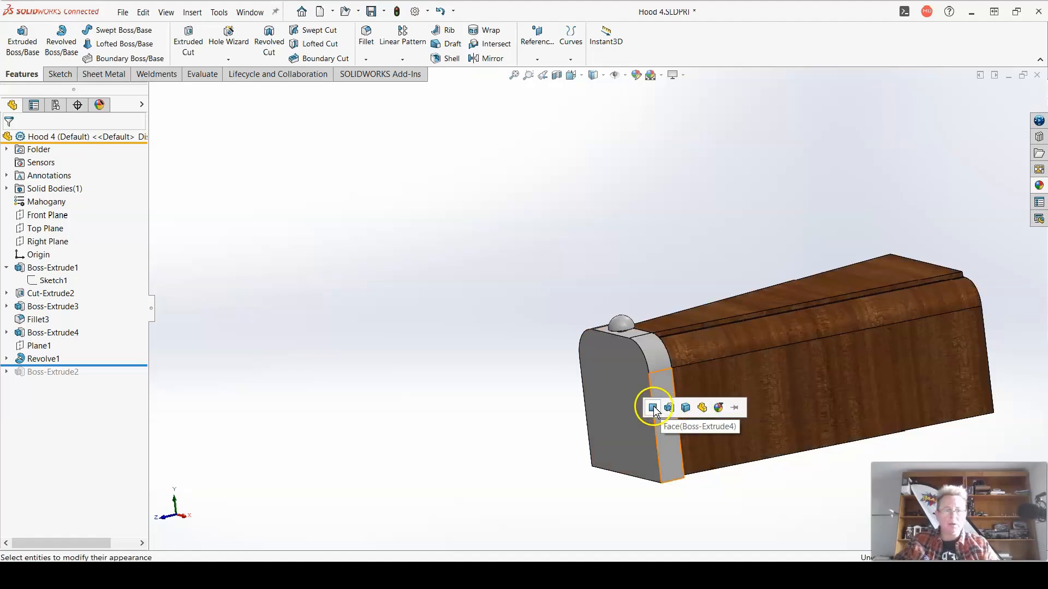
{"action": "left_click", "coordinate": [653, 410]}
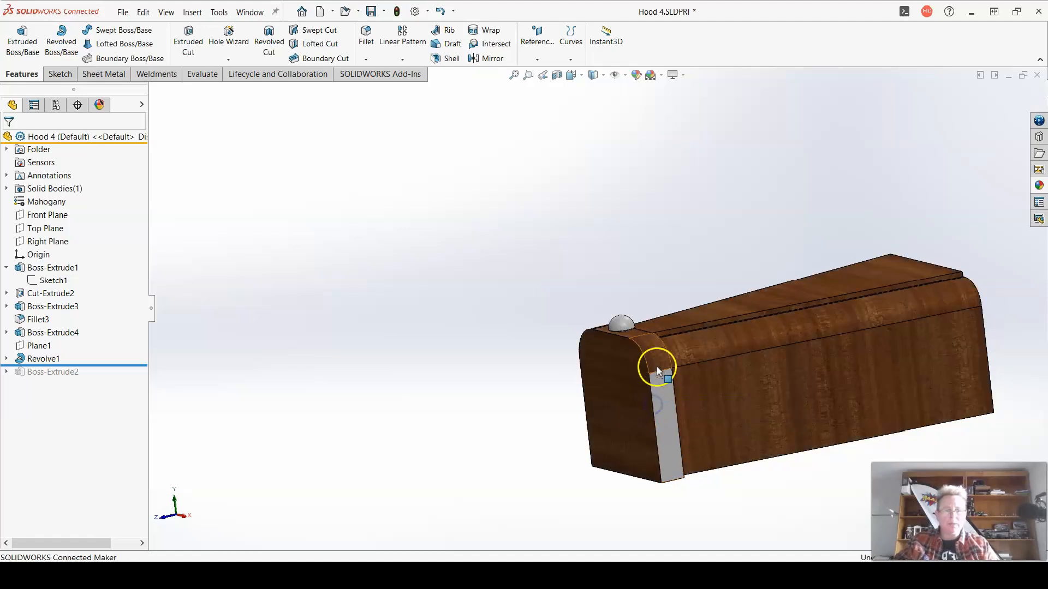
Apply the brushed chromium appearance to the curved corner face above the end block's chromed side face
{"action": "middle_click_drag", "start_coordinate": [760, 316], "coordinate": [710, 376]}
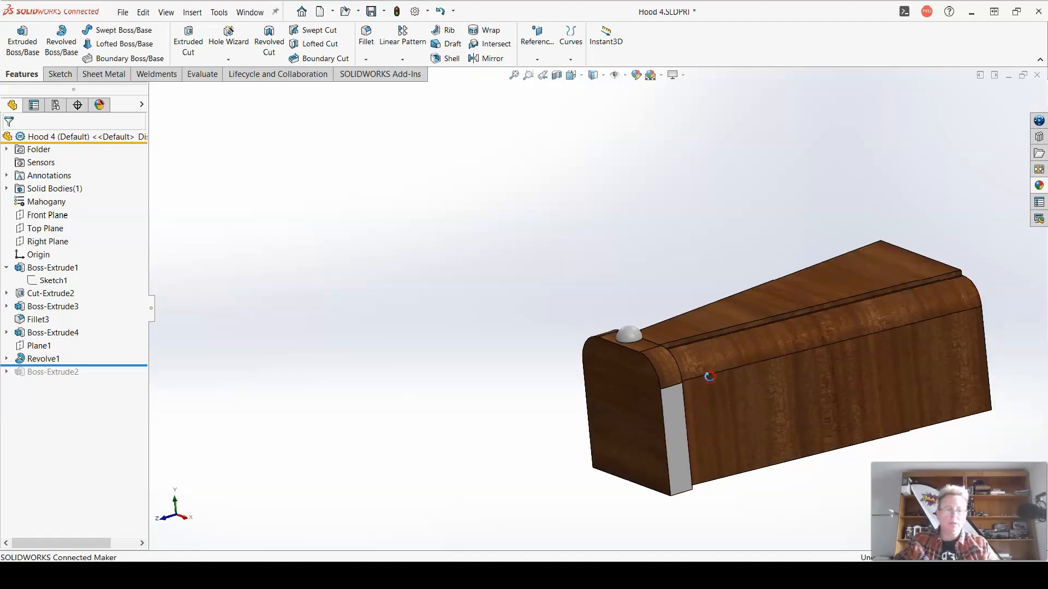
{"action": "left_click", "coordinate": [1039, 186]}
{"action": "left_click_drag", "start_coordinate": [901, 321], "coordinate": [657, 370]}
{"action": "left_click", "coordinate": [657, 370]}
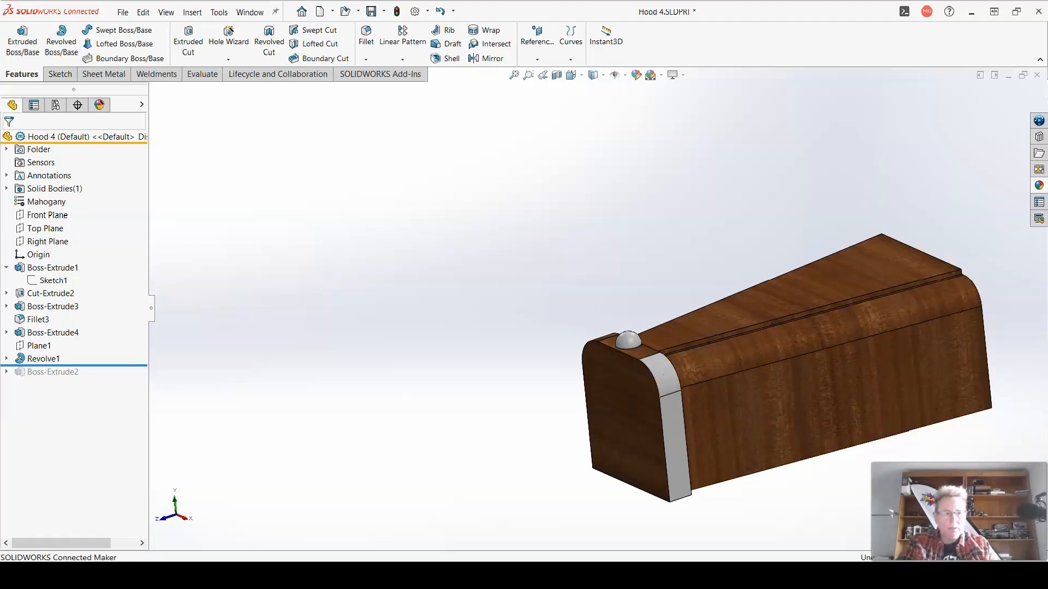
Apply the brushed chromium appearance to the narrow top face of the end block around the cap
{"action": "middle_click_drag", "start_coordinate": [526, 499], "coordinate": [909, 306]}
{"action": "left_click", "coordinate": [1040, 187]}
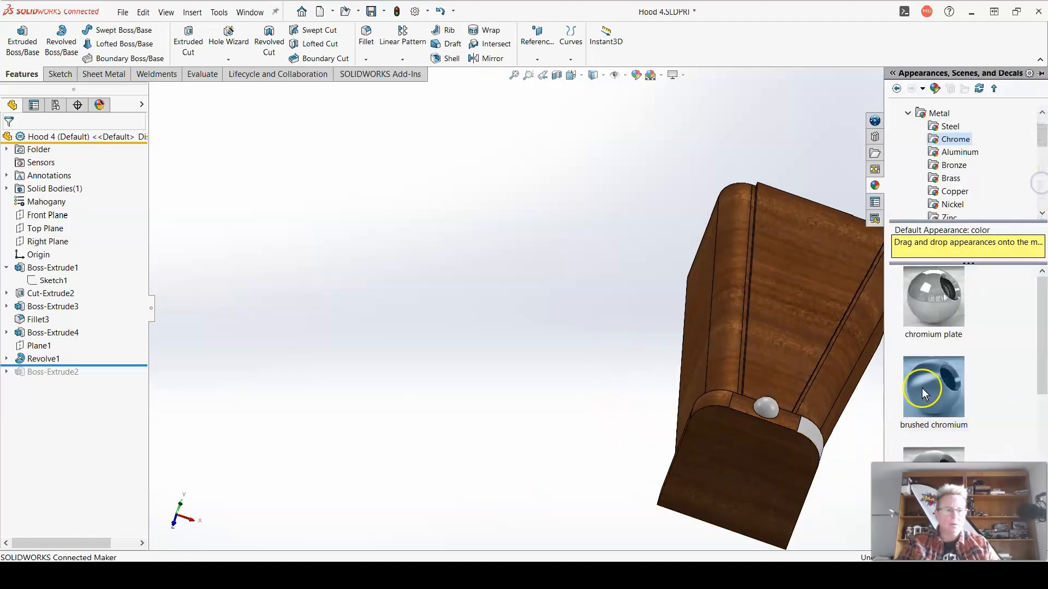
{"action": "left_click_drag", "start_coordinate": [935, 299], "coordinate": [790, 420]}
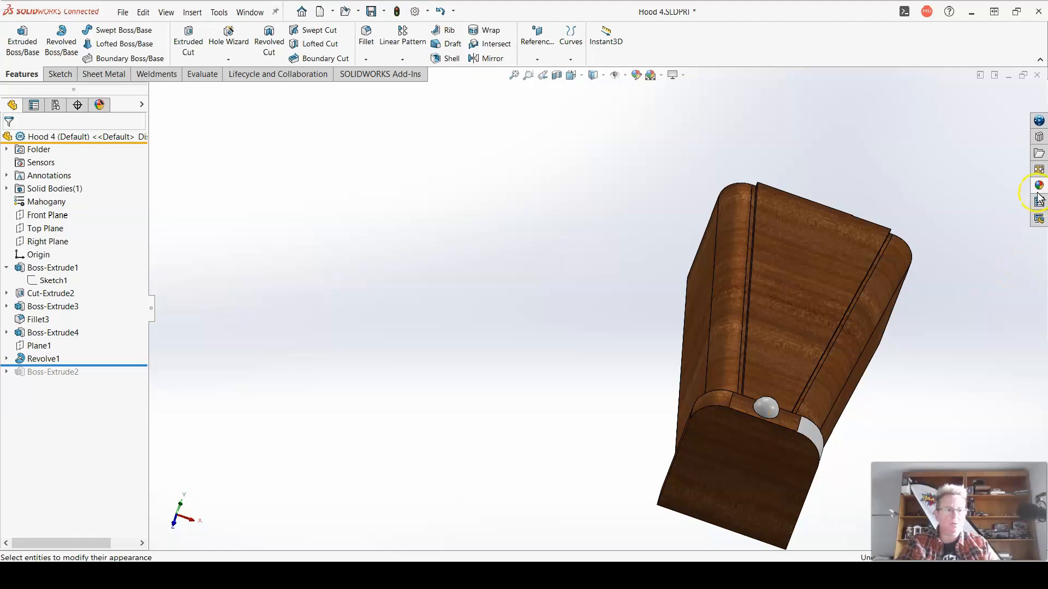
{"action": "left_click", "coordinate": [1039, 188]}
{"action": "mouse_move", "coordinate": [935, 371]}
{"action": "left_mouse_down"}
{"action": "mouse_move", "coordinate": [830, 415]}
{"action": "mouse_move", "coordinate": [789, 419]}
{"action": "left_mouse_up"}
{"action": "left_click", "coordinate": [788, 421]}
Extend the brushed chromium appearance to the end block's other curved corner face and opposite flat side face, leaving the underside unselected
{"action": "right_click_drag", "start_coordinate": [722, 433], "coordinate": [748, 427]}
{"action": "left_click", "coordinate": [280, 23]}
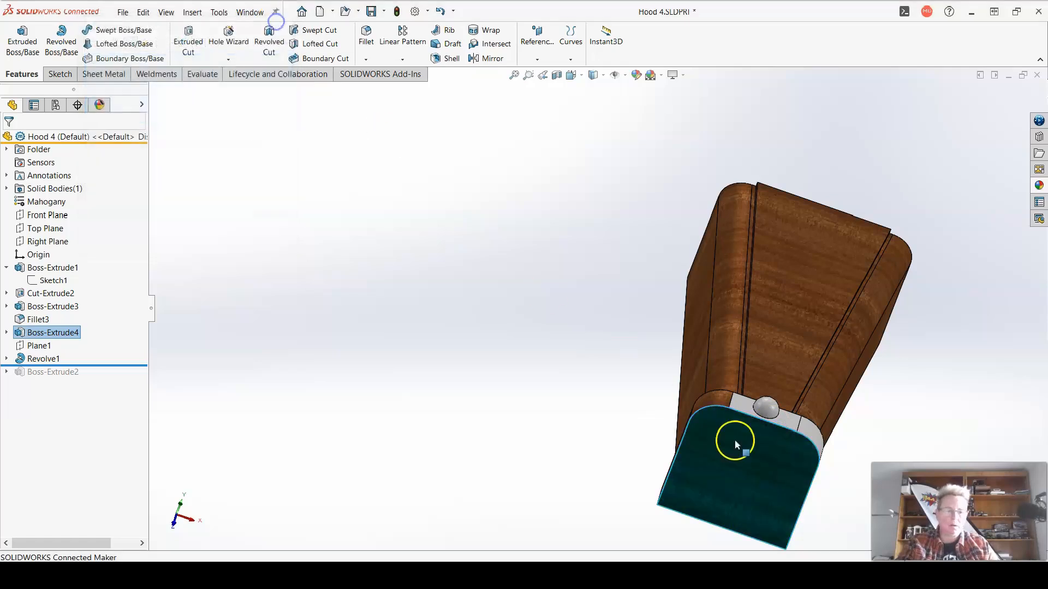
{"action": "left_click", "coordinate": [790, 423]}
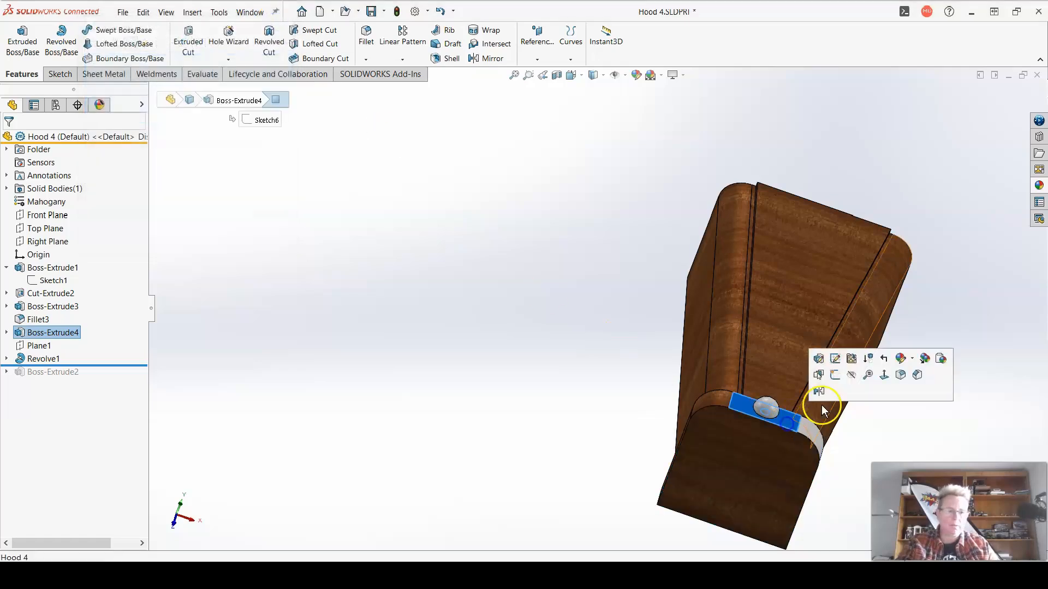
{"action": "left_click", "coordinate": [914, 359]}
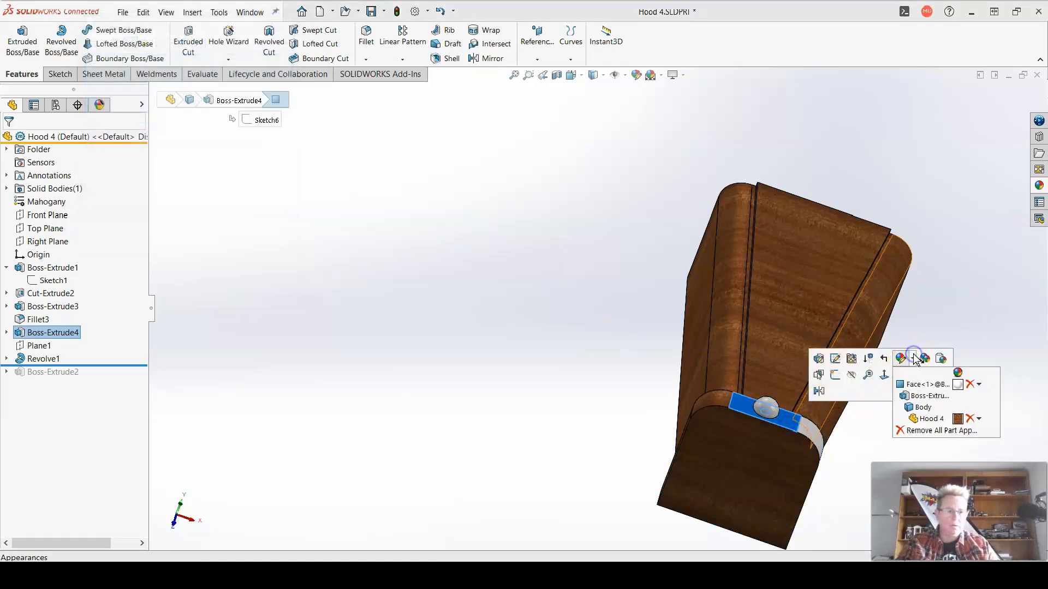
{"action": "left_click", "coordinate": [907, 384]}
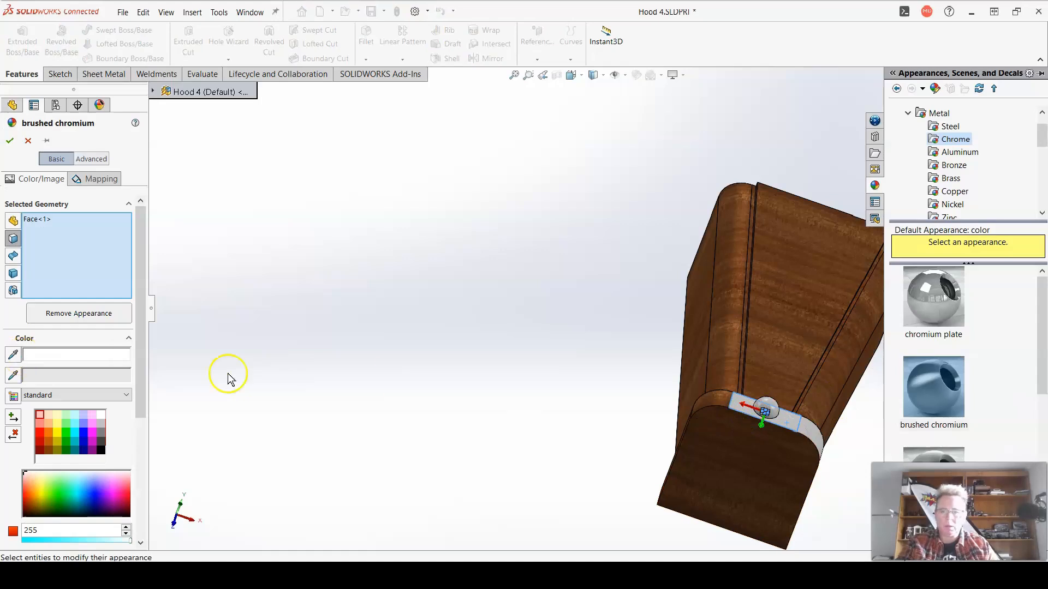
{"action": "middle_click_drag", "start_coordinate": [227, 376], "coordinate": [489, 402]}
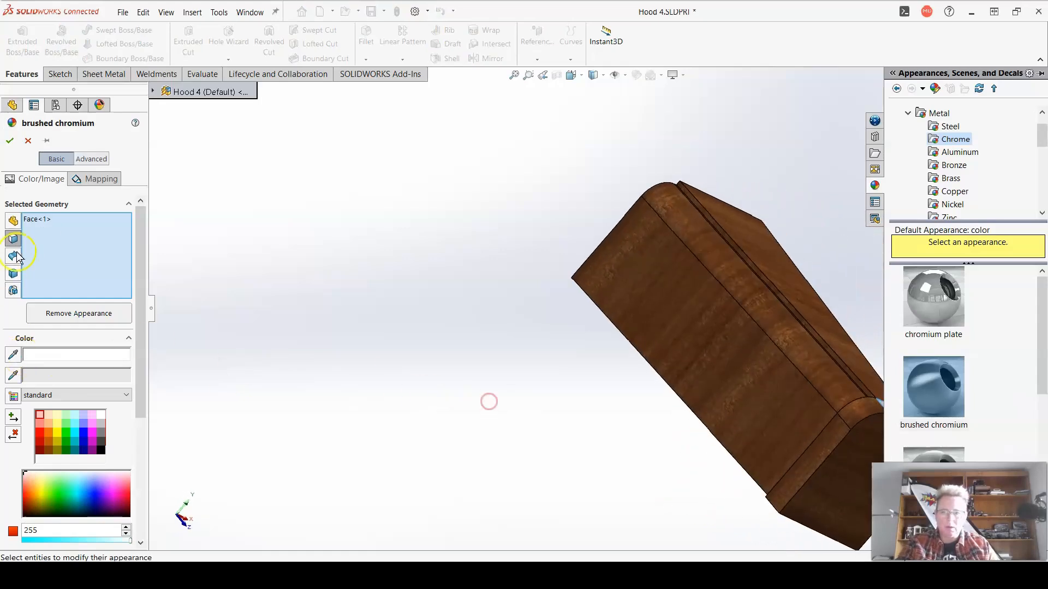
{"action": "left_click", "coordinate": [851, 420]}
{"action": "left_click", "coordinate": [800, 471]}
{"action": "middle_click_drag", "start_coordinate": [800, 471], "coordinate": [795, 292]}
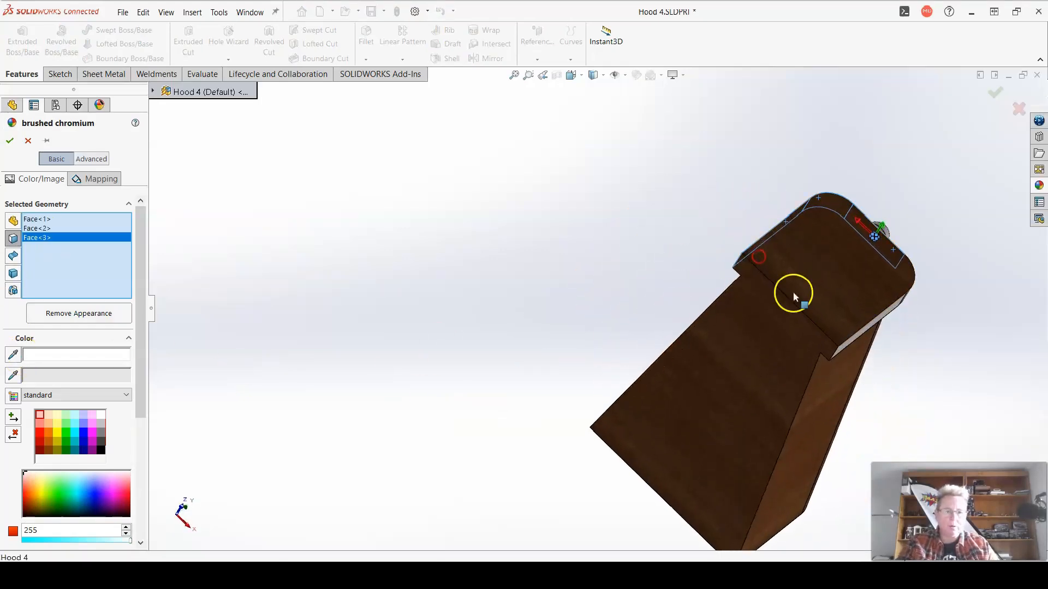
{"action": "left_click", "coordinate": [800, 325]}
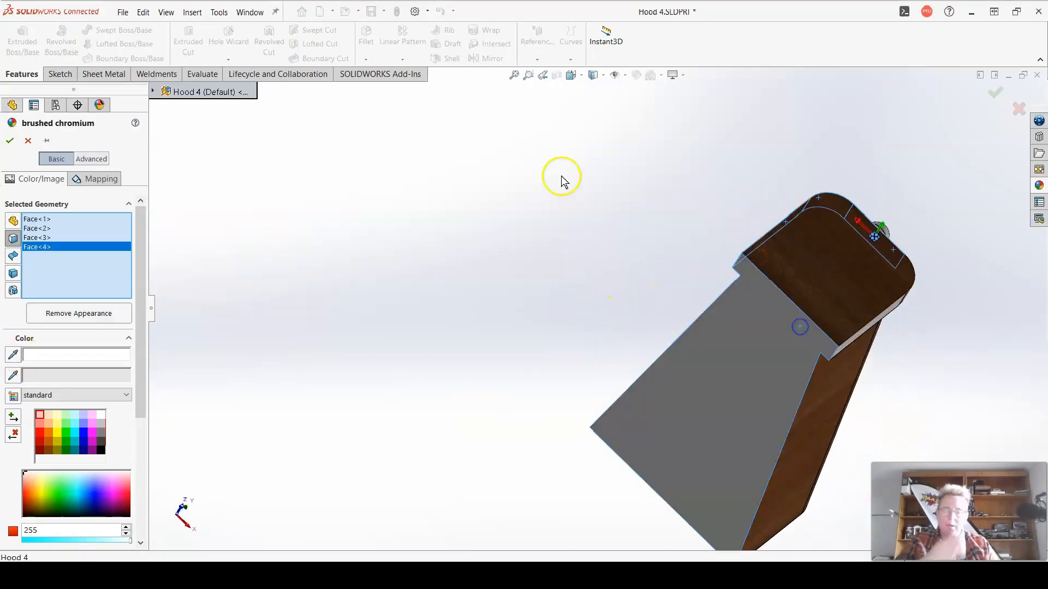
{"action": "left_click", "coordinate": [731, 434]}
{"action": "middle_click_drag", "start_coordinate": [533, 386], "coordinate": [475, 281]}
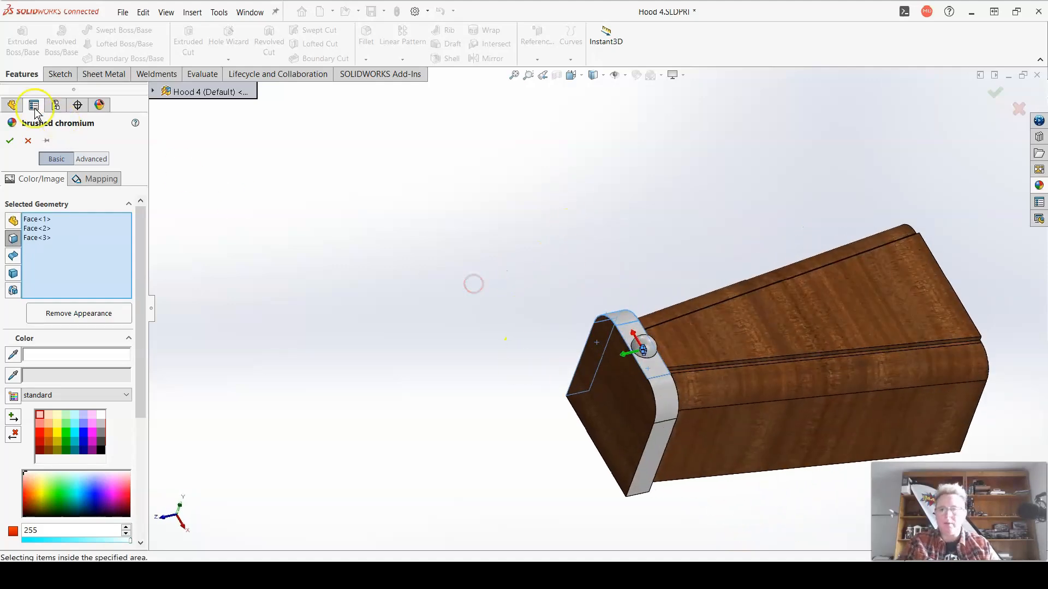
{"action": "left_click", "coordinate": [9, 140]}
Apply a black color to only the large flat front face of the end block
{"action": "middle_click_drag", "start_coordinate": [428, 380], "coordinate": [470, 391]}
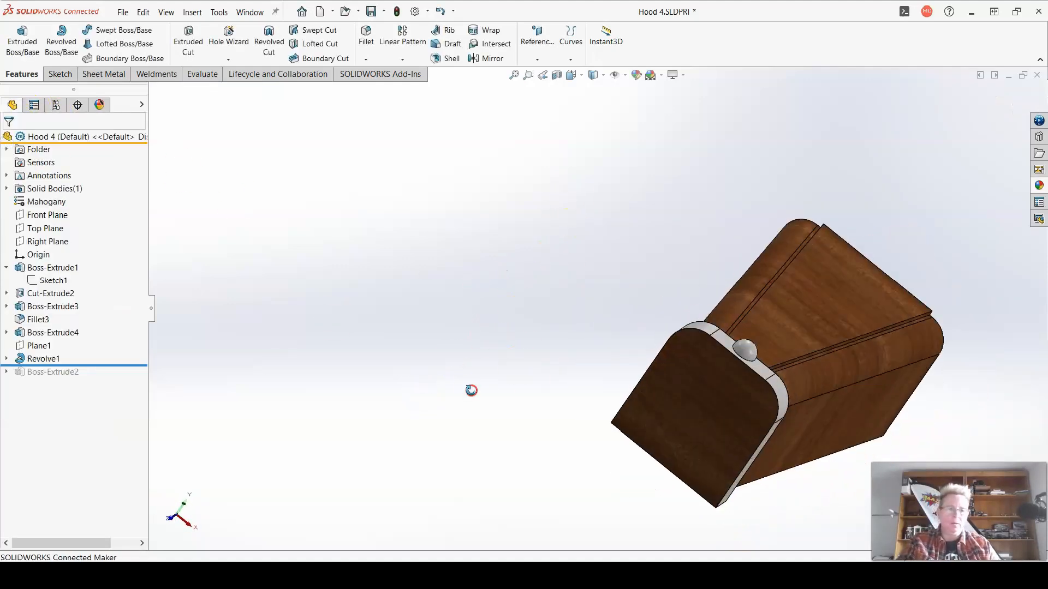
{"action": "left_click", "coordinate": [715, 400]}
{"action": "left_click", "coordinate": [828, 336]}
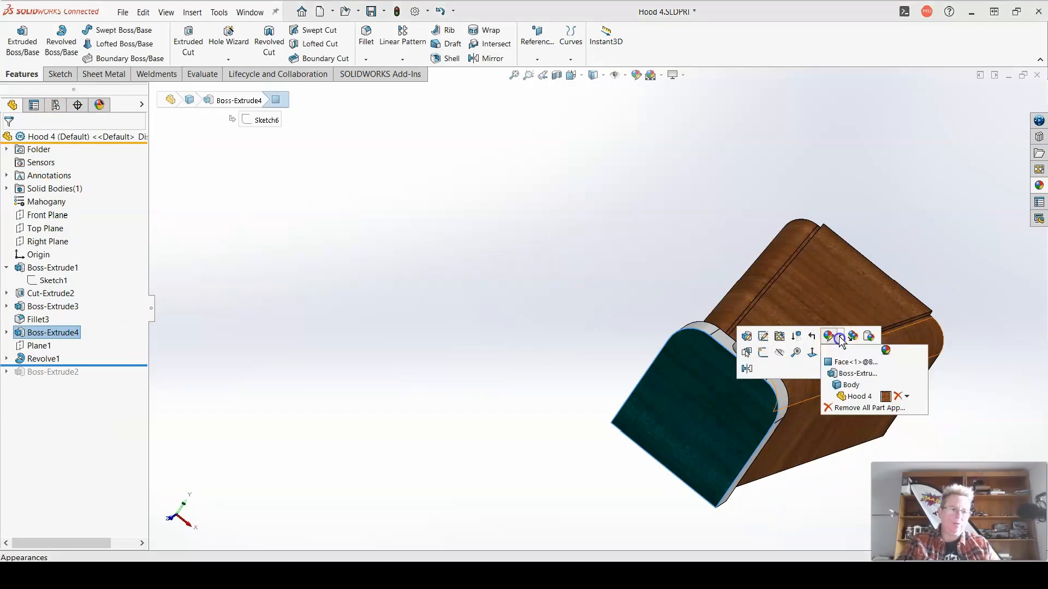
{"action": "left_click", "coordinate": [841, 362]}
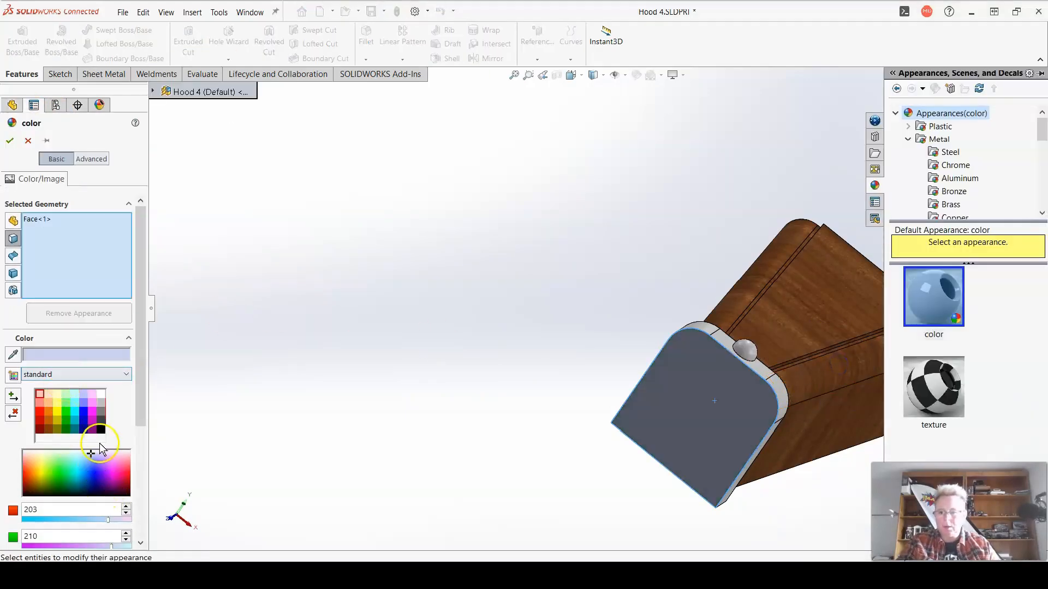
{"action": "left_click", "coordinate": [101, 431]}
{"action": "left_click", "coordinate": [10, 140]}
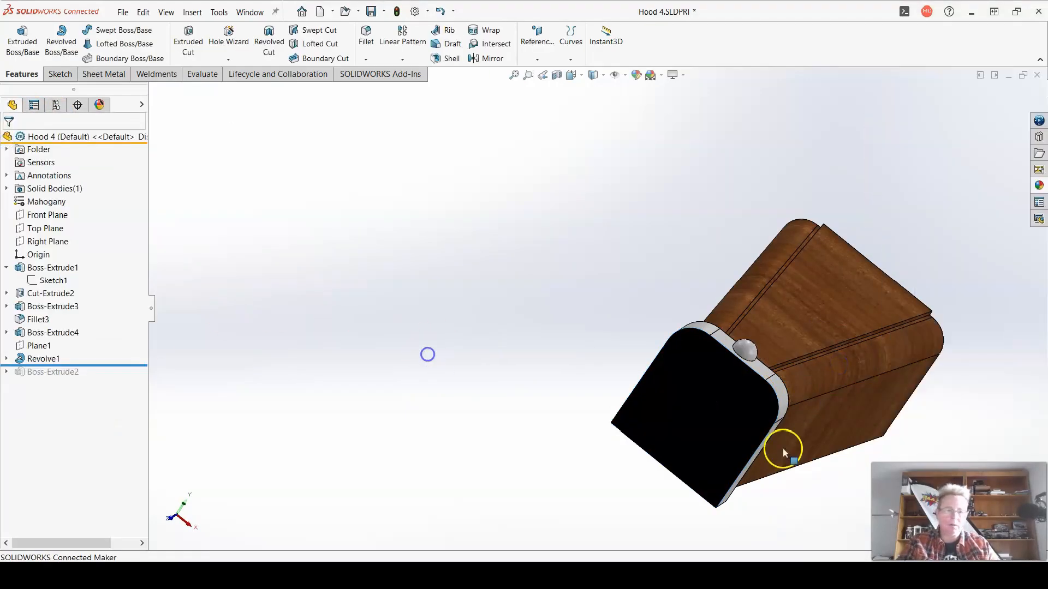
Save the part as a new file named Hood 45SLDPRT in the Hoods folder
{"action": "middle_click_drag", "start_coordinate": [783, 447], "coordinate": [456, 250]}
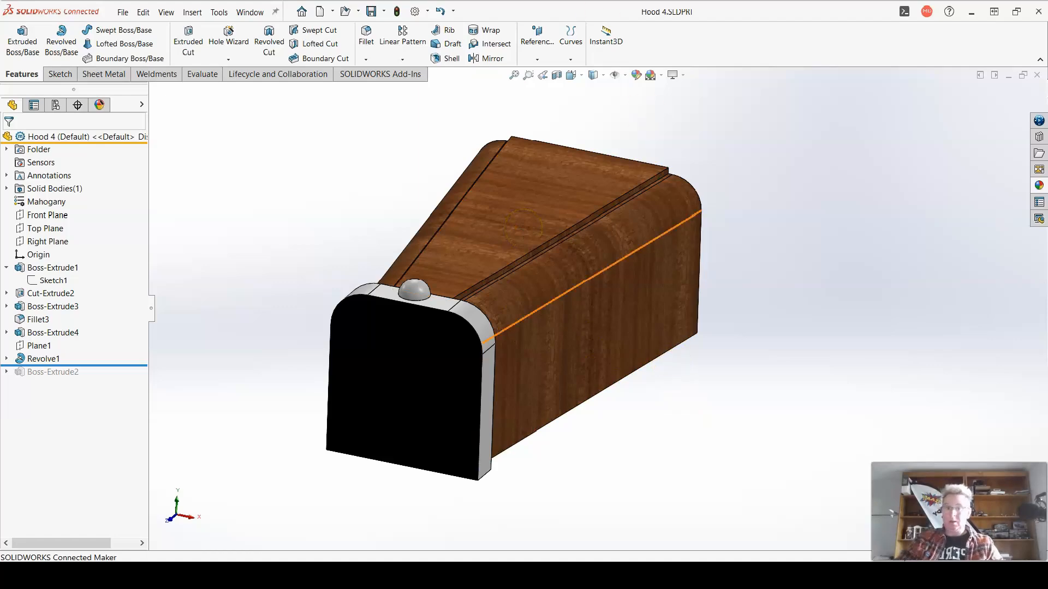
{"action": "left_click", "coordinate": [383, 11]}
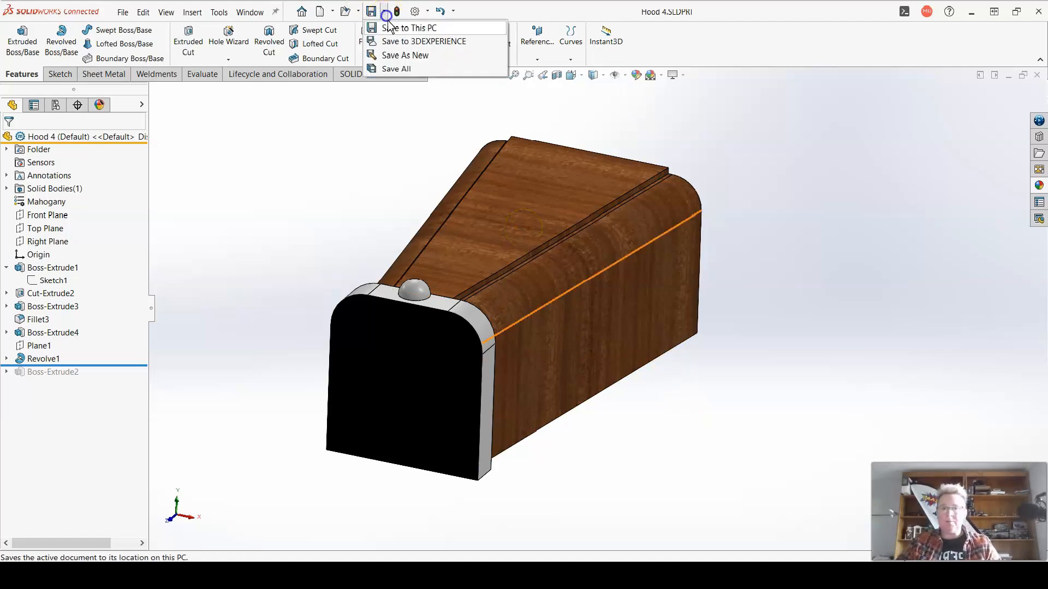
{"action": "left_click", "coordinate": [401, 55]}
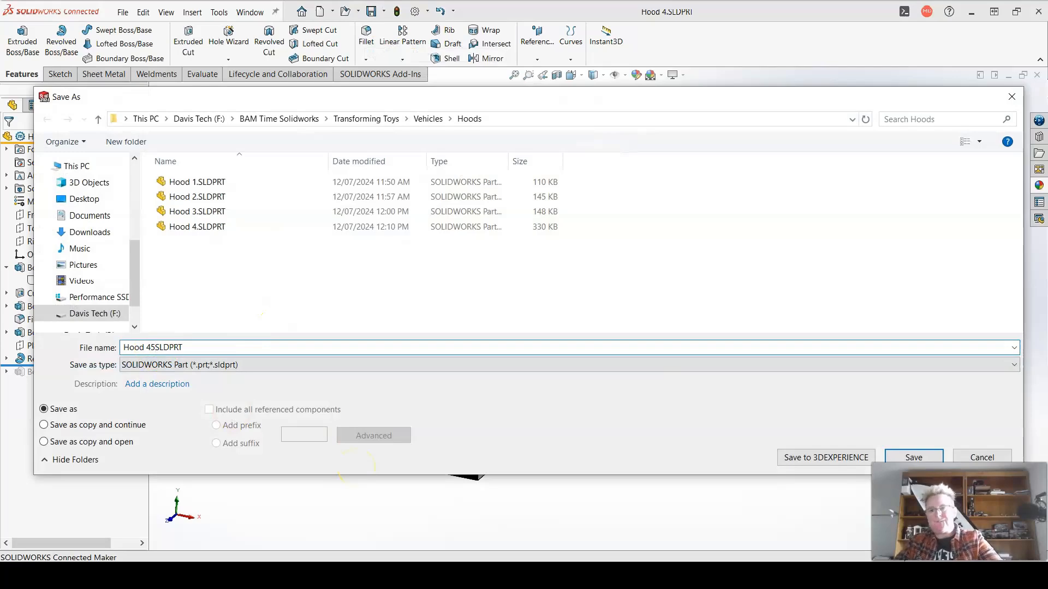
{"action": "key", "text": "Return"}
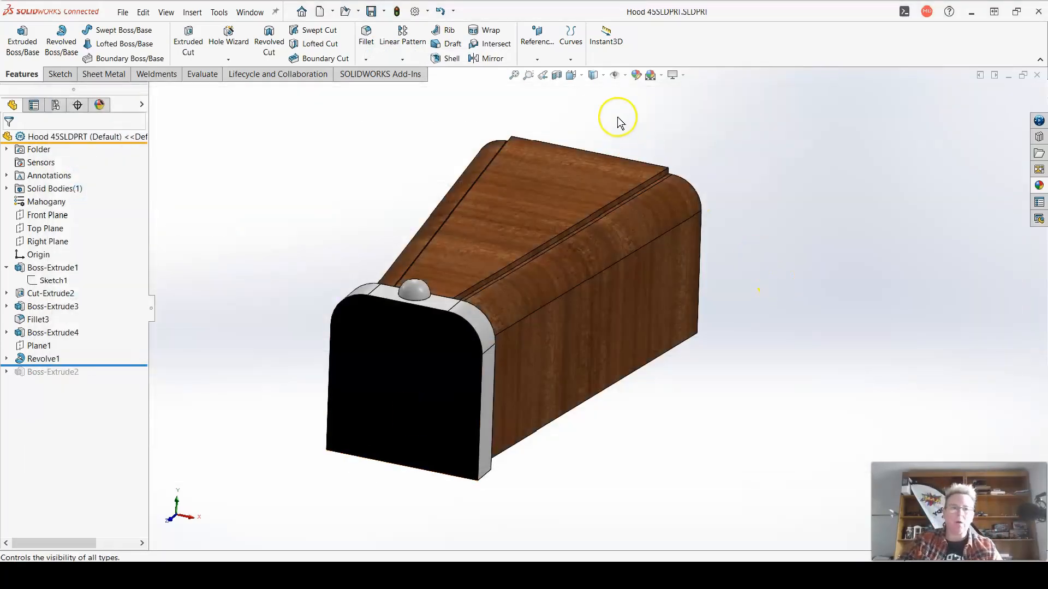
Save the part as a new file named Hood 5.SLDPRT in the Hoods folder
{"action": "left_click", "coordinate": [385, 11]}
{"action": "left_click", "coordinate": [401, 55]}
{"action": "left_click", "coordinate": [150, 348]}
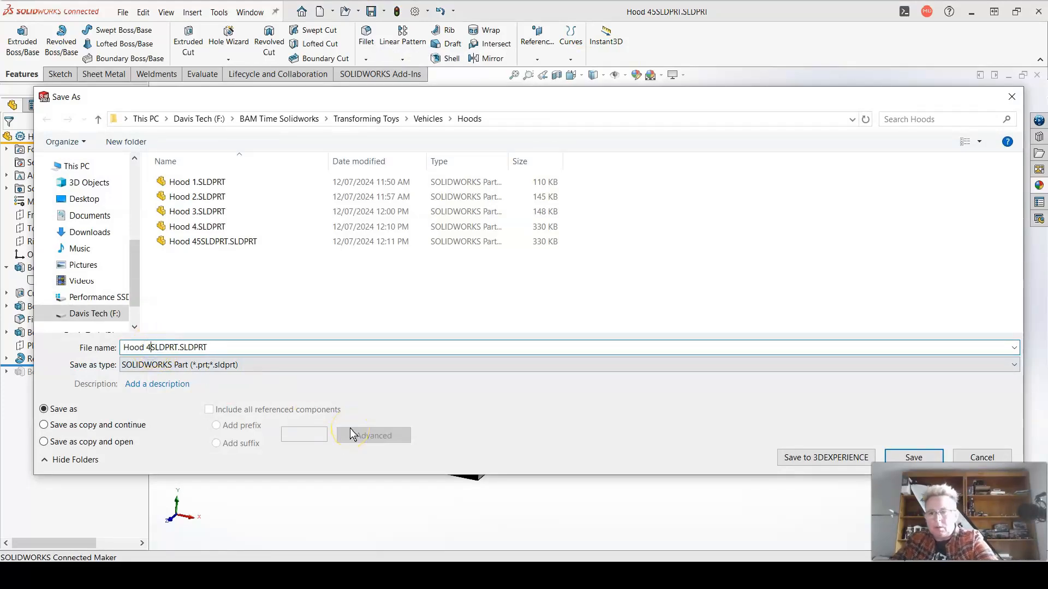
{"action": "key", "text": "BackSpace"}
{"action": "type", "text": "5"}
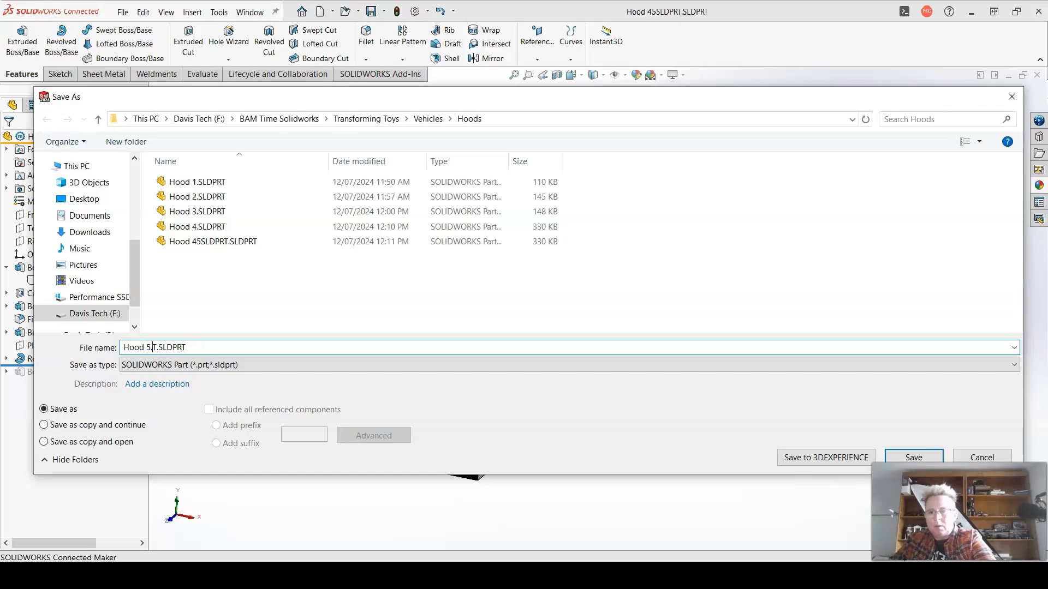
{"action": "key", "text": "Return"}
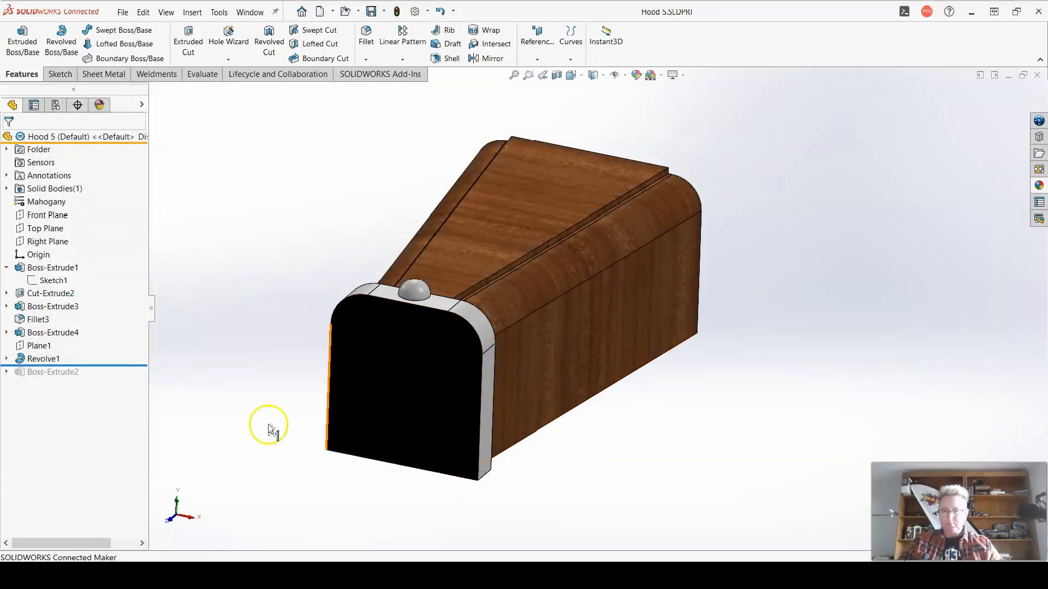
Roll the model forward to include Boss-Extrude2 and set this slotted lower block's blind depth to 64.50 mm
{"action": "left_click_drag", "start_coordinate": [106, 365], "coordinate": [104, 378]}
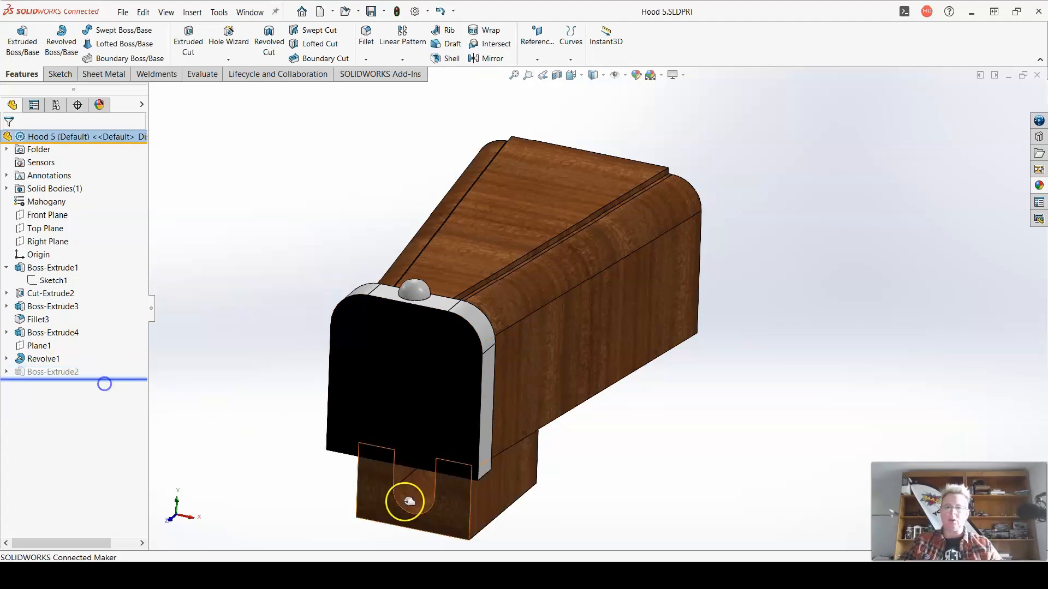
{"action": "middle_click_drag", "start_coordinate": [402, 499], "coordinate": [484, 382]}
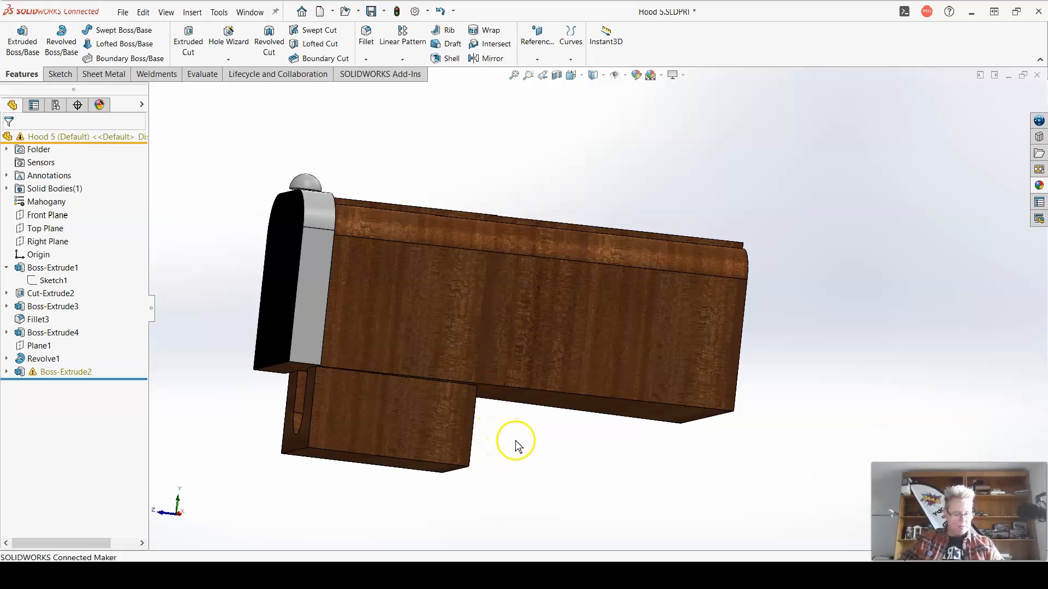
{"action": "middle_click_drag", "start_coordinate": [515, 441], "coordinate": [502, 465]}
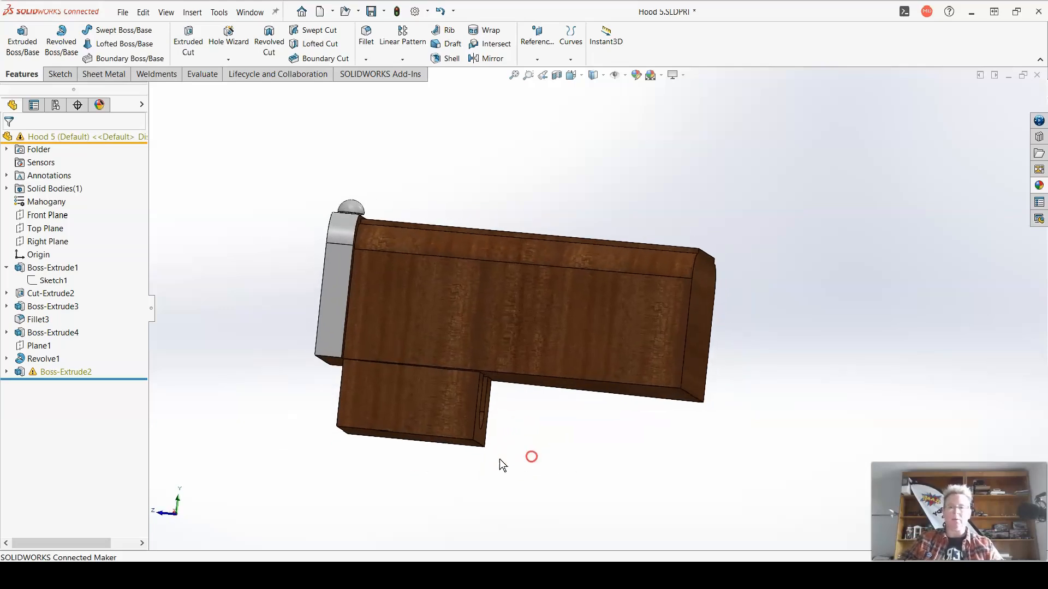
{"action": "right_click", "coordinate": [52, 372]}
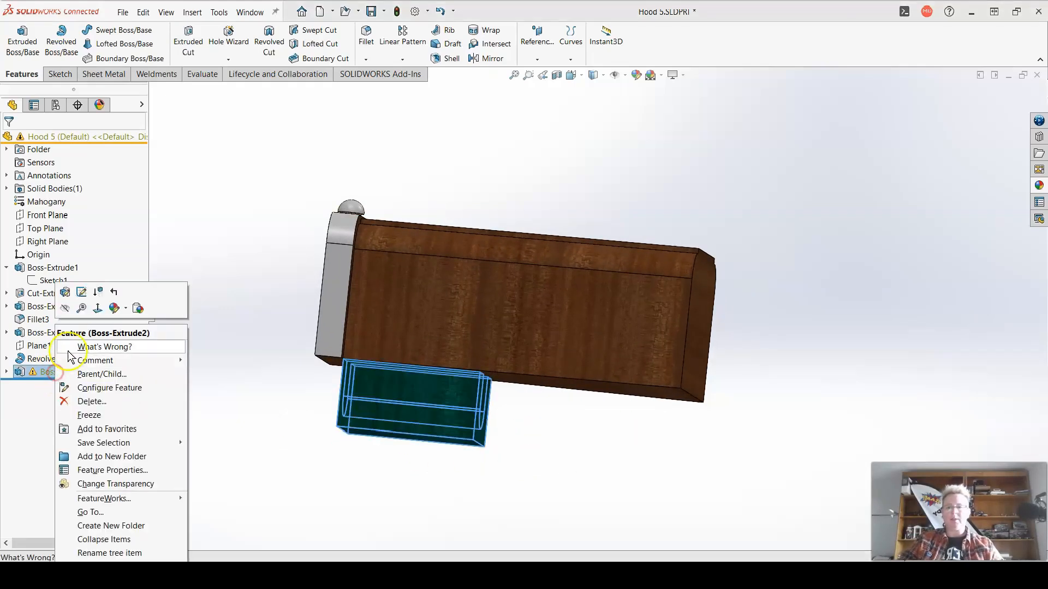
{"action": "left_click", "coordinate": [65, 293]}
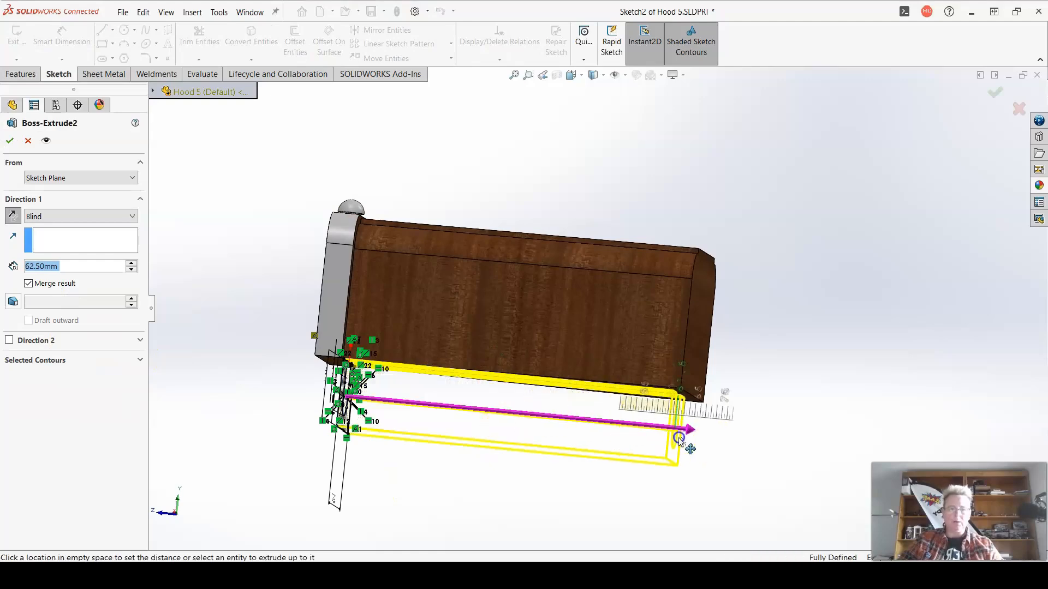
{"action": "left_click", "coordinate": [758, 533]}
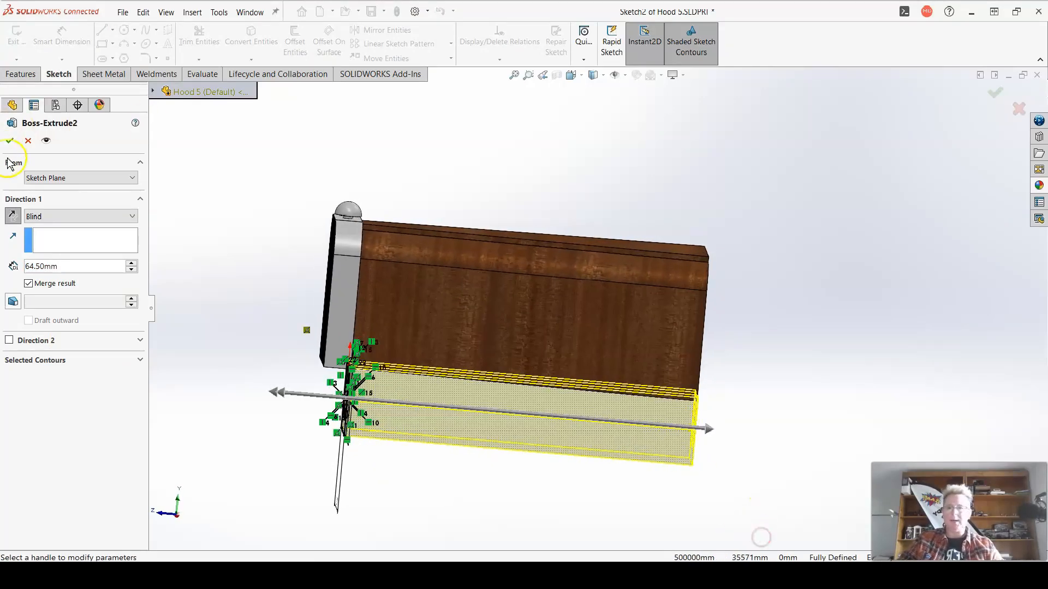
{"action": "left_click", "coordinate": [11, 142]}
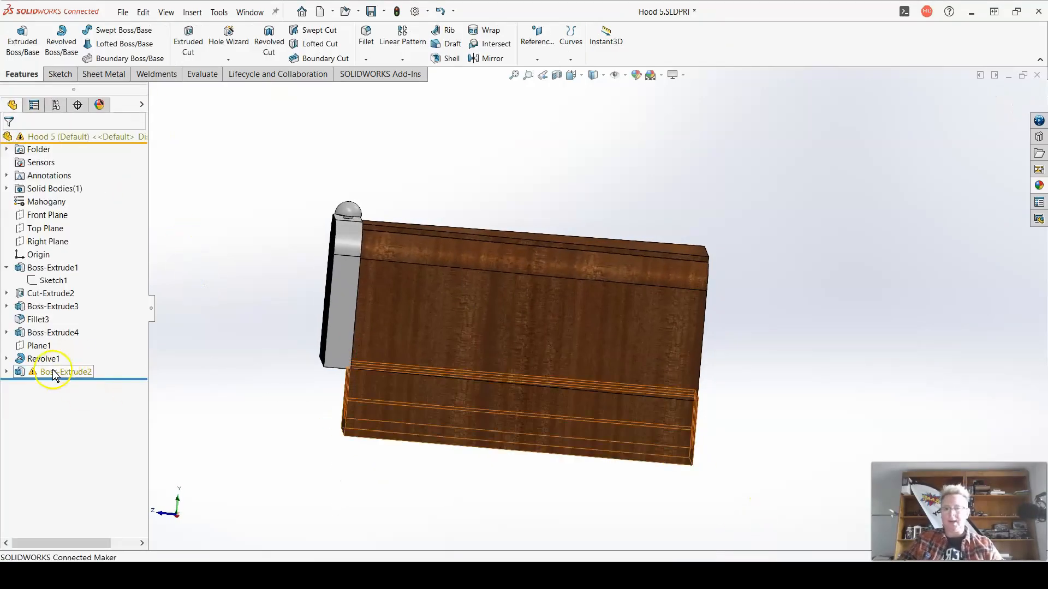
Remove the dangling relation at the upper-left corner of Sketch2 under Boss-Extrude2, exit the sketch and dismiss the rebuild report
{"action": "left_click", "coordinate": [6, 372]}
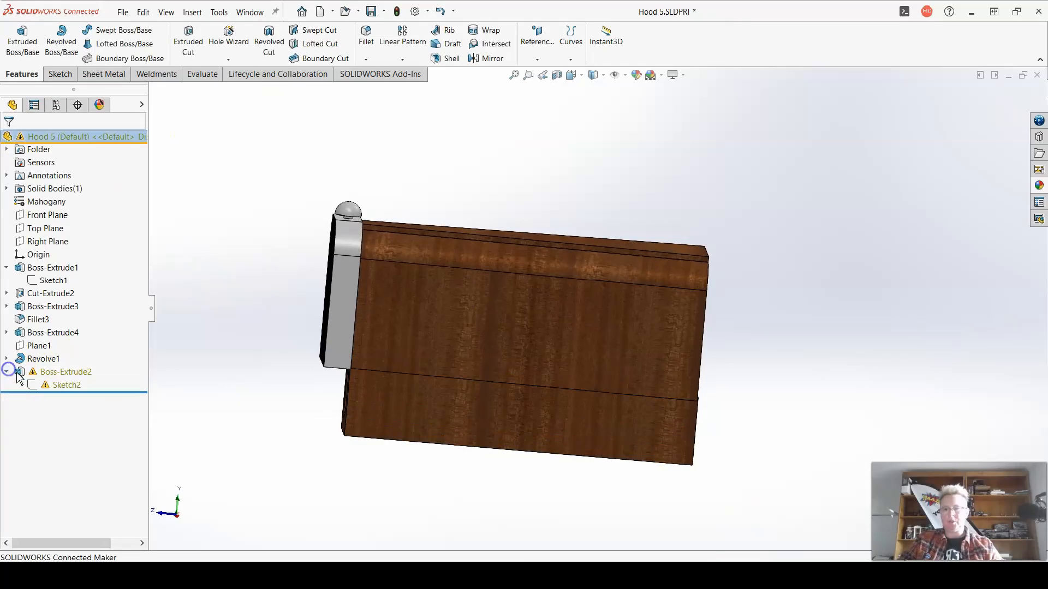
{"action": "left_click", "coordinate": [31, 382]}
{"action": "left_click", "coordinate": [40, 345]}
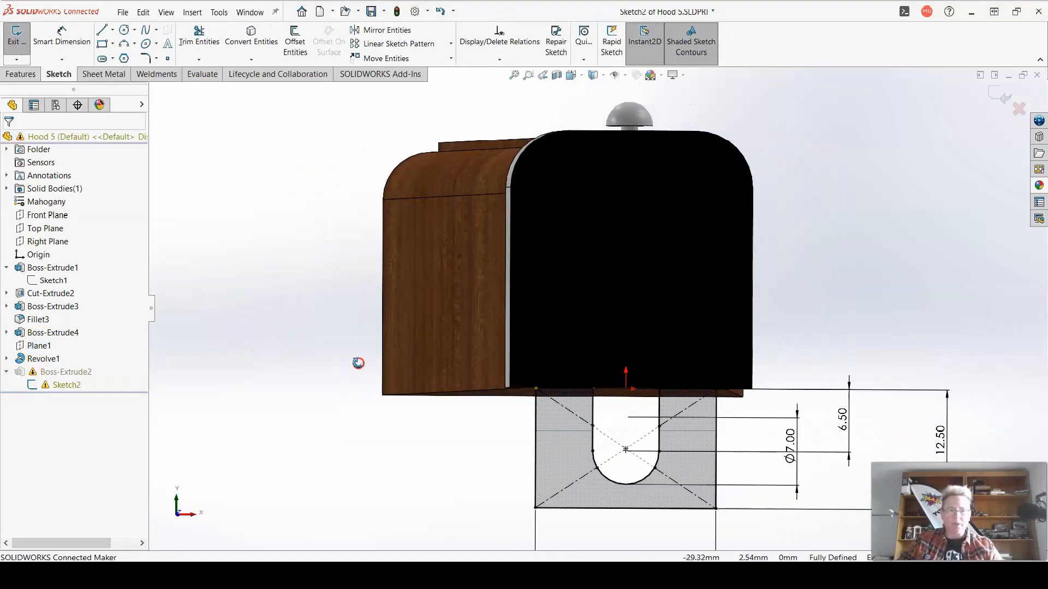
{"action": "scroll", "coordinate": [534, 382], "scroll_direction": "down", "scroll_amount": 3}
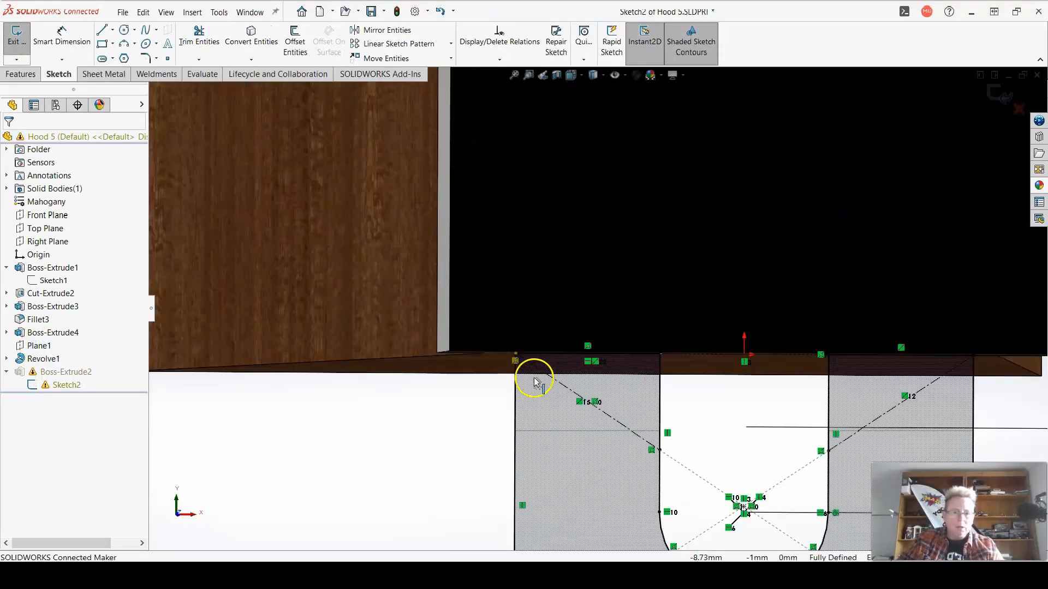
{"action": "left_click", "coordinate": [995, 98]}
{"action": "left_click", "coordinate": [458, 295]}
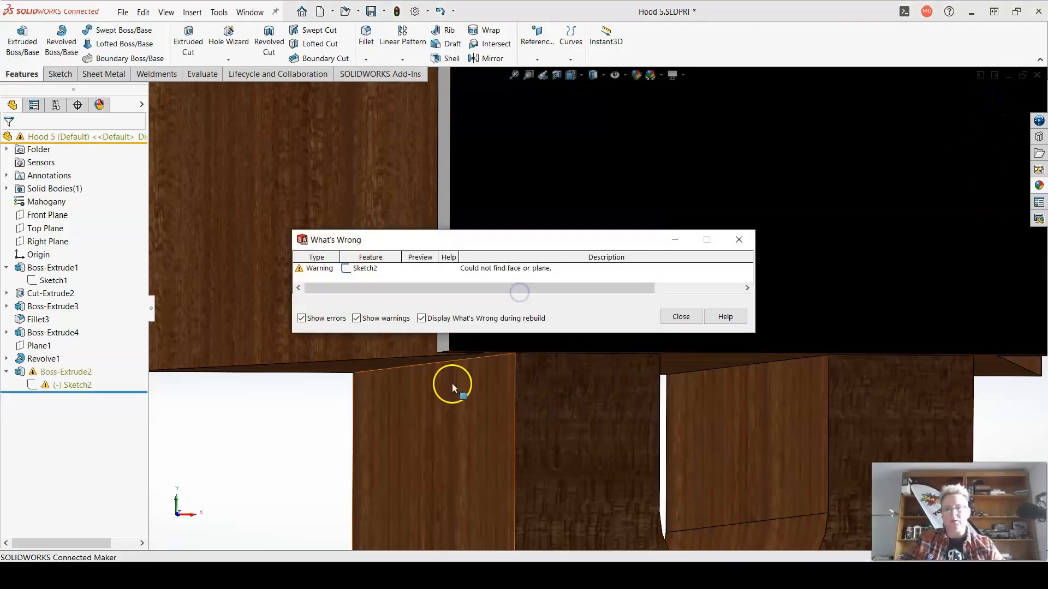
{"action": "left_click", "coordinate": [693, 316]}
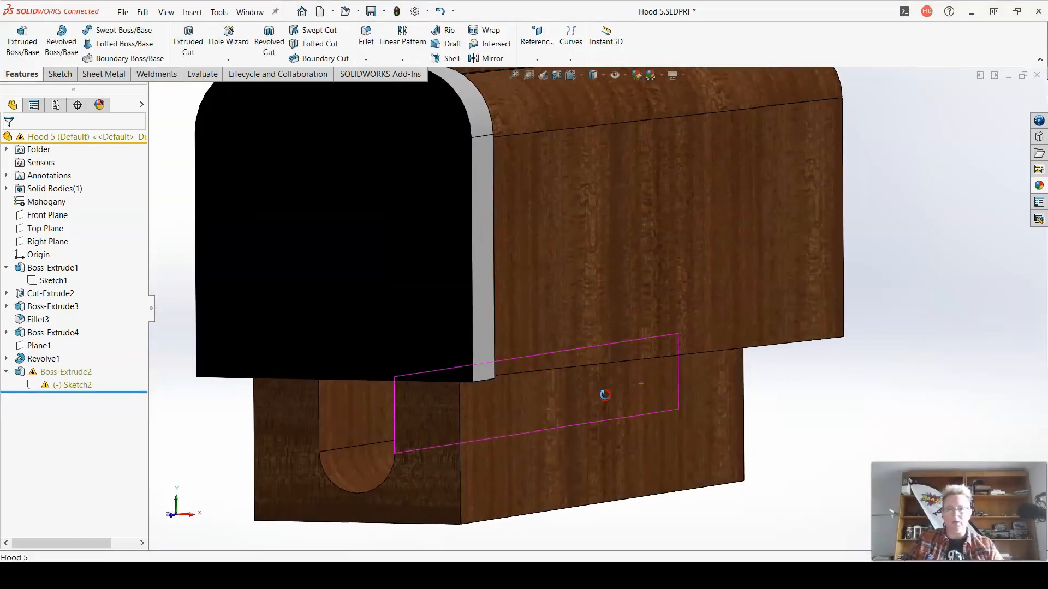
Inspect Sketch2 of the slotted lower block for its remaining broken reference, exit the sketch and dismiss the rebuild report
{"action": "right_click", "coordinate": [48, 389]}
{"action": "left_click", "coordinate": [64, 293]}
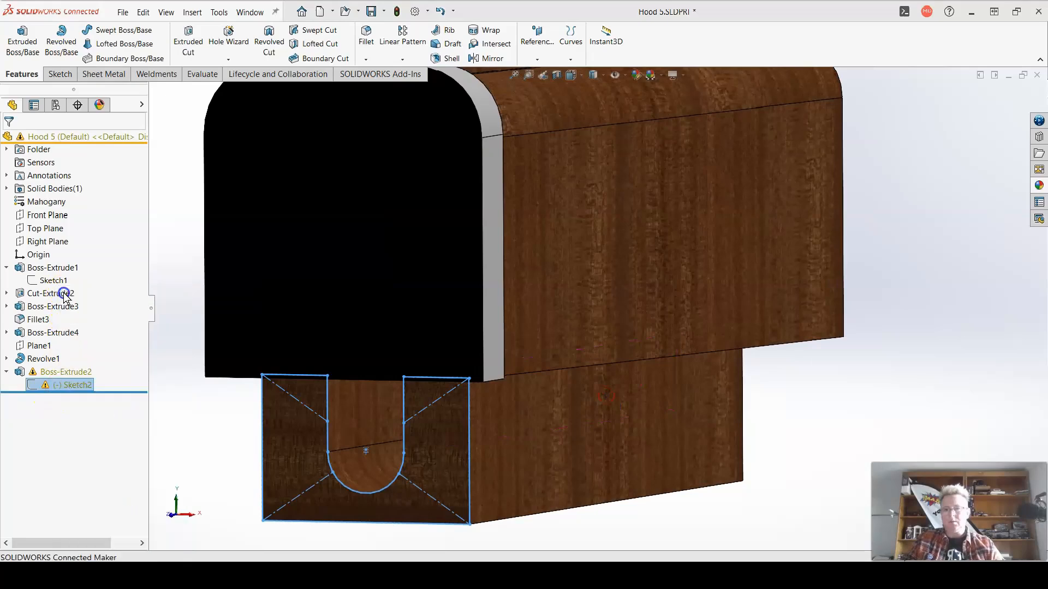
{"action": "scroll", "coordinate": [648, 428], "scroll_direction": "down", "scroll_amount": 2}
{"action": "scroll", "coordinate": [624, 414], "scroll_direction": "down", "scroll_amount": 3}
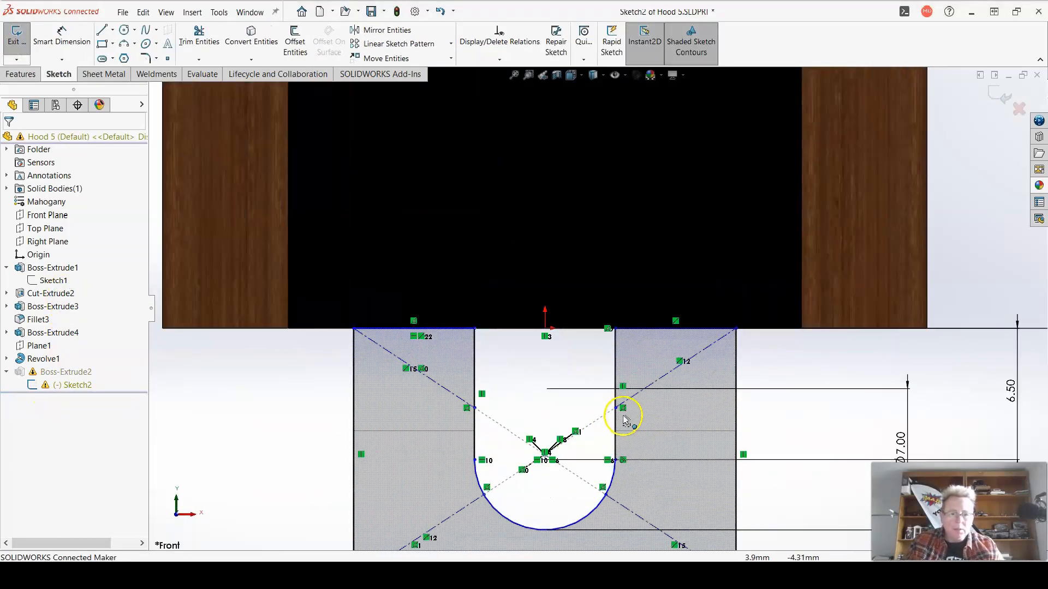
{"action": "scroll", "coordinate": [630, 413], "scroll_direction": "down", "scroll_amount": 1}
{"action": "scroll", "coordinate": [632, 415], "scroll_direction": "up", "scroll_amount": 6}
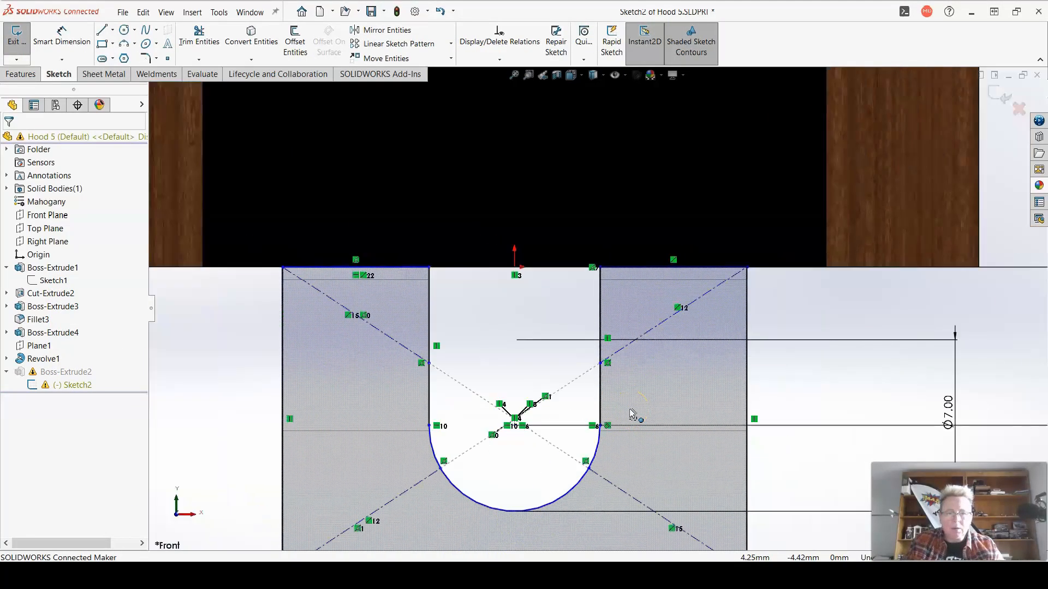
{"action": "scroll", "coordinate": [592, 250], "scroll_direction": "down", "scroll_amount": 2}
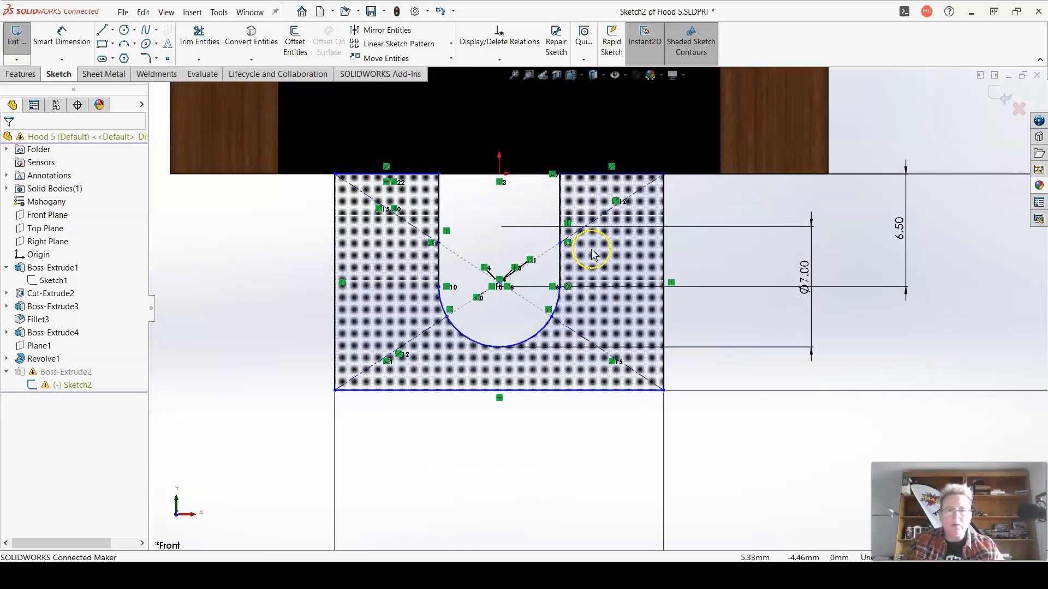
{"action": "left_click", "coordinate": [1004, 98]}
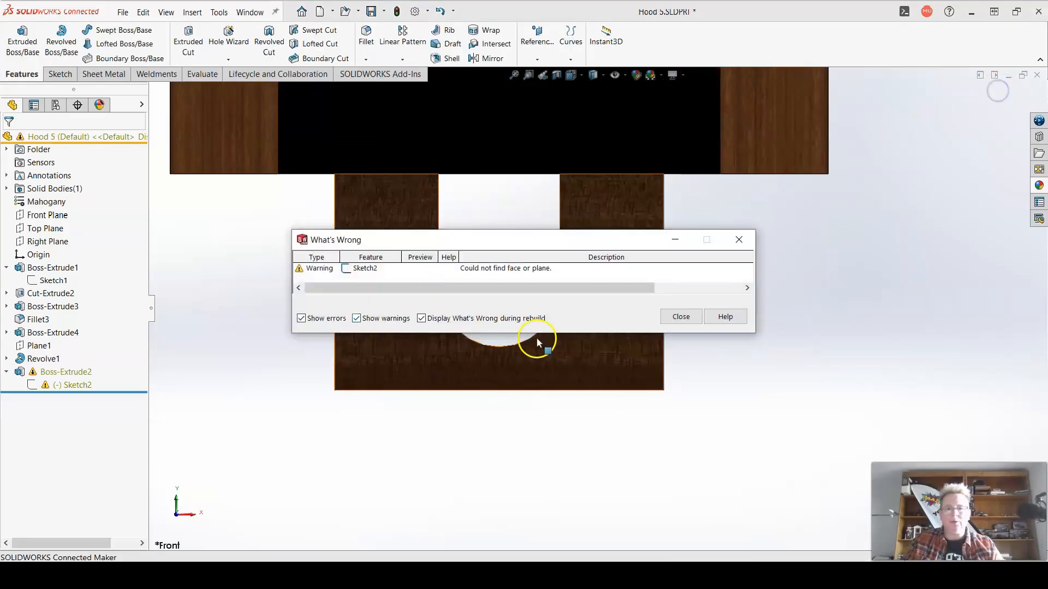
{"action": "left_click", "coordinate": [680, 318]}
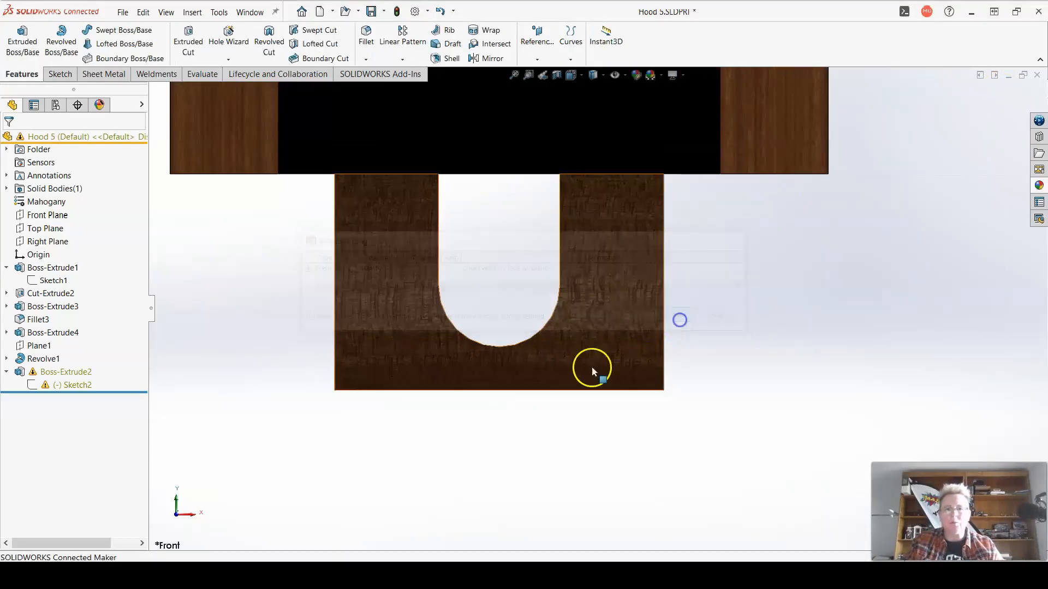
Reassign the missing sketch plane of Sketch2 to the wooden hood's front face just behind the chrome surround
{"action": "right_click", "coordinate": [63, 386]}
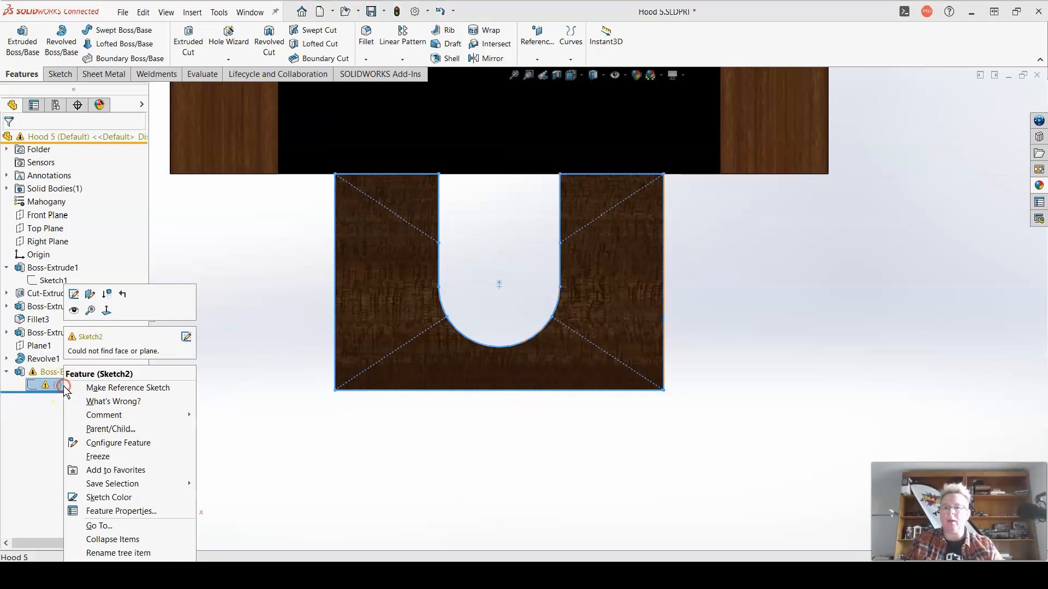
{"action": "left_click", "coordinate": [91, 298]}
{"action": "mouse_move", "coordinate": [458, 318]}
{"action": "middle_mouse_down"}
{"action": "mouse_move", "coordinate": [534, 341]}
{"action": "mouse_move", "coordinate": [424, 361]}
{"action": "middle_mouse_up"}
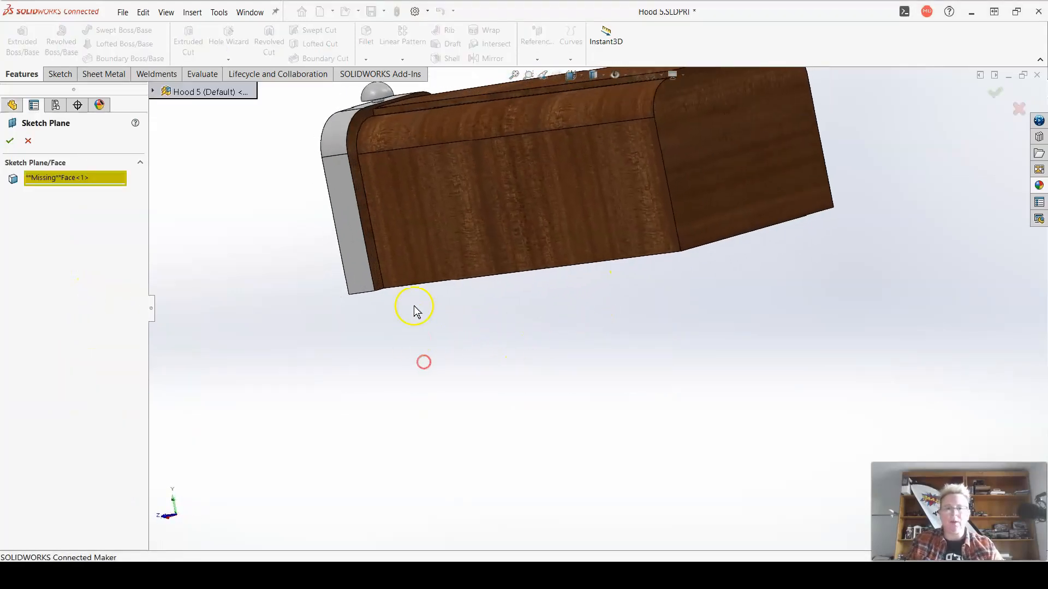
{"action": "scroll", "coordinate": [336, 246], "scroll_direction": "down", "scroll_amount": 5}
{"action": "left_click", "coordinate": [336, 245]}
{"action": "left_click", "coordinate": [14, 141]}
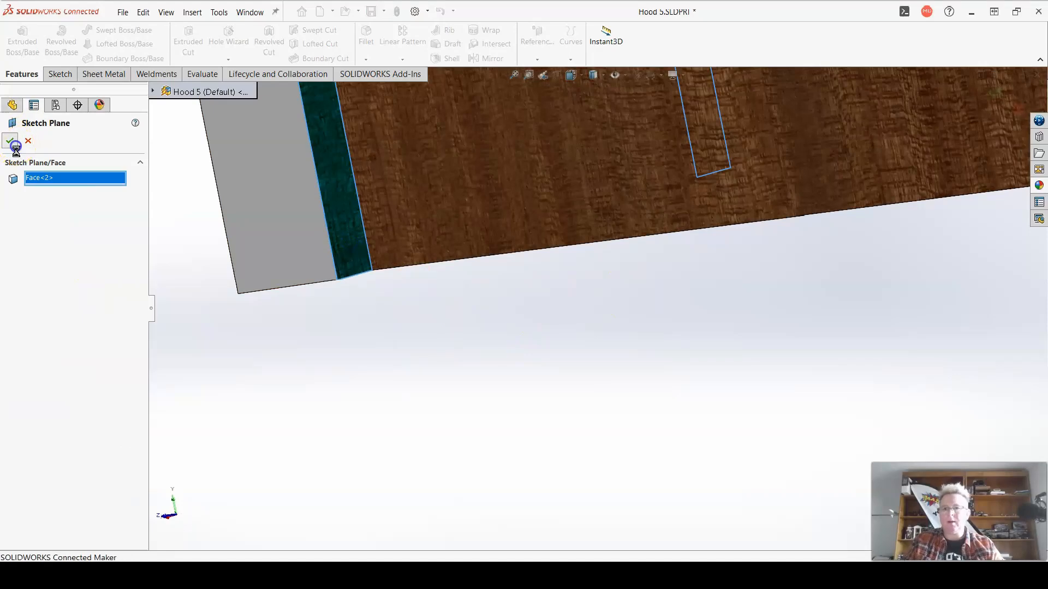
{"action": "mouse_move", "coordinate": [536, 398]}
{"action": "middle_mouse_down"}
{"action": "mouse_move", "coordinate": [578, 398]}
{"action": "mouse_move", "coordinate": [517, 402]}
{"action": "middle_mouse_up"}
{"action": "key", "text": "f"}
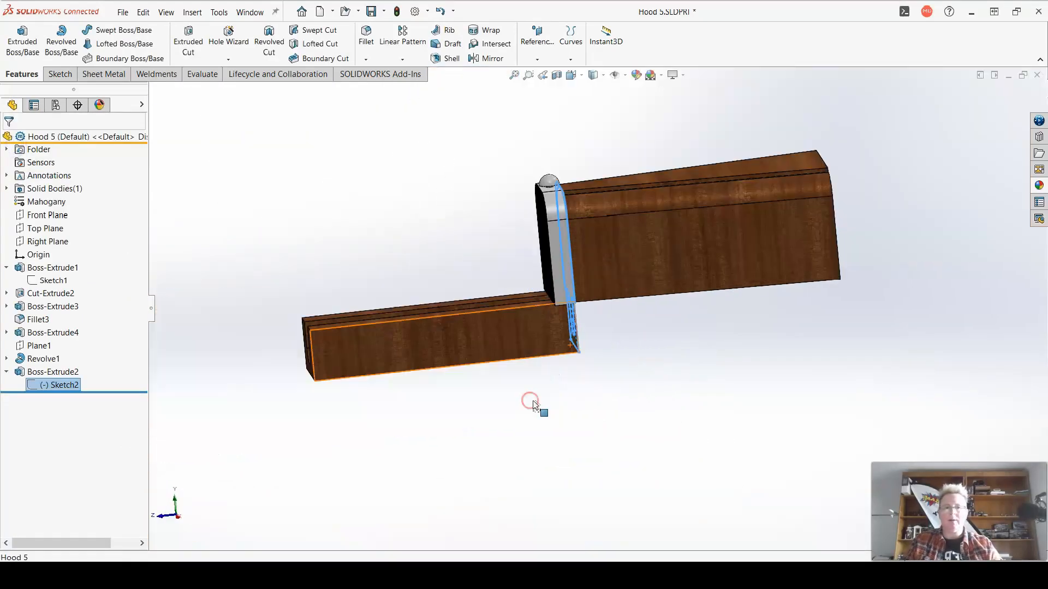
Reverse the extrusion direction of Boss-Extrude2 so the slotted lower block runs back beneath the wooden hood
{"action": "left_click", "coordinate": [48, 373]}
{"action": "right_click", "coordinate": [48, 374]}
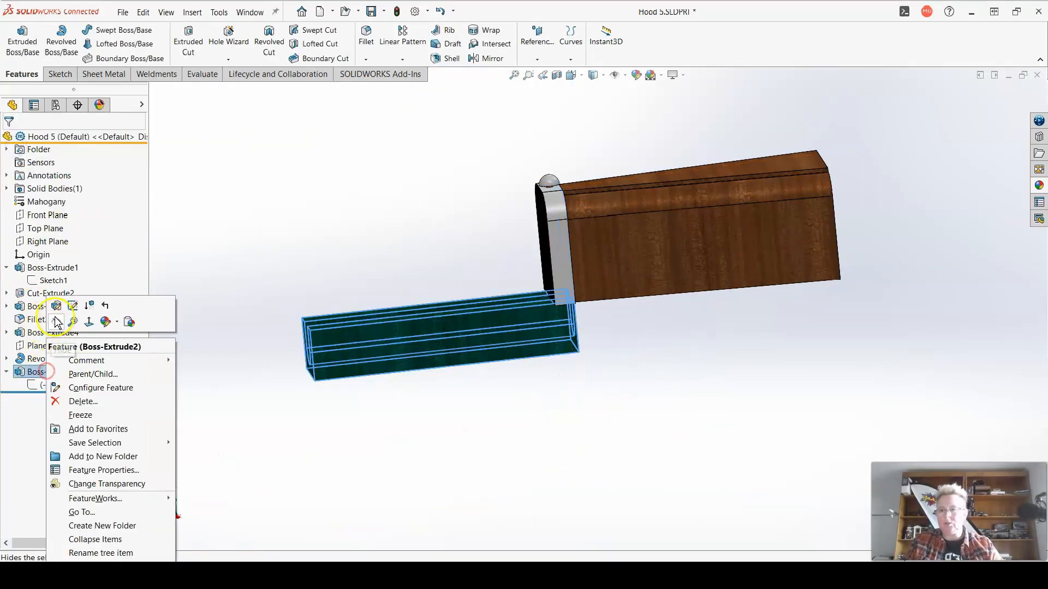
{"action": "left_click", "coordinate": [54, 303]}
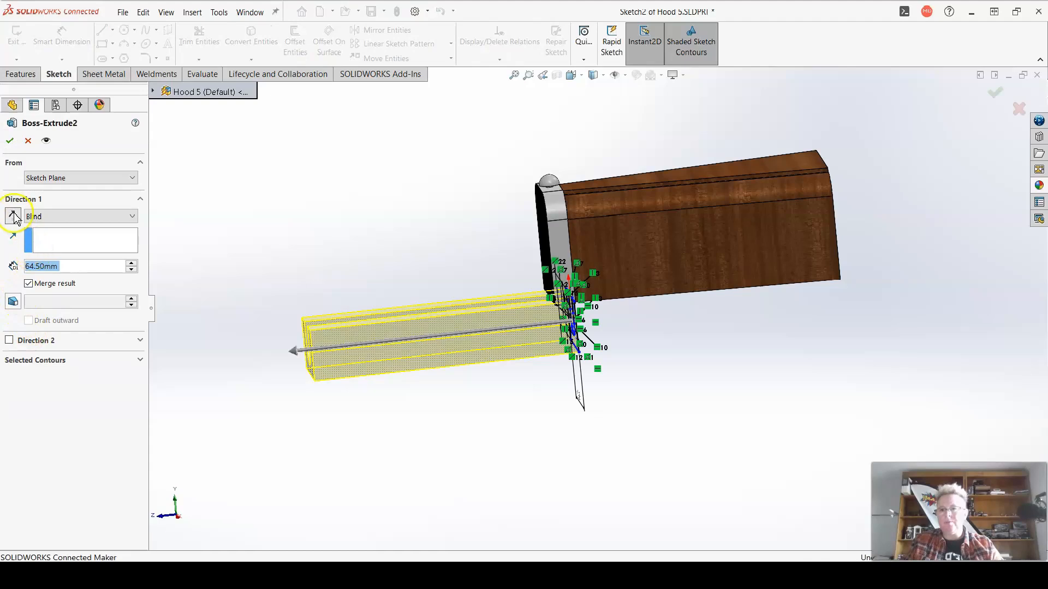
{"action": "left_click", "coordinate": [13, 216]}
{"action": "middle_click_drag", "start_coordinate": [562, 319], "coordinate": [526, 323]}
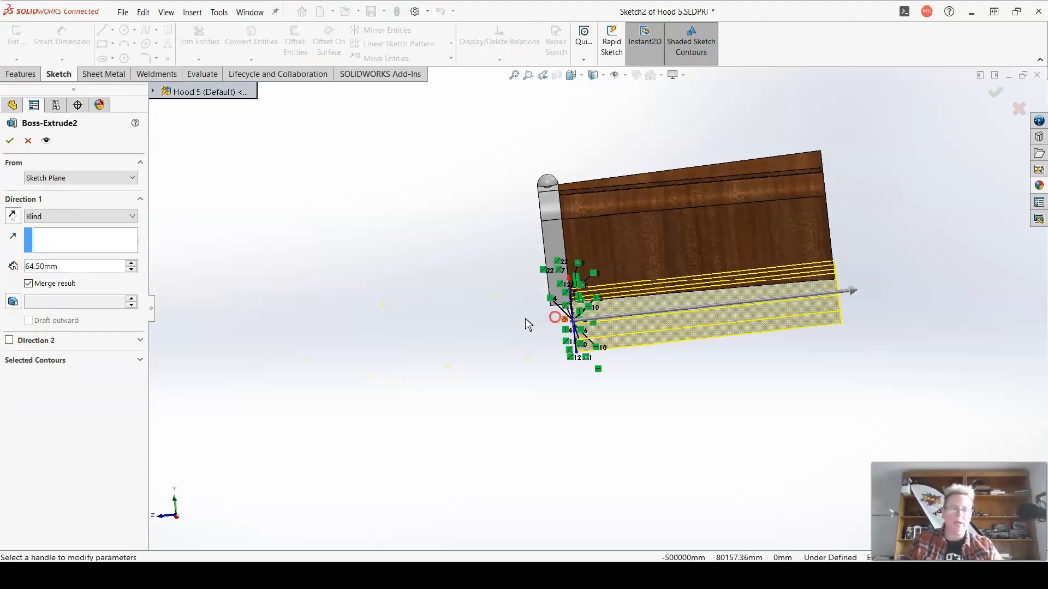
{"action": "left_click", "coordinate": [10, 141]}
Change the end condition of Boss-Extrude2 to Up To Surface, ending at the wooden hood's rear face
{"action": "middle_click_drag", "start_coordinate": [362, 290], "coordinate": [577, 267]}
{"action": "scroll", "coordinate": [774, 301], "scroll_direction": "up", "scroll_amount": 5}
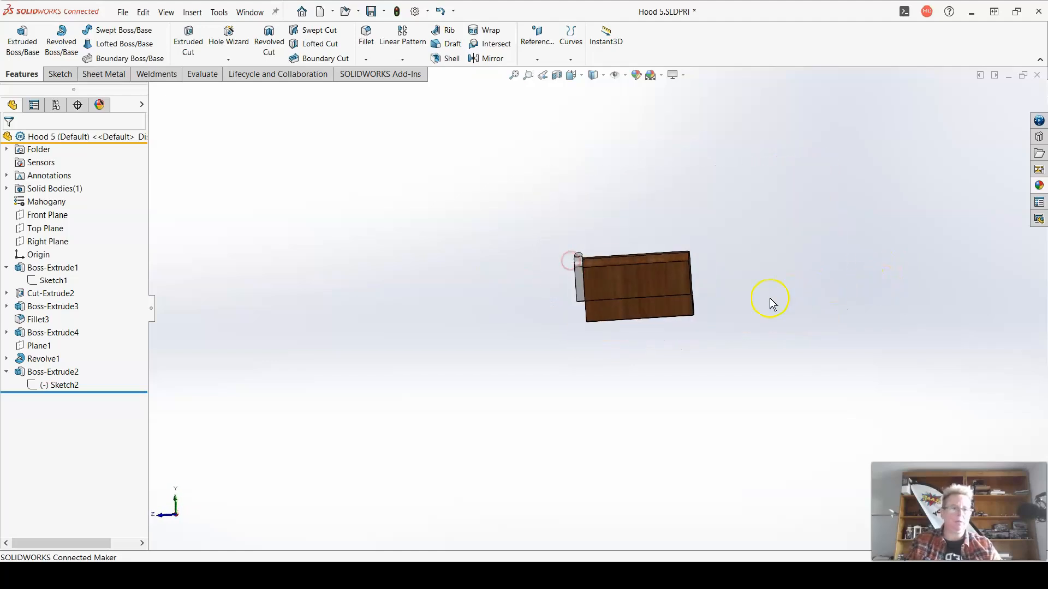
{"action": "scroll", "coordinate": [747, 303], "scroll_direction": "down", "scroll_amount": 9}
{"action": "middle_click_drag", "start_coordinate": [448, 320], "coordinate": [448, 326]}
{"action": "right_click", "coordinate": [53, 372]}
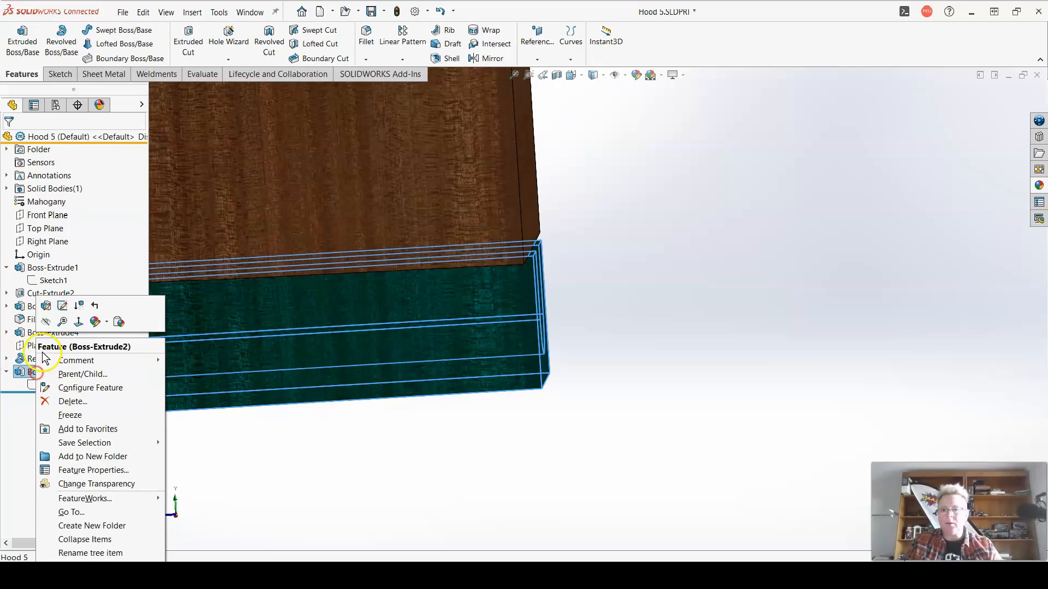
{"action": "left_click", "coordinate": [51, 303]}
{"action": "left_click", "coordinate": [80, 217]}
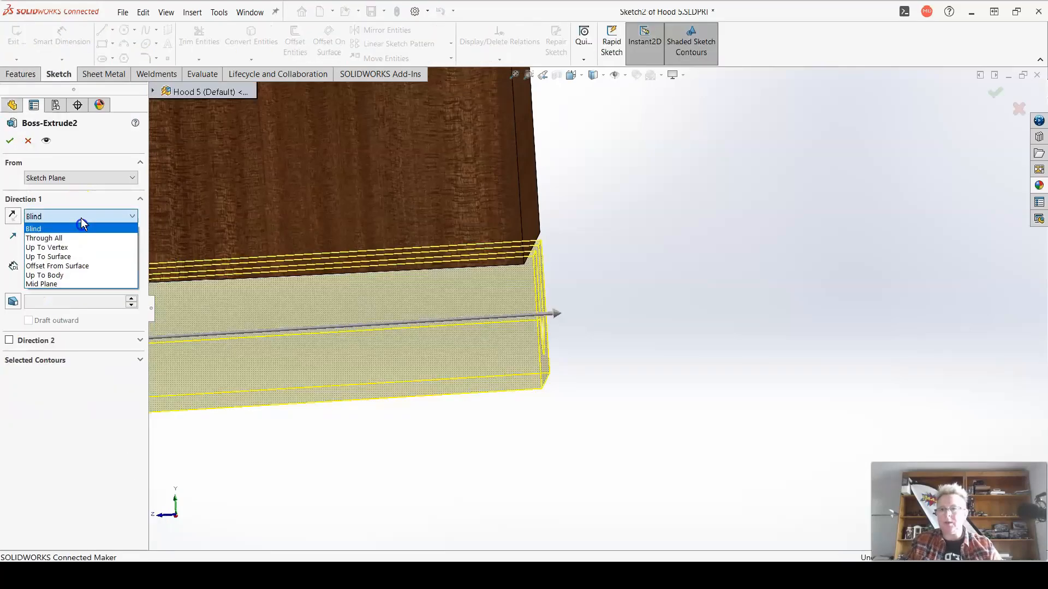
{"action": "left_click", "coordinate": [82, 257]}
{"action": "left_click", "coordinate": [530, 211]}
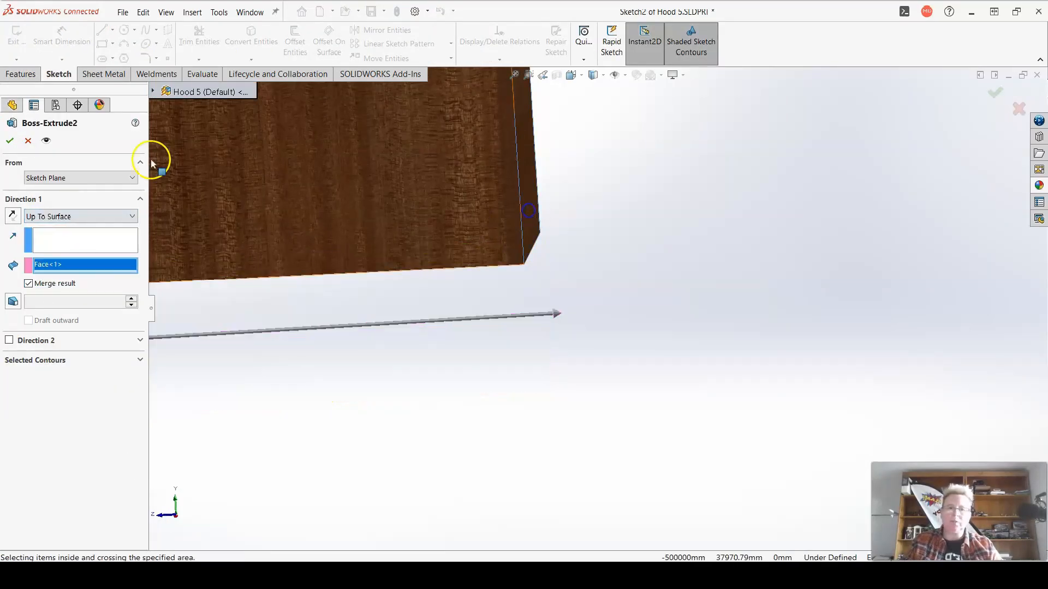
{"action": "left_click", "coordinate": [9, 141]}
Save the repaired part as Hood 4.SLDPRT in the Hoods folder, replacing the existing file
{"action": "scroll", "coordinate": [367, 374], "scroll_direction": "up", "scroll_amount": 5}
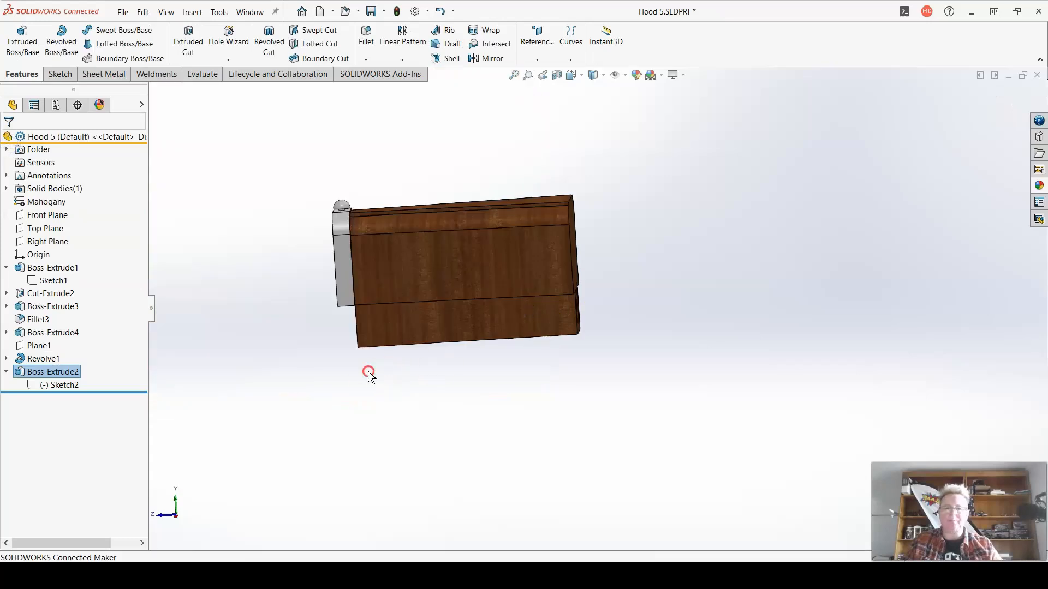
{"action": "middle_click_drag", "start_coordinate": [367, 374], "coordinate": [519, 310]}
{"action": "left_click", "coordinate": [382, 11]}
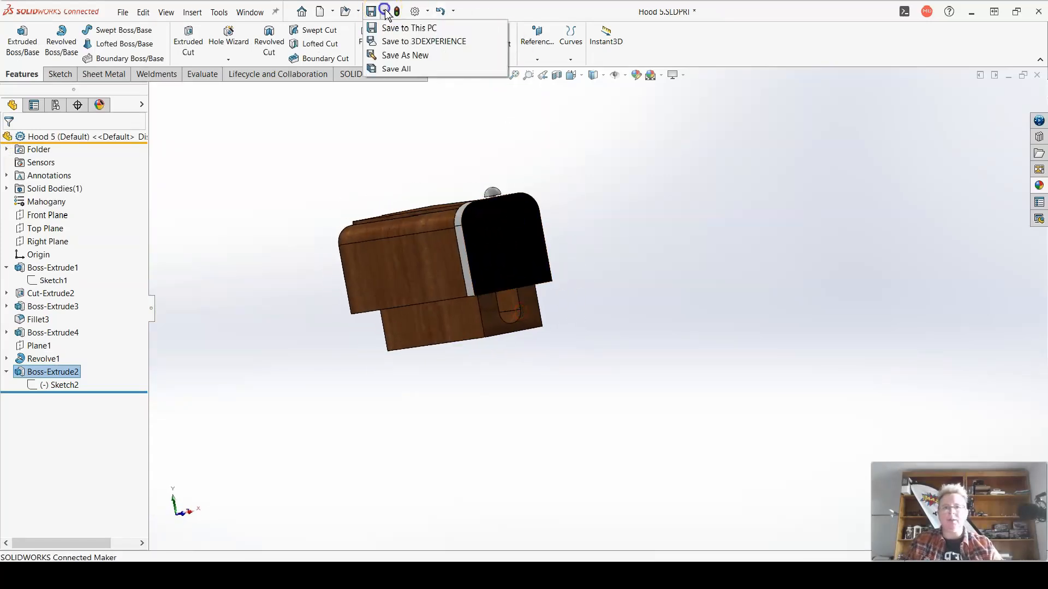
{"action": "left_click", "coordinate": [391, 55]}
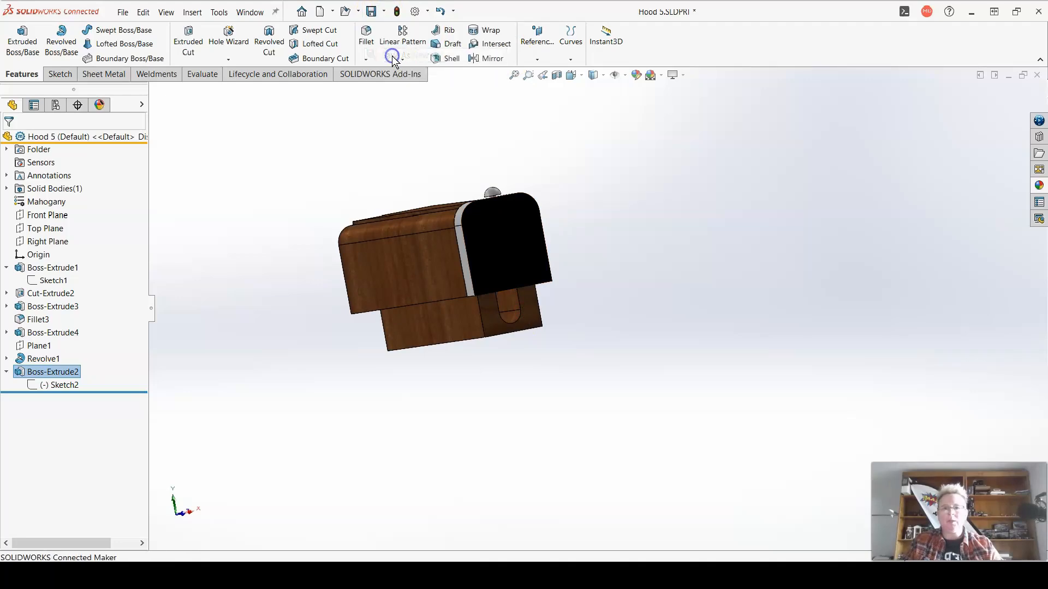
{"action": "left_click", "coordinate": [235, 227]}
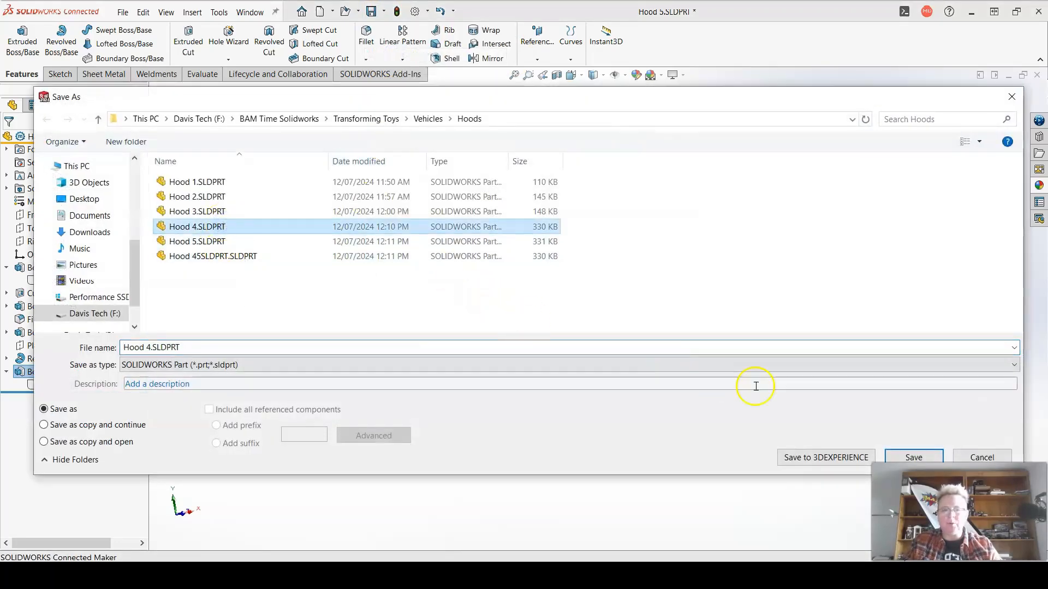
{"action": "left_click", "coordinate": [912, 457]}
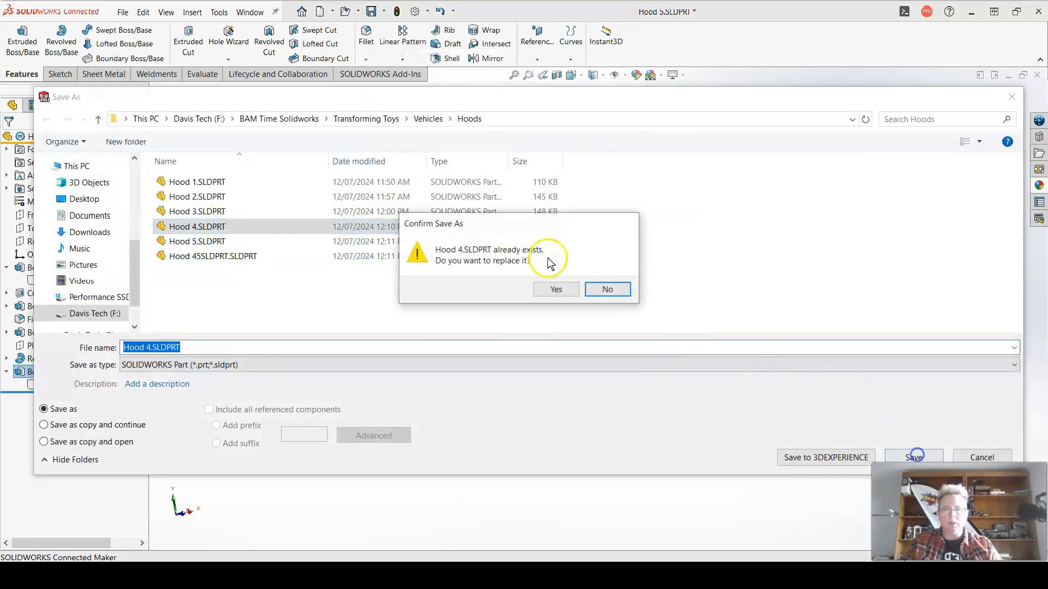
{"action": "left_click", "coordinate": [559, 291]}
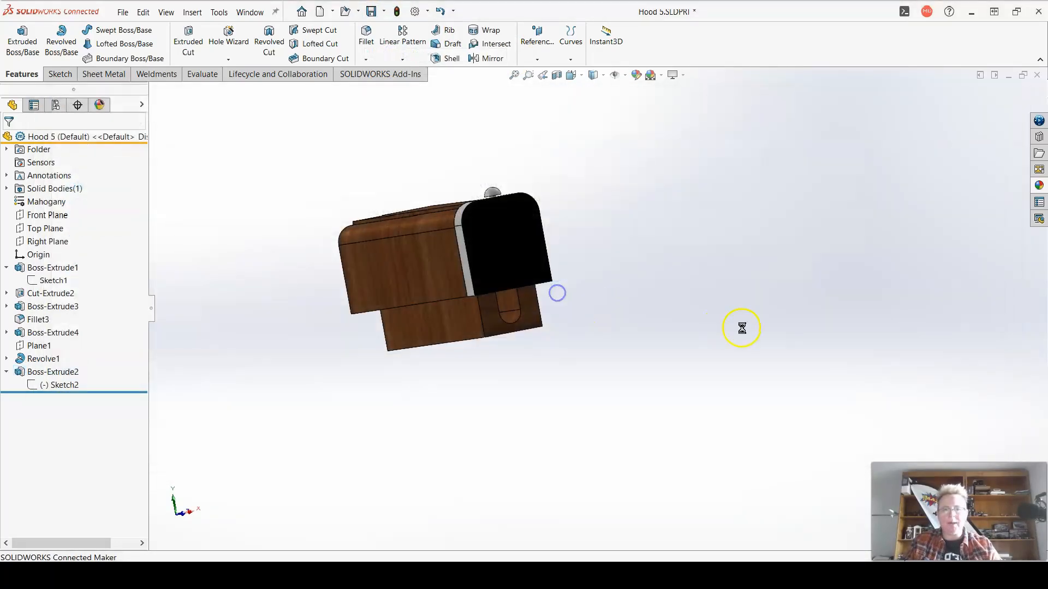
Save the part again as Hood 5.SLDPRT in the Hoods folder, replacing the existing file
{"action": "left_click", "coordinate": [384, 11]}
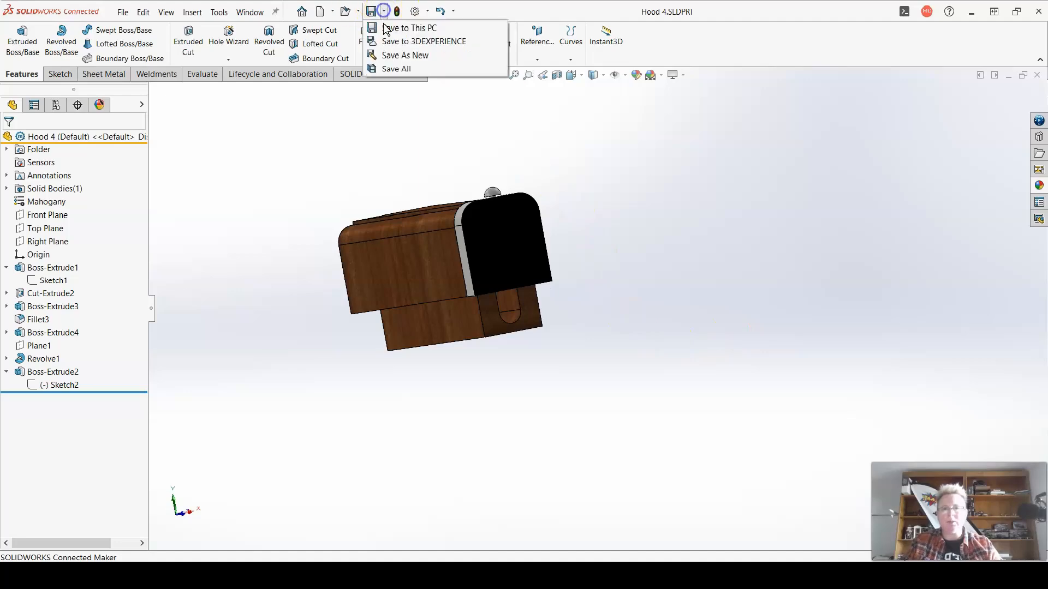
{"action": "left_click", "coordinate": [393, 55]}
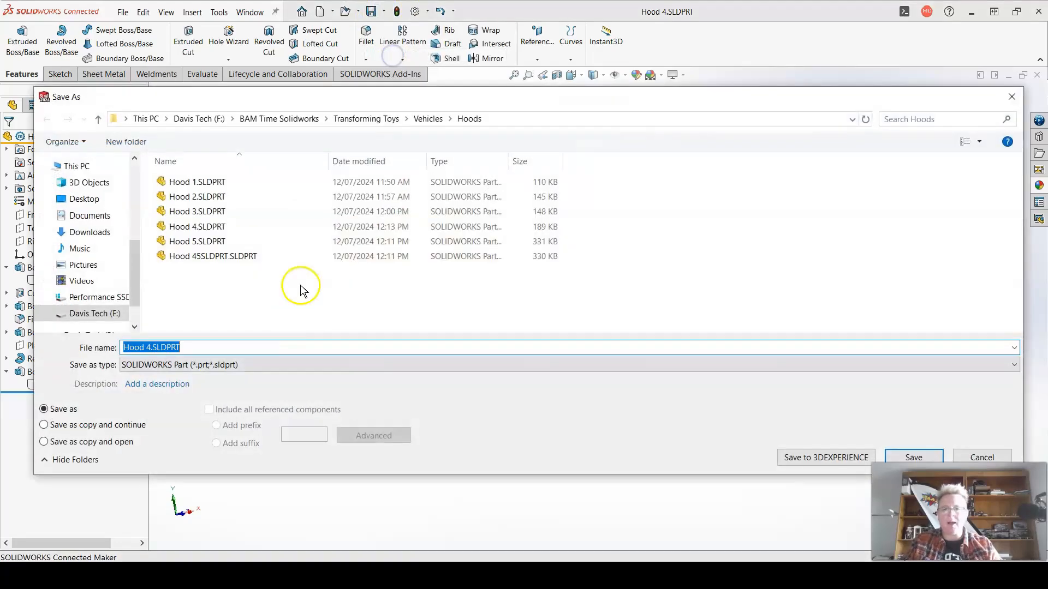
{"action": "left_click", "coordinate": [171, 241]}
{"action": "left_click", "coordinate": [914, 457]}
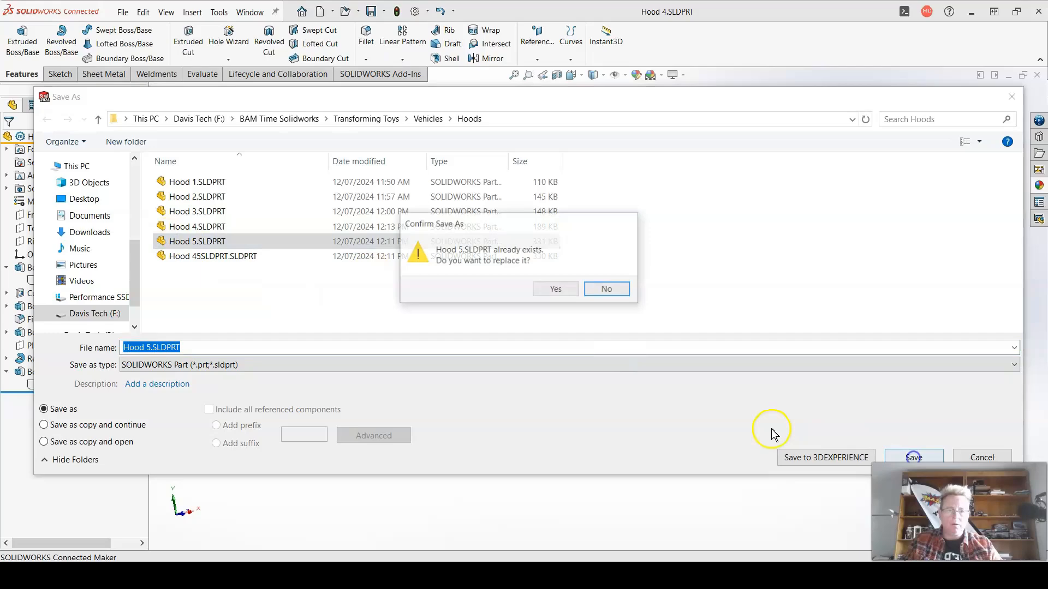
{"action": "left_click", "coordinate": [564, 285]}
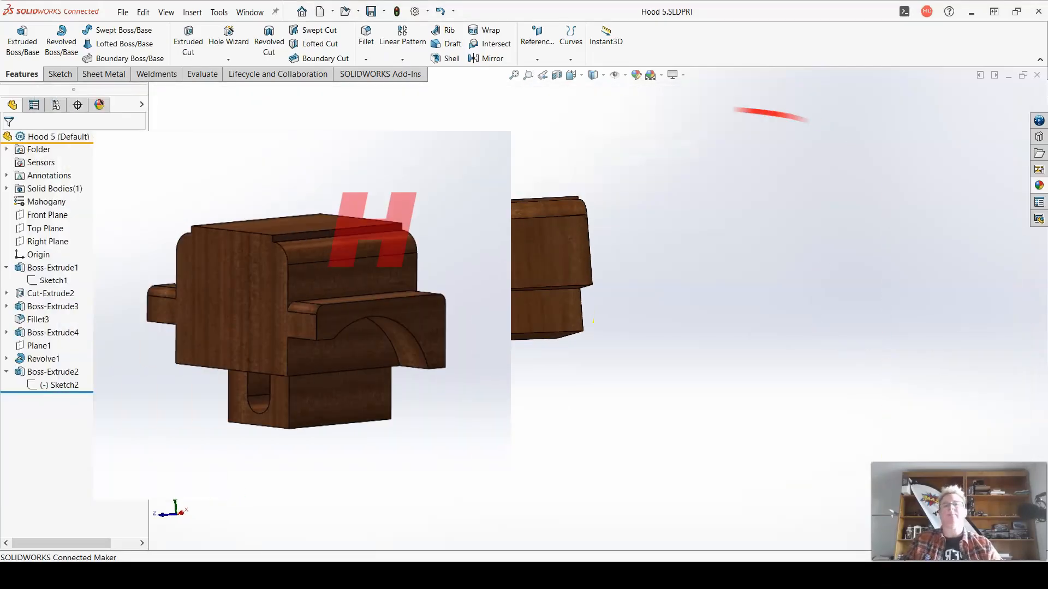
Roll the model back to before Boss-Extrude2 and delete Revolve1 together with its absorbed sketch
{"action": "mouse_move", "coordinate": [125, 392]}
{"action": "left_mouse_down"}
{"action": "mouse_move", "coordinate": [118, 375]}
{"action": "mouse_move", "coordinate": [70, 365]}
{"action": "left_mouse_up"}
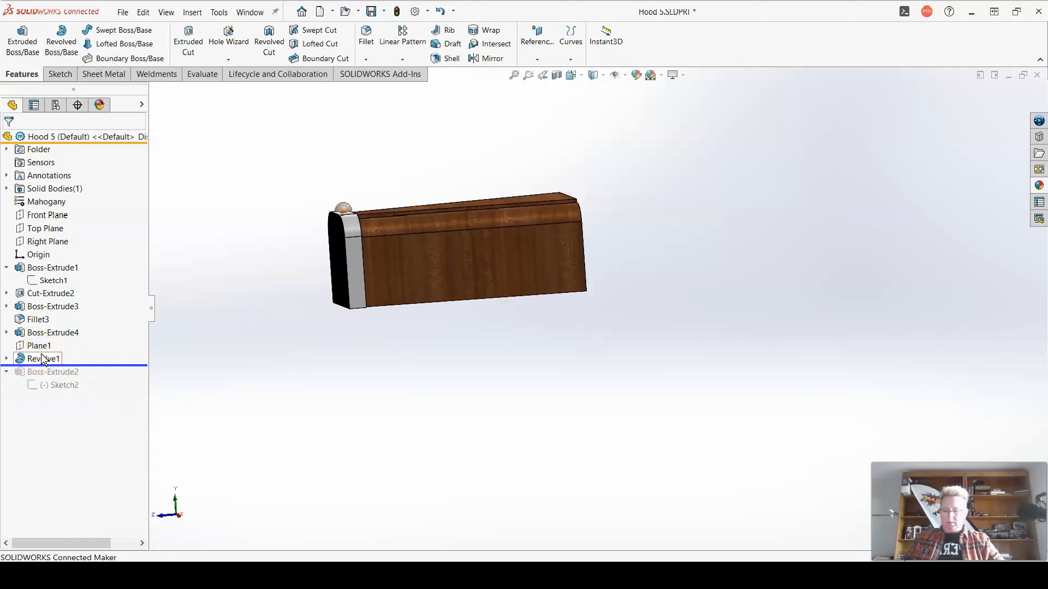
{"action": "right_click", "coordinate": [39, 359]}
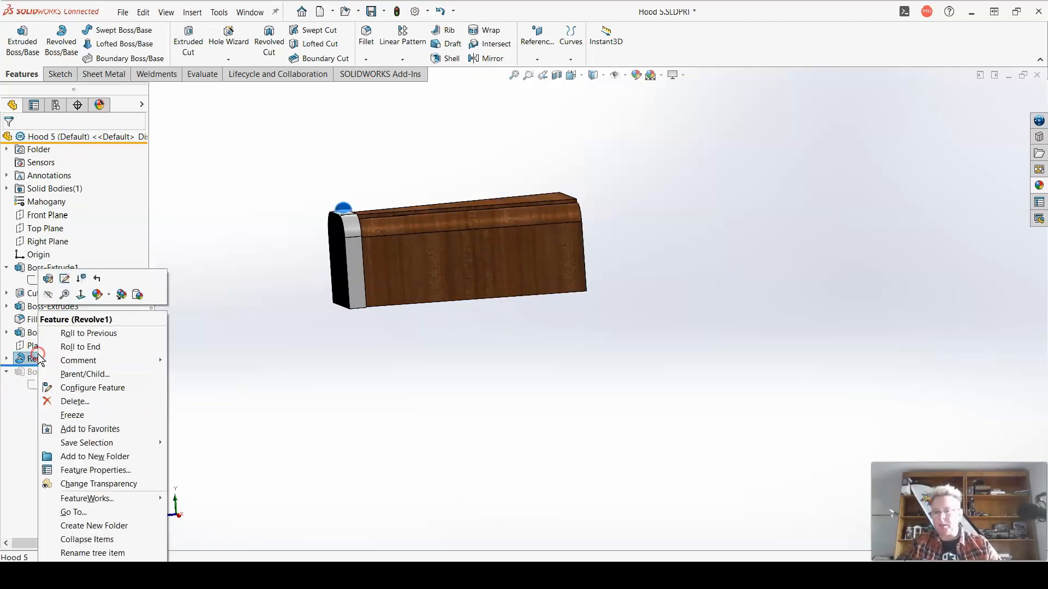
{"action": "left_click", "coordinate": [96, 399]}
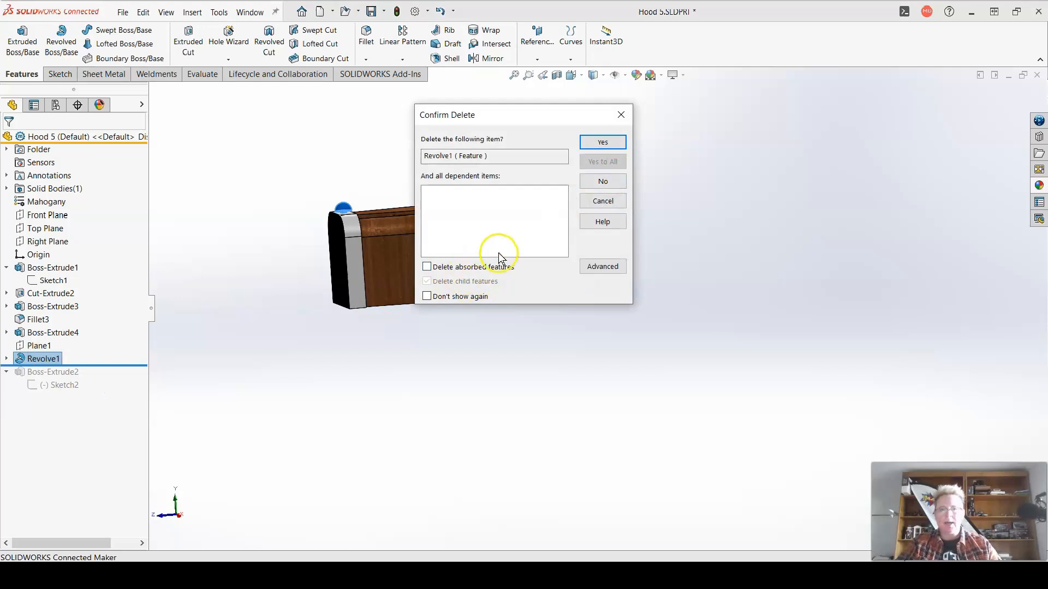
{"action": "left_click", "coordinate": [427, 267]}
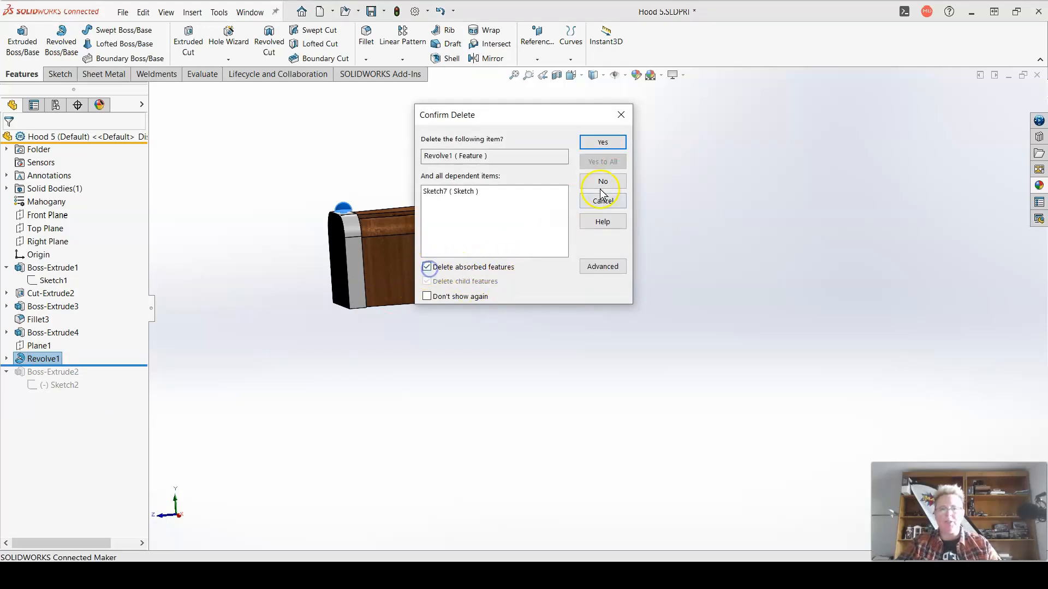
{"action": "left_click", "coordinate": [602, 142]}
Delete the reference plane Plane1 from the part
{"action": "right_click", "coordinate": [37, 347]}
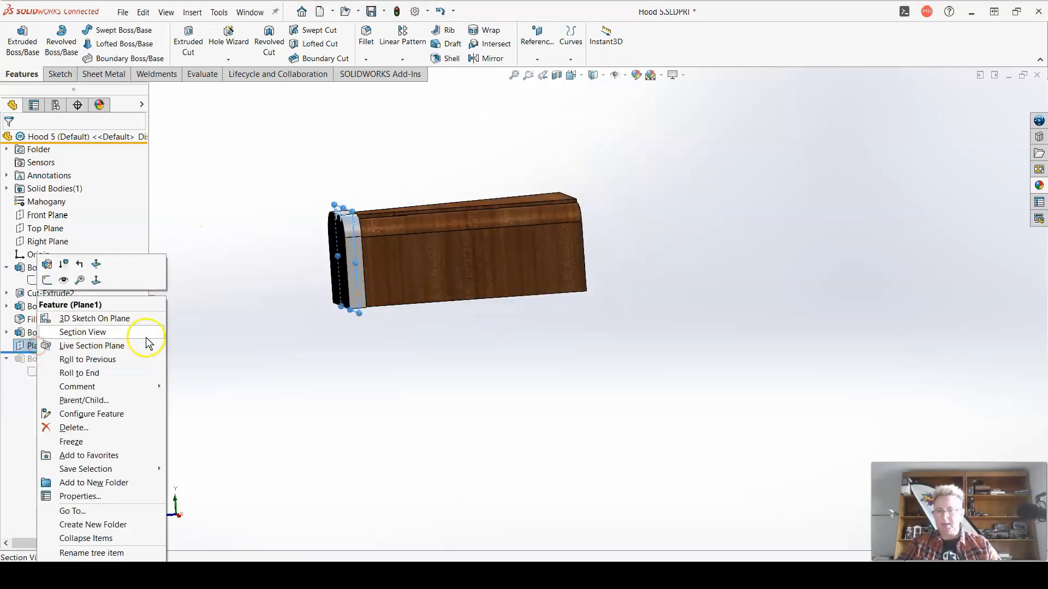
{"action": "left_click", "coordinate": [71, 429]}
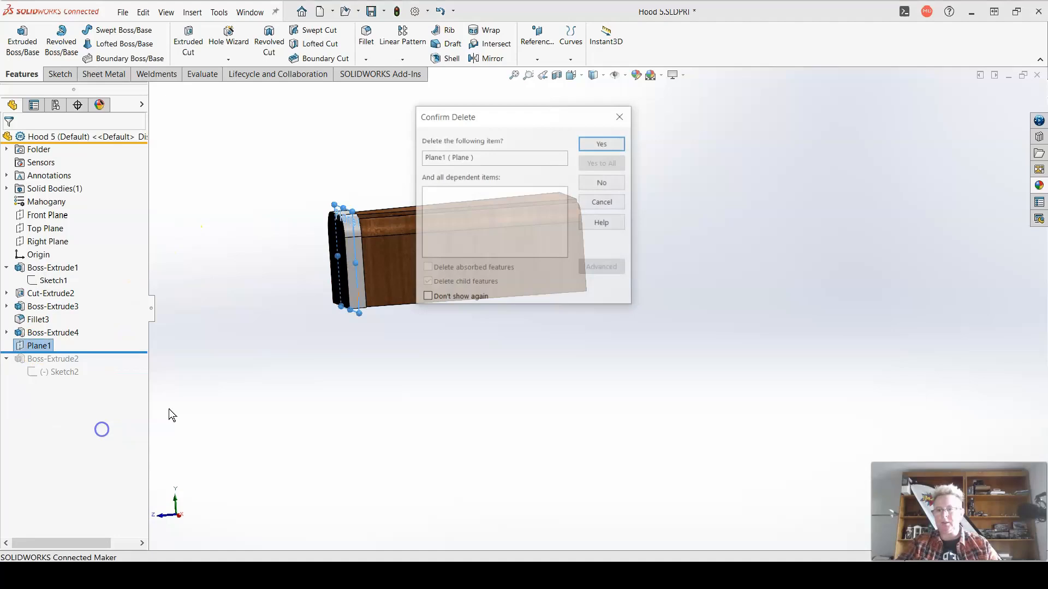
{"action": "left_click", "coordinate": [603, 144]}
Delete the features from Cut-Extrude2 through Boss-Extrude4, including their absorbed sketches and child features
{"action": "left_click", "coordinate": [65, 334]}
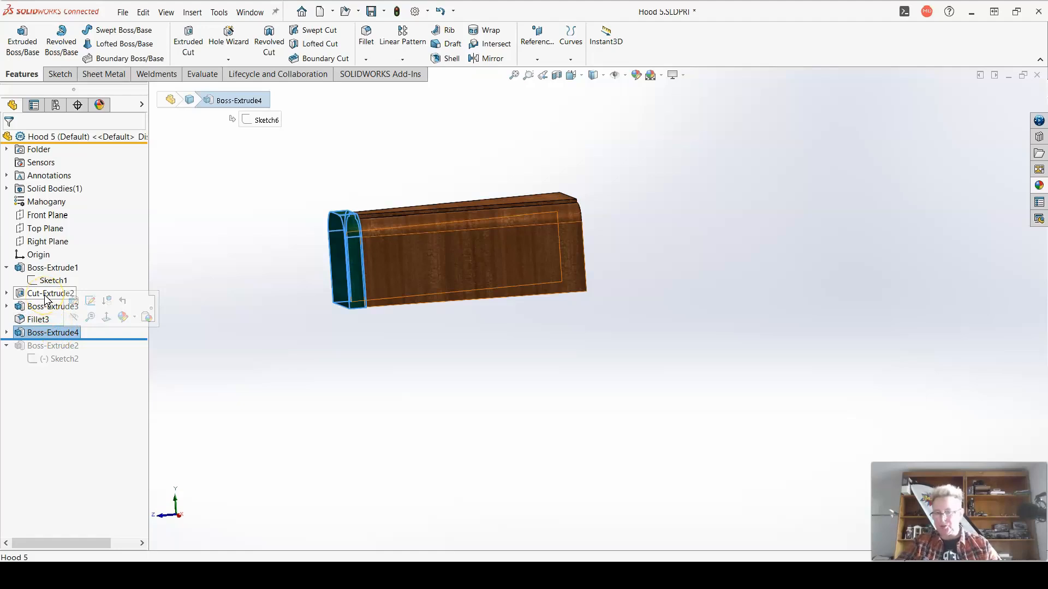
{"action": "left_click", "coordinate": [46, 294]}
{"action": "left_click", "coordinate": [55, 333], "text": "shift"}
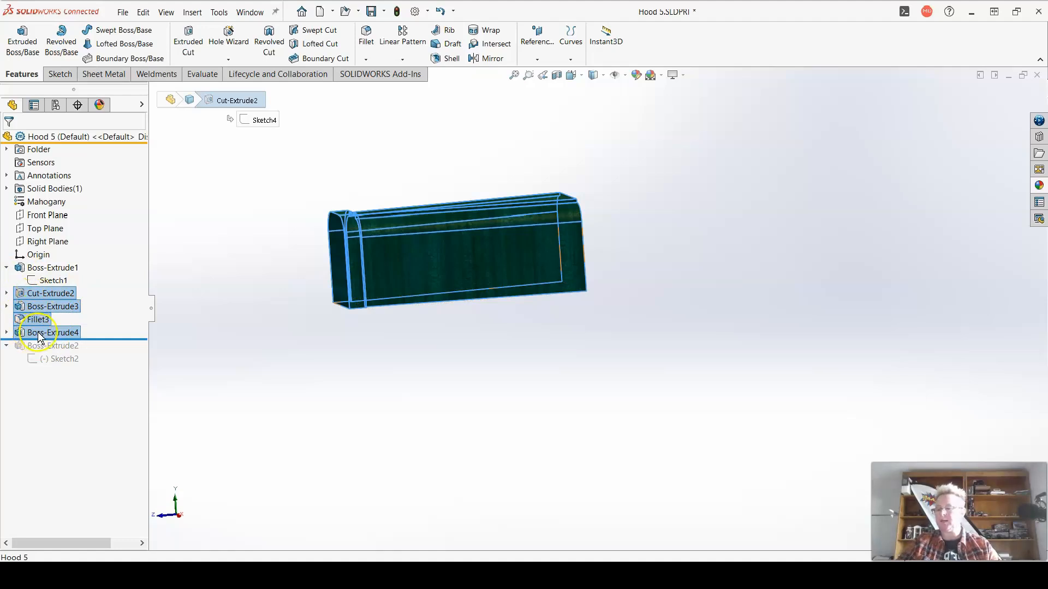
{"action": "key", "text": "Delete"}
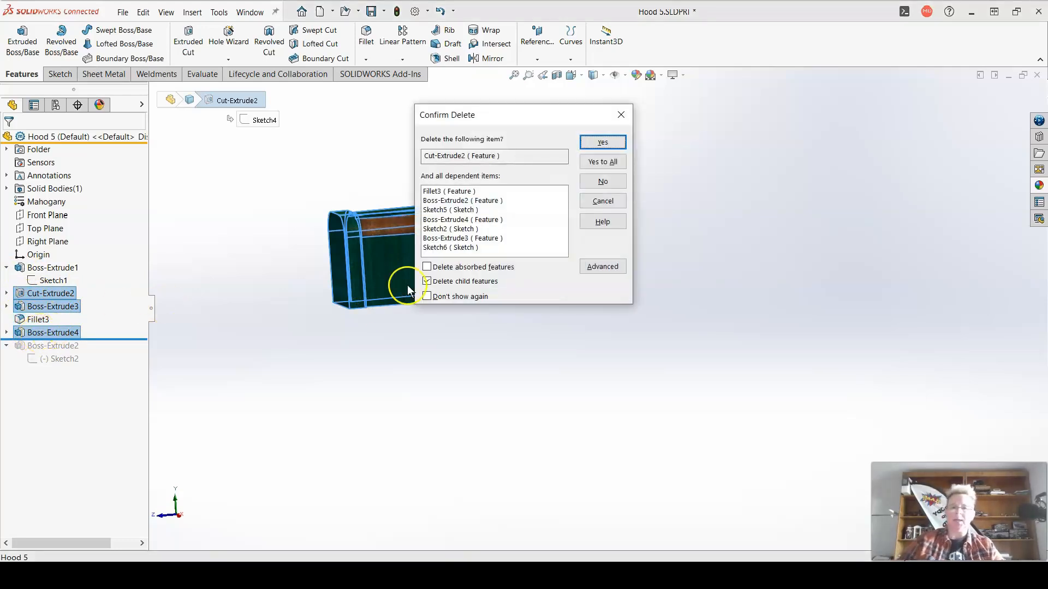
{"action": "left_click", "coordinate": [427, 267]}
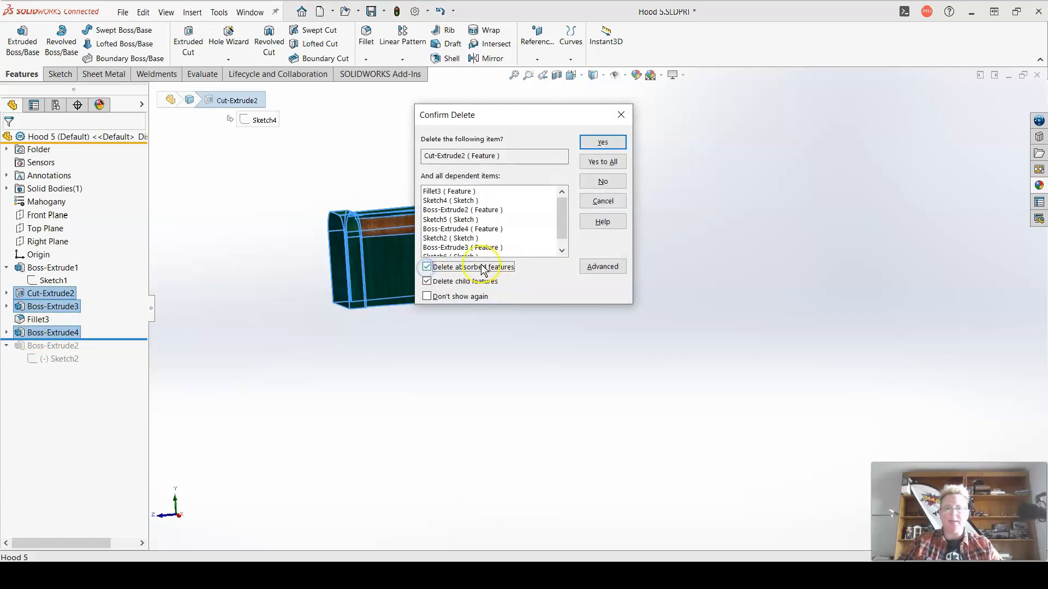
{"action": "left_click", "coordinate": [604, 161]}
Edit Sketch1 of the base block and set the rectangle's length to 52.5 mm
{"action": "middle_click_drag", "start_coordinate": [413, 305], "coordinate": [428, 313]}
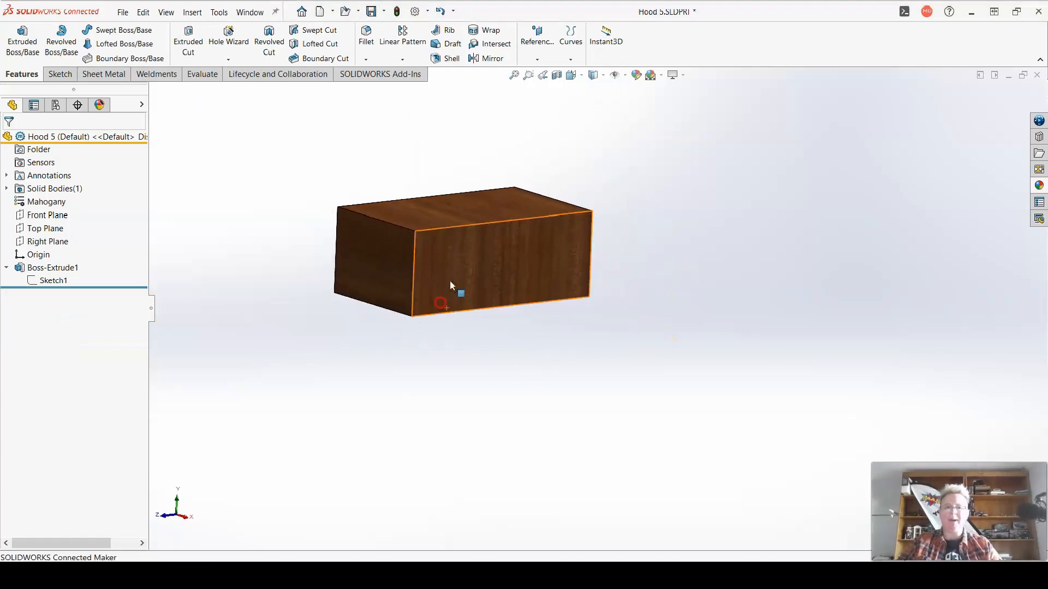
{"action": "left_click", "coordinate": [572, 74]}
{"action": "left_click", "coordinate": [587, 105]}
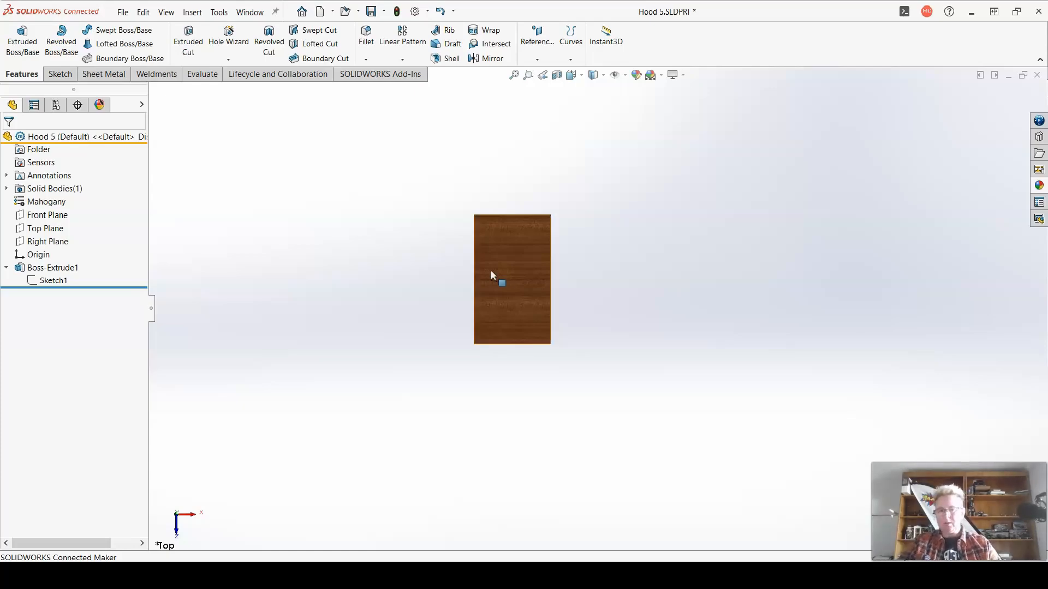
{"action": "left_click", "coordinate": [65, 283]}
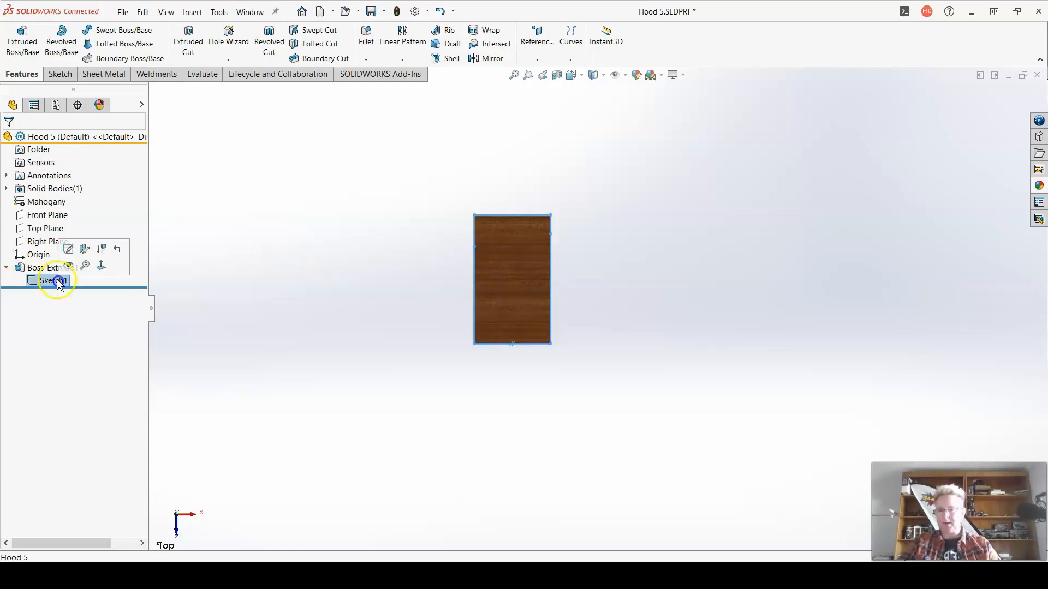
{"action": "left_click", "coordinate": [70, 249]}
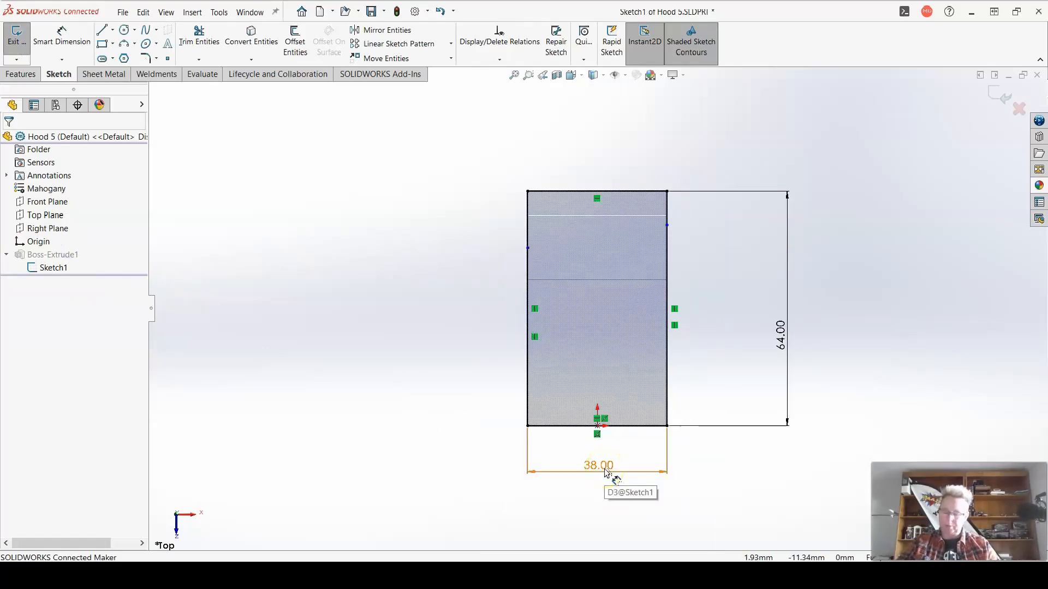
{"action": "double_click", "coordinate": [780, 331]}
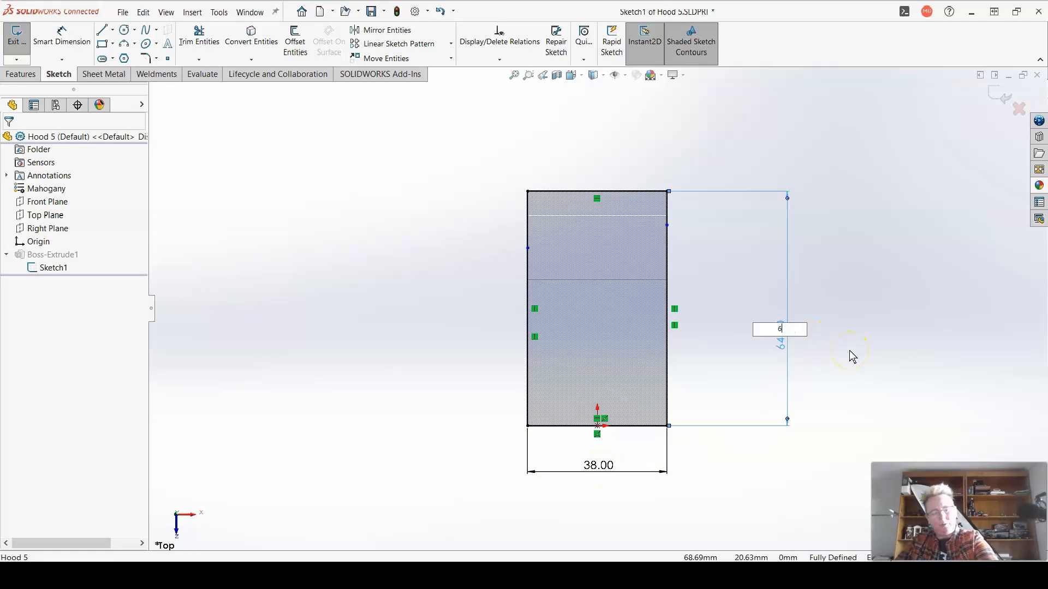
{"action": "type", "text": "52.5"}
{"action": "key", "text": "Return"}
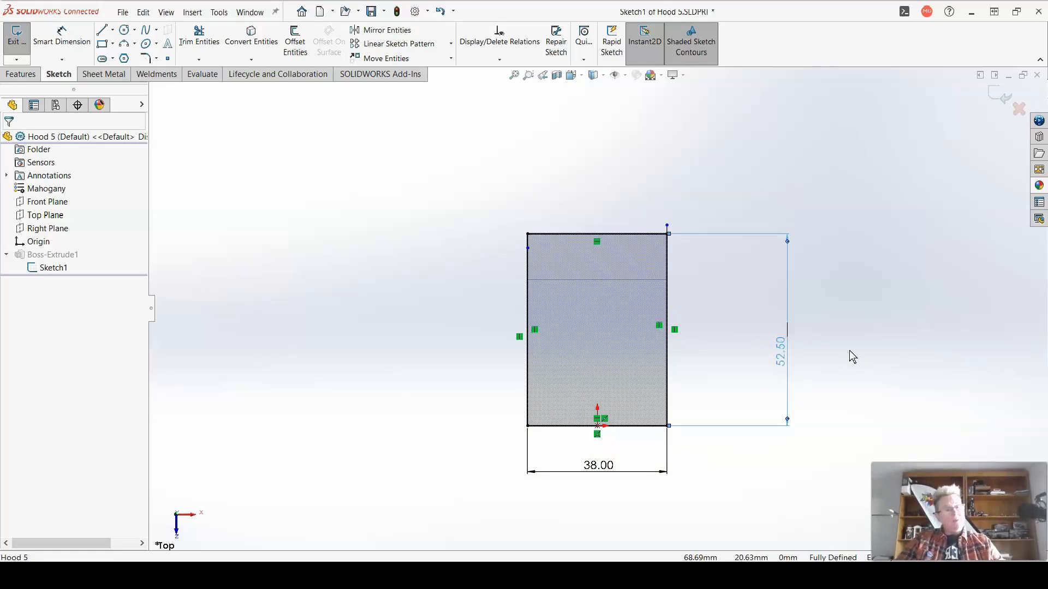
{"action": "left_click", "coordinate": [781, 353]}
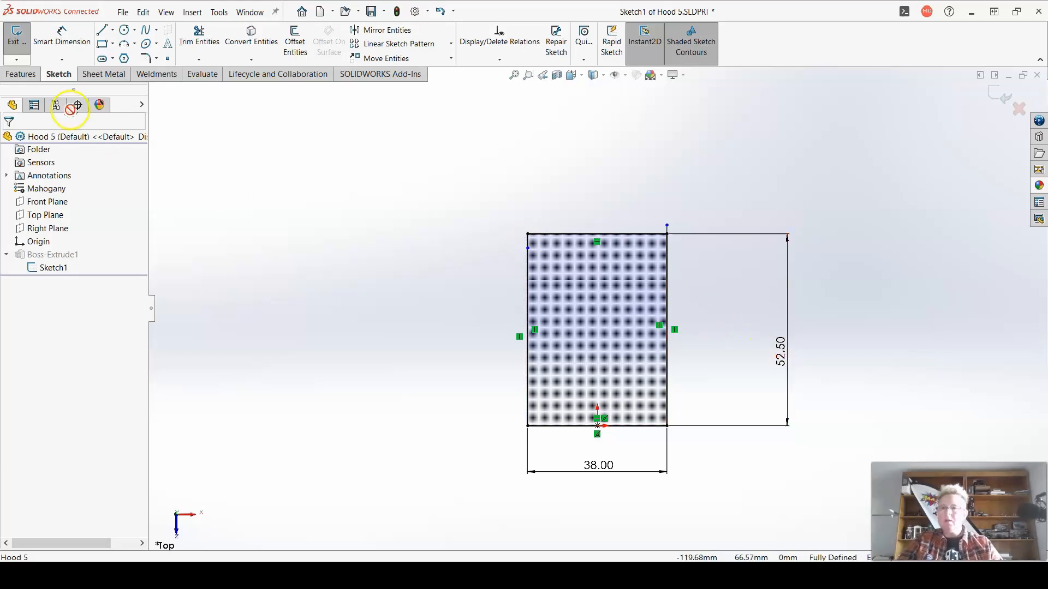
{"action": "left_click", "coordinate": [17, 41]}
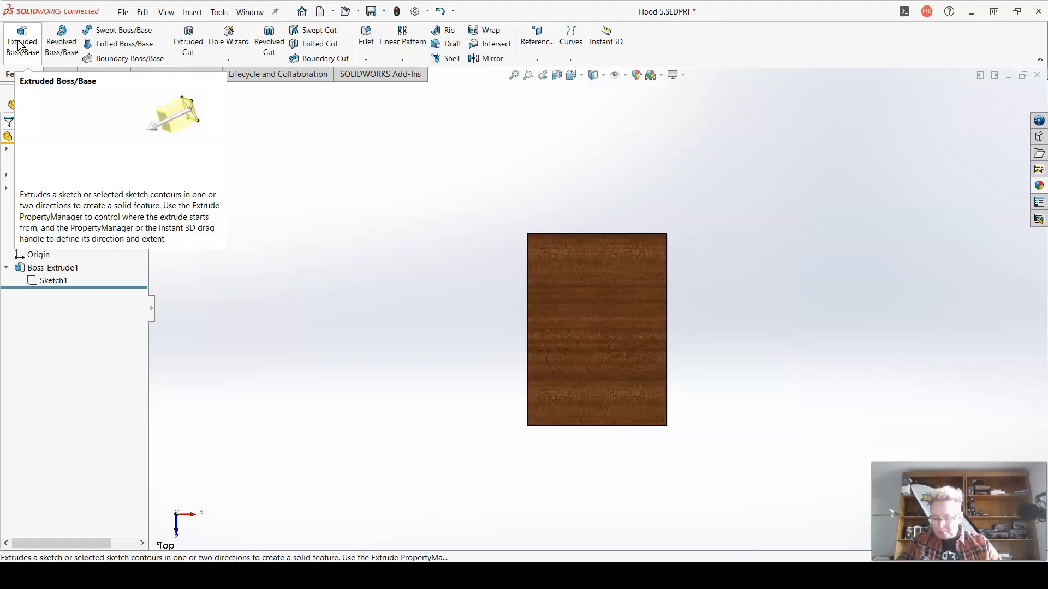
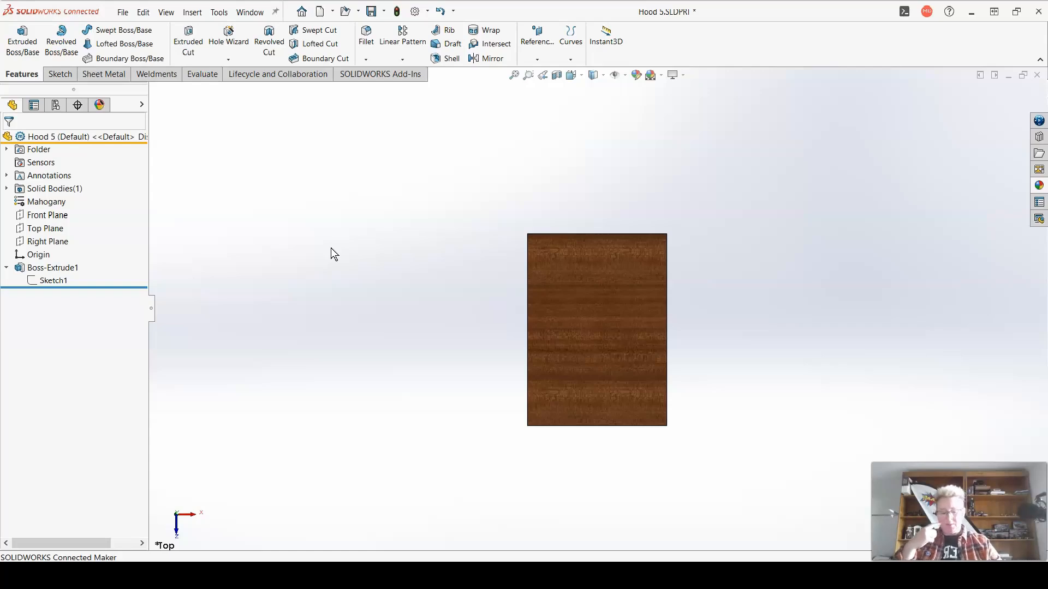
Check the extrusion depth in the definition of Boss-Extrude1
{"action": "left_click", "coordinate": [55, 267]}
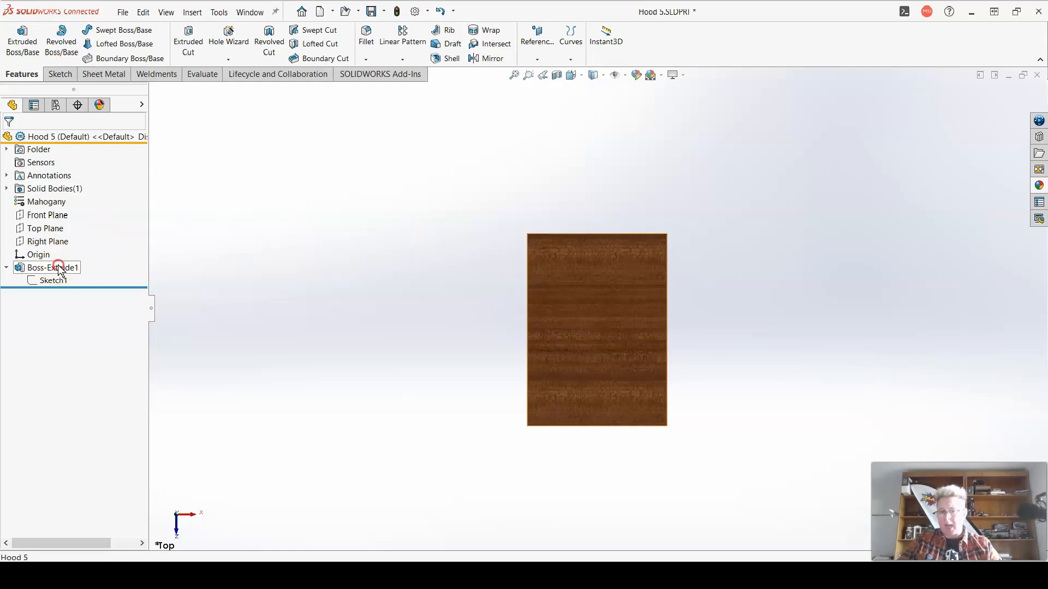
{"action": "right_click", "coordinate": [55, 268]}
{"action": "left_click", "coordinate": [70, 232]}
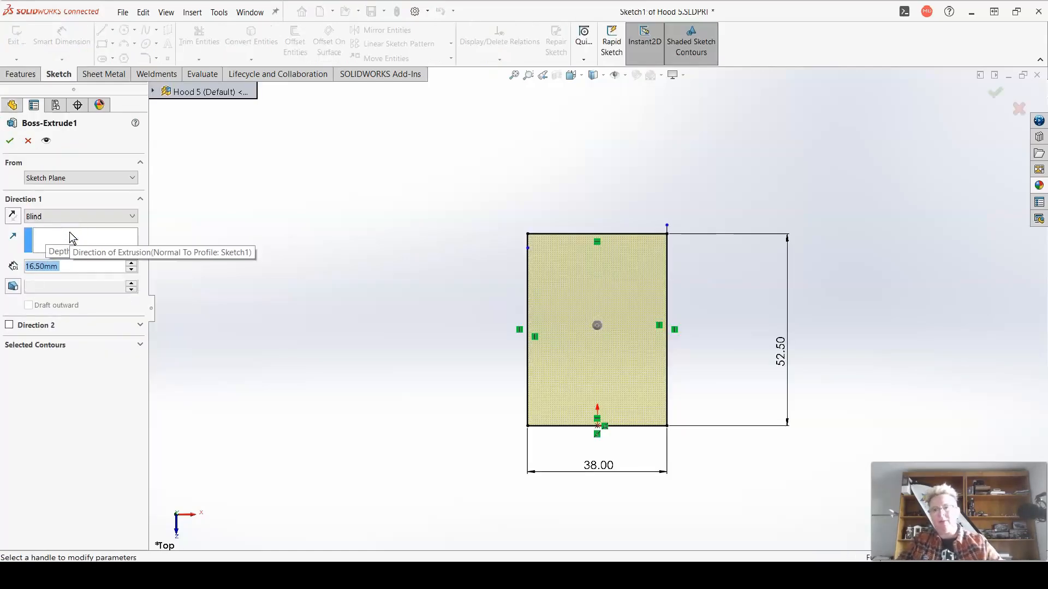
{"action": "left_click", "coordinate": [10, 140]}
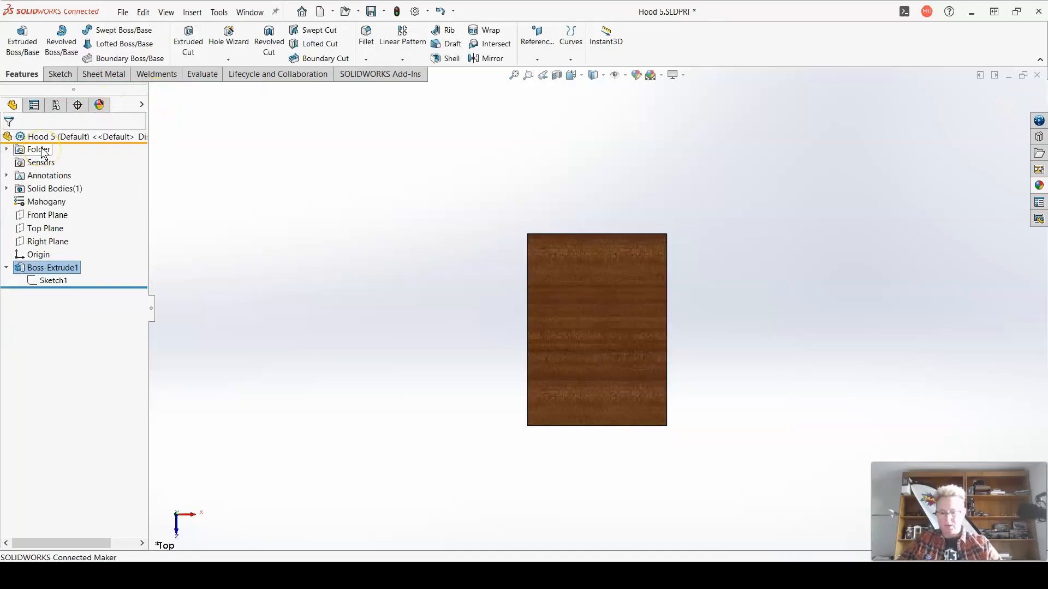
Start a new sketch on the block's top face, viewed normal to that face
{"action": "left_click", "coordinate": [571, 75]}
{"action": "left_click", "coordinate": [587, 105]}
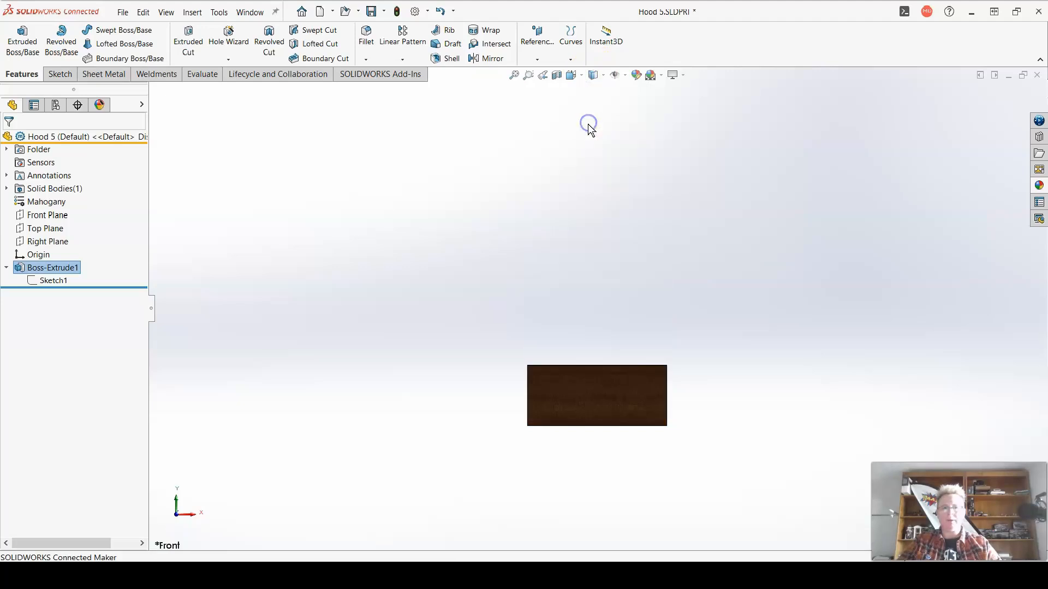
{"action": "middle_click_drag", "start_coordinate": [591, 400], "coordinate": [595, 429]}
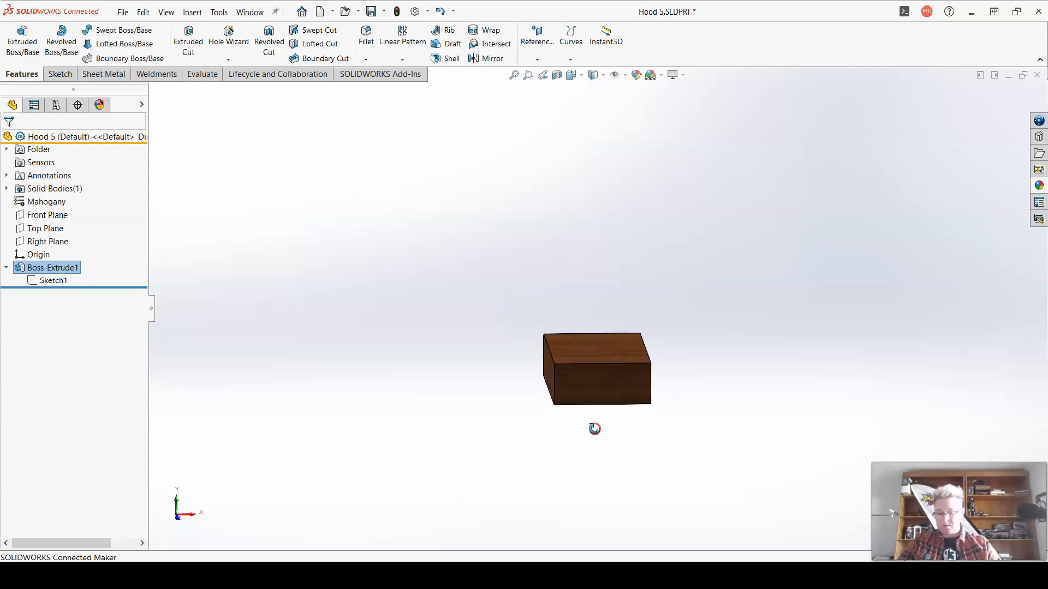
{"action": "middle_click_drag", "start_coordinate": [594, 429], "coordinate": [595, 422]}
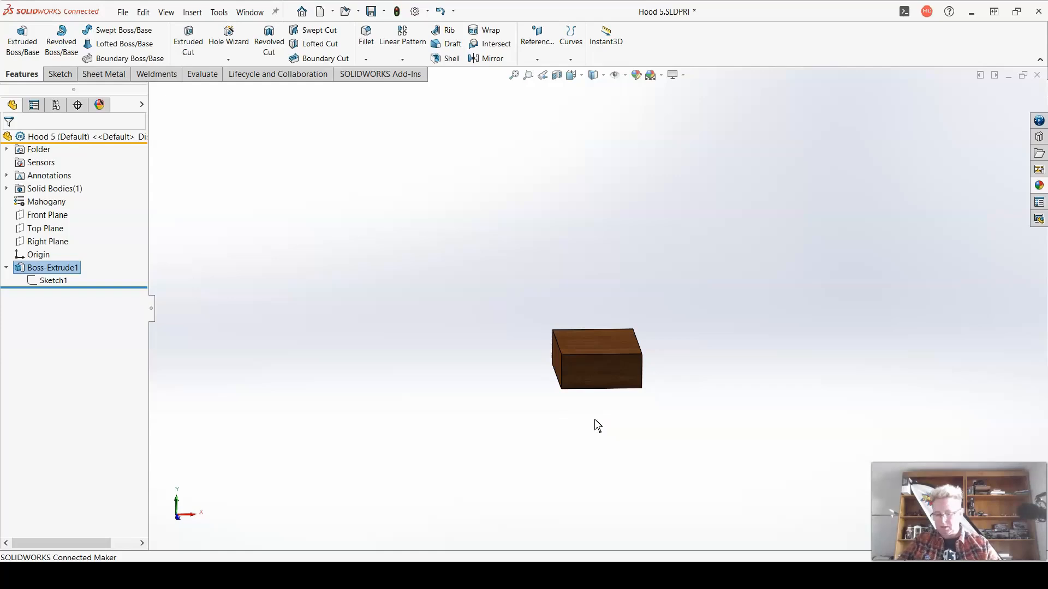
{"action": "left_click", "coordinate": [610, 335]}
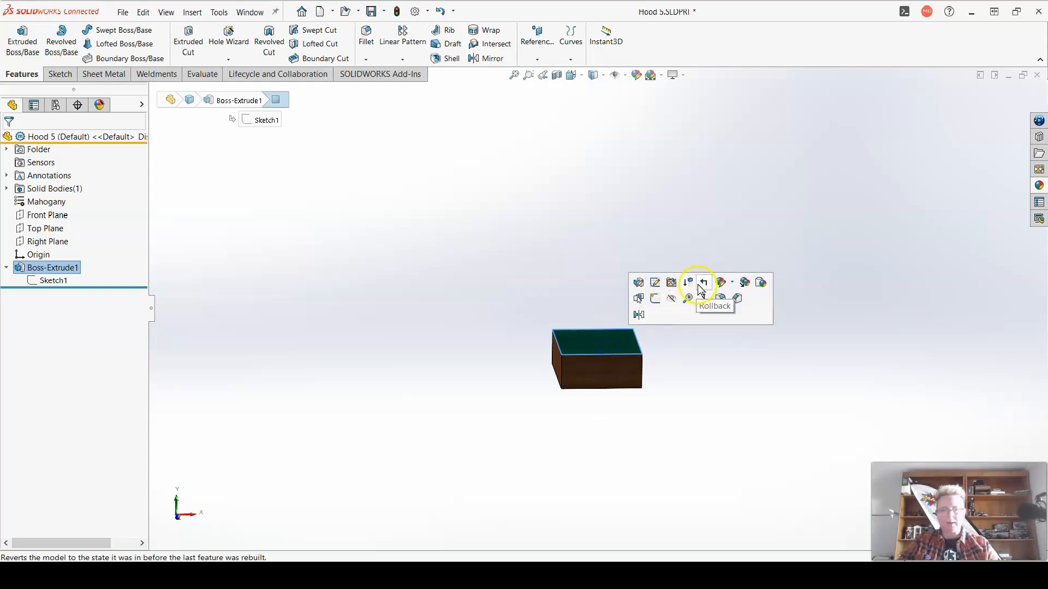
{"action": "left_click", "coordinate": [704, 303]}
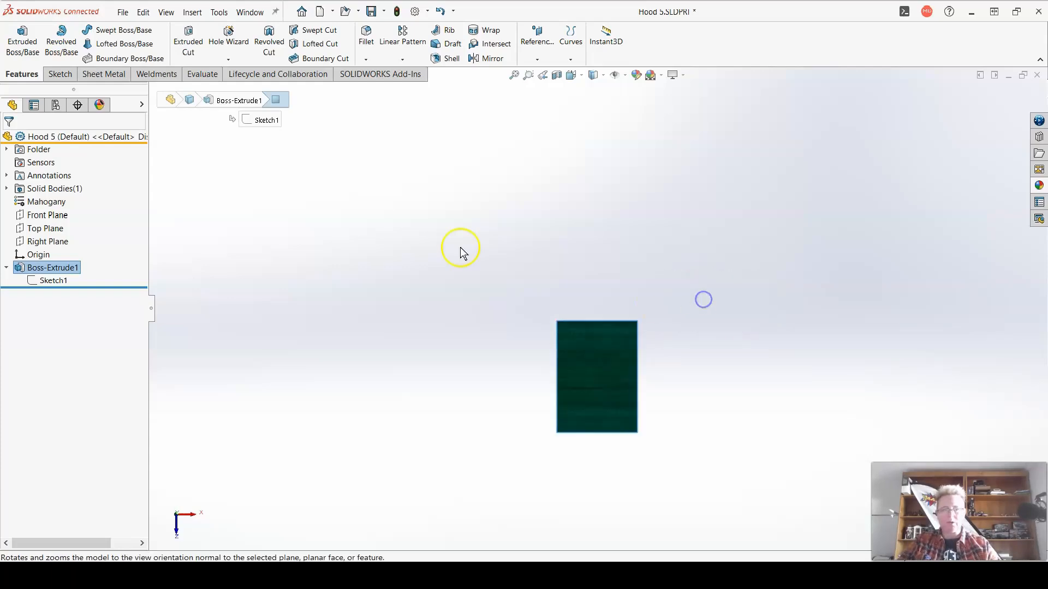
{"action": "left_click", "coordinate": [58, 74]}
{"action": "left_click", "coordinate": [18, 37]}
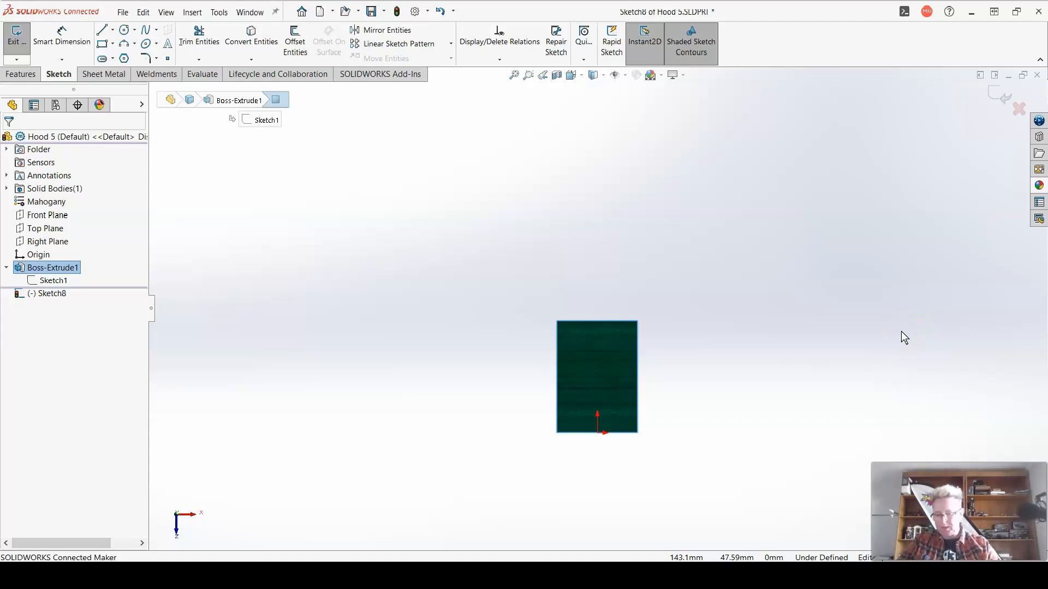
Sketch a corner rectangle with diagonal construction lines across the block's full width, about 37 mm long, within the top face
{"action": "scroll", "coordinate": [902, 332], "scroll_direction": "up", "scroll_amount": 3}
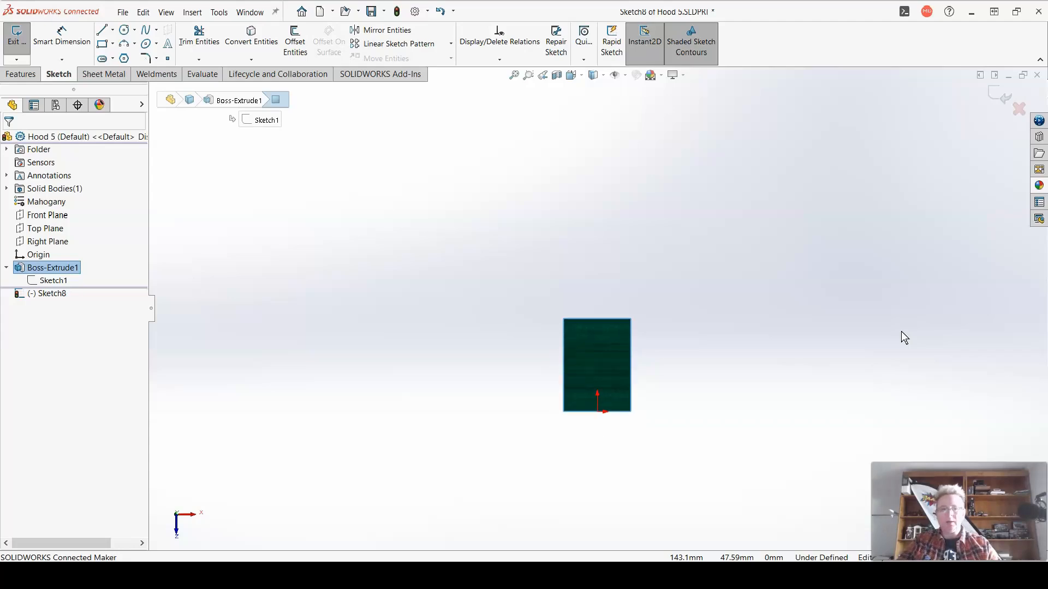
{"action": "scroll", "coordinate": [911, 334], "scroll_direction": "down", "scroll_amount": 3}
{"action": "scroll", "coordinate": [288, 291], "scroll_direction": "down", "scroll_amount": 3}
{"action": "scroll", "coordinate": [308, 350], "scroll_direction": "down", "scroll_amount": 1}
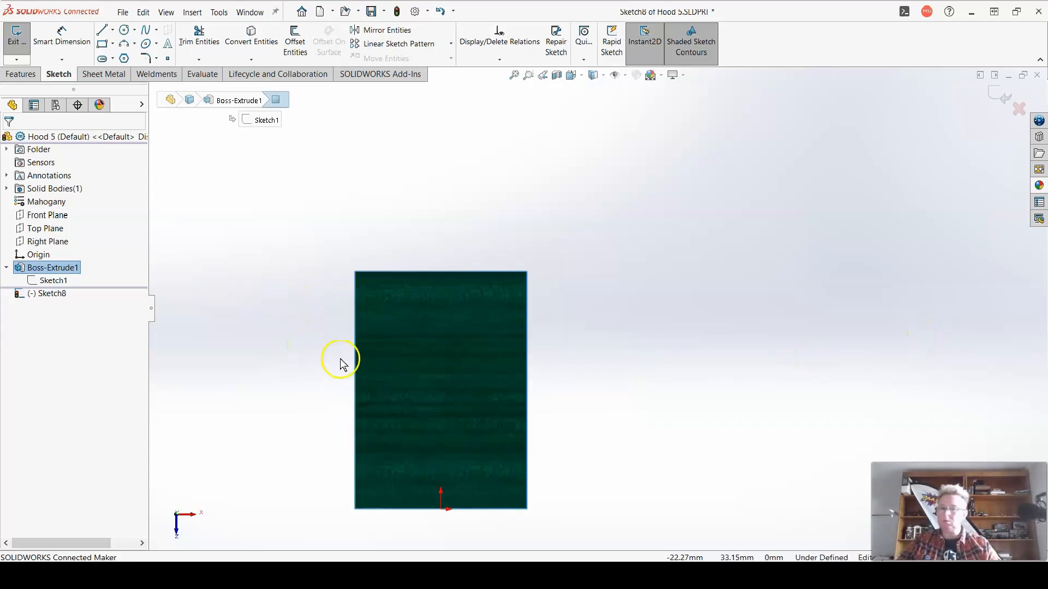
{"action": "left_click", "coordinate": [102, 43]}
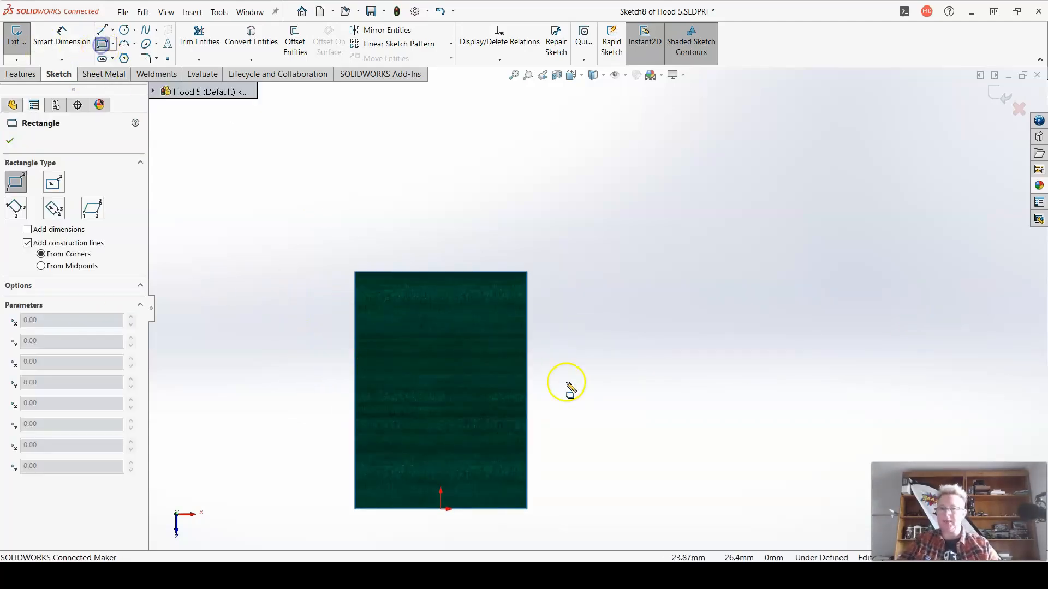
{"action": "left_click", "coordinate": [355, 298]}
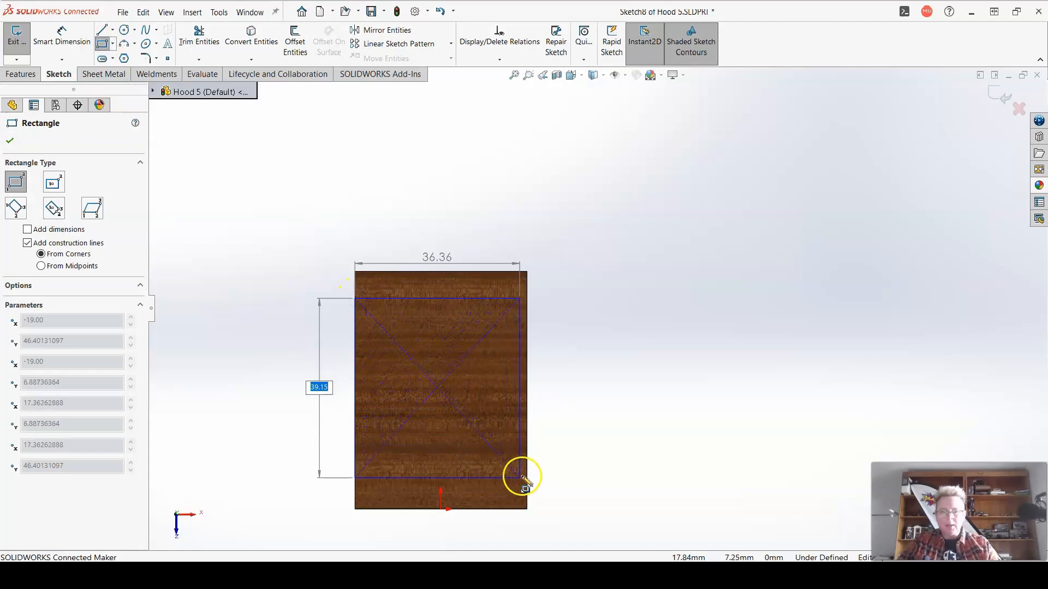
{"action": "left_click", "coordinate": [527, 467]}
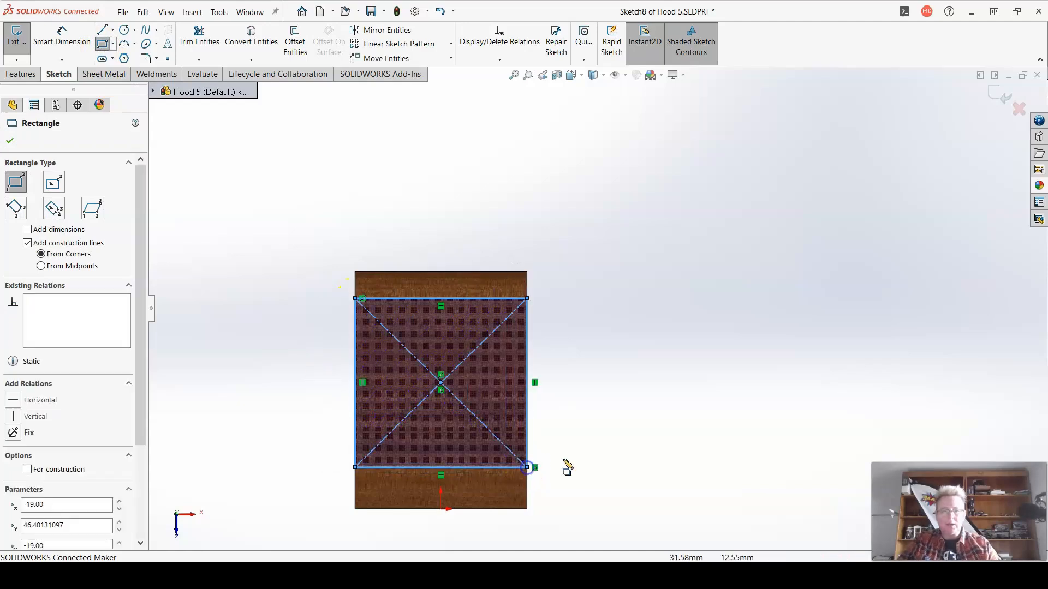
Dimension the rectangle's vertical side to 25.5 mm
{"action": "left_click", "coordinate": [54, 43]}
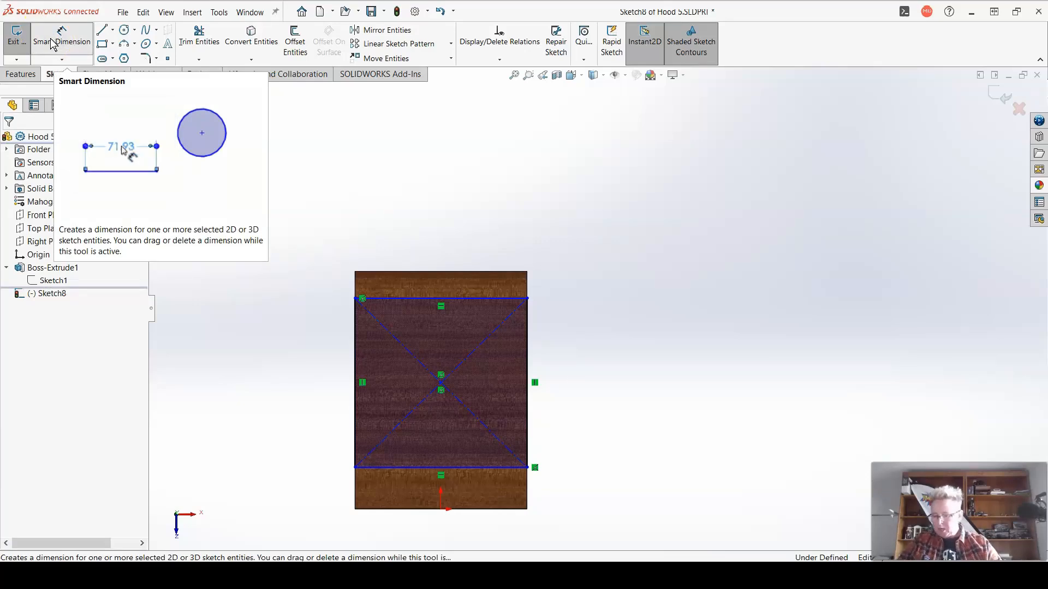
{"action": "left_click", "coordinate": [355, 339]}
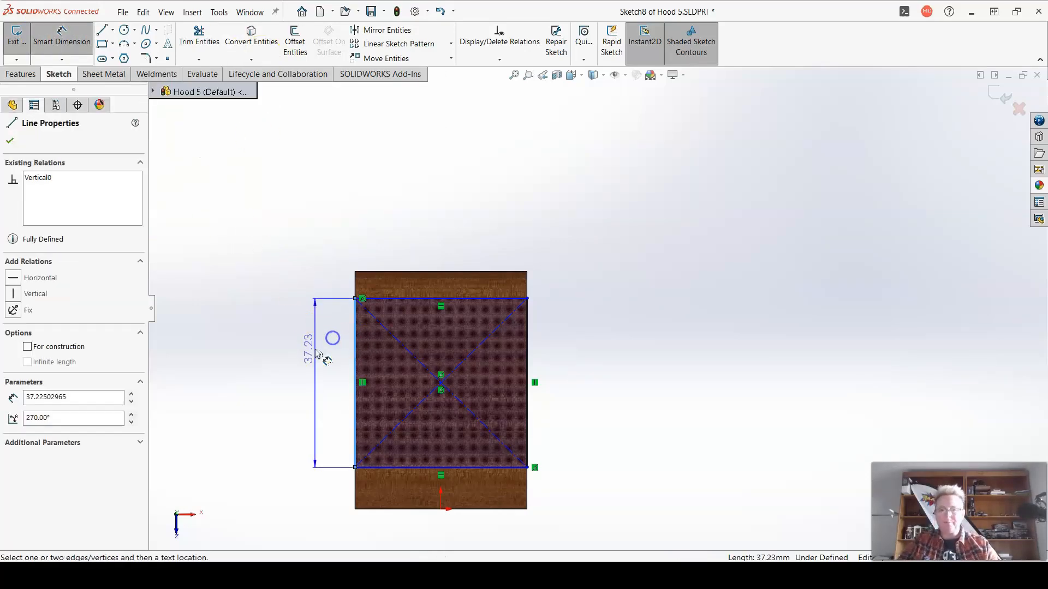
{"action": "left_click", "coordinate": [315, 351]}
{"action": "type", "text": "25."}
{"action": "key", "text": "Return"}
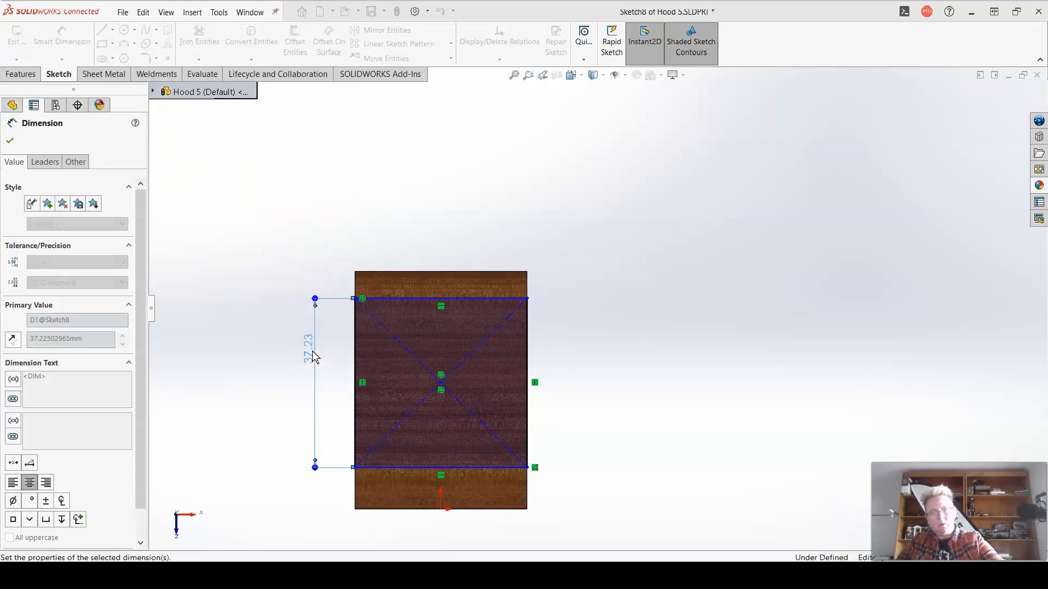
{"action": "left_click", "coordinate": [360, 323]}
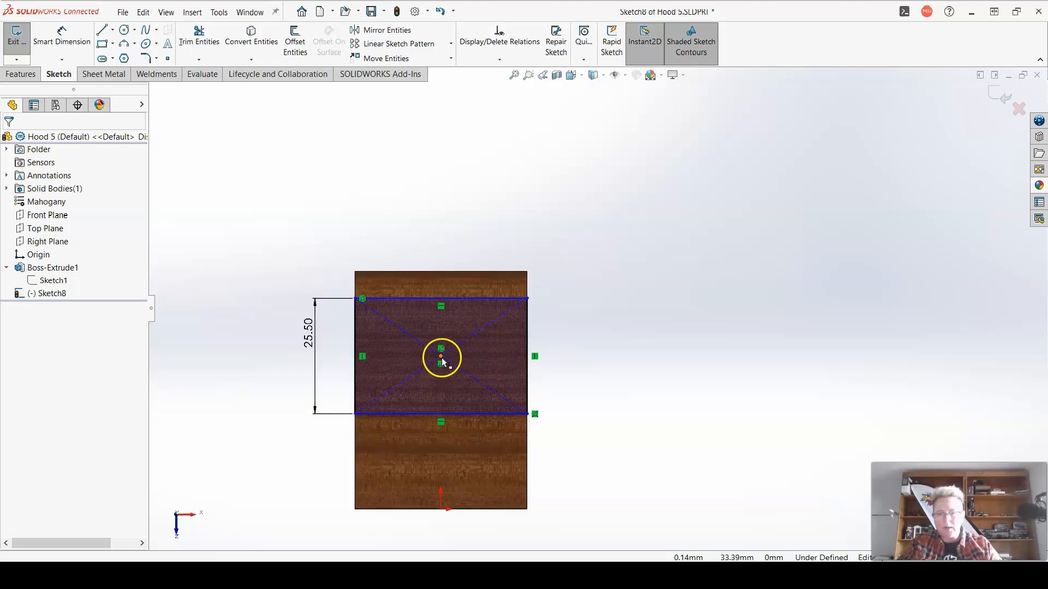
Move the rectangle by its centre beyond the block's rear edge and place a sketch point at the centre of the top face
{"action": "left_click_drag", "start_coordinate": [442, 361], "coordinate": [441, 206]}
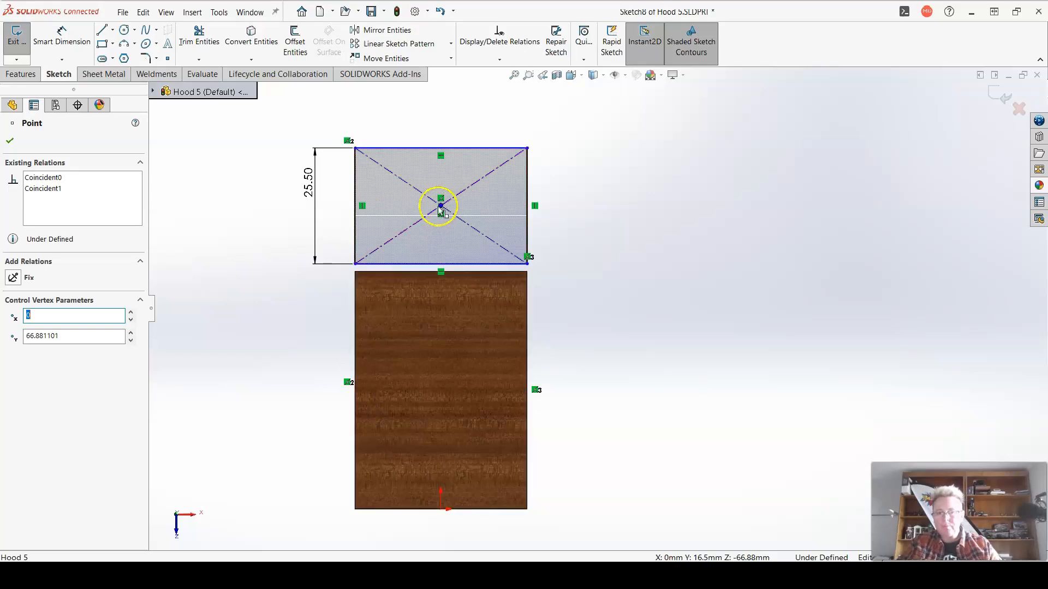
{"action": "left_click", "coordinate": [257, 330]}
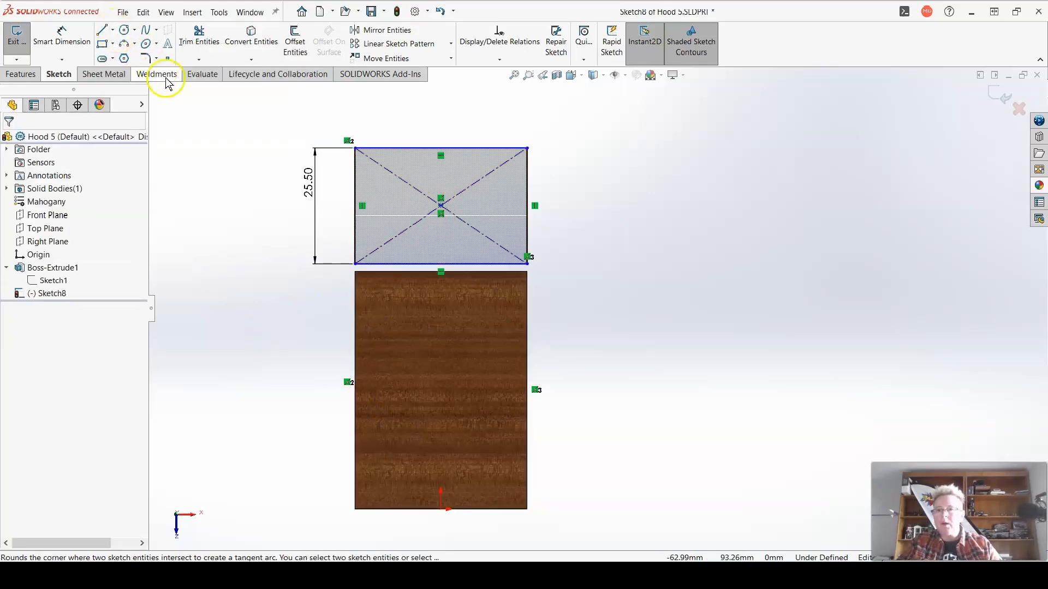
{"action": "left_click", "coordinate": [167, 59]}
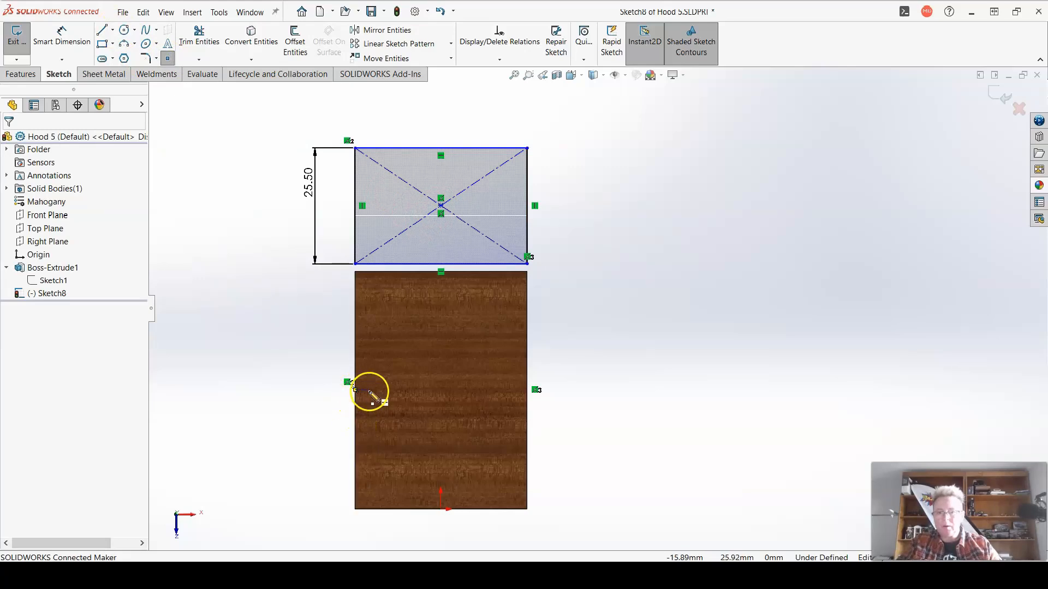
{"action": "left_click", "coordinate": [441, 390]}
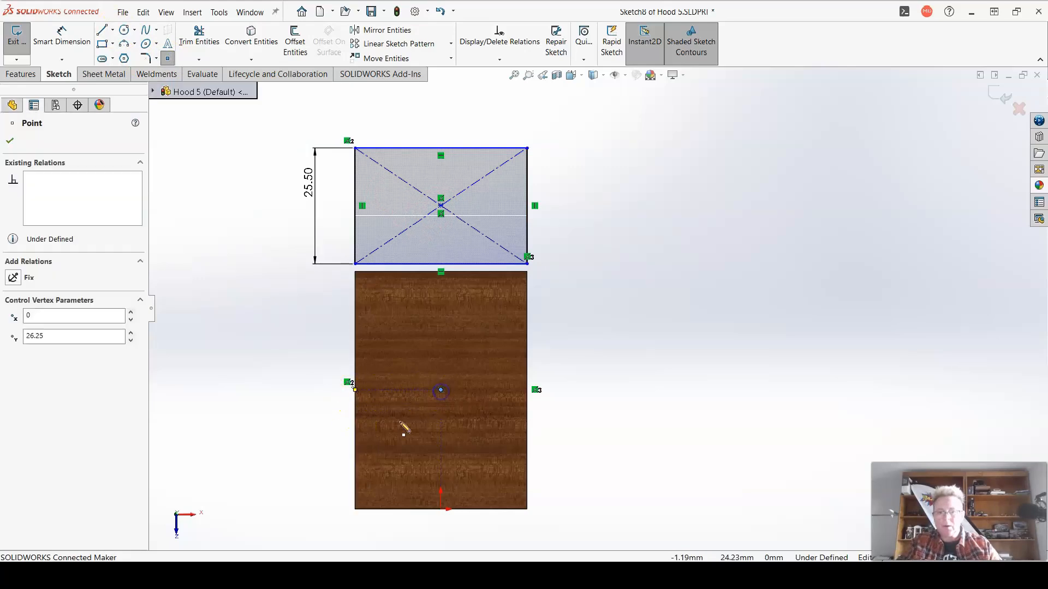
Try to make the rectangle's centre coincident with the sketch point on the block's top face, and undo that relation
{"action": "key", "text": "Escape"}
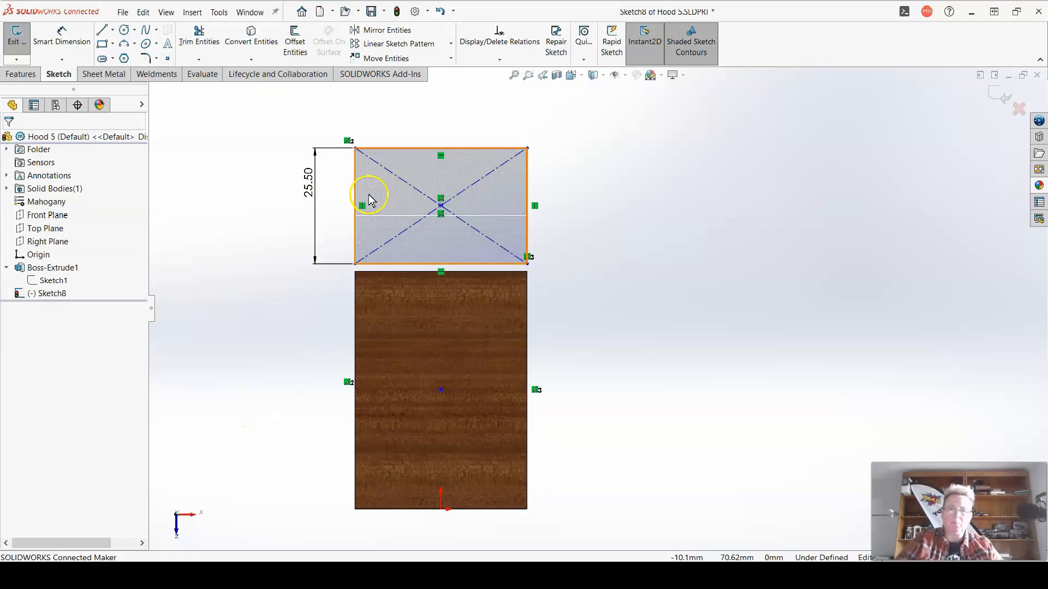
{"action": "left_click", "coordinate": [441, 205]}
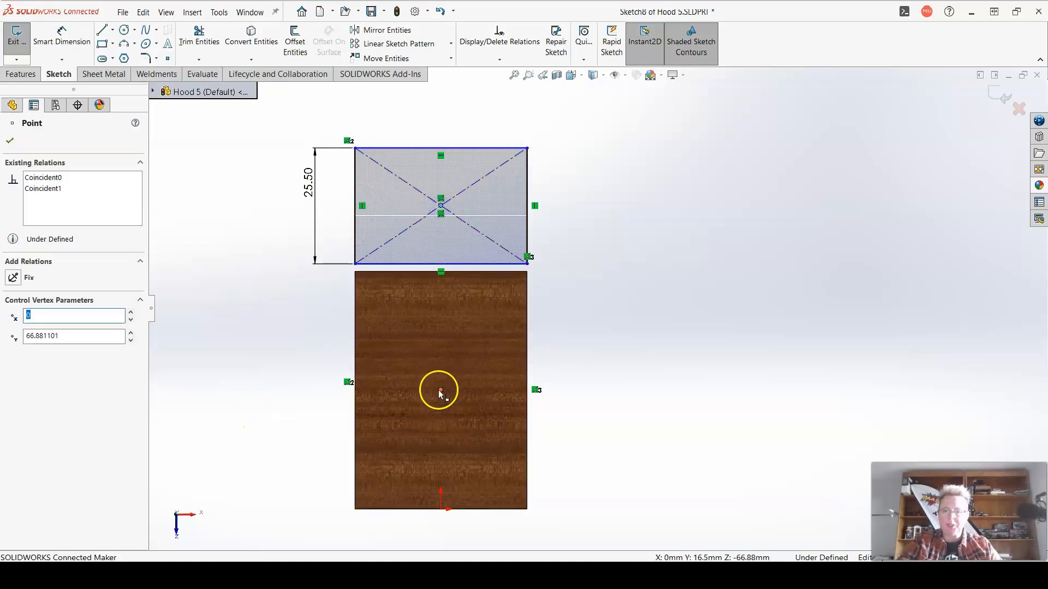
{"action": "left_click", "coordinate": [440, 391], "text": "ctrl"}
{"action": "left_click", "coordinate": [12, 366]}
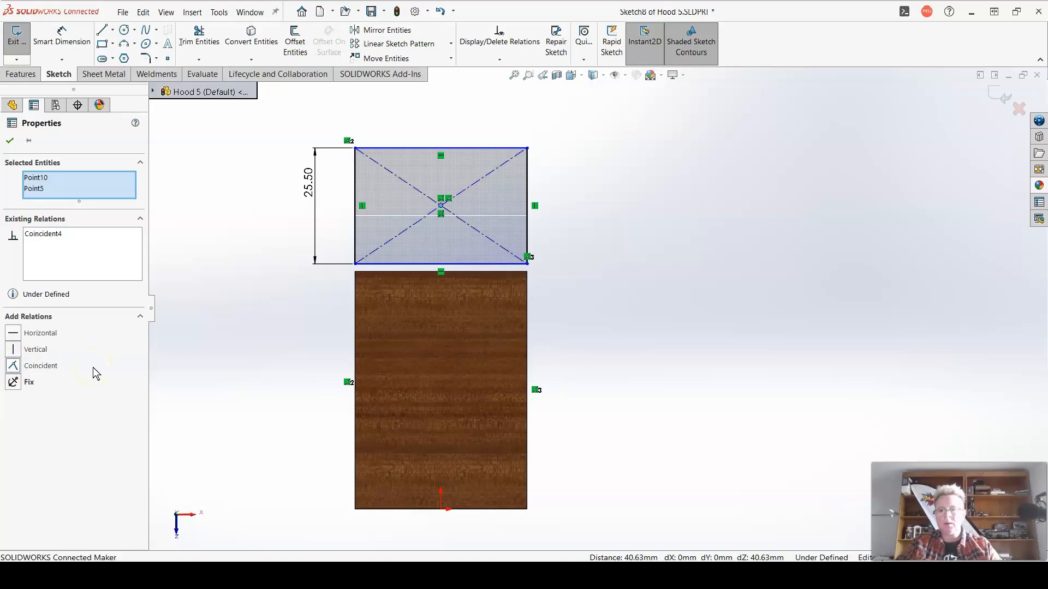
{"action": "key", "text": "ctrl+z"}
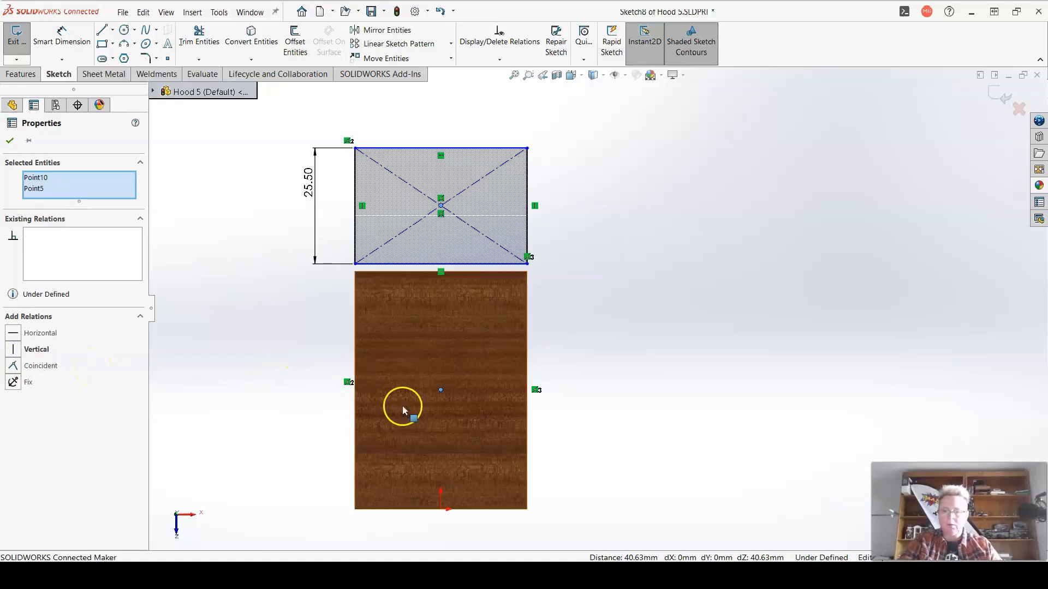
Fix the sketch point at the centre of the block's top face in place
{"action": "left_click", "coordinate": [717, 385]}
{"action": "left_click", "coordinate": [441, 390]}
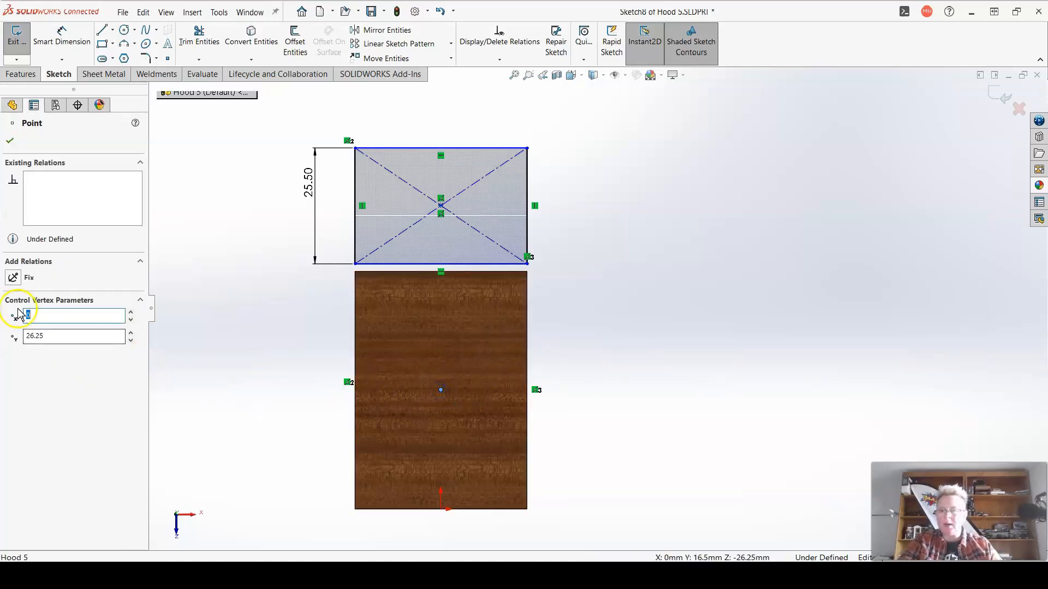
{"action": "left_click", "coordinate": [13, 278]}
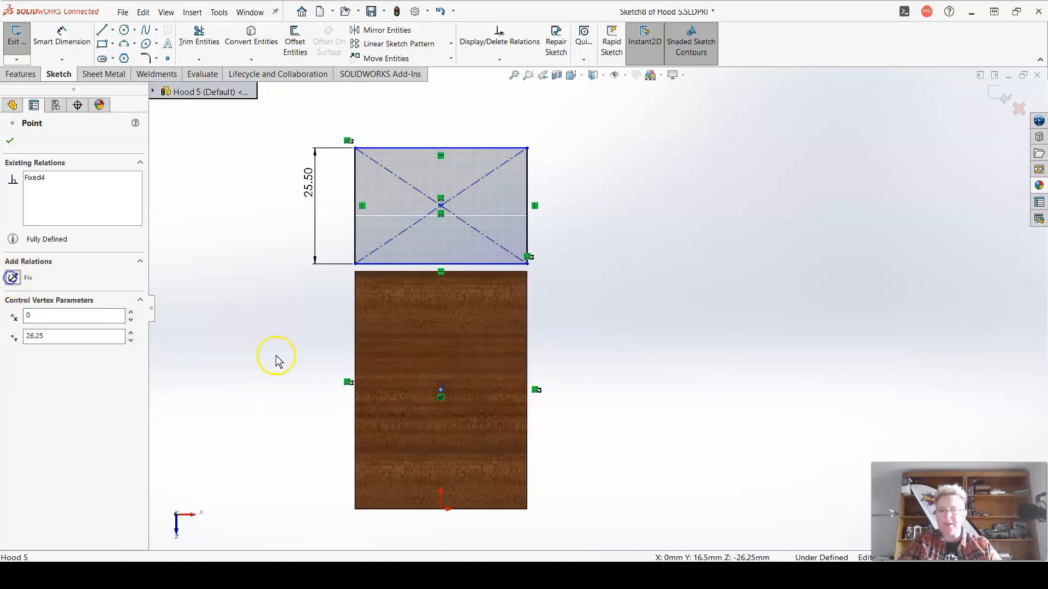
Make the rectangle's centre coincident with the fixed sketch point on the top face
{"action": "left_click", "coordinate": [440, 205]}
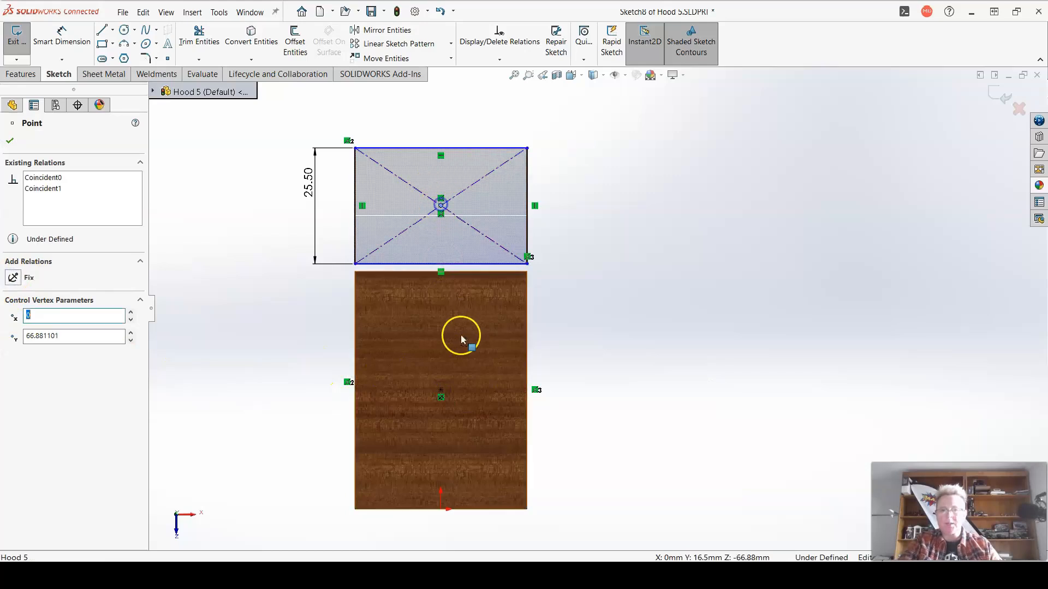
{"action": "left_click", "coordinate": [440, 392], "text": "ctrl"}
{"action": "left_click", "coordinate": [14, 366]}
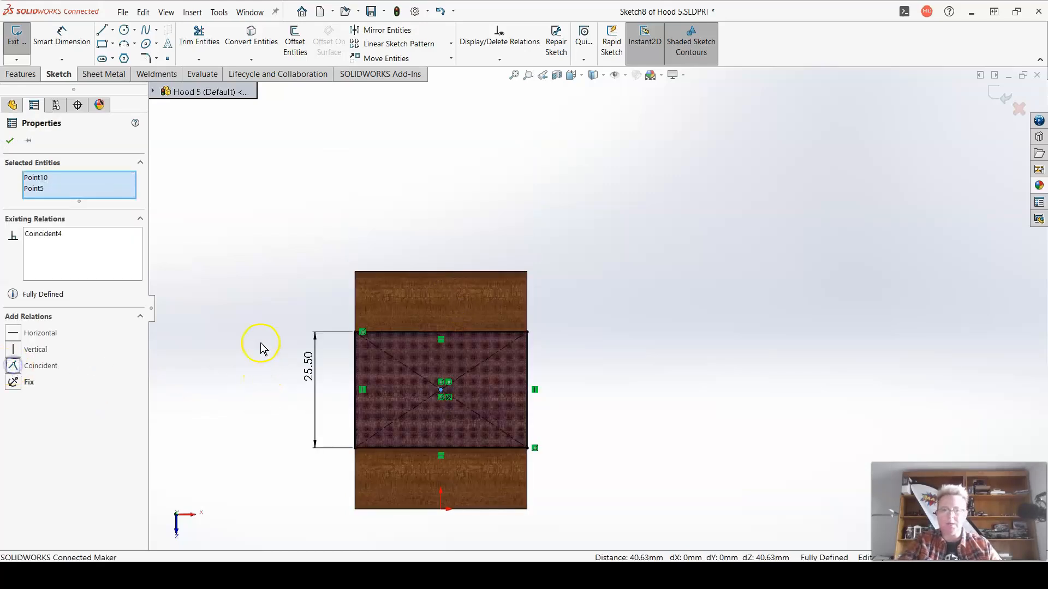
{"action": "left_click", "coordinate": [259, 279]}
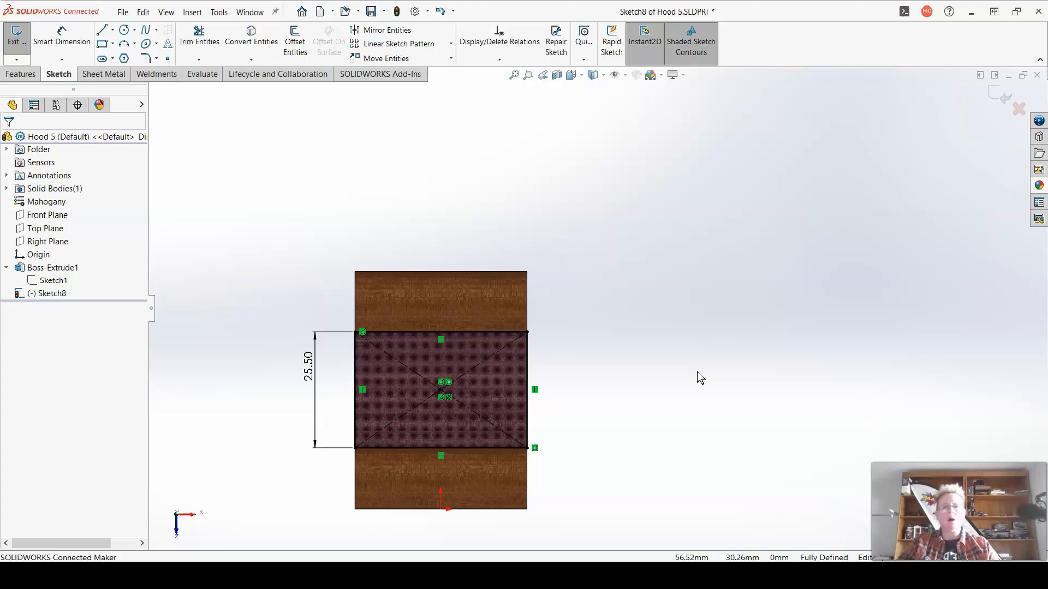
Extrude the rectangle as a blind 1.5 mm boss on the block's top face, merged with the block
{"action": "left_click", "coordinate": [21, 74]}
{"action": "left_click", "coordinate": [22, 38]}
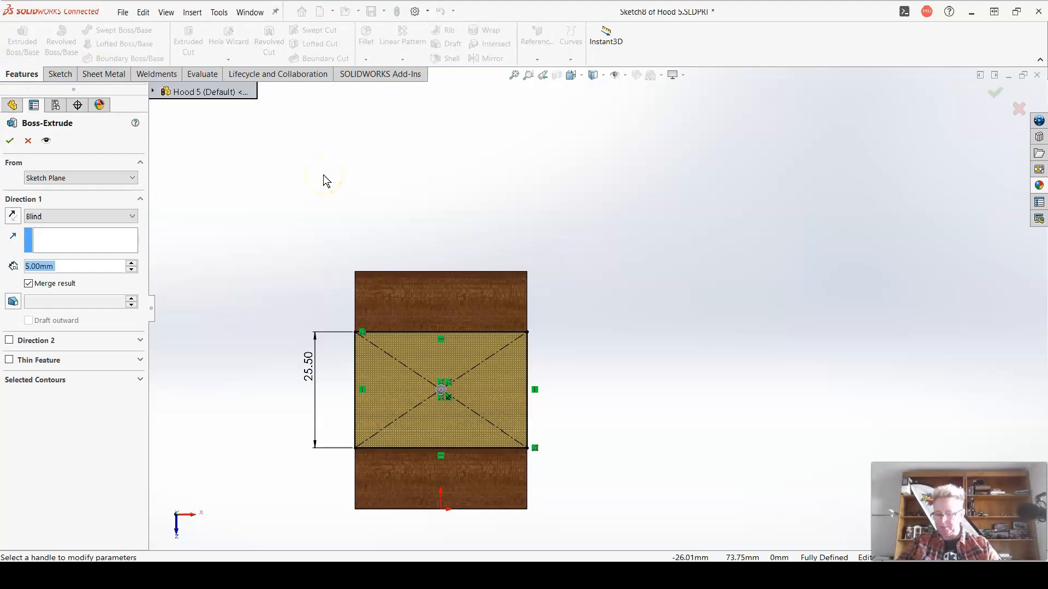
{"action": "type", "text": "1.5"}
{"action": "key", "text": "Return"}
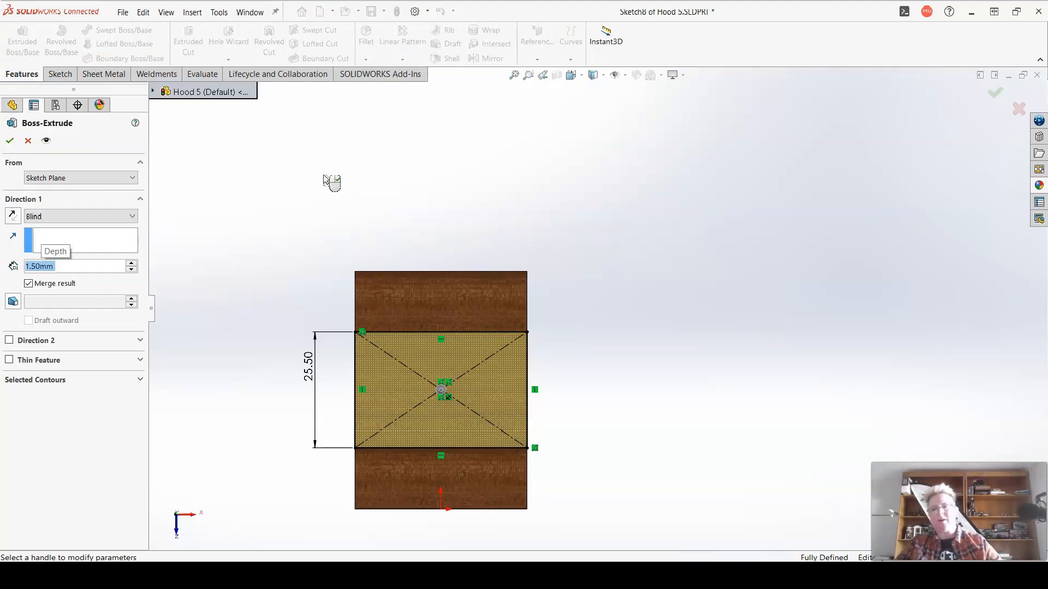
{"action": "left_click", "coordinate": [10, 141]}
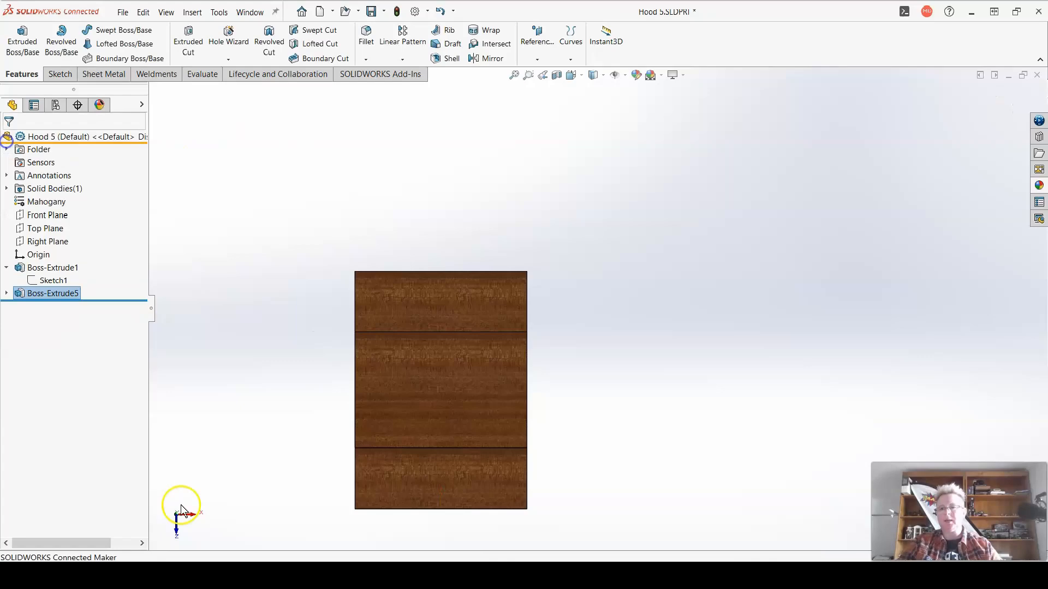
Edit the base block's sketch, set its 52.5 mm length to 35 mm, and exit the sketch
{"action": "left_click", "coordinate": [57, 281]}
{"action": "left_click", "coordinate": [64, 244]}
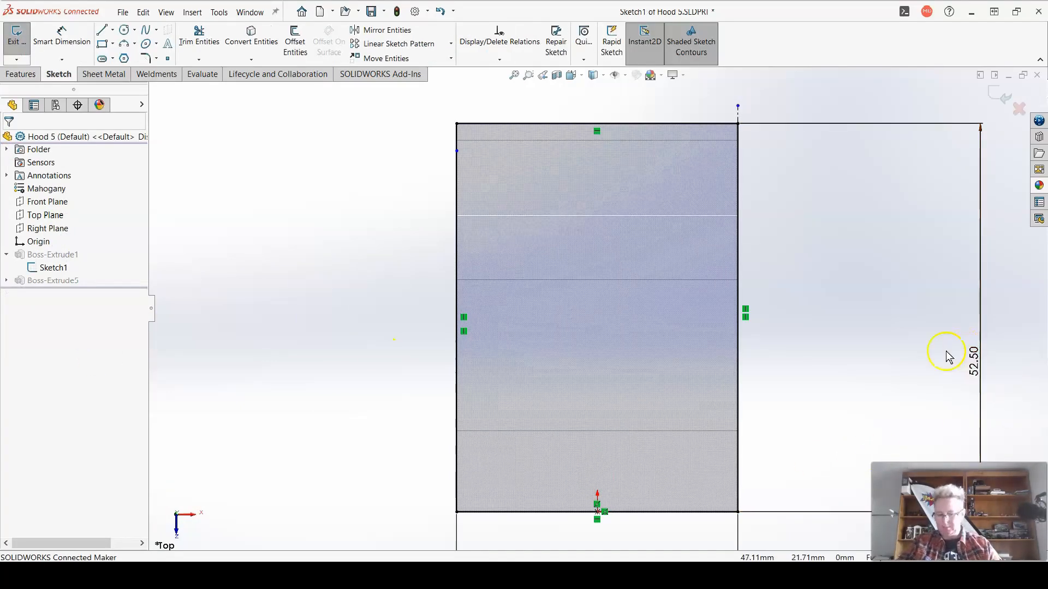
{"action": "double_click", "coordinate": [974, 363]}
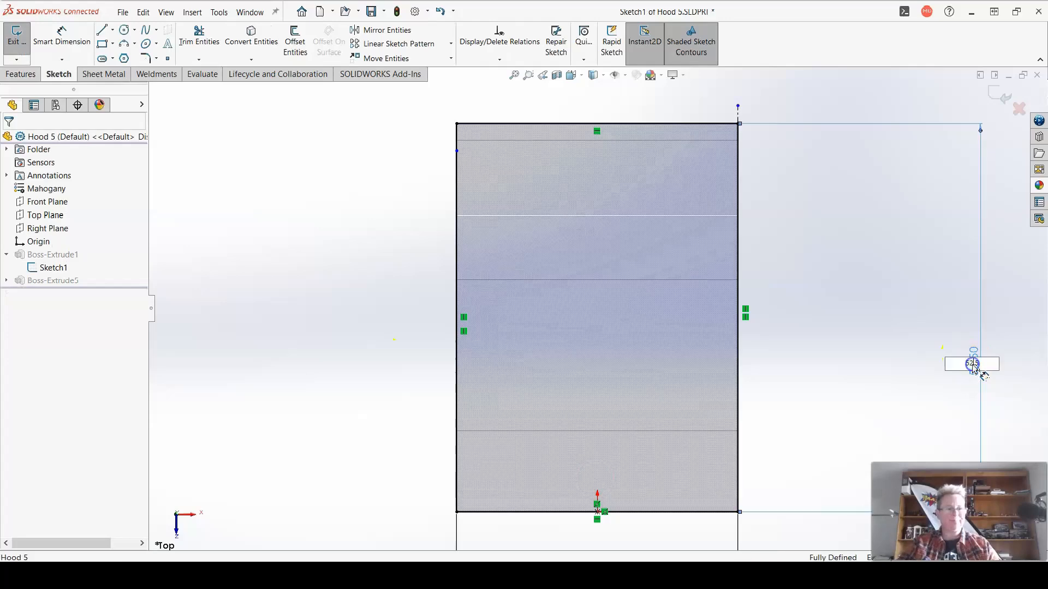
{"action": "type", "text": "5"}
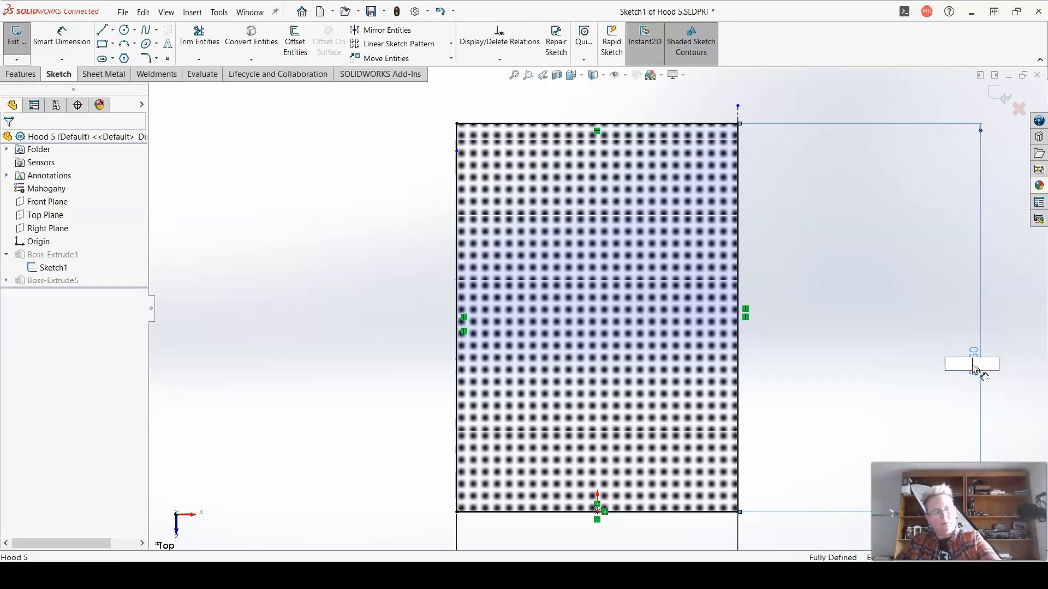
{"action": "type", "text": "5"}
{"action": "key", "text": "Return"}
{"action": "left_click", "coordinate": [901, 366]}
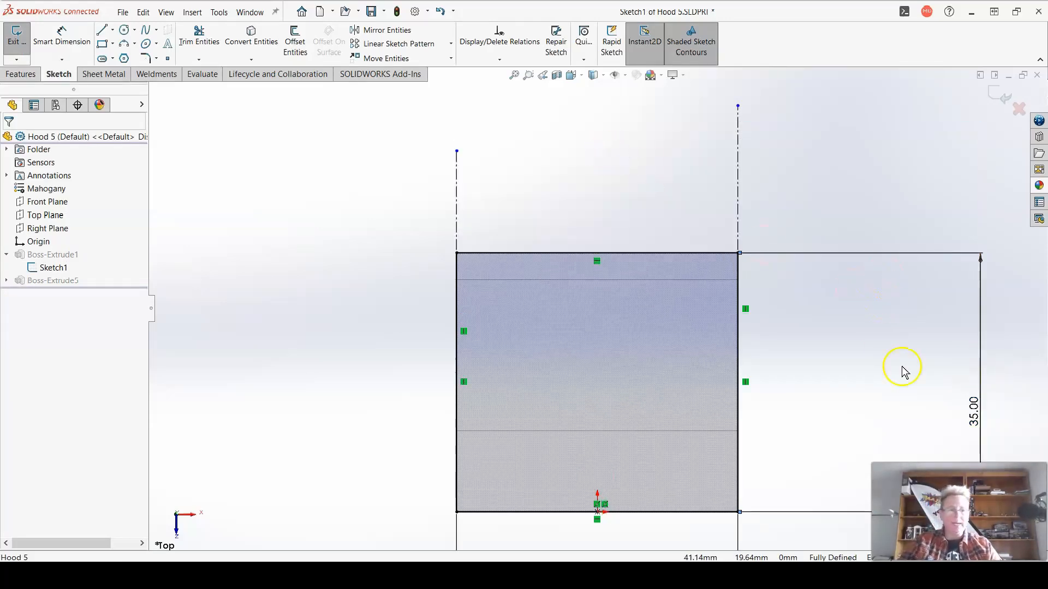
{"action": "scroll", "coordinate": [904, 386], "scroll_direction": "down", "scroll_amount": 3}
{"action": "scroll", "coordinate": [806, 436], "scroll_direction": "up", "scroll_amount": 4}
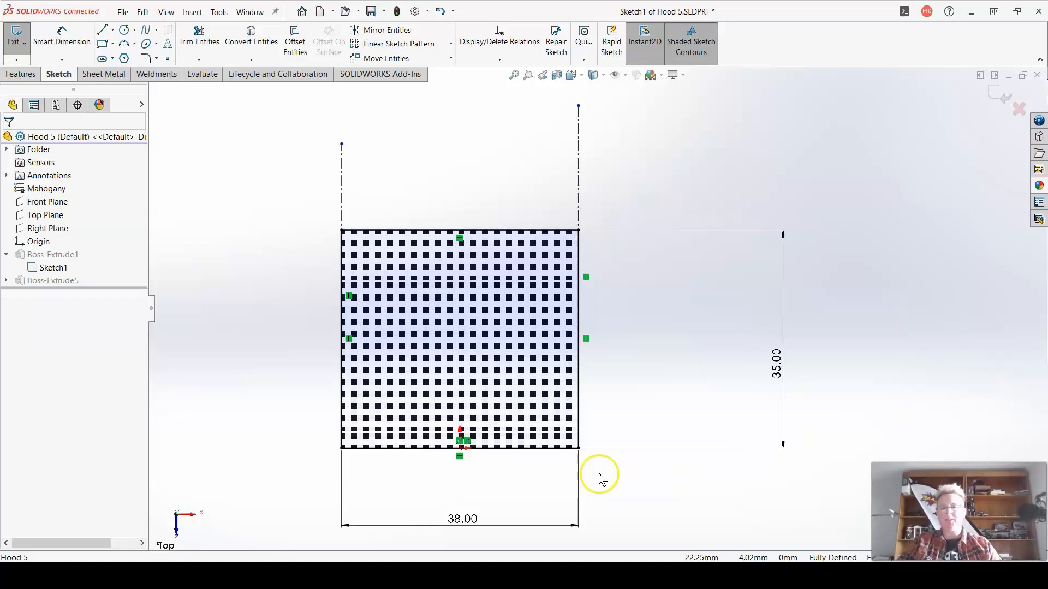
{"action": "left_click", "coordinate": [17, 44]}
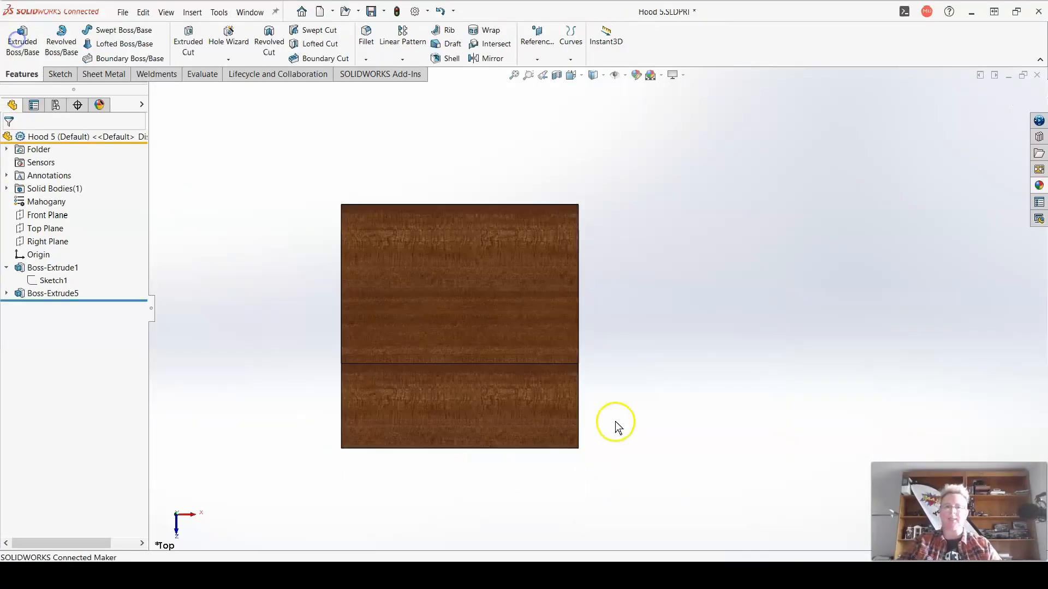
In the raised boss's sketch, delete the fixed relation at the rectangle's centre and move the rectangle fully within the block's top face
{"action": "left_click", "coordinate": [44, 283]}
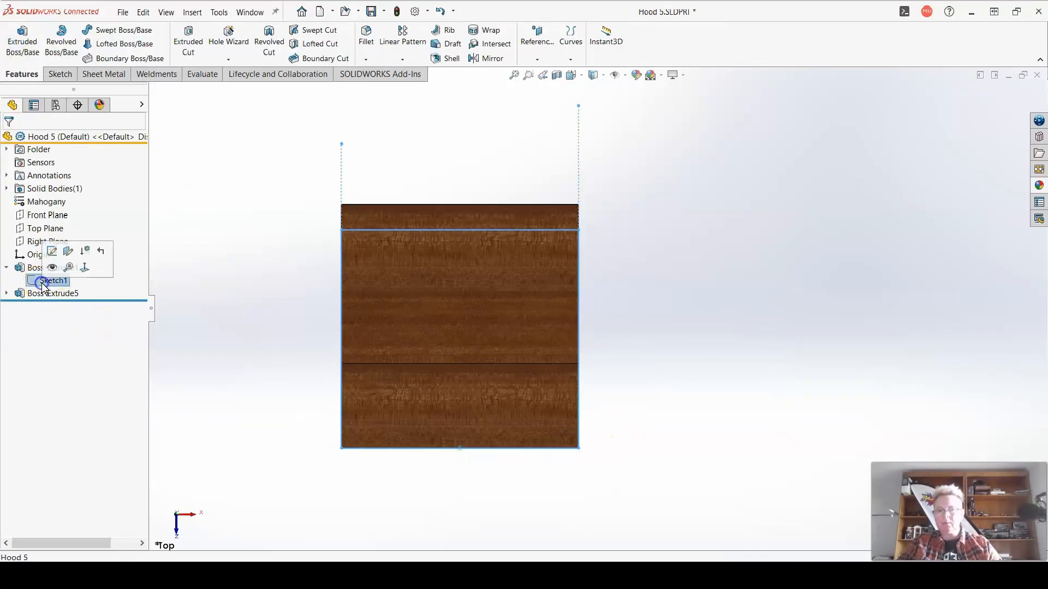
{"action": "left_click", "coordinate": [6, 293]}
{"action": "left_click", "coordinate": [56, 295]}
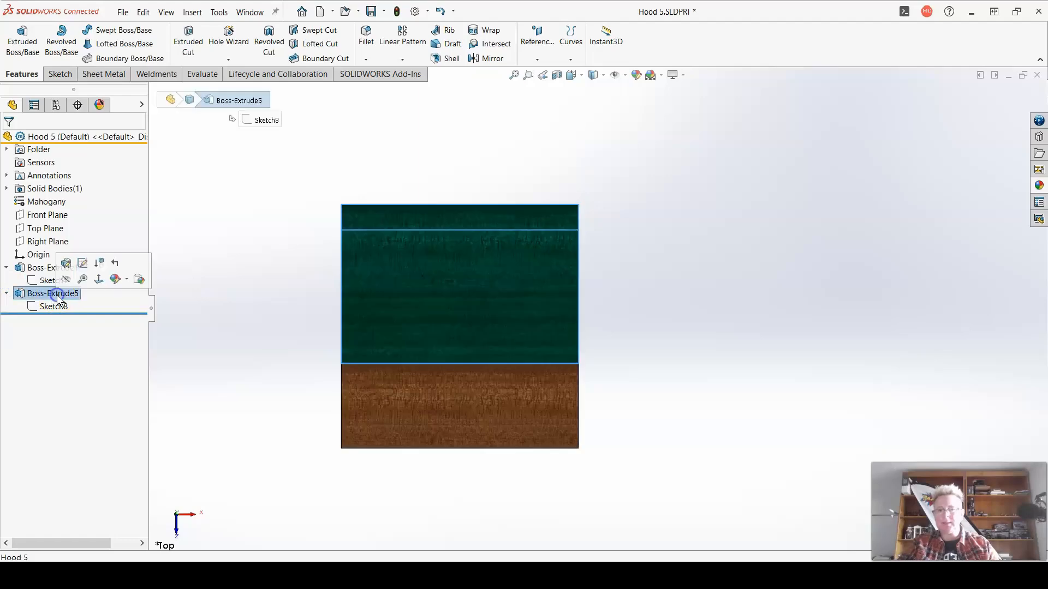
{"action": "left_click", "coordinate": [54, 304]}
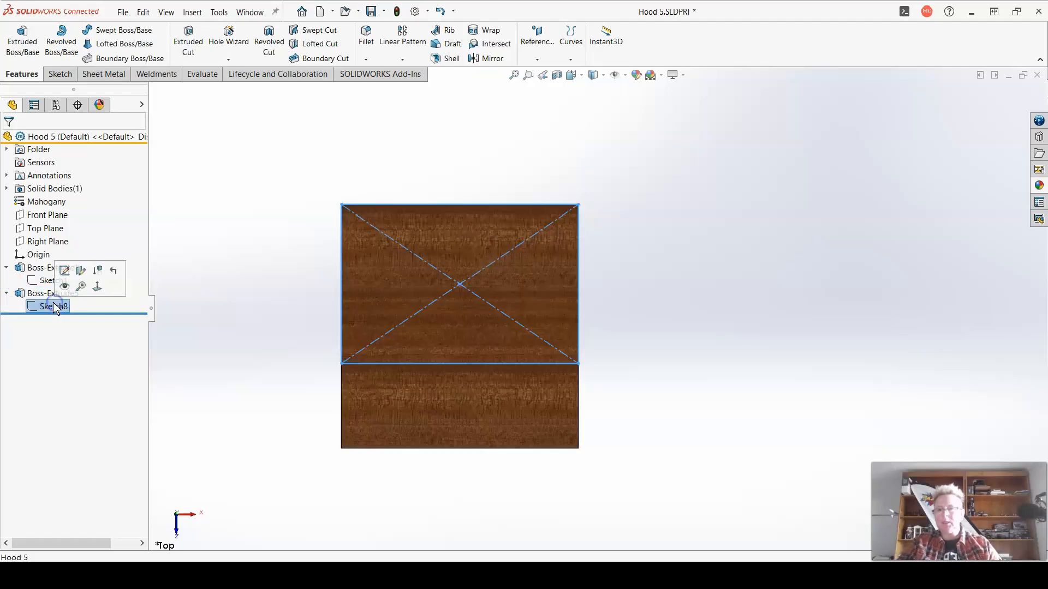
{"action": "left_click", "coordinate": [64, 271]}
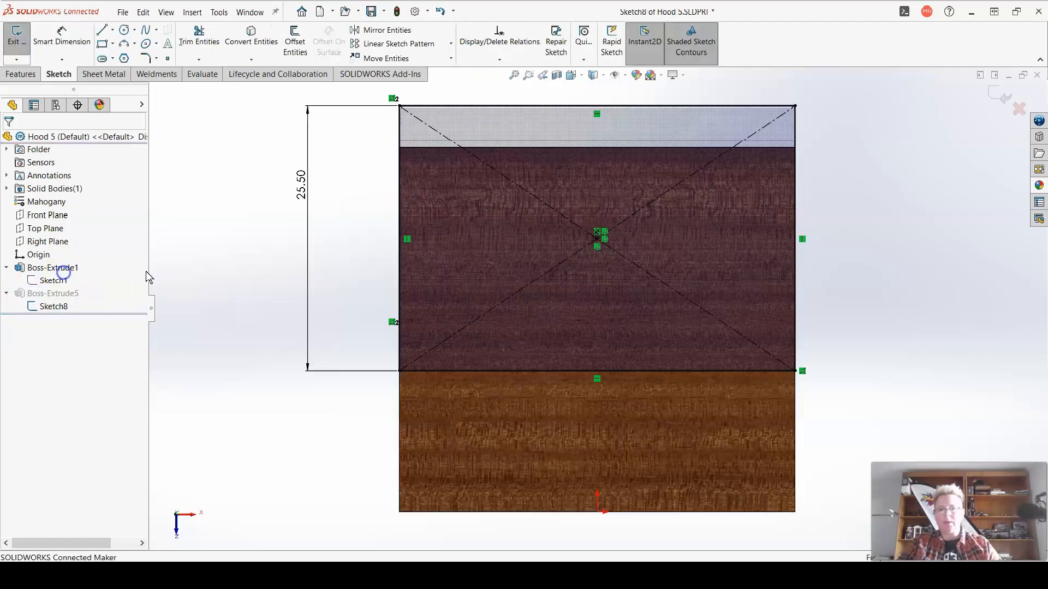
{"action": "left_click", "coordinate": [597, 234]}
{"action": "key", "text": "Delete"}
{"action": "left_click", "coordinate": [597, 237]}
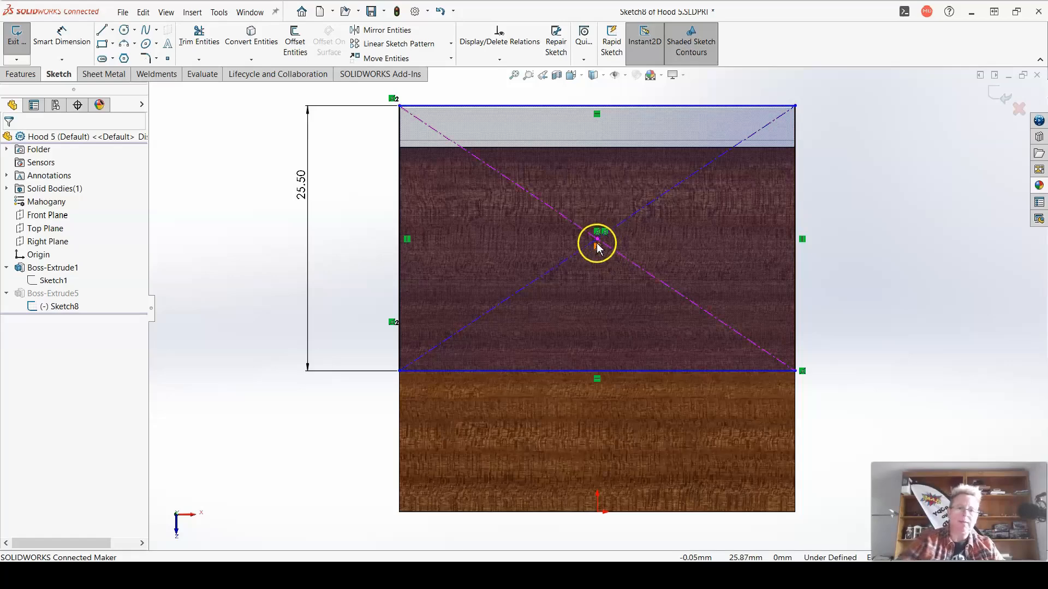
{"action": "mouse_move", "coordinate": [598, 240]}
{"action": "left_mouse_down"}
{"action": "mouse_move", "coordinate": [602, 146]}
{"action": "mouse_move", "coordinate": [602, 445]}
{"action": "mouse_move", "coordinate": [588, 178]}
{"action": "mouse_move", "coordinate": [614, 352]}
{"action": "mouse_move", "coordinate": [622, 332]}
{"action": "left_mouse_up"}
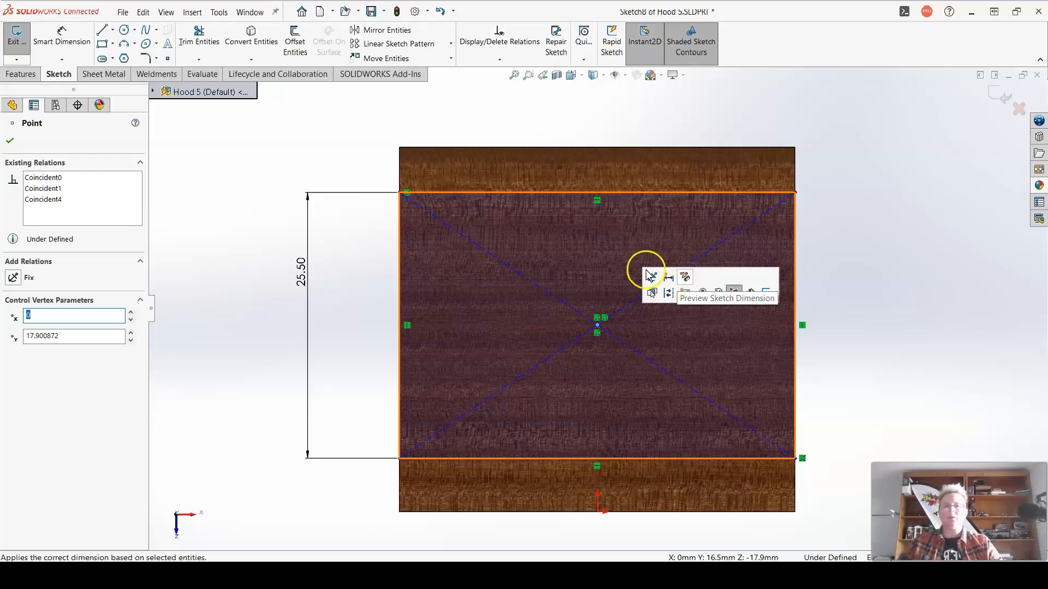
{"action": "left_click", "coordinate": [668, 277]}
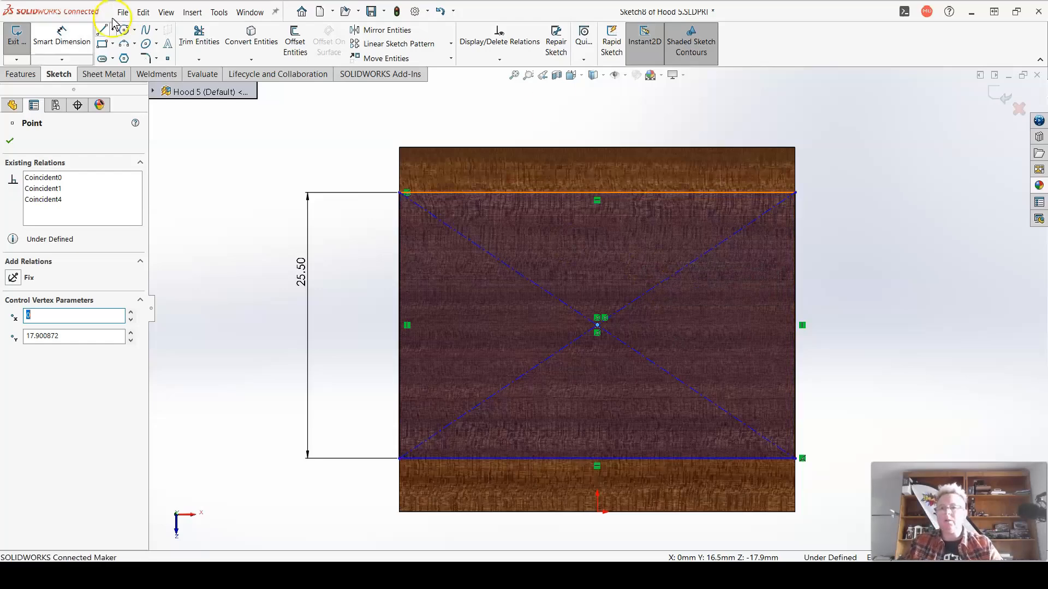
{"action": "left_click", "coordinate": [519, 194]}
{"action": "left_click", "coordinate": [525, 163]}
{"action": "left_click", "coordinate": [594, 257]}
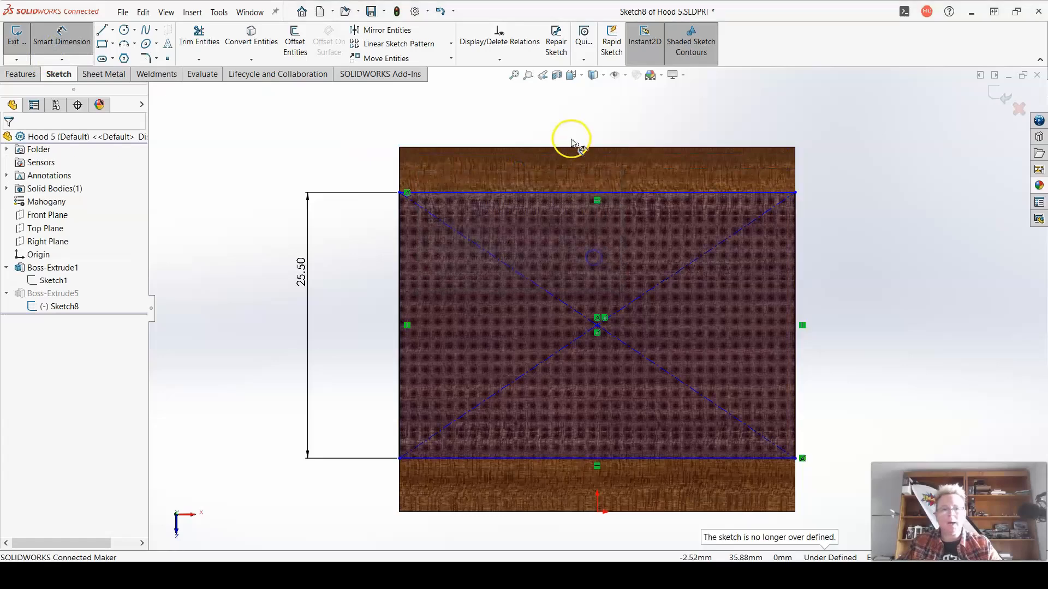
Dimension the distance from the block's rear edge to the rectangle's rear side as 8.75 mm
{"action": "left_click", "coordinate": [569, 146]}
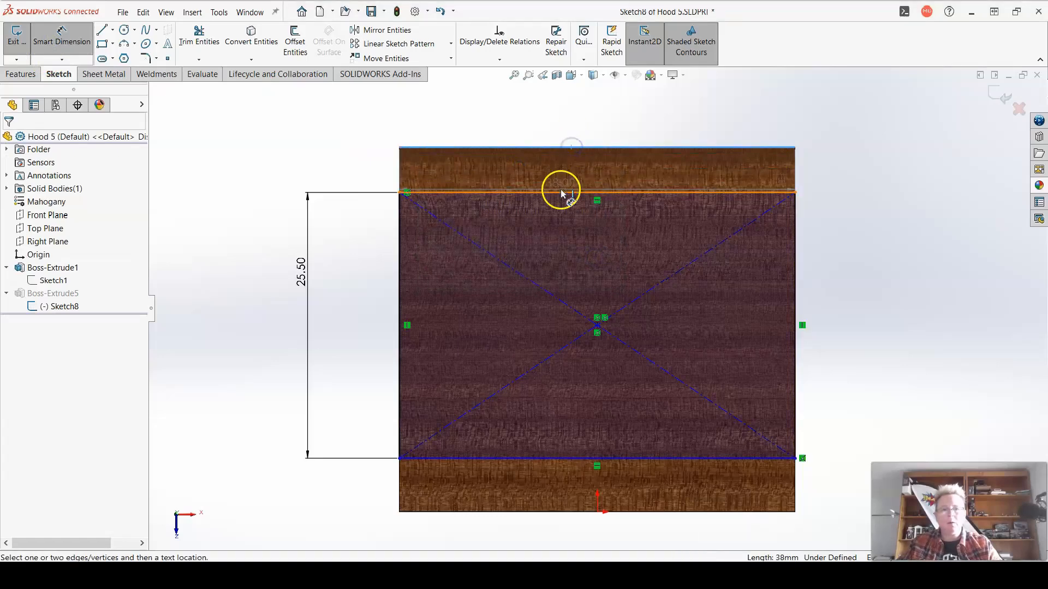
{"action": "left_click", "coordinate": [567, 192]}
{"action": "left_click", "coordinate": [882, 191]}
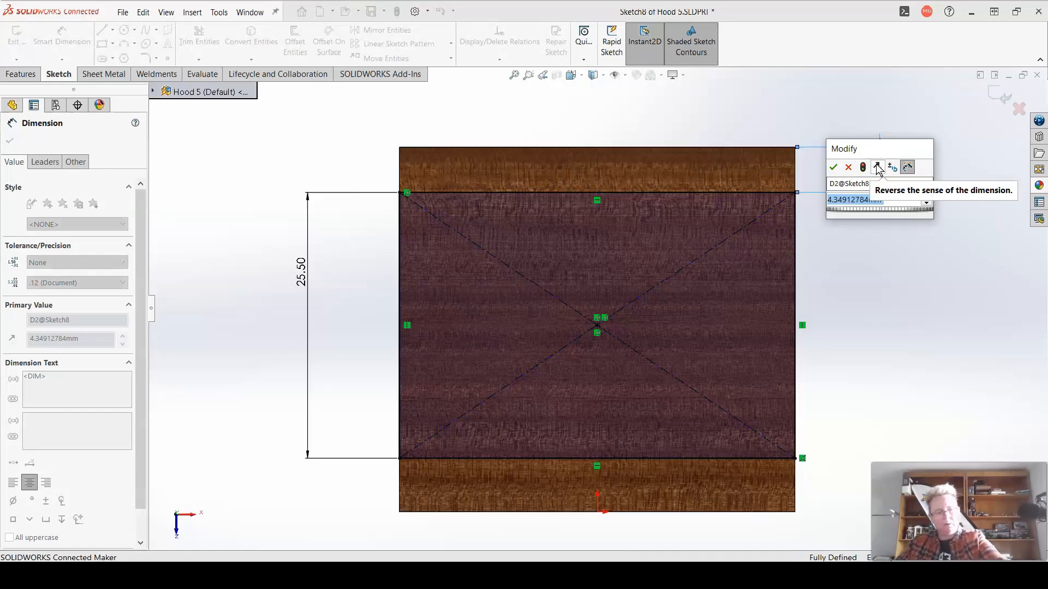
{"action": "type", "text": "8.75"}
{"action": "key", "text": "Return"}
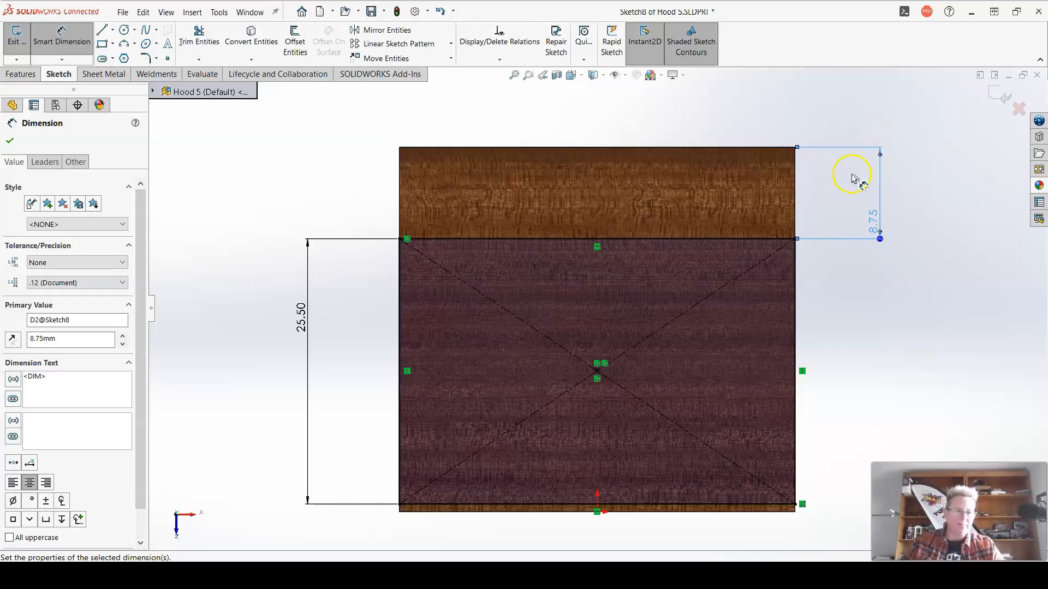
Set the distance between the block's rear edge and the rectangle to 4.75 mm and exit the sketch
{"action": "double_click", "coordinate": [875, 223]}
{"action": "type", "text": "4.75"}
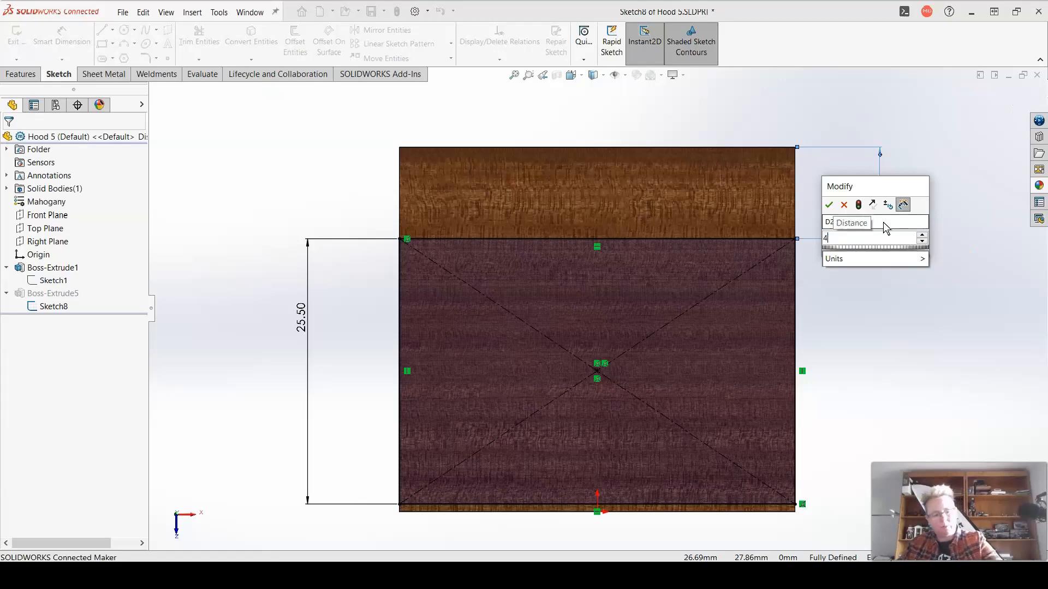
{"action": "key", "text": "Return"}
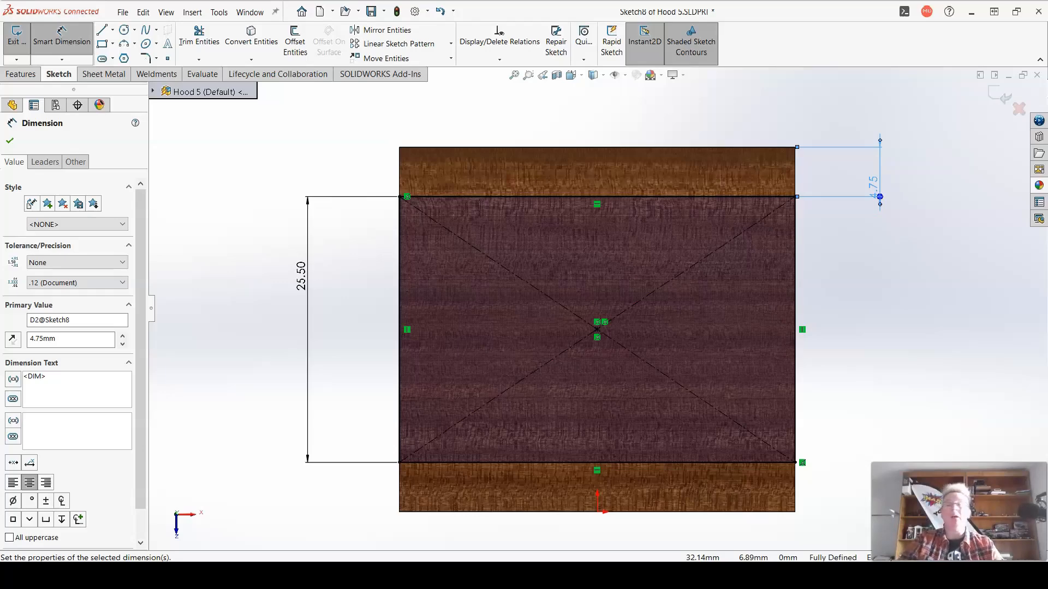
{"action": "left_click", "coordinate": [16, 41]}
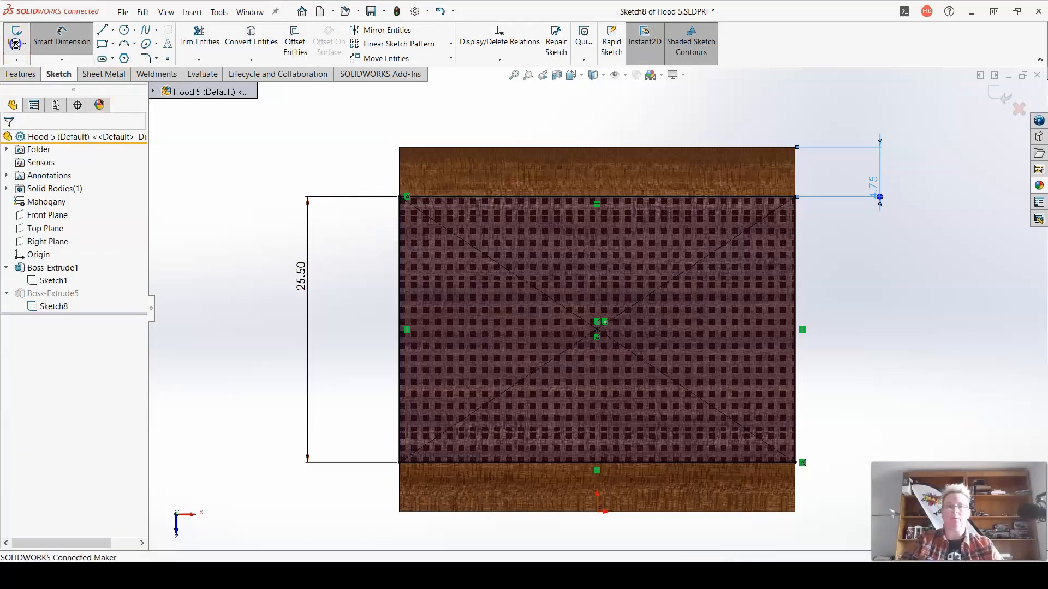
Fillet the base block's two long top edges, beside the raised boss, with a 4.5 mm radius
{"action": "middle_click_drag", "start_coordinate": [519, 480], "coordinate": [577, 377]}
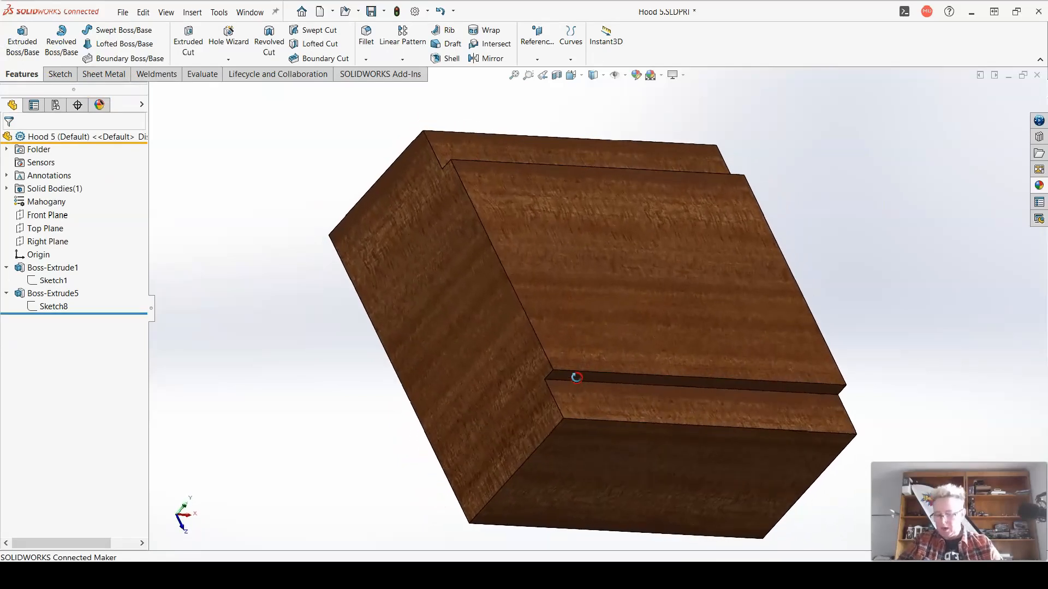
{"action": "left_click", "coordinate": [692, 426]}
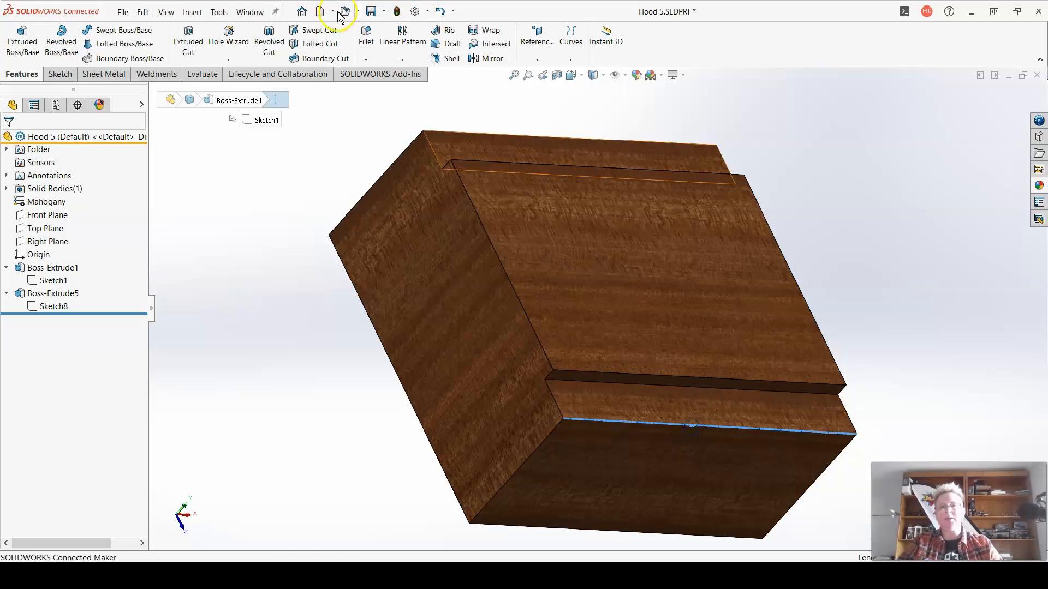
{"action": "left_click", "coordinate": [365, 38]}
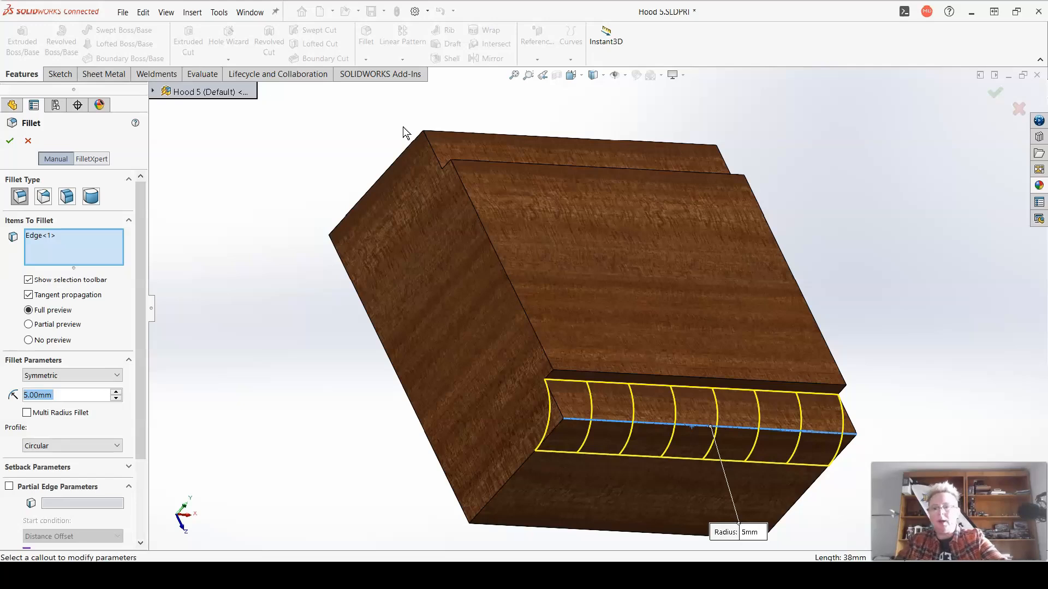
{"action": "type", "text": "3/1"}
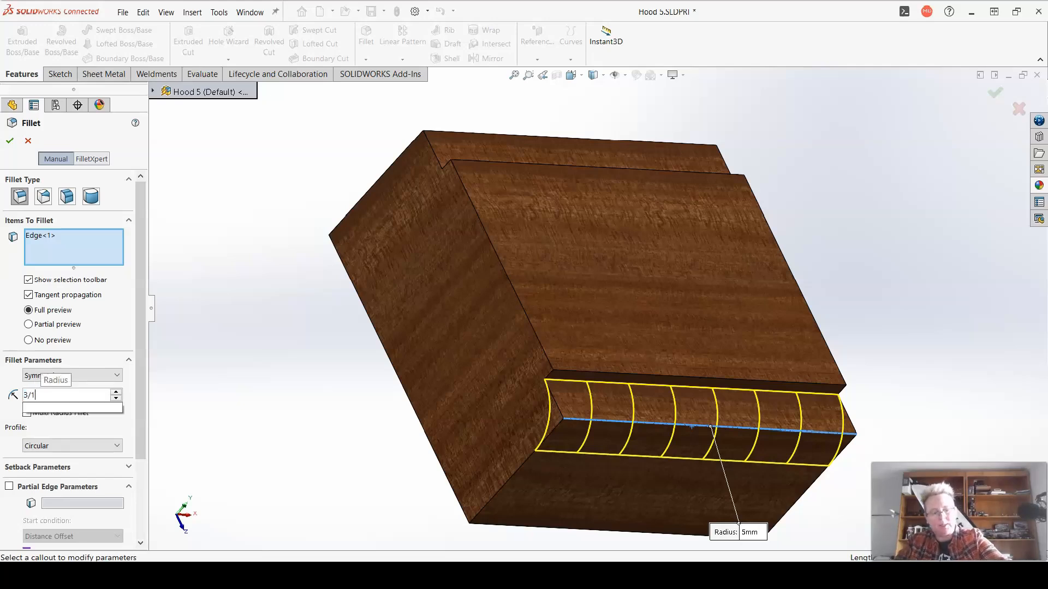
{"action": "type", "text": "6in"}
{"action": "key", "text": "Return"}
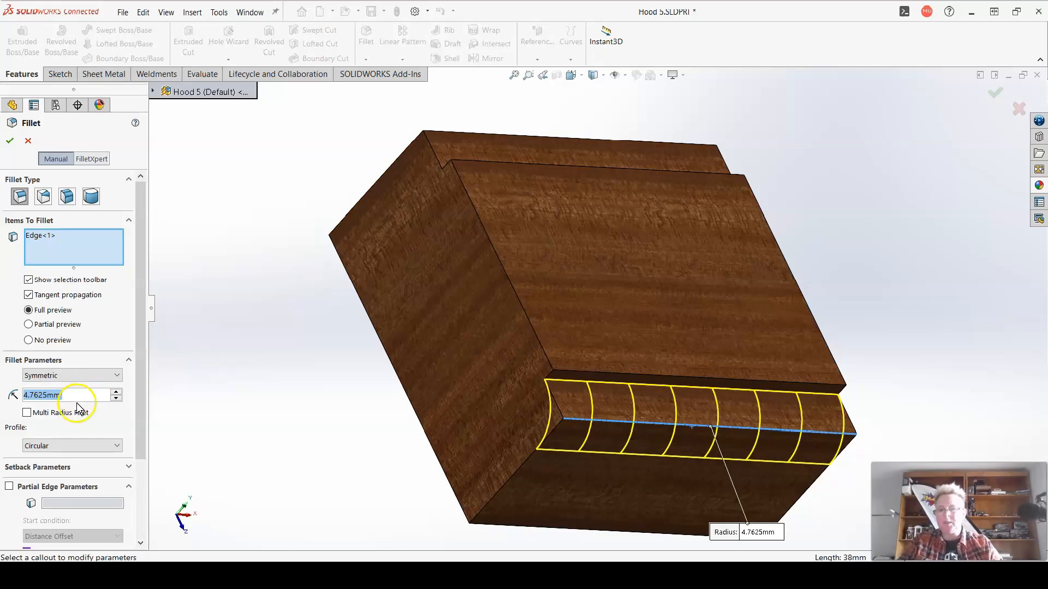
{"action": "type", "text": "4.5"}
{"action": "key", "text": "Return"}
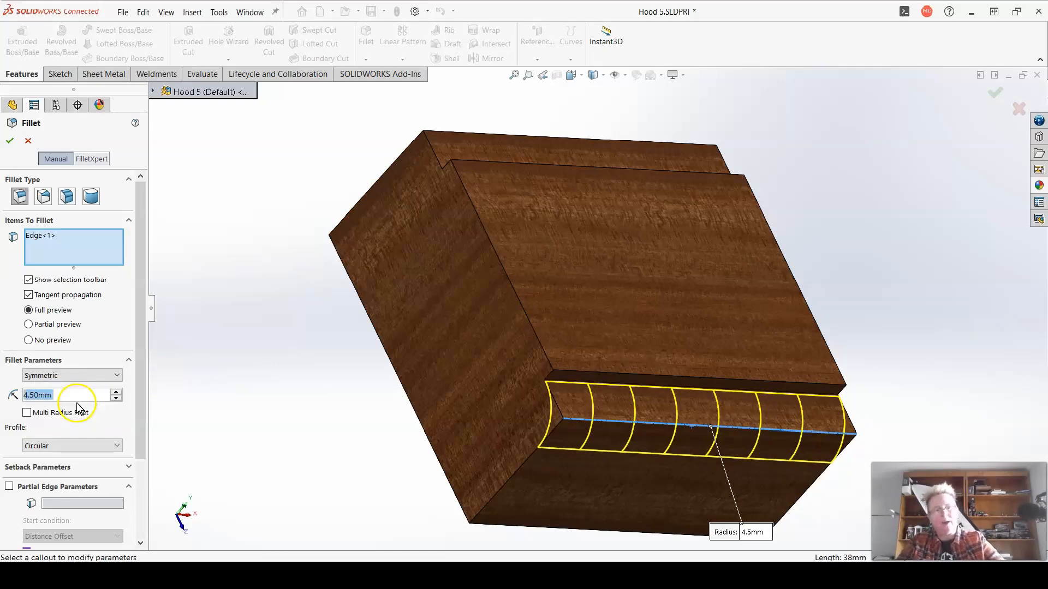
{"action": "left_click", "coordinate": [480, 134]}
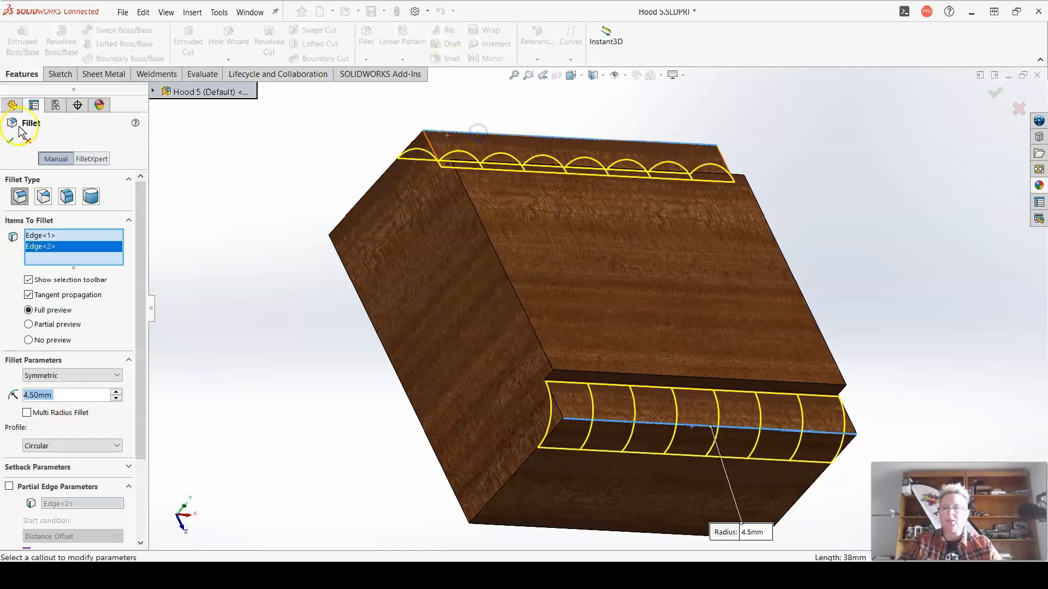
{"action": "left_click", "coordinate": [9, 142]}
Examine the filleted block from both long sides, including the Back and Front views
{"action": "middle_click_drag", "start_coordinate": [596, 415], "coordinate": [671, 377]}
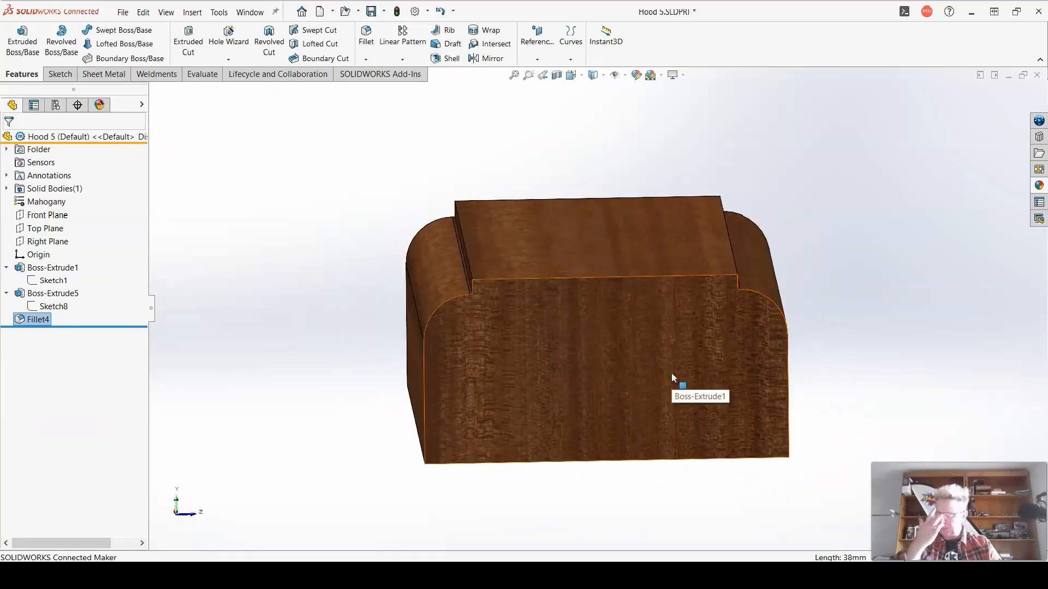
{"action": "middle_click_drag", "start_coordinate": [747, 386], "coordinate": [671, 361]}
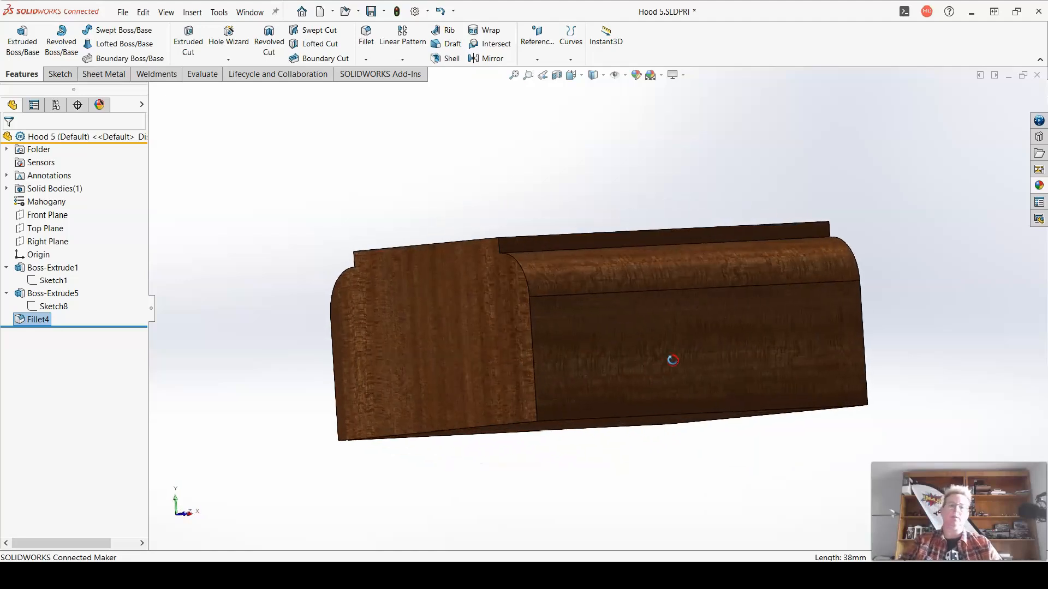
{"action": "left_click", "coordinate": [677, 363]}
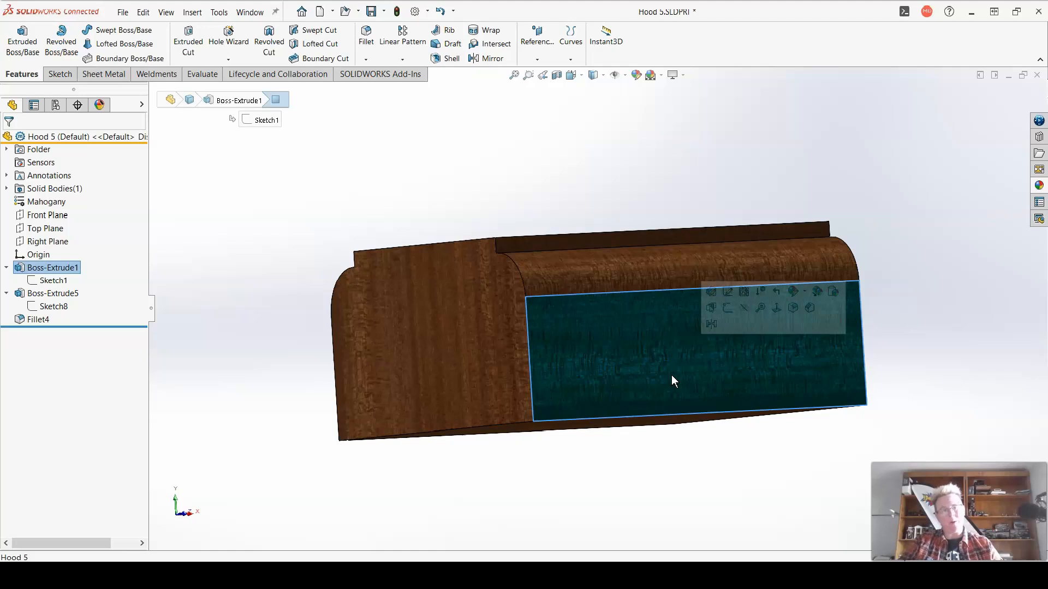
{"action": "left_click", "coordinate": [571, 75]}
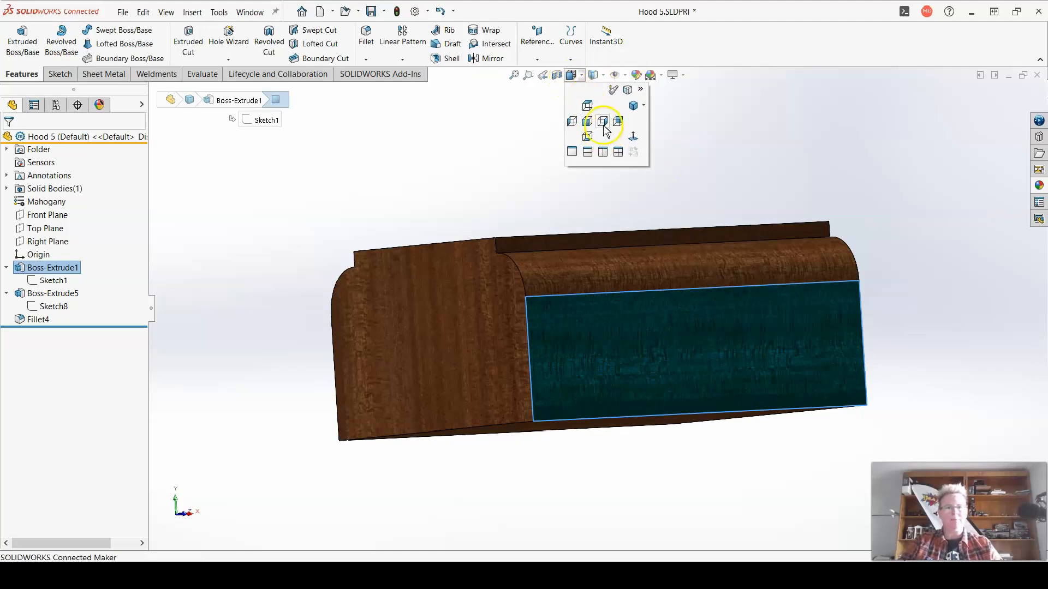
{"action": "left_click", "coordinate": [616, 125]}
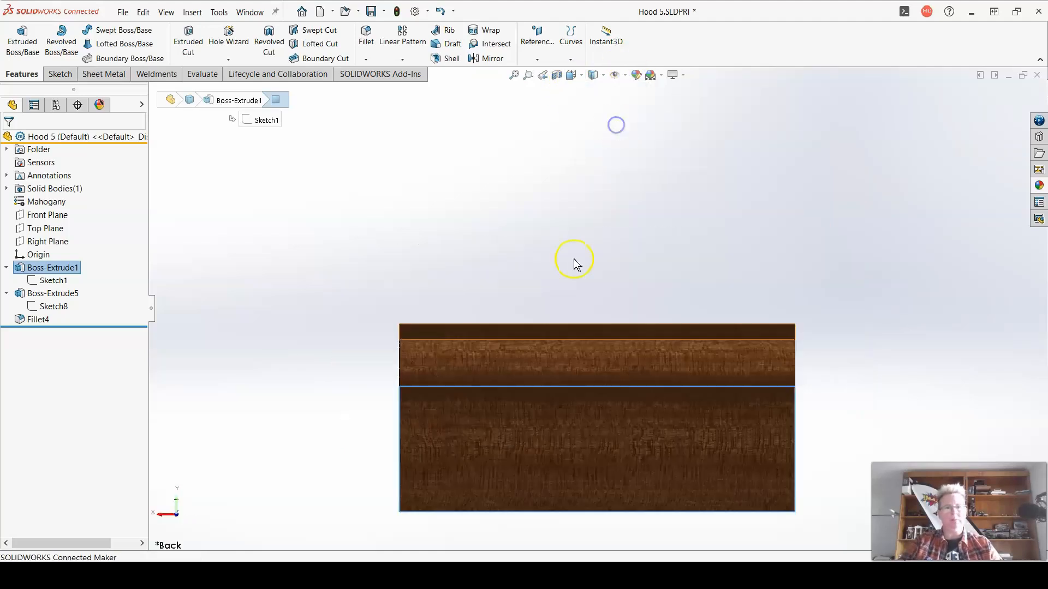
{"action": "left_click", "coordinate": [706, 448]}
{"action": "scroll", "coordinate": [606, 464], "scroll_direction": "up", "scroll_amount": 3}
{"action": "scroll", "coordinate": [606, 467], "scroll_direction": "down", "scroll_amount": 3}
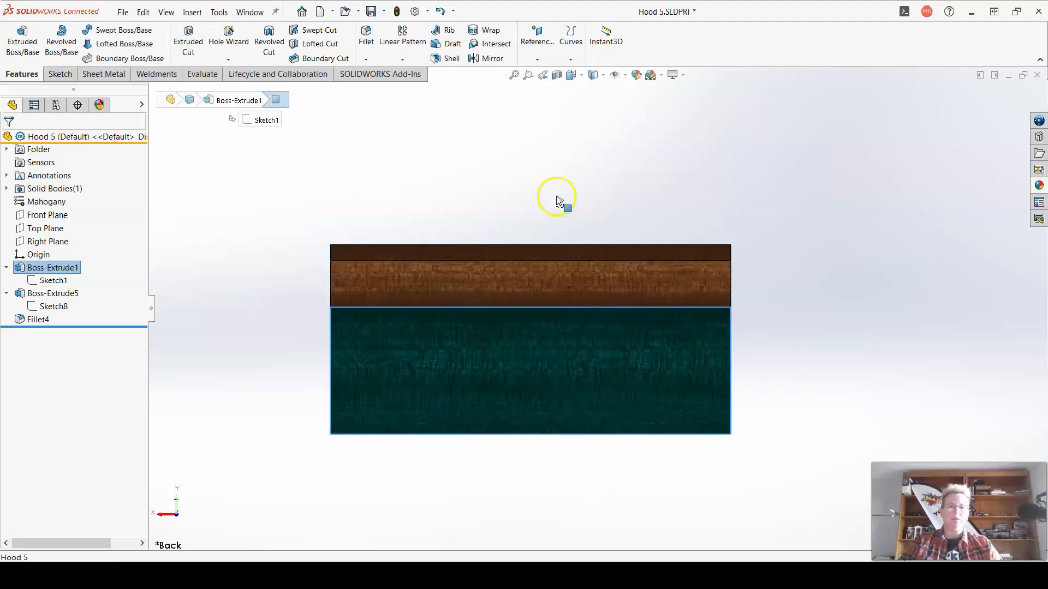
{"action": "left_click", "coordinate": [571, 74]}
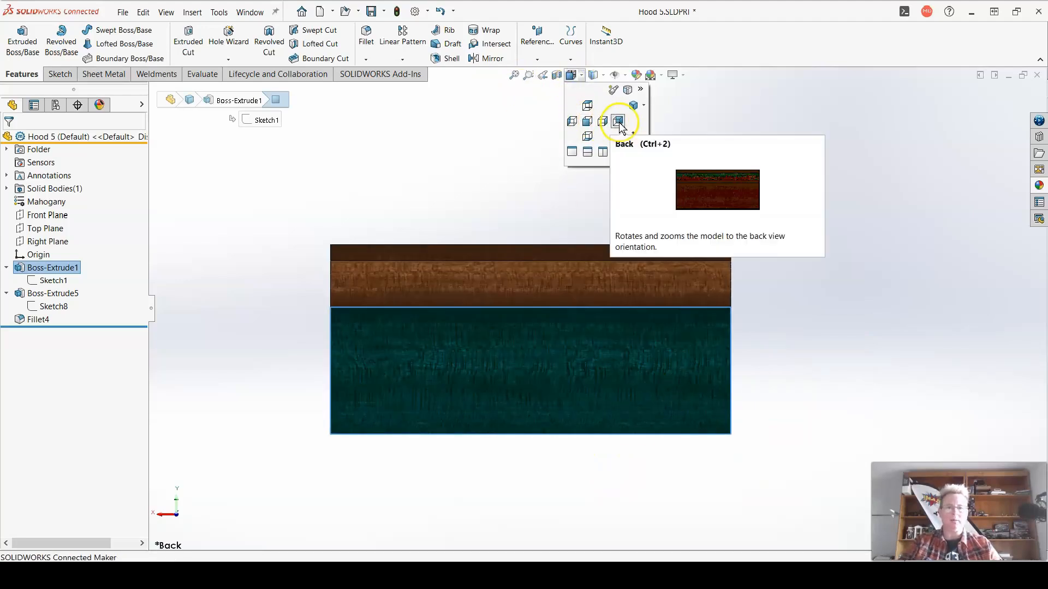
{"action": "middle_click_drag", "start_coordinate": [550, 375], "coordinate": [508, 139]}
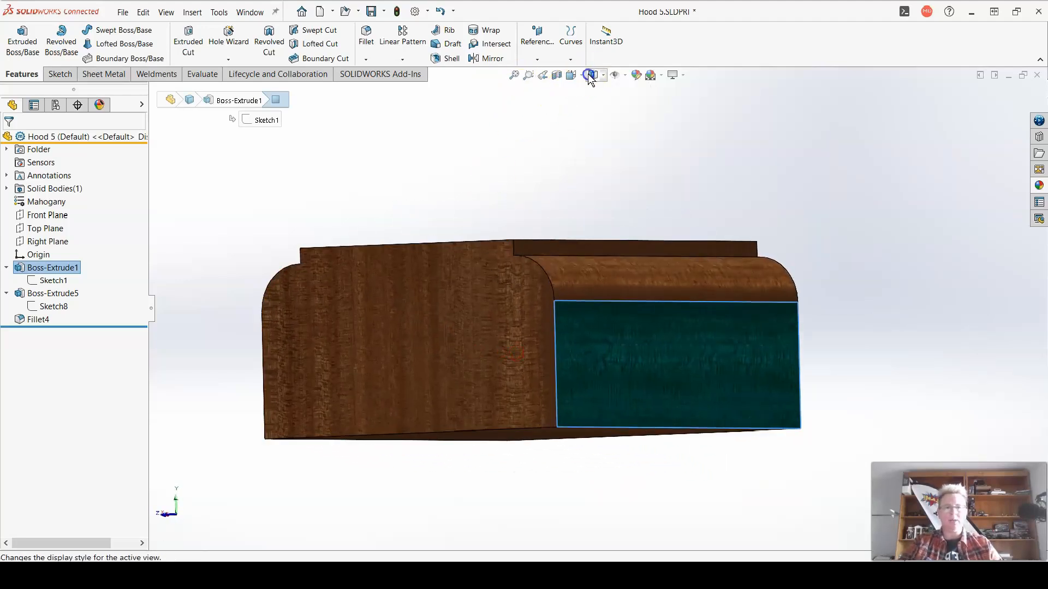
{"action": "left_click", "coordinate": [571, 74]}
{"action": "left_click", "coordinate": [571, 75]}
{"action": "left_click", "coordinate": [572, 75]}
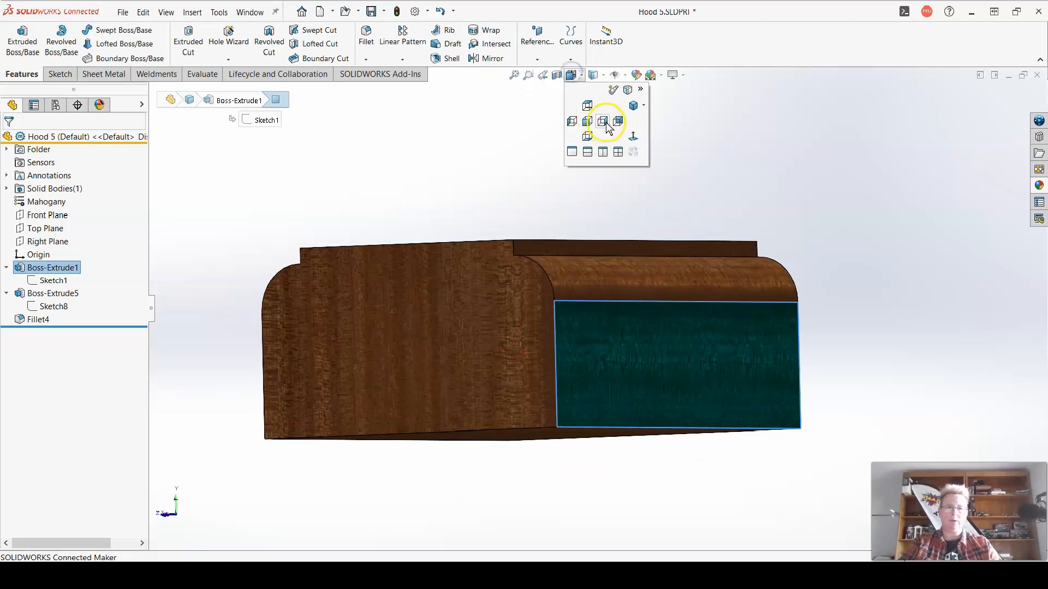
{"action": "left_click", "coordinate": [587, 120]}
Start a sketch on the block's flat front face and sketch a horizontal line across its full 38 mm width
{"action": "left_click", "coordinate": [558, 390]}
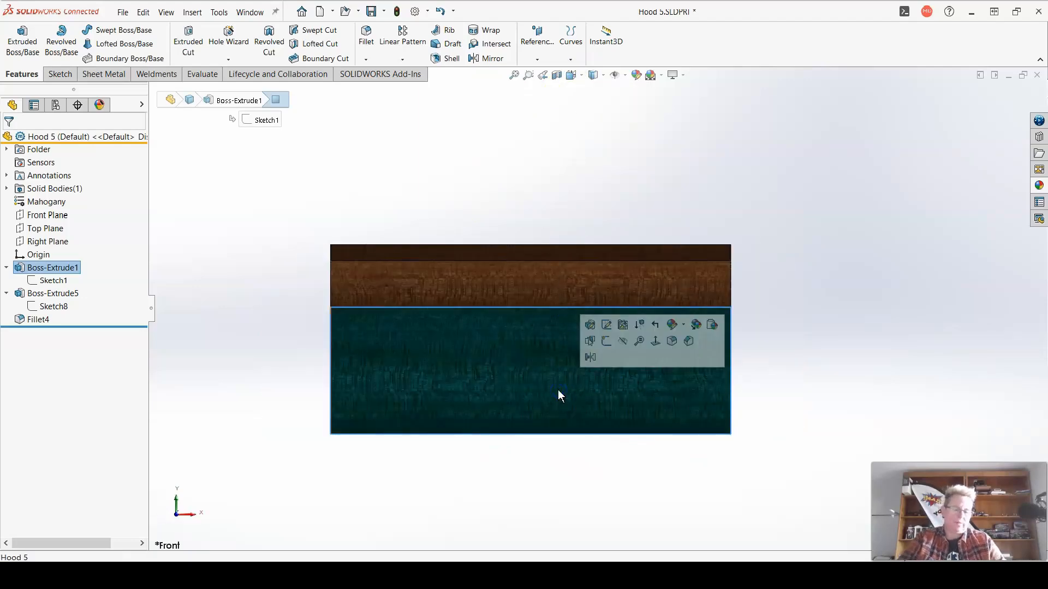
{"action": "middle_click_drag", "start_coordinate": [558, 390], "coordinate": [509, 375]}
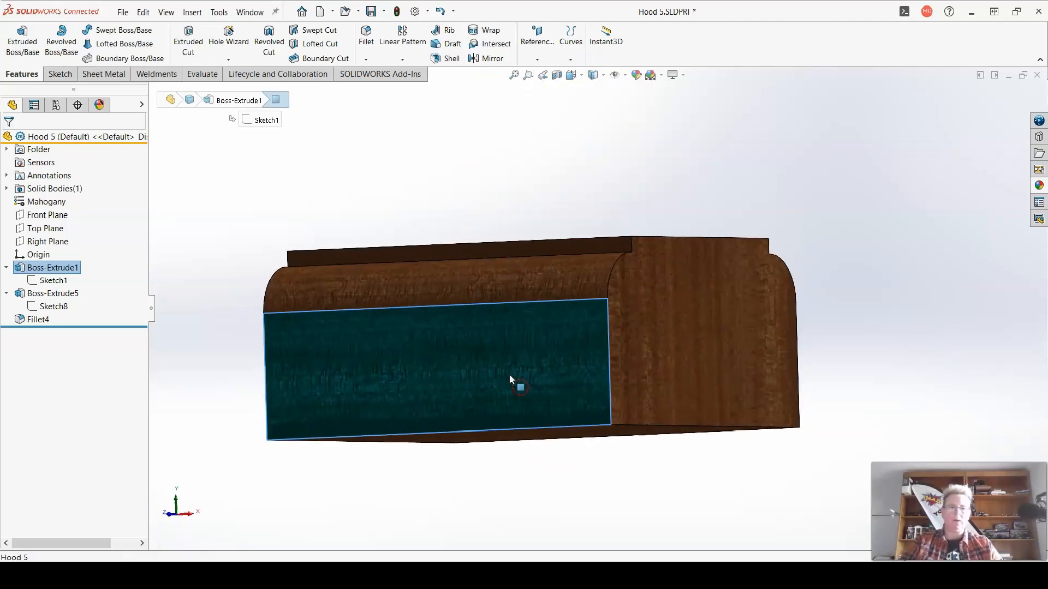
{"action": "left_click", "coordinate": [571, 74]}
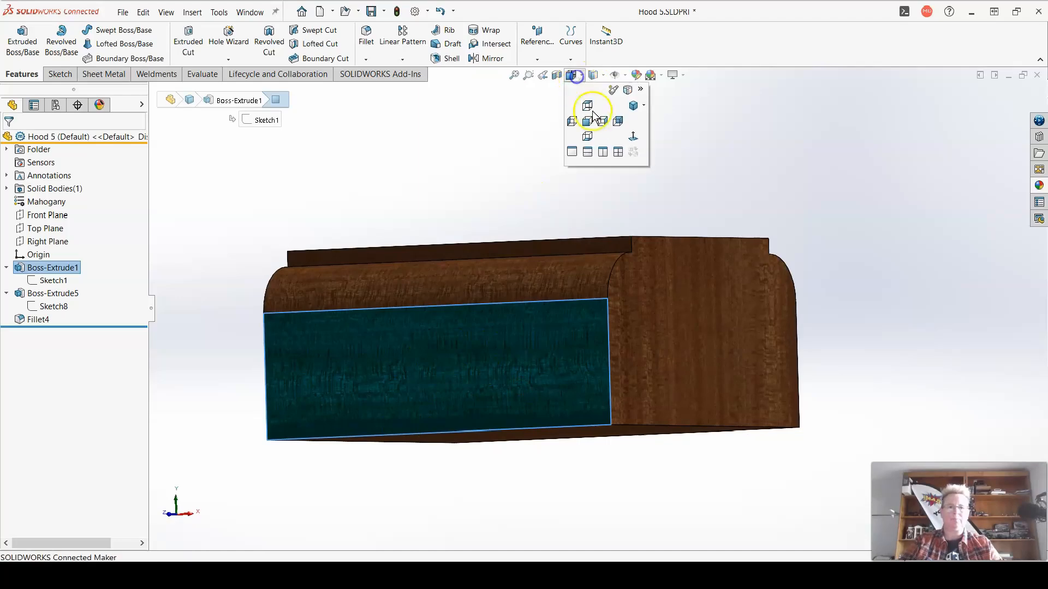
{"action": "left_click", "coordinate": [635, 139]}
{"action": "scroll", "coordinate": [533, 448], "scroll_direction": "down", "scroll_amount": 3}
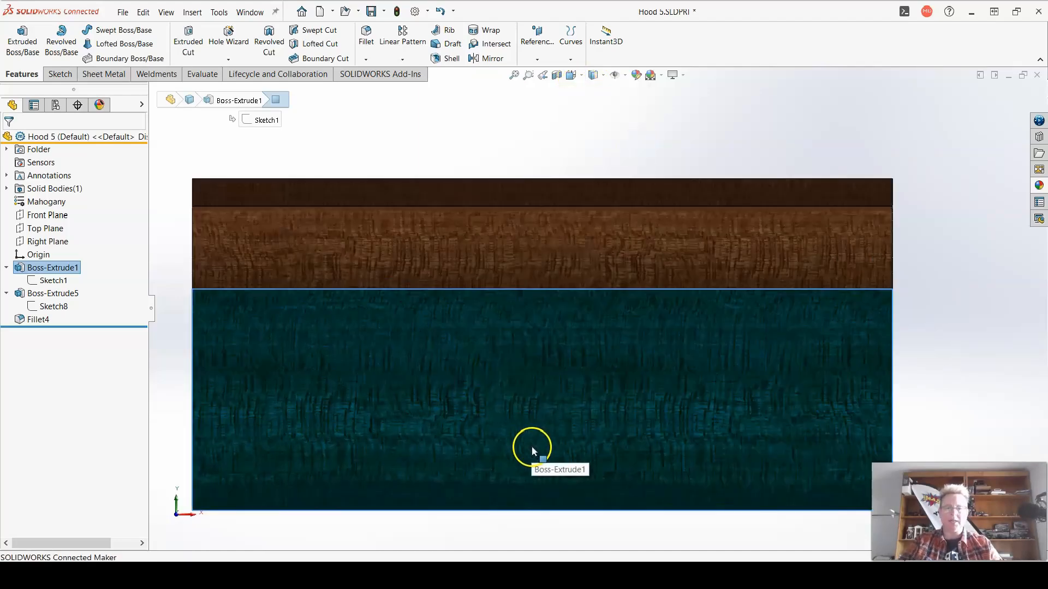
{"action": "scroll", "coordinate": [540, 437], "scroll_direction": "up", "scroll_amount": 4}
{"action": "left_click", "coordinate": [57, 75]}
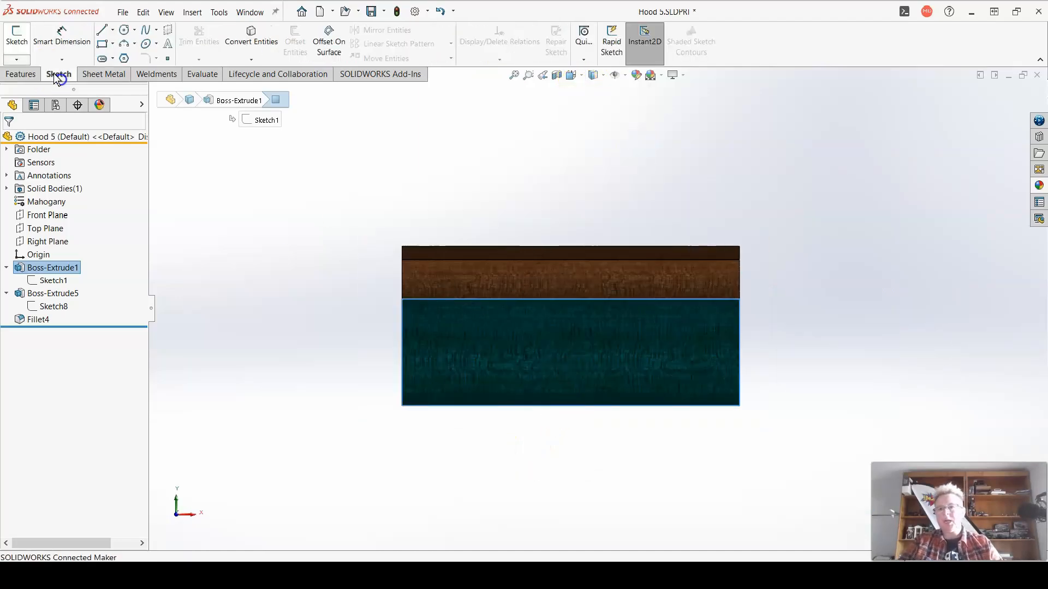
{"action": "left_click", "coordinate": [17, 35]}
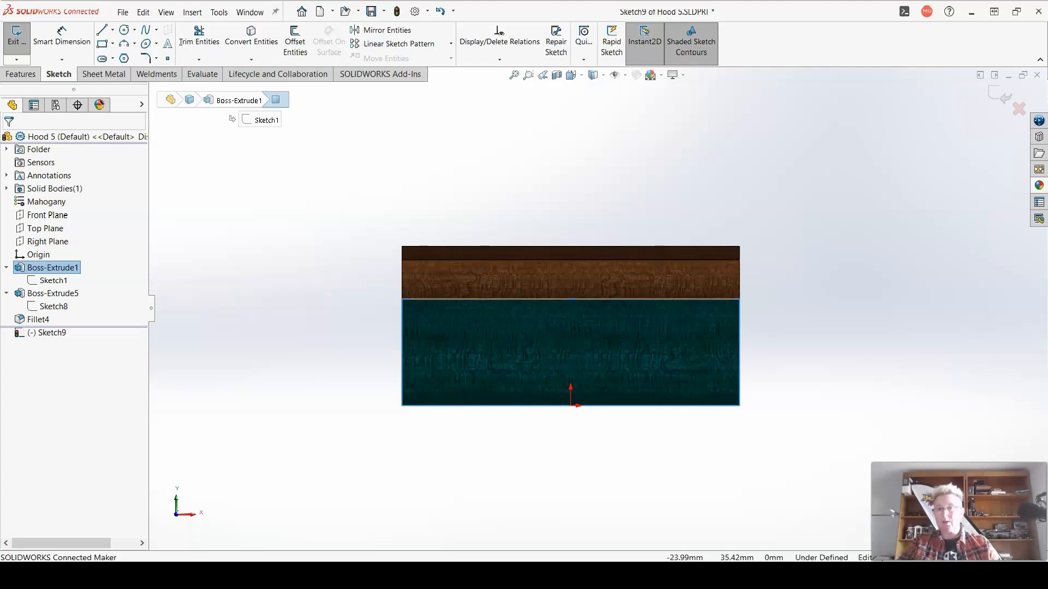
{"action": "left_click", "coordinate": [102, 30]}
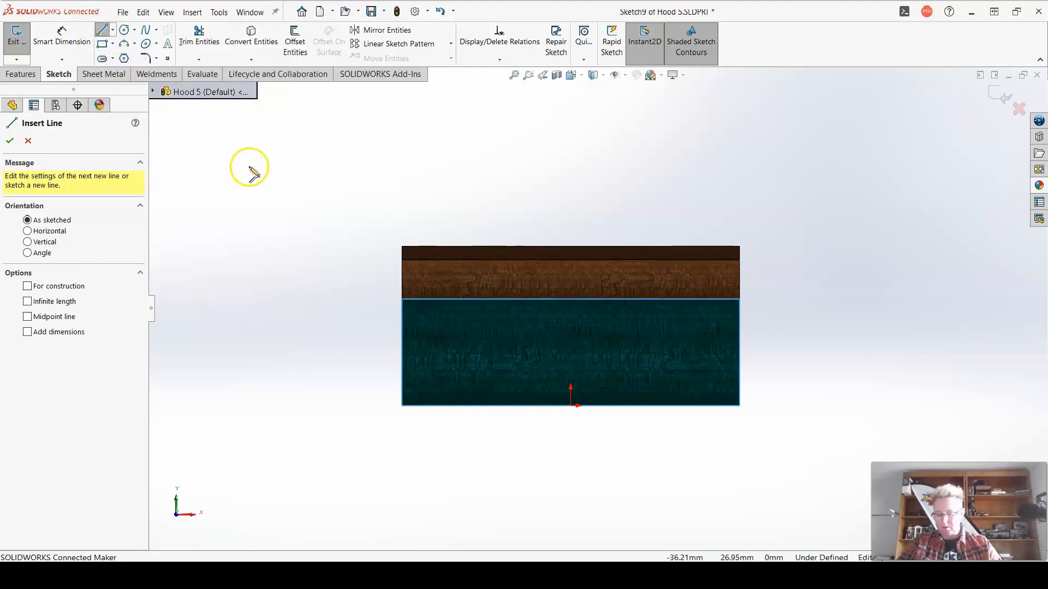
{"action": "left_click", "coordinate": [403, 337]}
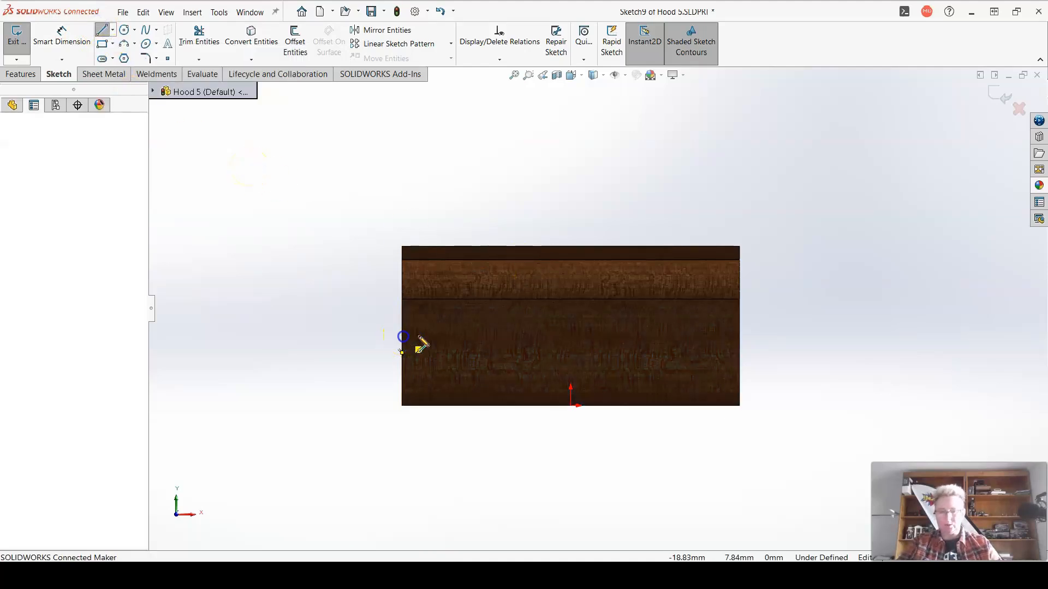
{"action": "left_click", "coordinate": [741, 337]}
{"action": "key", "text": "Escape"}
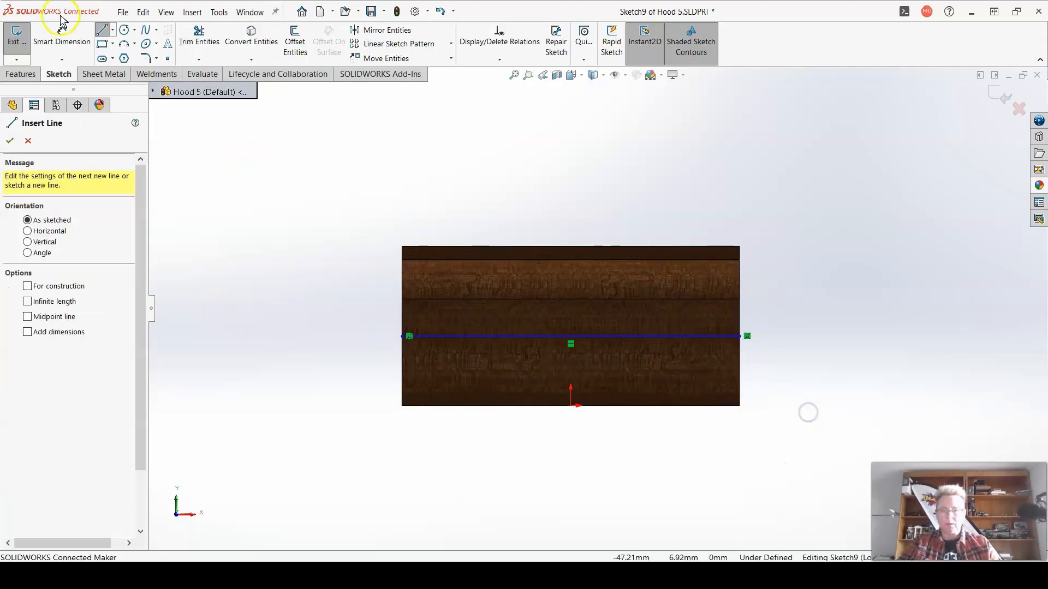
Dimension the line 16 mm above the block's bottom edge
{"action": "left_click", "coordinate": [61, 36]}
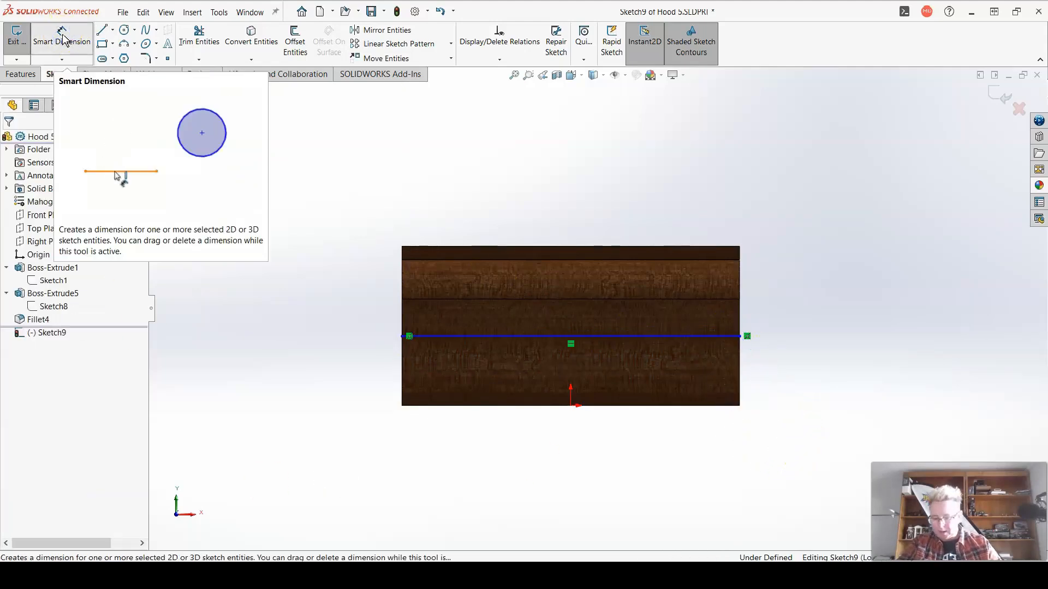
{"action": "left_click", "coordinate": [547, 337]}
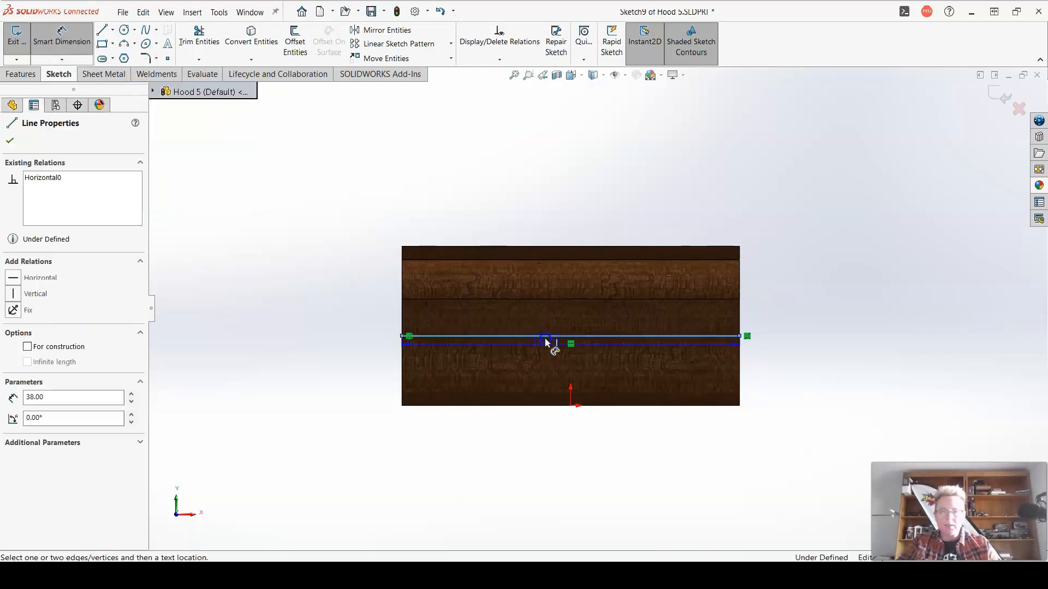
{"action": "left_click", "coordinate": [543, 409]}
{"action": "left_click", "coordinate": [795, 374]}
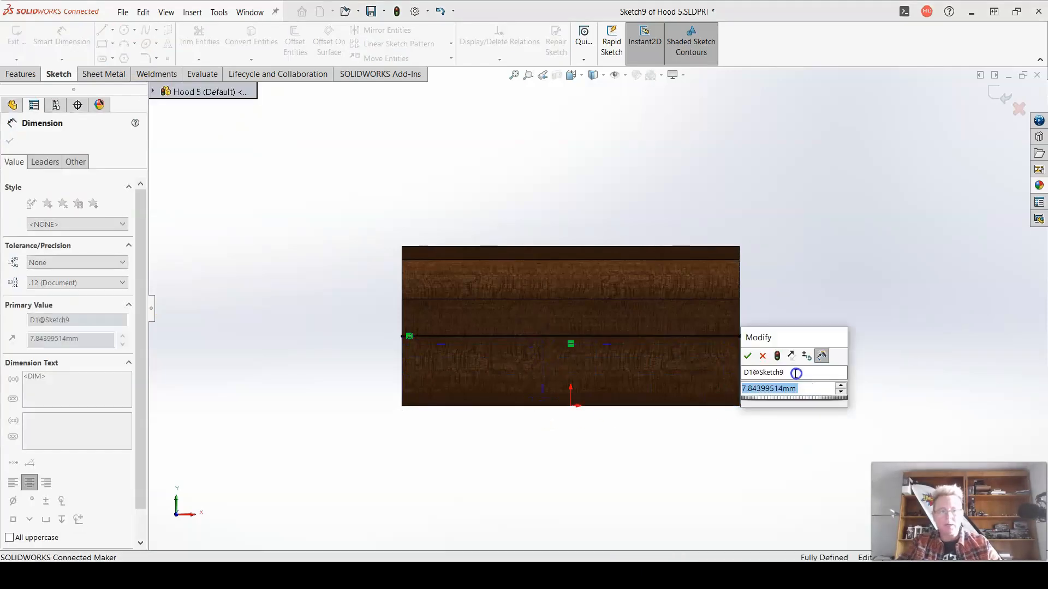
{"action": "type", "text": "16"}
{"action": "key", "text": "Return"}
Set the line's height above the bottom edge to 5/8 in
{"action": "scroll", "coordinate": [592, 283], "scroll_direction": "down", "scroll_amount": 3}
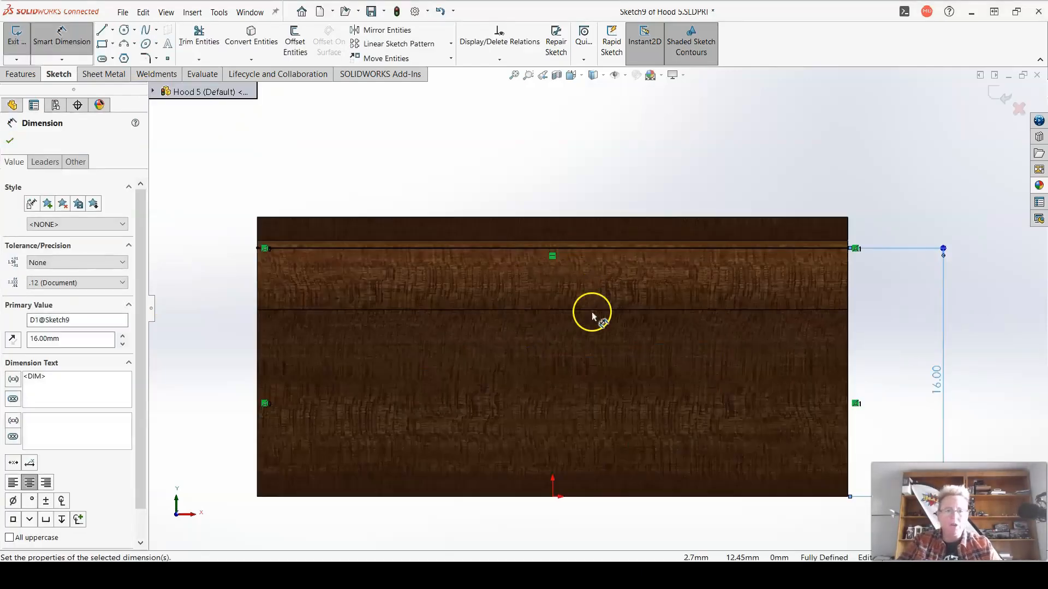
{"action": "middle_click_drag", "start_coordinate": [592, 311], "coordinate": [692, 365]}
{"action": "scroll", "coordinate": [731, 346], "scroll_direction": "up", "scroll_amount": 3}
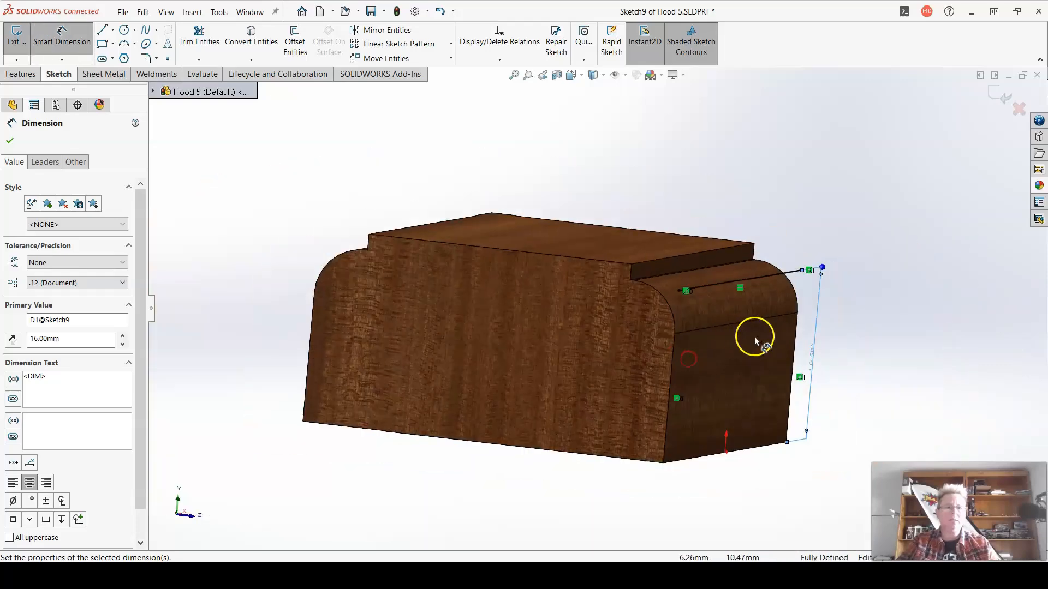
{"action": "mouse_move", "coordinate": [763, 369]}
{"action": "middle_mouse_down"}
{"action": "mouse_move", "coordinate": [751, 383]}
{"action": "mouse_move", "coordinate": [714, 369]}
{"action": "middle_mouse_up"}
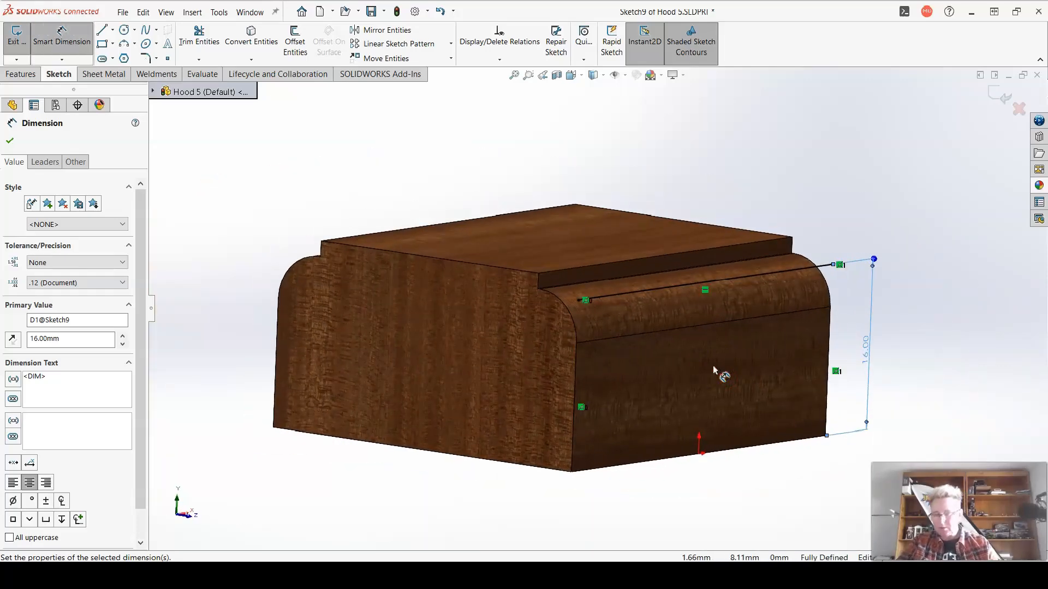
{"action": "double_click", "coordinate": [867, 354]}
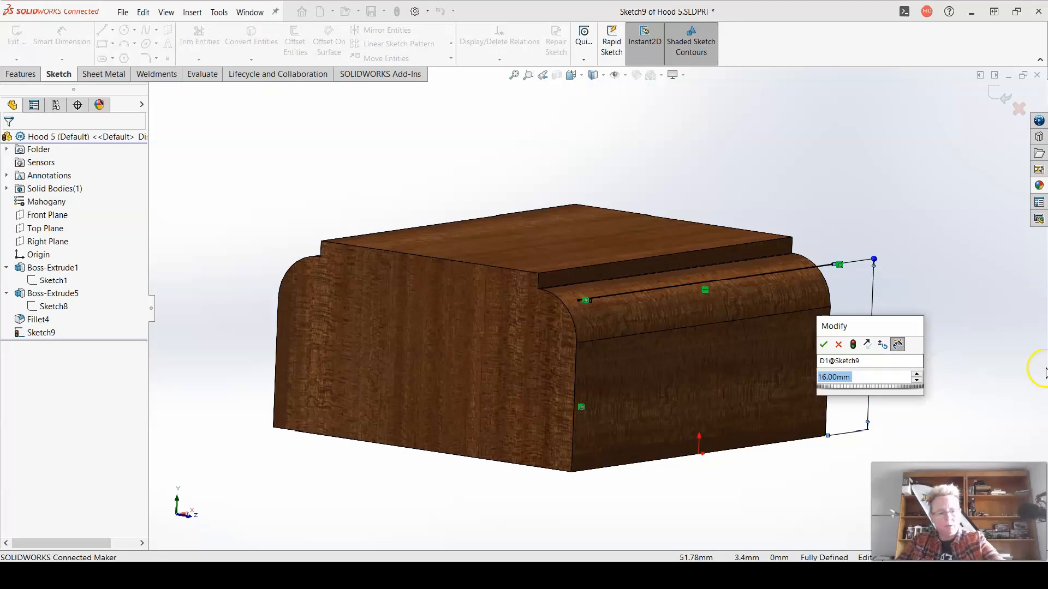
{"action": "type", "text": "5/8in"}
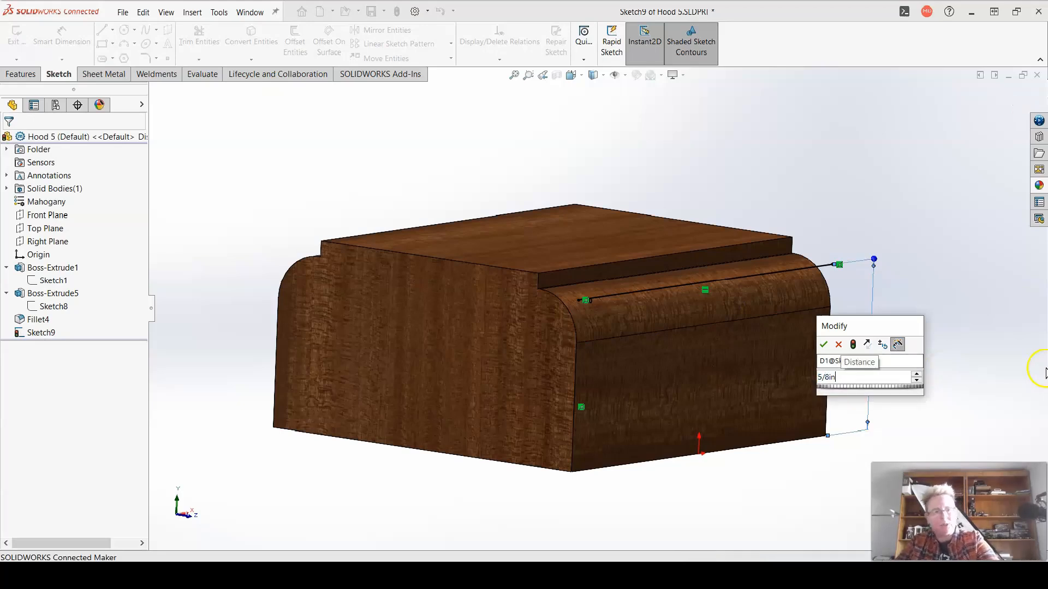
{"action": "key", "text": "Return"}
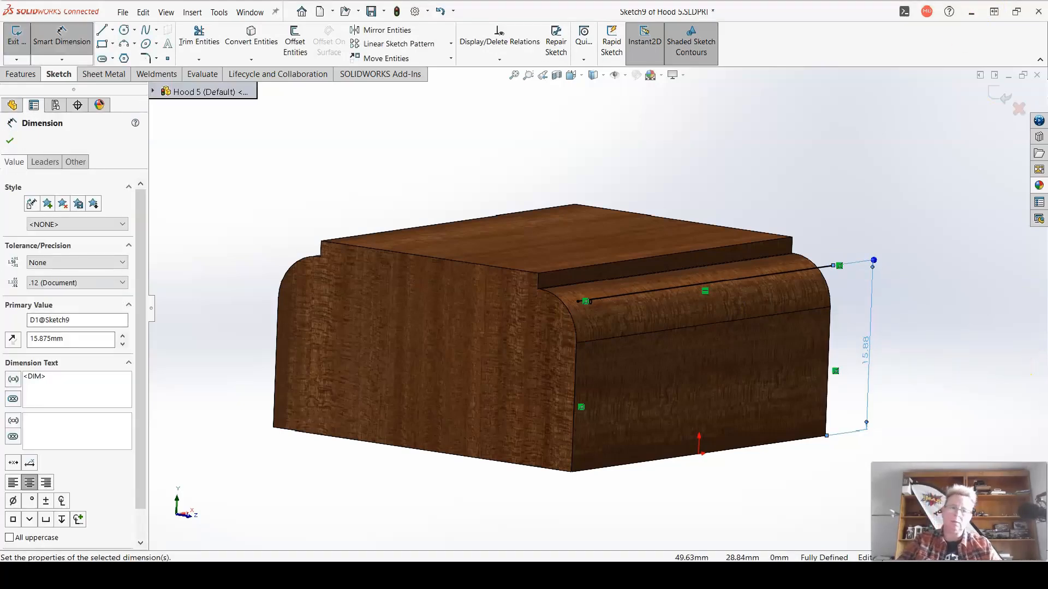
Set the line's height above the block's bottom edge to 16 mm and exit the sketch
{"action": "double_click", "coordinate": [865, 351]}
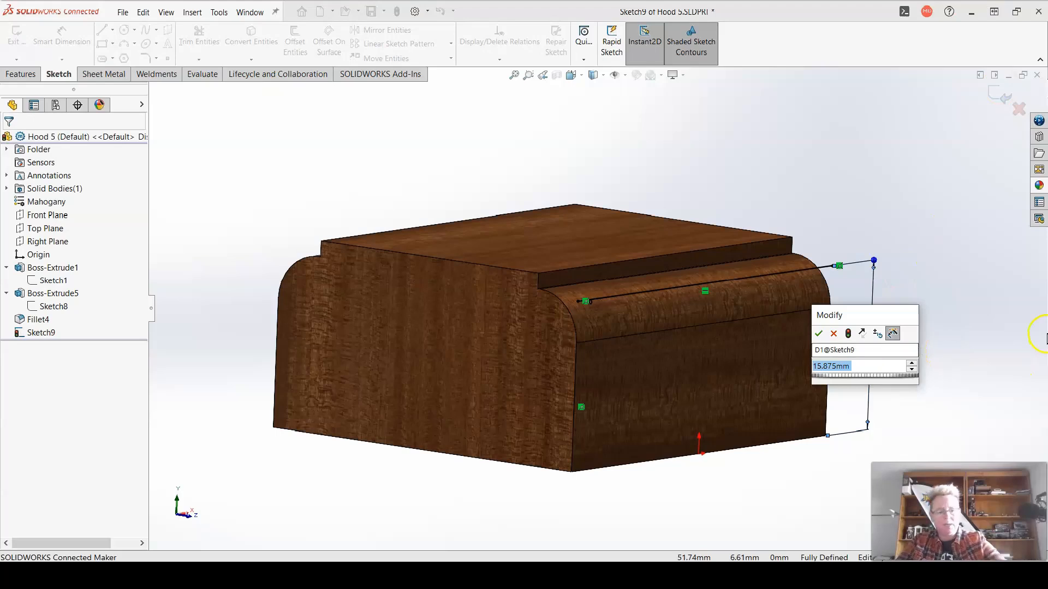
{"action": "type", "text": "16"}
{"action": "key", "text": "Return"}
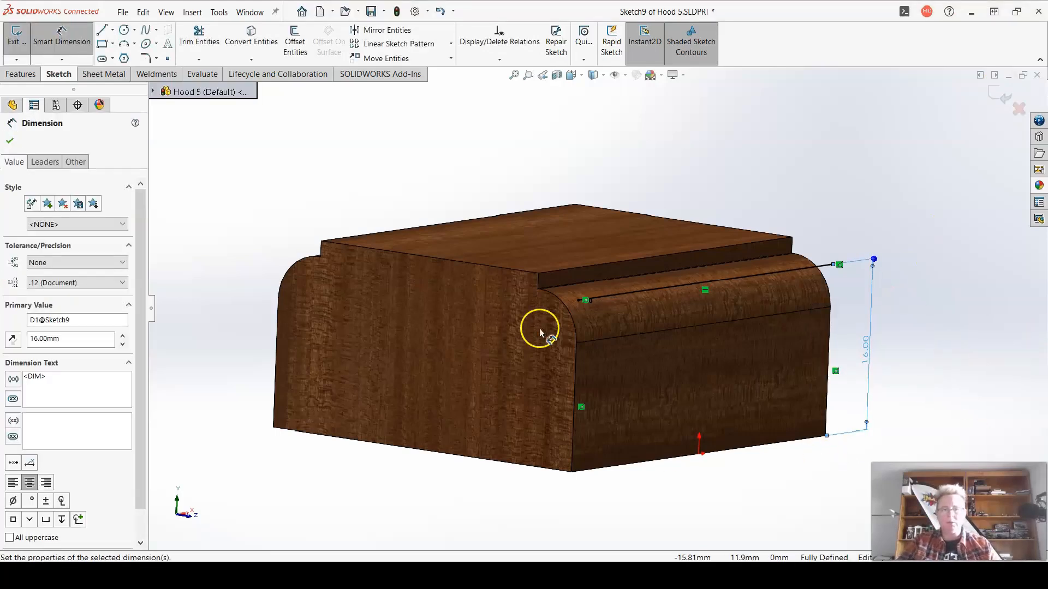
{"action": "left_click", "coordinate": [991, 97]}
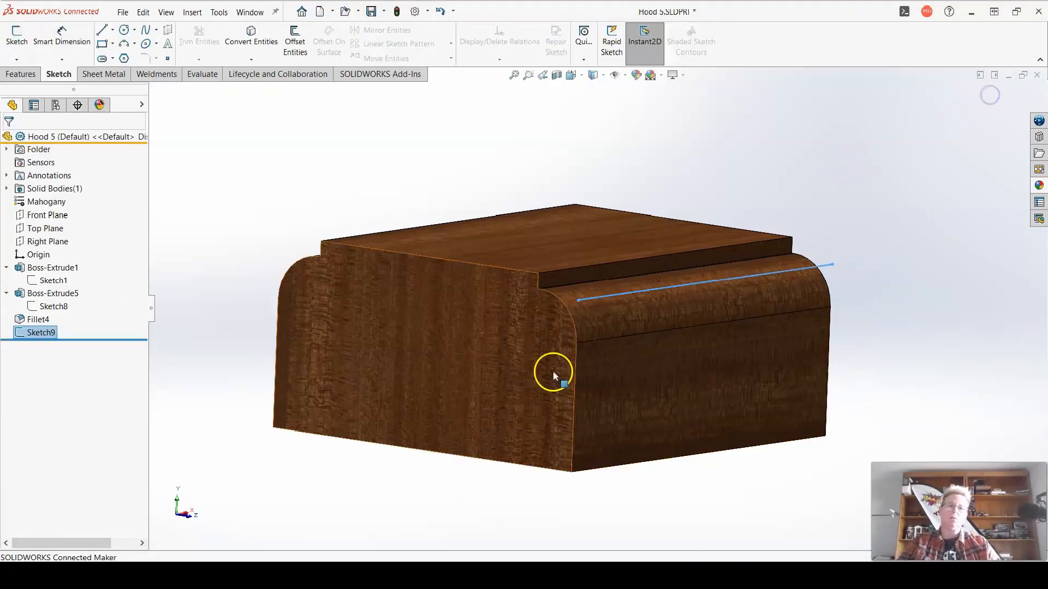
Edit the block's base extrusion, Boss-Extrude1, and set its blind depth to 1 1/8 in
{"action": "left_click", "coordinate": [47, 268]}
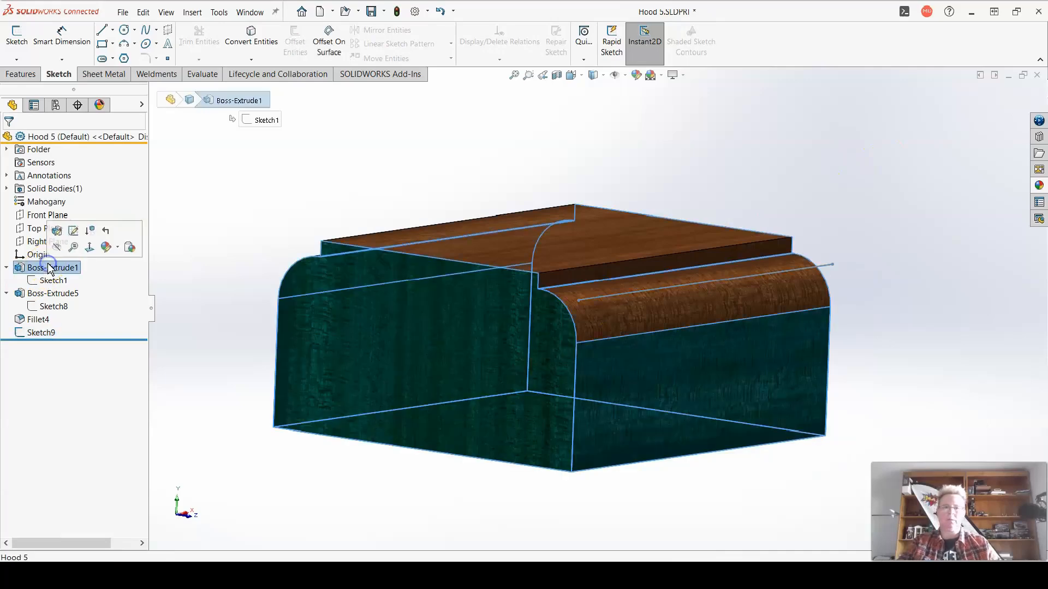
{"action": "left_click", "coordinate": [41, 226]}
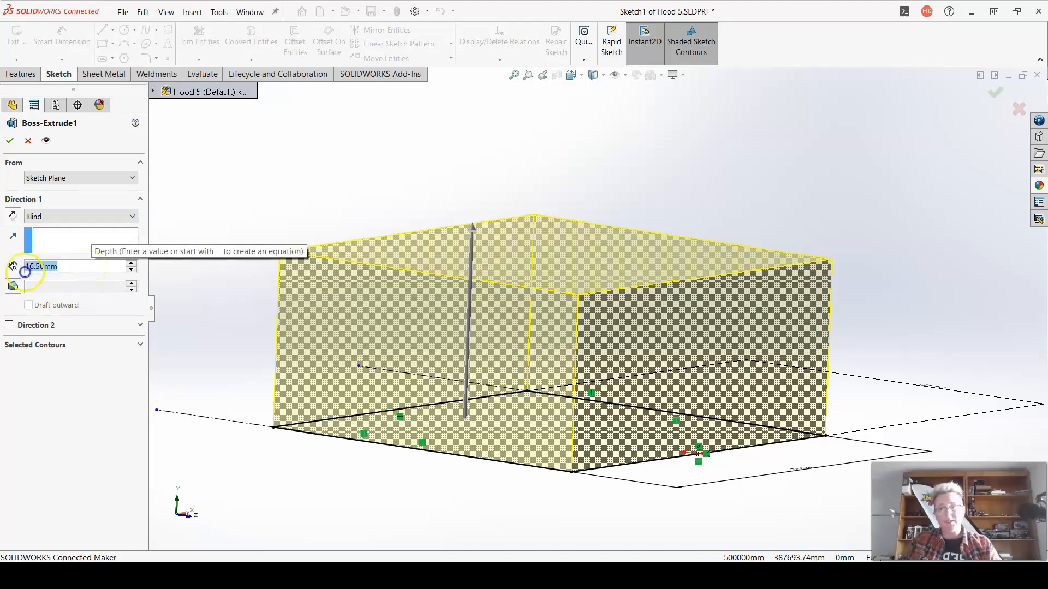
{"action": "type", "text": "1 1/8in"}
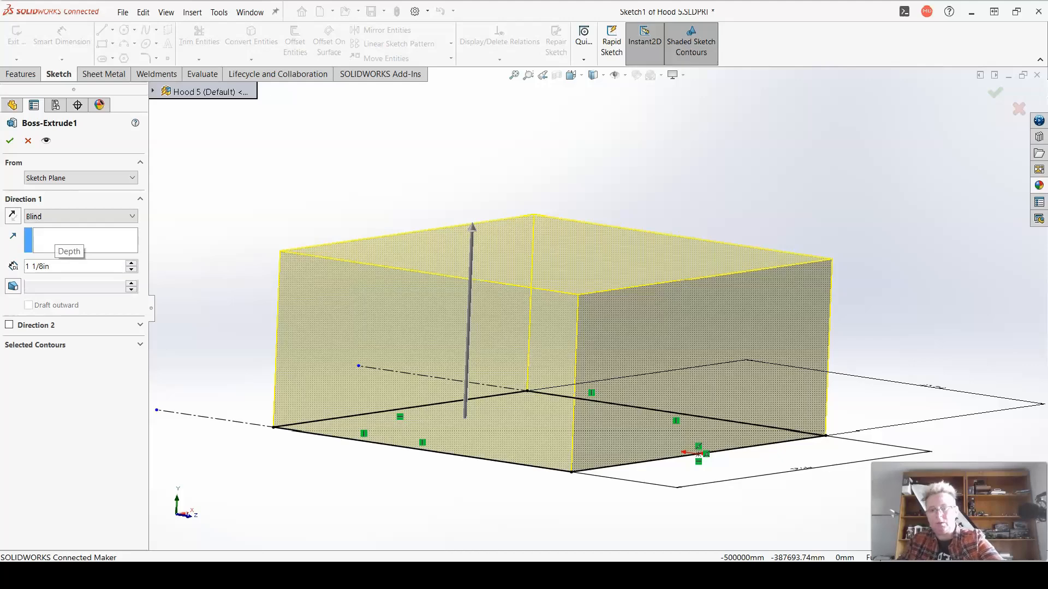
{"action": "key", "text": "Return"}
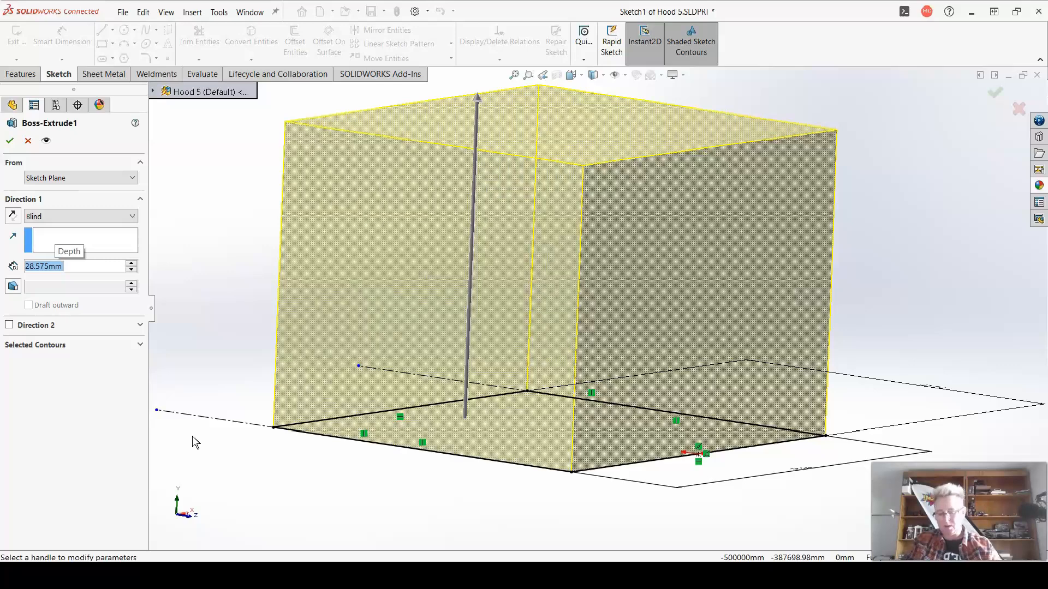
{"action": "left_click", "coordinate": [11, 141]}
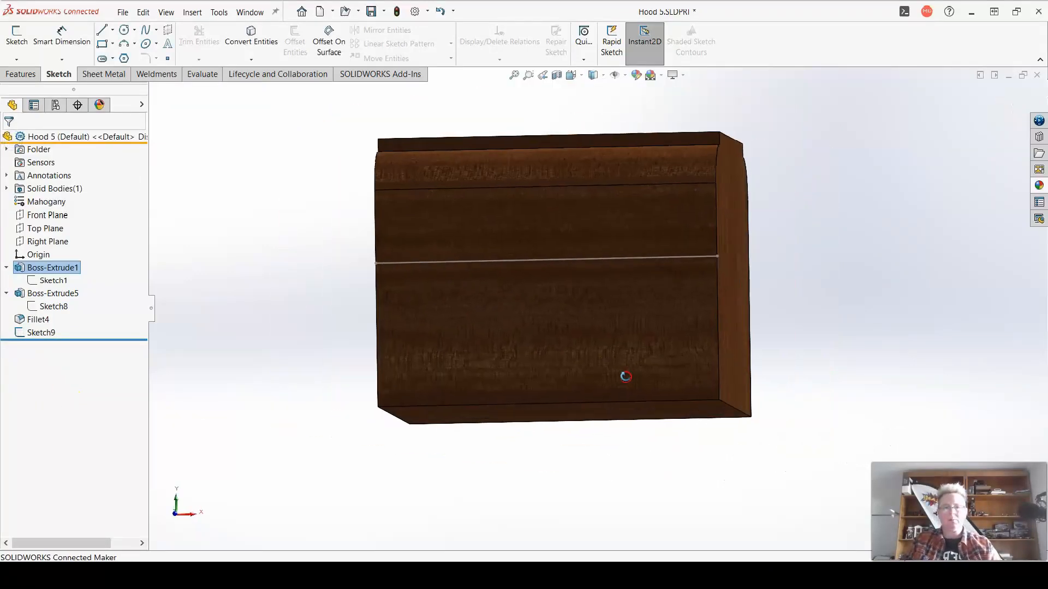
Reopen the front-face sketch in the Front view and draw a line down the block's right edge, continuing about 5 mm inward along the bottom edge
{"action": "middle_click_drag", "start_coordinate": [626, 376], "coordinate": [645, 402]}
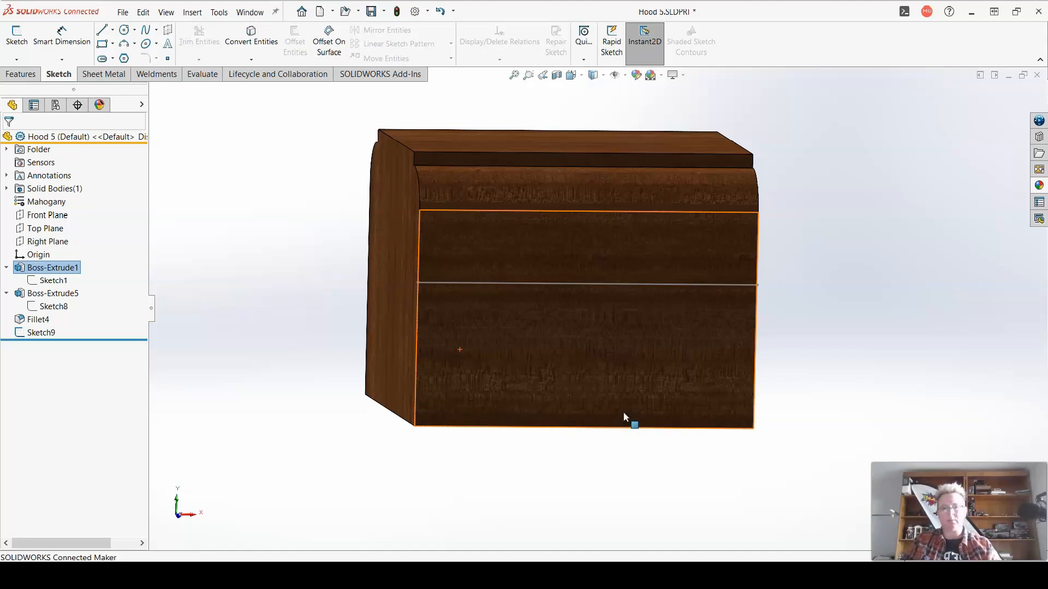
{"action": "left_click", "coordinate": [572, 75]}
{"action": "left_click", "coordinate": [589, 122]}
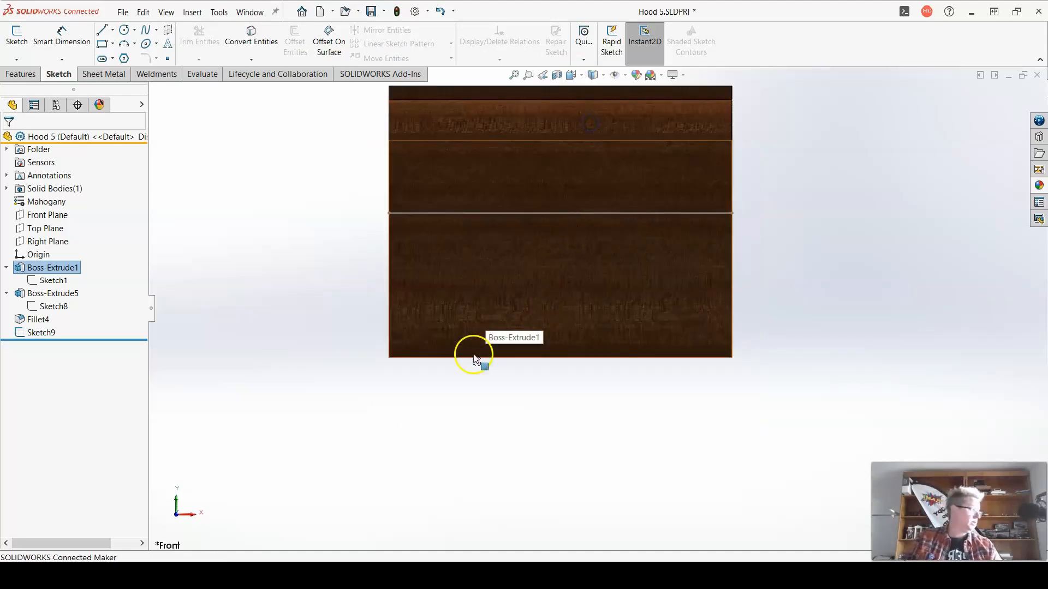
{"action": "left_click", "coordinate": [40, 333]}
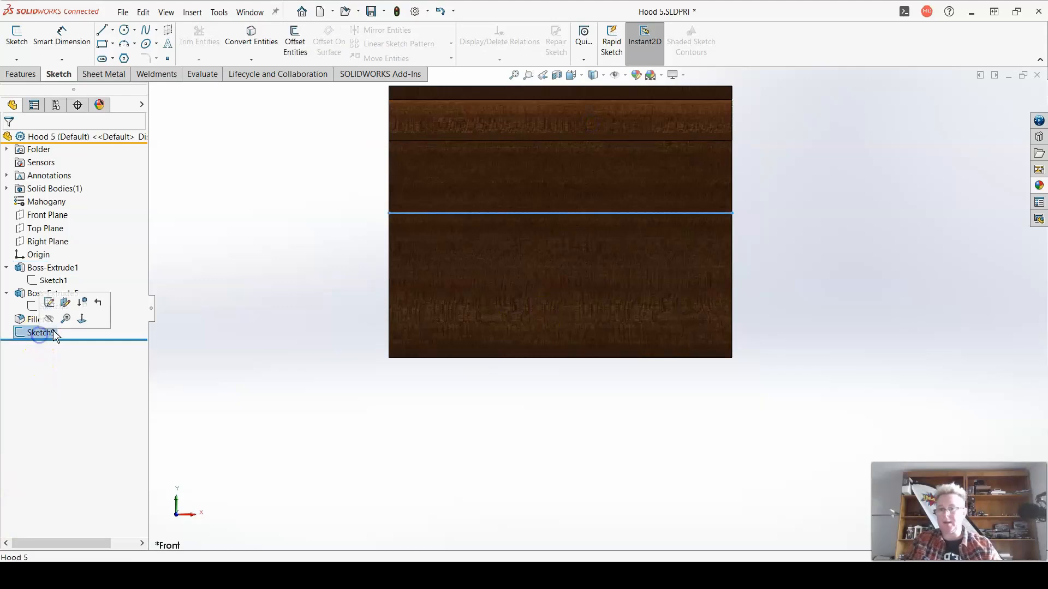
{"action": "left_click", "coordinate": [53, 306]}
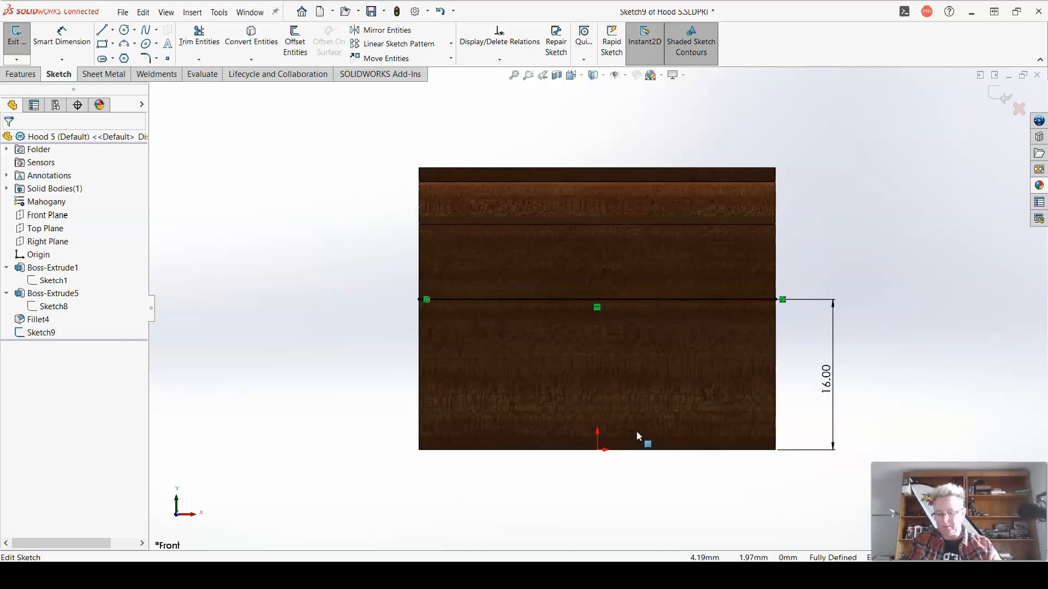
{"action": "left_click", "coordinate": [102, 29]}
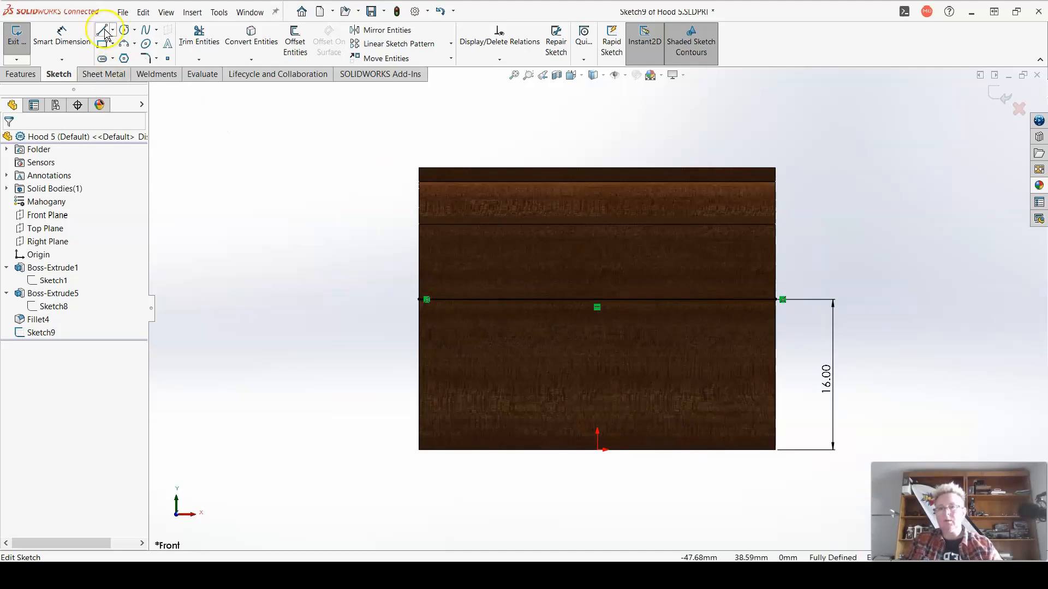
{"action": "left_click", "coordinate": [776, 299]}
{"action": "left_click", "coordinate": [775, 450]}
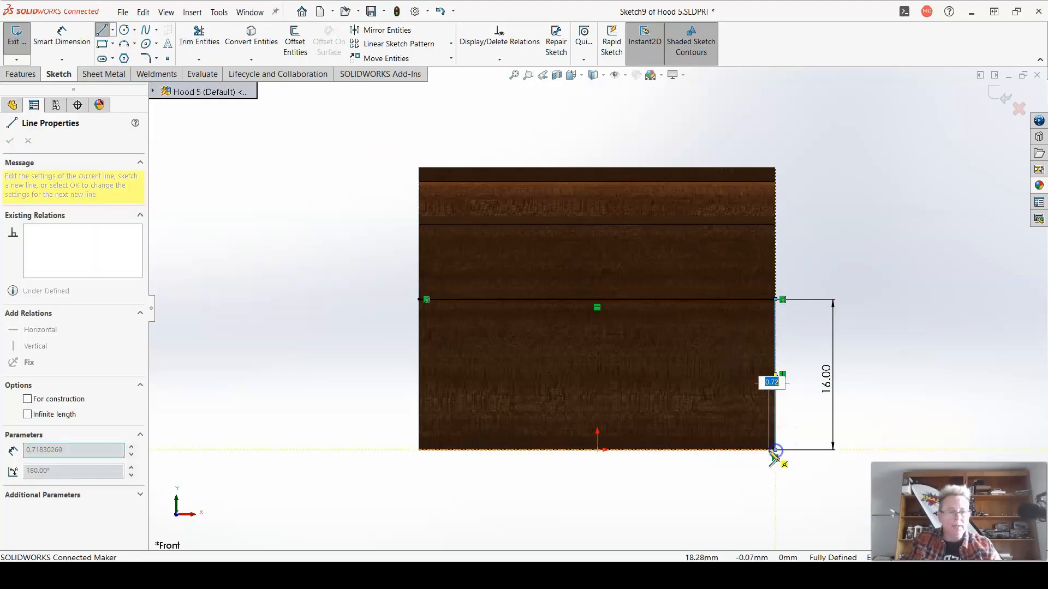
{"action": "double_click", "coordinate": [727, 450]}
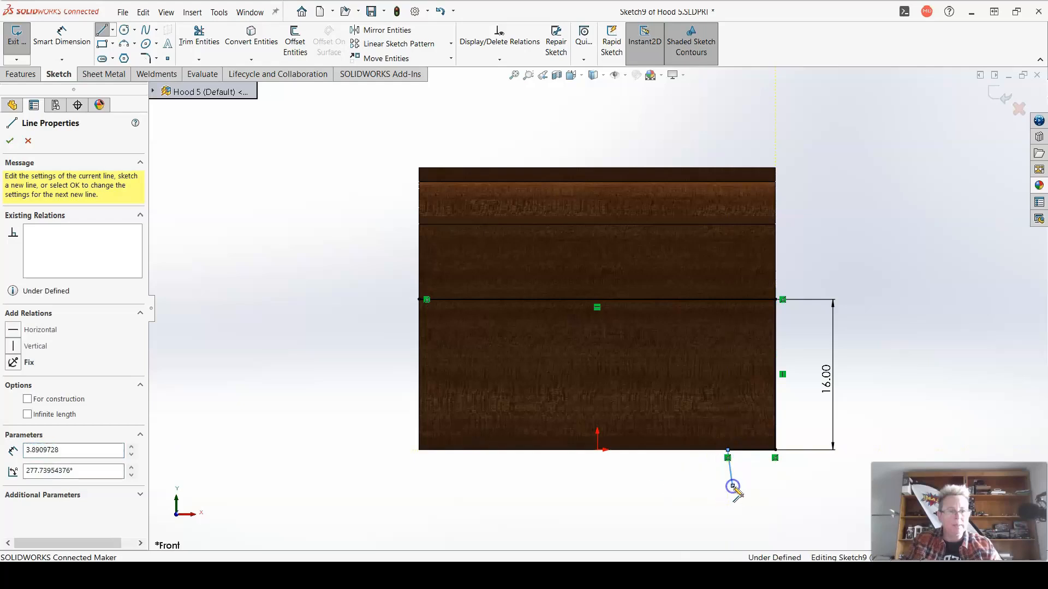
Dimension the short line on the bottom edge to a length of 5 mm
{"action": "right_click", "coordinate": [199, 203]}
{"action": "left_click", "coordinate": [337, 186]}
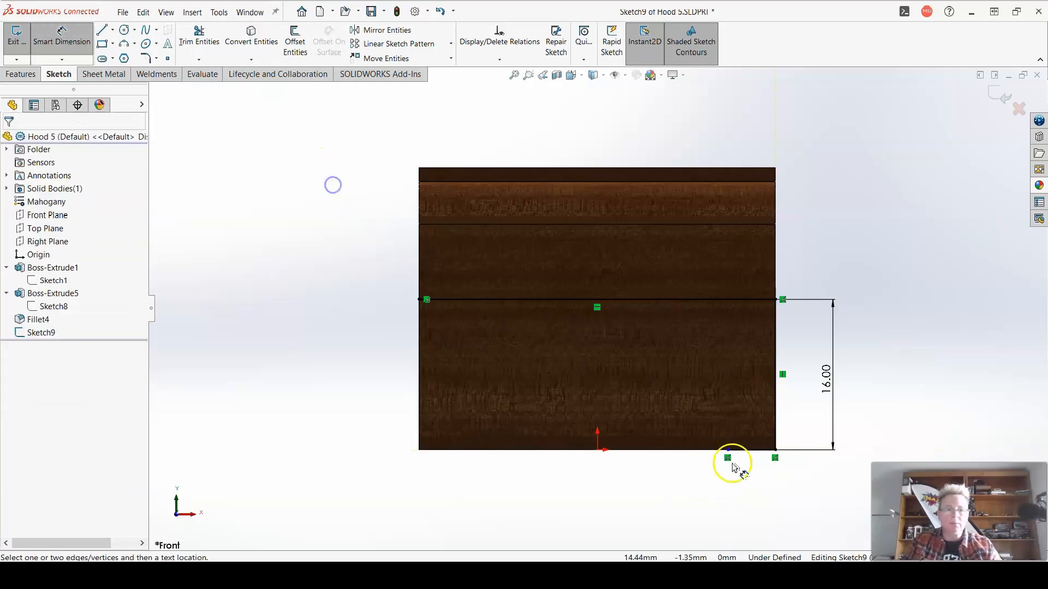
{"action": "left_click", "coordinate": [749, 451]}
{"action": "left_click", "coordinate": [762, 502]}
{"action": "type", "text": "5"}
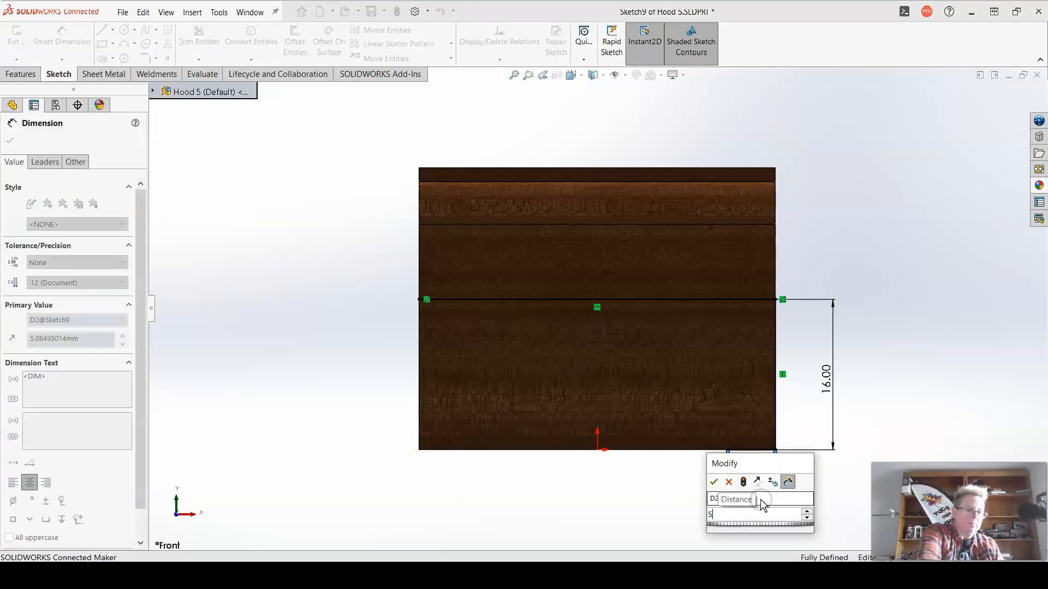
{"action": "key", "text": "Return"}
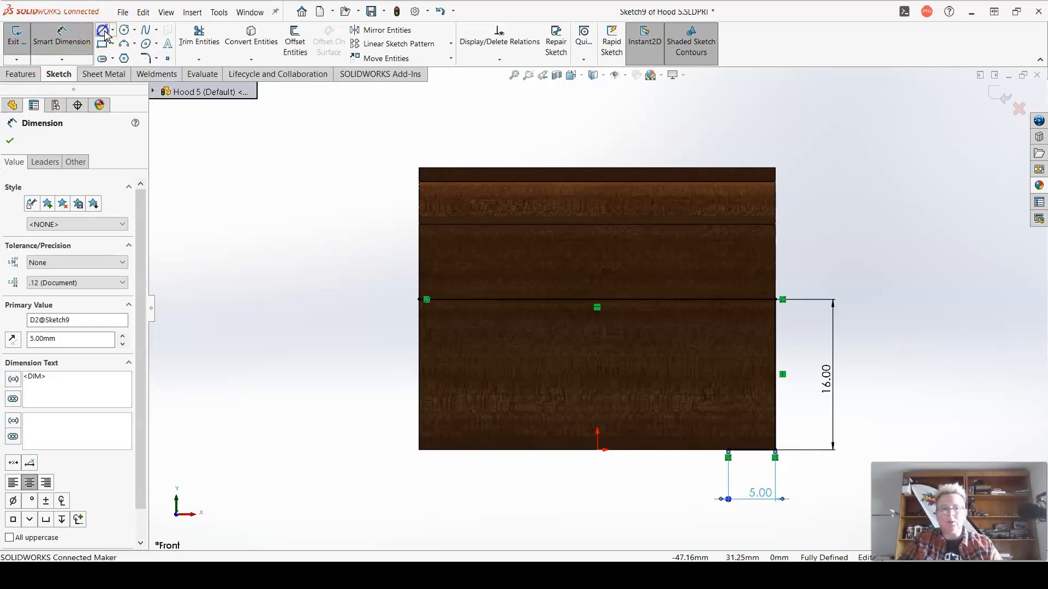
From the 16 mm line's left end, sketch a line partway down the block's left edge and a short horizontal line inward from there
{"action": "left_click", "coordinate": [102, 29]}
{"action": "left_click", "coordinate": [419, 300]}
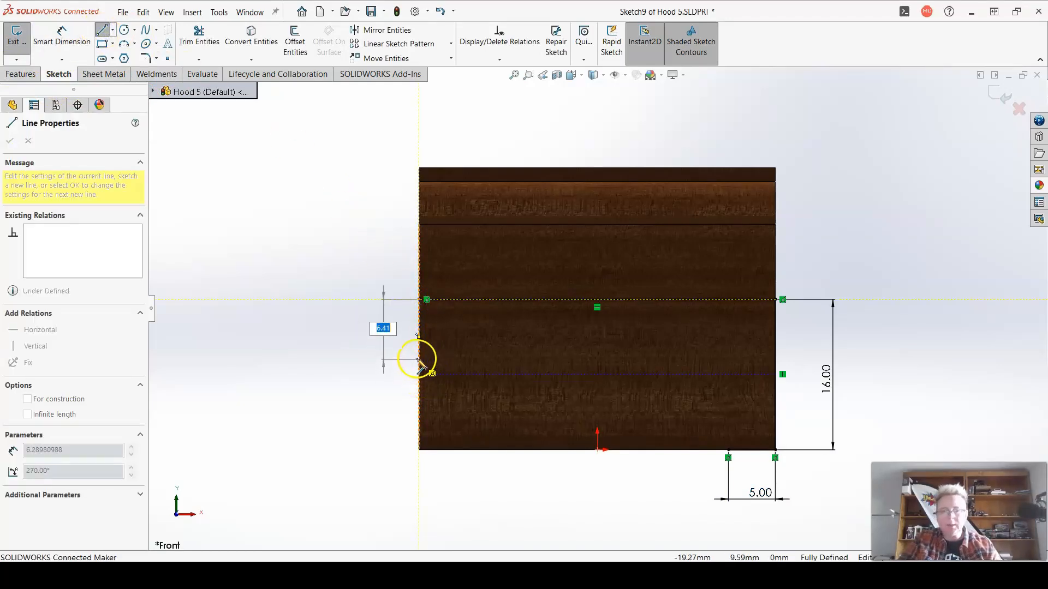
{"action": "left_click", "coordinate": [420, 370]}
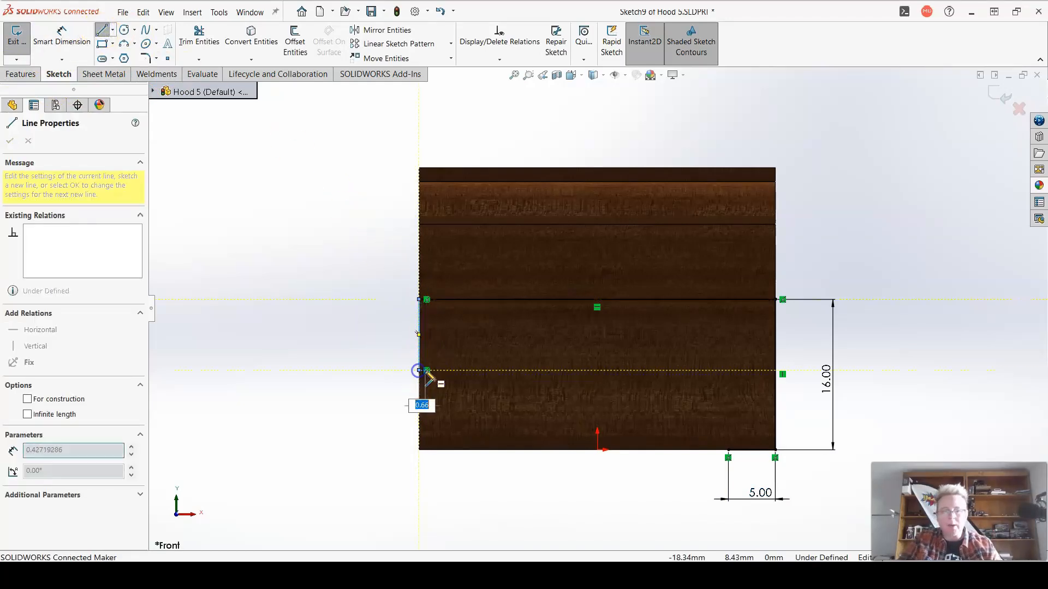
{"action": "left_click", "coordinate": [463, 371]}
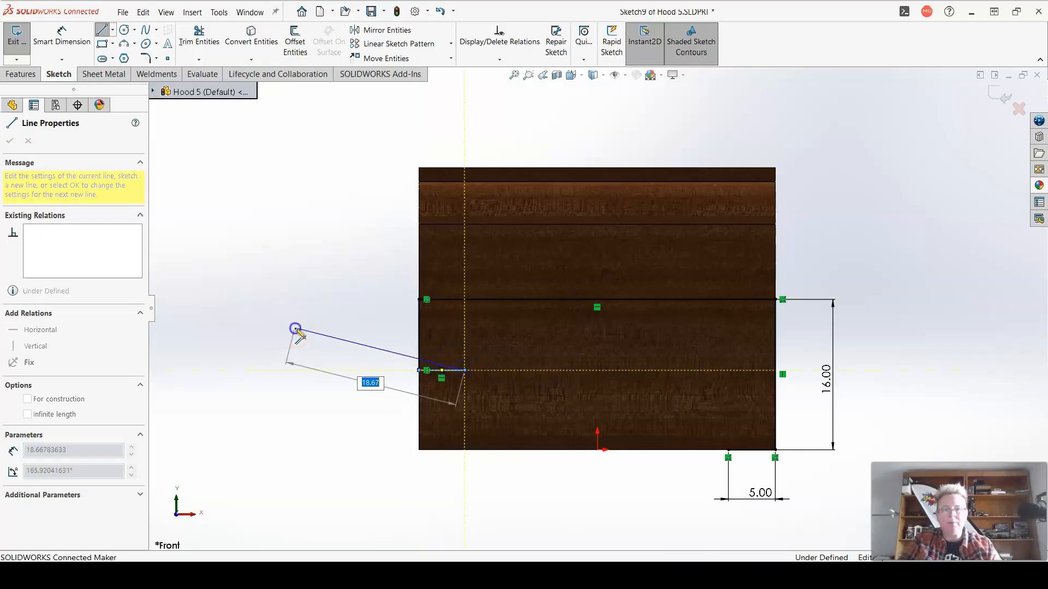
Dimension the short horizontal line at the block's left edge to 5 mm
{"action": "right_click", "coordinate": [348, 398]}
{"action": "left_click", "coordinate": [441, 382]}
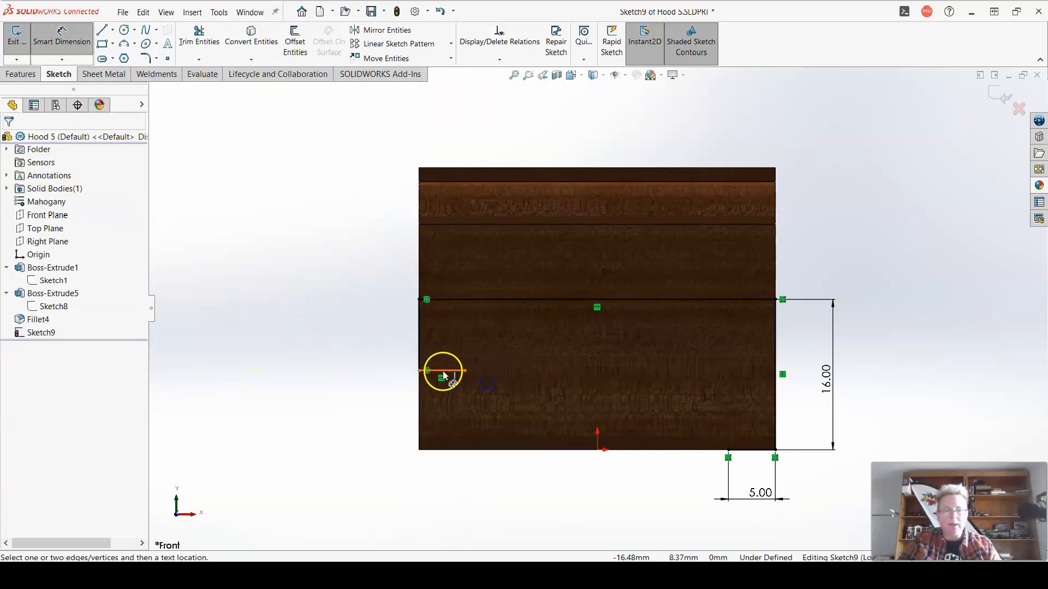
{"action": "left_click", "coordinate": [442, 371]}
{"action": "left_click", "coordinate": [367, 441]}
{"action": "key", "text": "Return"}
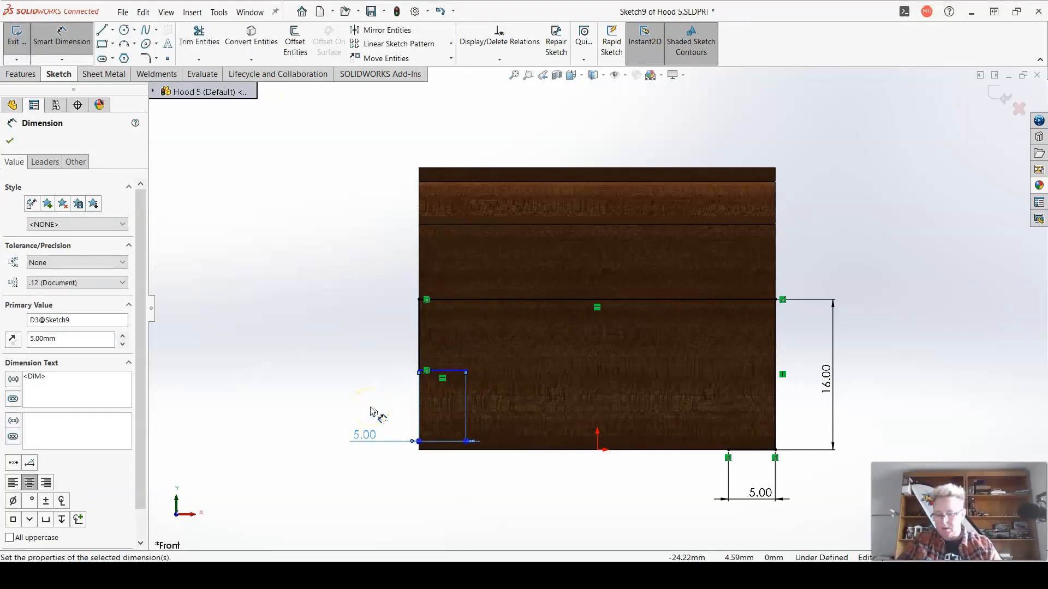
Join the inner ends of the two 5 mm lines with an upward-curving three-point arc of about 18.2 mm radius
{"action": "left_click", "coordinate": [125, 44]}
{"action": "left_click_drag", "start_coordinate": [467, 371], "coordinate": [729, 456]}
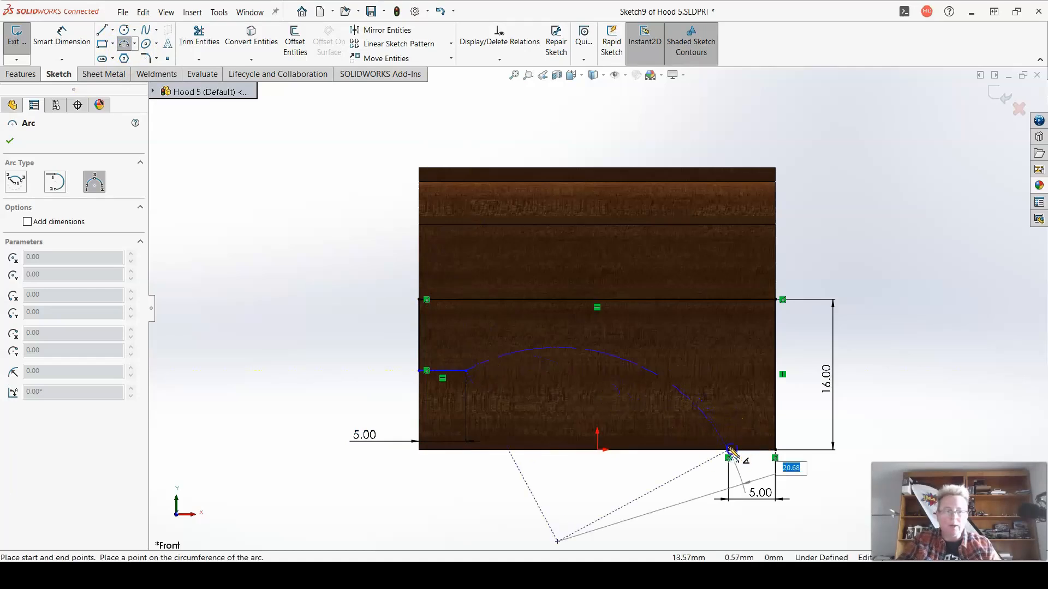
{"action": "left_click", "coordinate": [655, 362]}
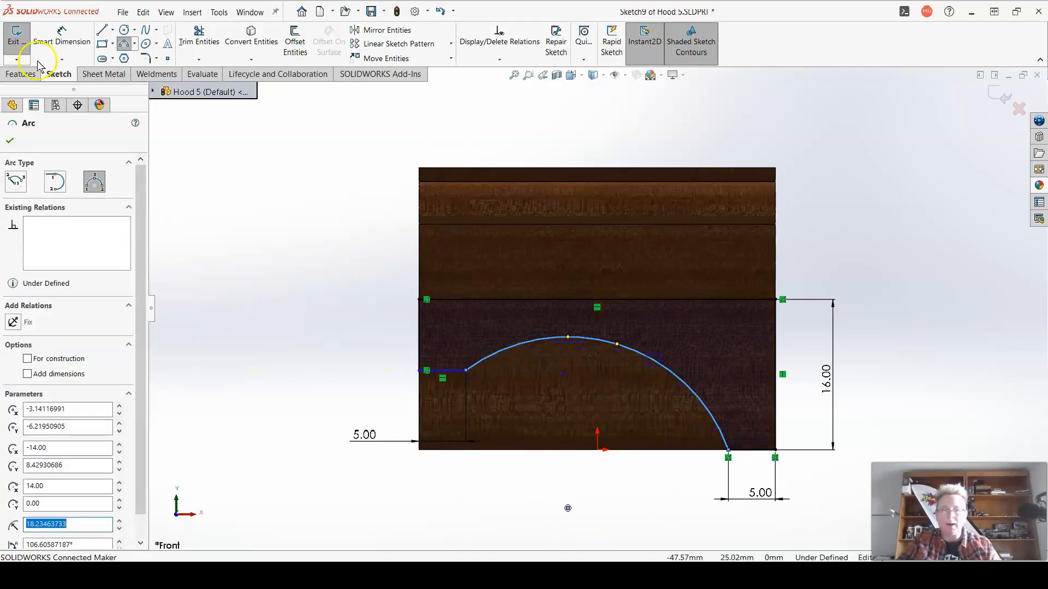
Dimension the arc's radius to 17.5 mm
{"action": "left_click", "coordinate": [62, 38]}
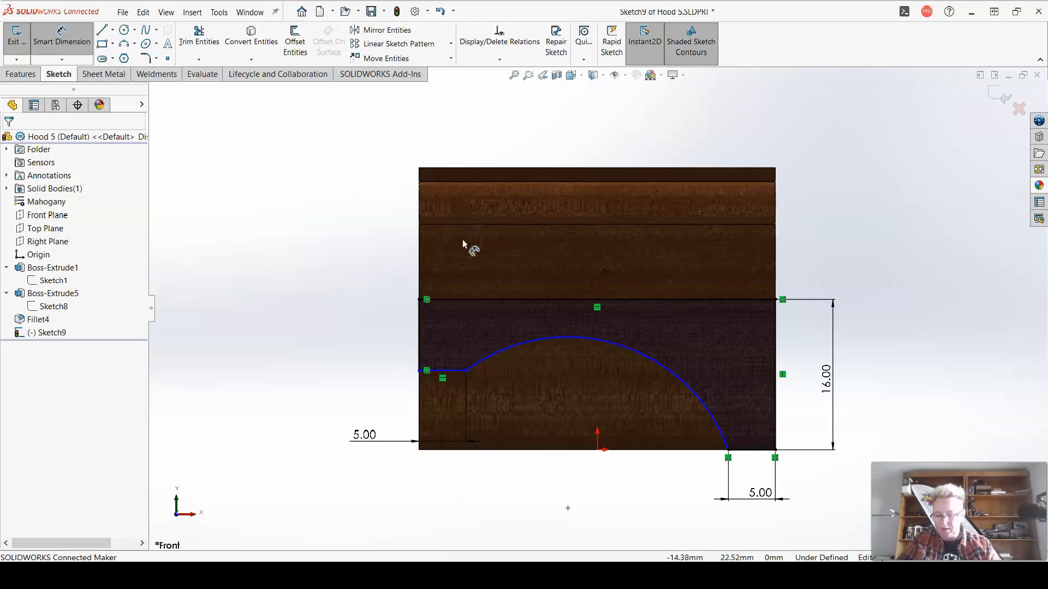
{"action": "left_click", "coordinate": [659, 362]}
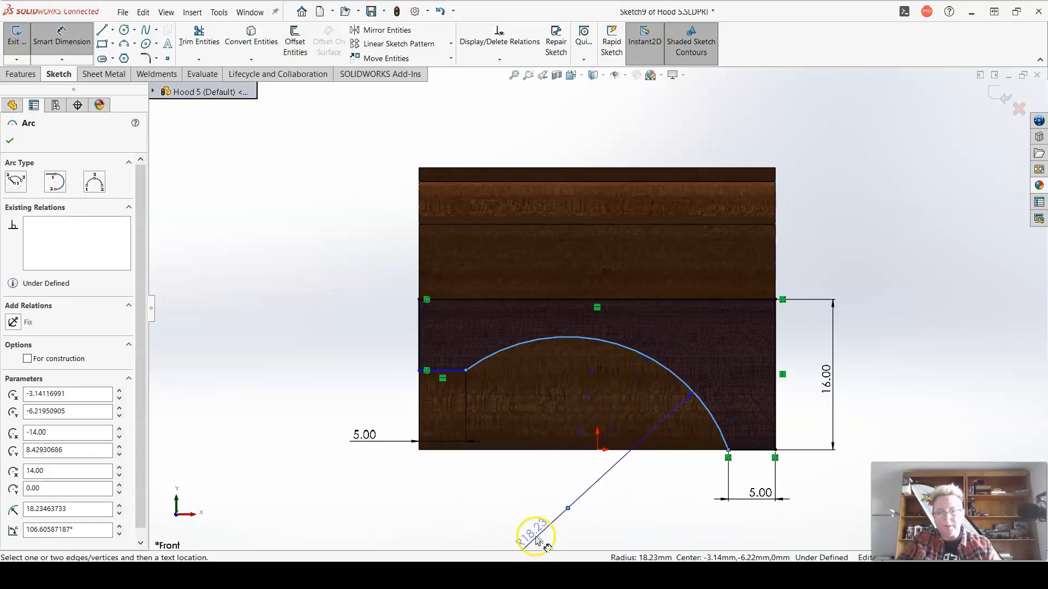
{"action": "left_click", "coordinate": [548, 520]}
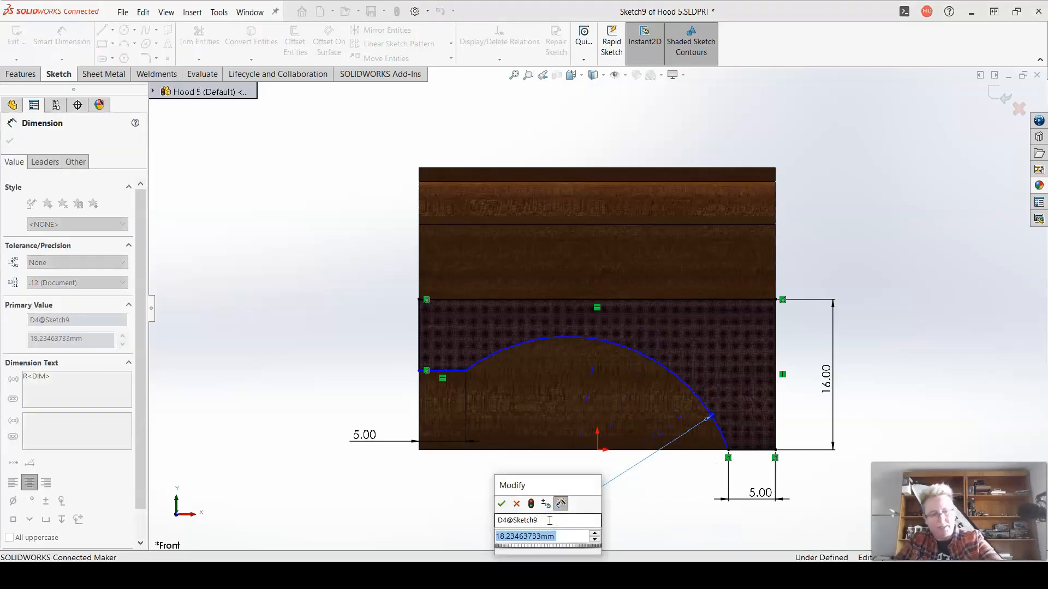
{"action": "type", "text": "17.5"}
{"action": "key", "text": "Return"}
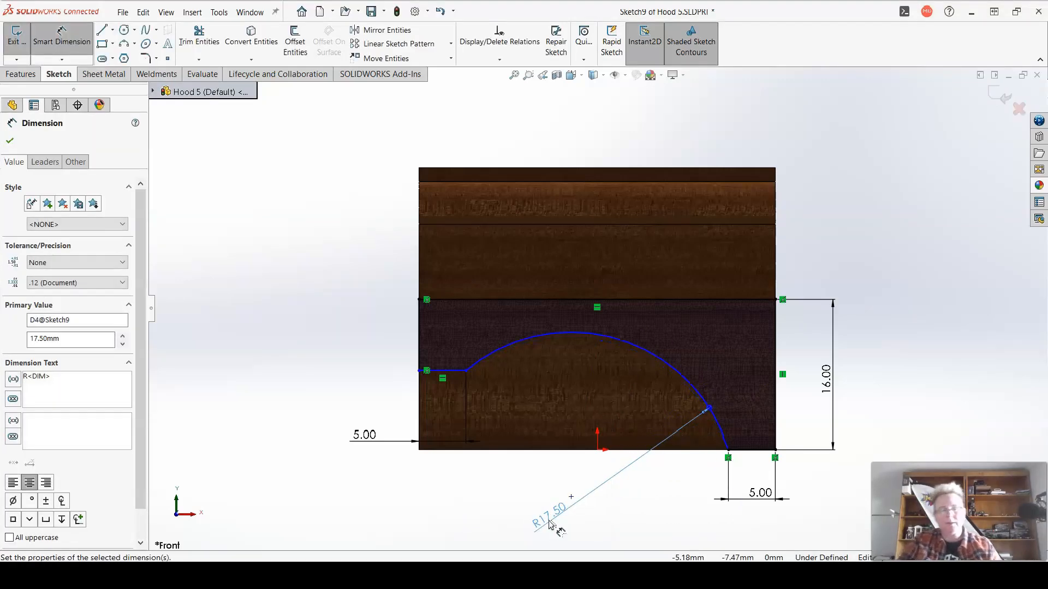
{"action": "left_click_drag", "start_coordinate": [551, 525], "coordinate": [520, 514]}
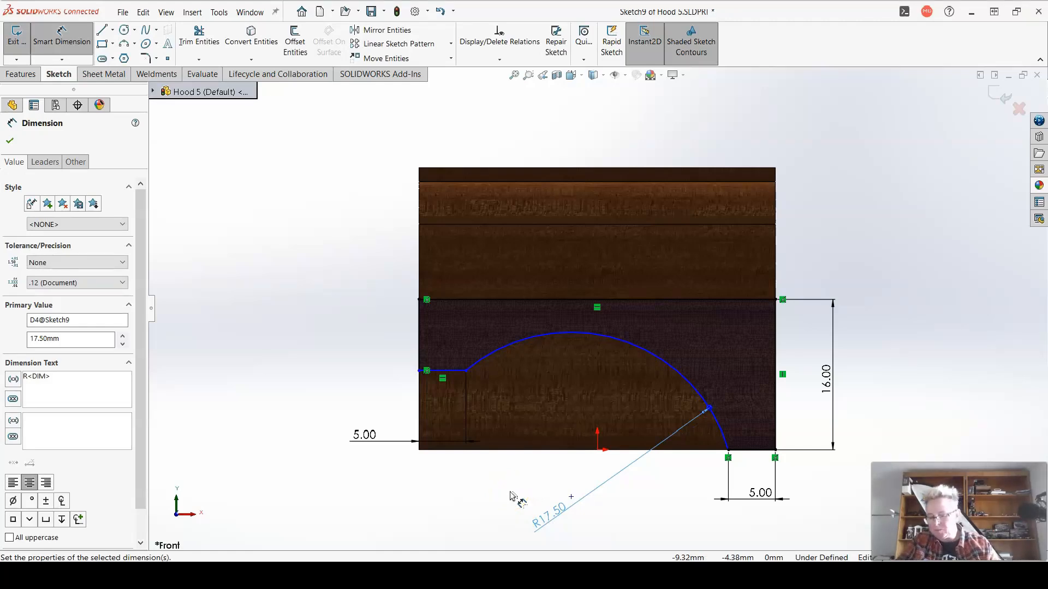
Round both upper corners of the sketch profile with 2 mm sketch fillets
{"action": "left_click", "coordinate": [145, 57]}
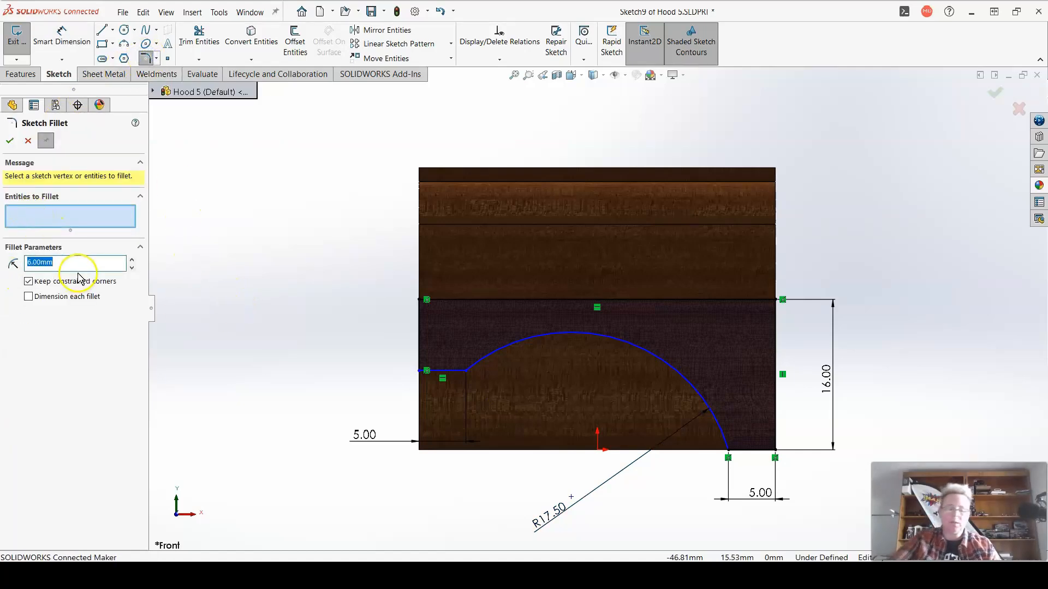
{"action": "left_click", "coordinate": [420, 300]}
{"action": "left_click", "coordinate": [776, 301]}
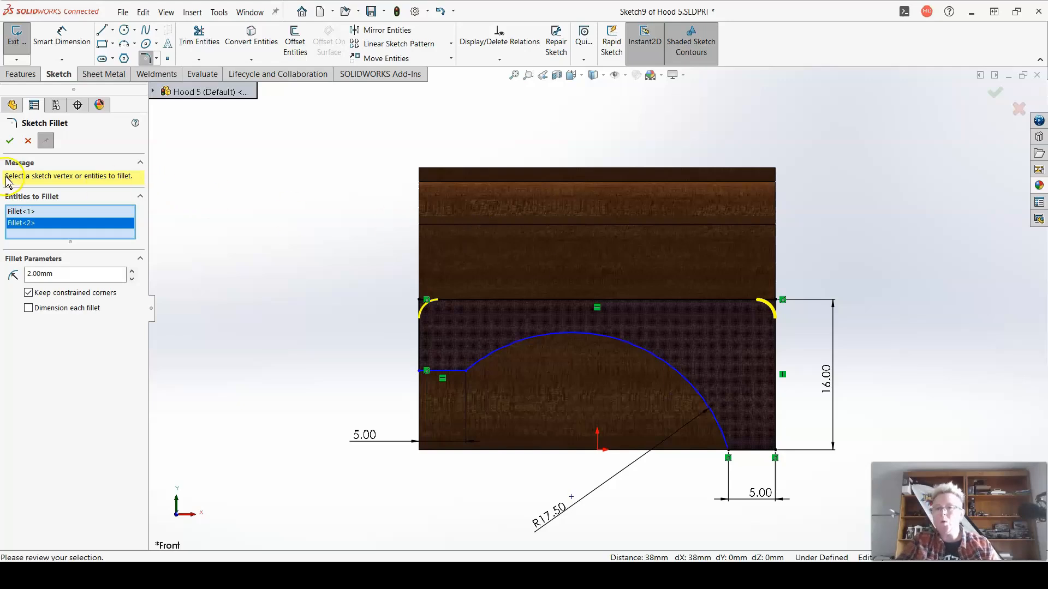
{"action": "left_click", "coordinate": [10, 141]}
{"action": "left_click", "coordinate": [10, 141]}
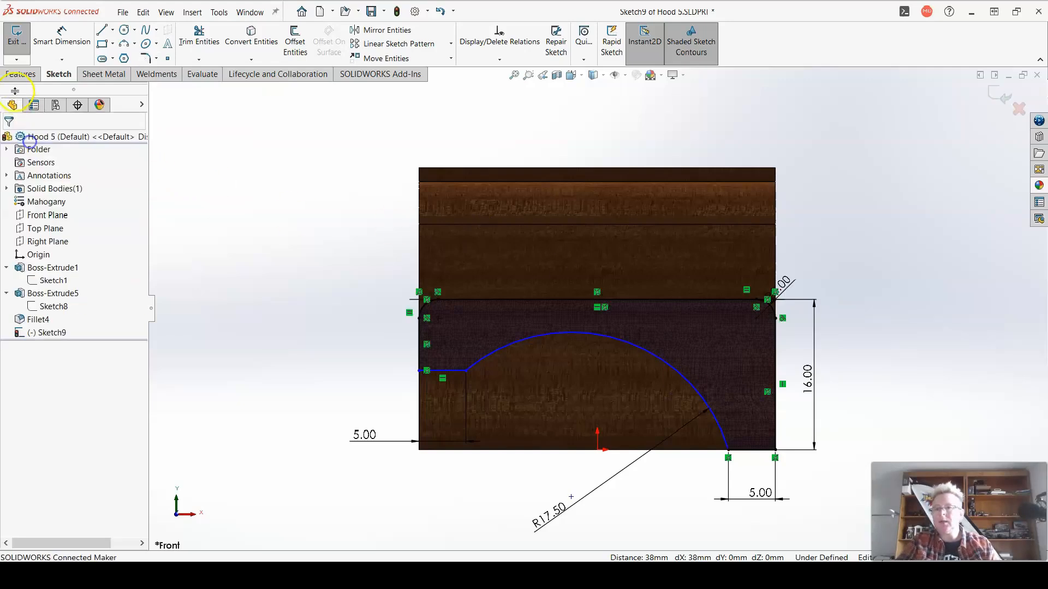
Extrude the arched profile 9 mm outward from the block's front face, merging it with the body
{"action": "left_click", "coordinate": [20, 74]}
{"action": "left_click", "coordinate": [21, 41]}
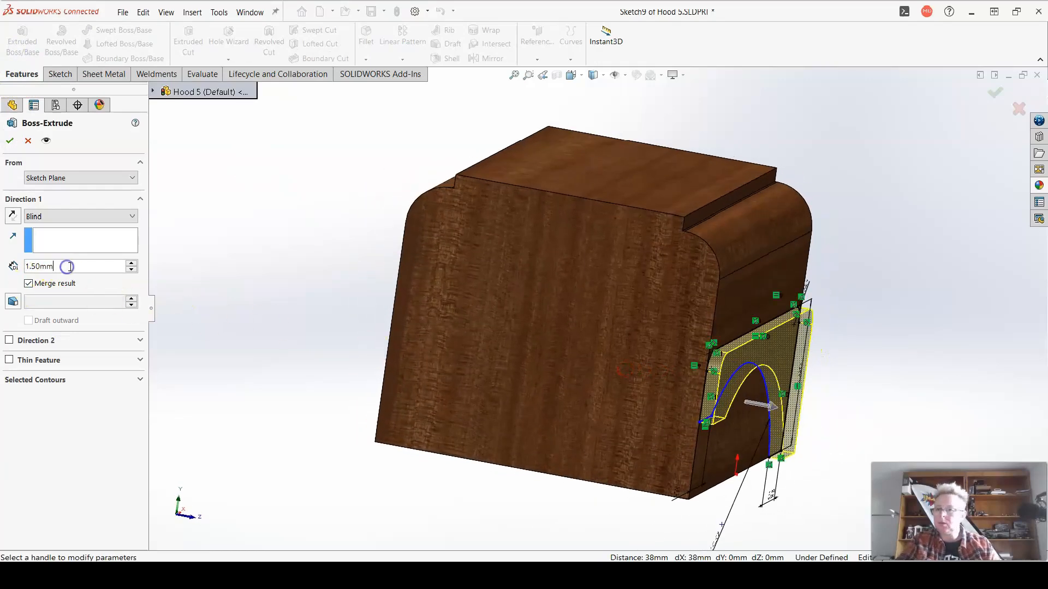
{"action": "type", "text": "9"}
{"action": "key", "text": "Return"}
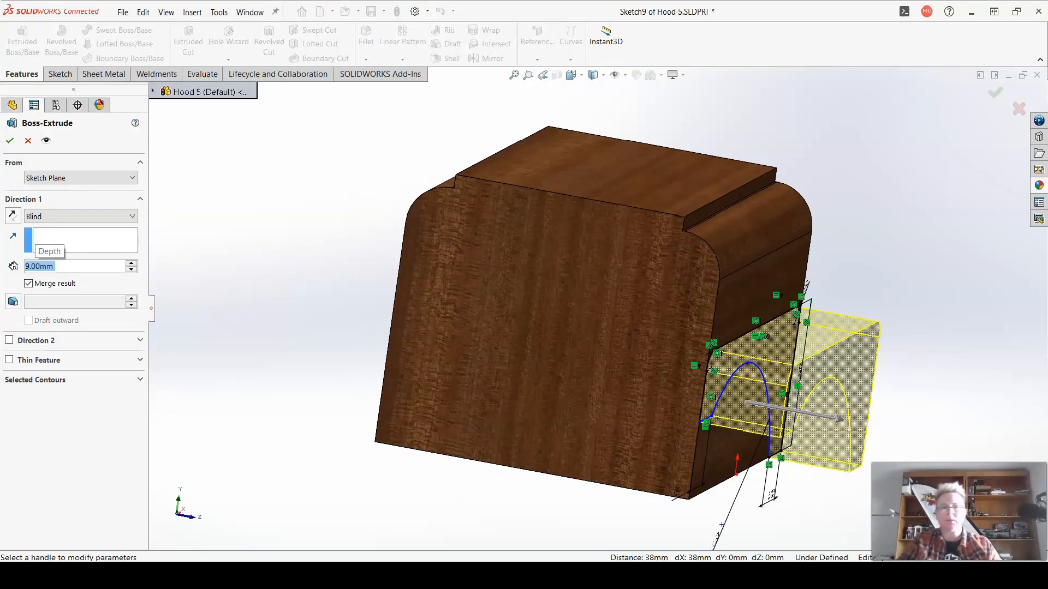
{"action": "left_click", "coordinate": [10, 142]}
{"action": "middle_click_drag", "start_coordinate": [356, 393], "coordinate": [431, 377]}
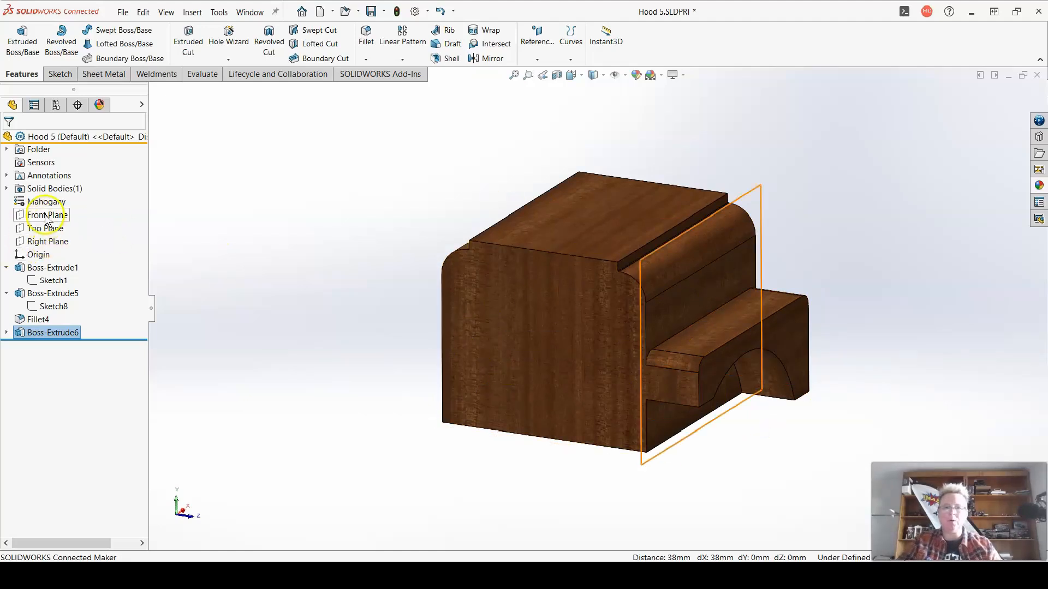
Create a mid plane between the front and back faces of the block
{"action": "left_click", "coordinate": [237, 252]}
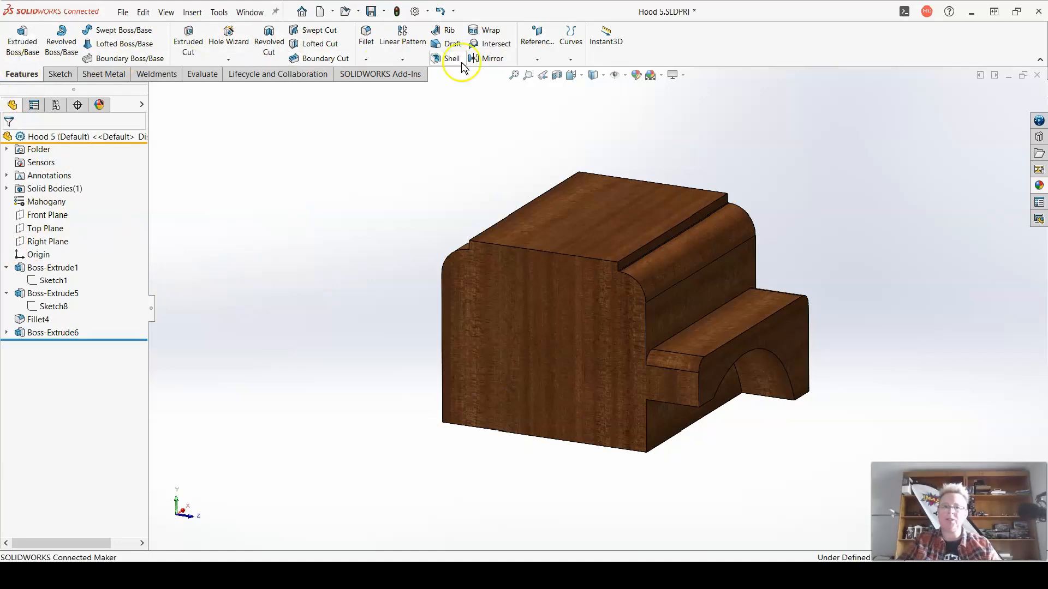
{"action": "left_click", "coordinate": [537, 34]}
{"action": "left_click", "coordinate": [546, 71]}
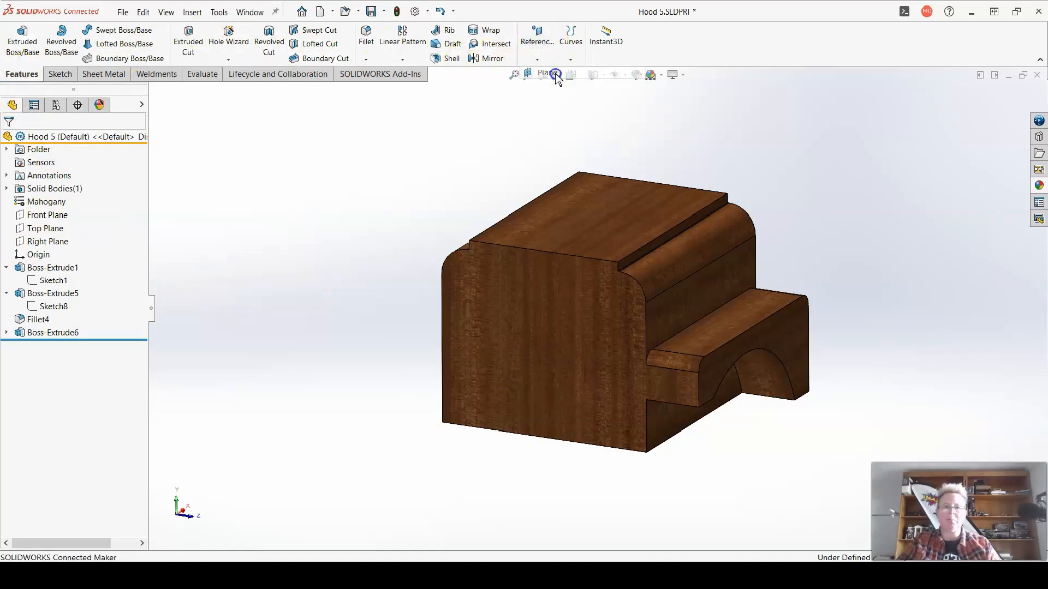
{"action": "left_click", "coordinate": [705, 301]}
{"action": "middle_click_drag", "start_coordinate": [562, 346], "coordinate": [528, 373]}
{"action": "left_click", "coordinate": [513, 295]}
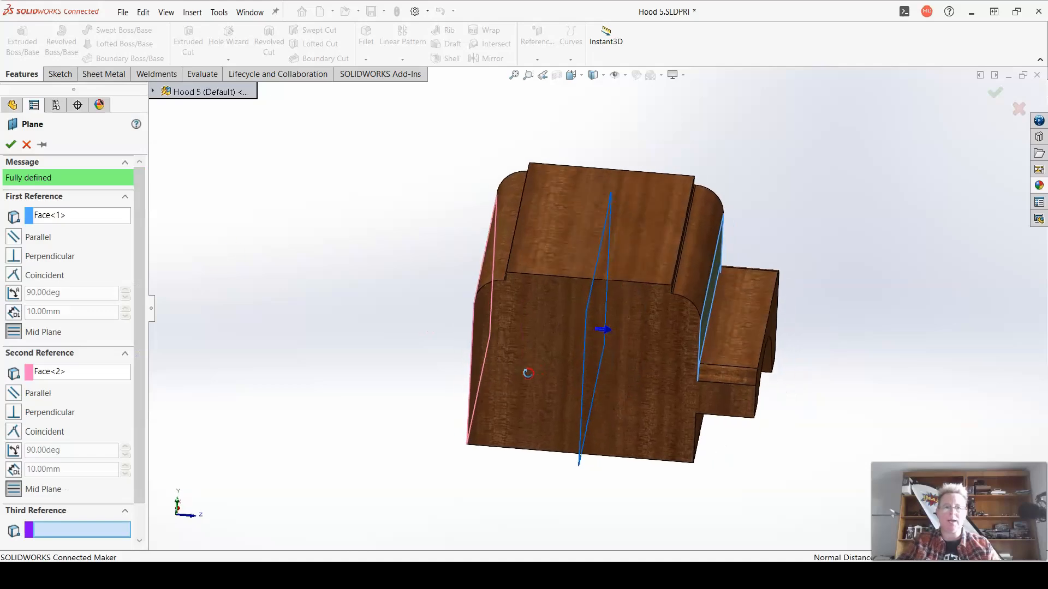
{"action": "left_click", "coordinate": [11, 145]}
Mirror the arched front extrusion about the new mid plane onto the back of the block, and hide the plane
{"action": "middle_click_drag", "start_coordinate": [374, 381], "coordinate": [276, 325]}
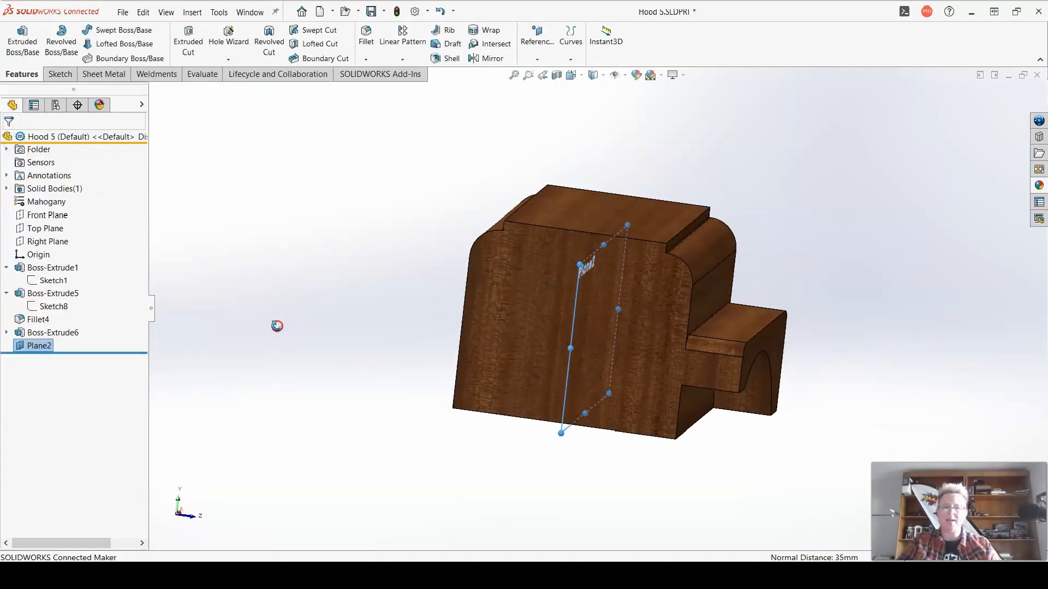
{"action": "left_click", "coordinate": [487, 59]}
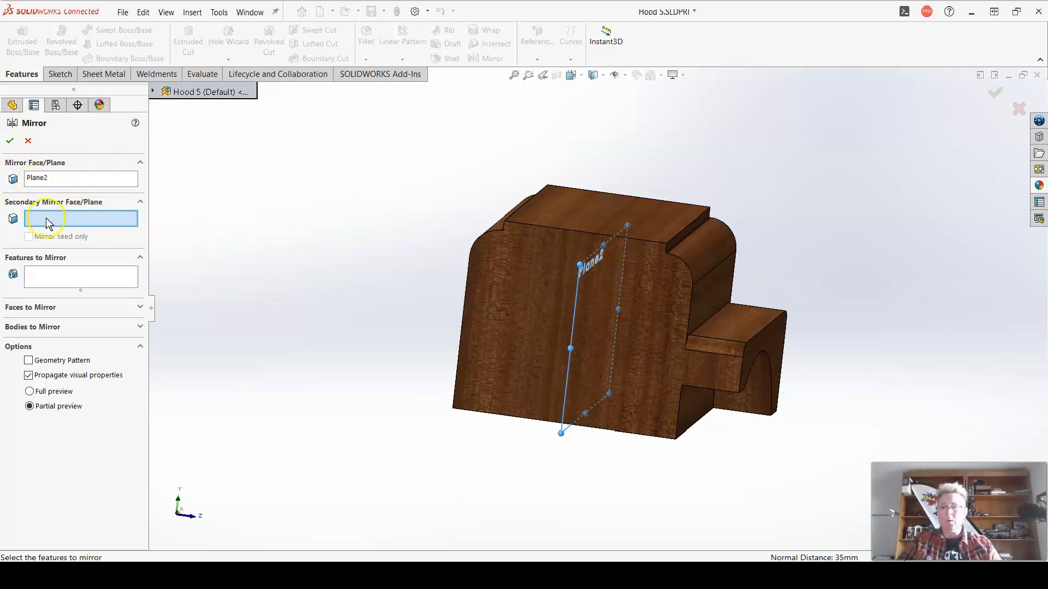
{"action": "left_click", "coordinate": [44, 281]}
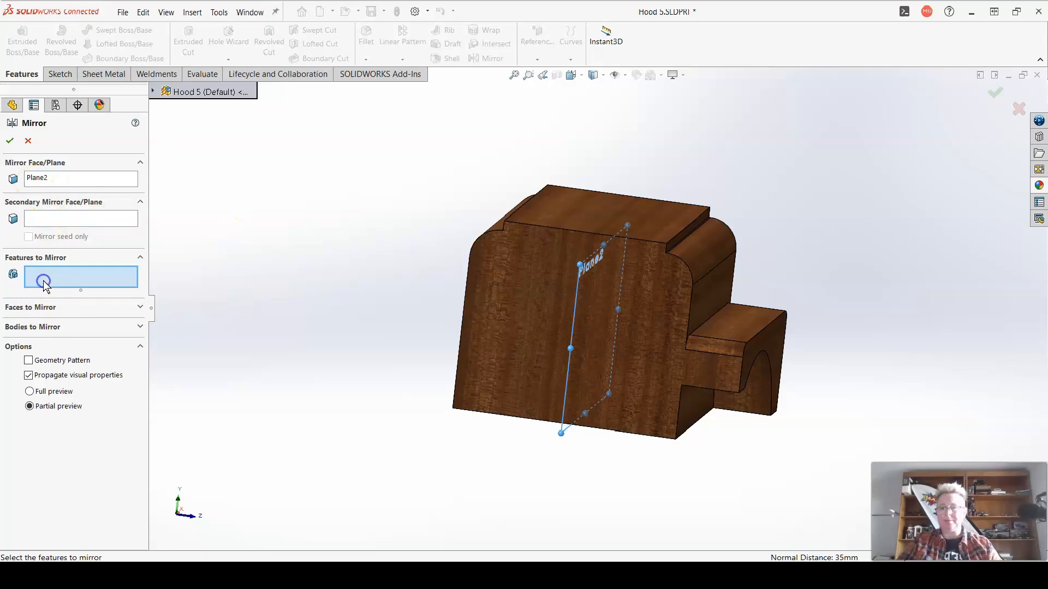
{"action": "left_click", "coordinate": [760, 352]}
{"action": "middle_click_drag", "start_coordinate": [435, 435], "coordinate": [411, 446]}
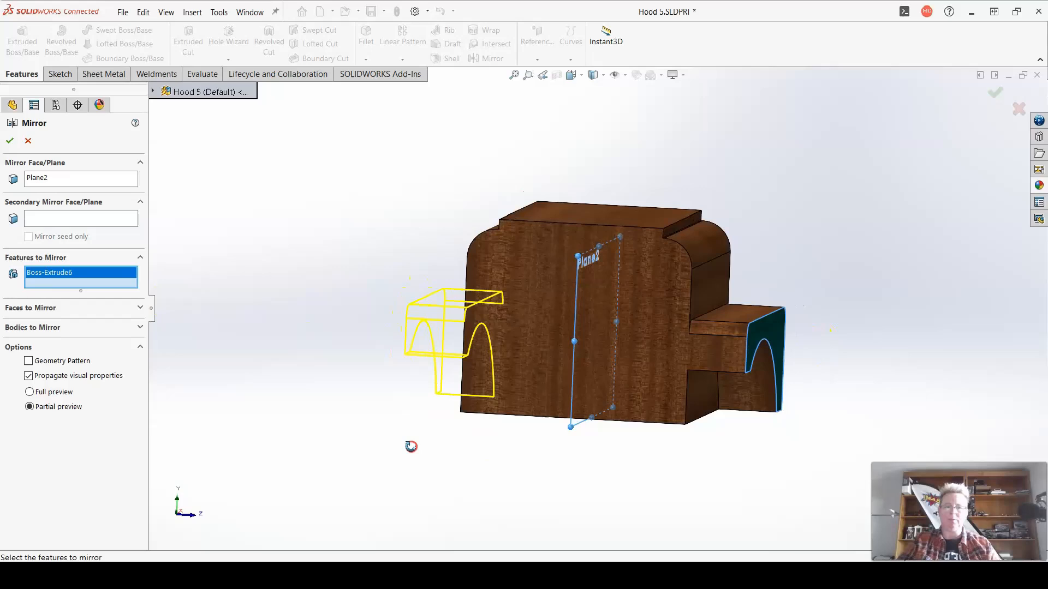
{"action": "left_click", "coordinate": [11, 141]}
{"action": "left_click", "coordinate": [602, 262]}
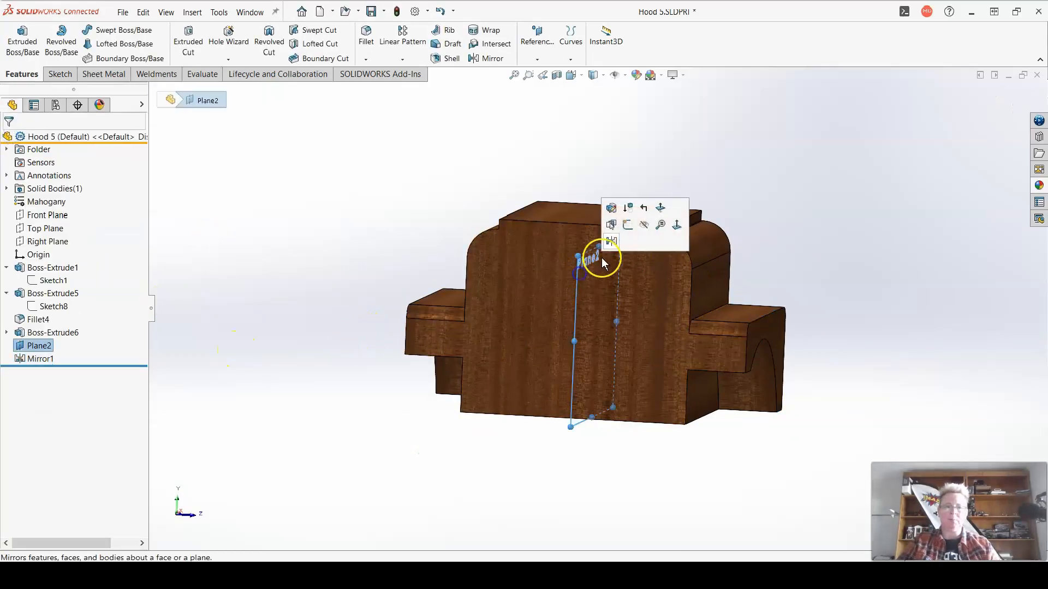
{"action": "left_click", "coordinate": [645, 229]}
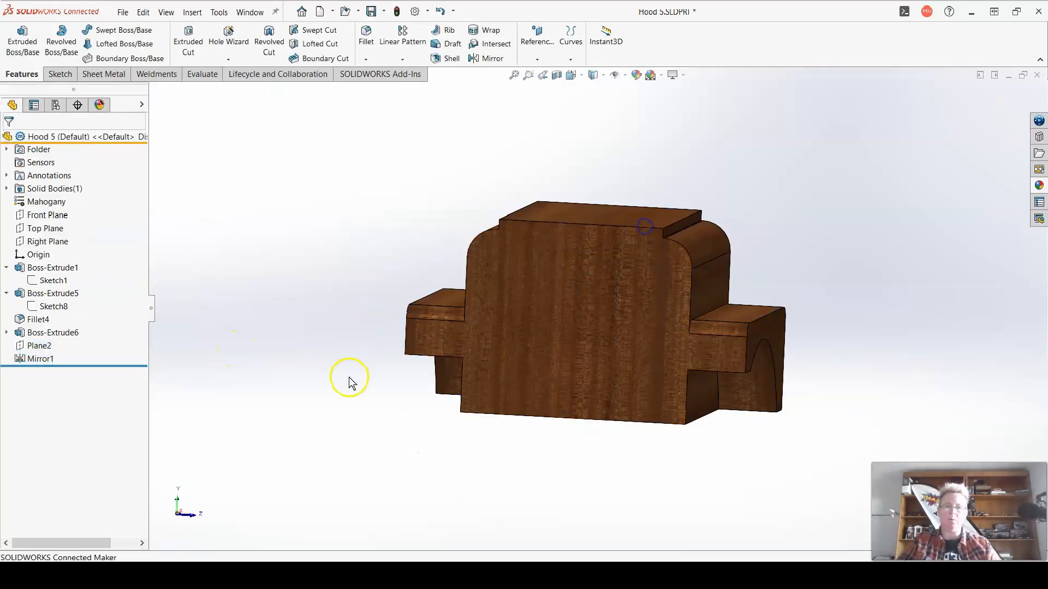
Start a new sketch on the flat side face that spans the block and both arched extrusions, viewed head-on
{"action": "middle_click_drag", "start_coordinate": [346, 377], "coordinate": [404, 410]}
{"action": "middle_click_drag", "start_coordinate": [508, 417], "coordinate": [660, 367]}
{"action": "left_click", "coordinate": [677, 354]}
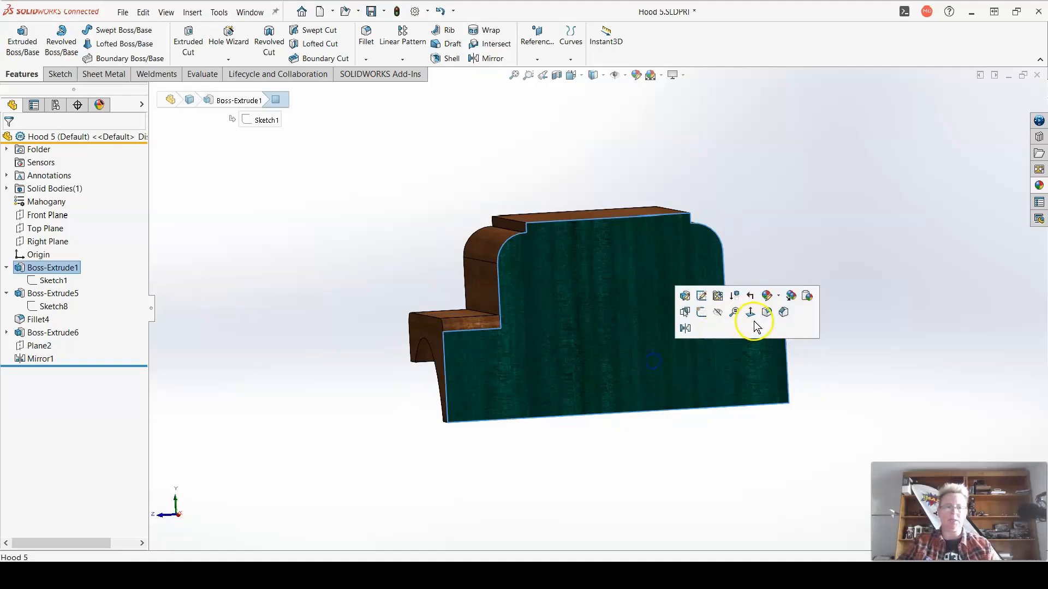
{"action": "left_click", "coordinate": [751, 309]}
{"action": "left_click", "coordinate": [58, 75]}
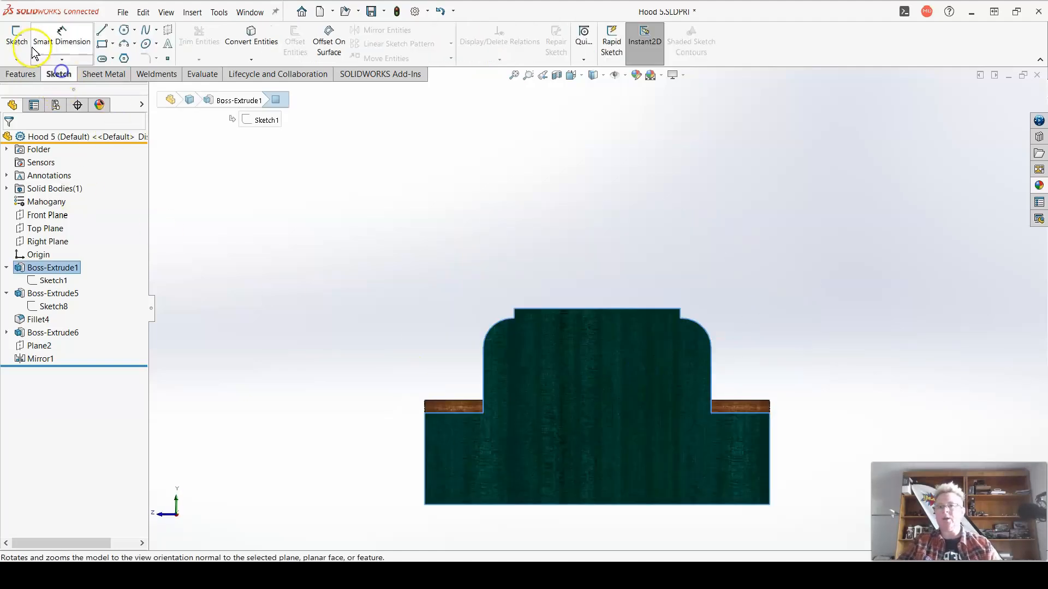
{"action": "left_click", "coordinate": [17, 38]}
Sketch a corner rectangle about 20 by 12.4 mm hanging below the face's bottom edge, its upper side on that edge
{"action": "scroll", "coordinate": [619, 431], "scroll_direction": "down", "scroll_amount": 1}
{"action": "scroll", "coordinate": [627, 437], "scroll_direction": "up", "scroll_amount": 2}
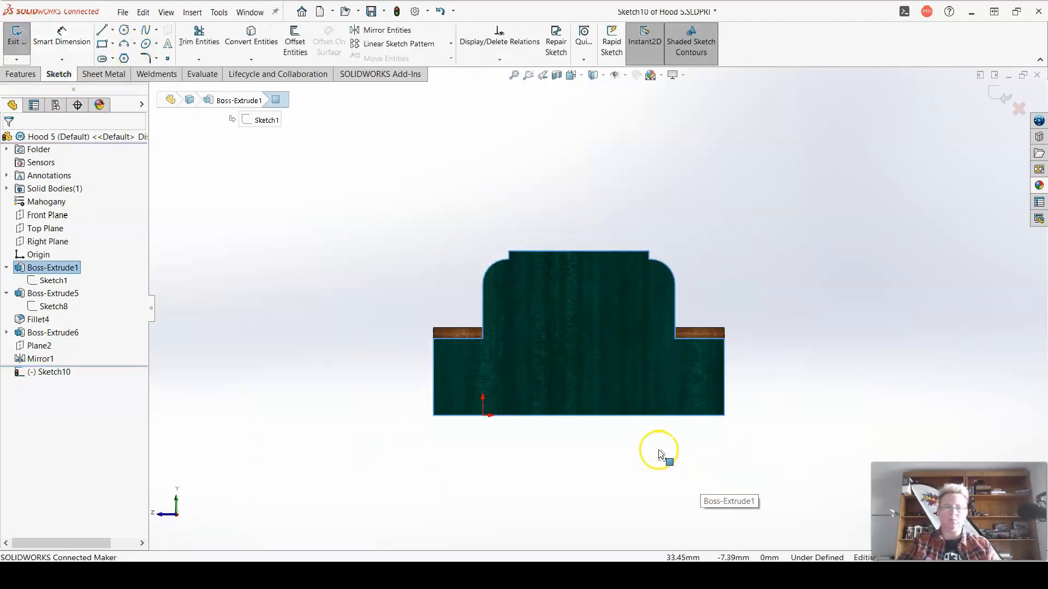
{"action": "left_click", "coordinate": [102, 46]}
{"action": "left_click", "coordinate": [540, 416]}
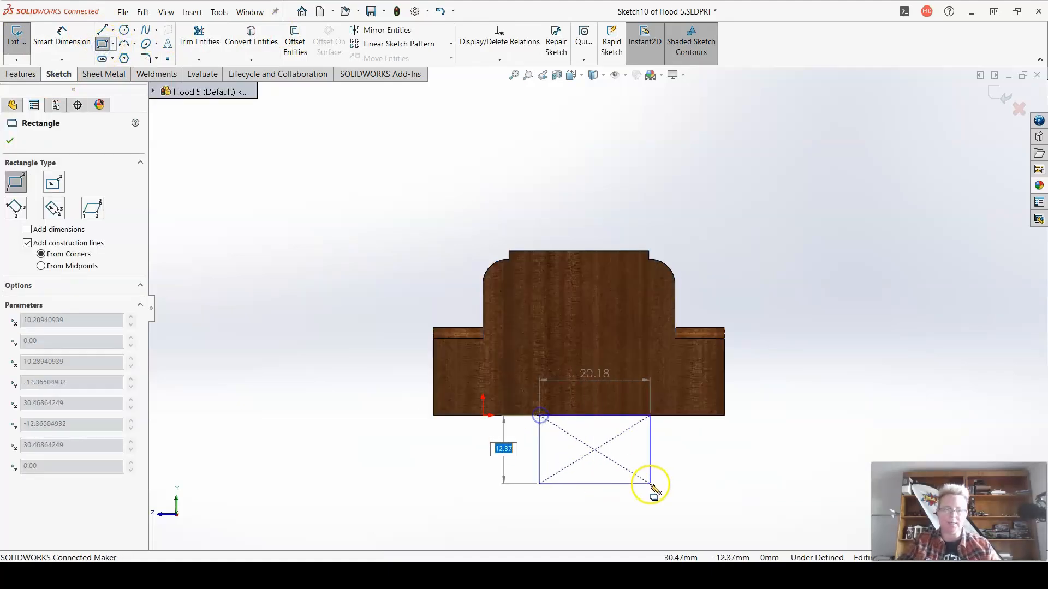
{"action": "left_click", "coordinate": [651, 484]}
Dimension the rectangle's width to 19 mm
{"action": "left_click", "coordinate": [63, 46]}
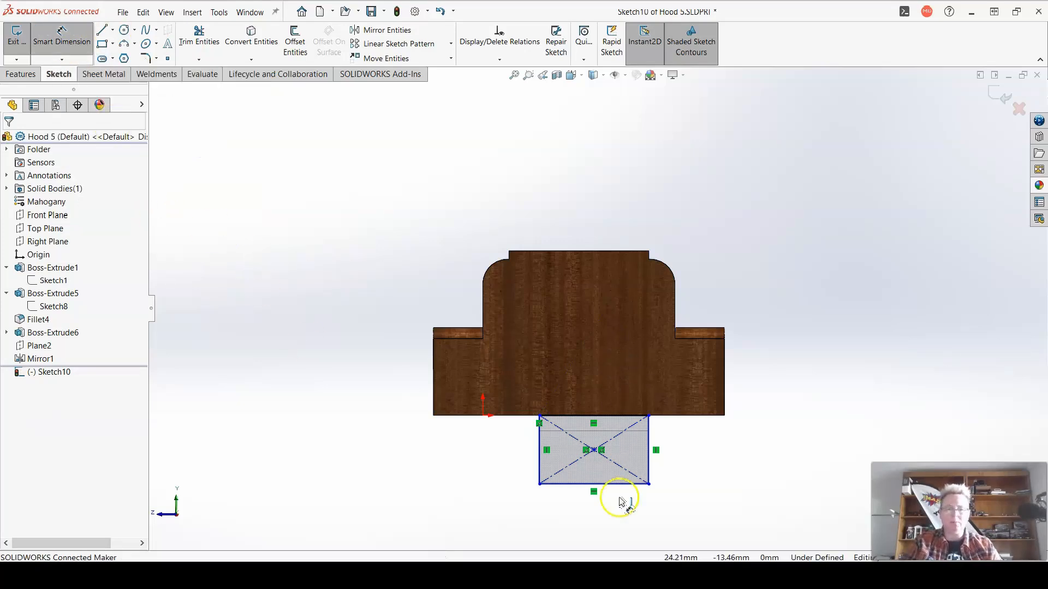
{"action": "left_click", "coordinate": [628, 484]}
{"action": "left_click", "coordinate": [625, 506]}
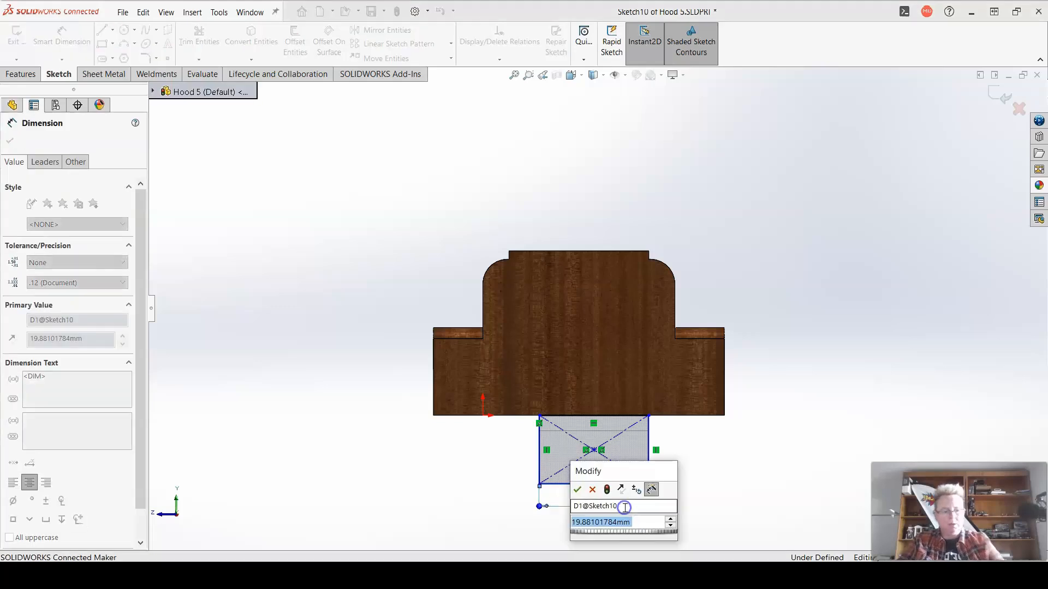
{"action": "type", "text": "19"}
{"action": "key", "text": "Return"}
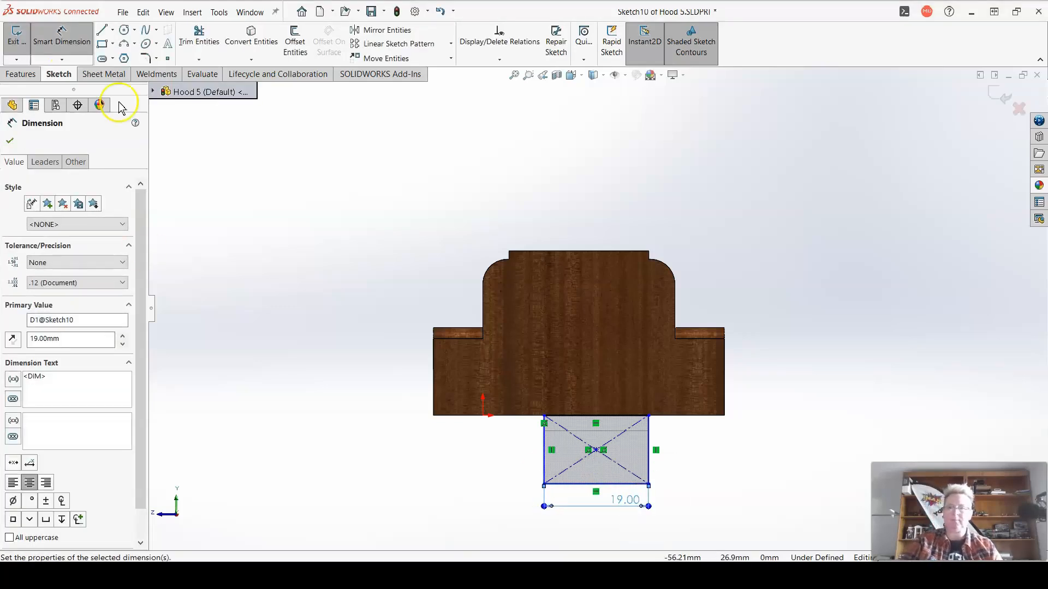
Place a sketch point at the midpoint of the block's bottom edge and align the rectangle's centre vertically with it
{"action": "left_click", "coordinate": [166, 58]}
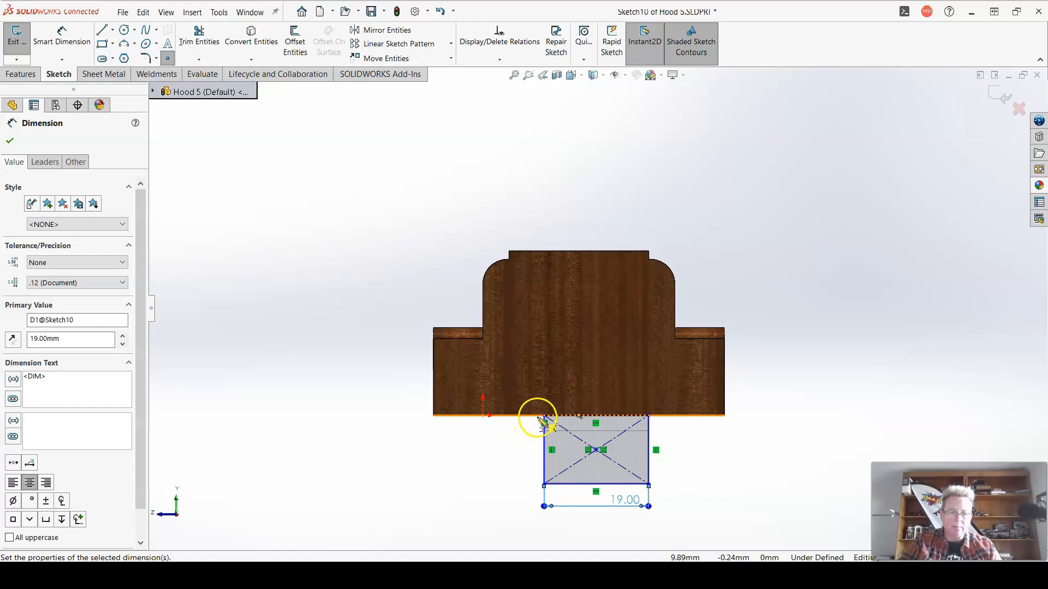
{"action": "left_click", "coordinate": [579, 416]}
{"action": "key", "text": "Escape"}
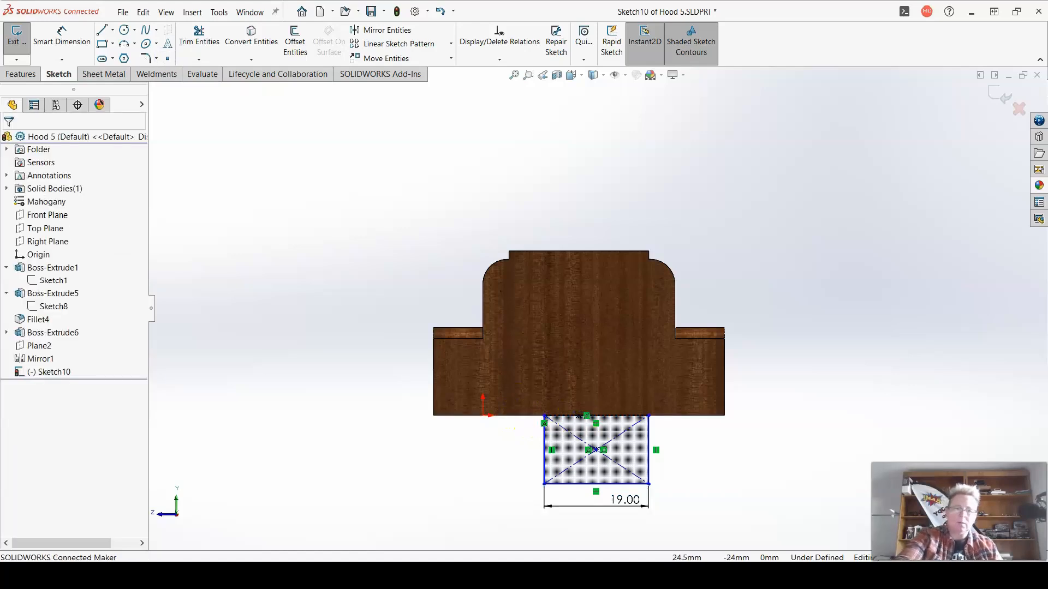
{"action": "left_click", "coordinate": [579, 417]}
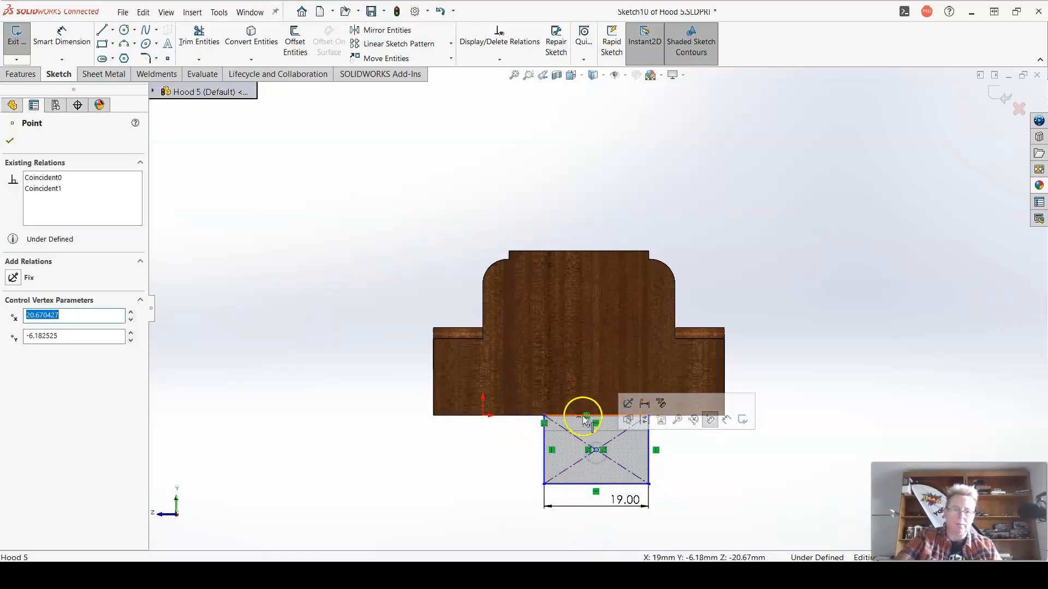
{"action": "left_click", "coordinate": [582, 419], "text": "ctrl"}
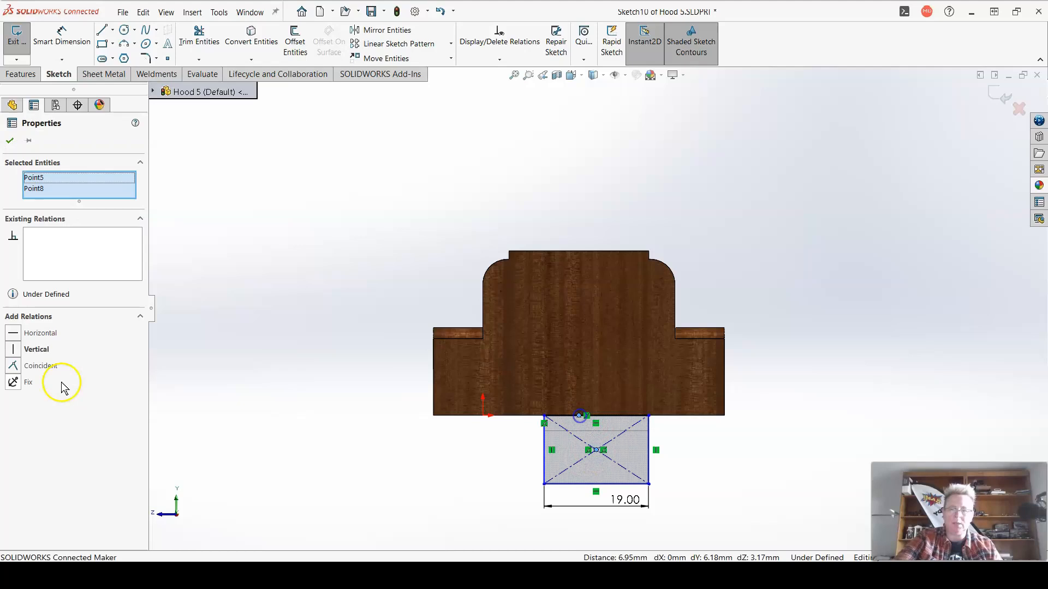
{"action": "left_click", "coordinate": [15, 359]}
{"action": "left_click", "coordinate": [336, 431]}
Dimension the rectangle's height to 12.5 mm
{"action": "left_click", "coordinate": [59, 48]}
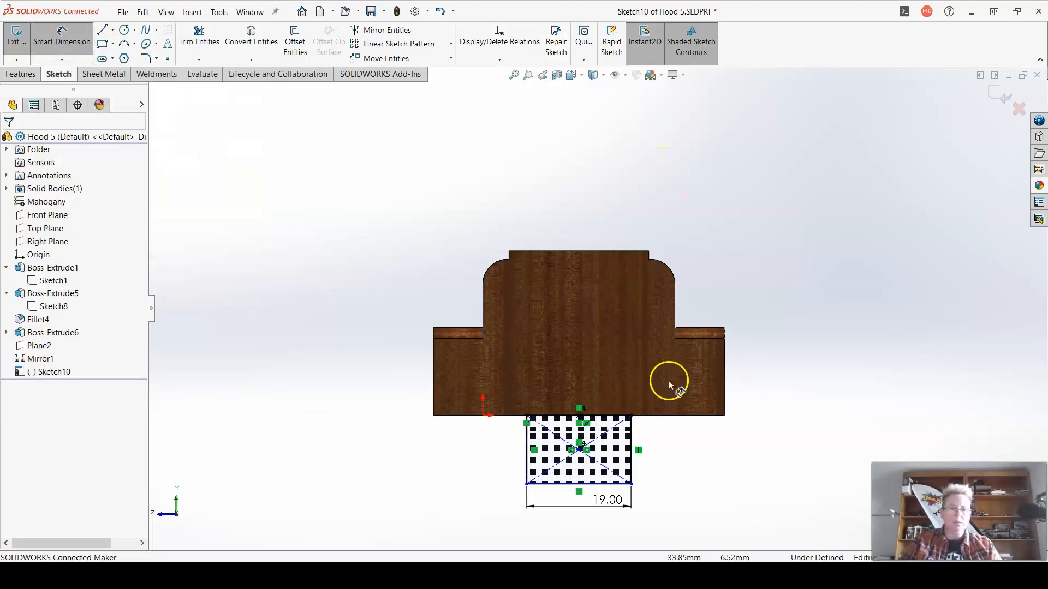
{"action": "left_click", "coordinate": [632, 449]}
{"action": "left_click", "coordinate": [732, 457]}
{"action": "type", "text": "12.5"}
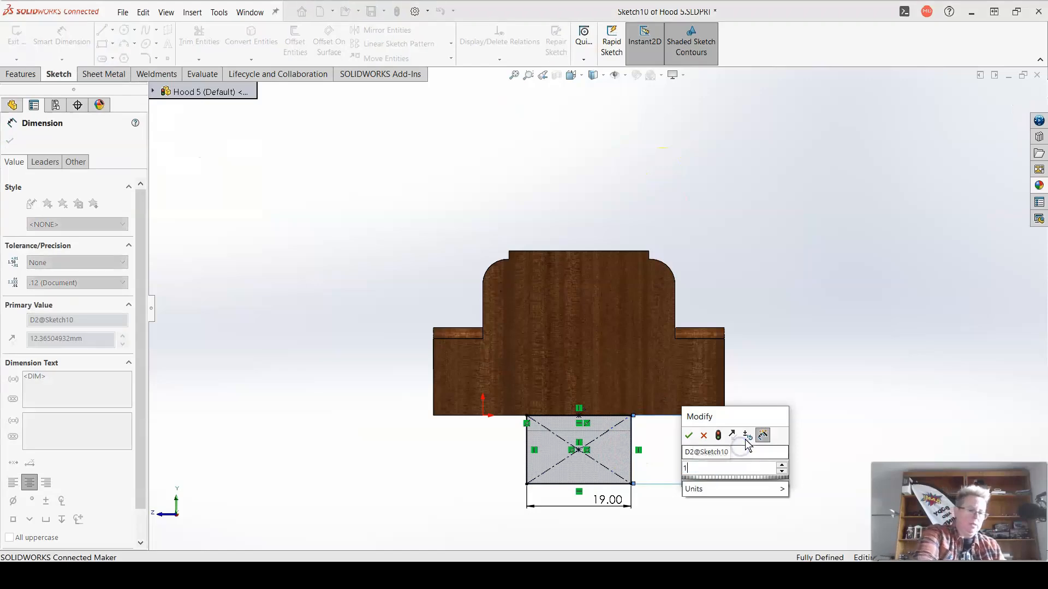
{"action": "key", "text": "Return"}
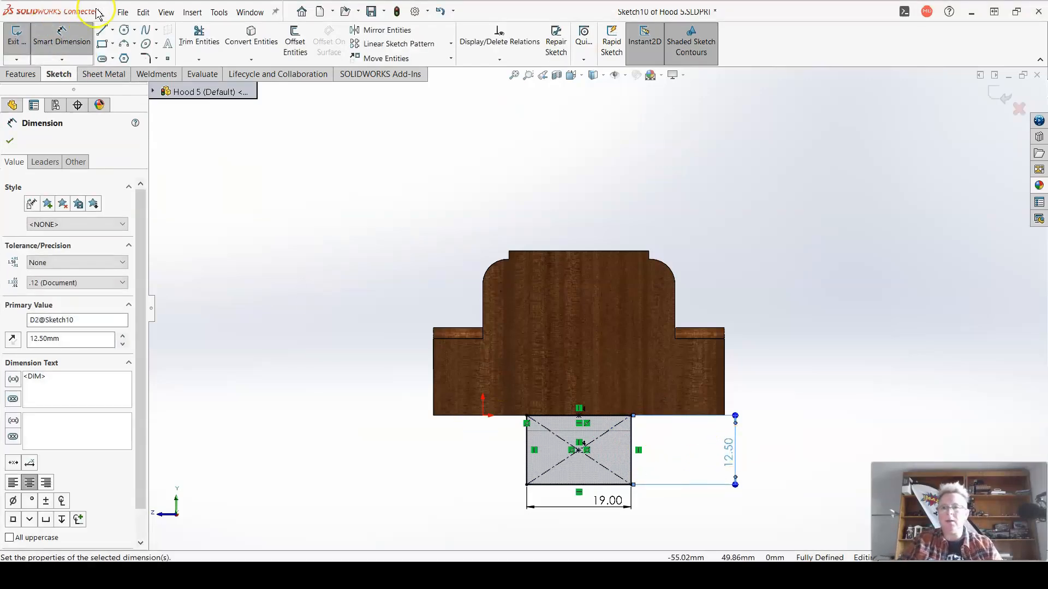
Sketch a circle about 4.3 mm in diameter inside the rectangle, just below its centre
{"action": "left_click", "coordinate": [124, 30]}
{"action": "scroll", "coordinate": [567, 481], "scroll_direction": "down", "scroll_amount": 5}
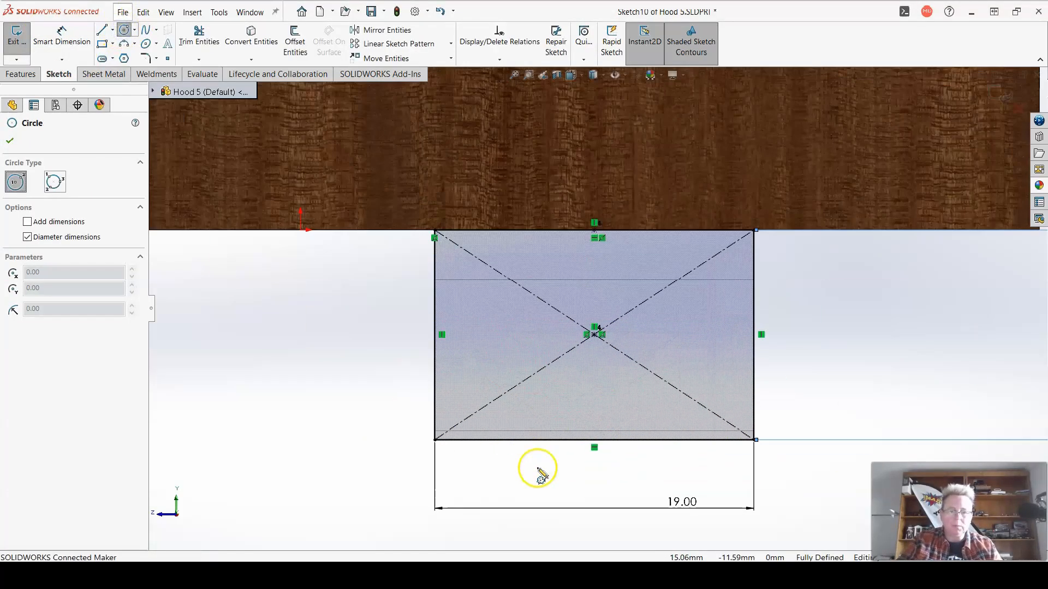
{"action": "left_click_drag", "start_coordinate": [626, 331], "coordinate": [646, 381]}
Dimension the circle's diameter to 7 mm
{"action": "right_click", "coordinate": [767, 253]}
{"action": "left_click", "coordinate": [906, 236]}
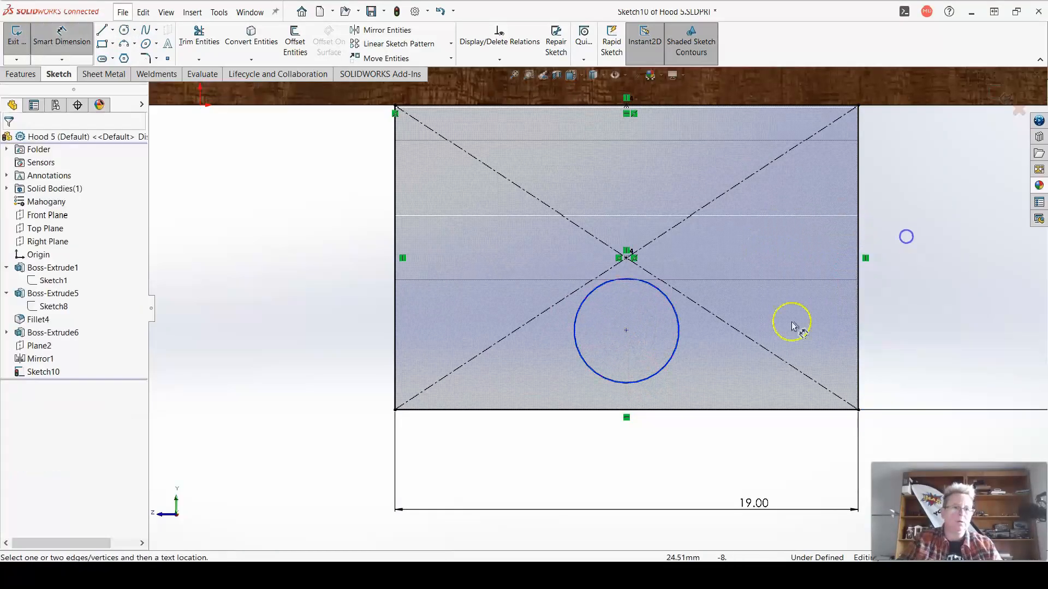
{"action": "left_click", "coordinate": [667, 342]}
{"action": "left_click", "coordinate": [929, 362]}
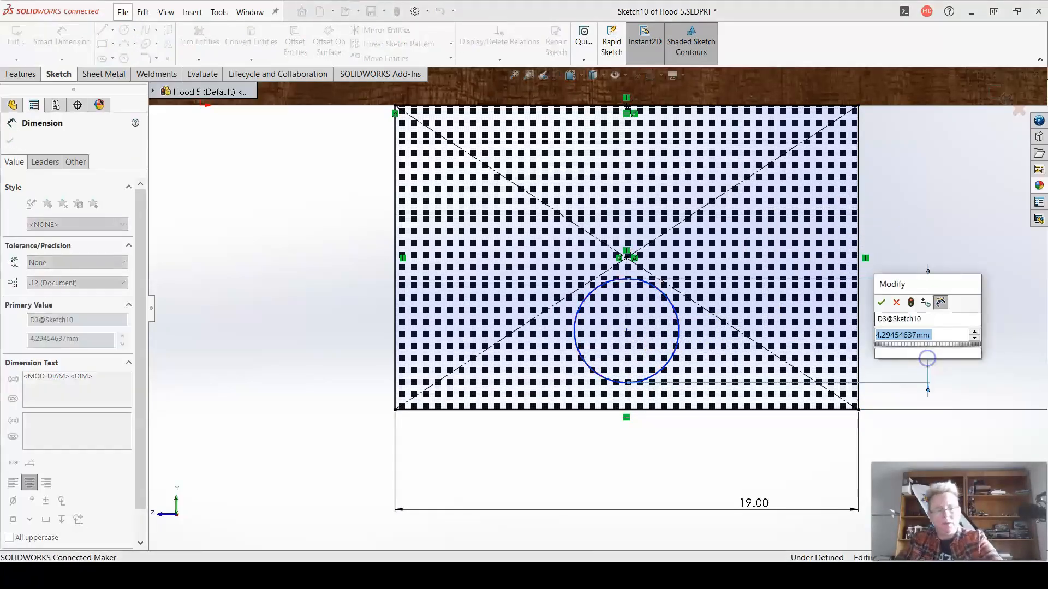
{"action": "type", "text": "7"}
{"action": "key", "text": "Return"}
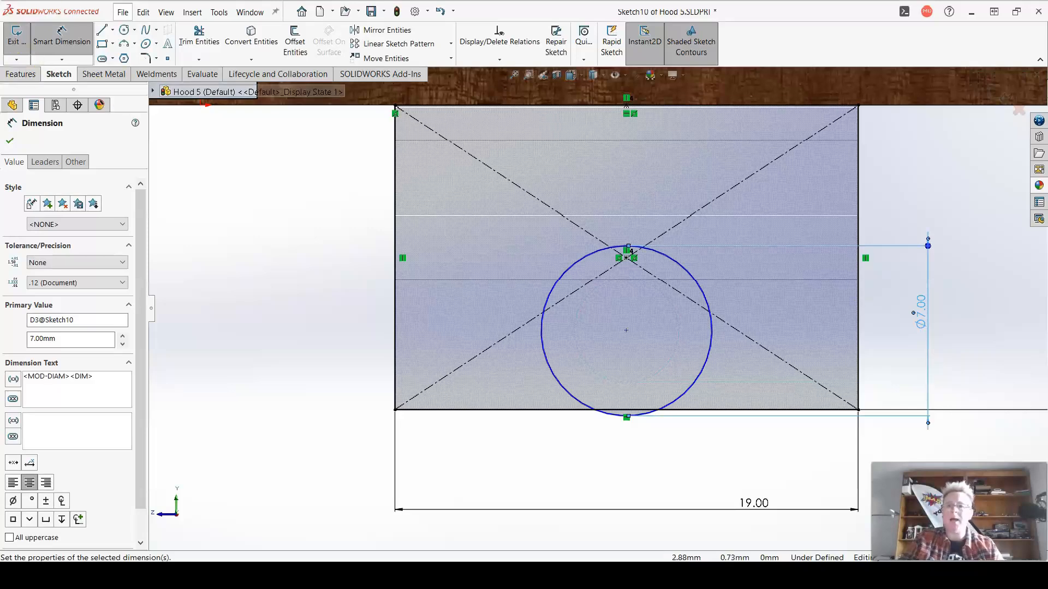
Dimension the distance from the circle's centre to the rectangle's upper edge to 6.5 mm
{"action": "left_click", "coordinate": [626, 333]}
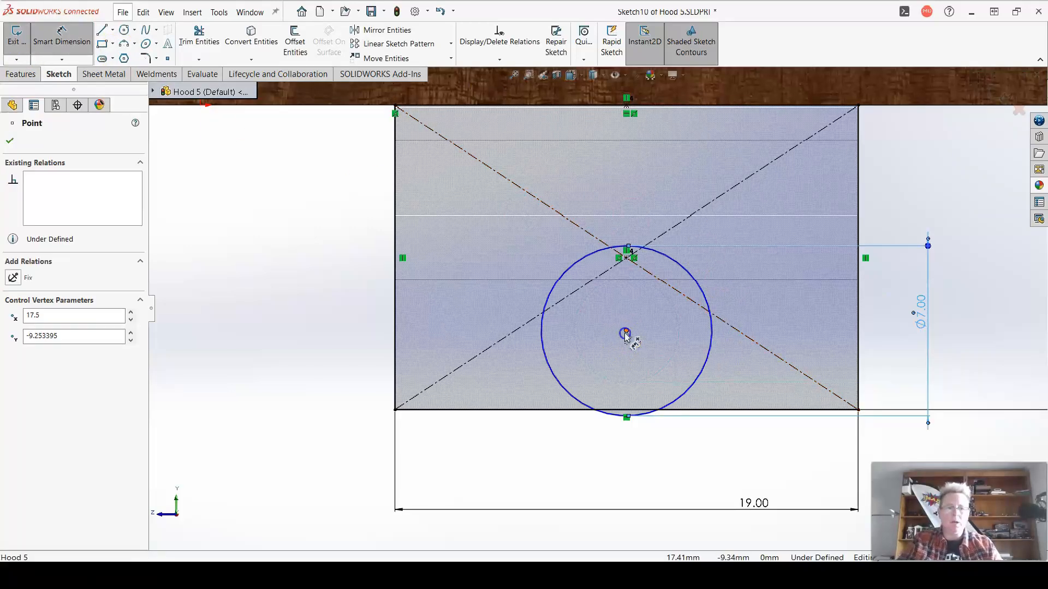
{"action": "left_click", "coordinate": [695, 107]}
{"action": "left_click", "coordinate": [263, 243]}
{"action": "type", "text": "6.5"}
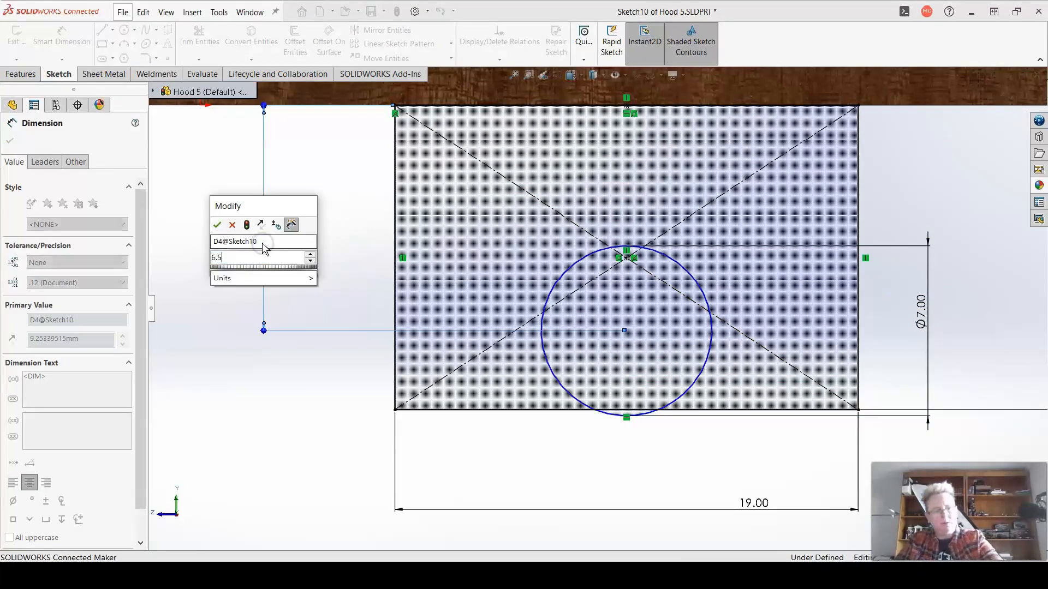
{"action": "key", "text": "Return"}
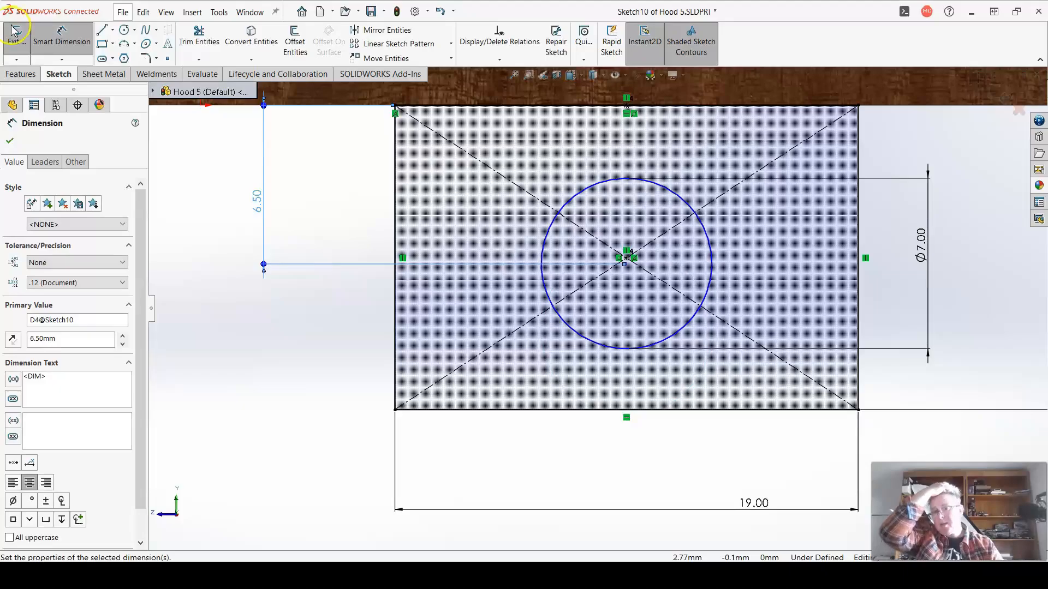
{"action": "left_click", "coordinate": [9, 141]}
Add a vertical relation between the circle's centre and the rectangle's centre point
{"action": "scroll", "coordinate": [673, 264], "scroll_direction": "down", "scroll_amount": 5}
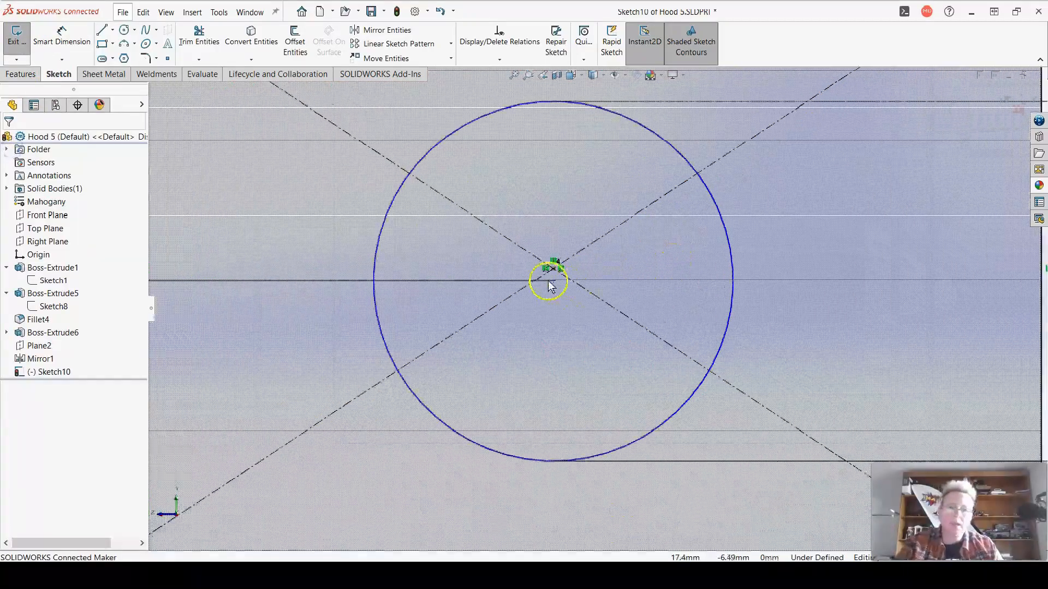
{"action": "left_click", "coordinate": [552, 270]}
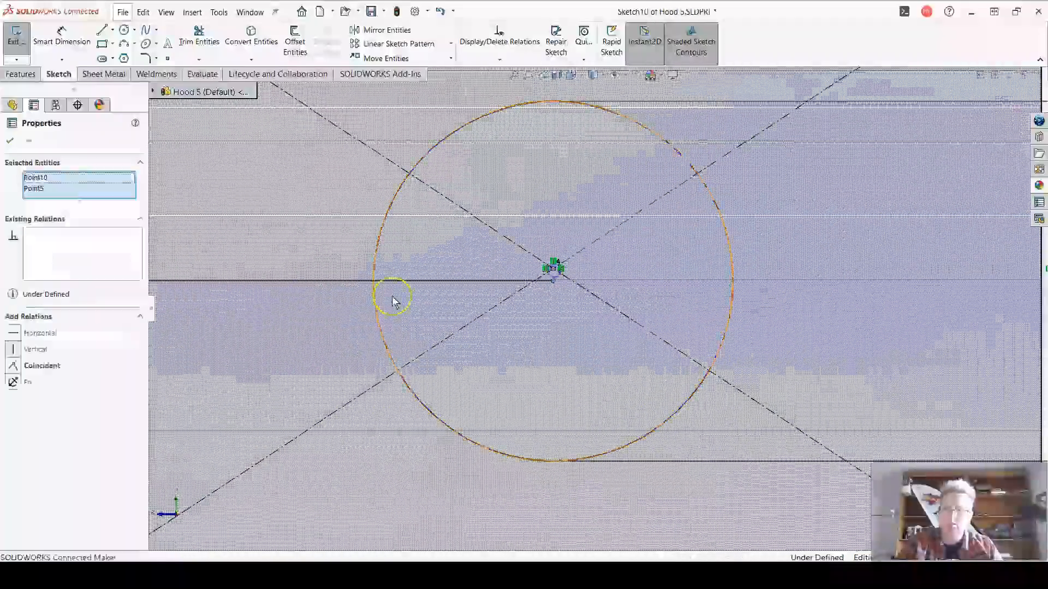
{"action": "left_click", "coordinate": [13, 350]}
{"action": "scroll", "coordinate": [633, 341], "scroll_direction": "down", "scroll_amount": 6}
{"action": "scroll", "coordinate": [634, 343], "scroll_direction": "up", "scroll_amount": 8}
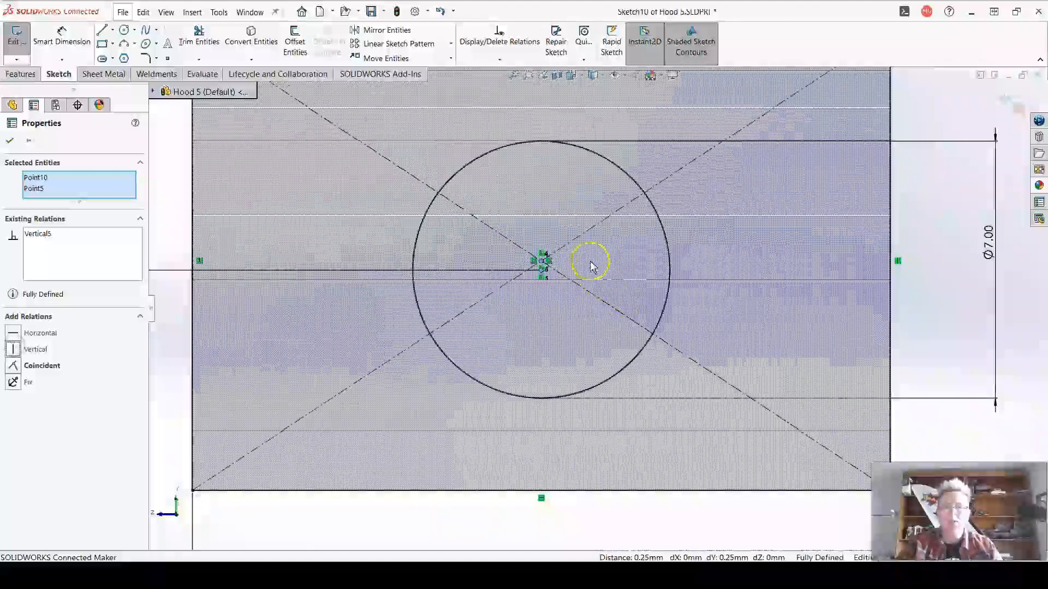
Sketch two vertical lines from the circle's side quadrant points up to the rectangle's upper edge
{"action": "scroll", "coordinate": [591, 266], "scroll_direction": "up", "scroll_amount": 4}
{"action": "left_click", "coordinate": [101, 29]}
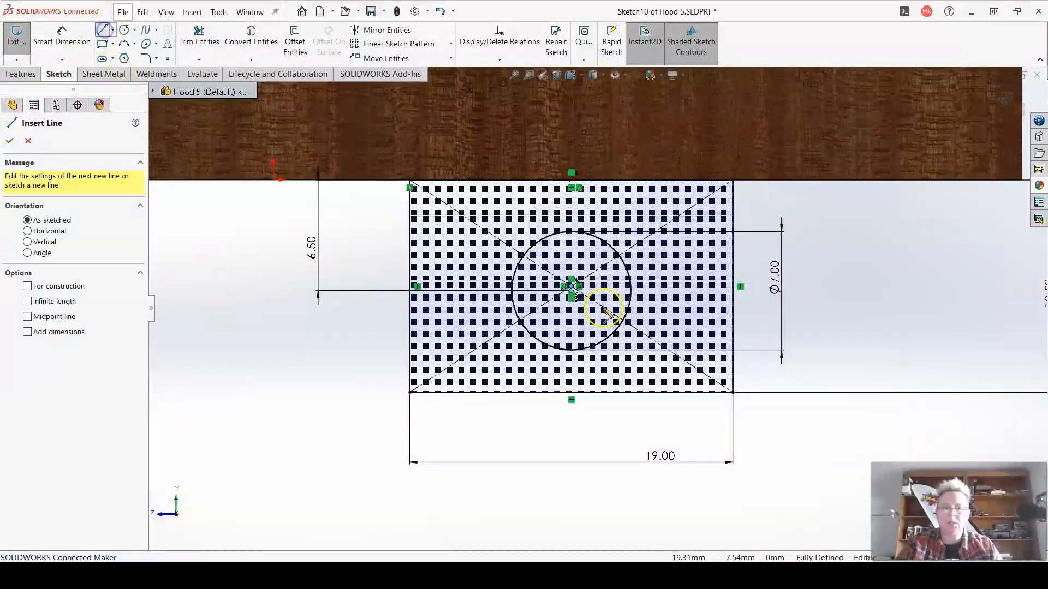
{"action": "left_click", "coordinate": [512, 291]}
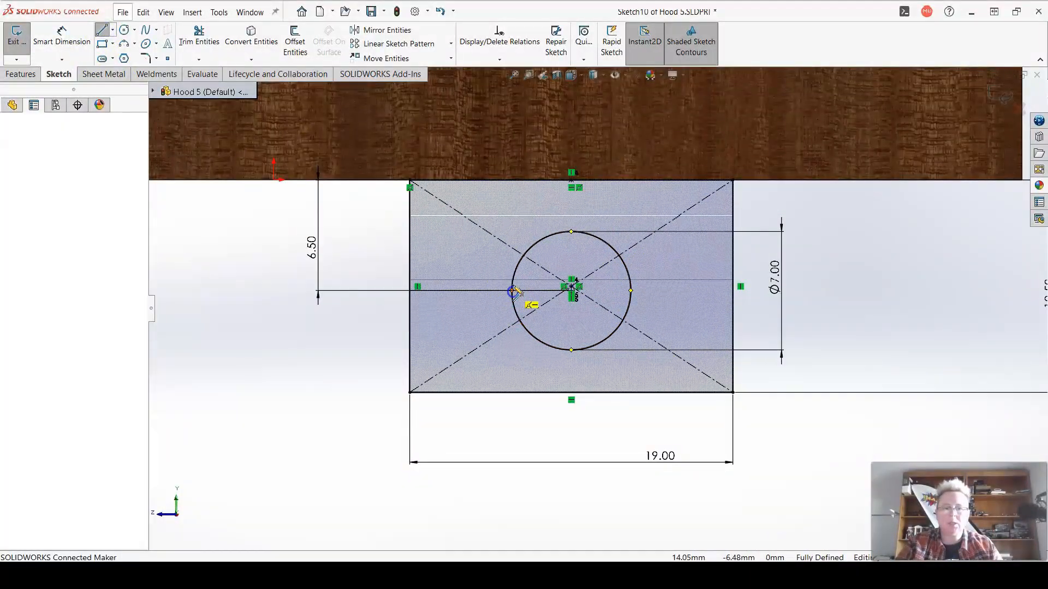
{"action": "left_click", "coordinate": [511, 181]}
{"action": "double_click", "coordinate": [608, 126]}
{"action": "left_click", "coordinate": [631, 291]}
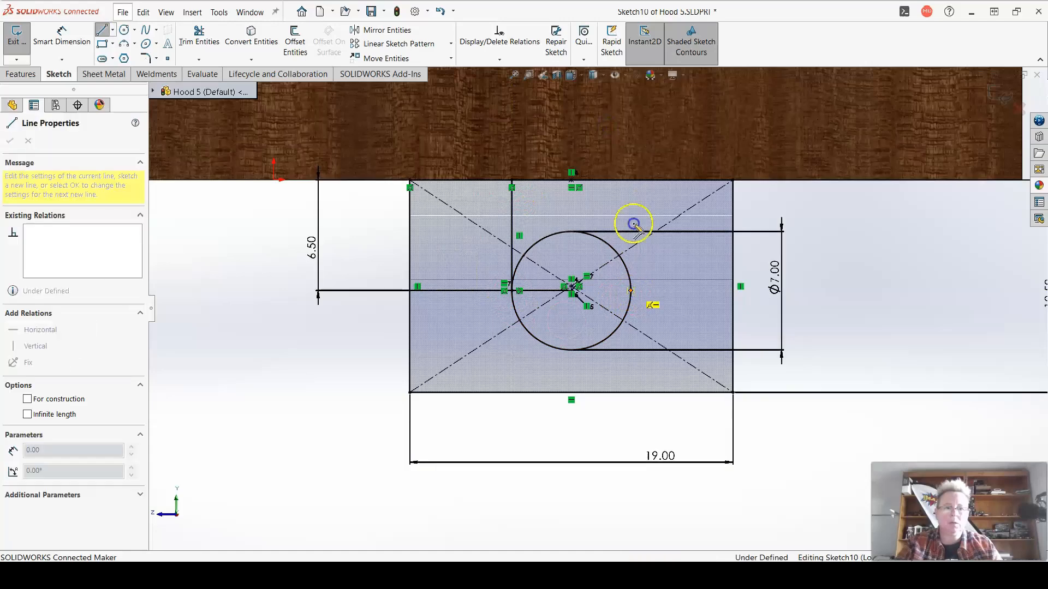
{"action": "left_click", "coordinate": [631, 182]}
{"action": "double_click", "coordinate": [648, 146]}
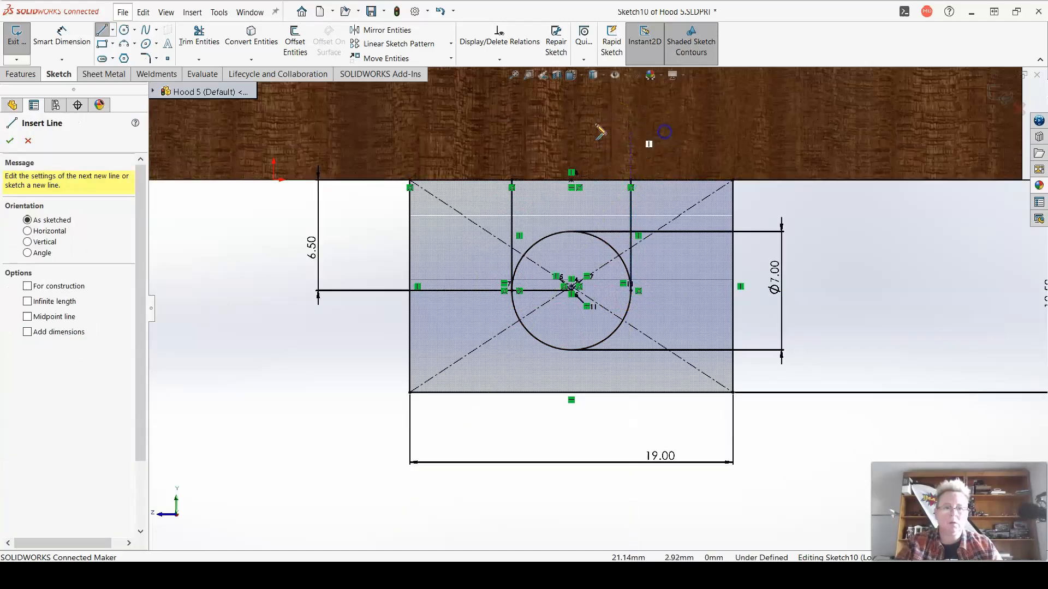
Power-trim the circle's upper arc, the inner diagonals and the upper edge between the vertical lines, leaving a U-shaped profile
{"action": "left_click", "coordinate": [199, 36]}
{"action": "left_click_drag", "start_coordinate": [606, 268], "coordinate": [604, 198]}
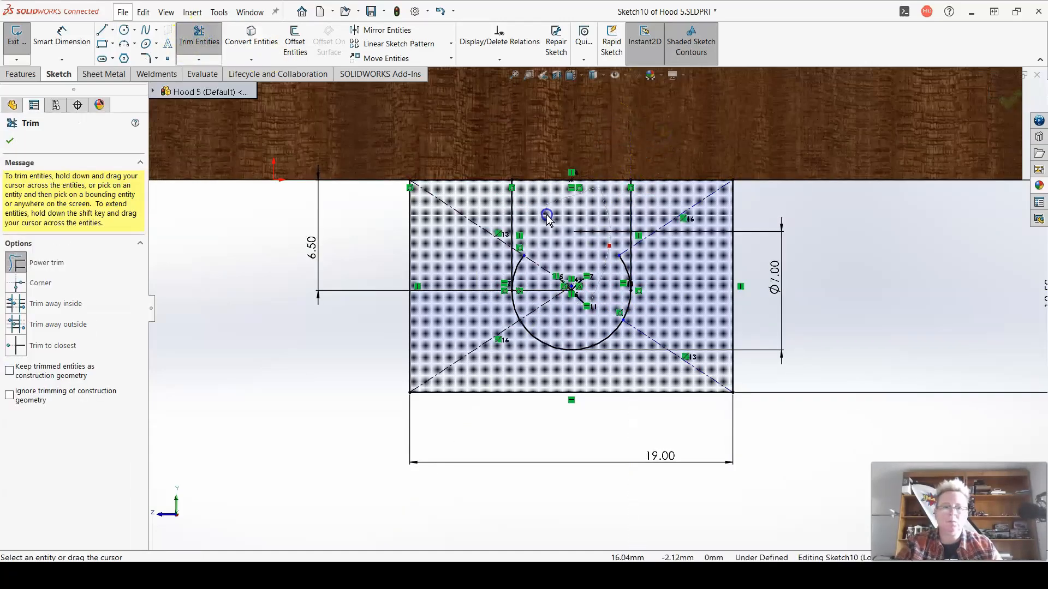
{"action": "mouse_move", "coordinate": [547, 215]}
{"action": "left_mouse_down"}
{"action": "mouse_move", "coordinate": [524, 252]}
{"action": "mouse_move", "coordinate": [546, 318]}
{"action": "left_mouse_up"}
{"action": "left_click_drag", "start_coordinate": [517, 263], "coordinate": [556, 160]}
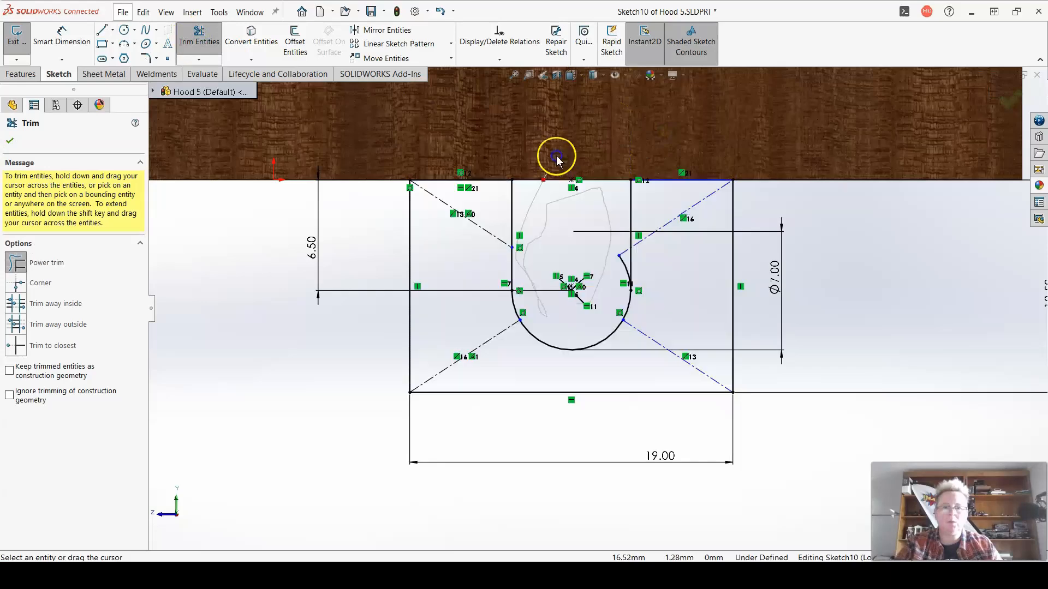
{"action": "mouse_move", "coordinate": [599, 191]}
{"action": "left_mouse_down"}
{"action": "mouse_move", "coordinate": [626, 260]}
{"action": "mouse_move", "coordinate": [612, 283]}
{"action": "left_mouse_up"}
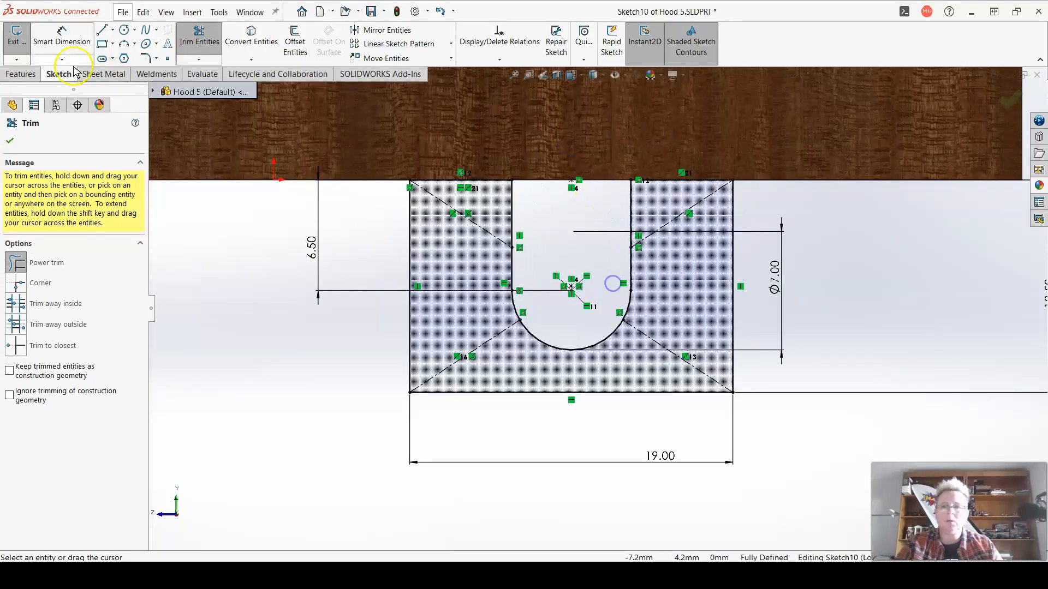
Extrude the U-shaped profile as a blind boss 30 mm deep, reversed to run beneath the block, with its result merged
{"action": "left_click", "coordinate": [22, 77]}
{"action": "left_click", "coordinate": [22, 41]}
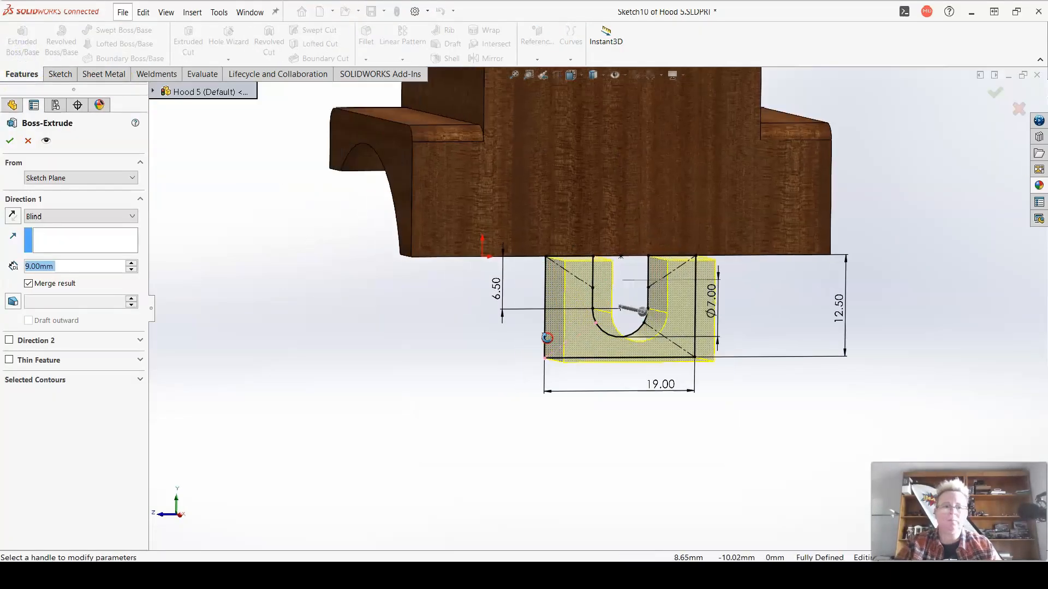
{"action": "left_click_drag", "start_coordinate": [693, 313], "coordinate": [312, 299]}
{"action": "left_click", "coordinate": [100, 139]}
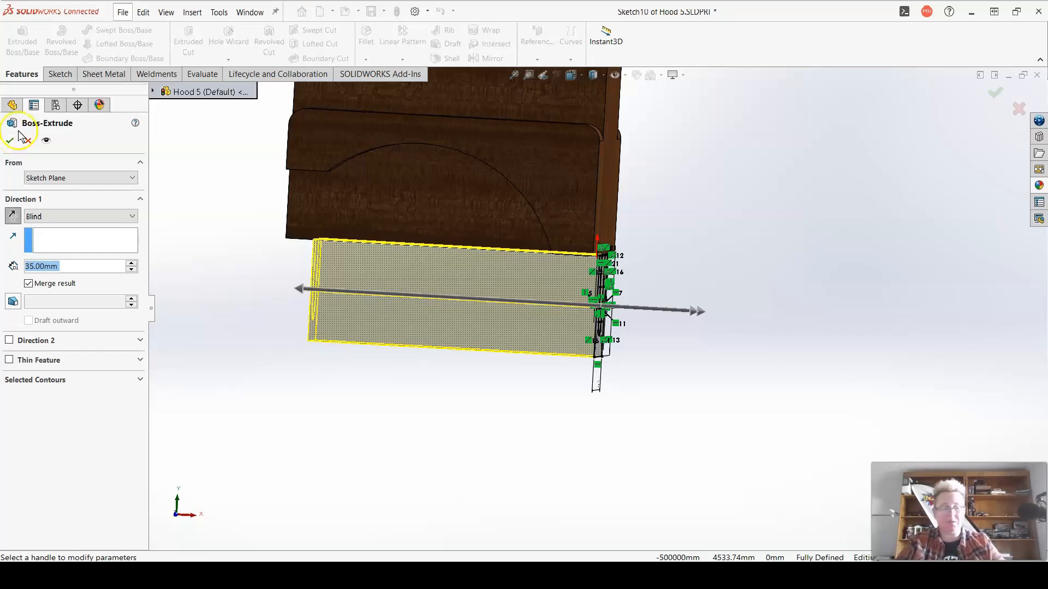
{"action": "type", "text": "30"}
{"action": "key", "text": "Return"}
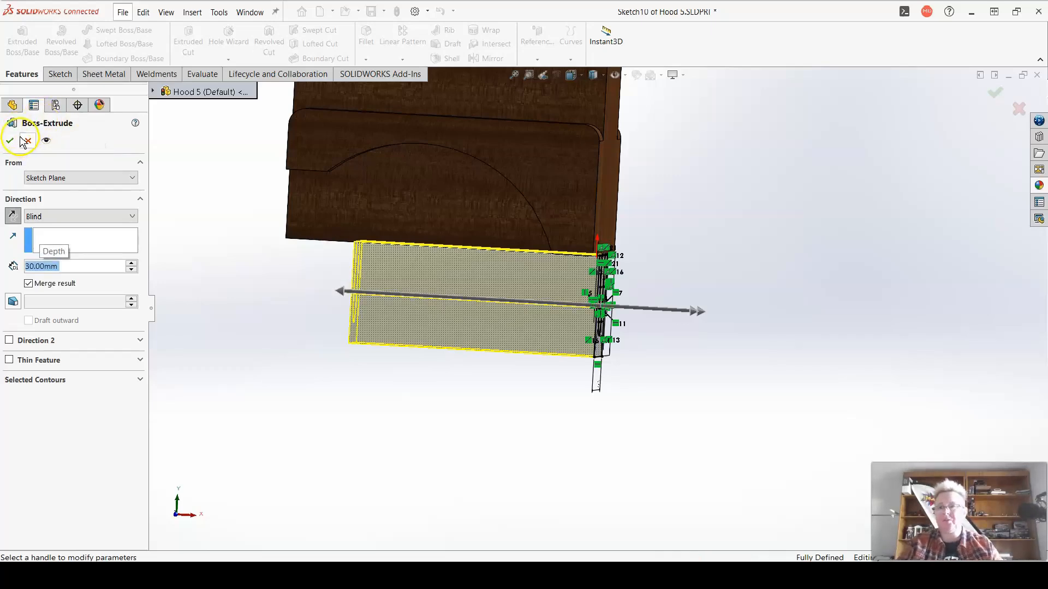
{"action": "left_click", "coordinate": [10, 140]}
{"action": "middle_click_drag", "start_coordinate": [568, 431], "coordinate": [555, 343]}
{"action": "scroll", "coordinate": [522, 221], "scroll_direction": "down", "scroll_amount": 5}
{"action": "scroll", "coordinate": [522, 221], "scroll_direction": "up", "scroll_amount": 5}
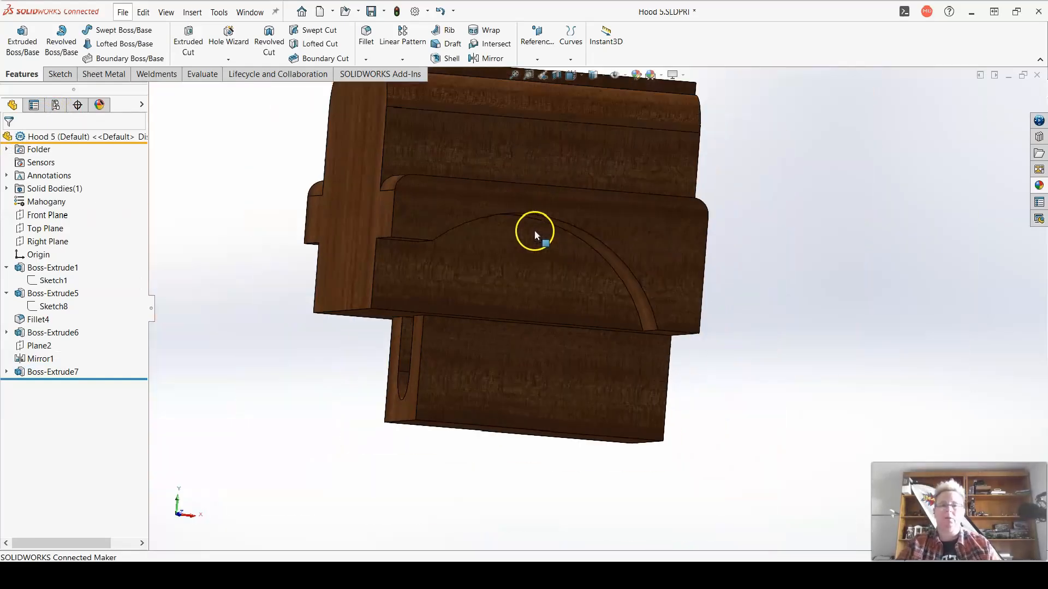
{"action": "middle_click_drag", "start_coordinate": [563, 262], "coordinate": [562, 367]}
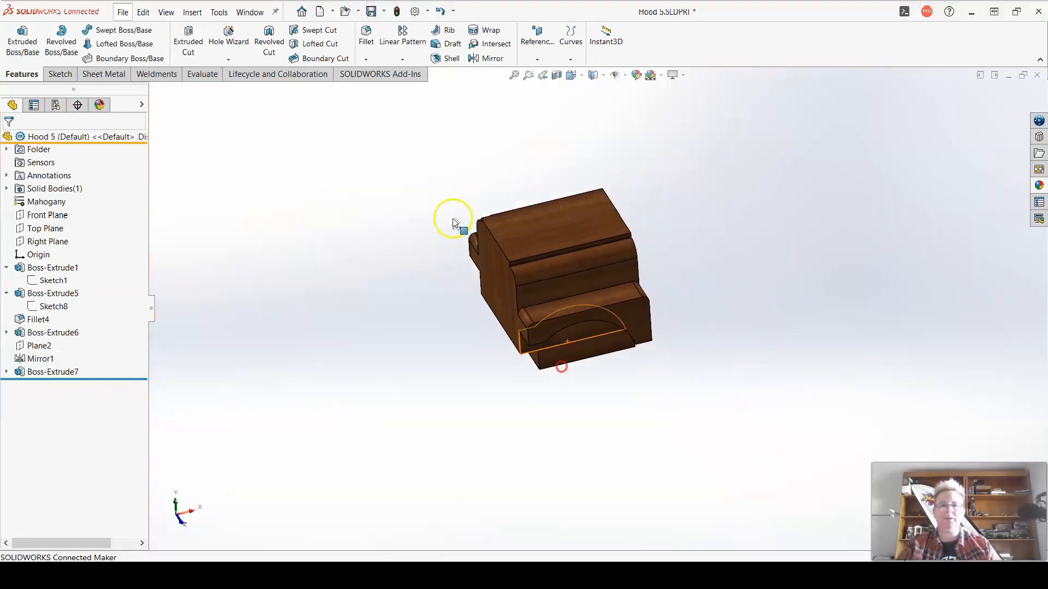